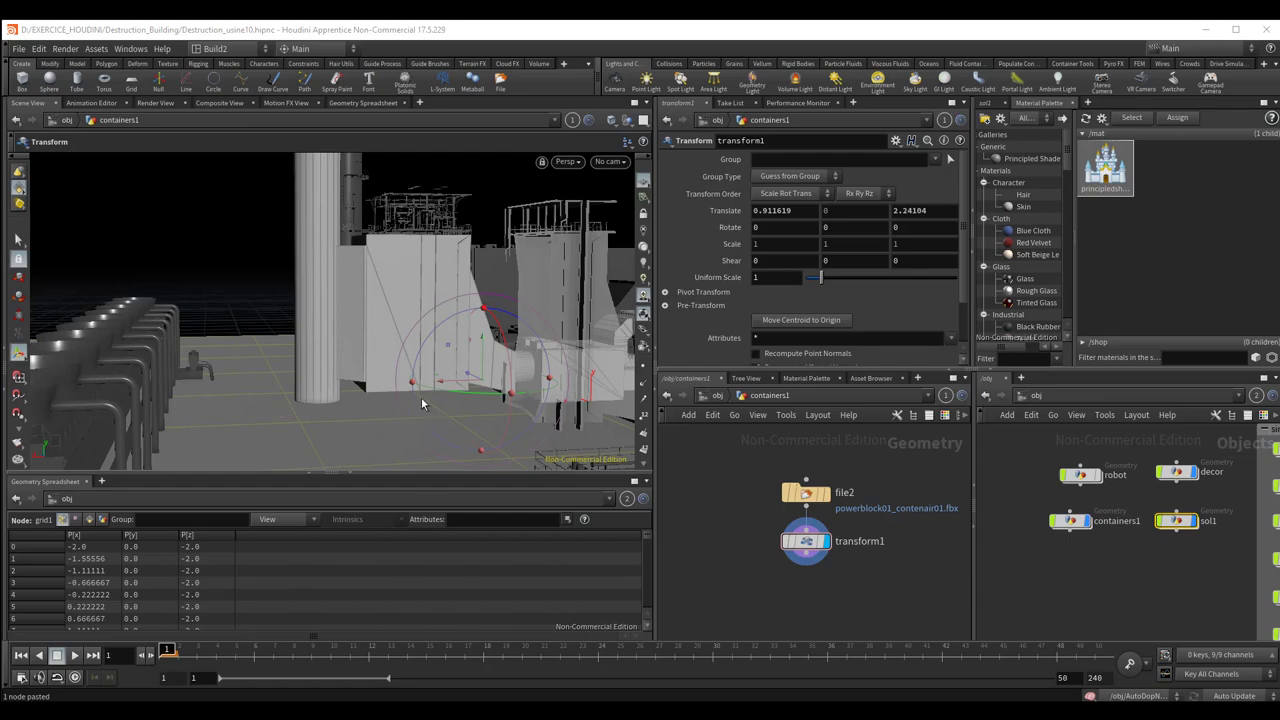
Step: Orbit the viewport to inspect the container from closer angles
key(Escape)
mouse_move(385, 433)
mouse_down()
mouse_move(453, 476)
mouse_move(471, 452)
mouse_move(479, 374)
mouse_move(486, 423)
mouse_up()
key(t)
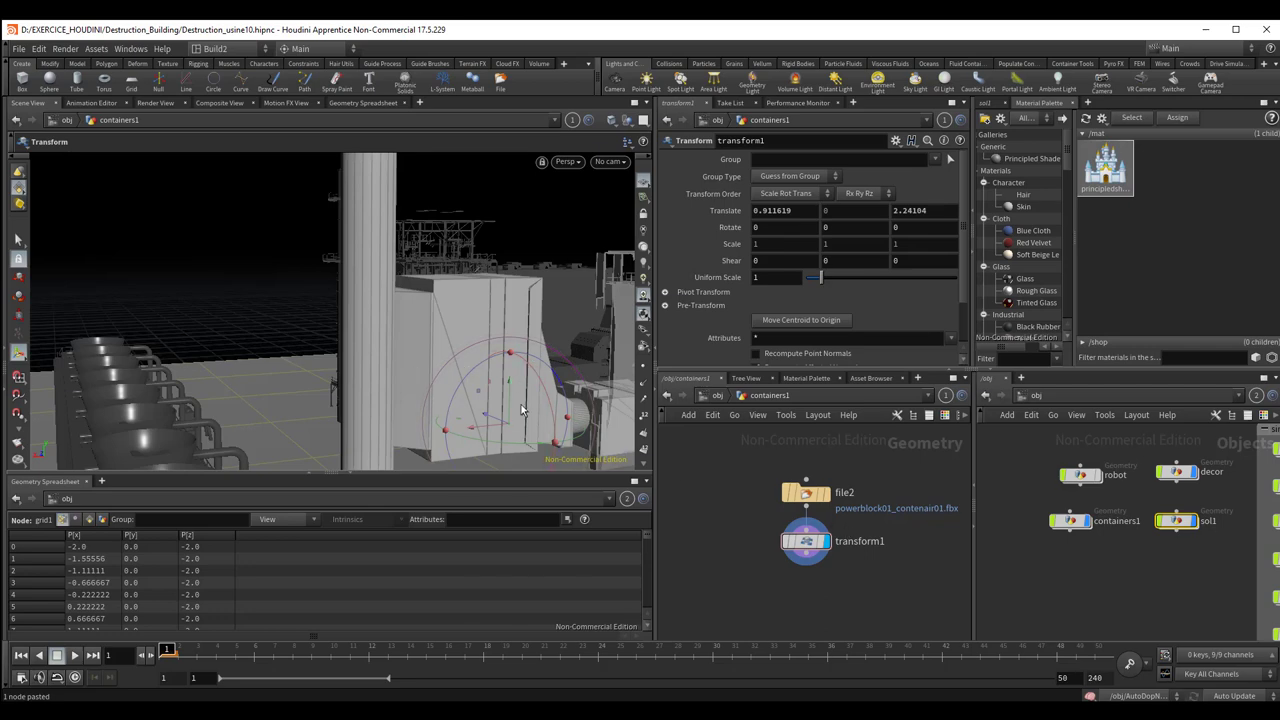
key(Escape)
mouse_move(521, 404)
mouse_down()
mouse_move(481, 325)
mouse_move(510, 390)
mouse_up()
key(Return)
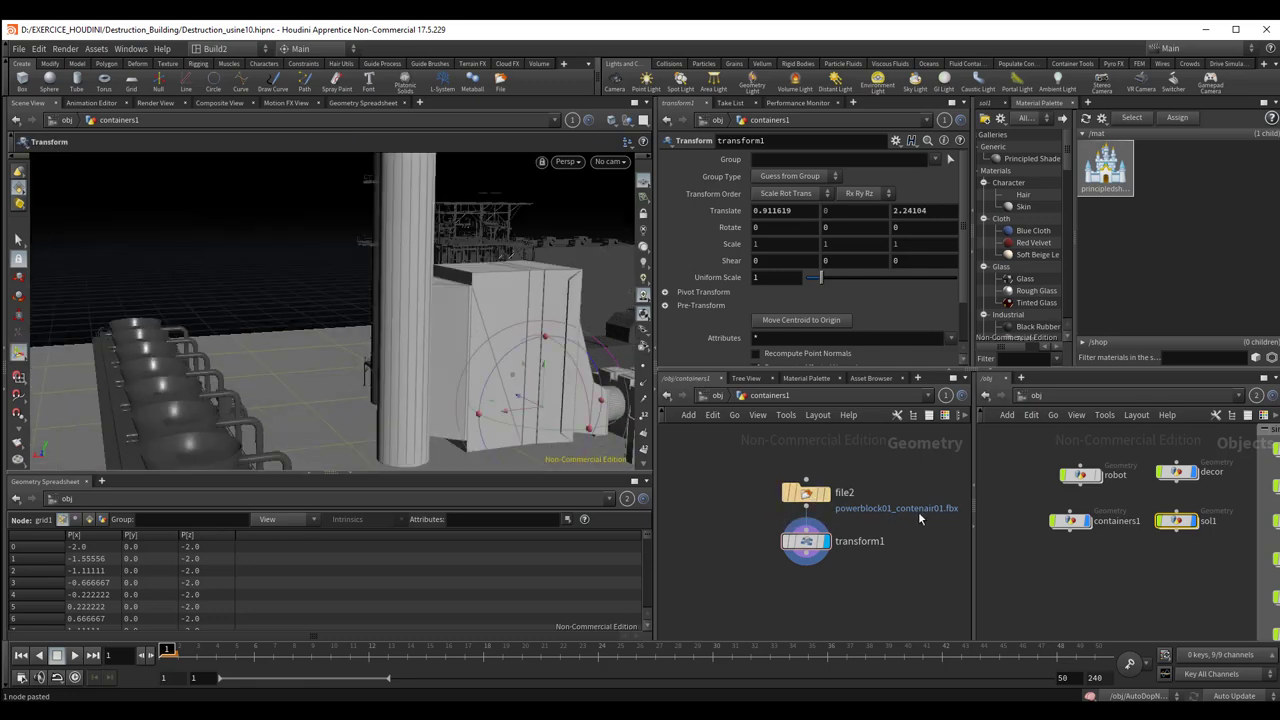
Step: Drag the robot node aside and frame containers1, decor and sol1 in /obj
click(805, 539)
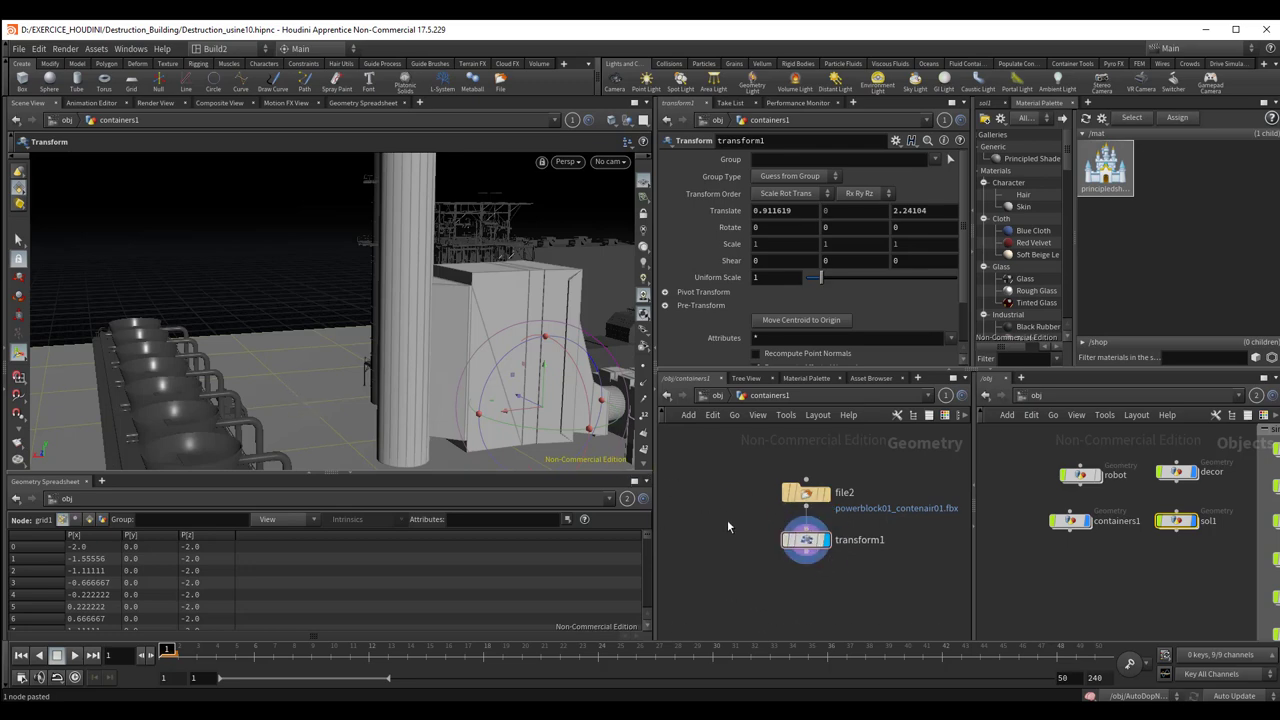
middle_drag(1092, 527, 1059, 544)
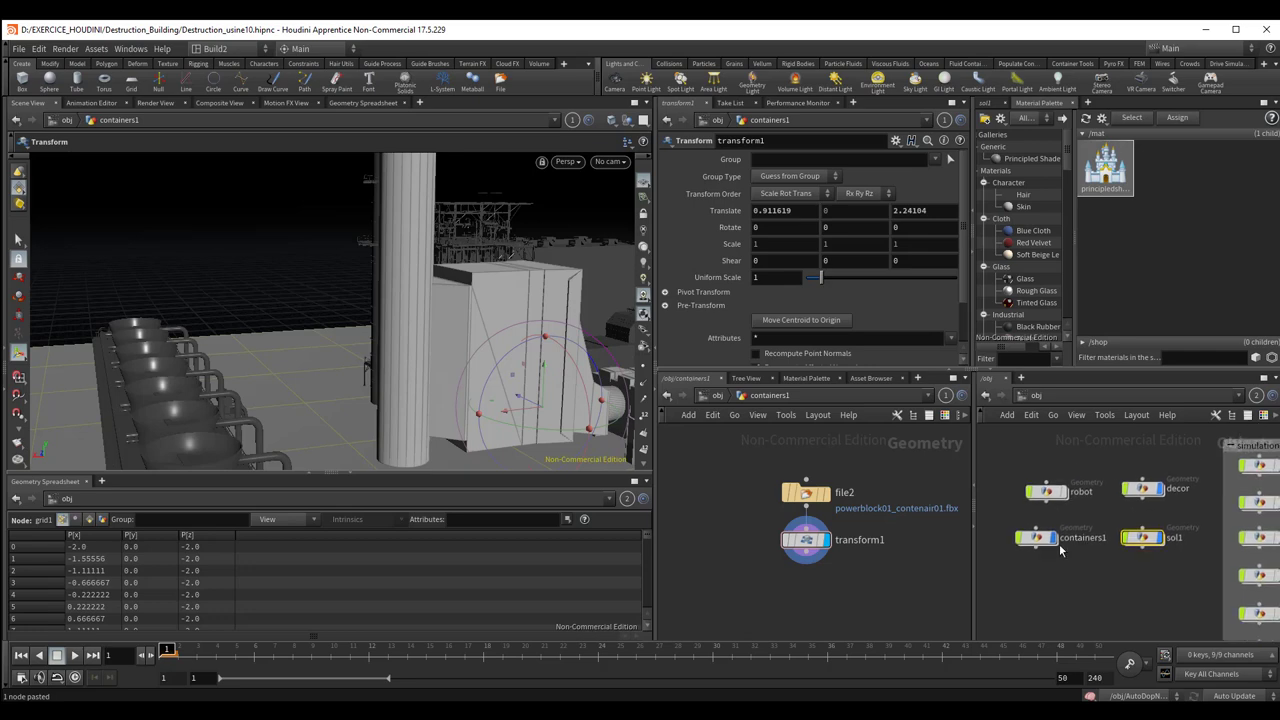
drag(1048, 492, 1145, 458)
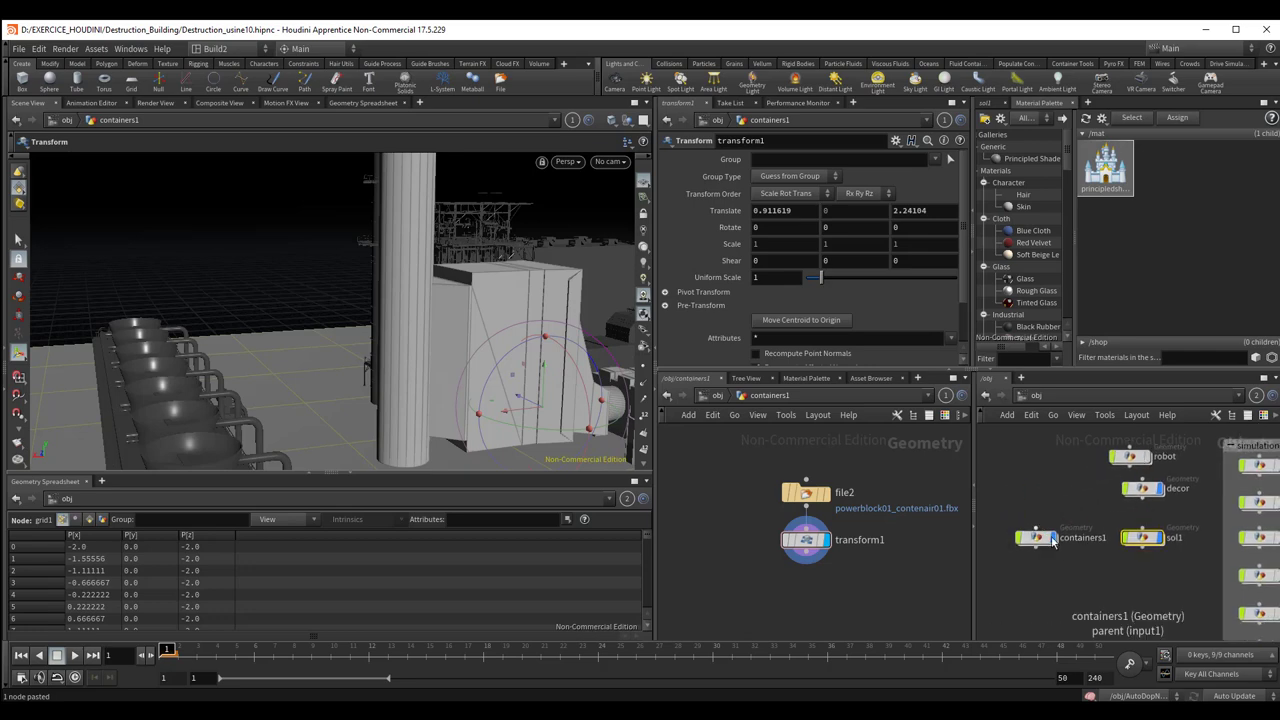
scroll(1081, 580, up, 2)
middle_drag(1088, 581, 1120, 593)
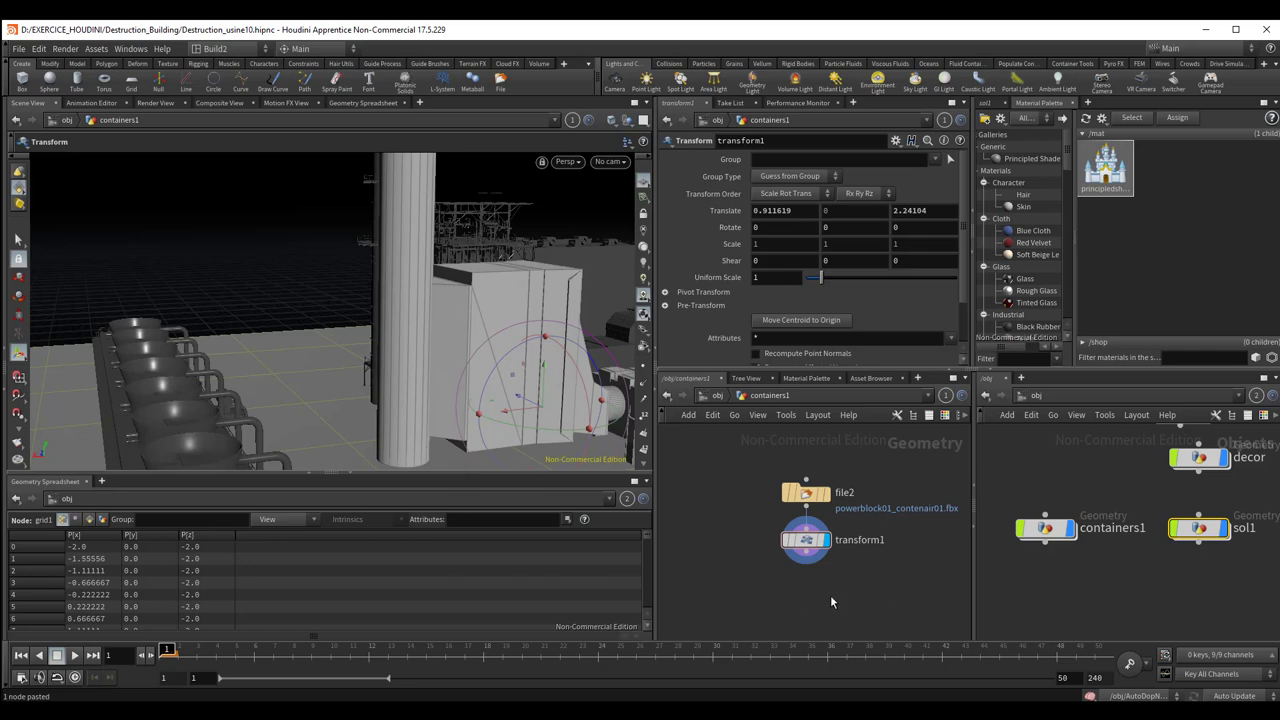
Step: Shift file2 and transform1 up-left and pan the containers1 network to open space below
click(808, 508)
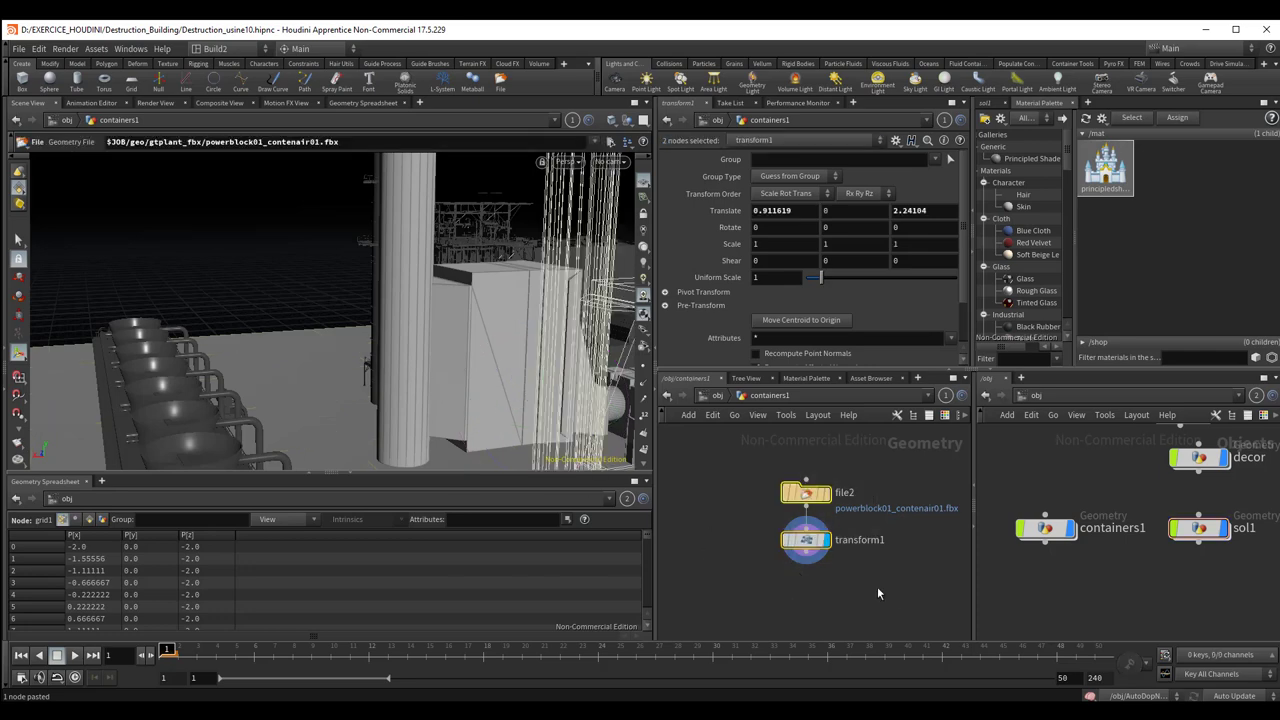
drag(806, 491, 757, 473)
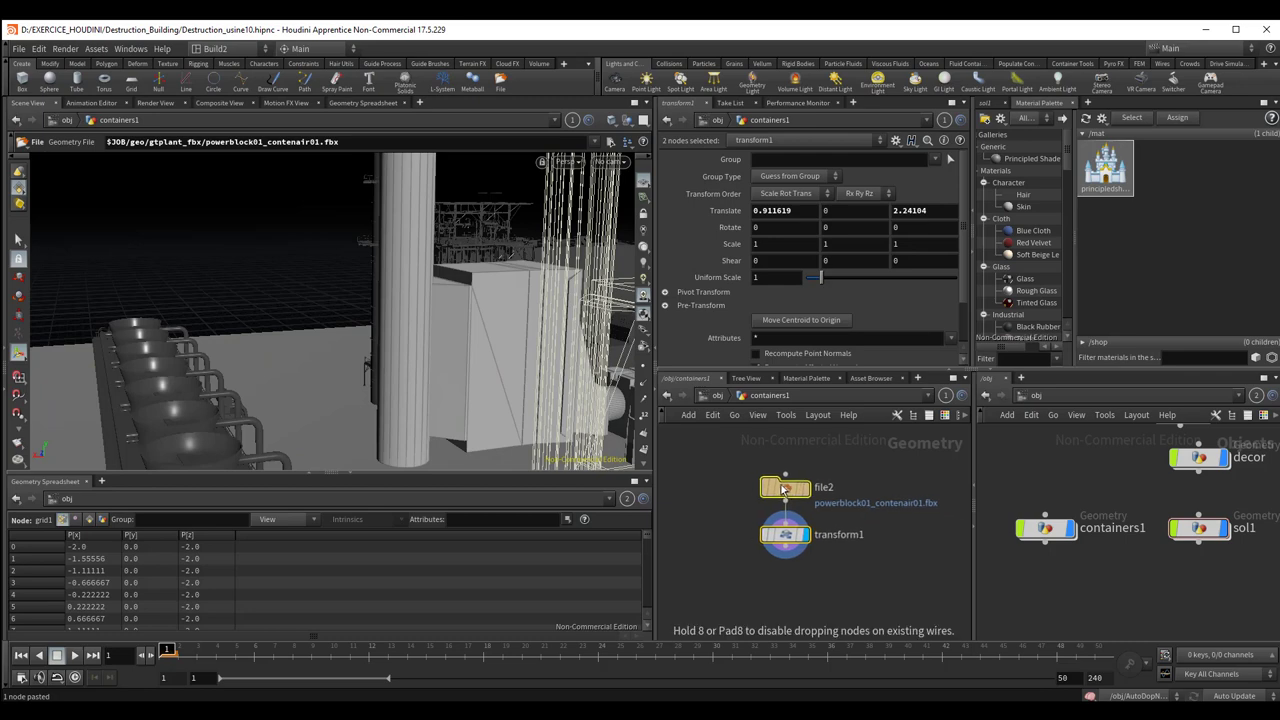
click(757, 521)
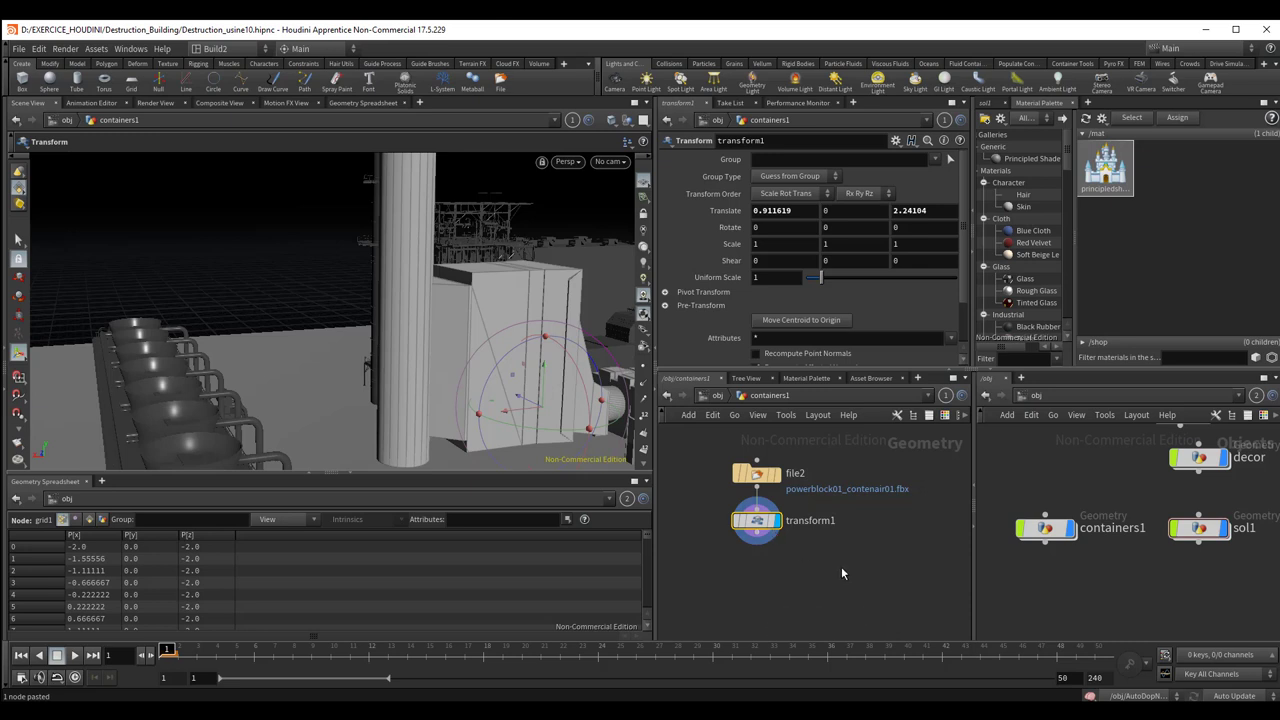
middle_drag(800, 570, 790, 551)
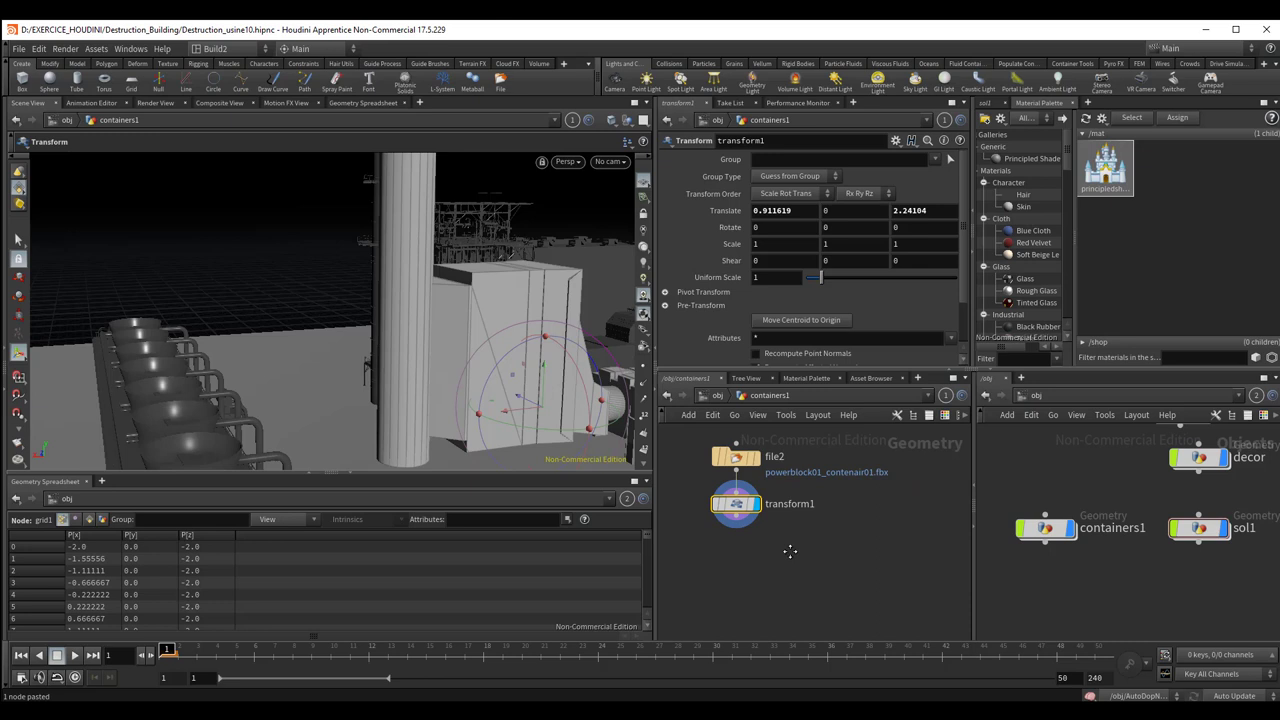
middle_drag(790, 560, 811, 571)
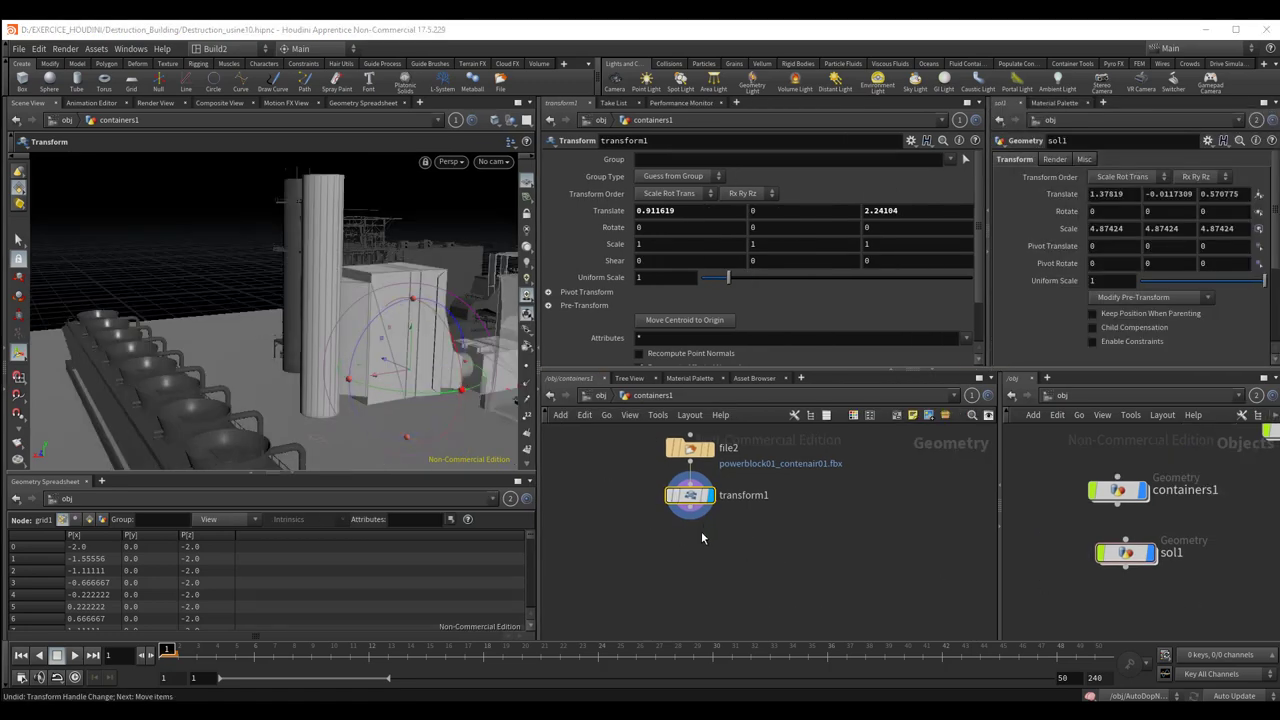
Step: Add voronoifracture1 wired below transform1, cancelling the stray second-input wire
scroll(701, 531, up, 1)
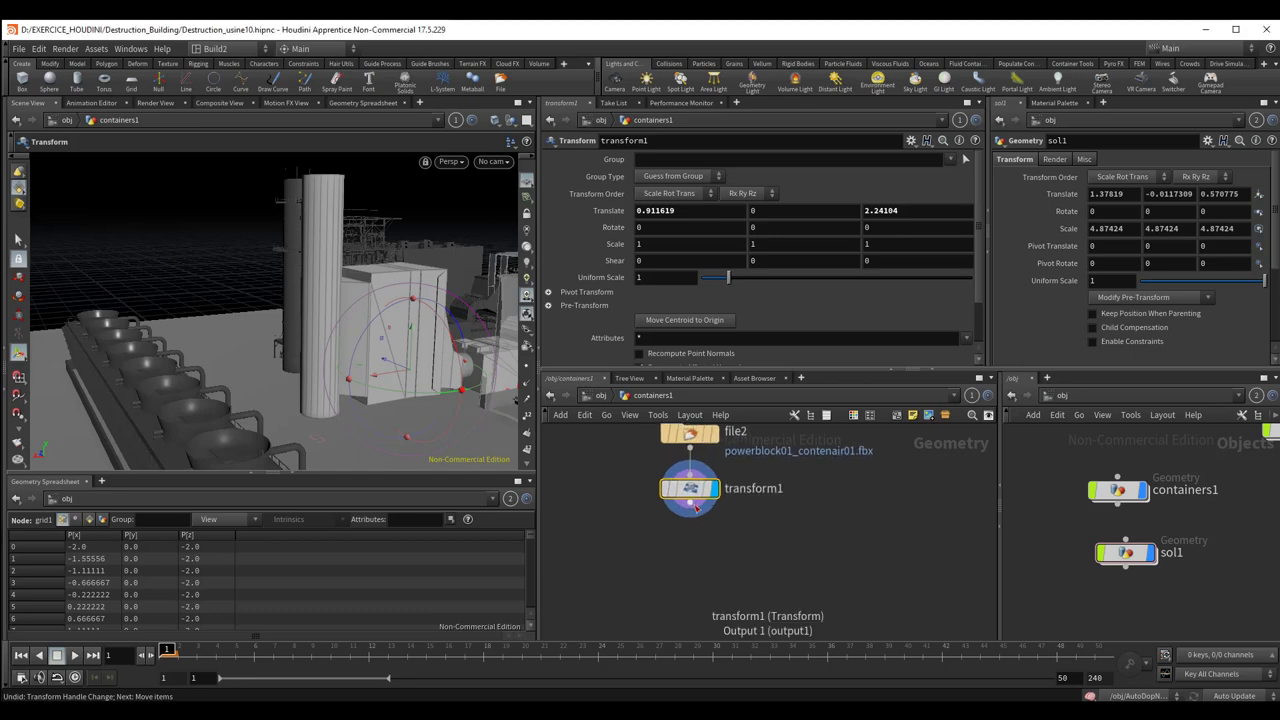
click(690, 514)
click(694, 580)
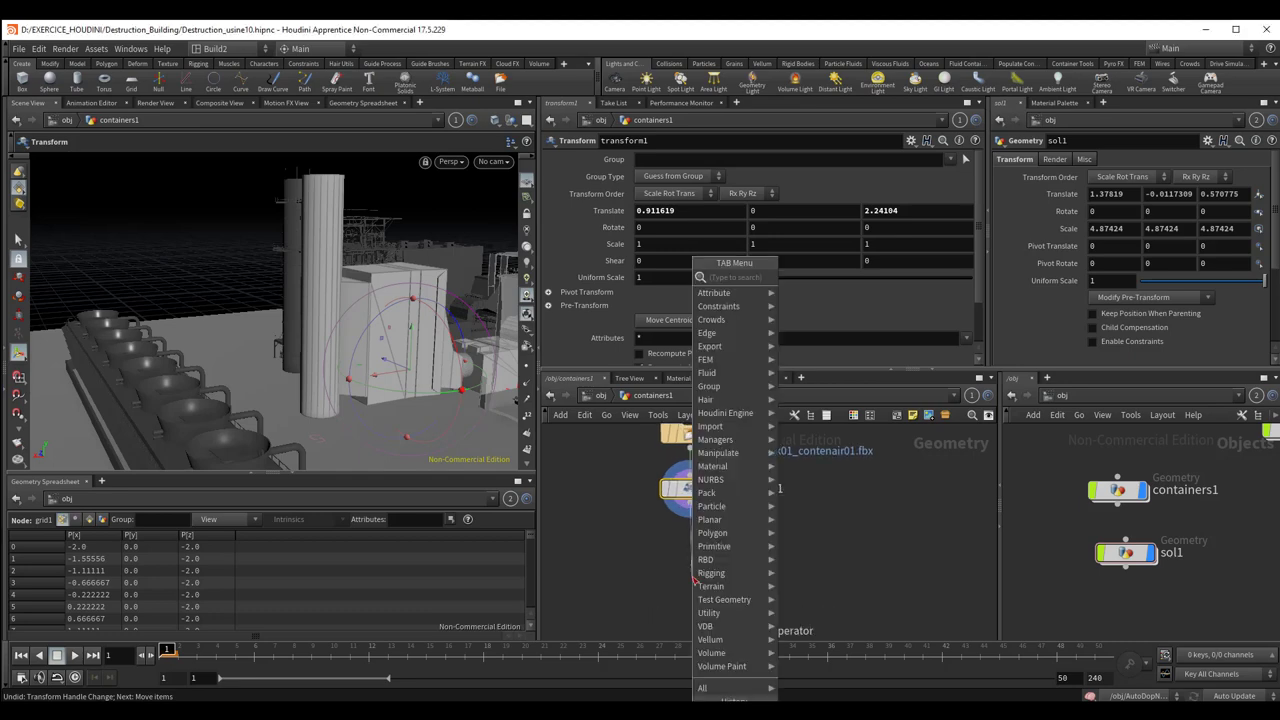
text(voronoi)
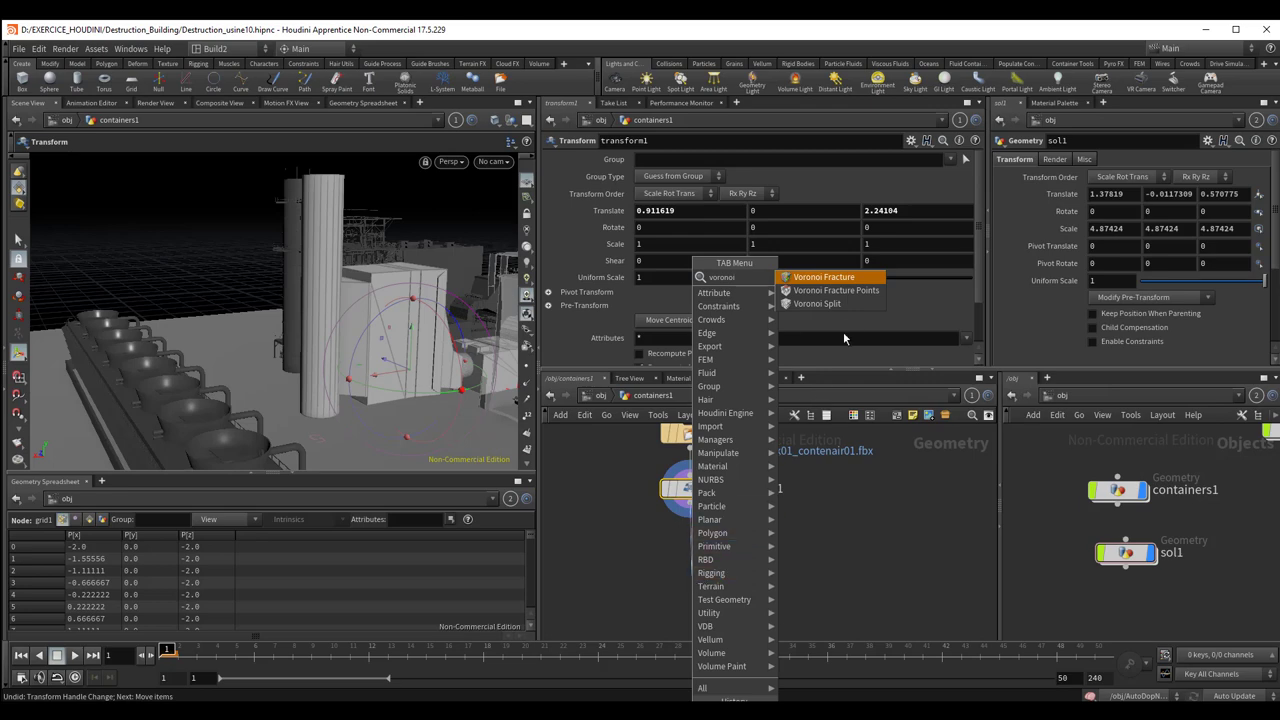
click(825, 281)
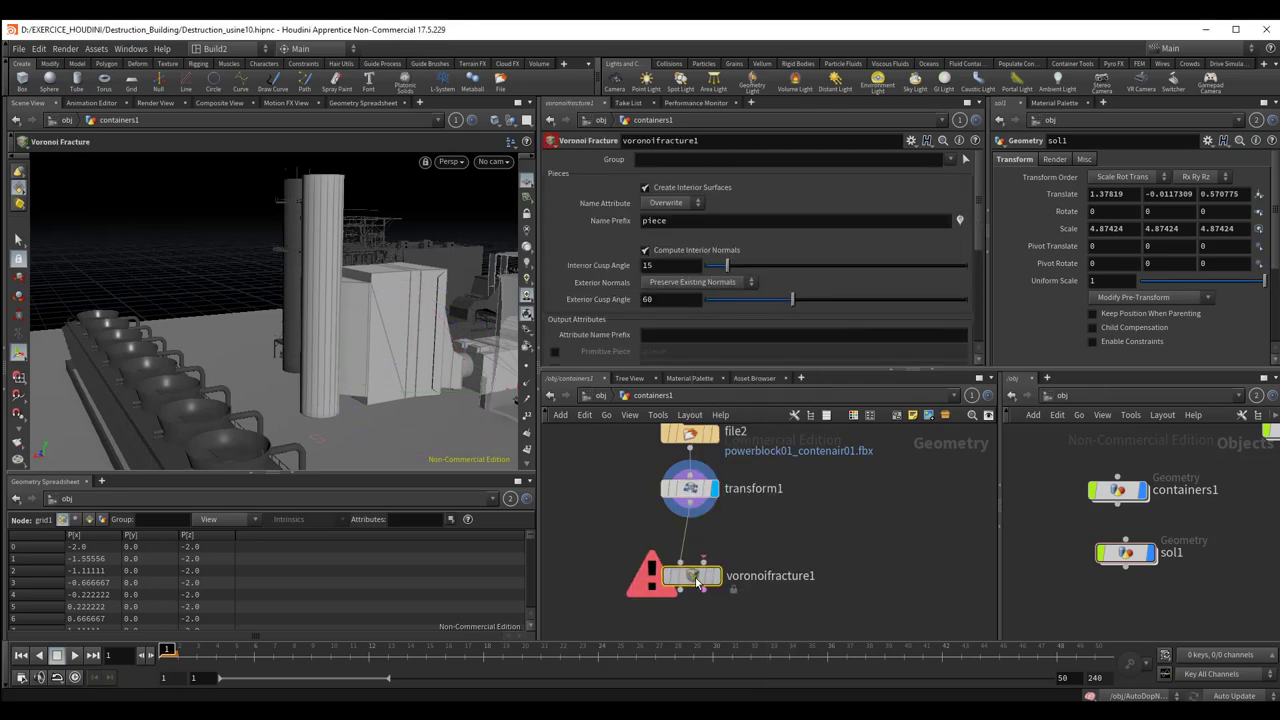
mouse_move(688, 580)
mouse_down()
mouse_move(700, 588)
mouse_move(757, 543)
mouse_up()
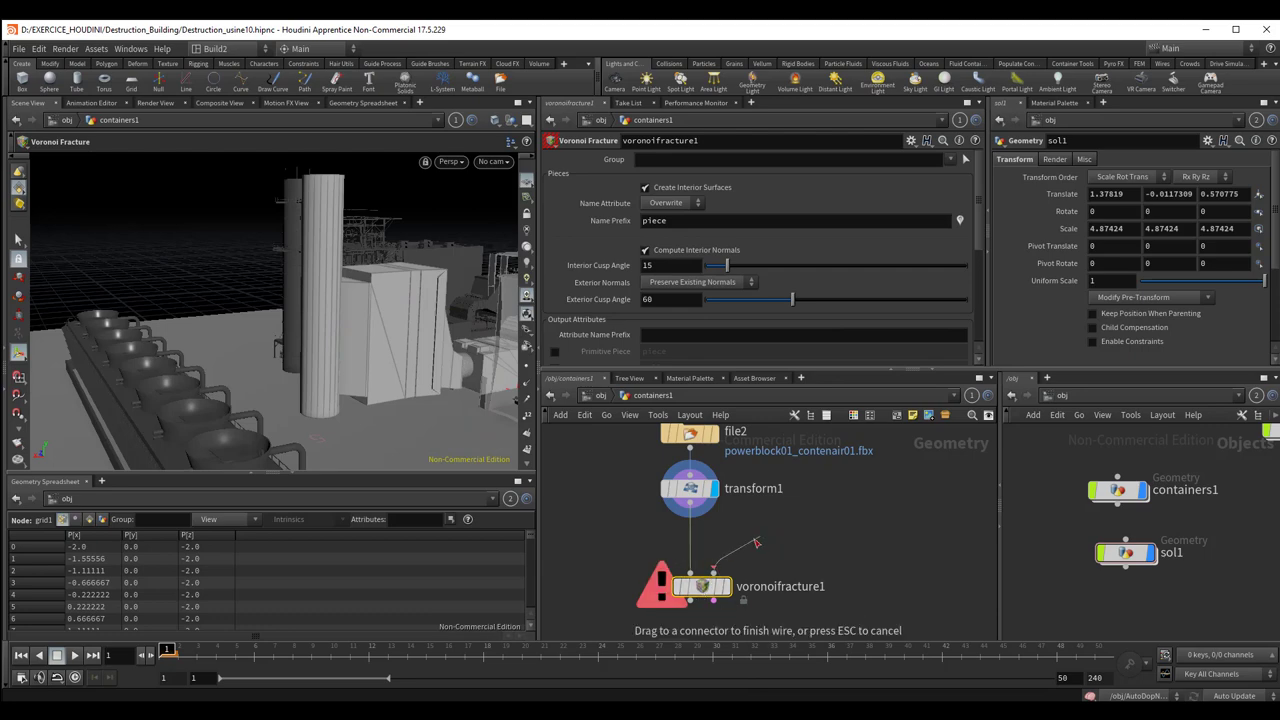
key(Escape)
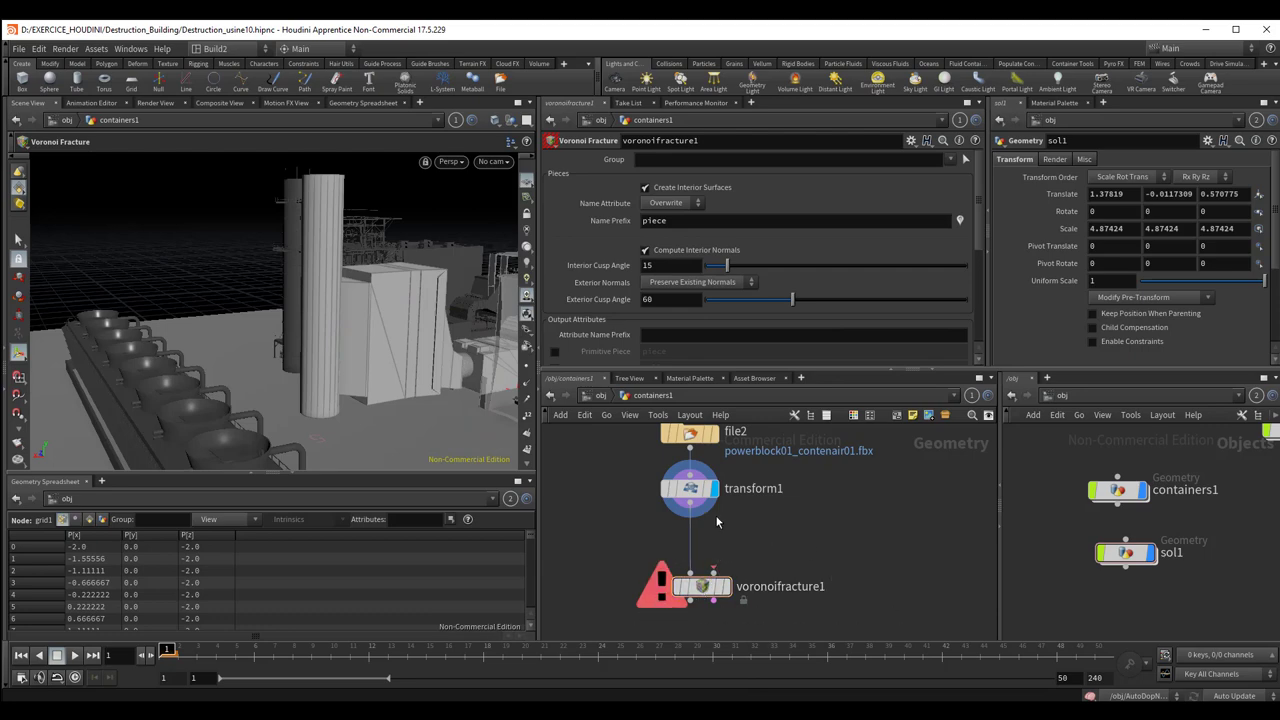
drag(698, 512, 785, 518)
Step: Add a VDB from Polygons node wired from transform1
key(Tab)
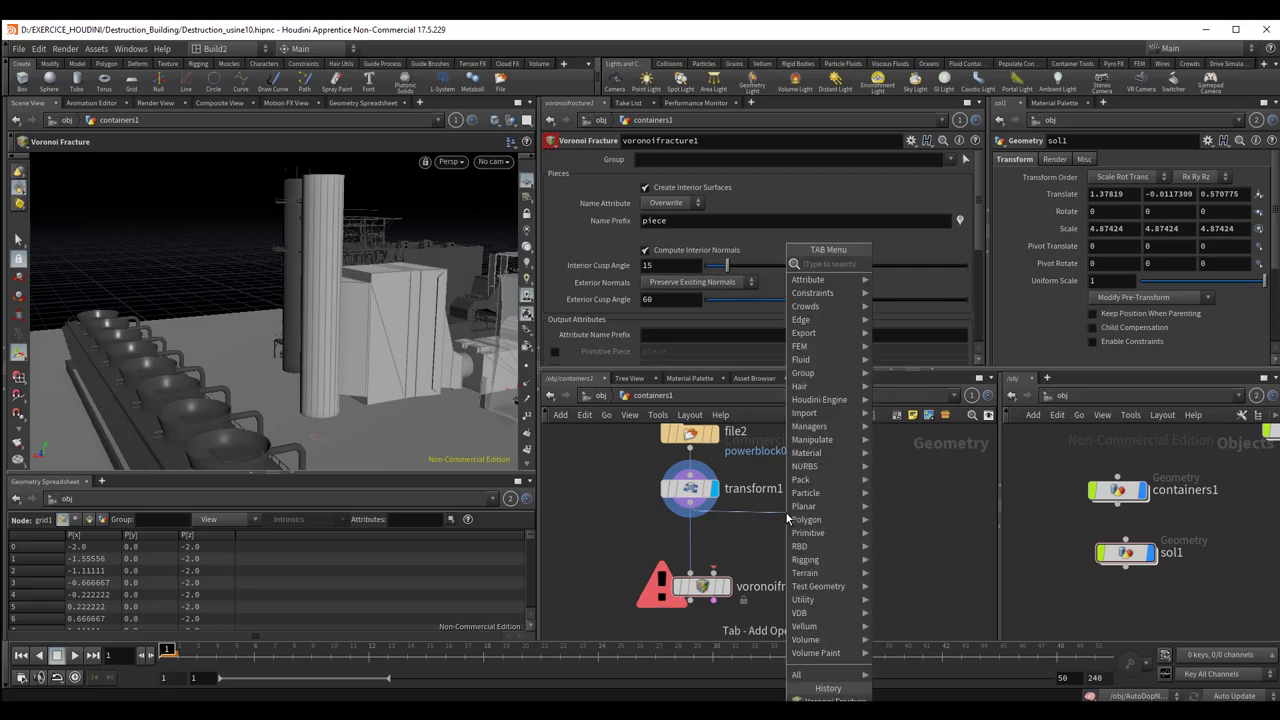
text(vdb)
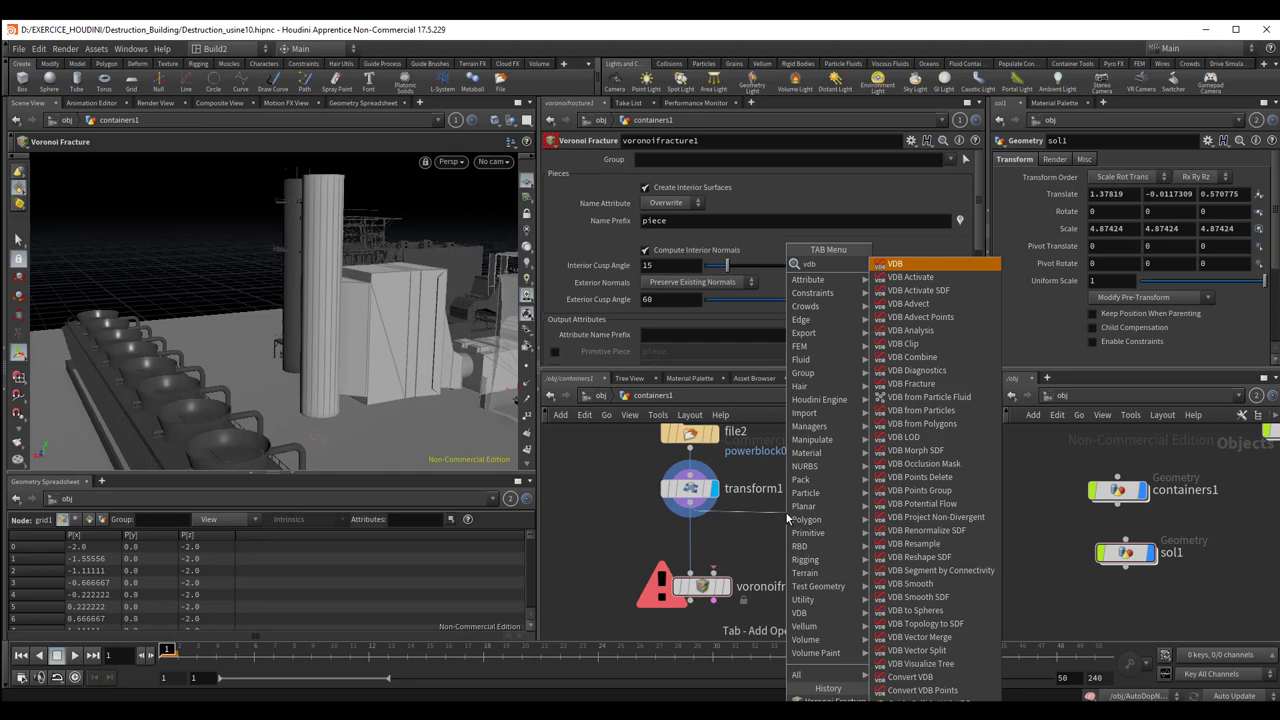
click(948, 423)
click(836, 525)
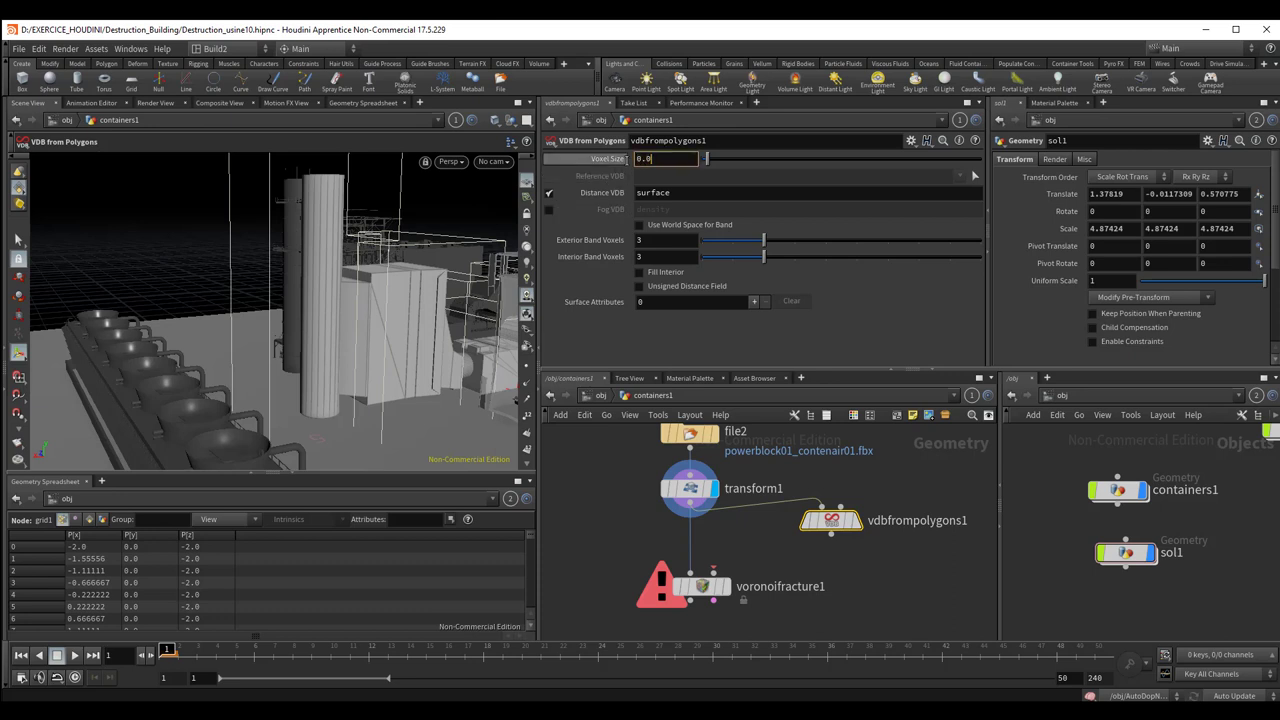
Step: Set voxel size 0.01 and disable the Distance VDB output, checking the fog volume in the viewport
text(1)
key(Return)
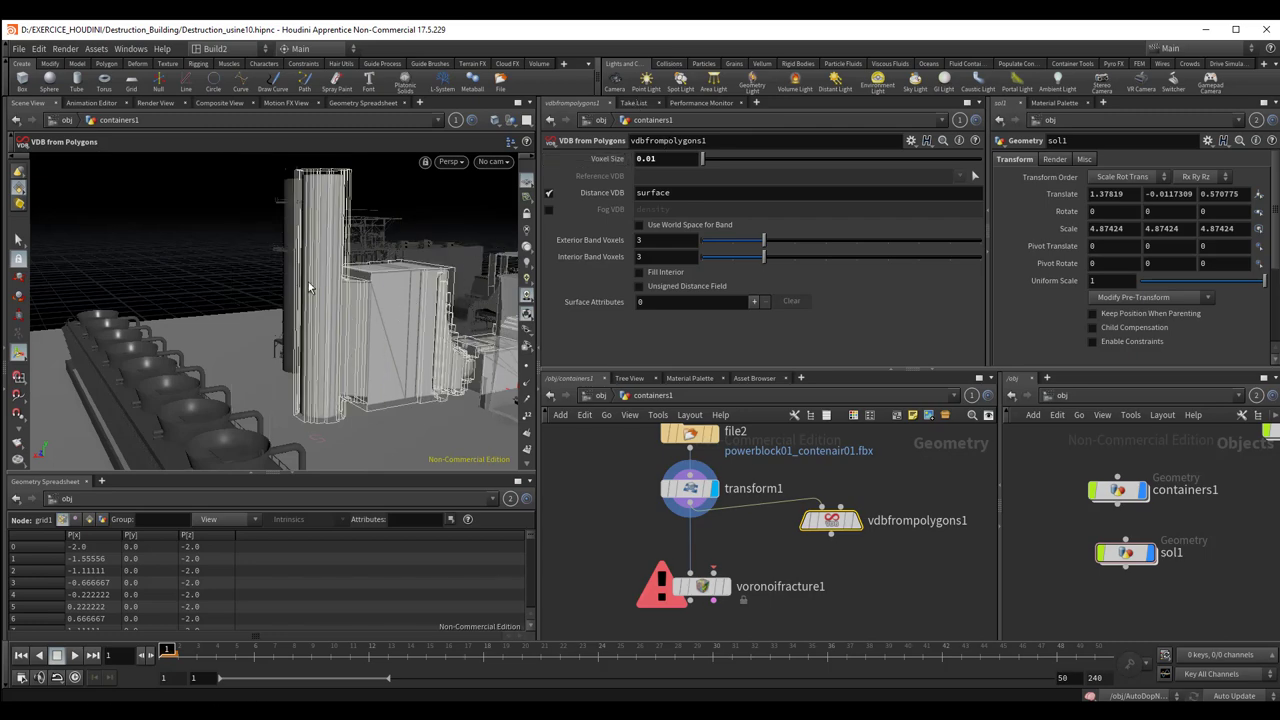
click(548, 192)
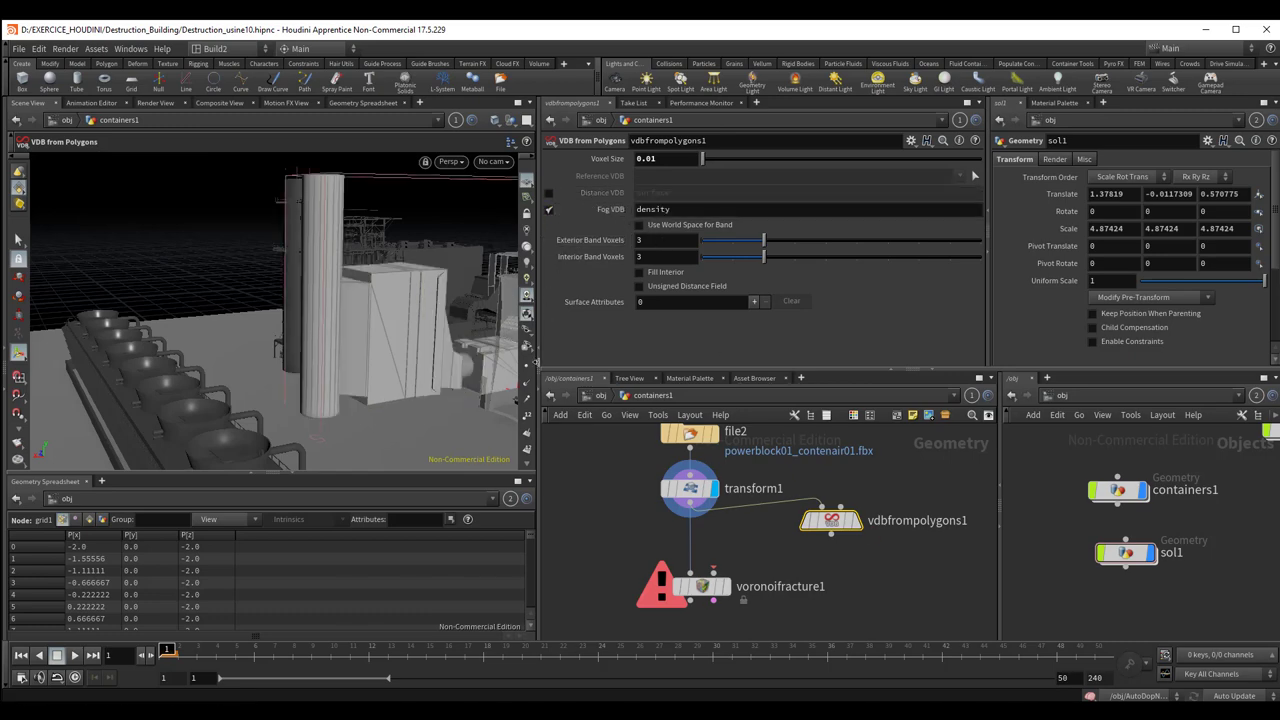
key(Escape)
drag(384, 341, 372, 347)
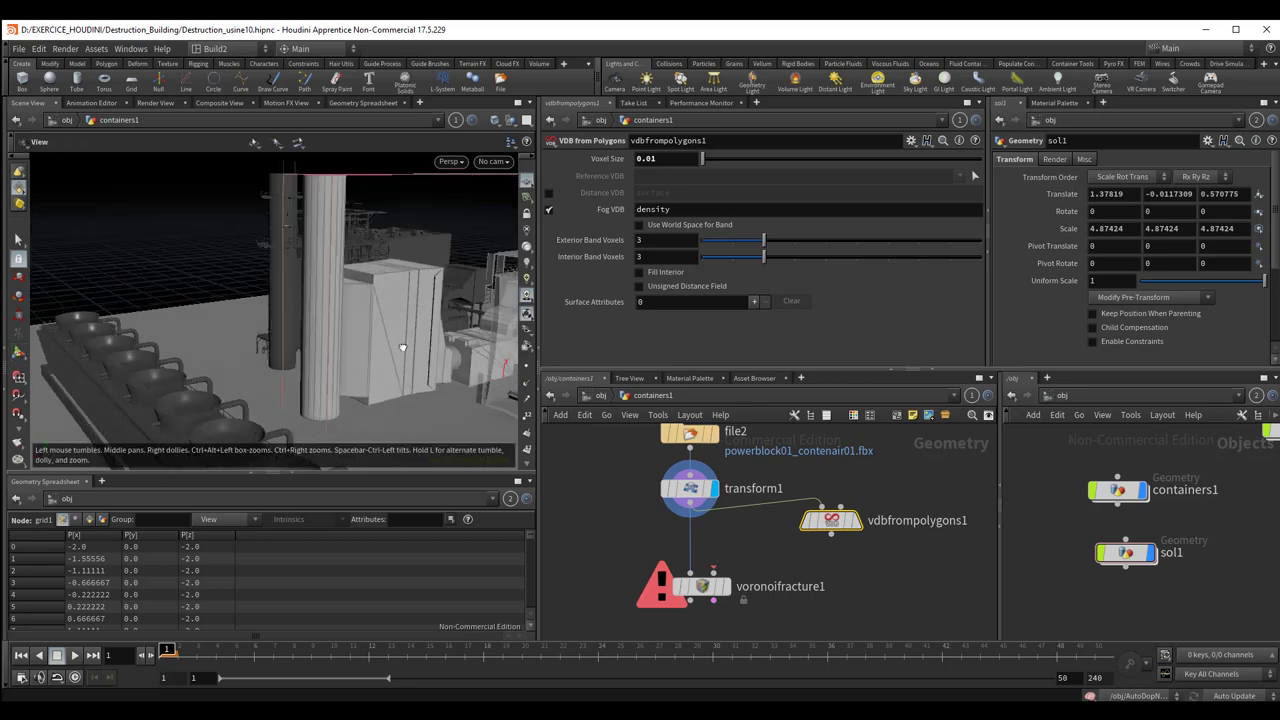
key(Return)
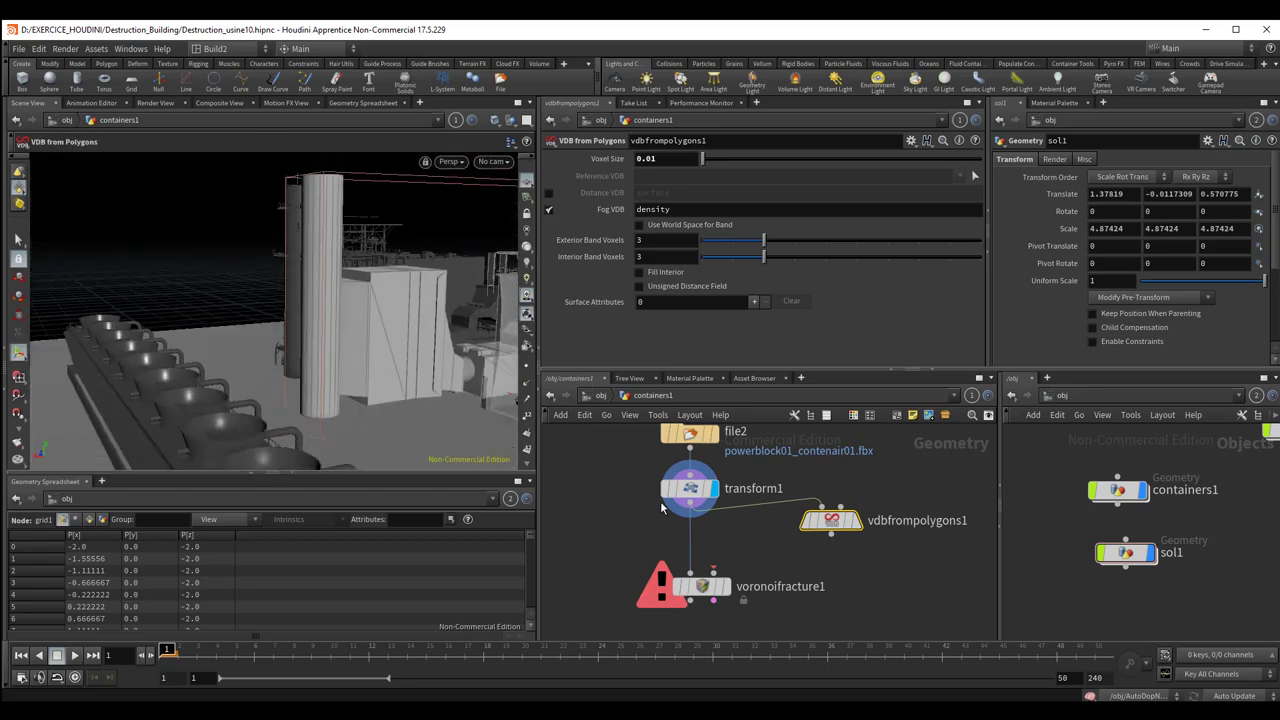
middle_drag(788, 554, 784, 519)
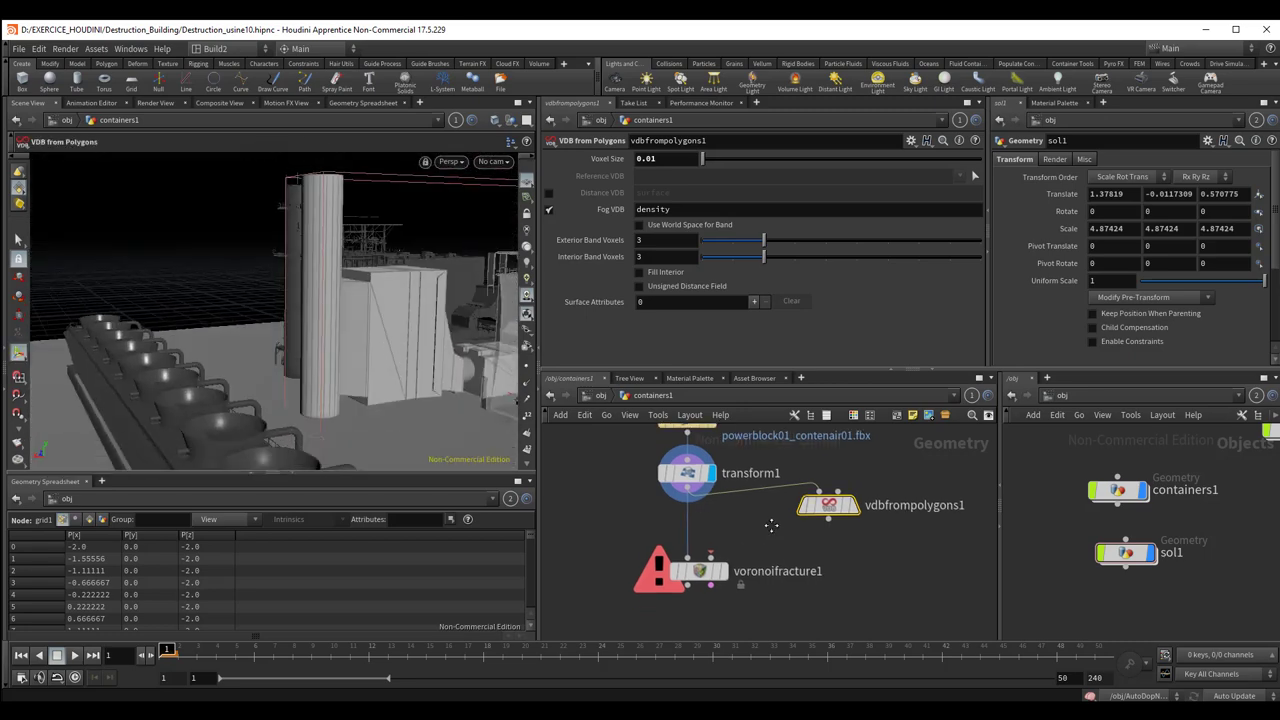
click(827, 497)
Step: Add scatter1 below vdbfrompolygons1 and feed its points into voronoifracture1's second input
key(Tab)
text(scatt)
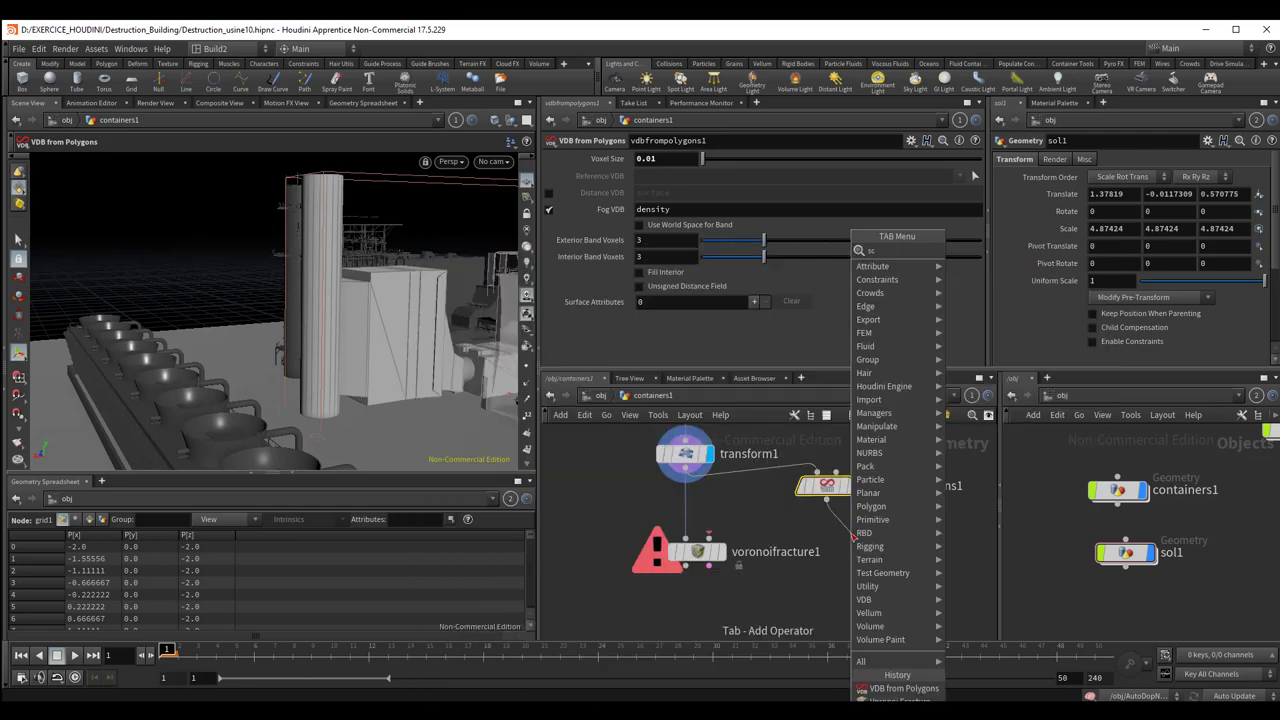
text(er)
key(Return)
click(835, 528)
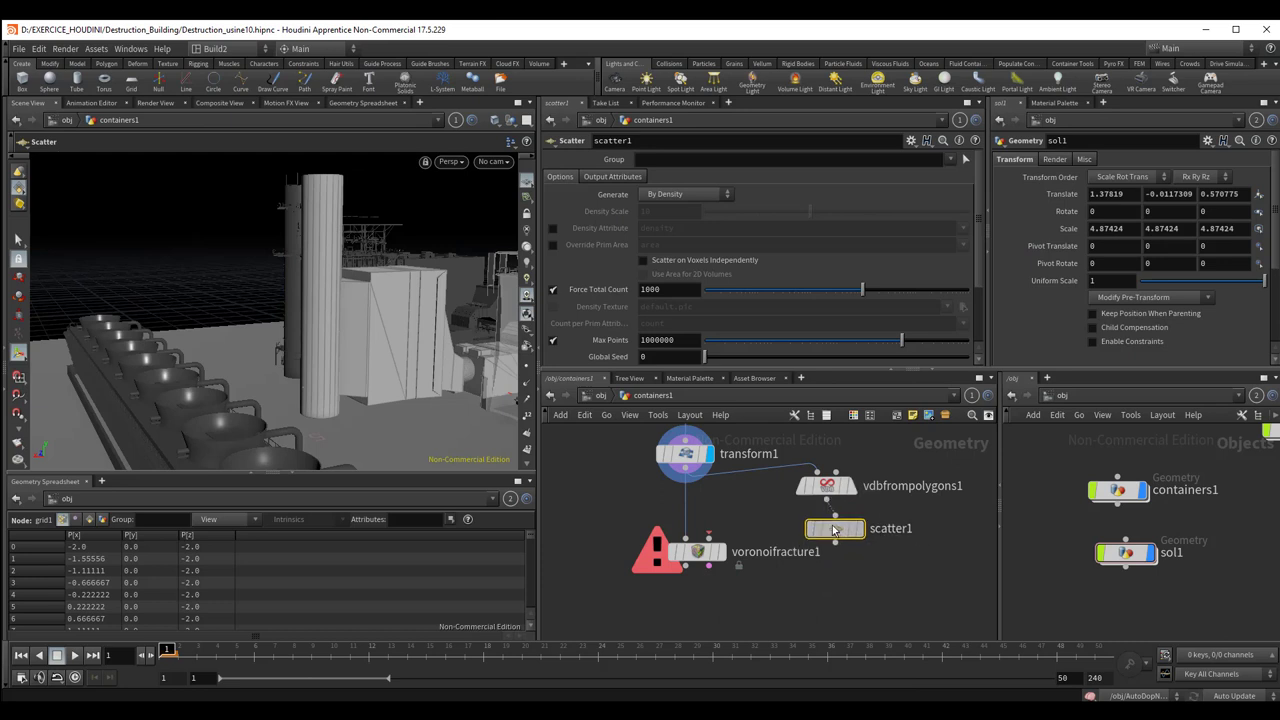
drag(835, 530, 826, 524)
mouse_move(697, 552)
mouse_down()
mouse_move(697, 598)
mouse_move(702, 587)
mouse_up()
drag(826, 538, 713, 573)
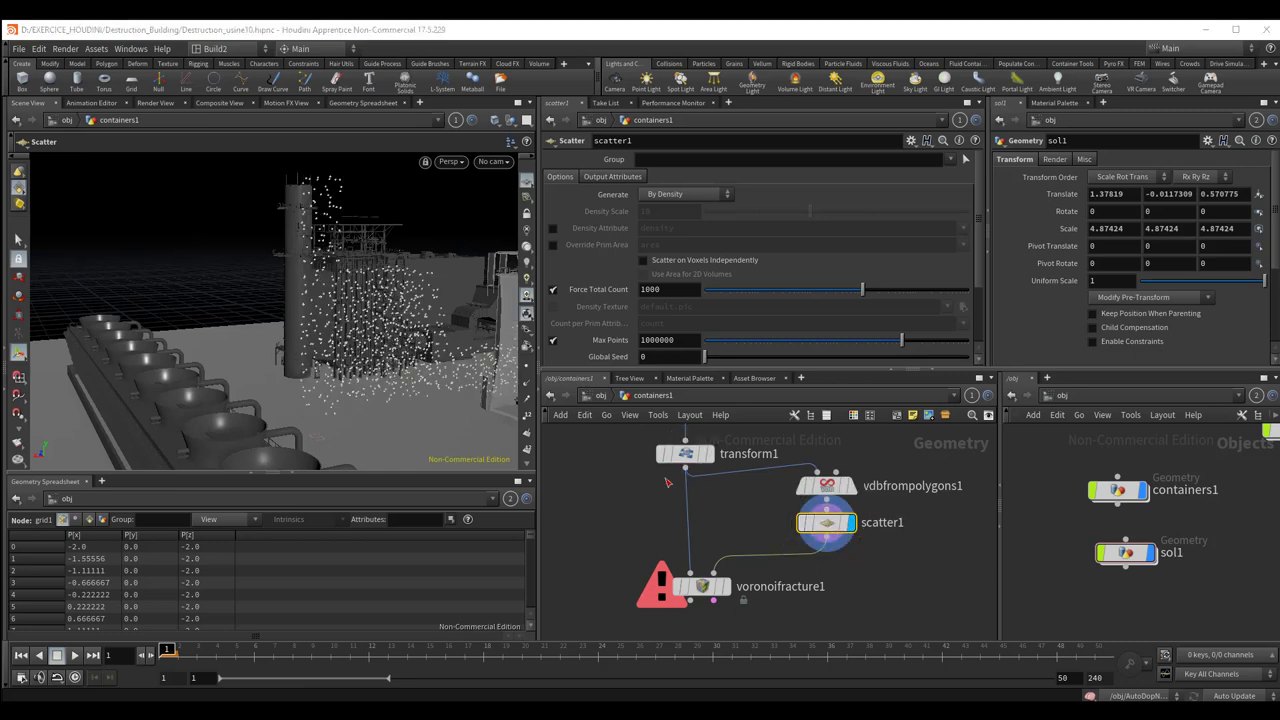
Step: Lower scatter1's Force Total Count from 1000 to 200 and check the sparser points
key(Escape)
mouse_move(417, 340)
mouse_down()
mouse_move(410, 360)
mouse_move(360, 350)
mouse_up()
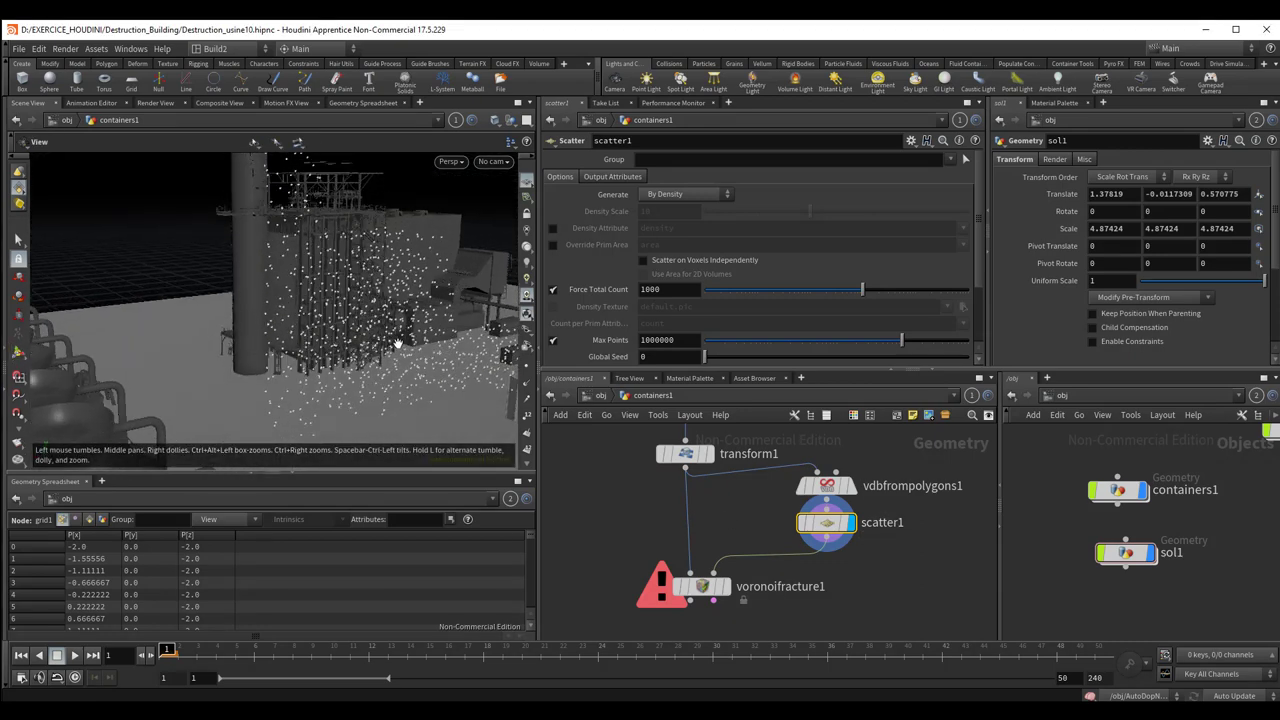
key(Return)
double_click(660, 289)
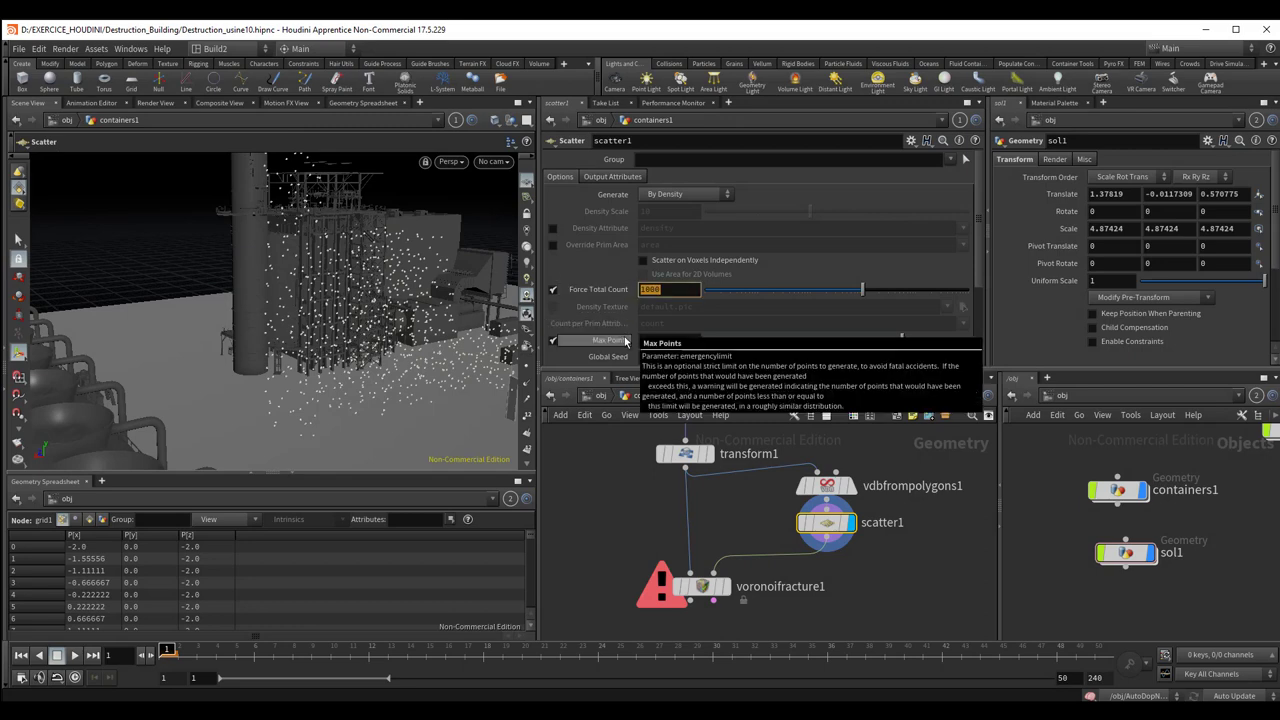
text(20)
key(Return)
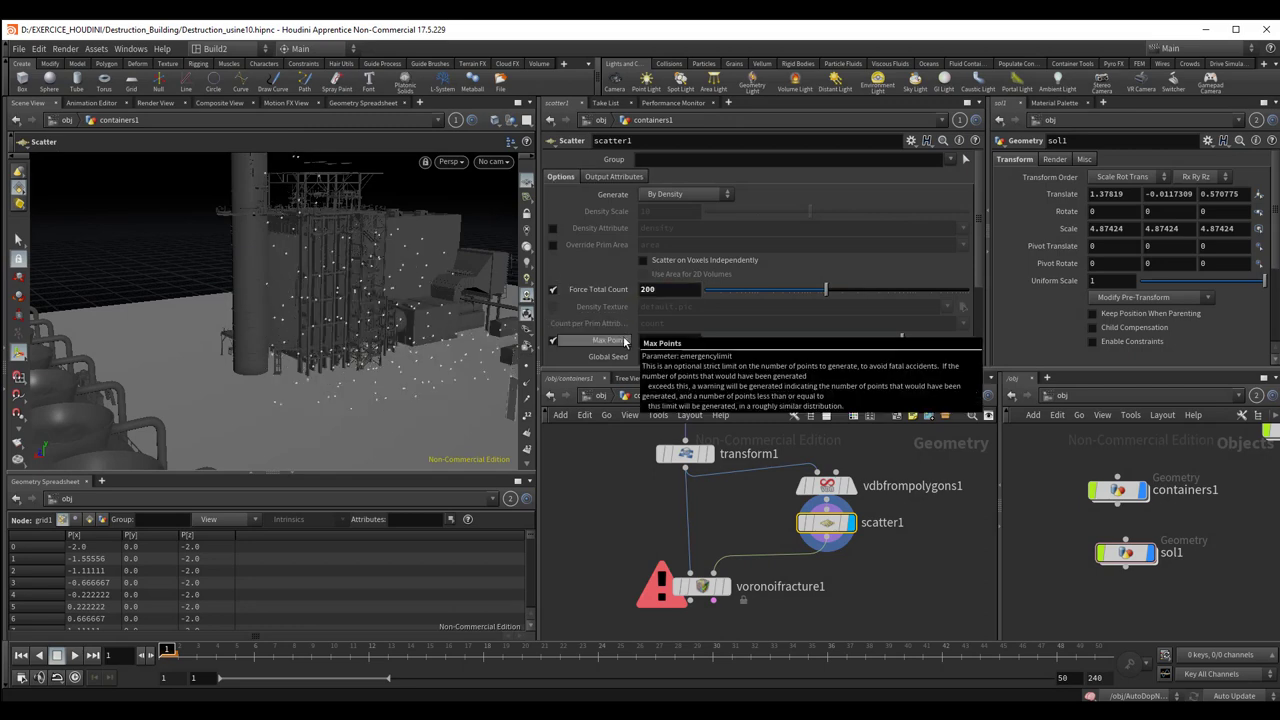
key(Escape)
mouse_move(340, 350)
mouse_down()
mouse_move(393, 357)
mouse_move(440, 330)
mouse_up()
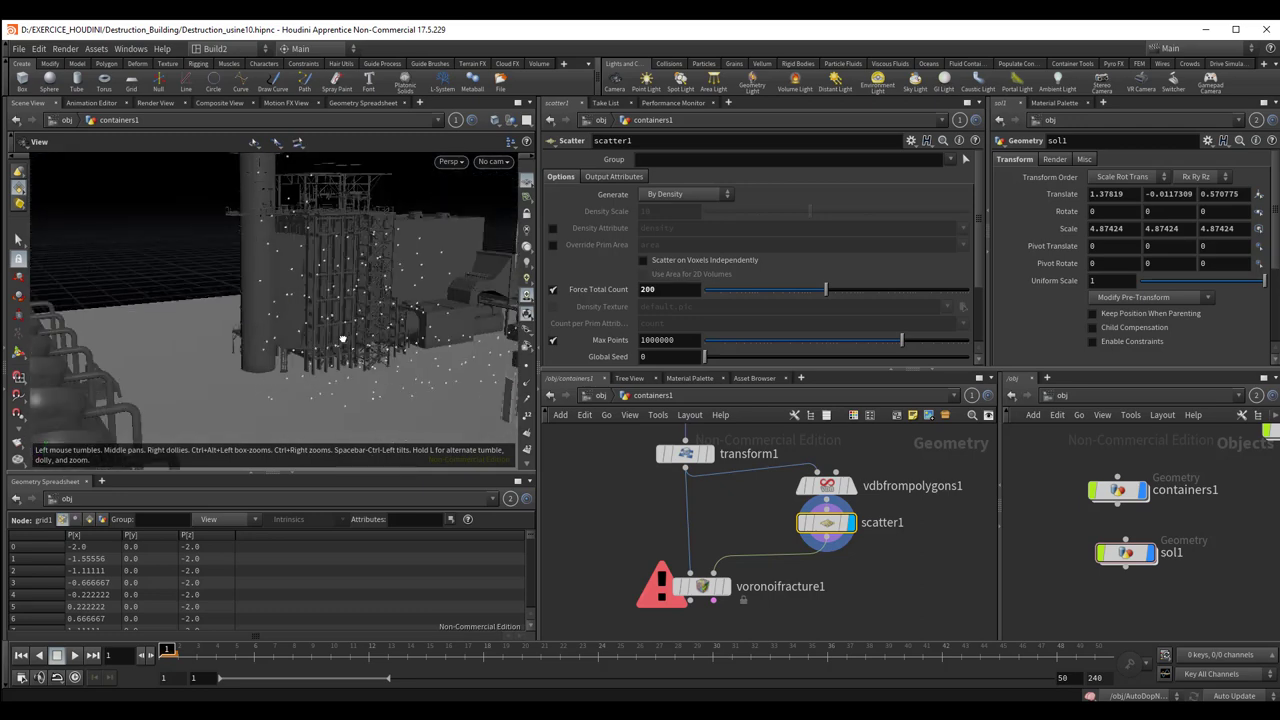
Step: Set Force Total Count to 300 and orbit around the building to inspect point density
drag(657, 289, 640, 289)
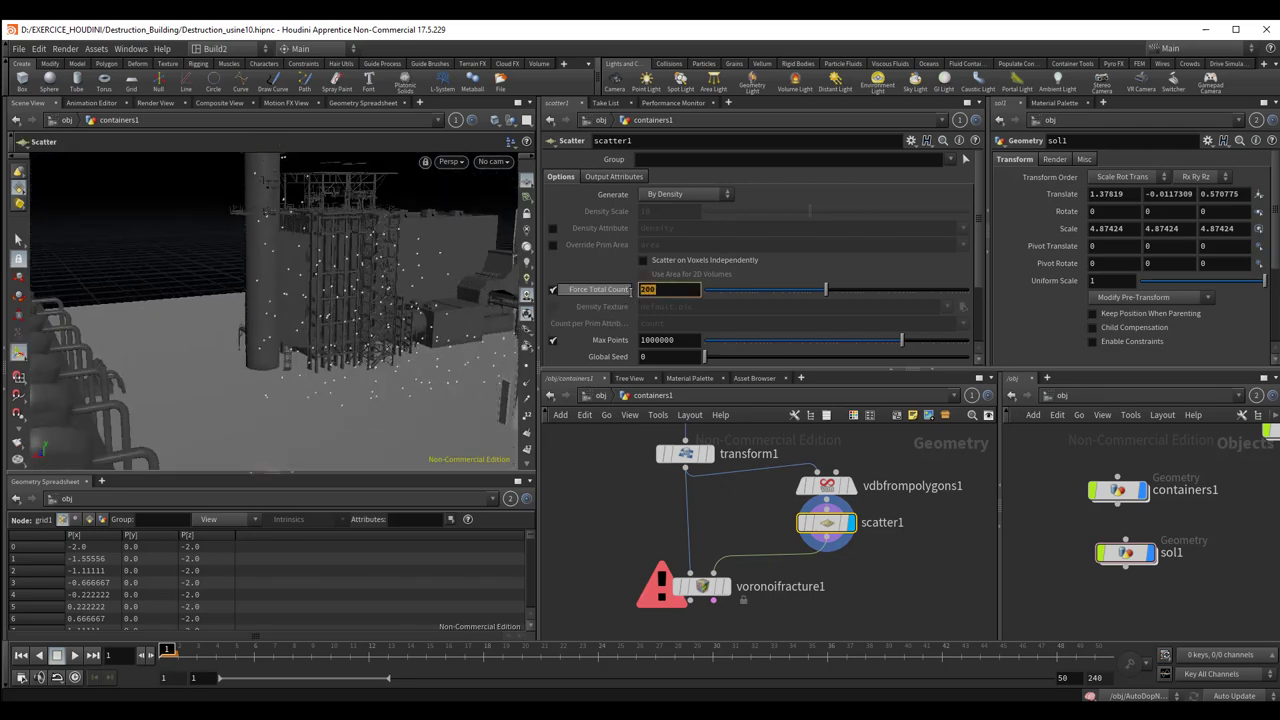
text(3)
key(Return)
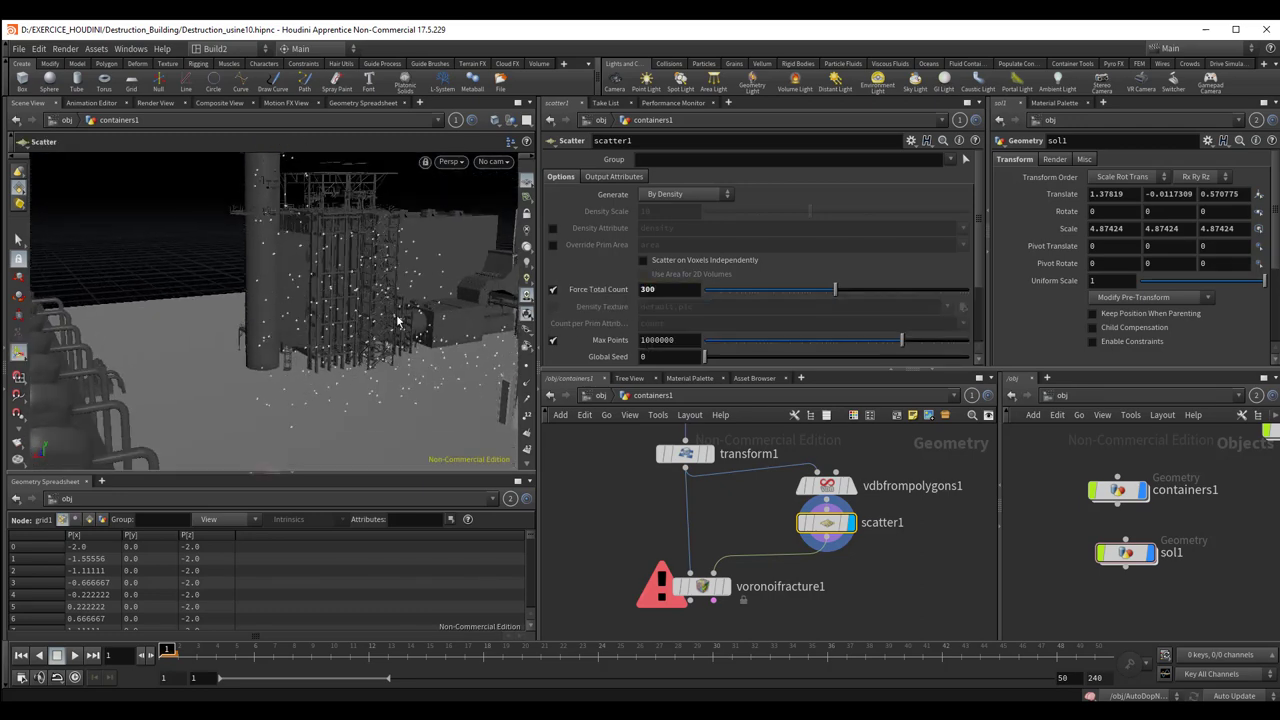
key(Escape)
mouse_move(415, 308)
mouse_down()
mouse_move(428, 337)
mouse_move(409, 332)
mouse_up()
key(Return)
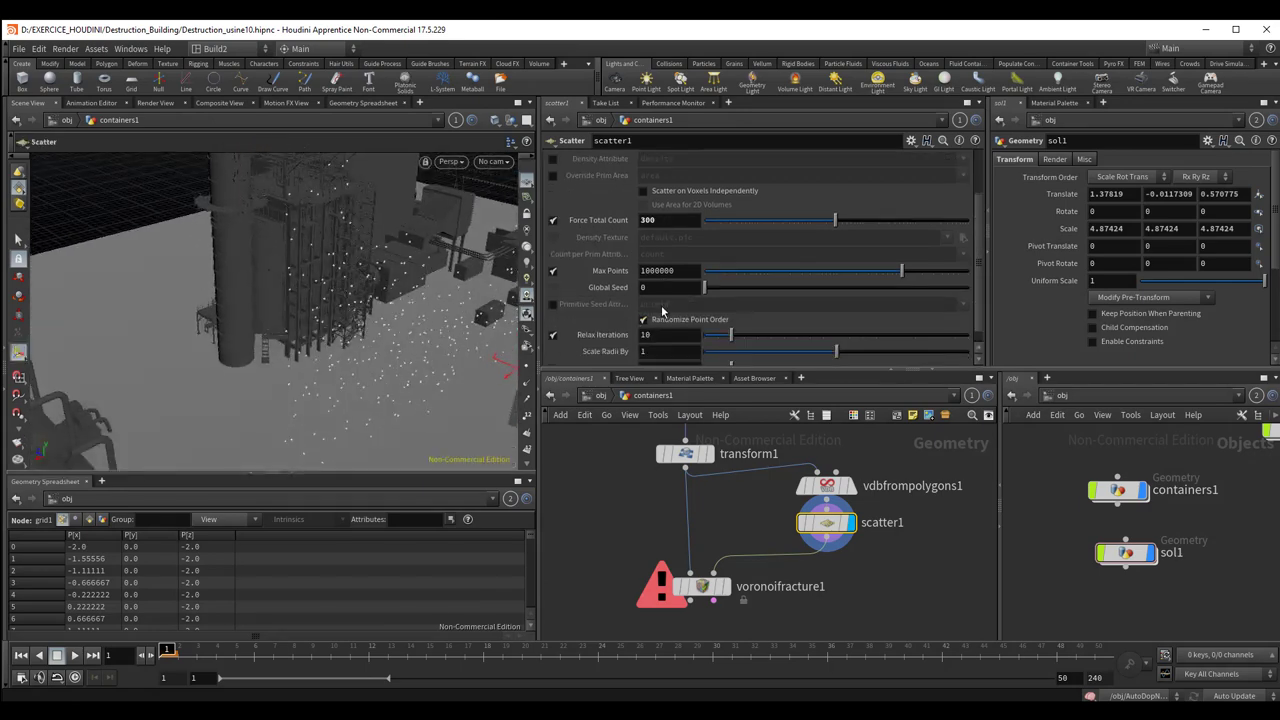
scroll(585, 322, down, 2)
scroll(600, 332, down, 2)
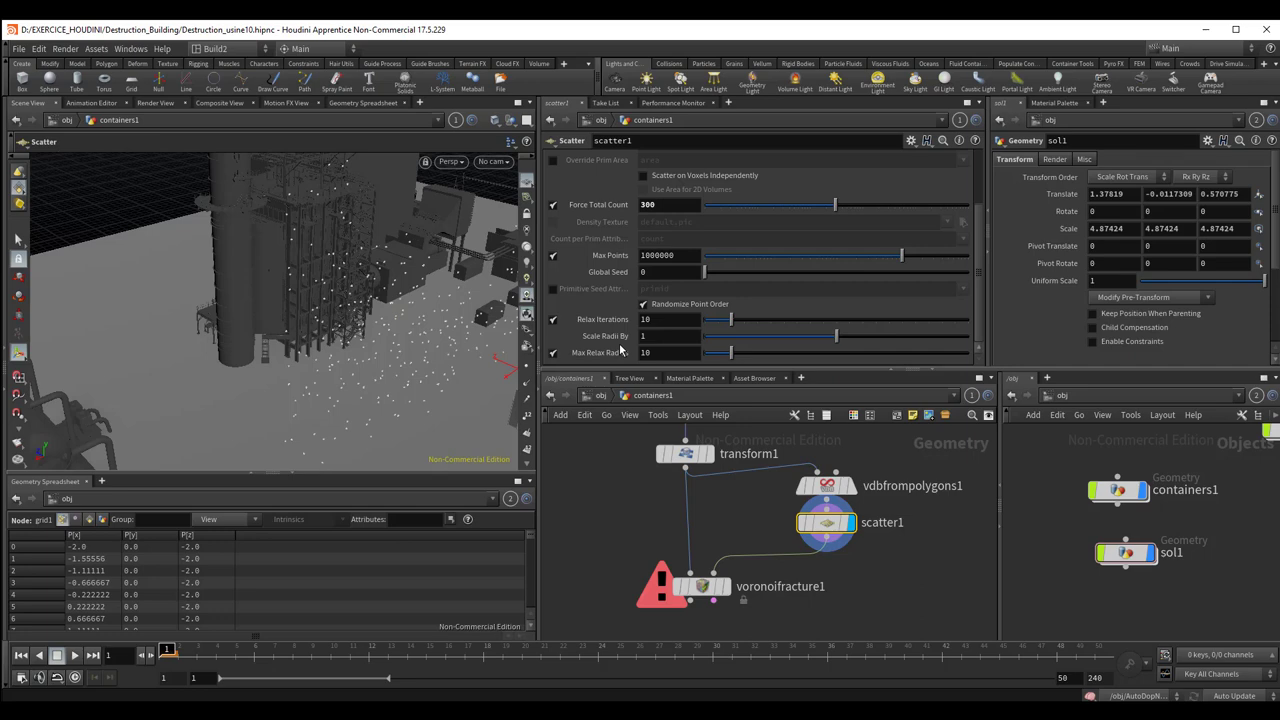
key(Escape)
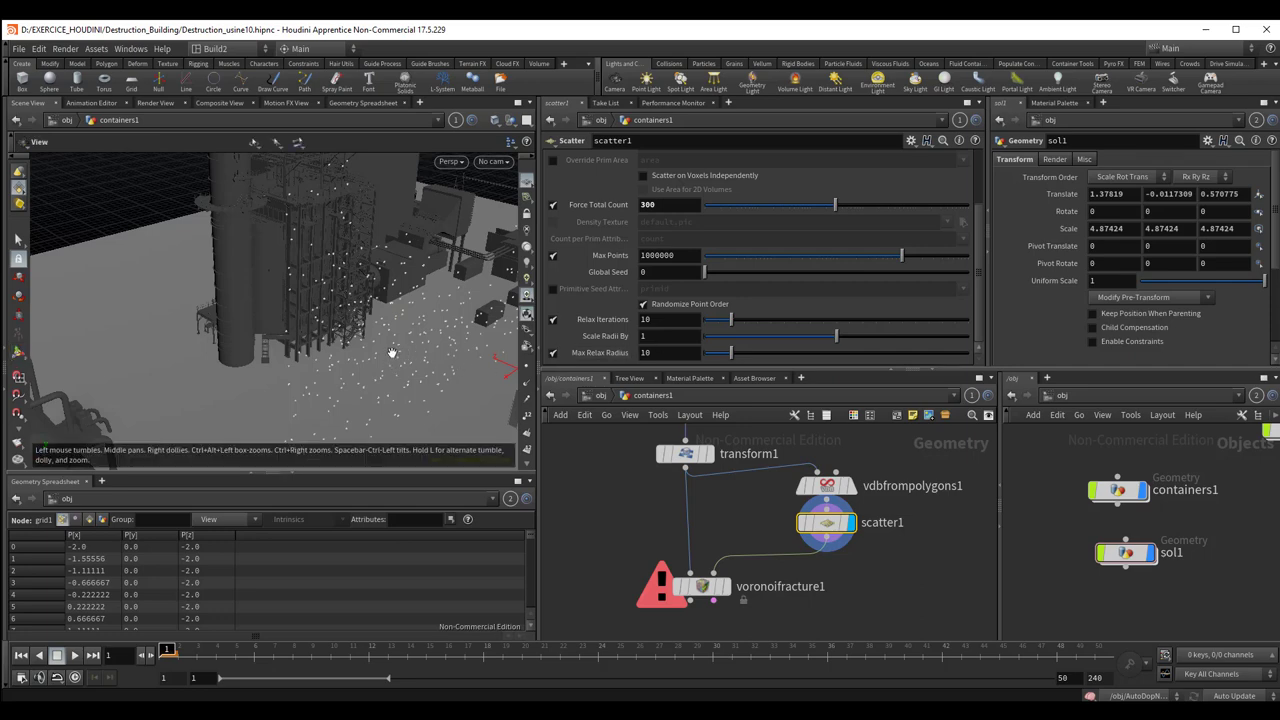
mouse_move(397, 362)
mouse_down()
mouse_move(362, 319)
mouse_move(346, 328)
mouse_up()
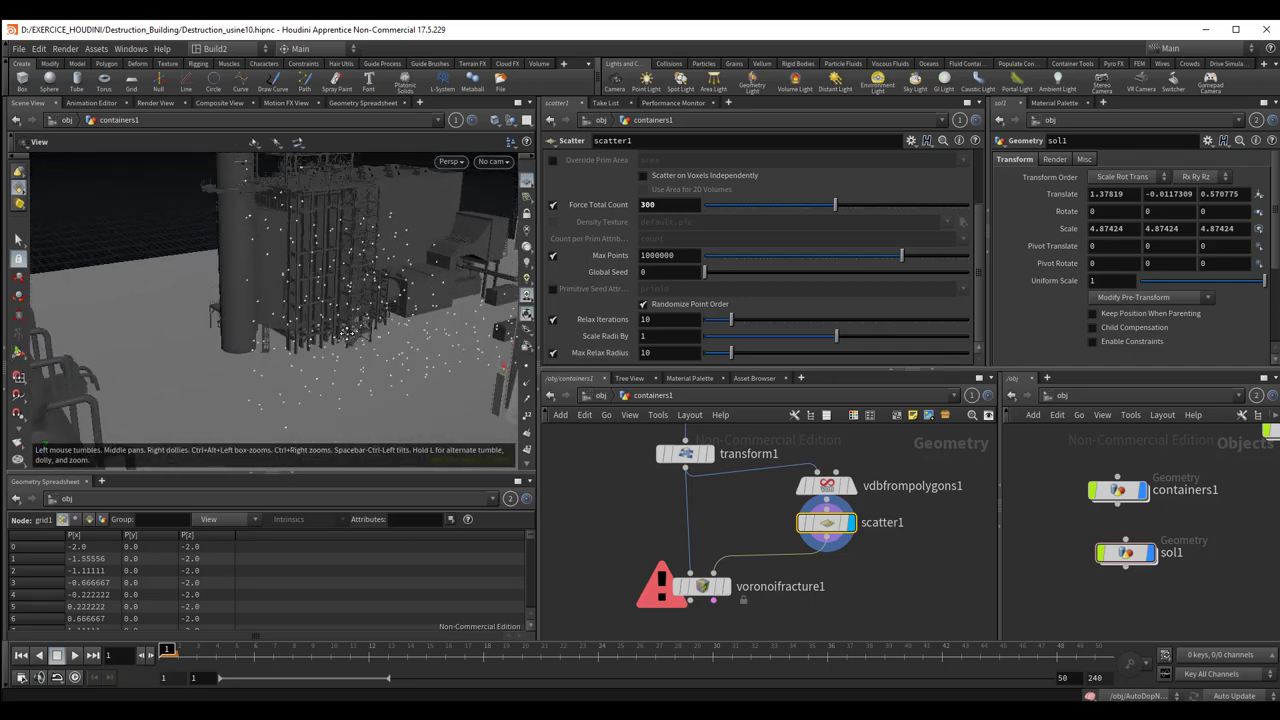
key(Return)
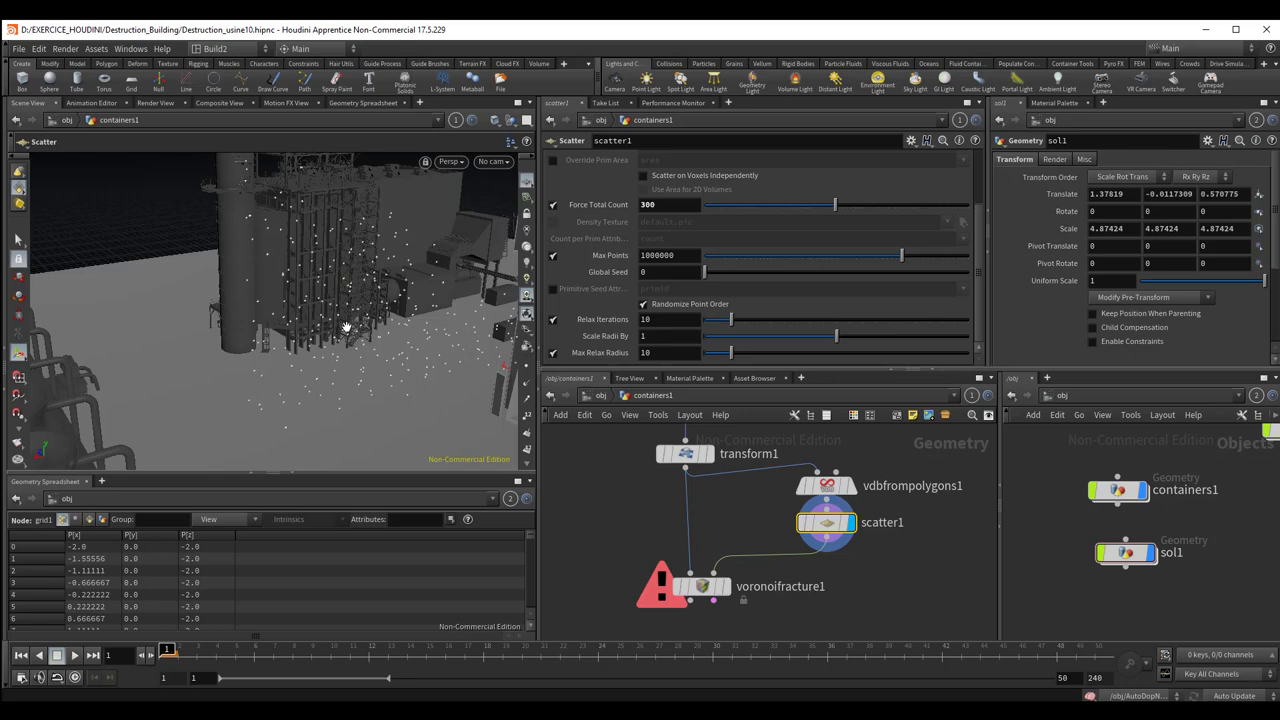
key(Escape)
mouse_move(395, 346)
mouse_down()
mouse_move(315, 318)
mouse_move(375, 325)
mouse_up()
key(Return)
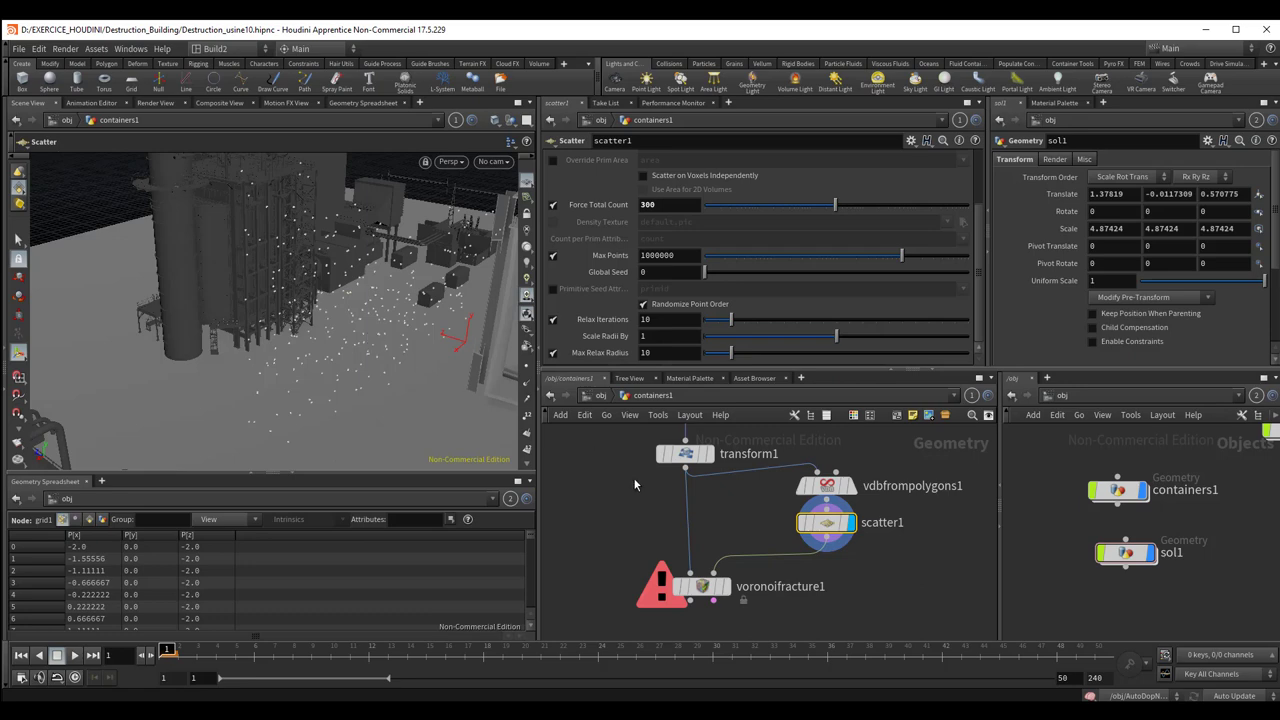
Step: Frame voronoifracture1 in the network and move the camera close to the fractured container
middle_drag(648, 519, 624, 487)
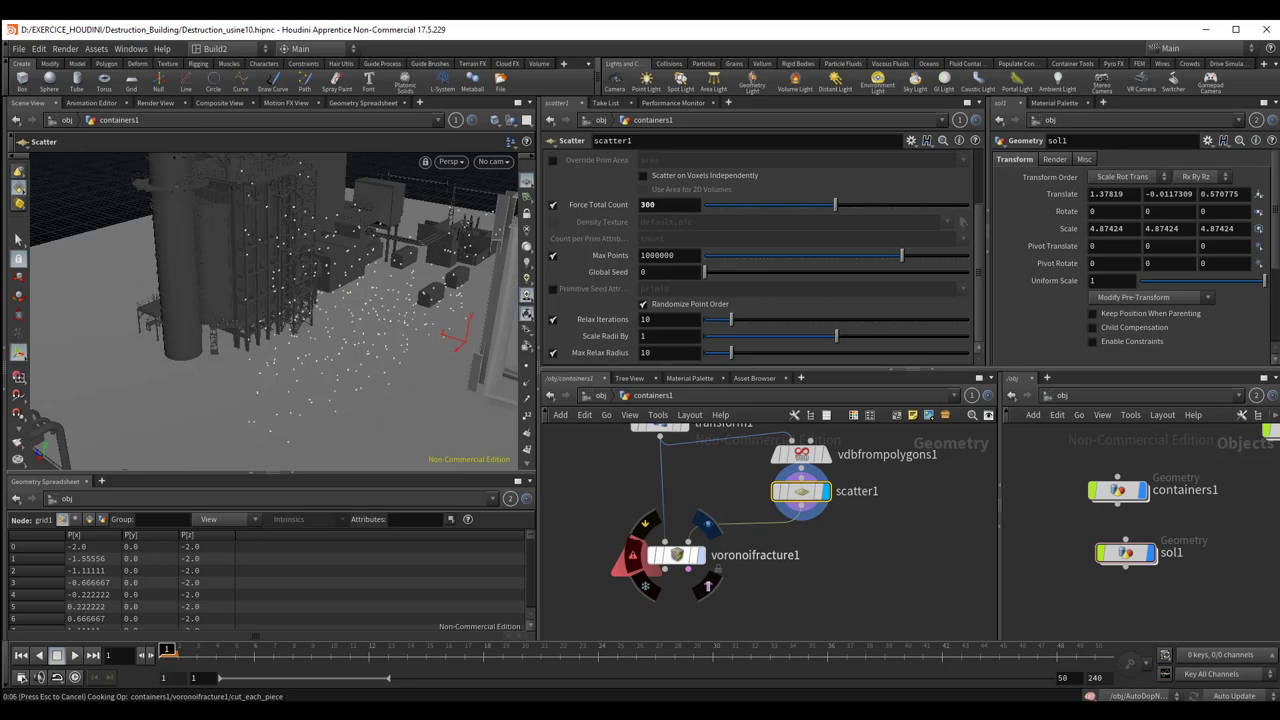
drag(370, 357, 329, 352)
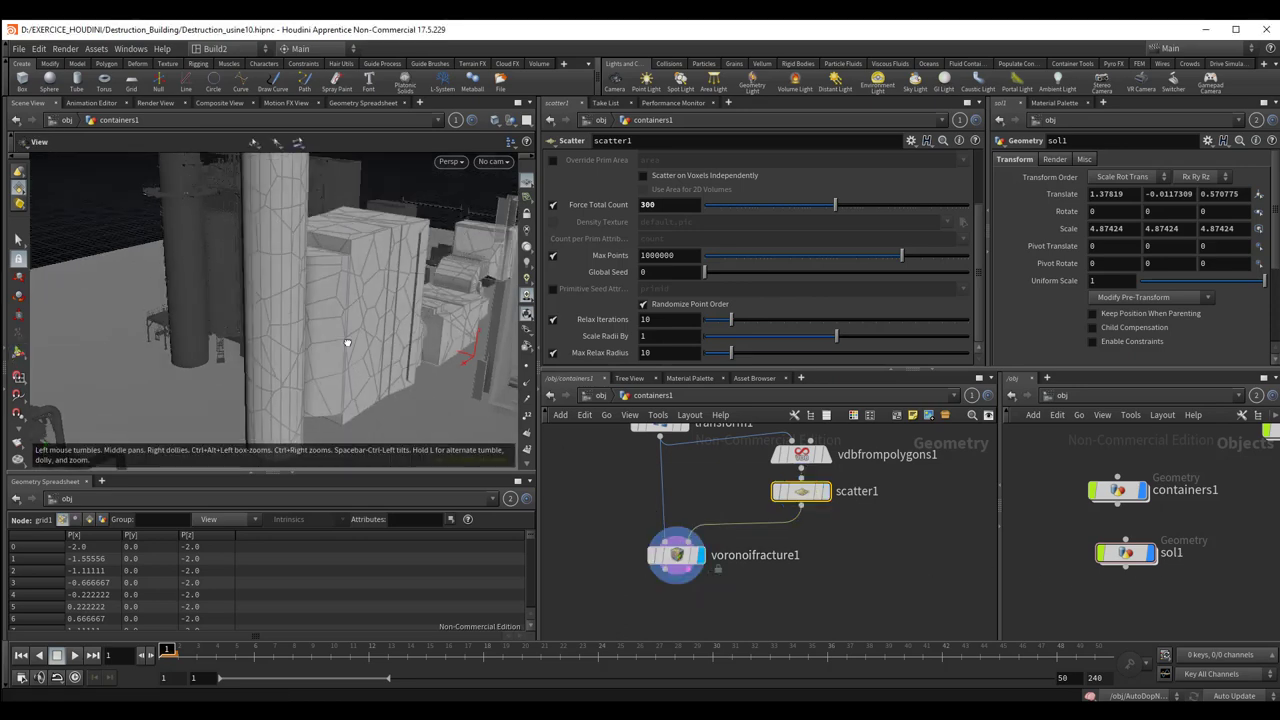
scroll(329, 348, up, 5)
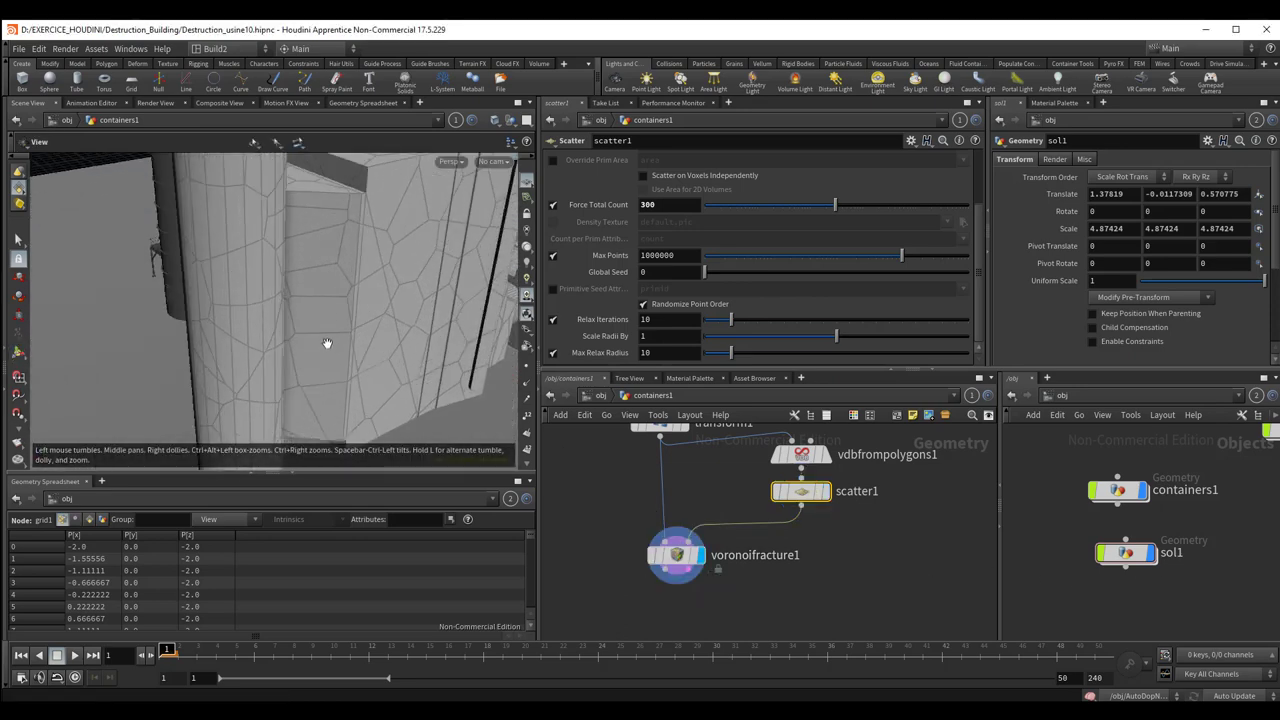
drag(334, 360, 492, 458)
scroll(389, 366, down, 5)
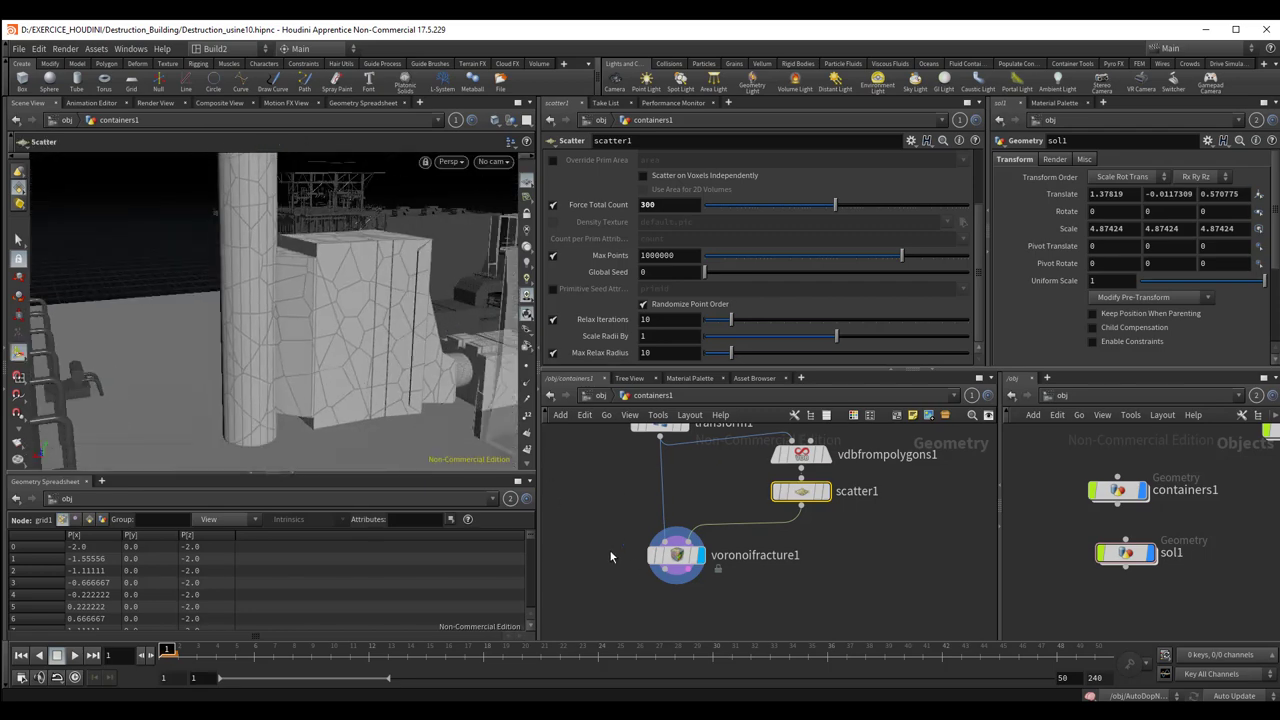
middle_drag(646, 570, 676, 503)
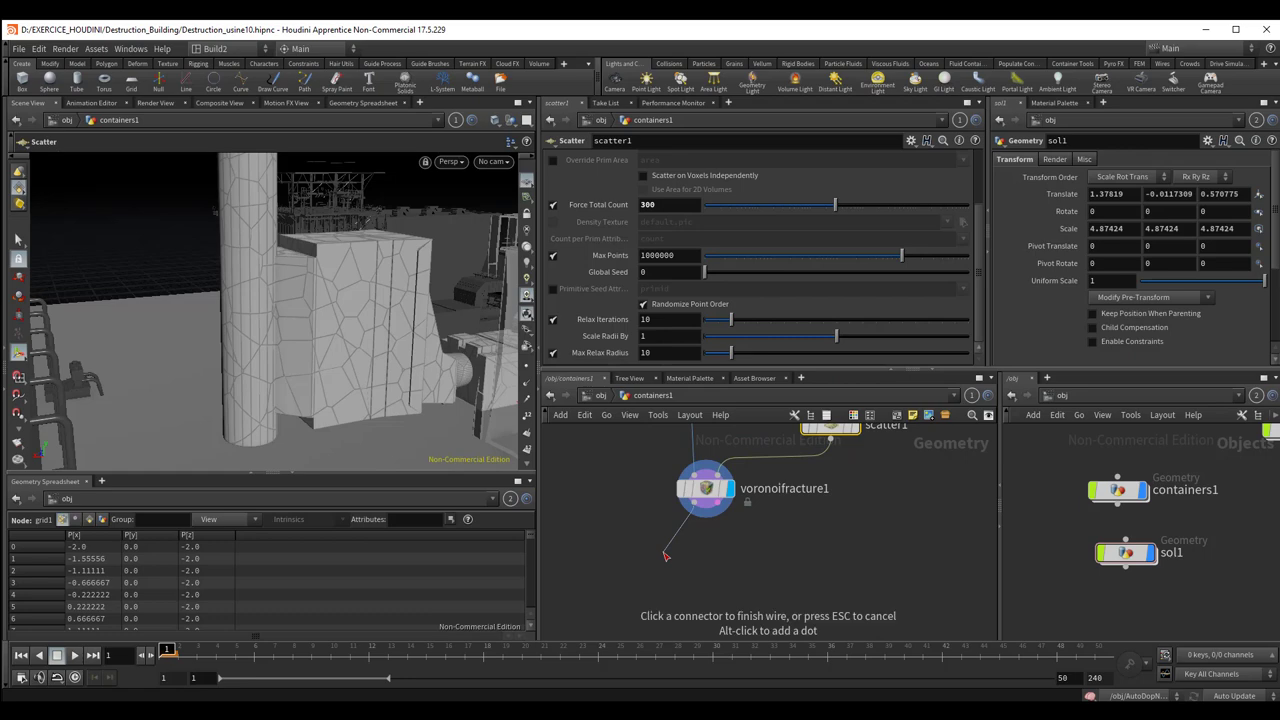
Step: Add an Exploded View node below voronoifracture1
key(Tab)
text(explo)
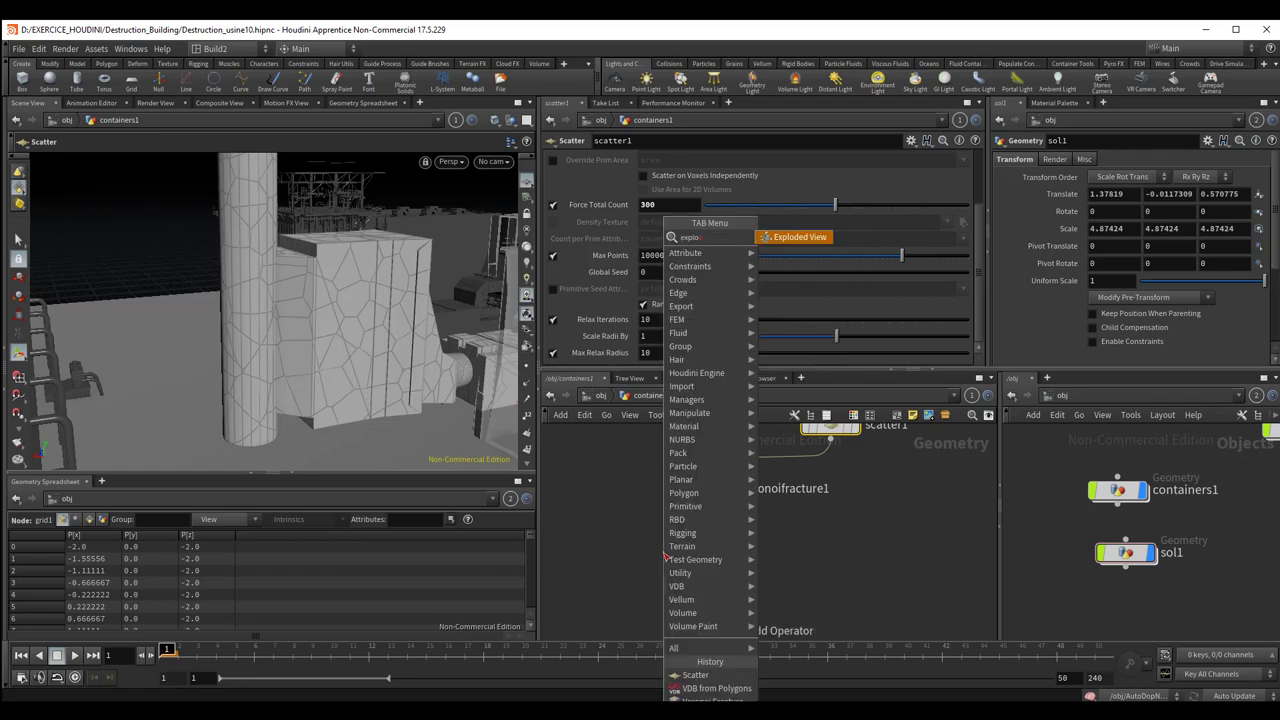
click(789, 238)
click(684, 572)
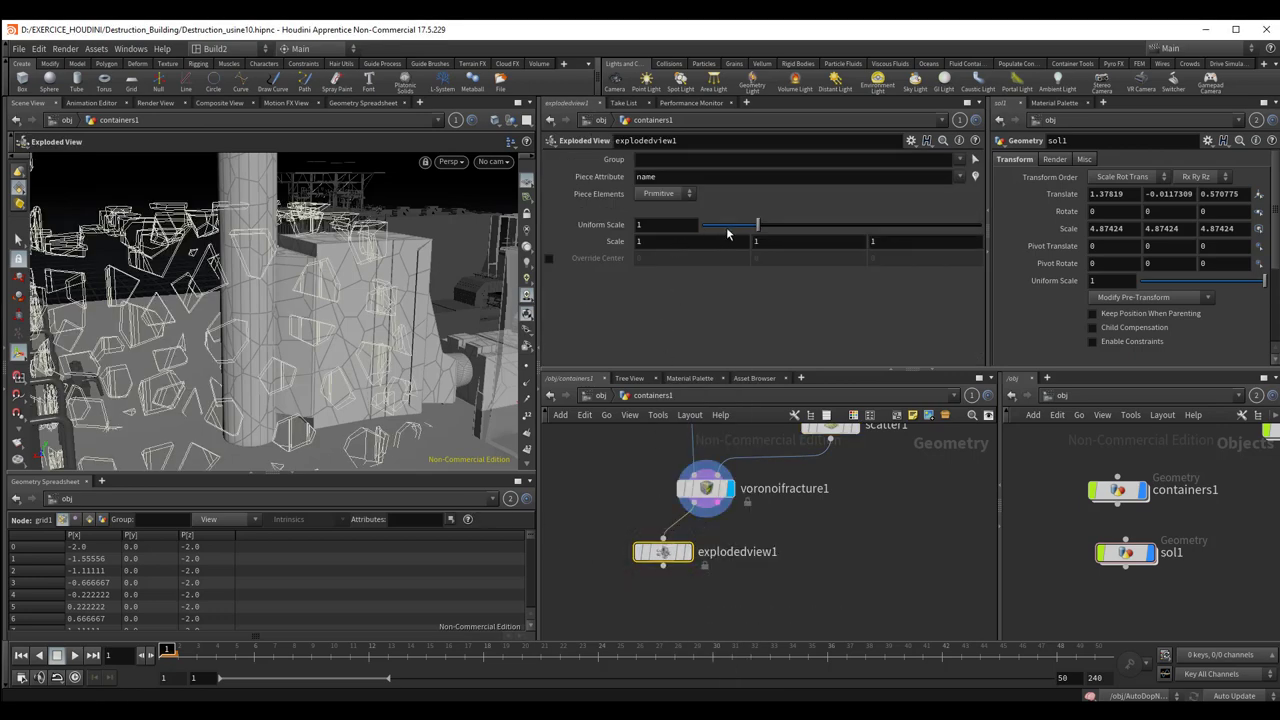
Step: Set explodedview1's uniform scale to 0.18, display it, and inspect the separated pieces
drag(726, 227, 710, 230)
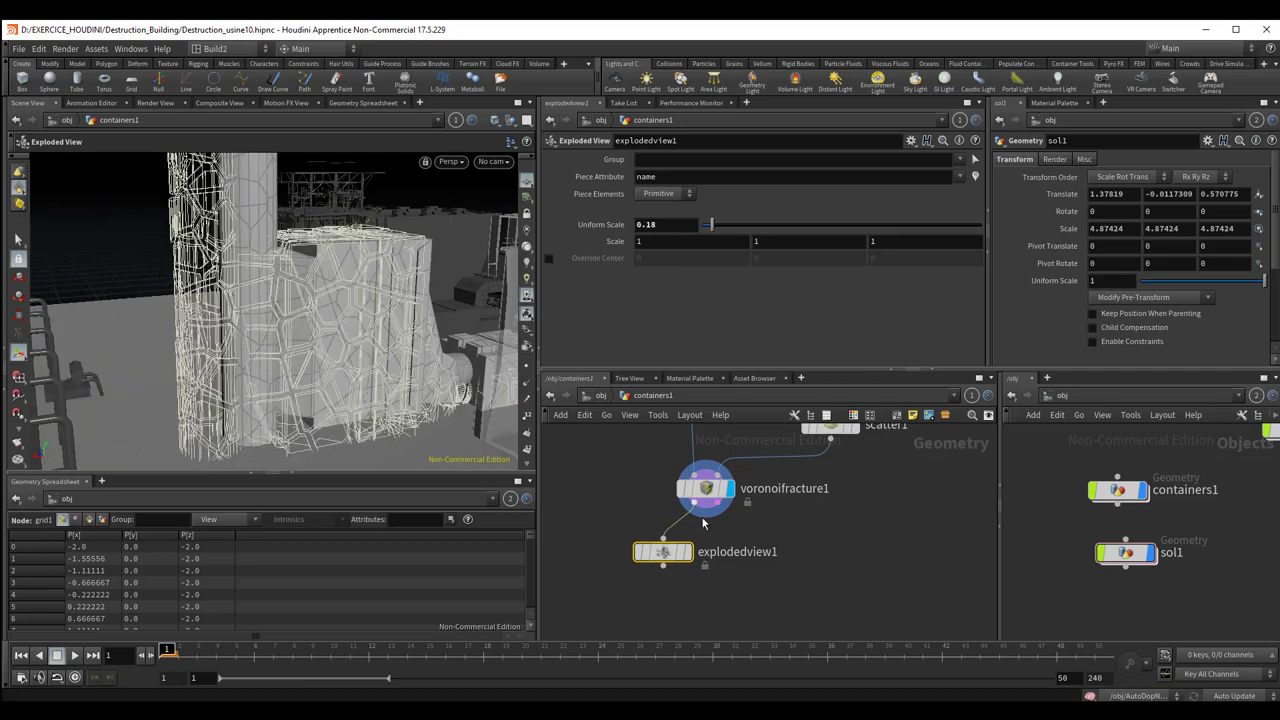
click(686, 552)
key(Escape)
mouse_move(320, 310)
mouse_down()
mouse_move(257, 355)
mouse_move(320, 334)
mouse_move(337, 303)
mouse_move(488, 288)
mouse_move(477, 303)
mouse_move(323, 314)
mouse_move(238, 302)
mouse_move(250, 290)
mouse_move(334, 309)
mouse_move(277, 354)
mouse_up()
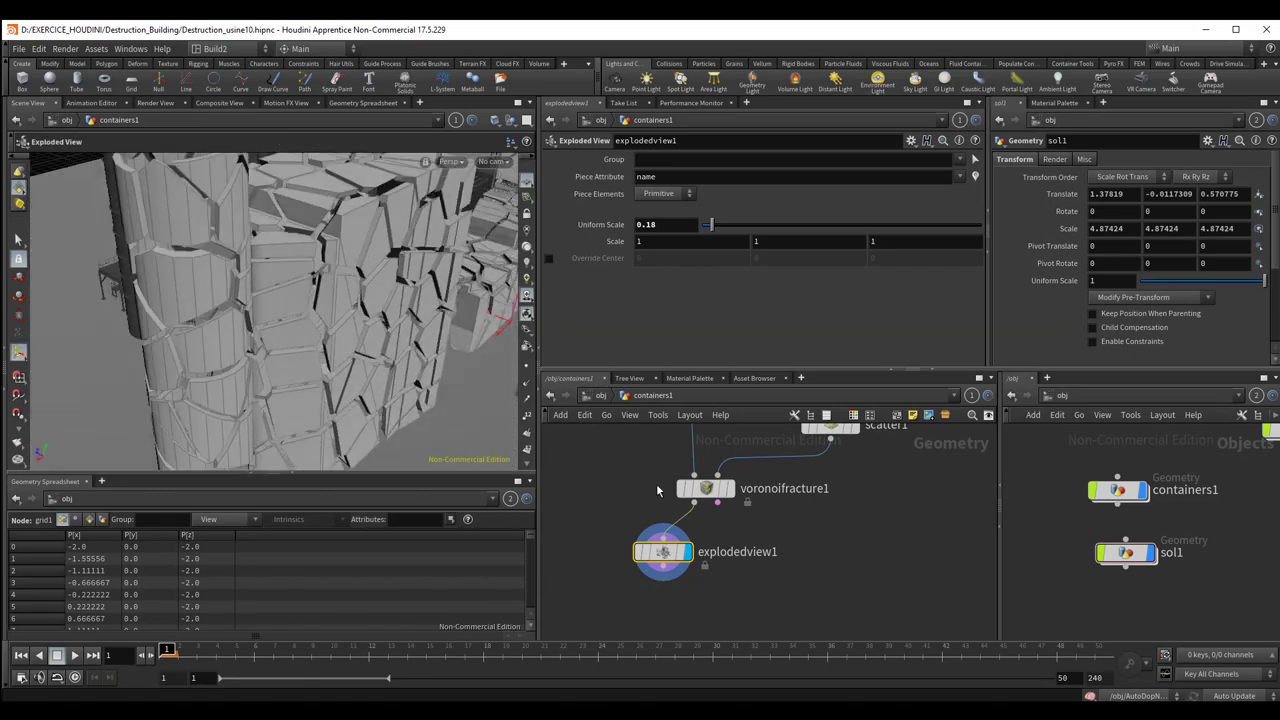
drag(660, 551, 623, 545)
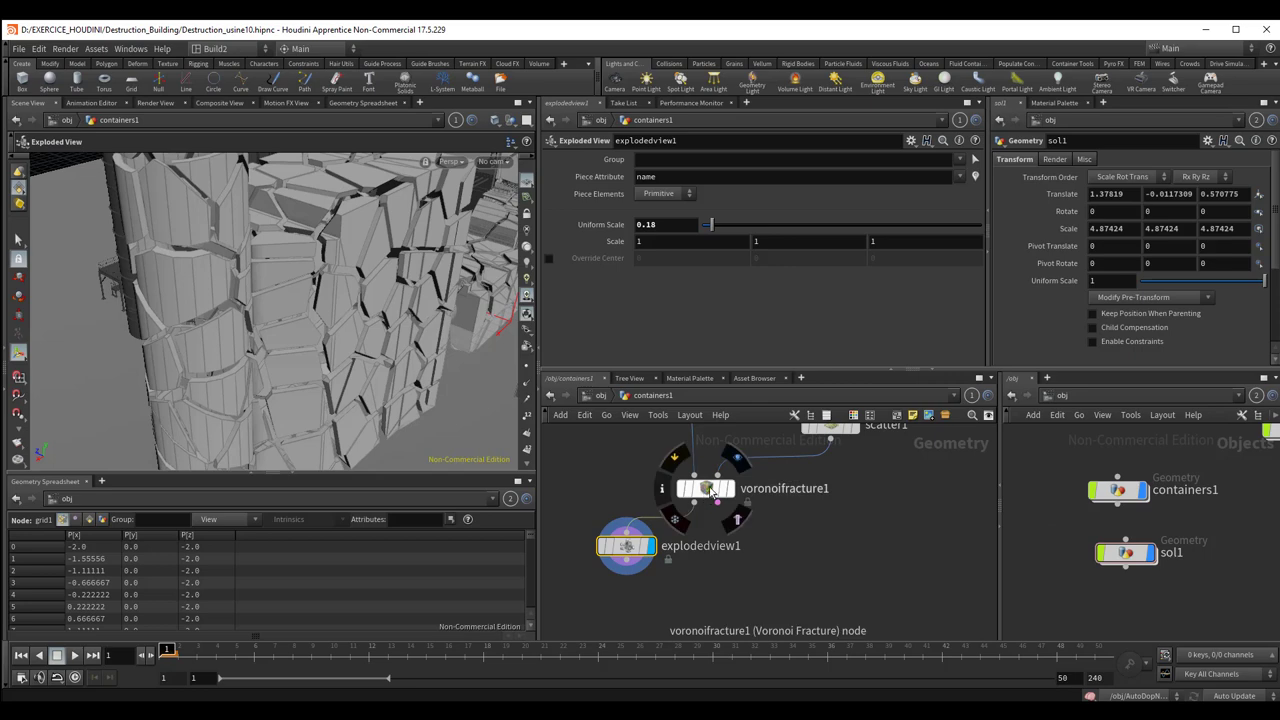
Step: Display the unexploded voronoifracture1 result again in an enlarged 3D view
click(711, 489)
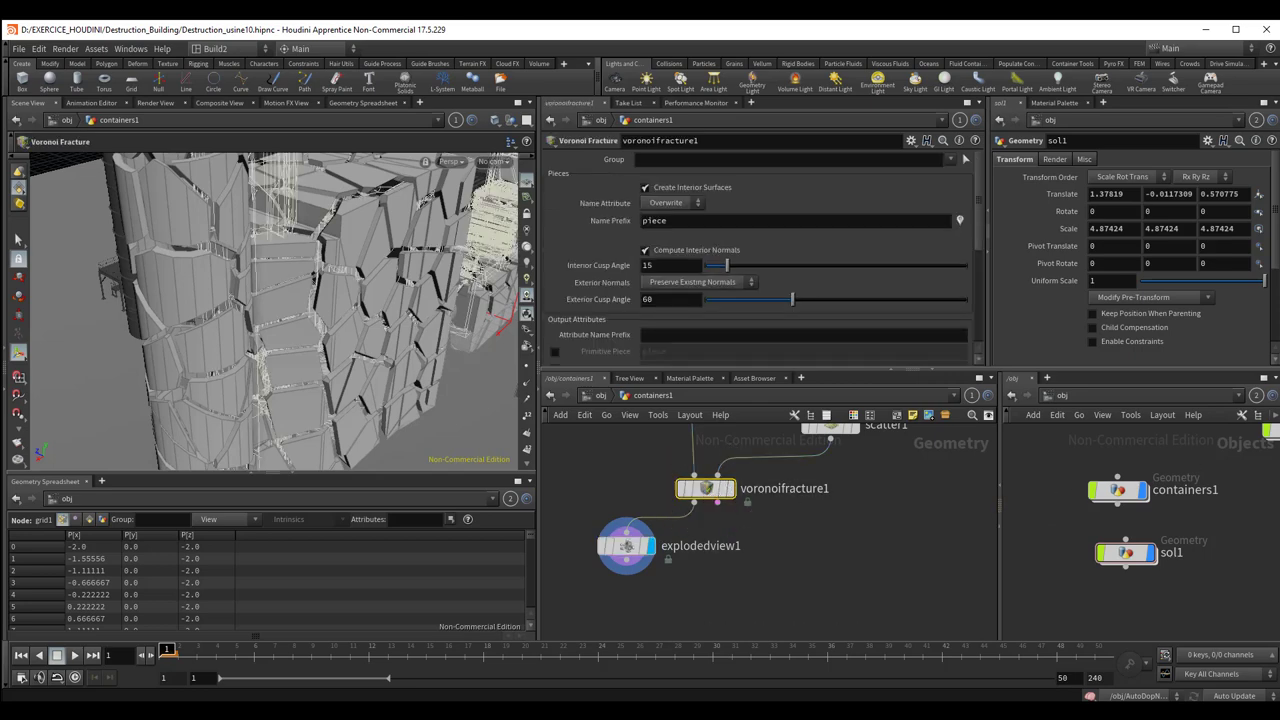
click(731, 488)
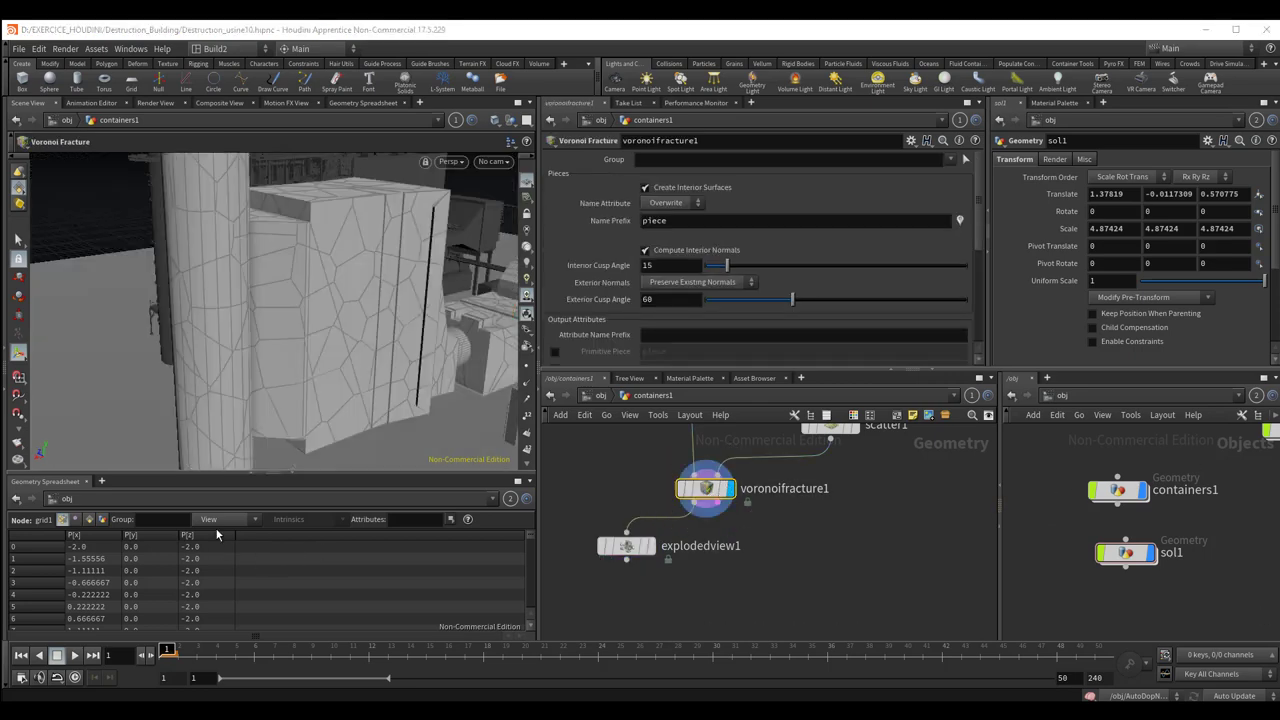
click(284, 478)
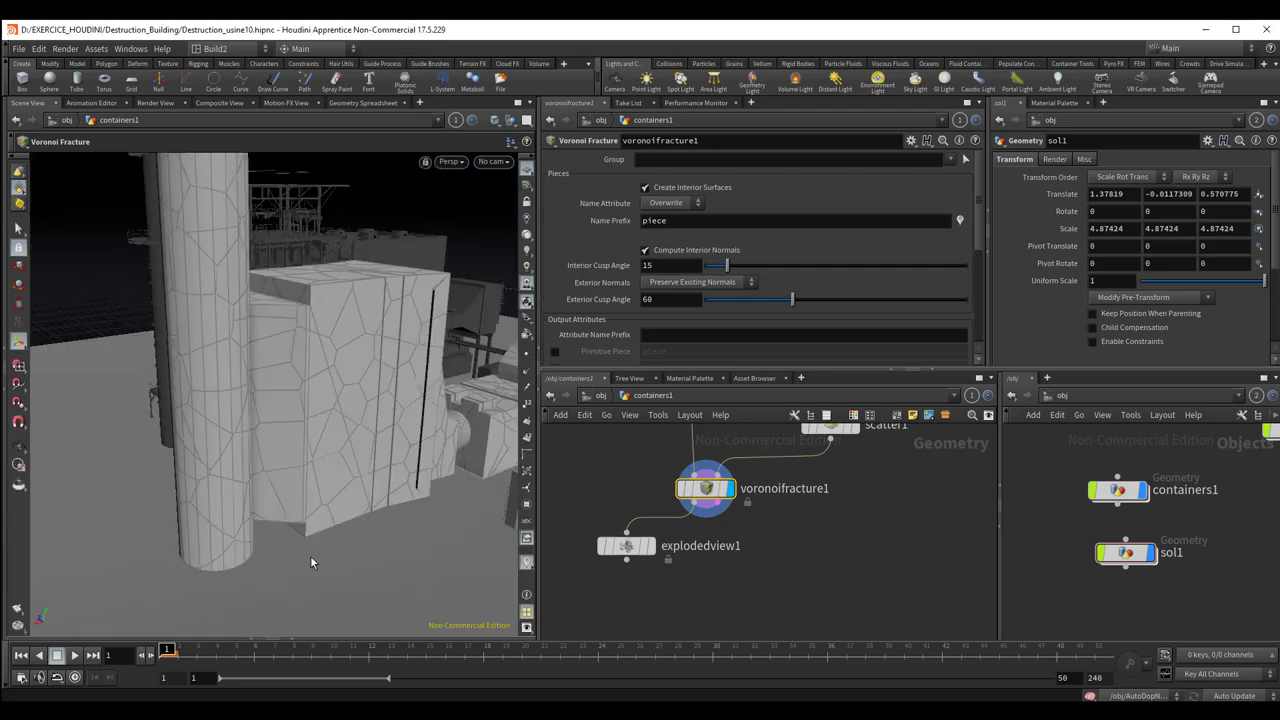
key(Escape)
drag(345, 546, 420, 570)
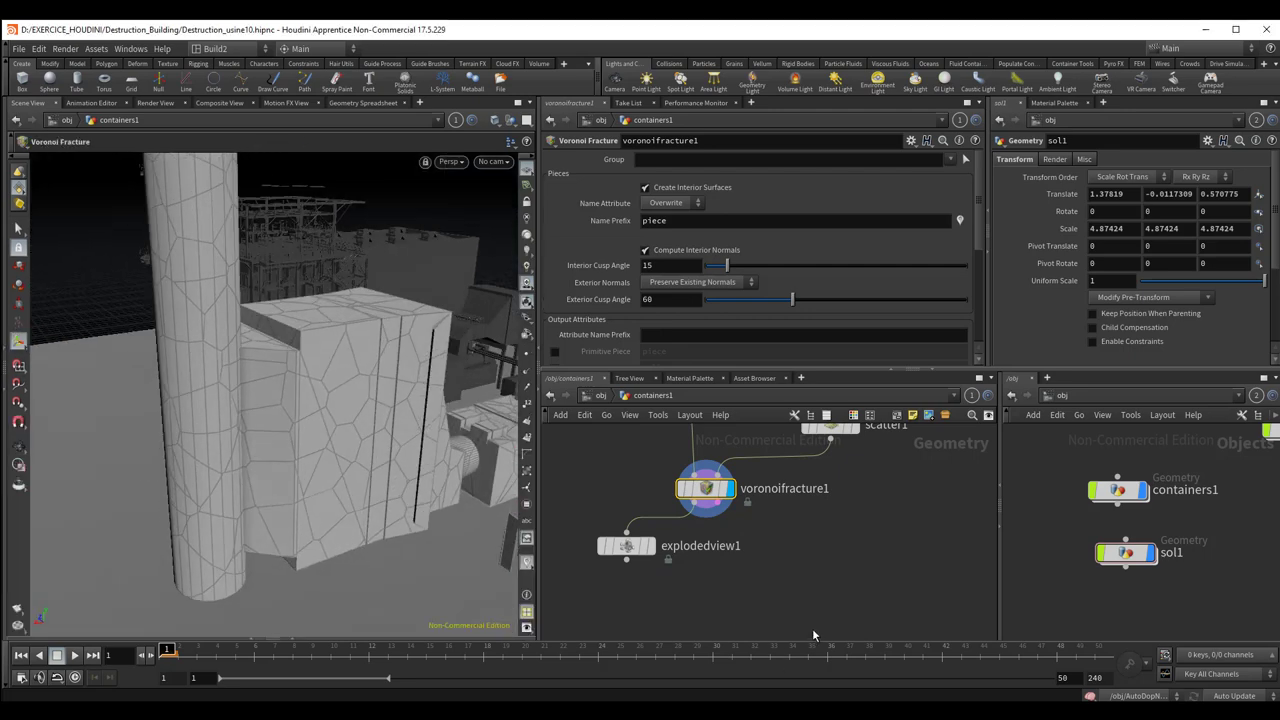
Step: Add an Assemble node wired from voronoifracture1 and move it down to make room
click(707, 516)
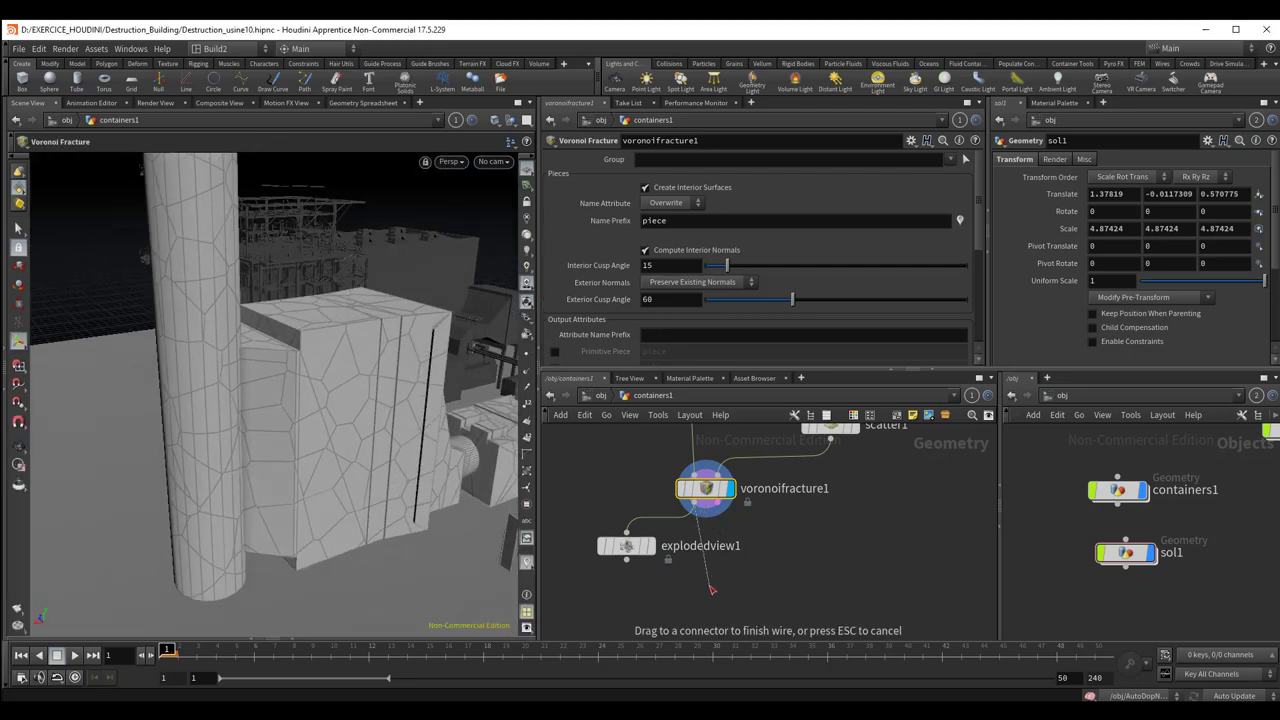
click(712, 590)
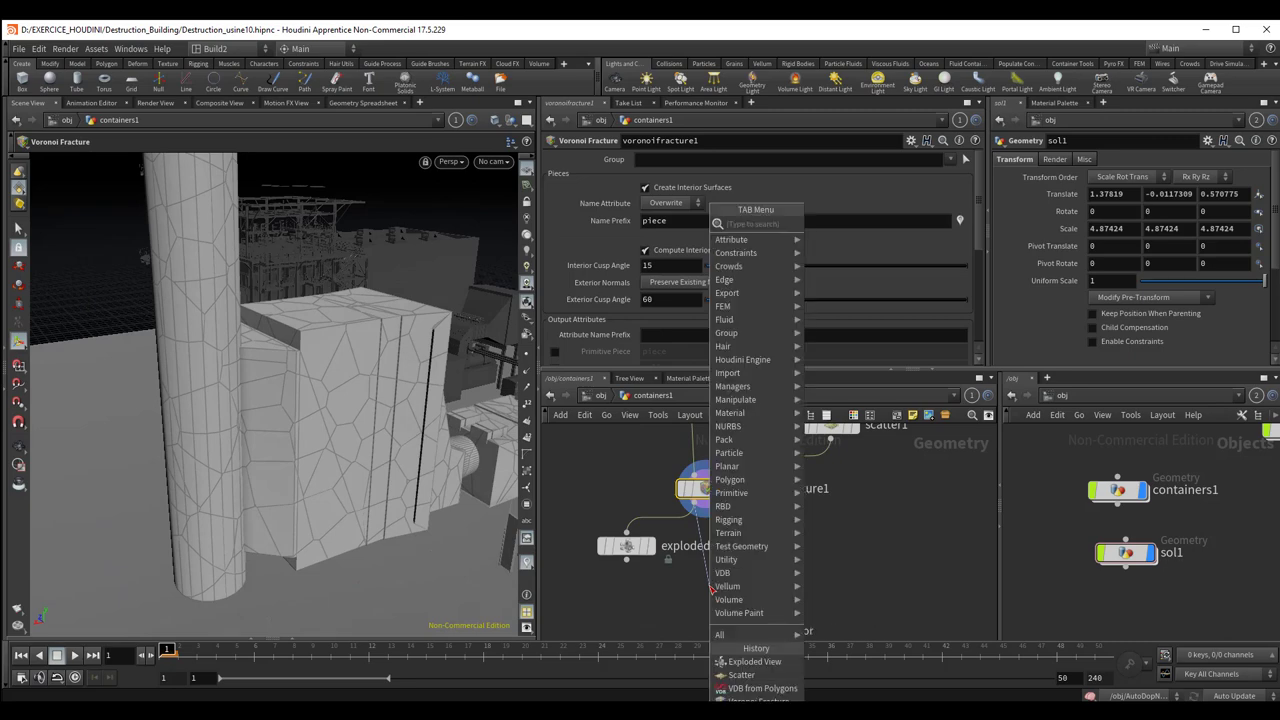
text(asse)
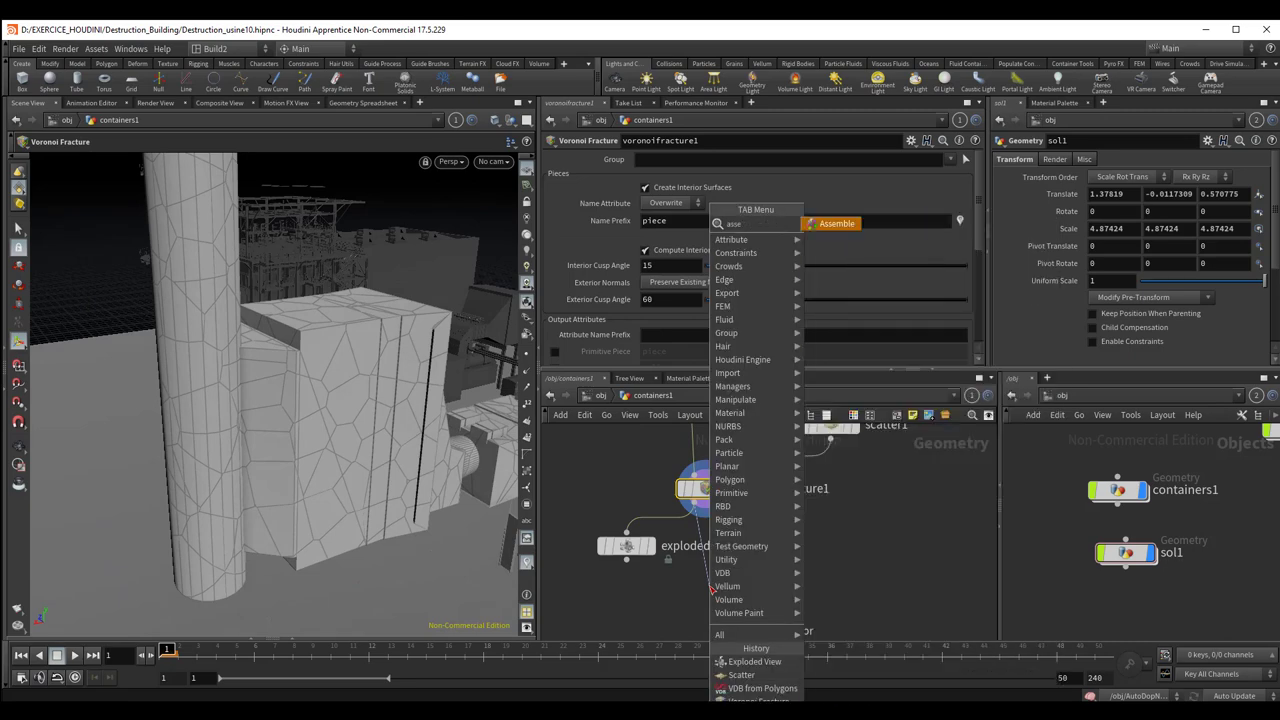
click(840, 224)
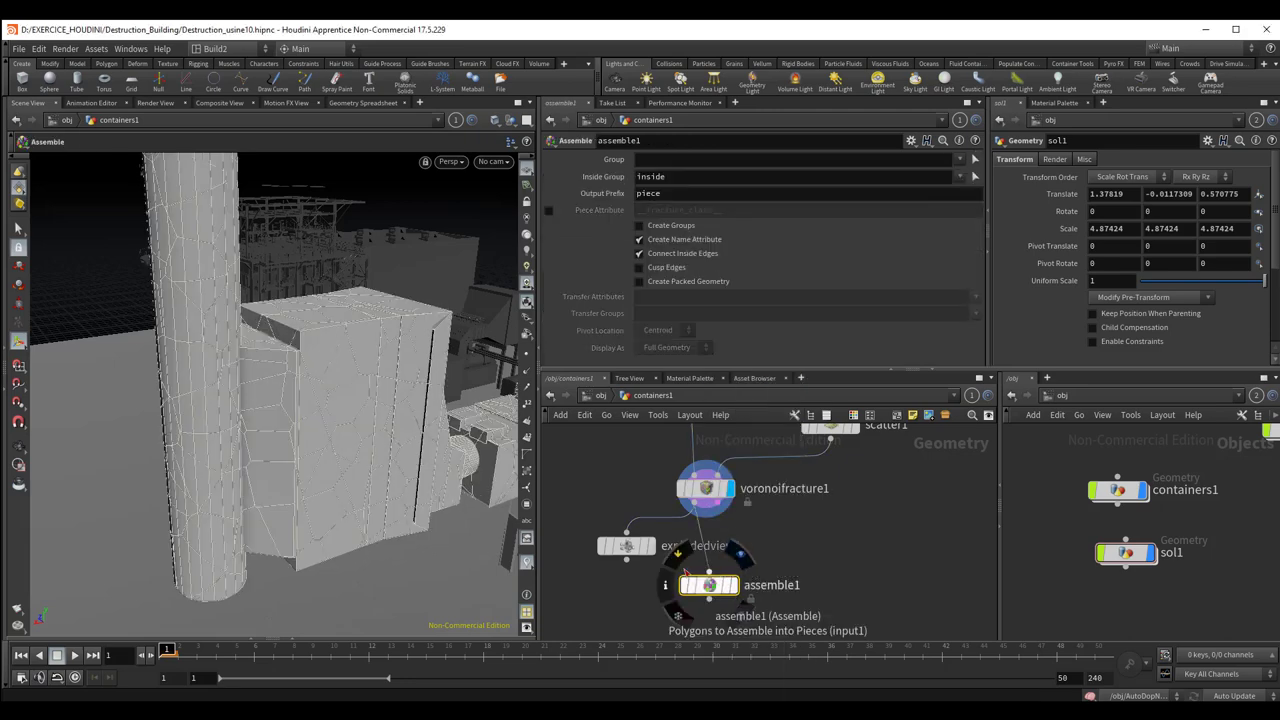
middle_drag(807, 556, 826, 520)
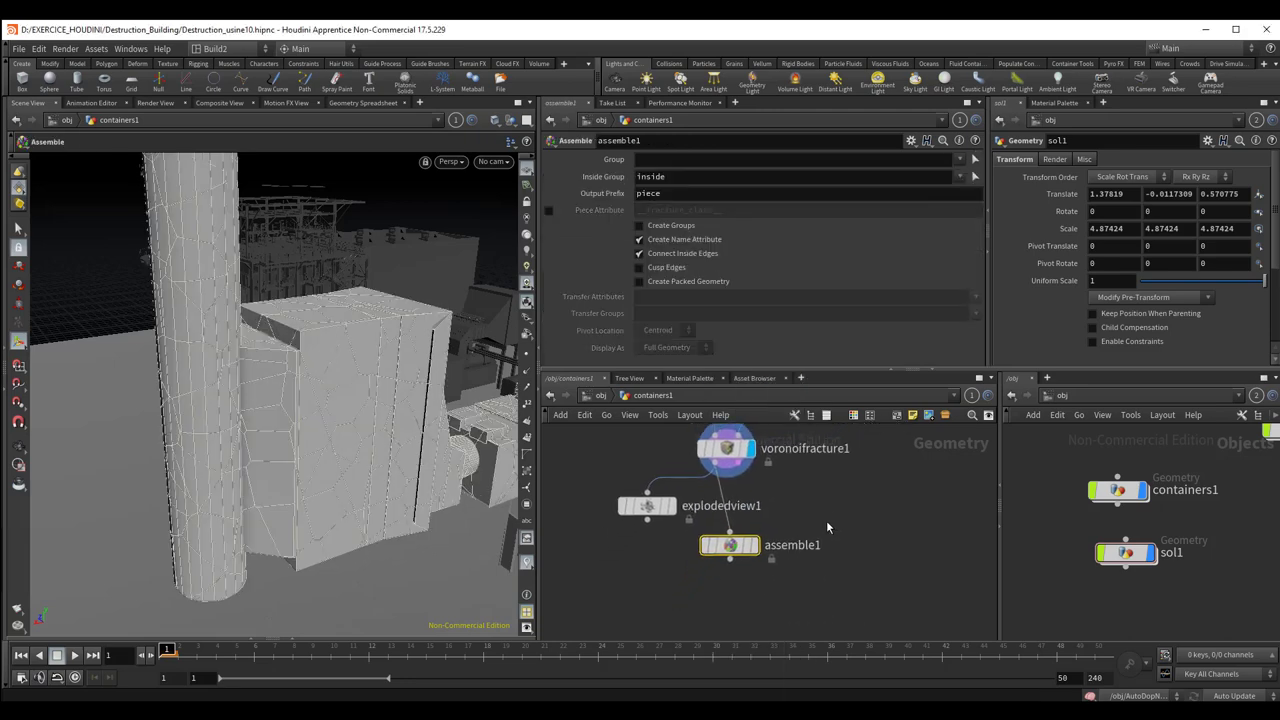
drag(730, 545, 727, 592)
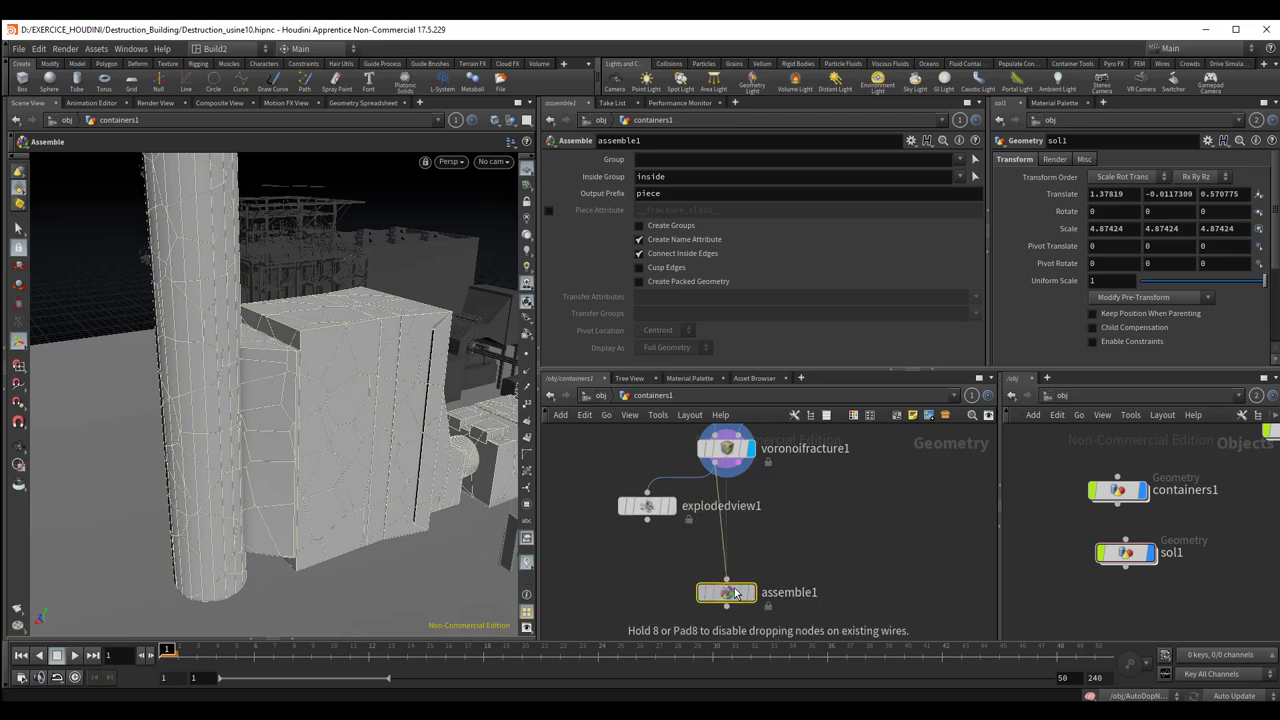
Step: Insert a Normal node on the wire just above assemble1
click(751, 545)
key(Tab)
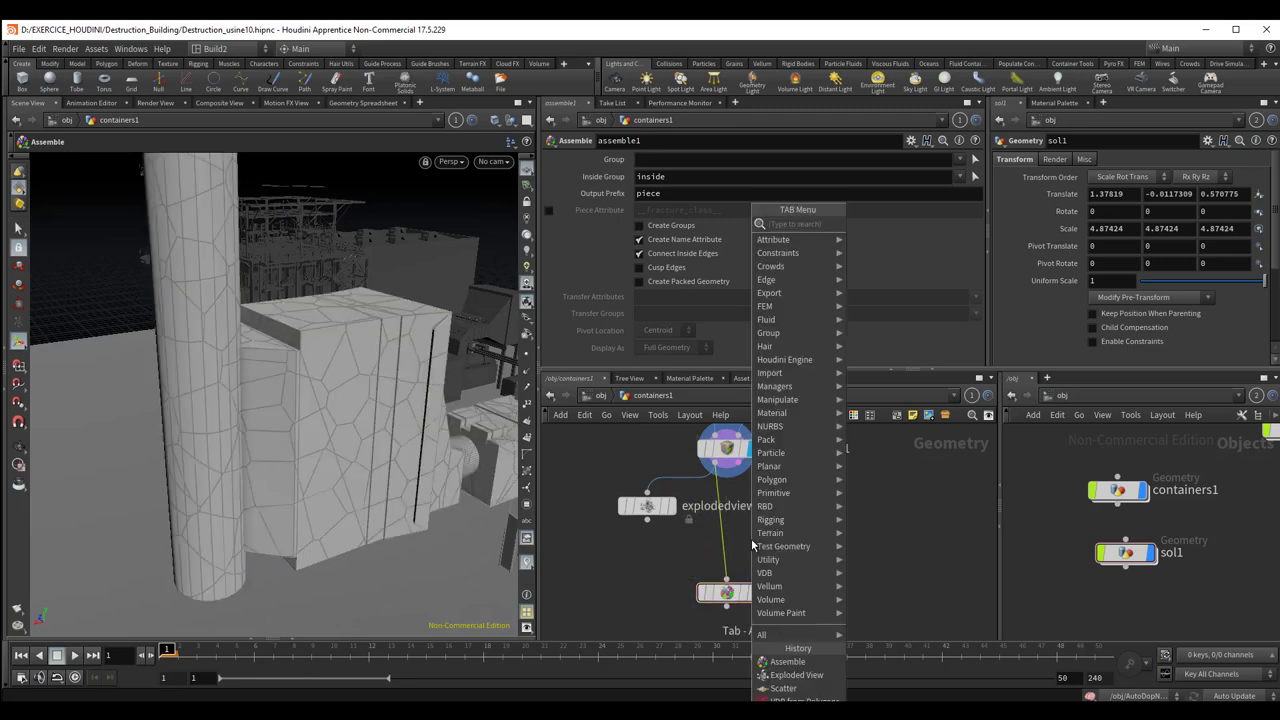
text(n)
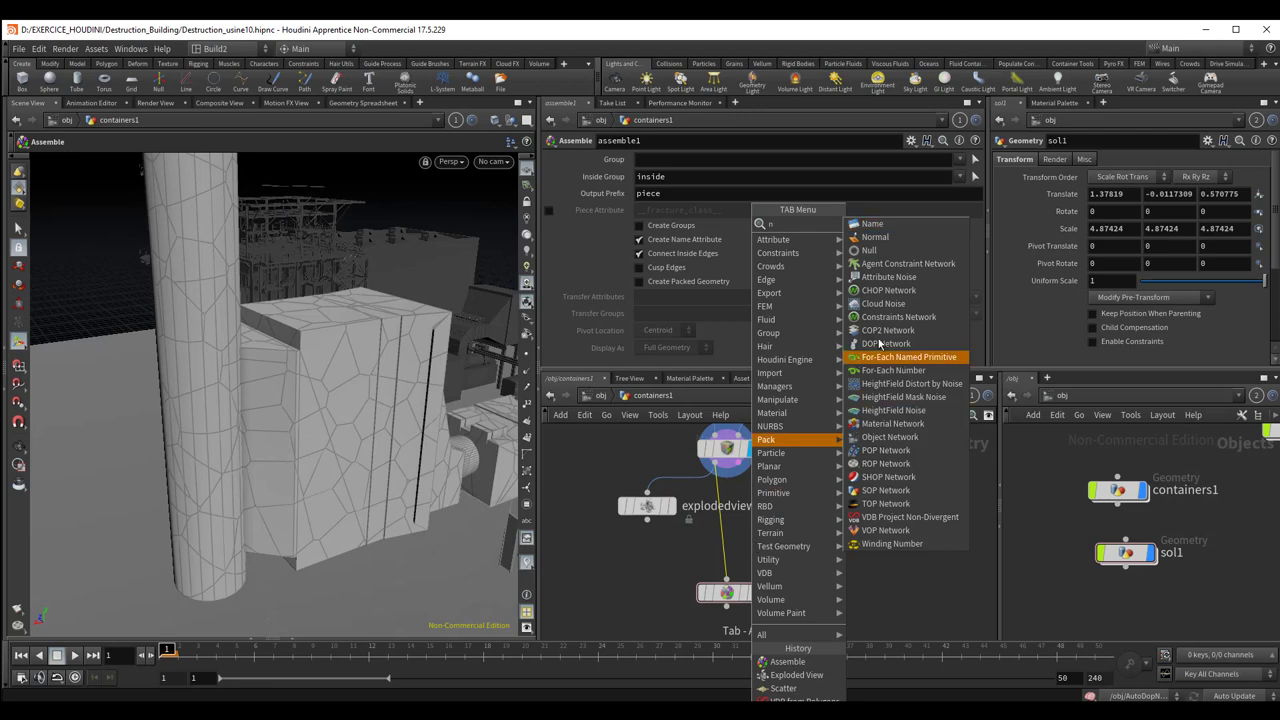
click(915, 238)
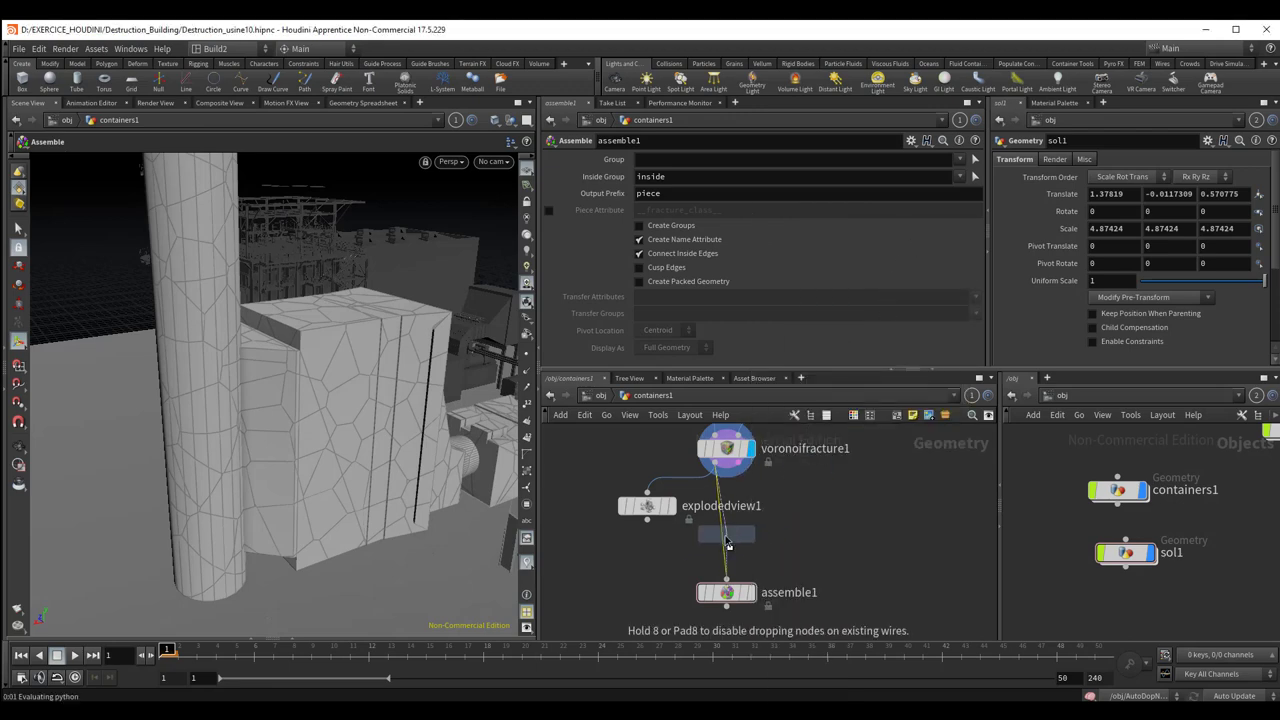
click(727, 540)
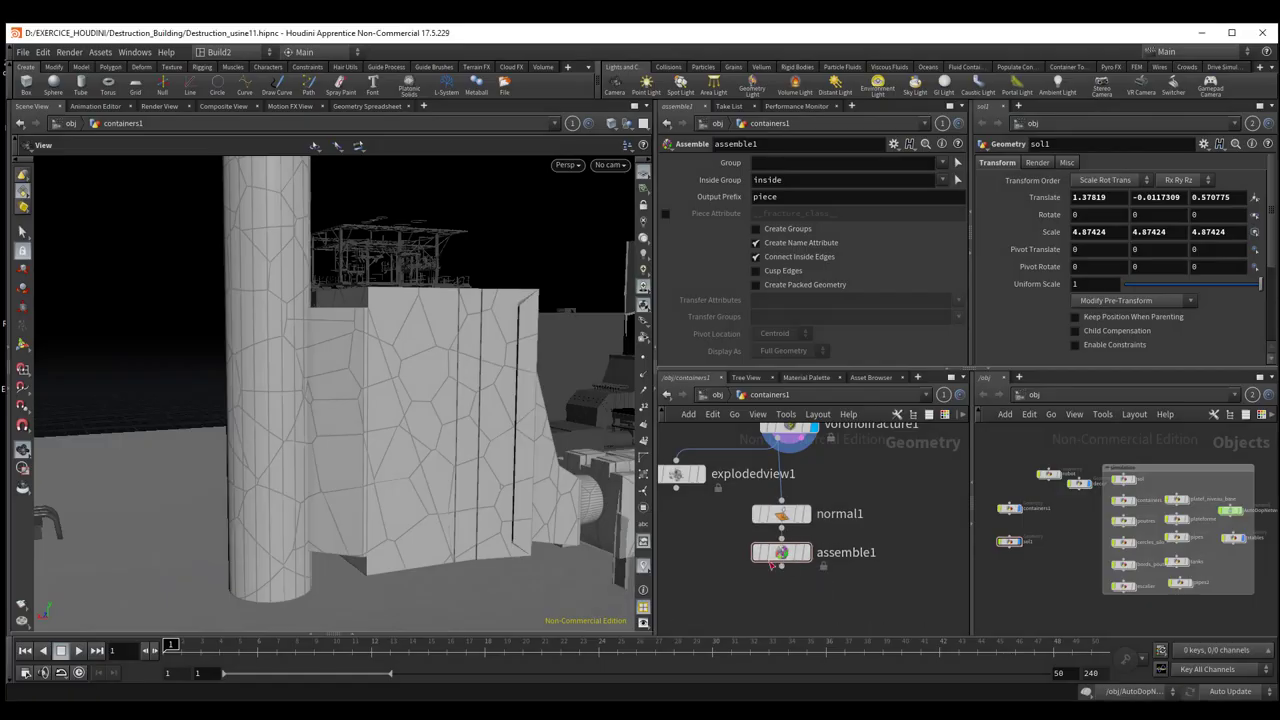
Step: Add a Null node wired below assemble1
scroll(820, 622, up, 3)
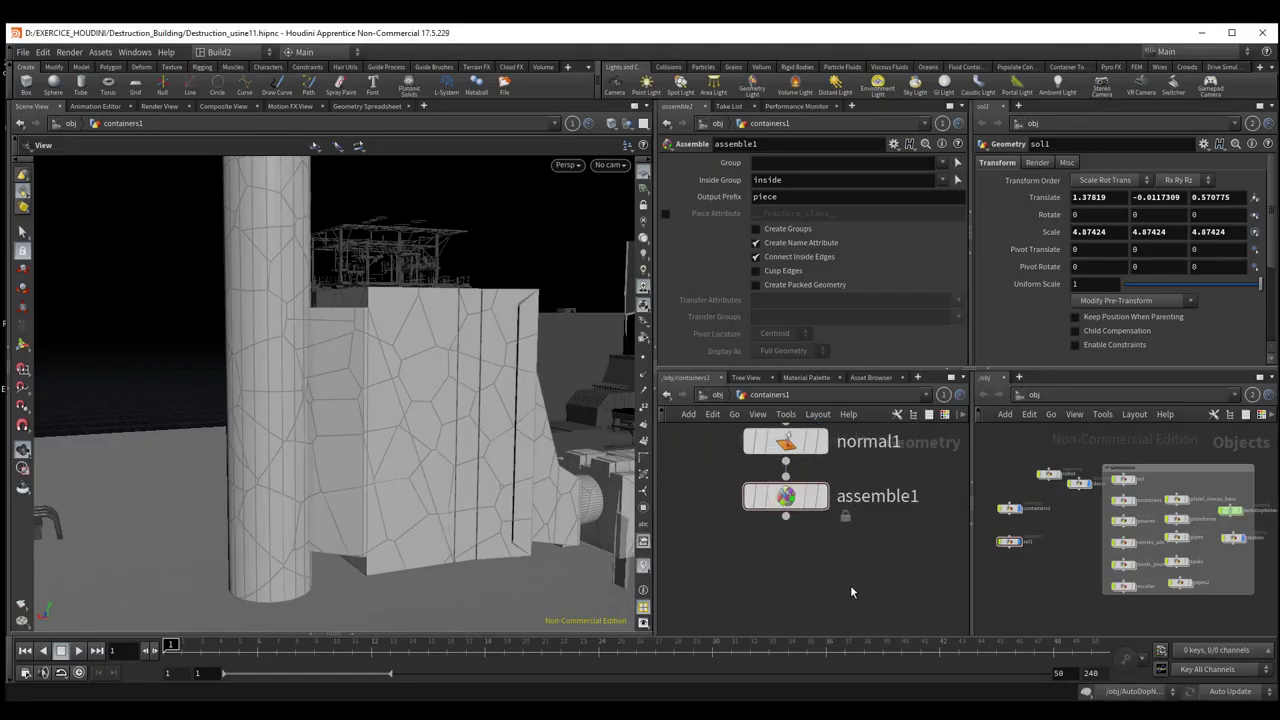
scroll(848, 590, up, 2)
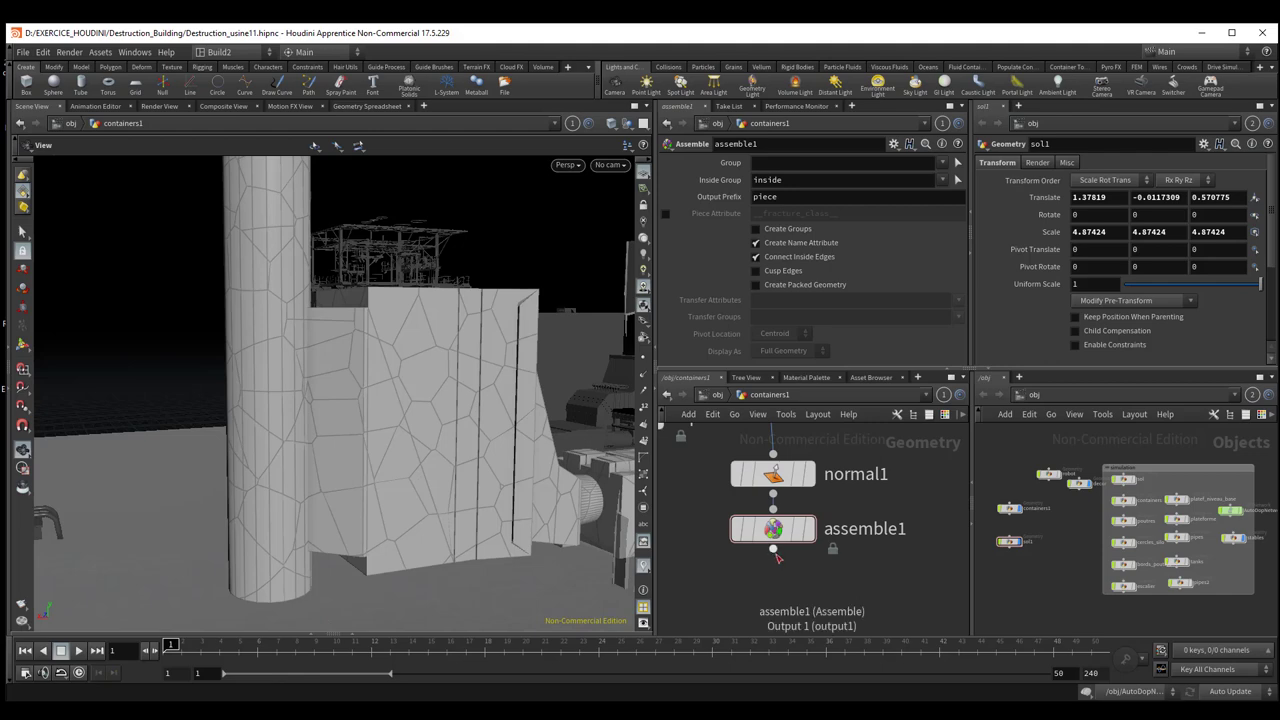
click(776, 556)
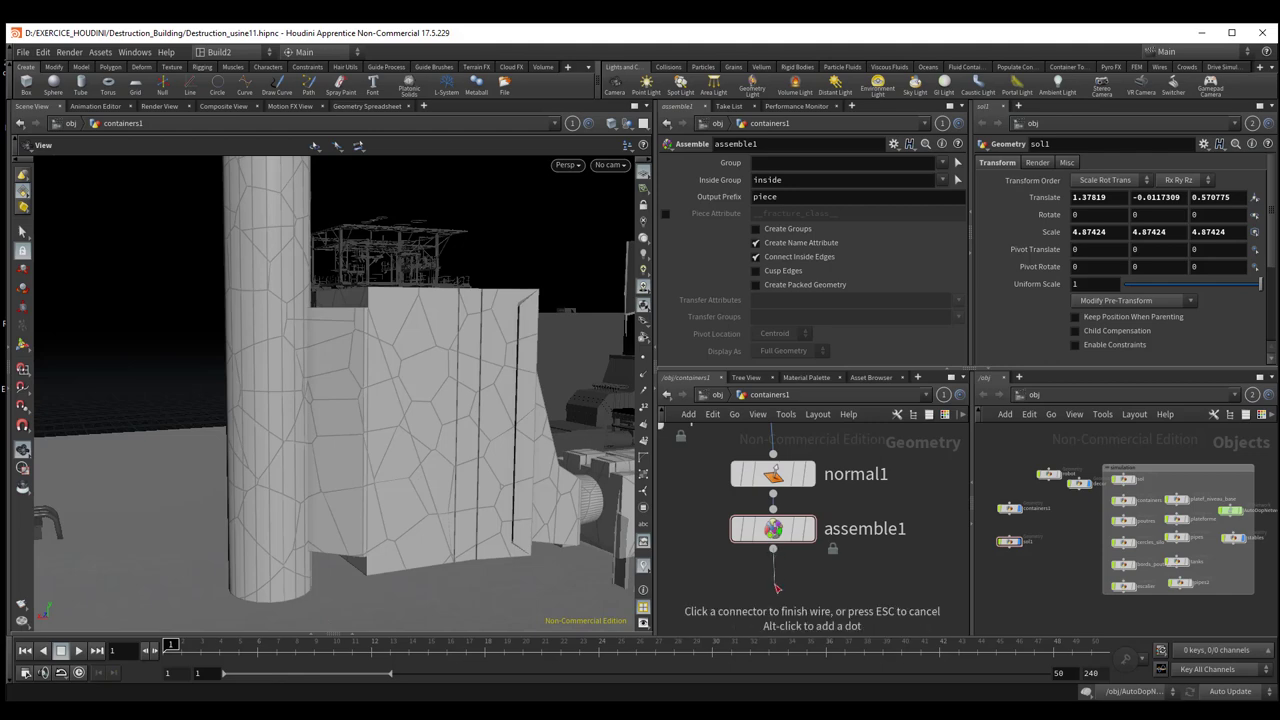
key(Tab)
text(nu)
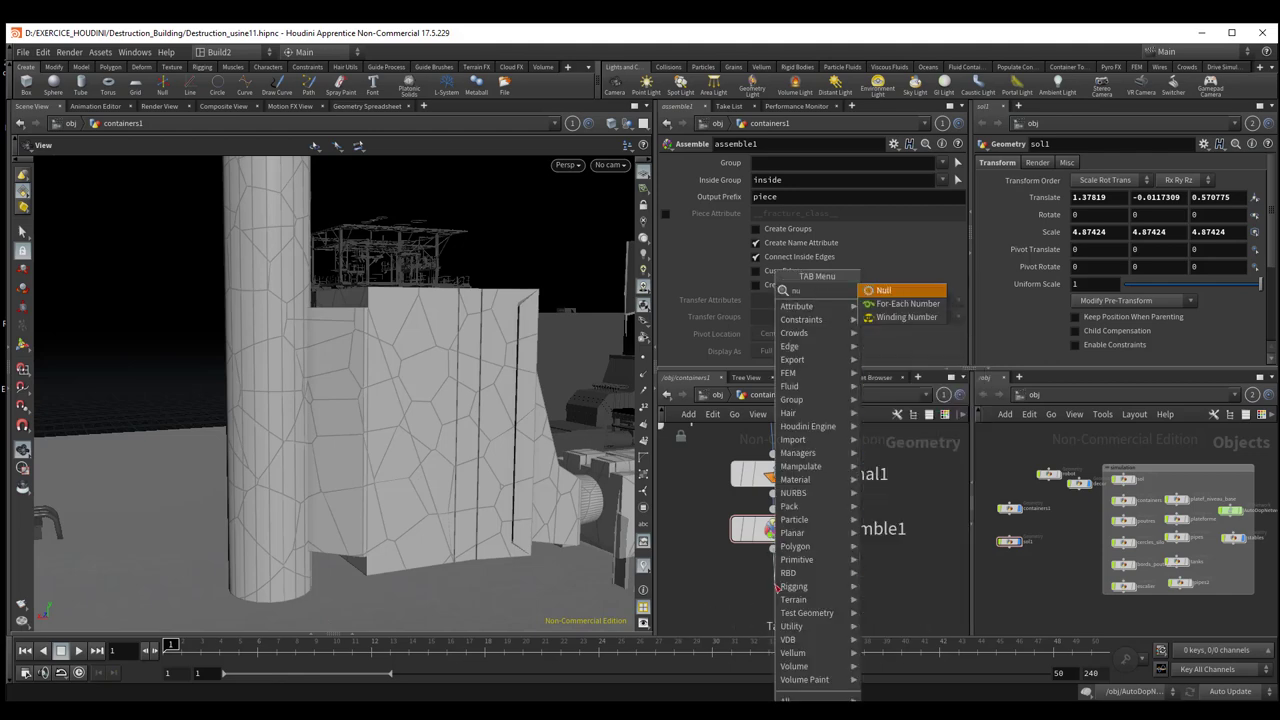
text(ll)
key(Return)
click(776, 590)
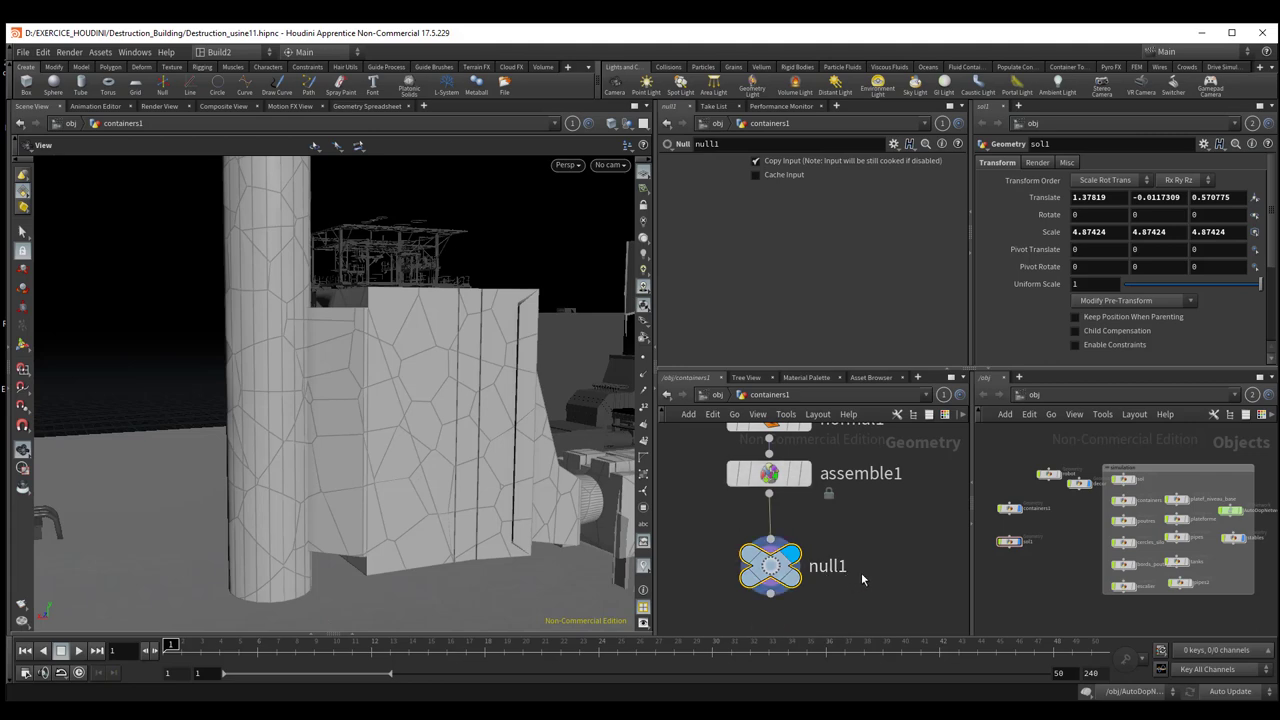
Step: Rename the Null node to output_usine
double_click(822, 566)
drag(857, 570, 812, 567)
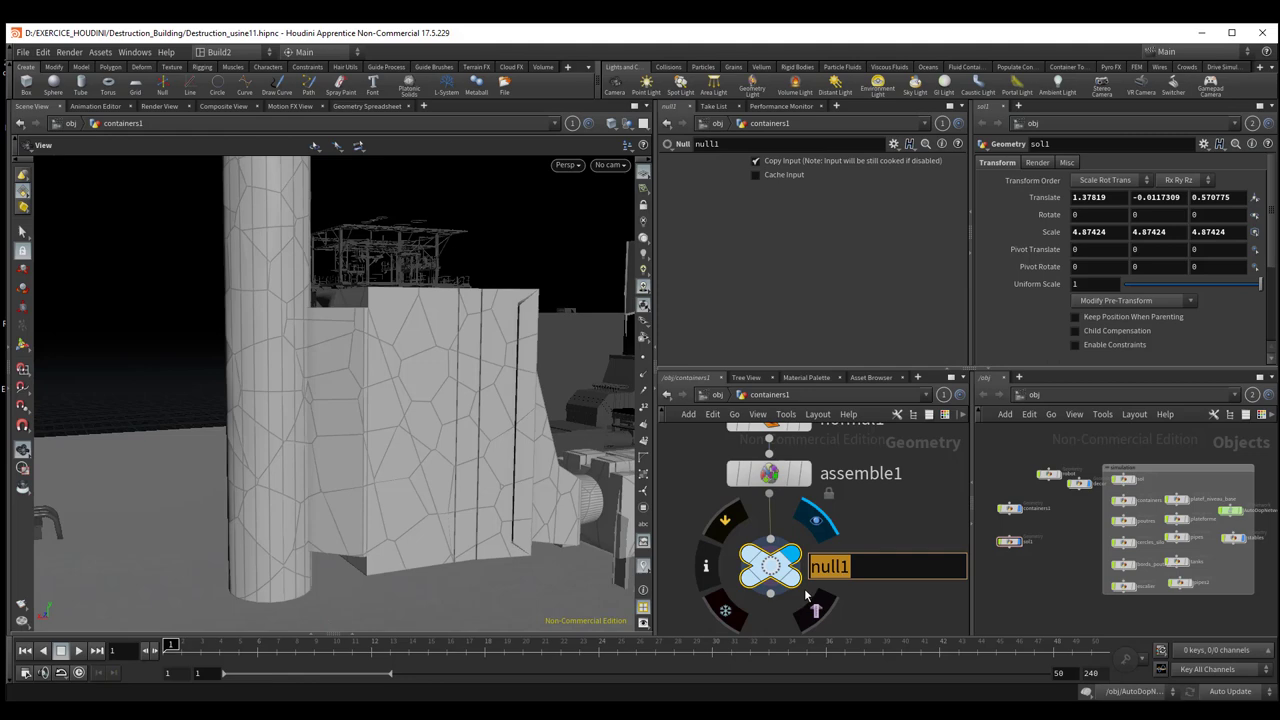
text(outpu)
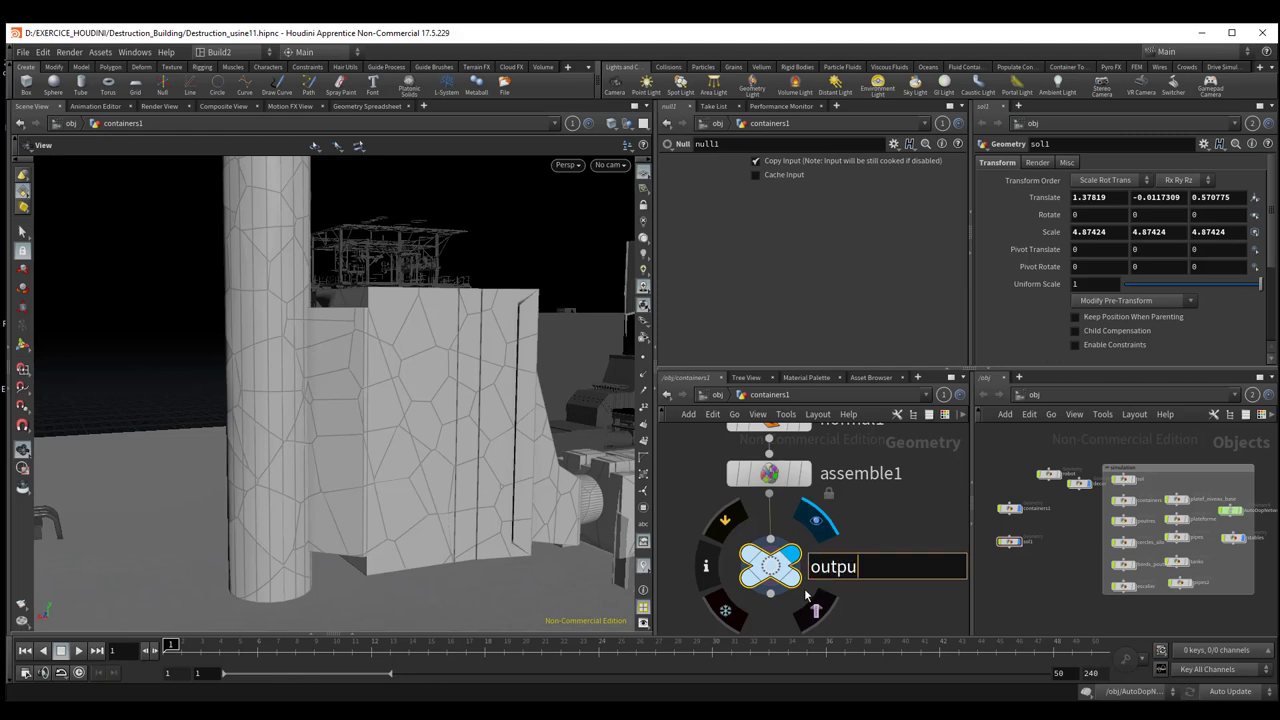
text(t_)
text(u)
text(sine)
key(Return)
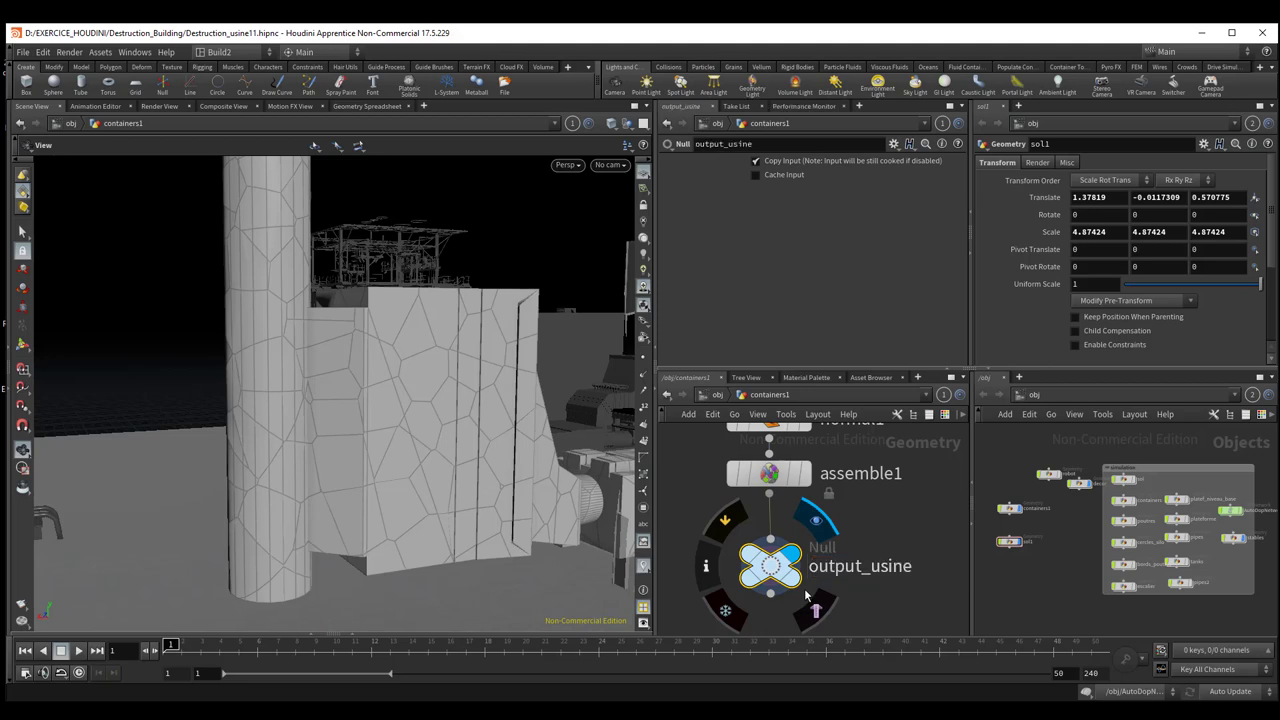
scroll(860, 578, down, 1)
scroll(872, 577, down, 1)
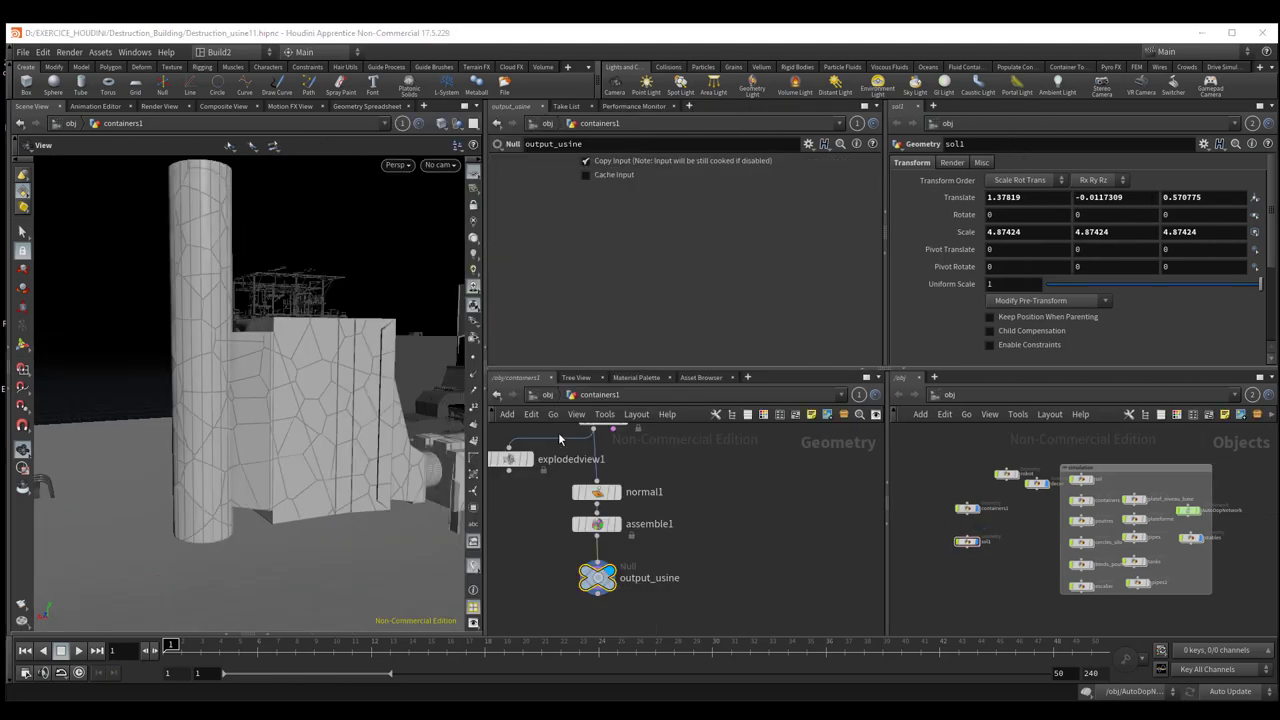
Step: At /obj, add a new Geometry object below containers1
click(540, 398)
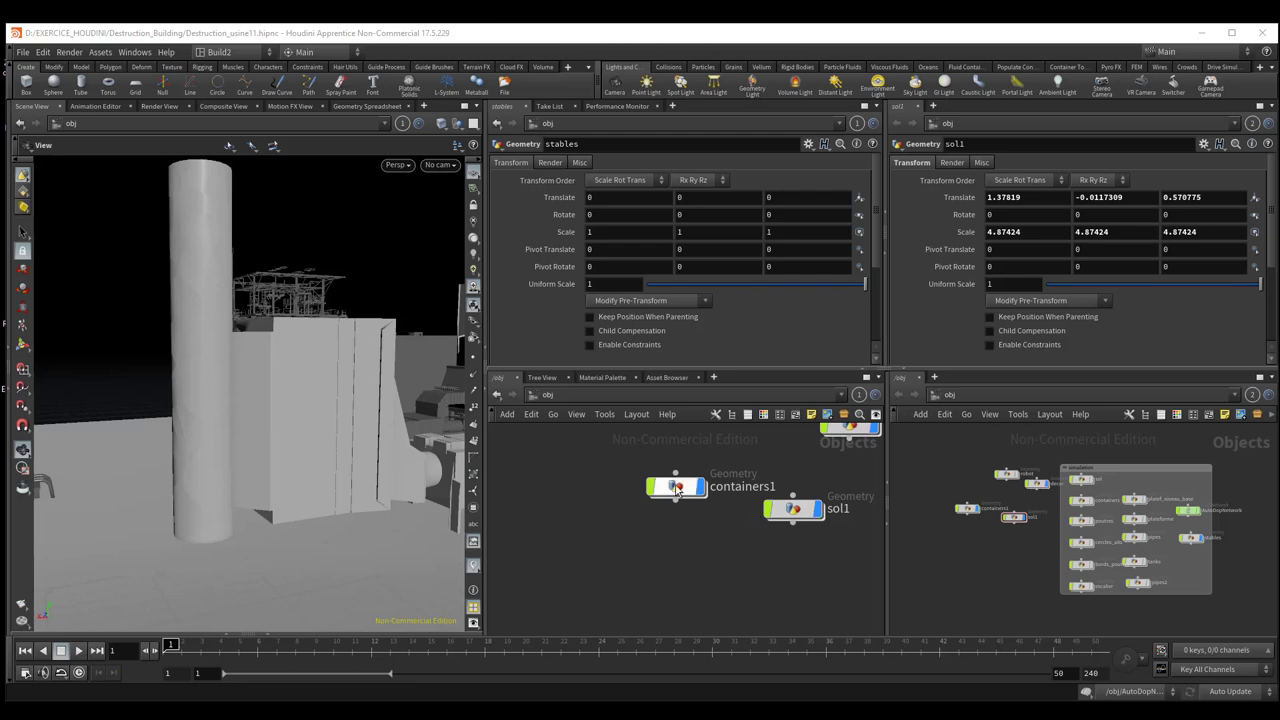
drag(676, 487, 656, 487)
key(Tab)
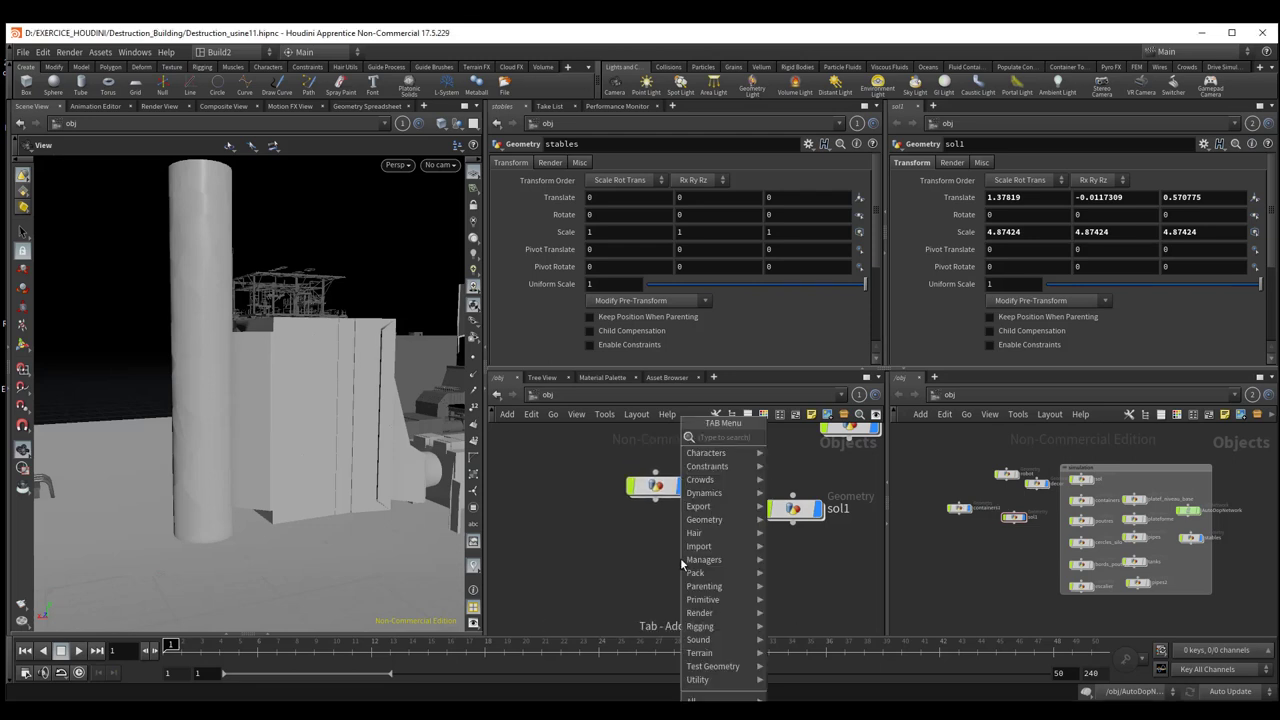
text(geom)
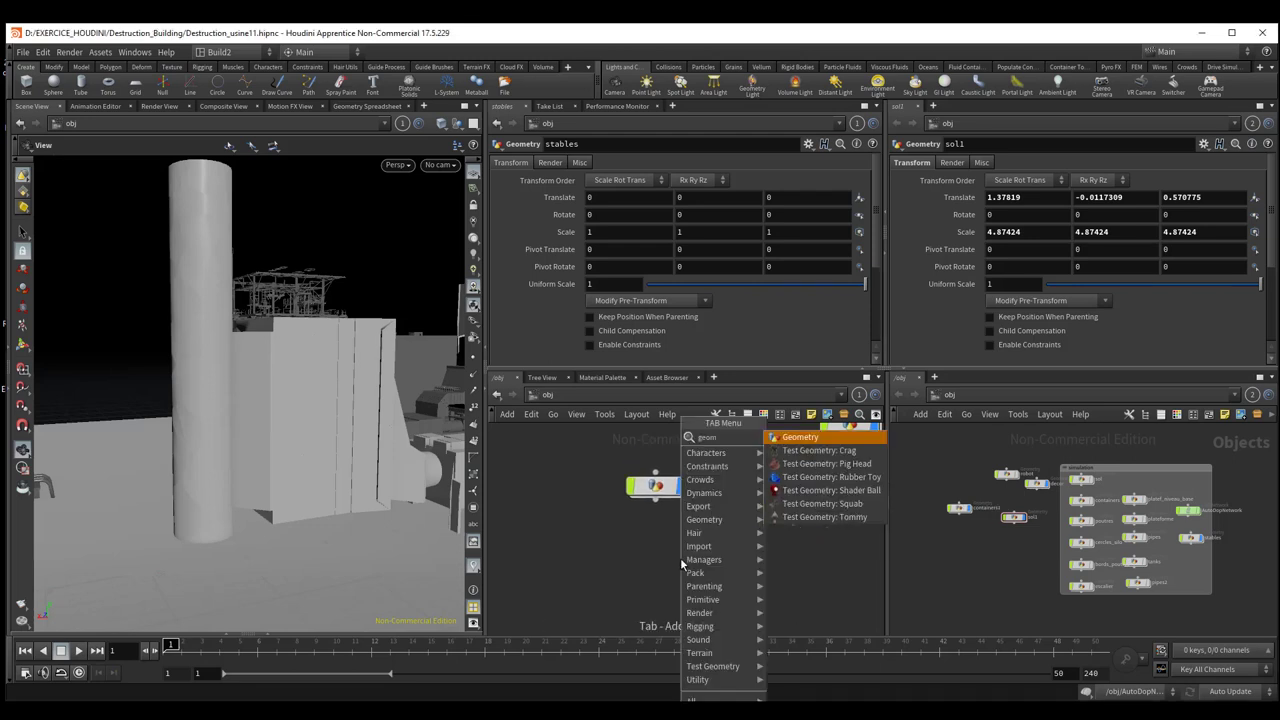
key(Return)
click(657, 557)
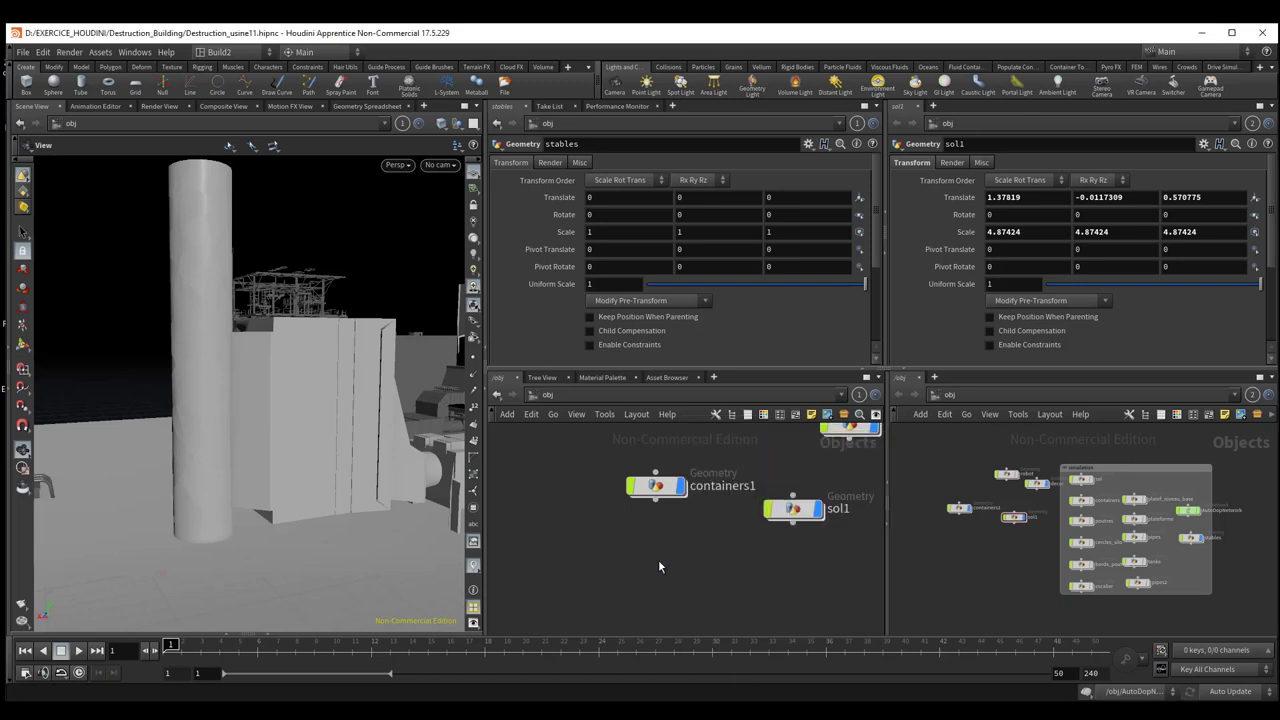
Step: Rename the Geometry object to contrainte and tuck it just under containers1
double_click(680, 567)
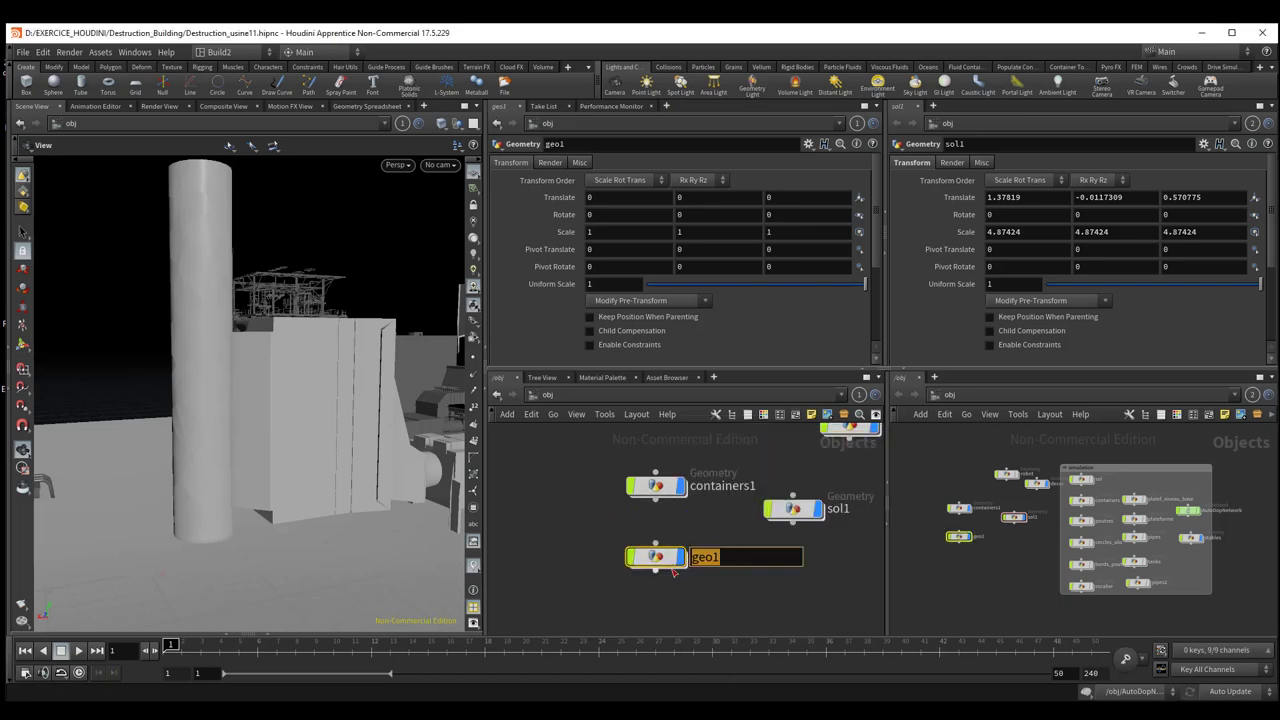
text(contrain)
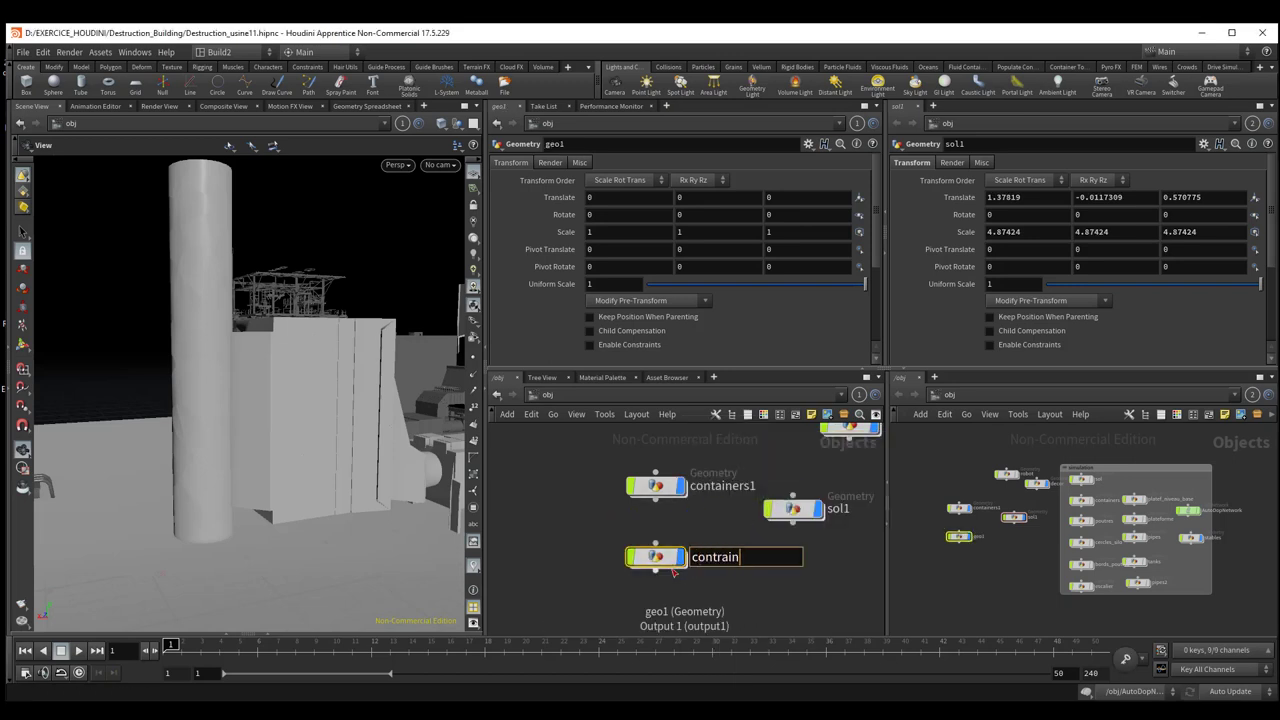
text(te)
key(Return)
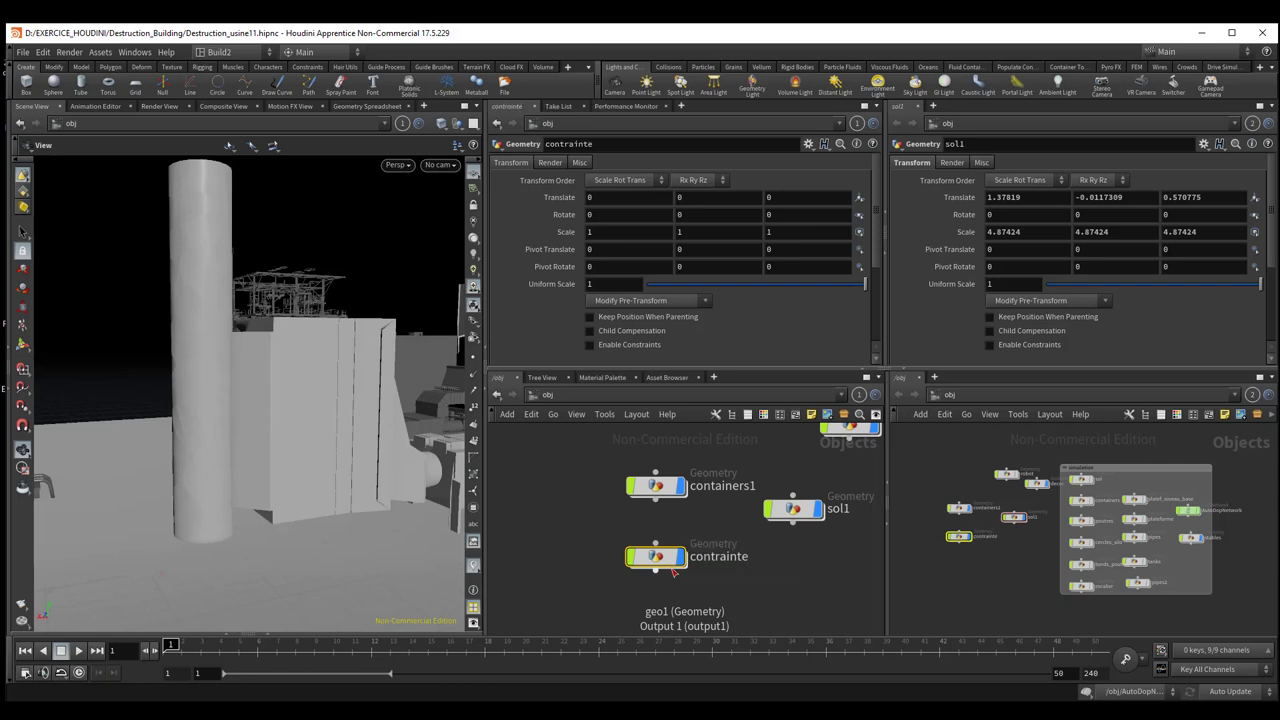
drag(663, 563, 673, 545)
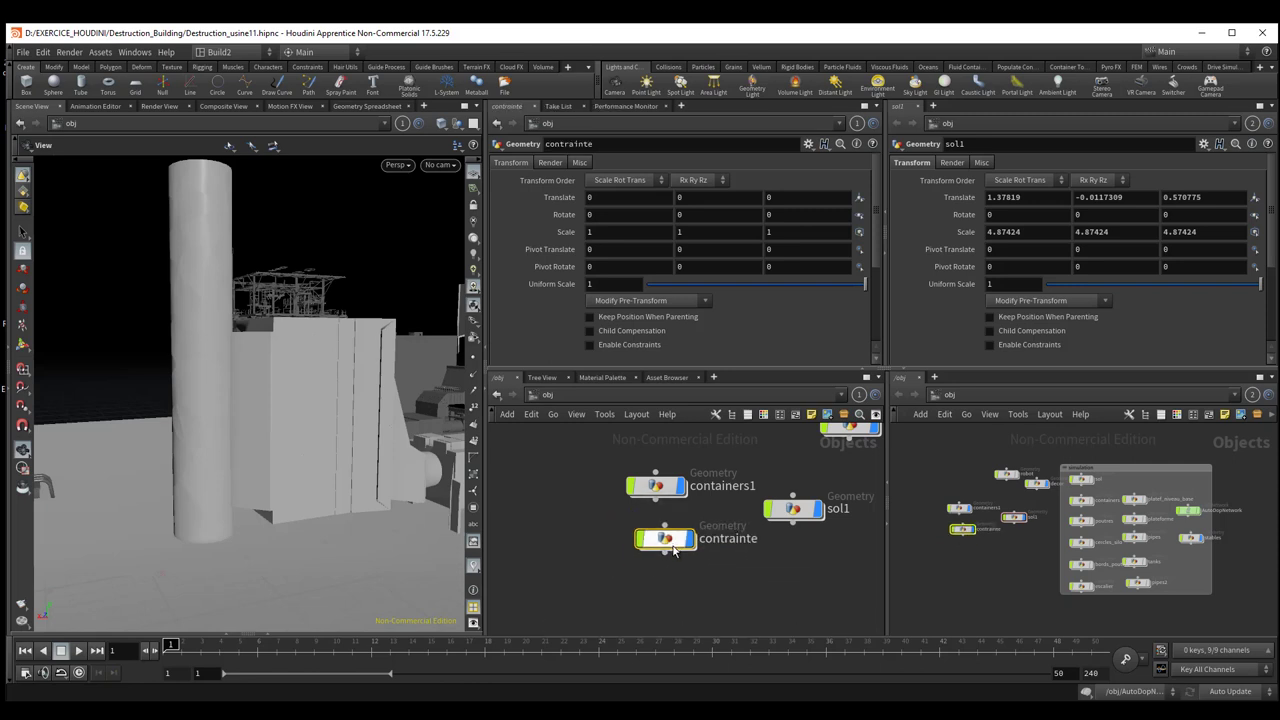
Step: Enter the contrainte geometry network and make more room in the node area
double_click(673, 545)
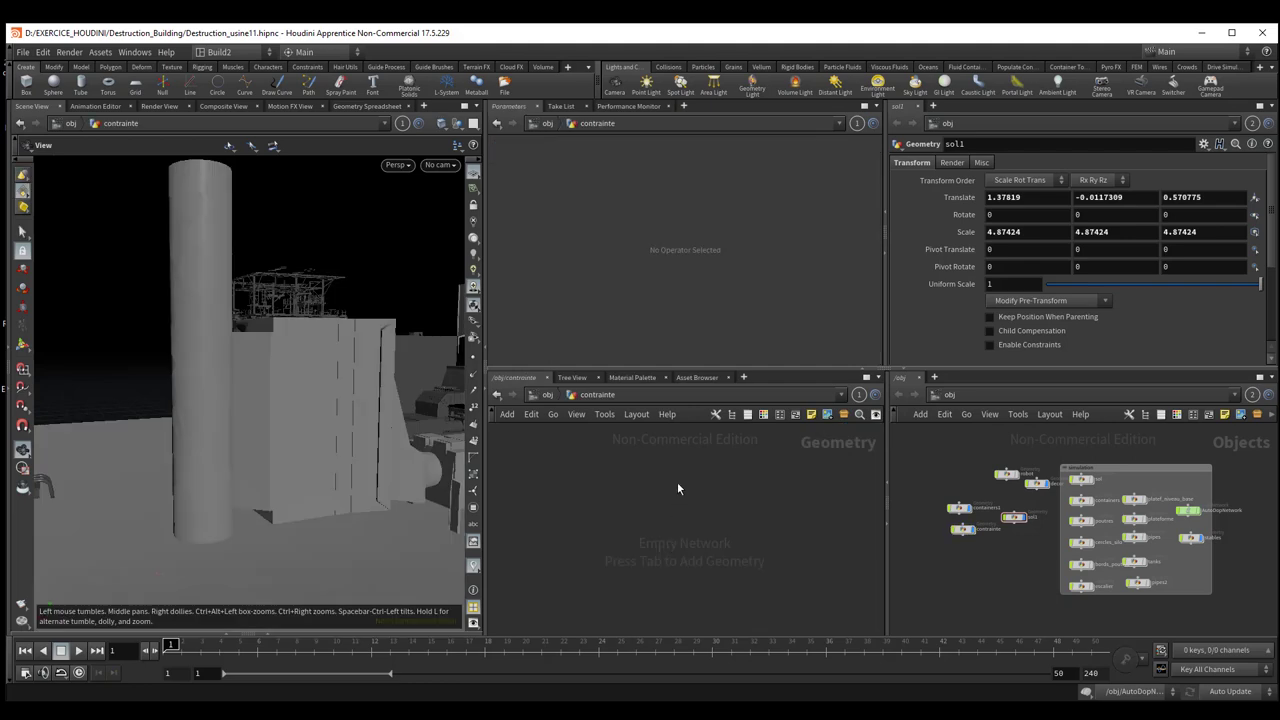
drag(700, 368, 660, 289)
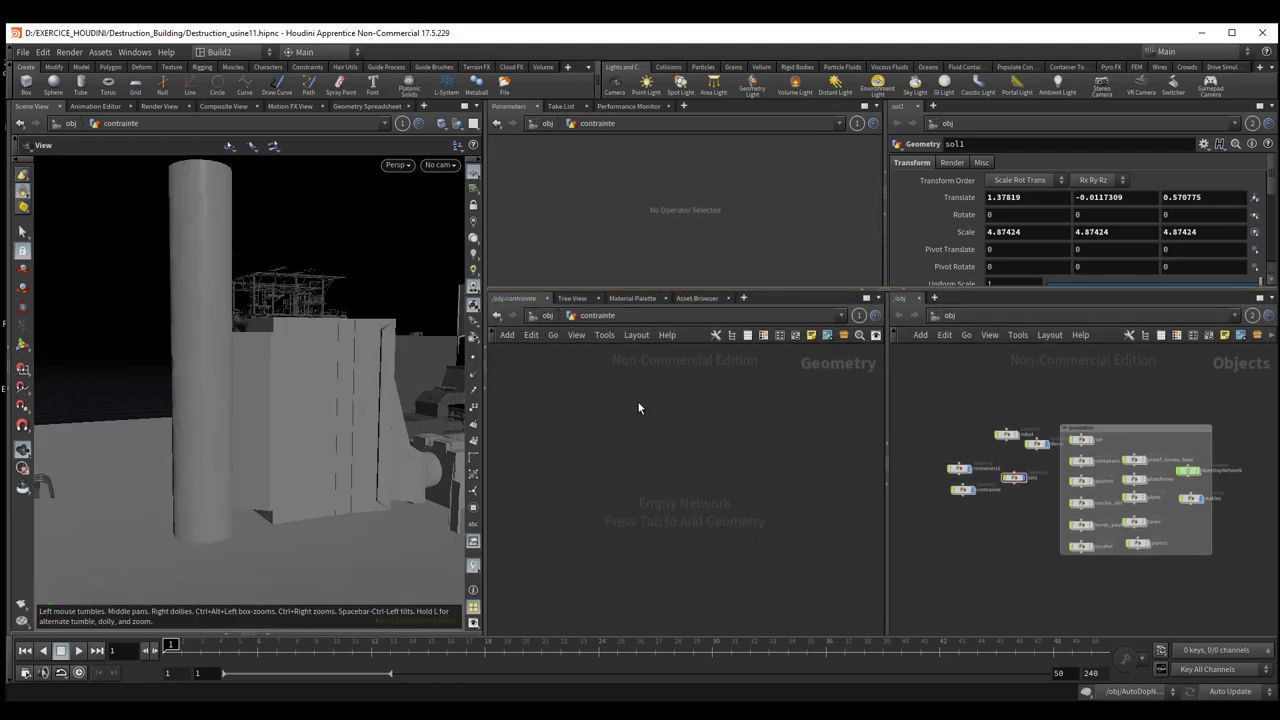
key(Tab)
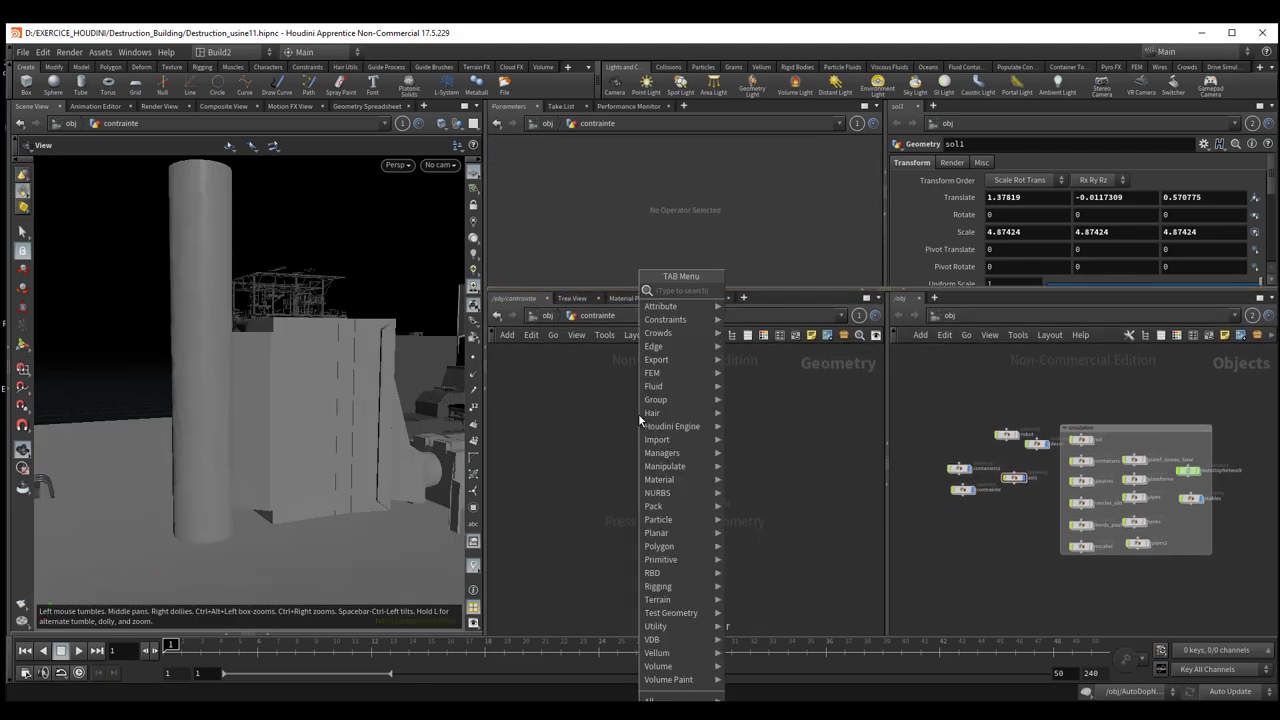
text(fet)
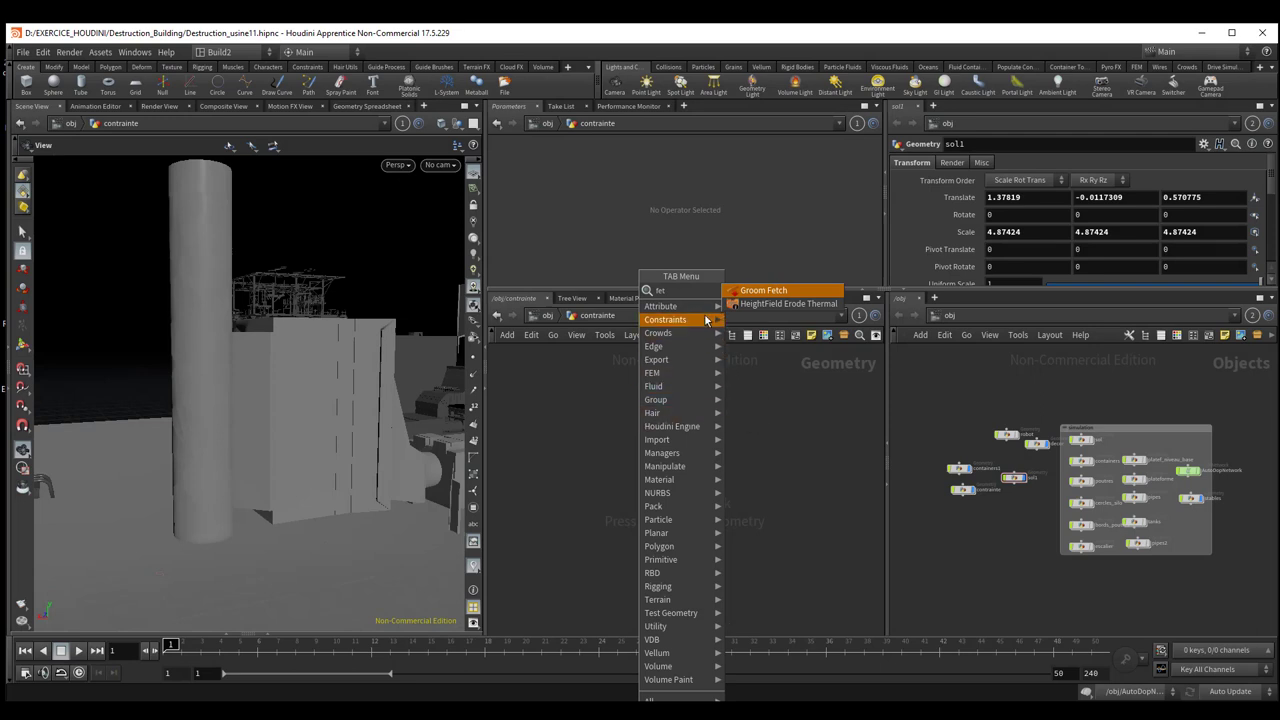
key(Escape)
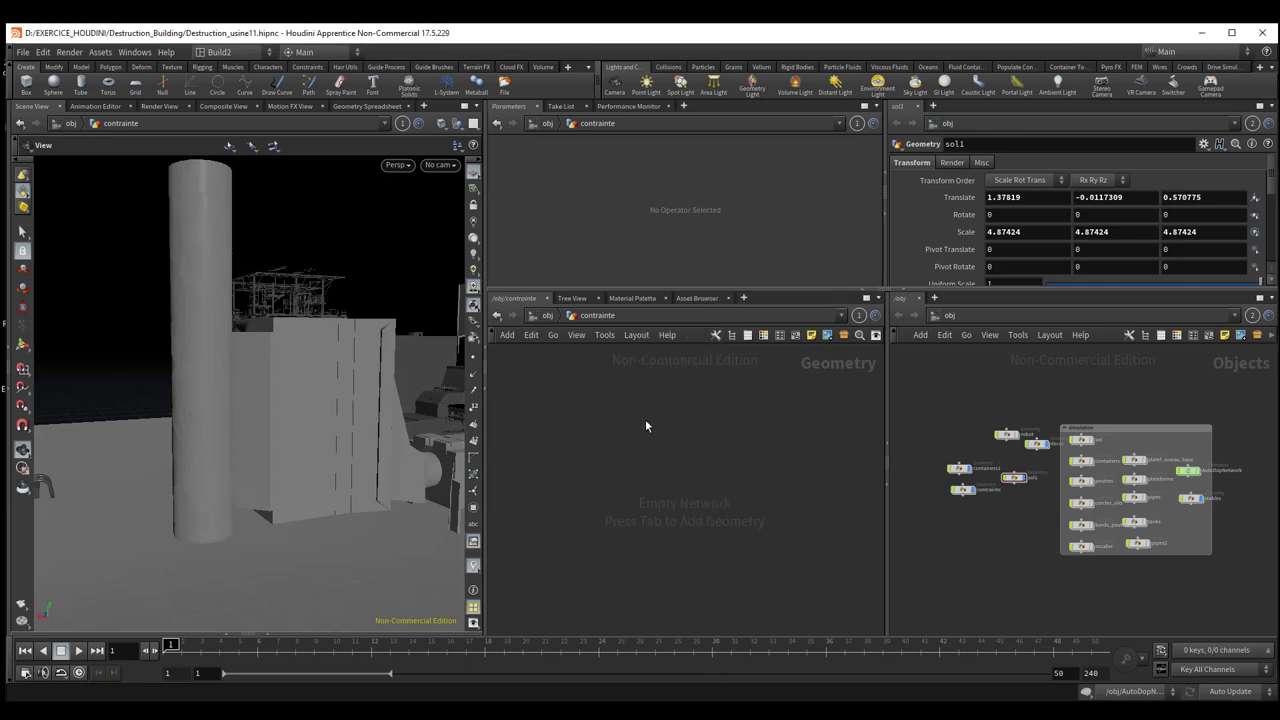
Step: Add a DOP Import node (dopimport1) and center it, leaving its DOP Network empty
key(Tab)
text(dop)
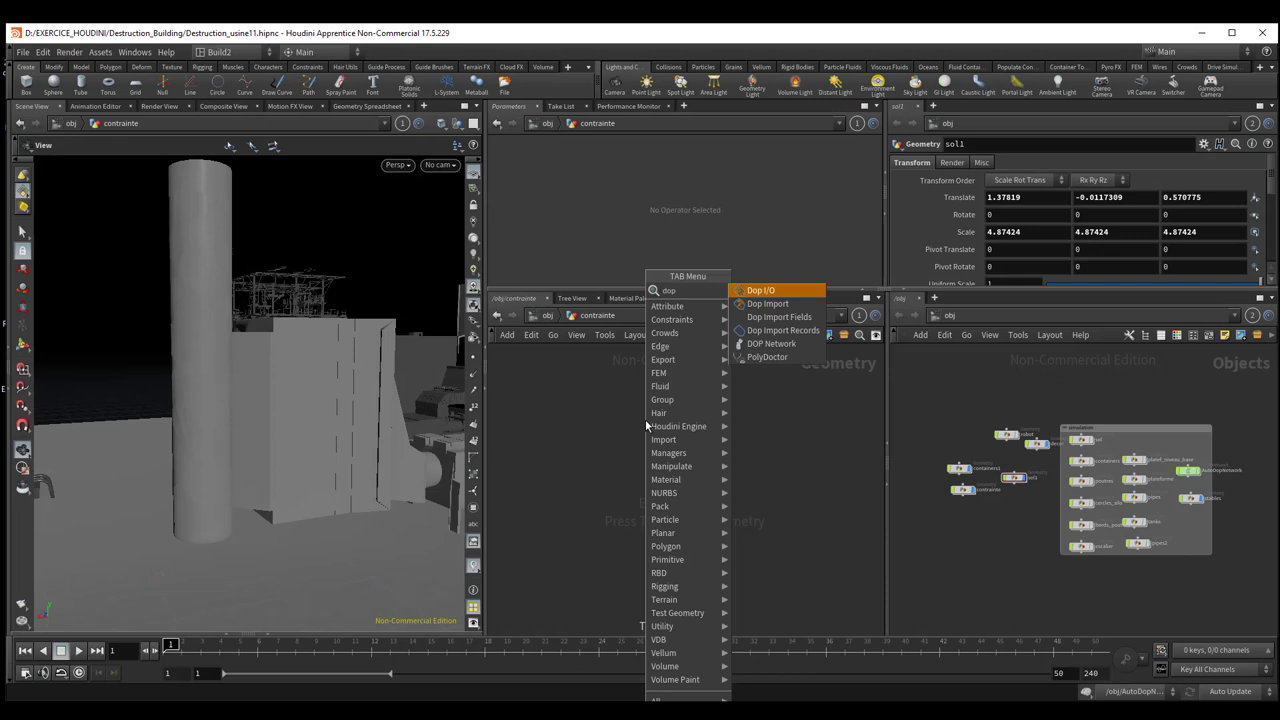
key(Down)
key(Return)
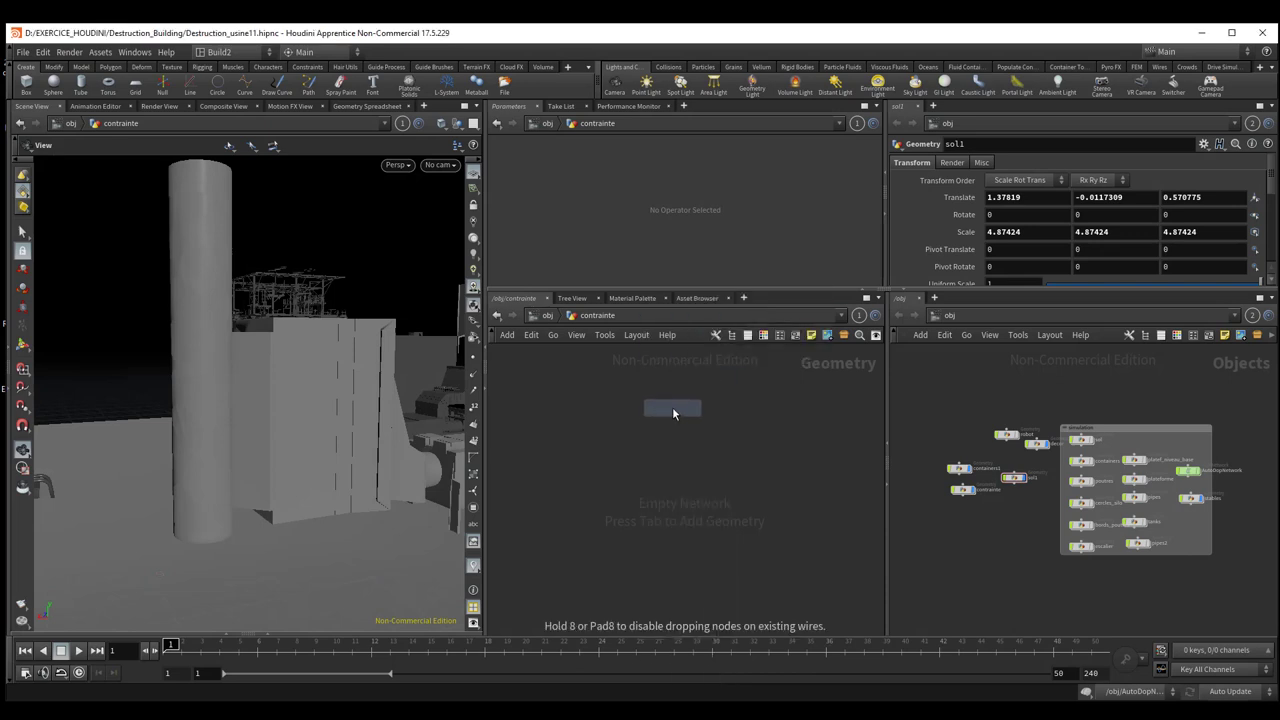
click(672, 407)
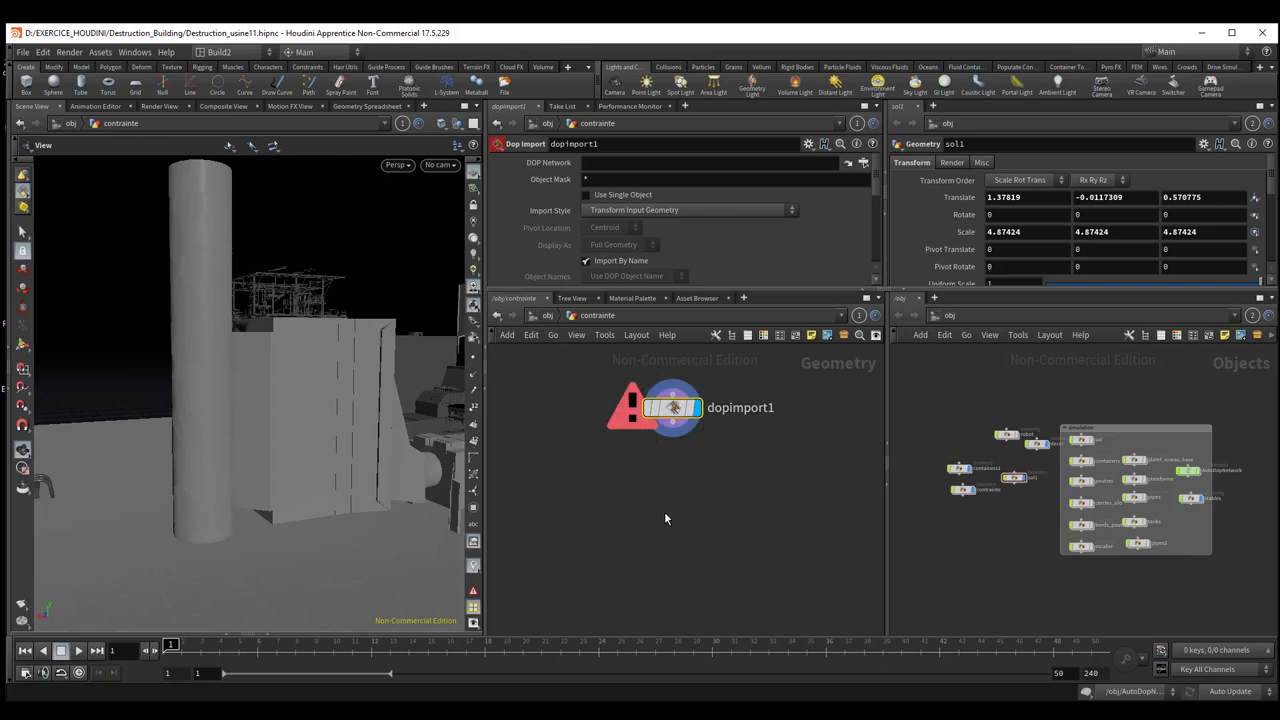
middle_drag(664, 504, 684, 510)
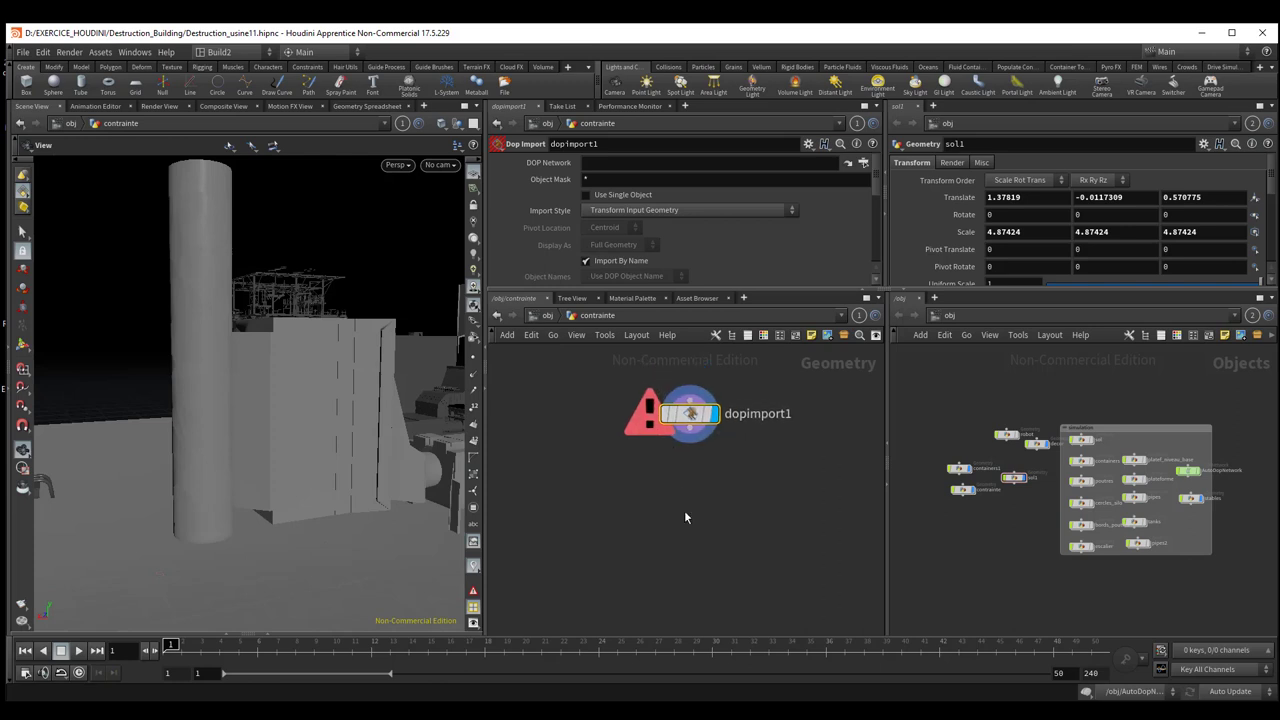
scroll(683, 514, down, 1)
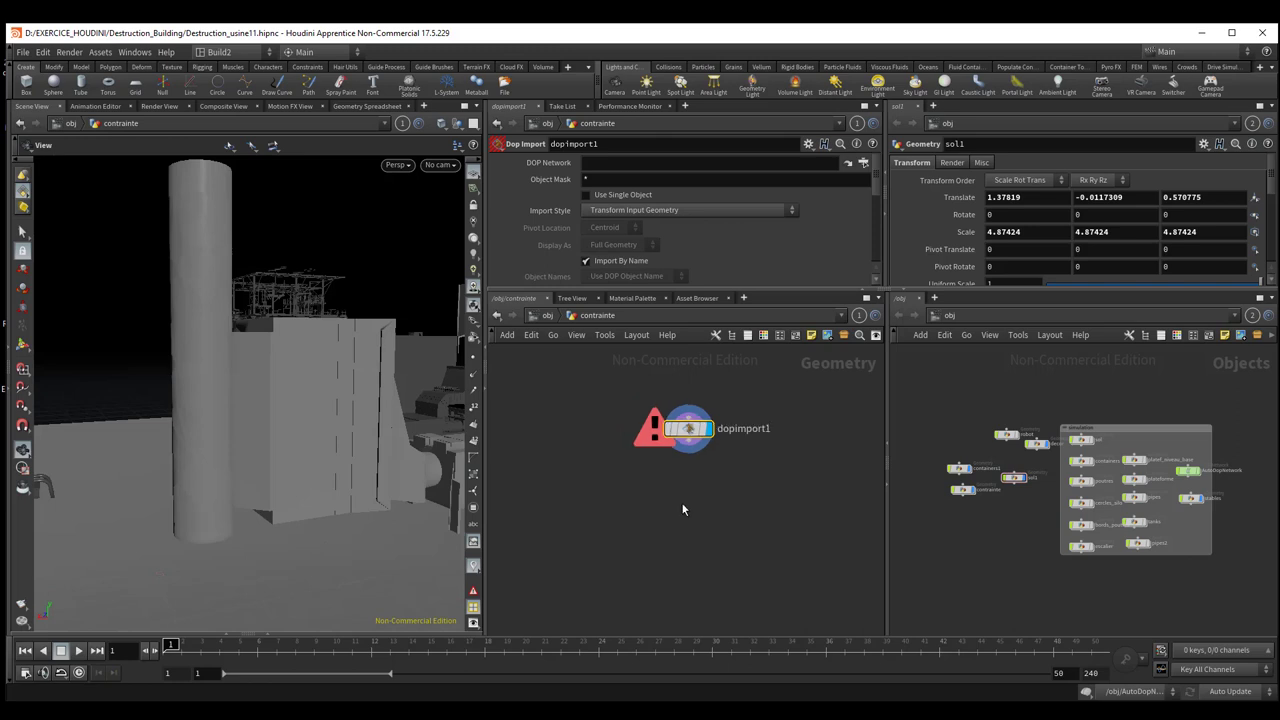
mouse_move(683, 514)
middle_down()
mouse_move(659, 482)
mouse_move(677, 488)
middle_up()
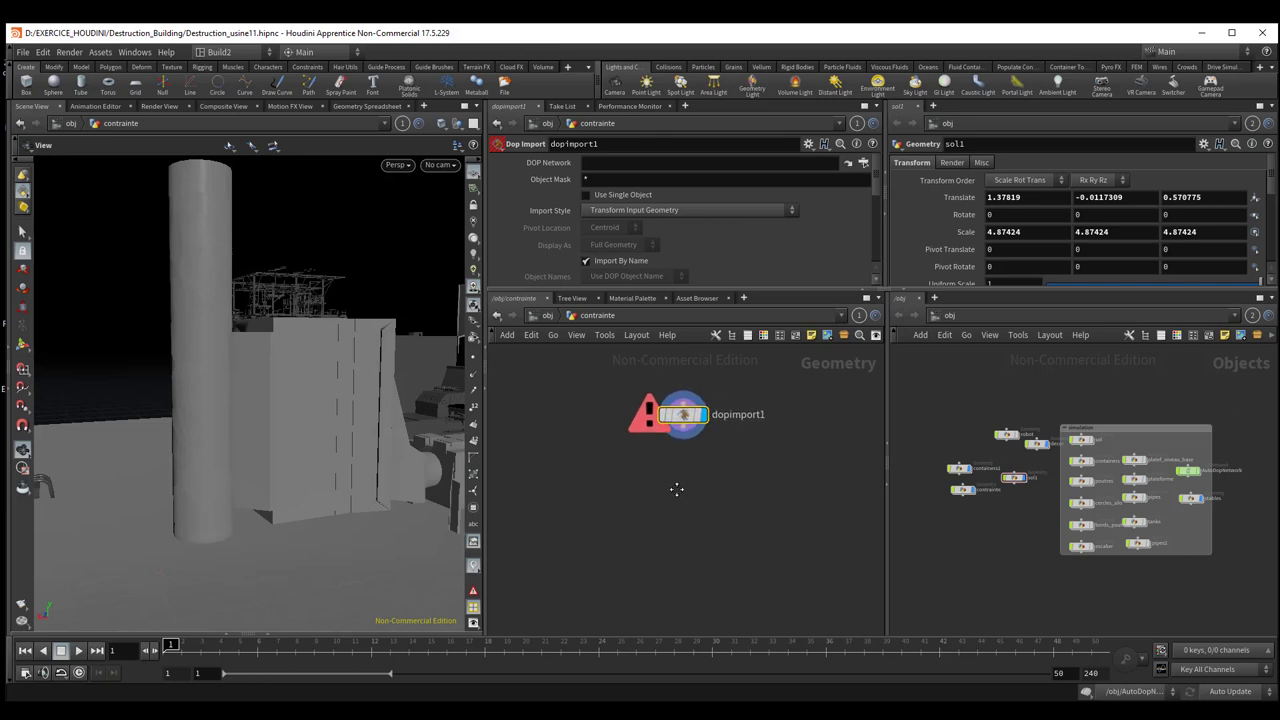
Step: Back at /obj, add a DOP Network node below contrainte
click(547, 315)
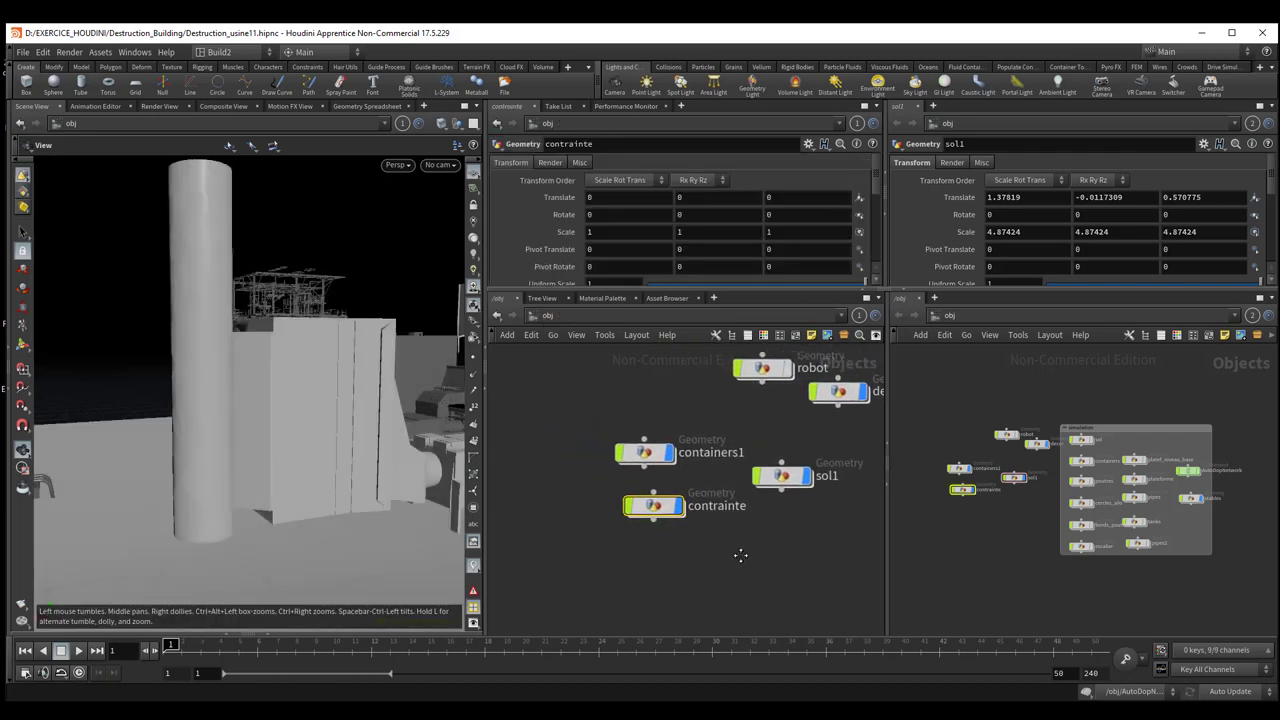
middle_drag(740, 555, 770, 537)
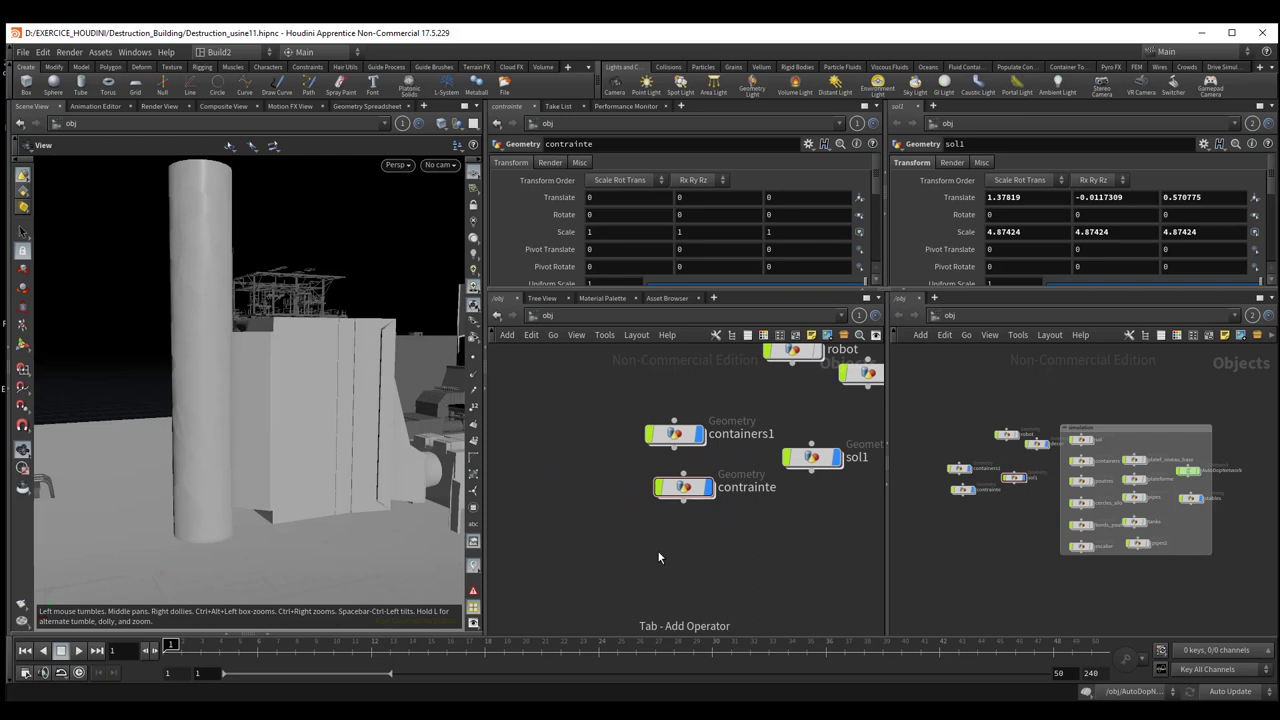
key(Tab)
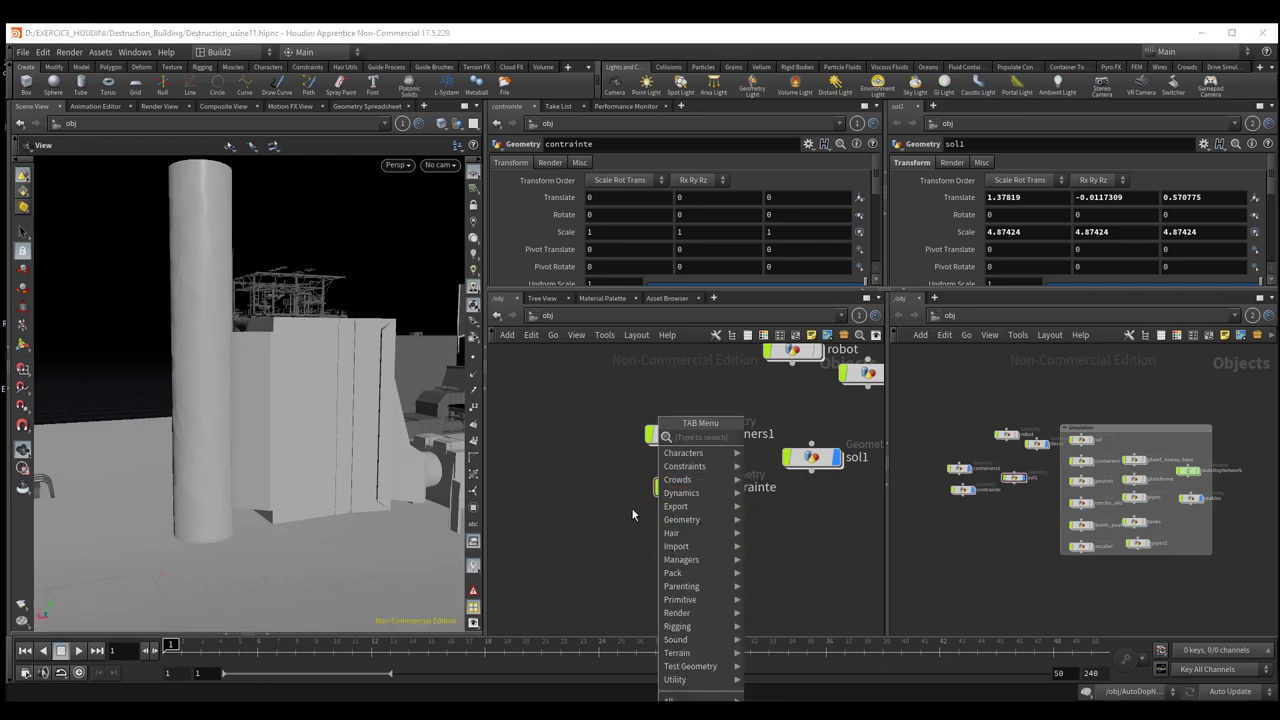
key(Escape)
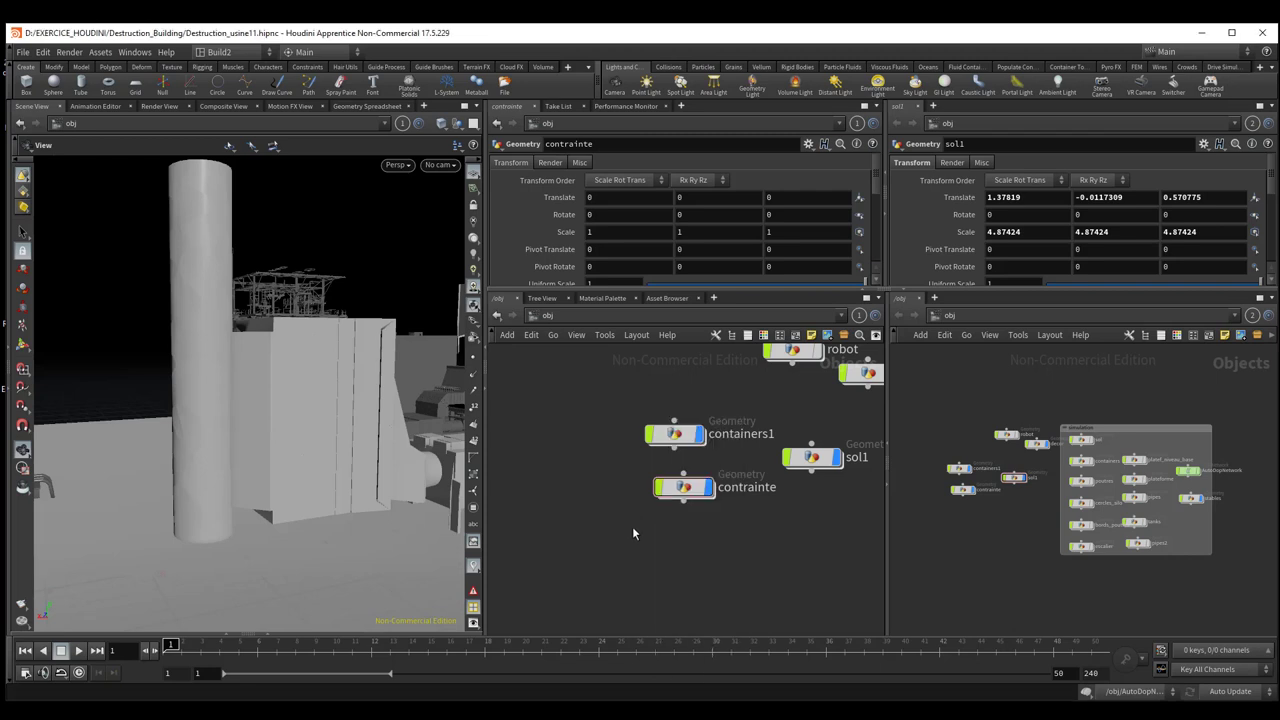
key(Tab)
text(dop)
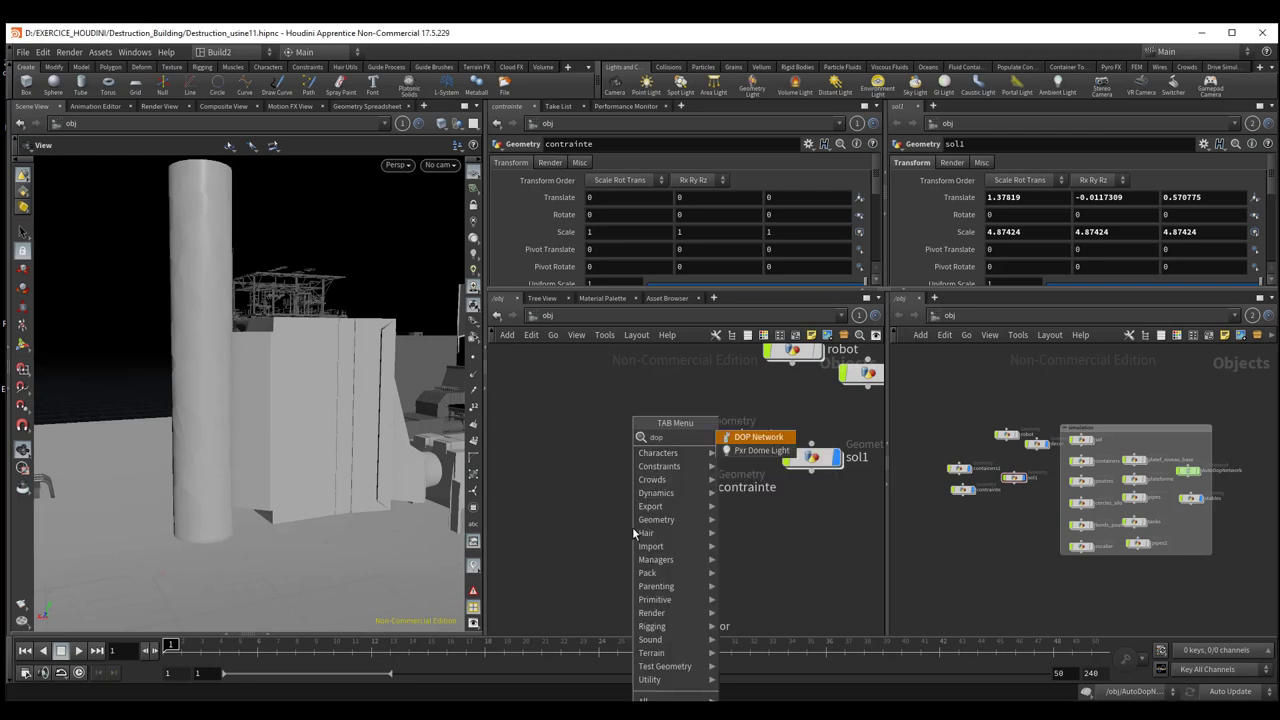
click(750, 436)
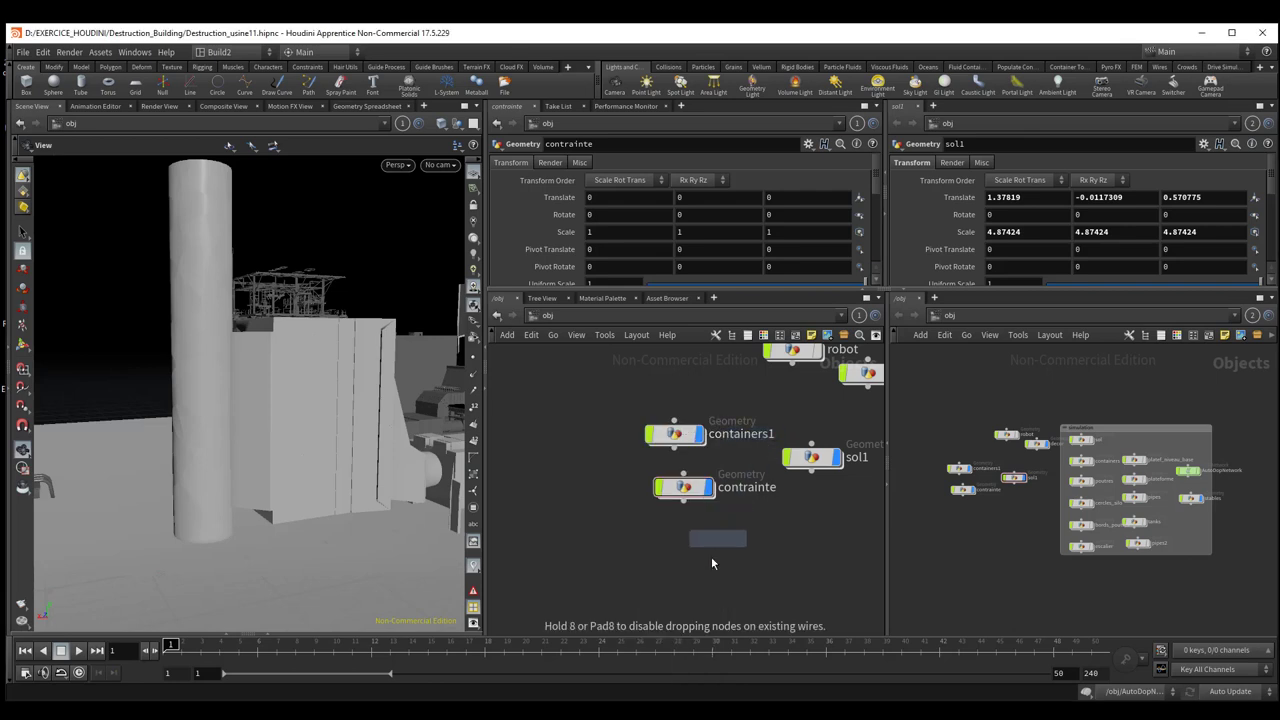
click(704, 567)
Step: Rename dopnet1 to simulation_bat and open it to its output node
double_click(740, 553)
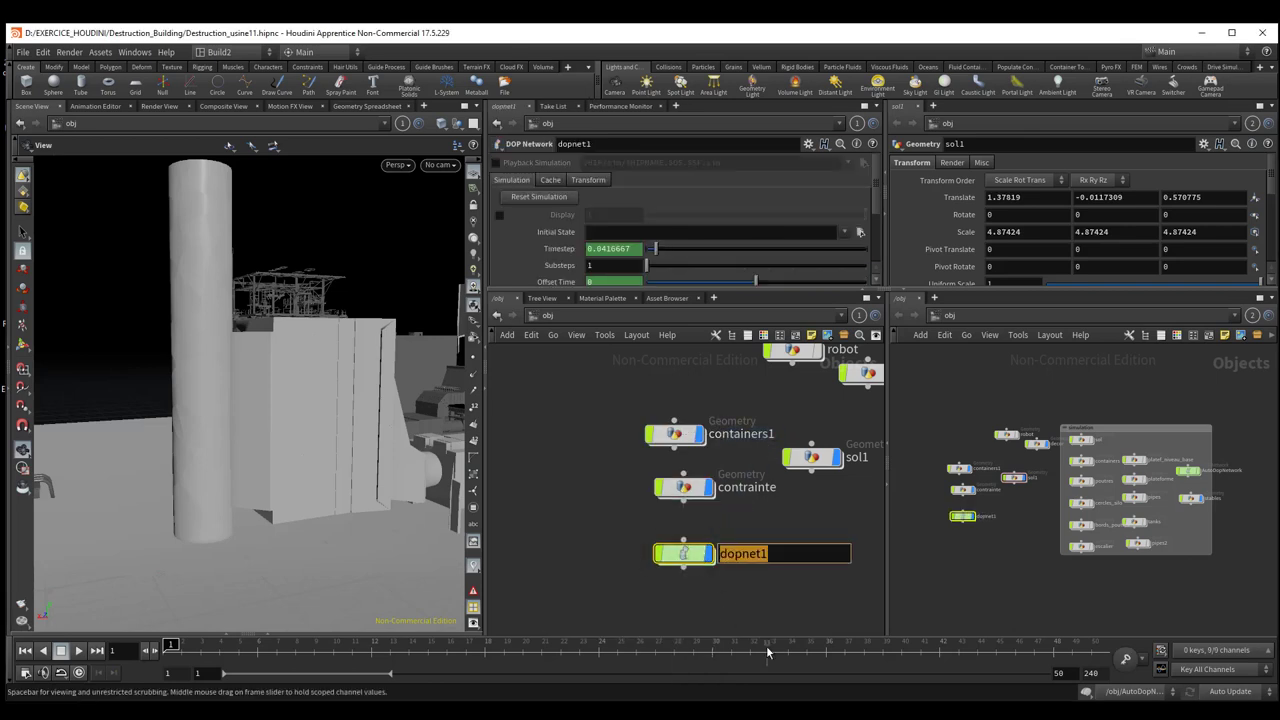
text(simul)
text(ation)
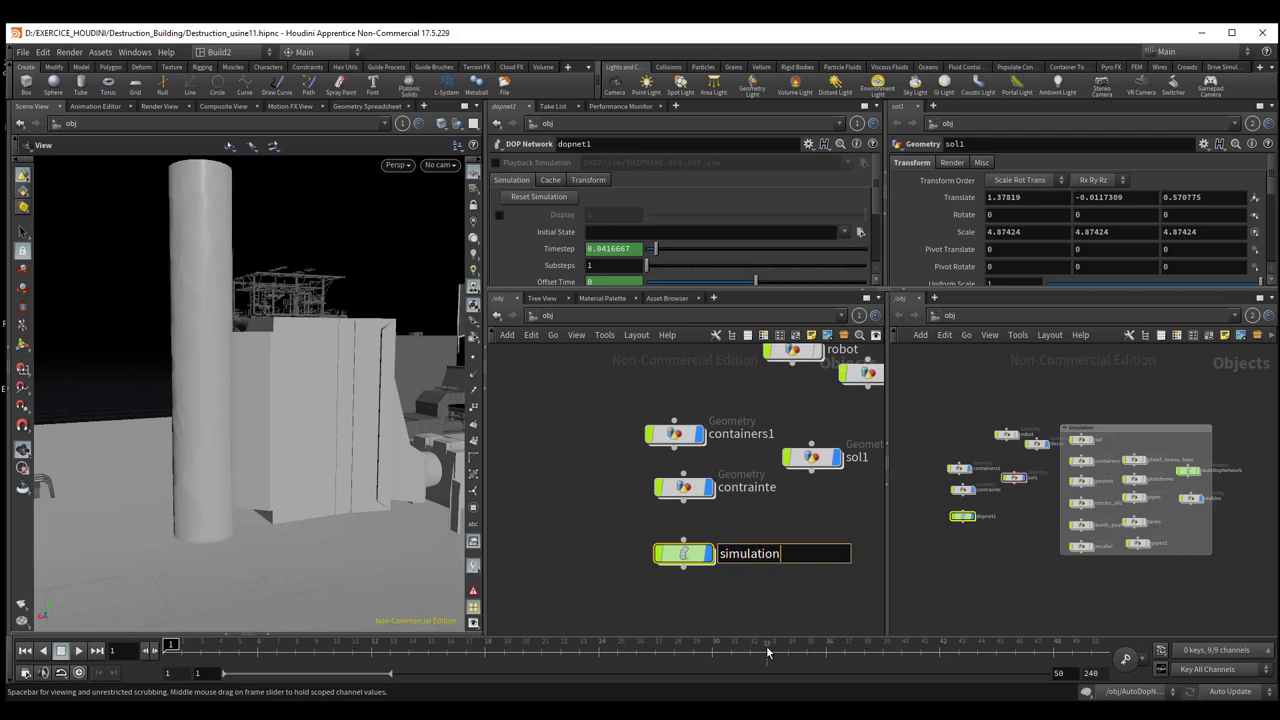
text(_bat)
key(Return)
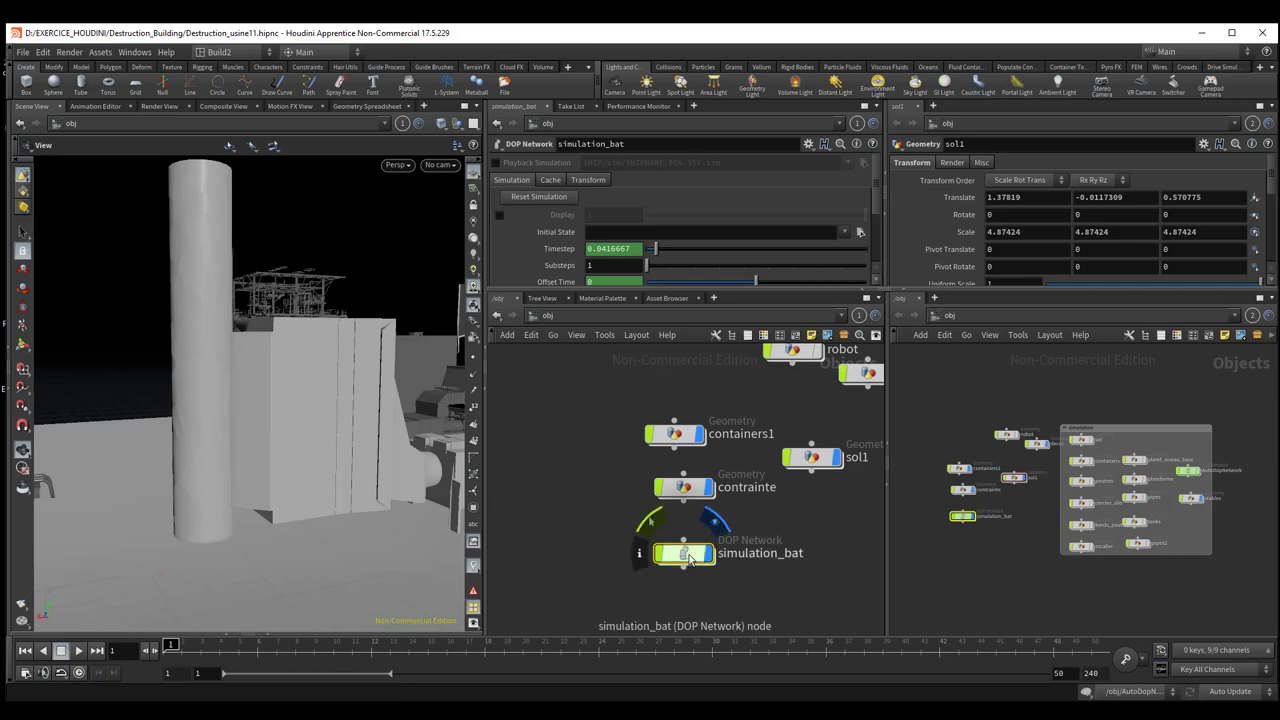
double_click(687, 555)
Step: Add a Rigid Body Solver above the output node
drag(683, 490, 684, 577)
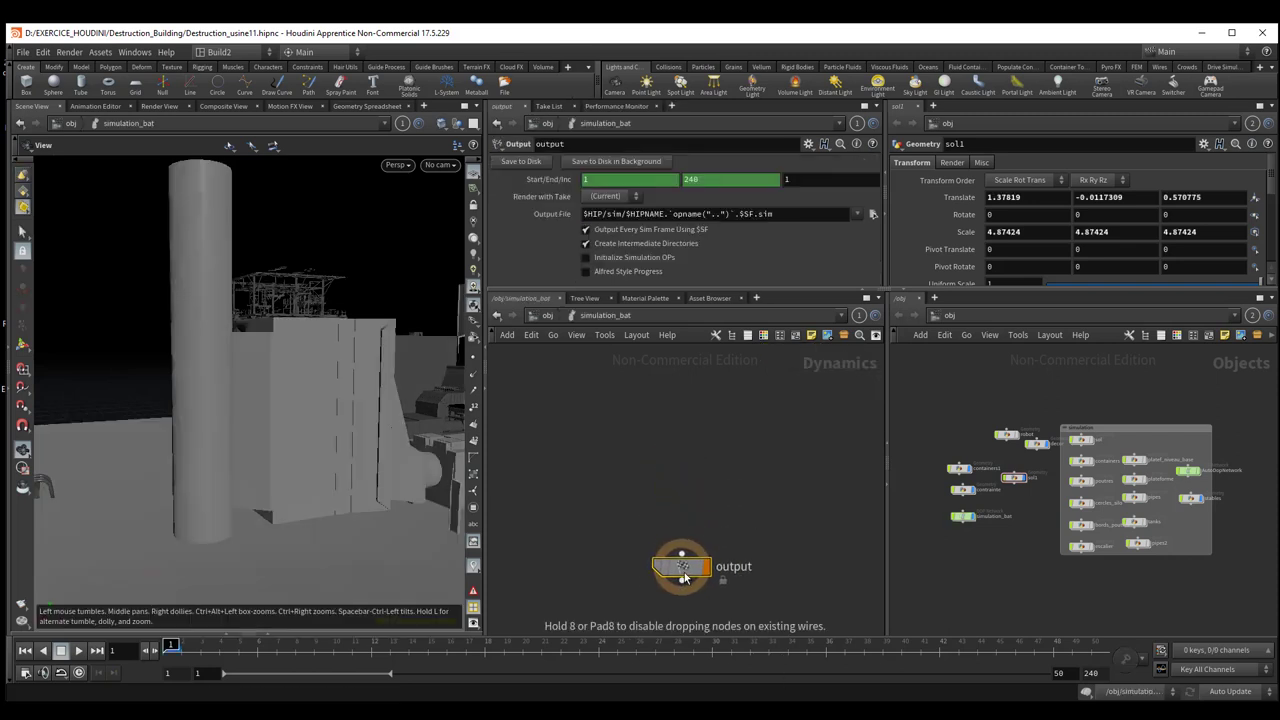
key(Tab)
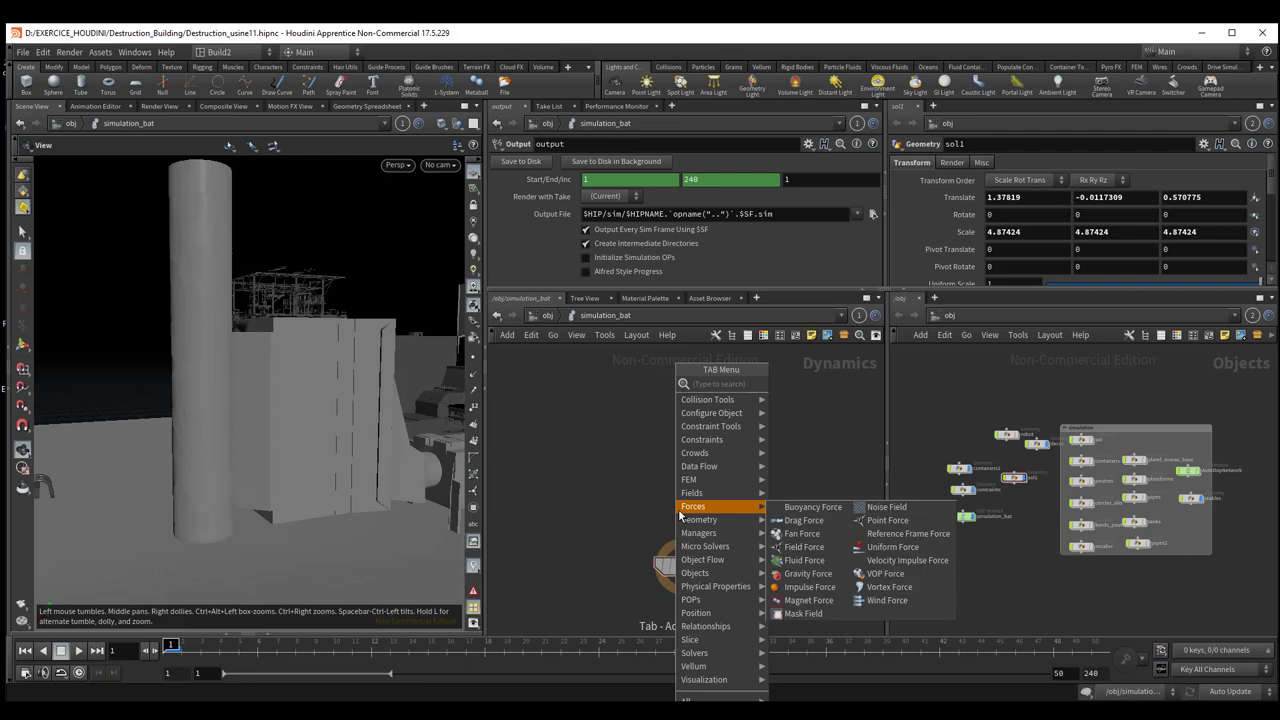
text(rigi)
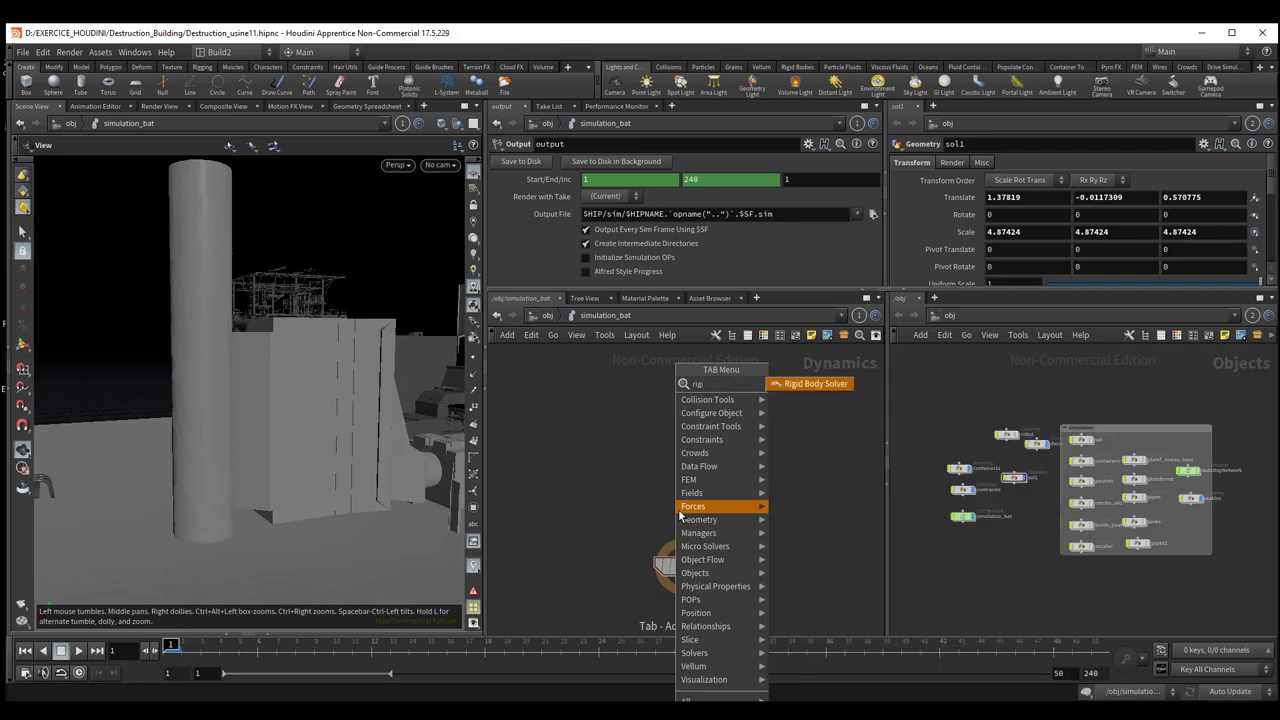
click(824, 386)
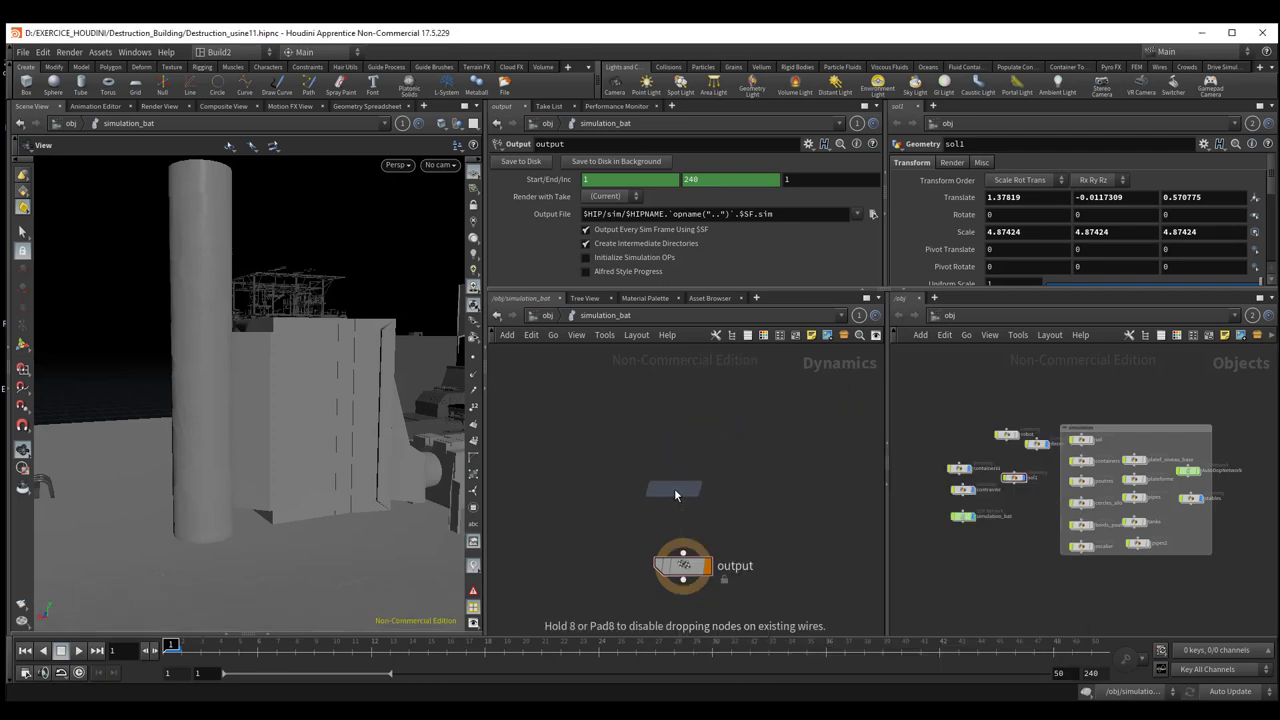
click(683, 500)
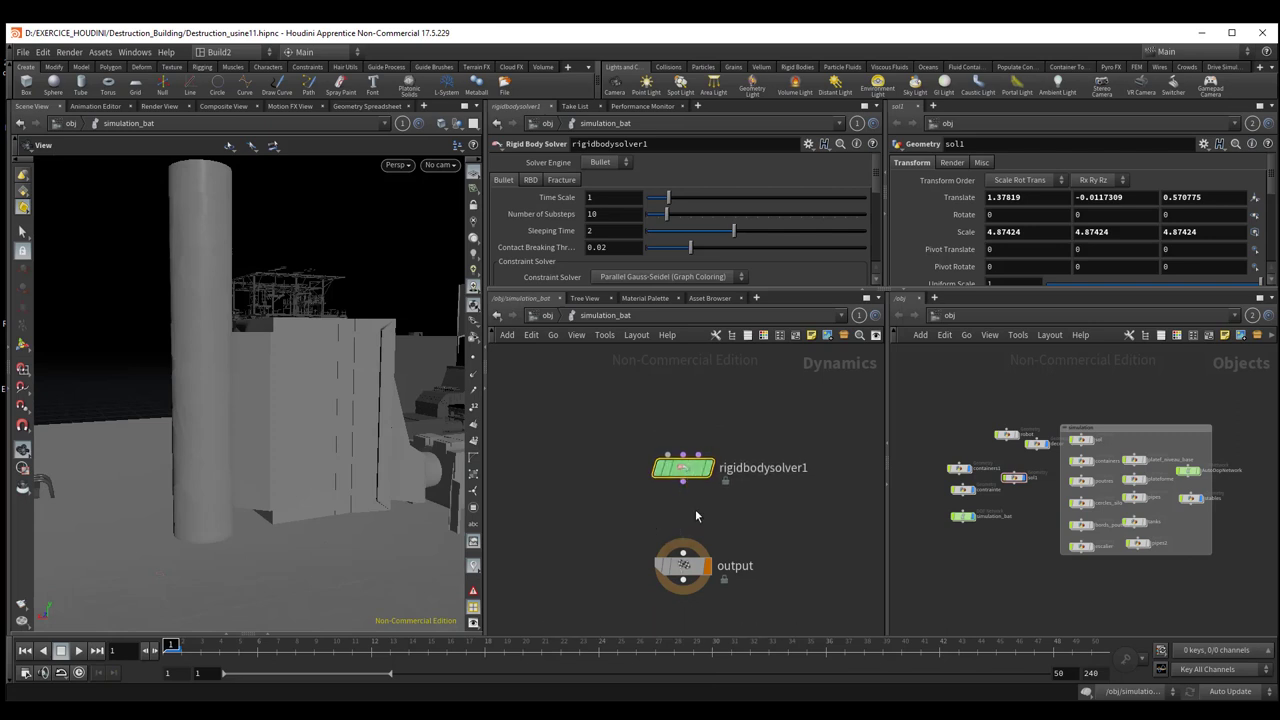
Step: Insert a Gravity Force on the wire between rigidbodysolver1 and output
key(Tab)
text(gr)
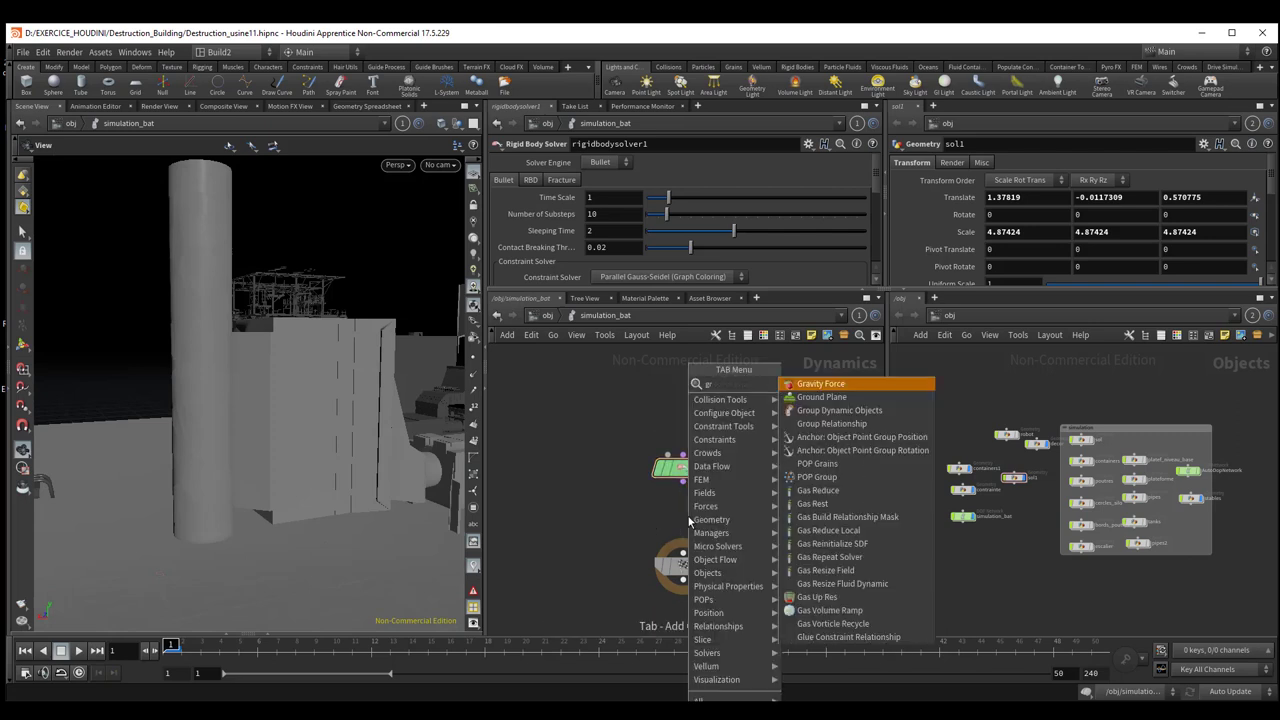
text(avity)
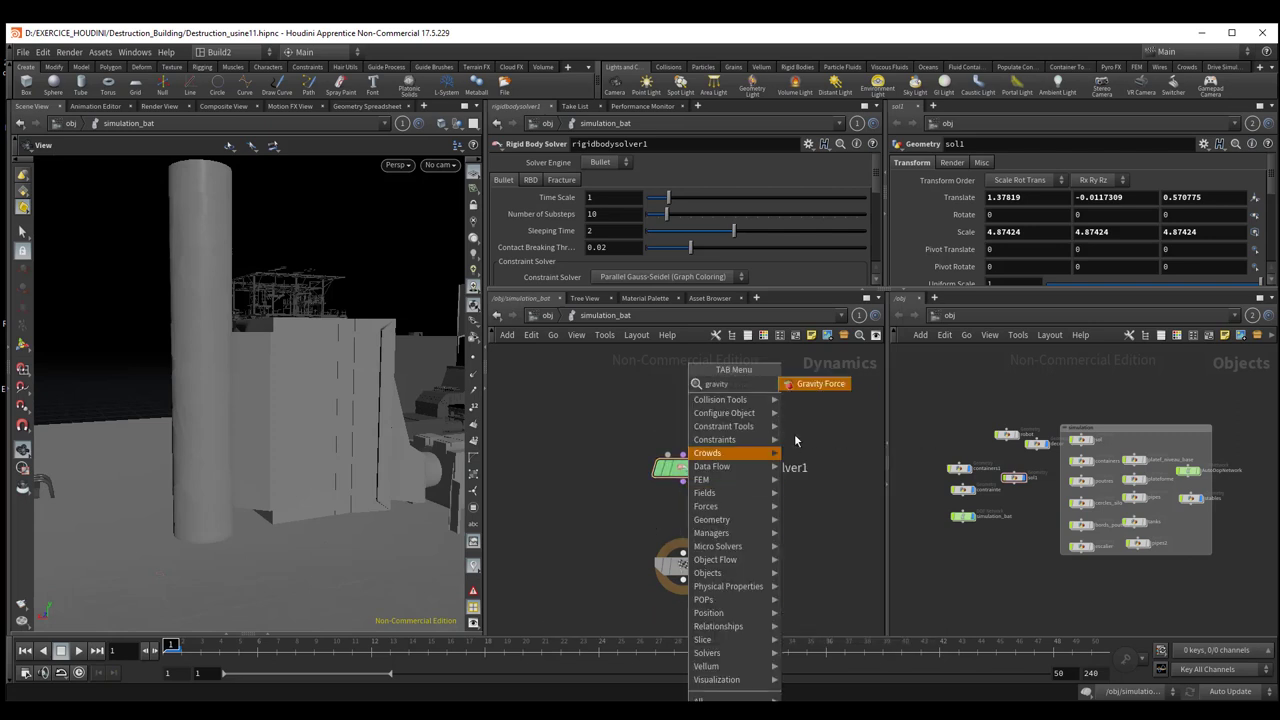
click(822, 383)
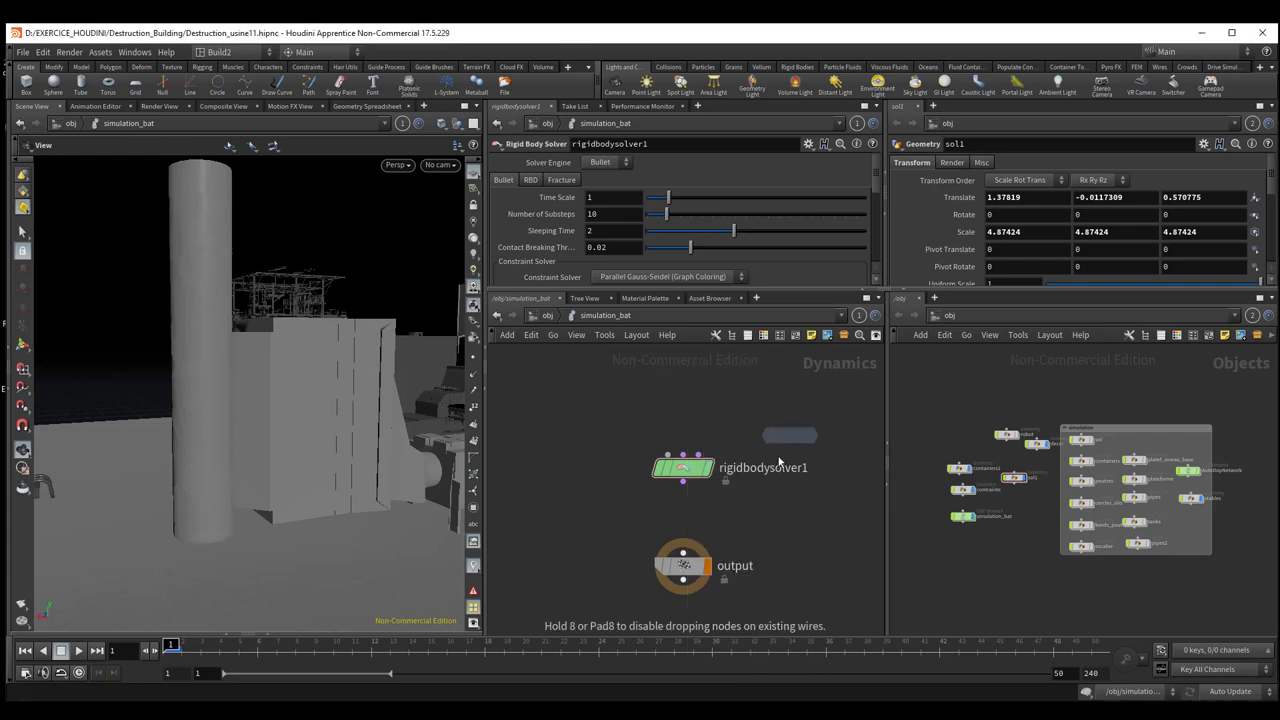
click(676, 511)
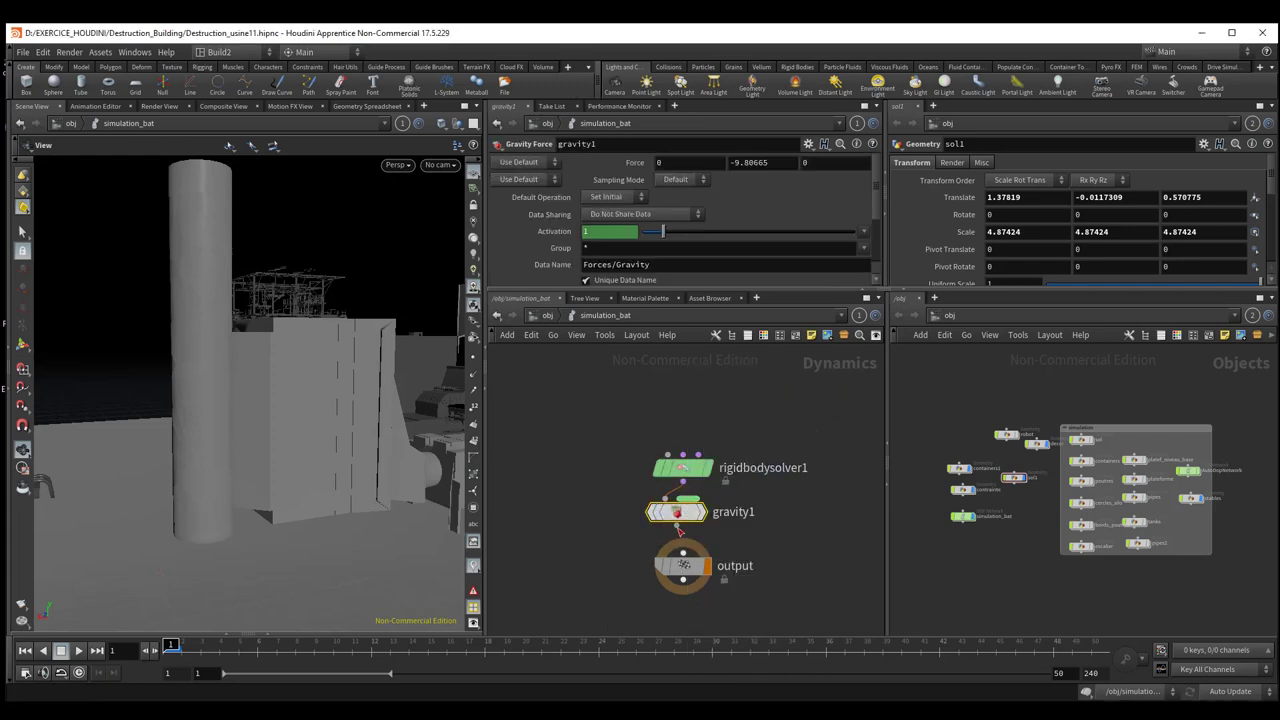
mouse_move(696, 474)
mouse_down()
mouse_move(677, 441)
mouse_move(686, 456)
mouse_up()
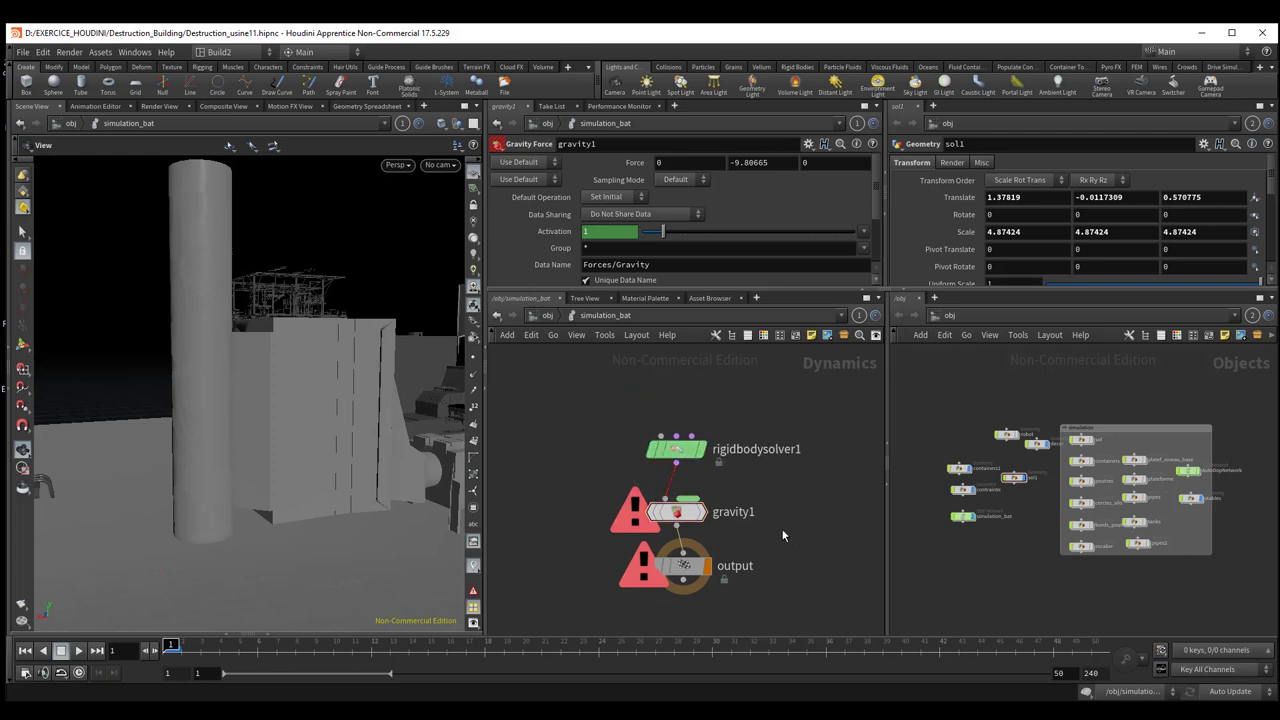
middle_drag(688, 426, 692, 460)
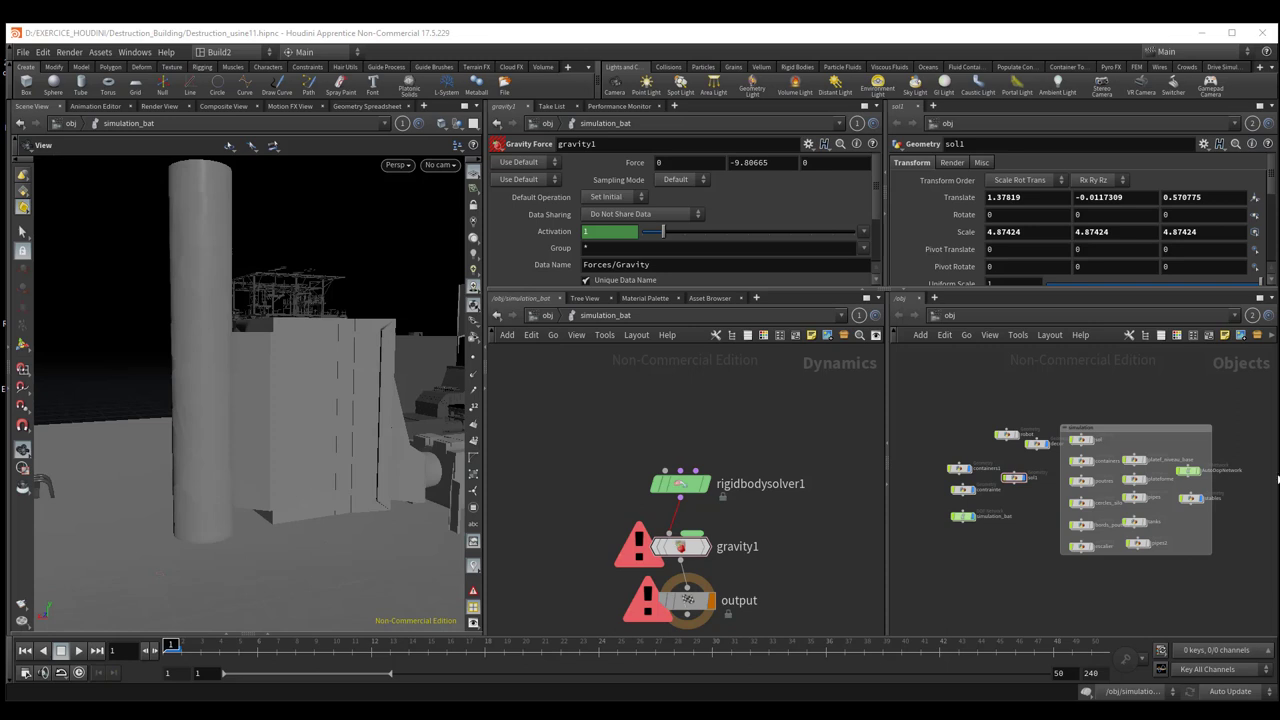
Step: Wire an RBD Packed Object into rigidbodysolver1 above it, then move gravity1 aside
click(666, 470)
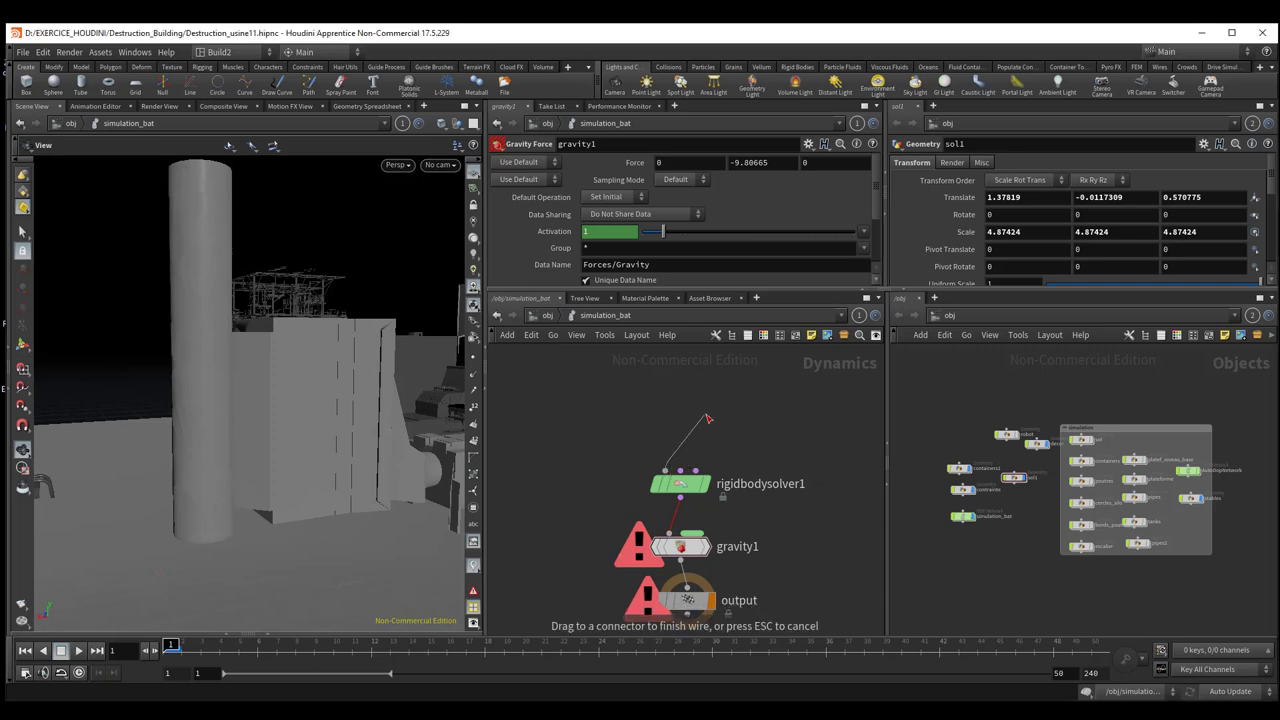
key(Tab)
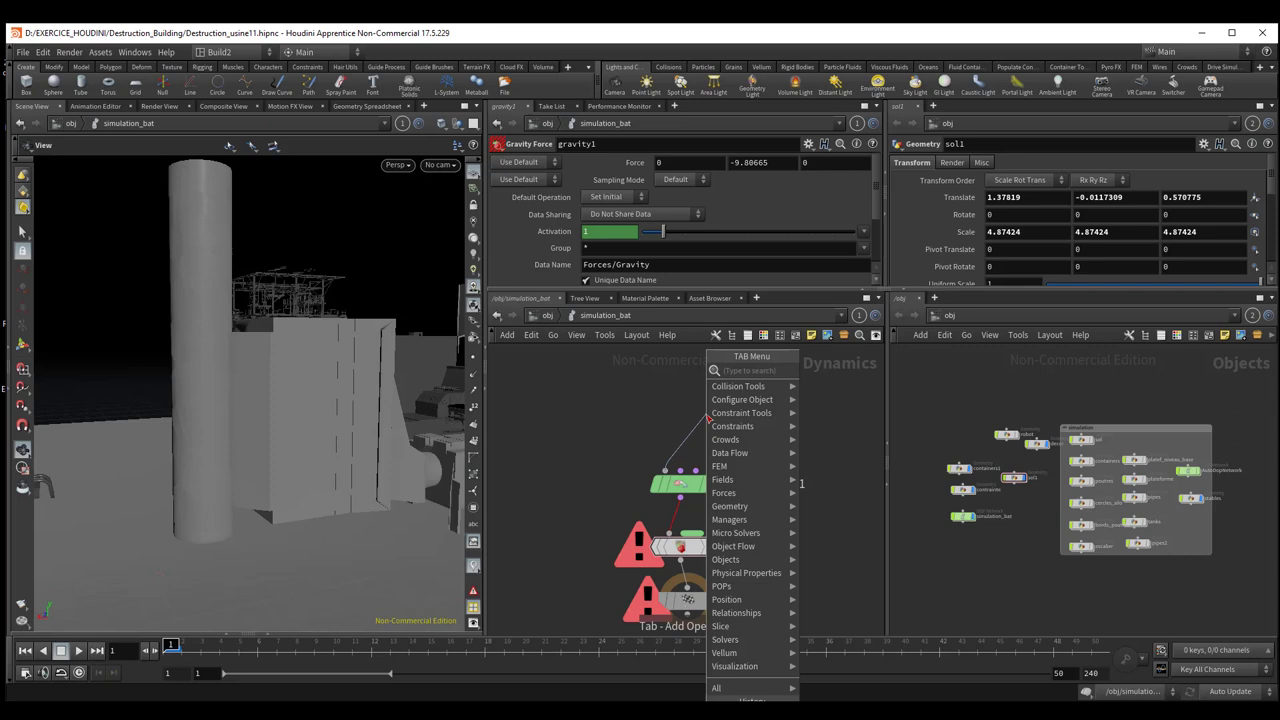
text(r)
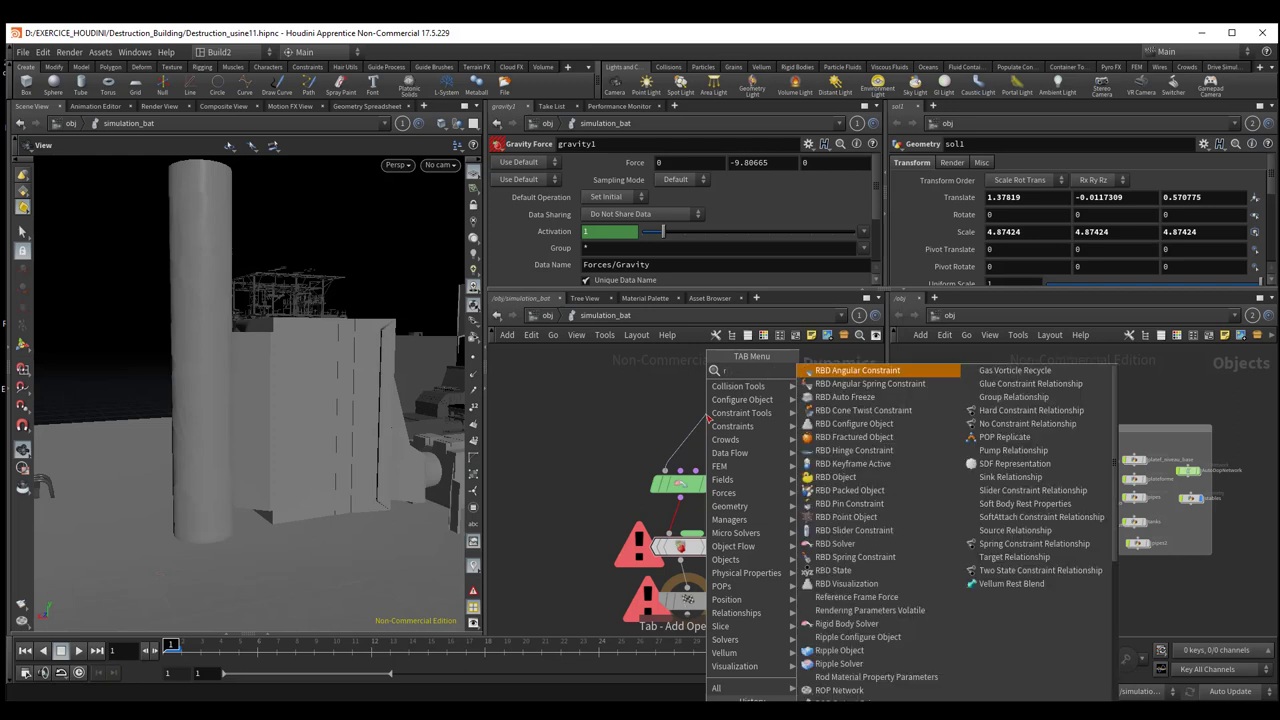
text(bd)
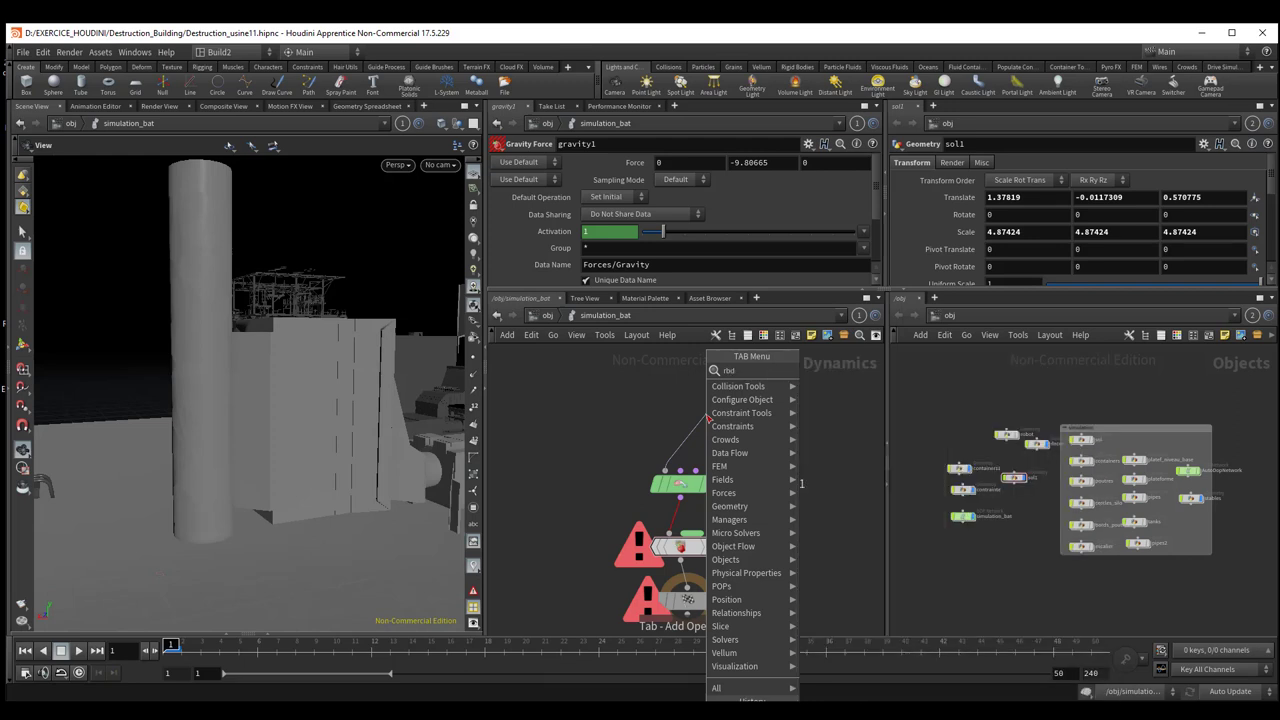
key(BackSpace)
key(BackSpace)
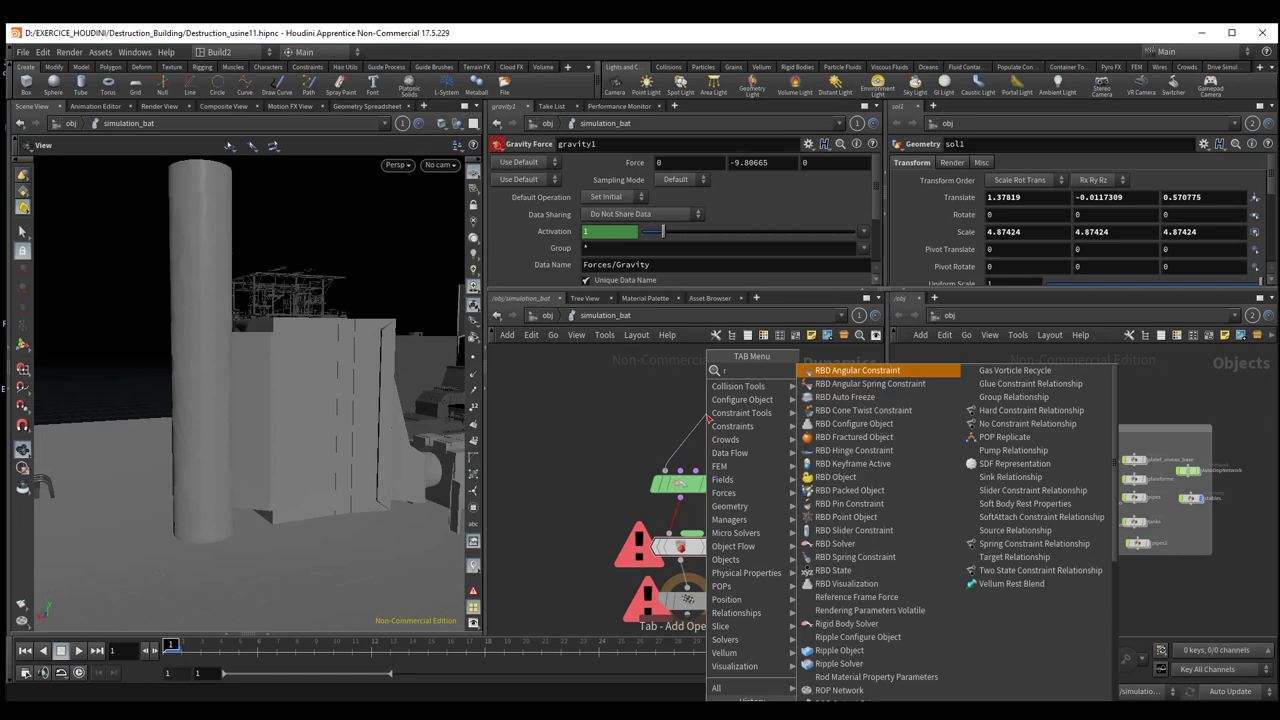
text(b)
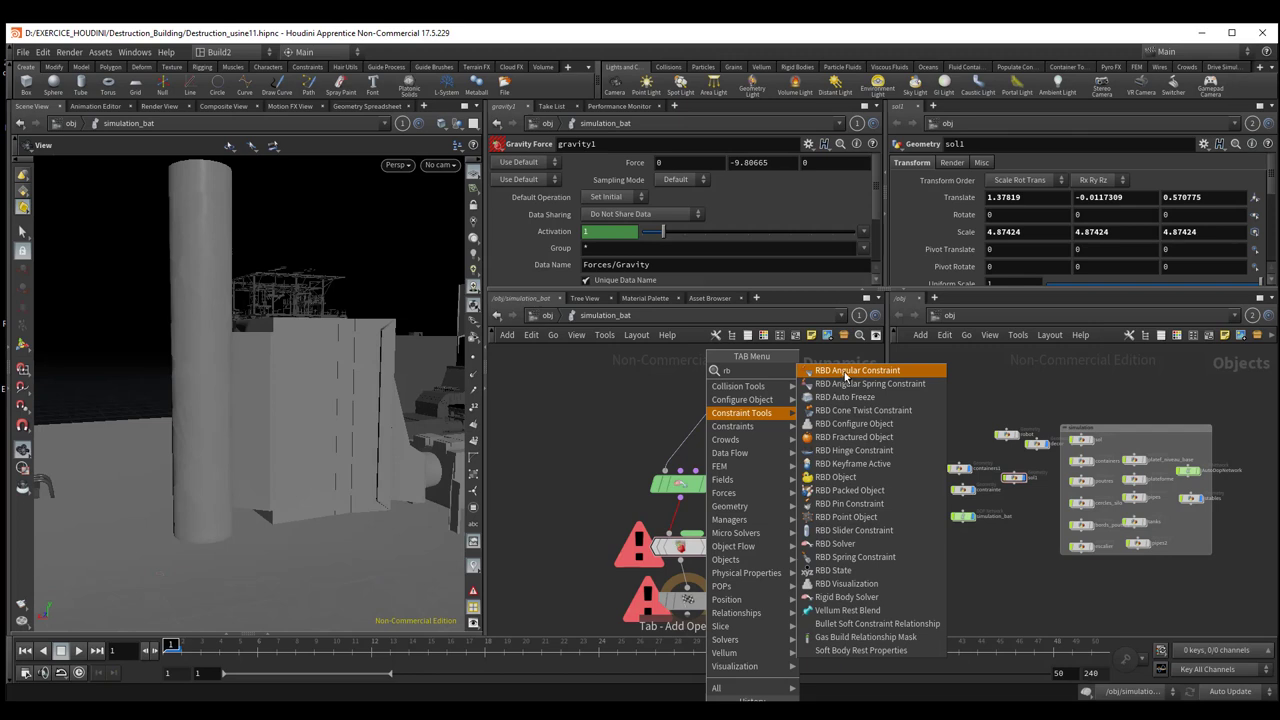
click(845, 490)
click(706, 416)
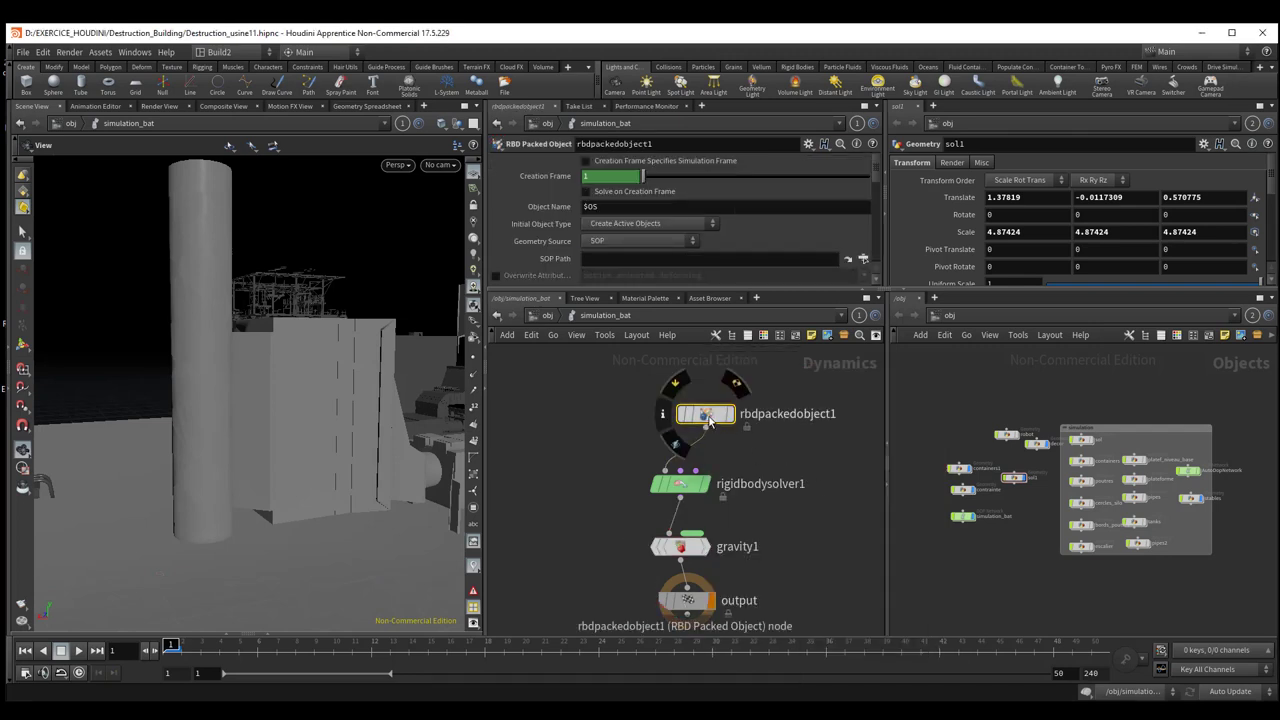
drag(708, 418, 674, 408)
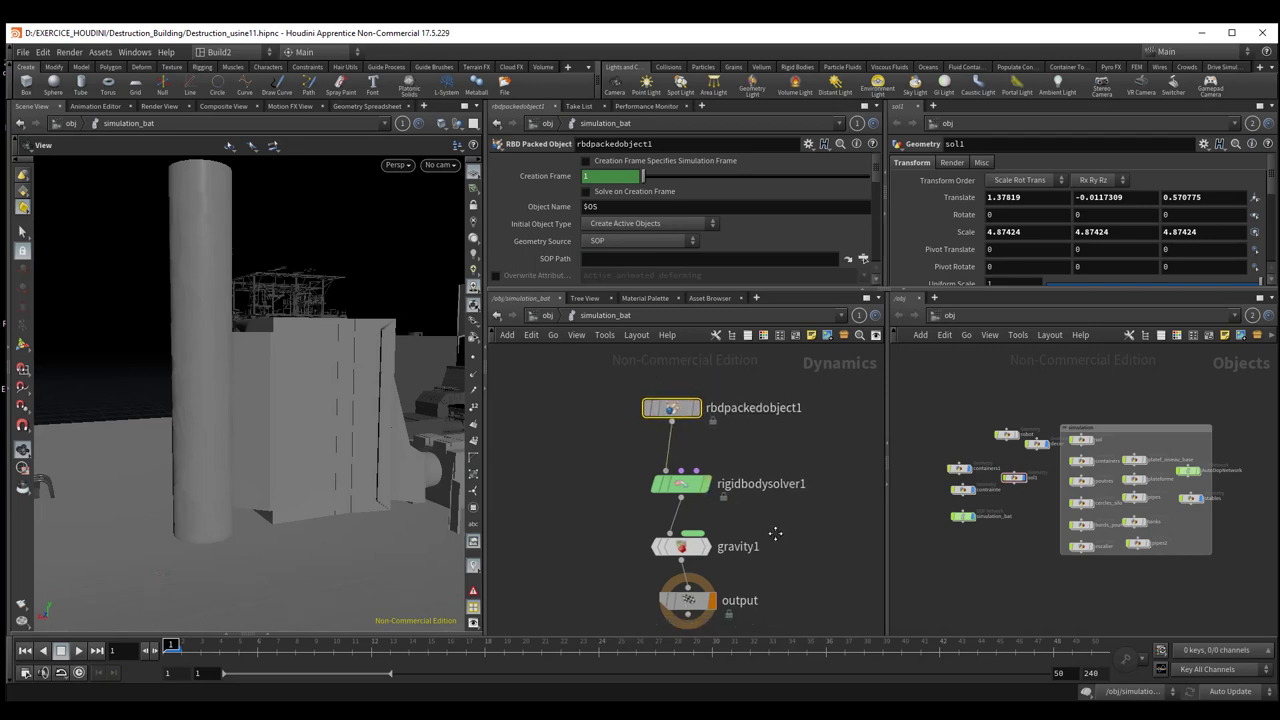
key(h)
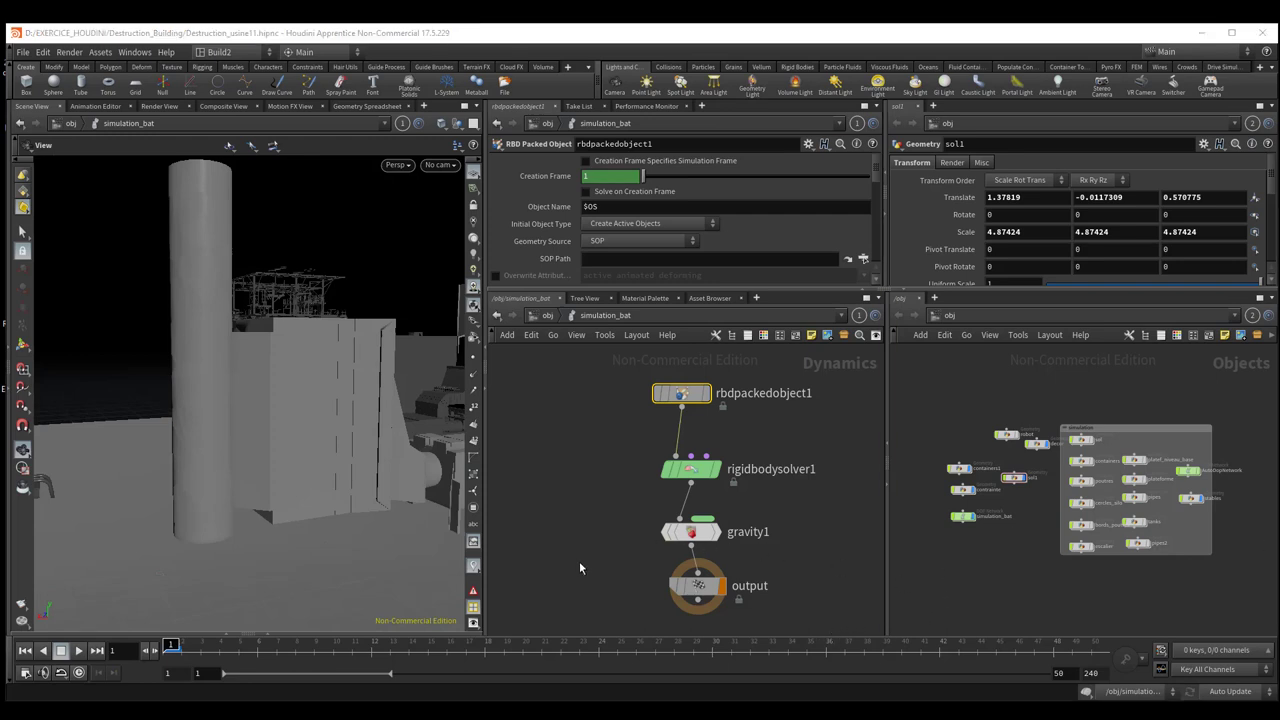
mouse_move(690, 541)
mouse_down()
mouse_move(640, 545)
mouse_move(647, 559)
mouse_up()
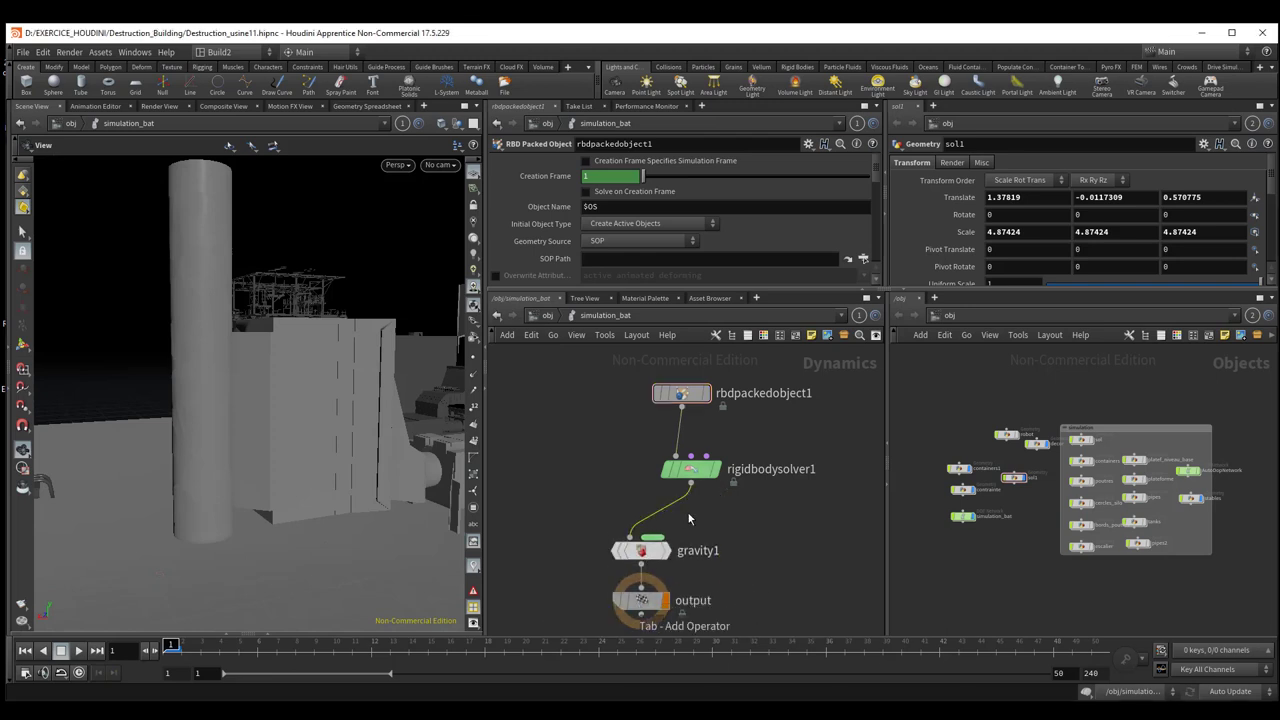
Step: Insert a Merge node between rigidbodysolver1 and gravity1
key(Tab)
key(Return)
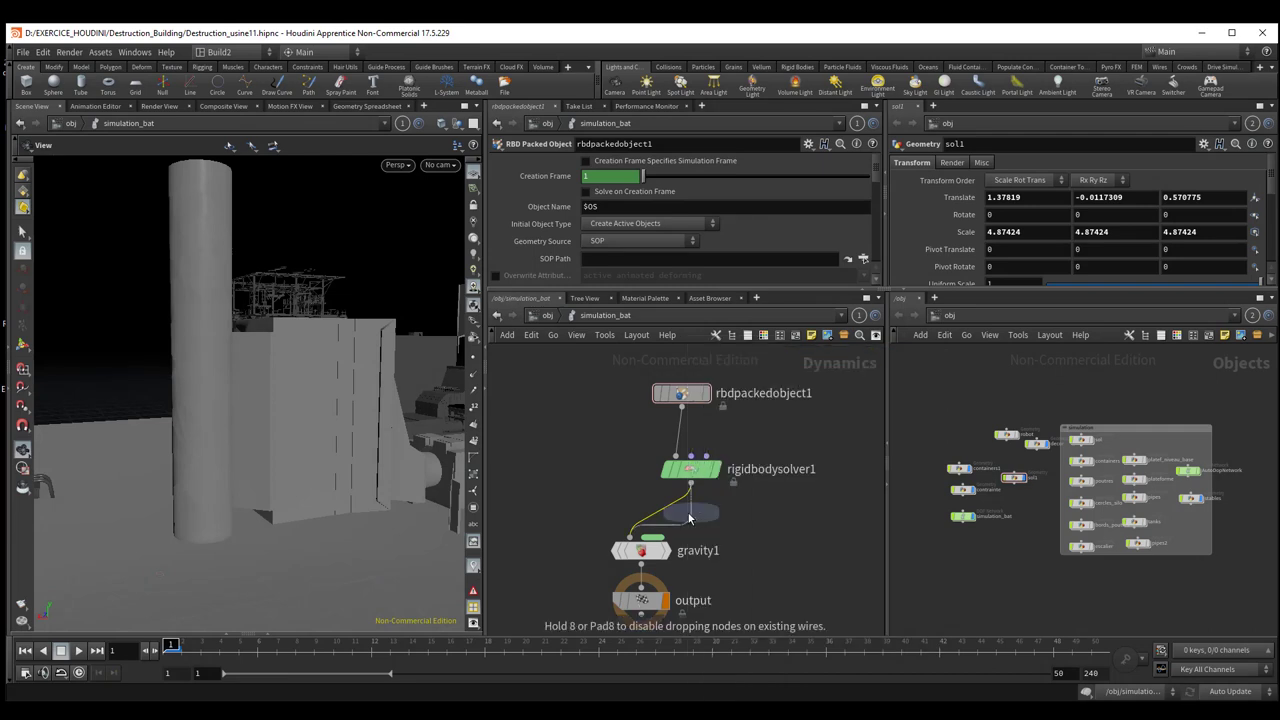
click(688, 517)
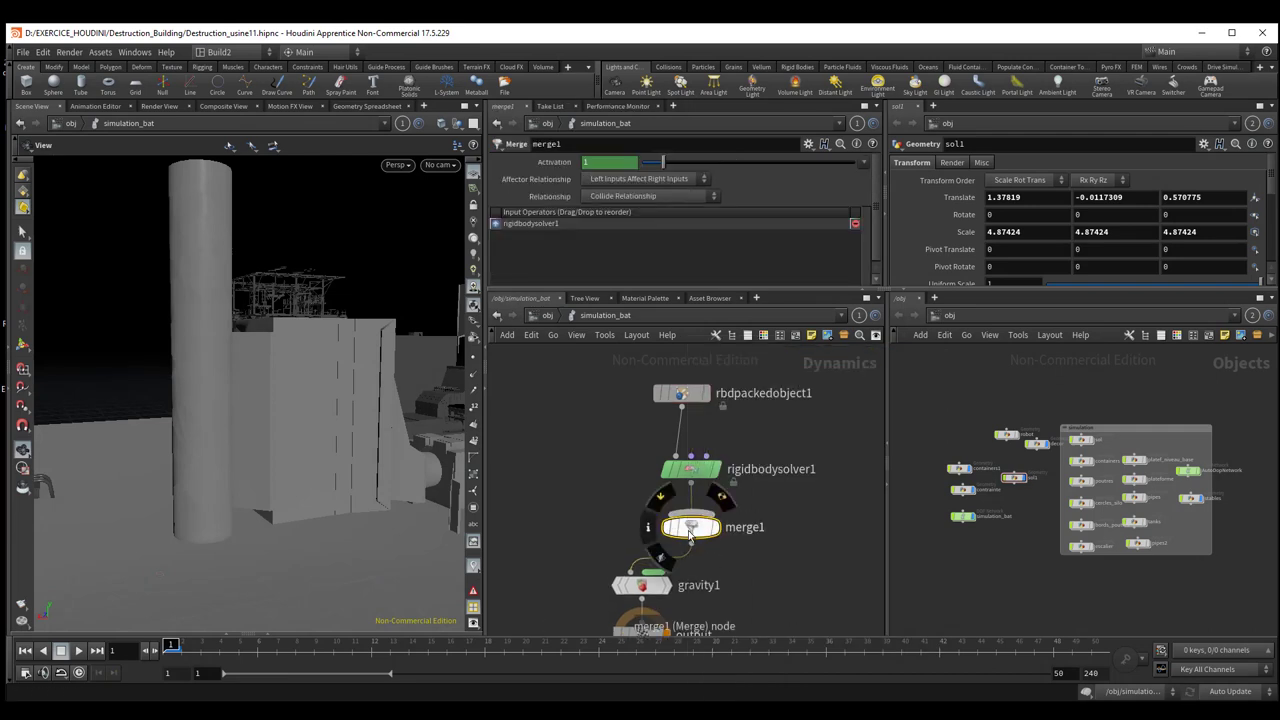
Step: Feed merge1 with a Static Solver driven by a new Static Object
drag(680, 509, 576, 482)
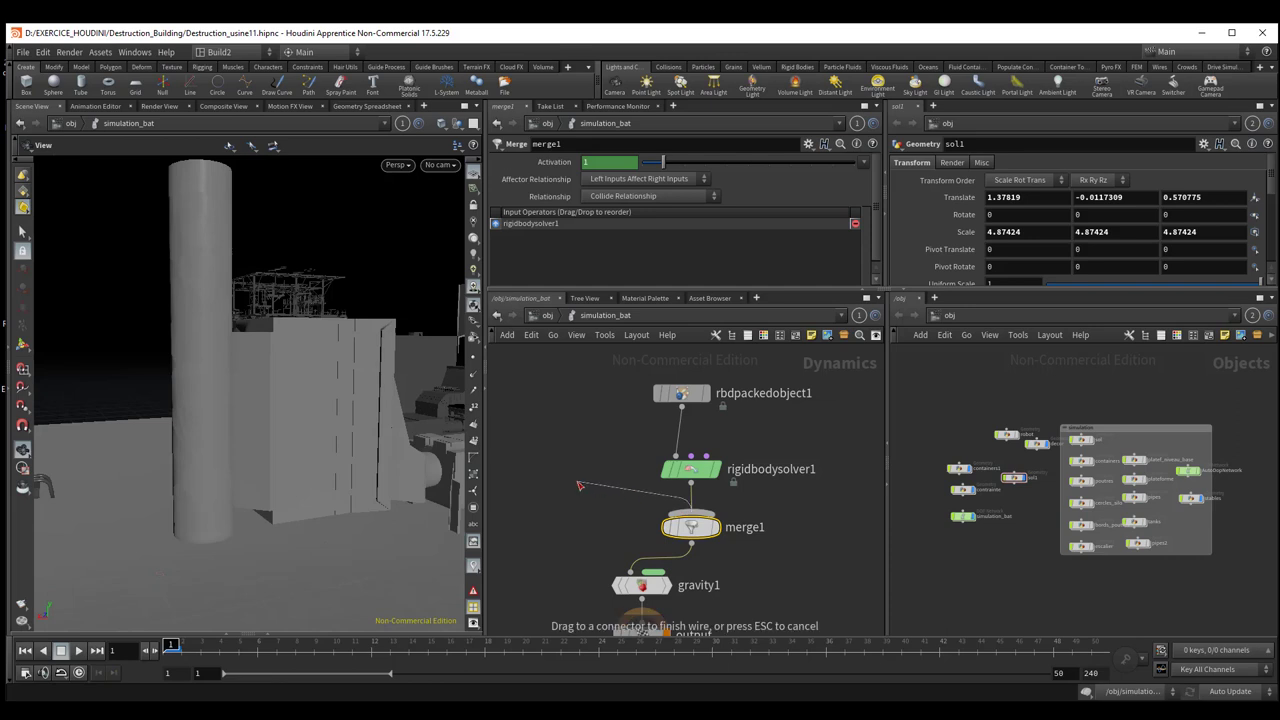
key(Tab)
text(stati)
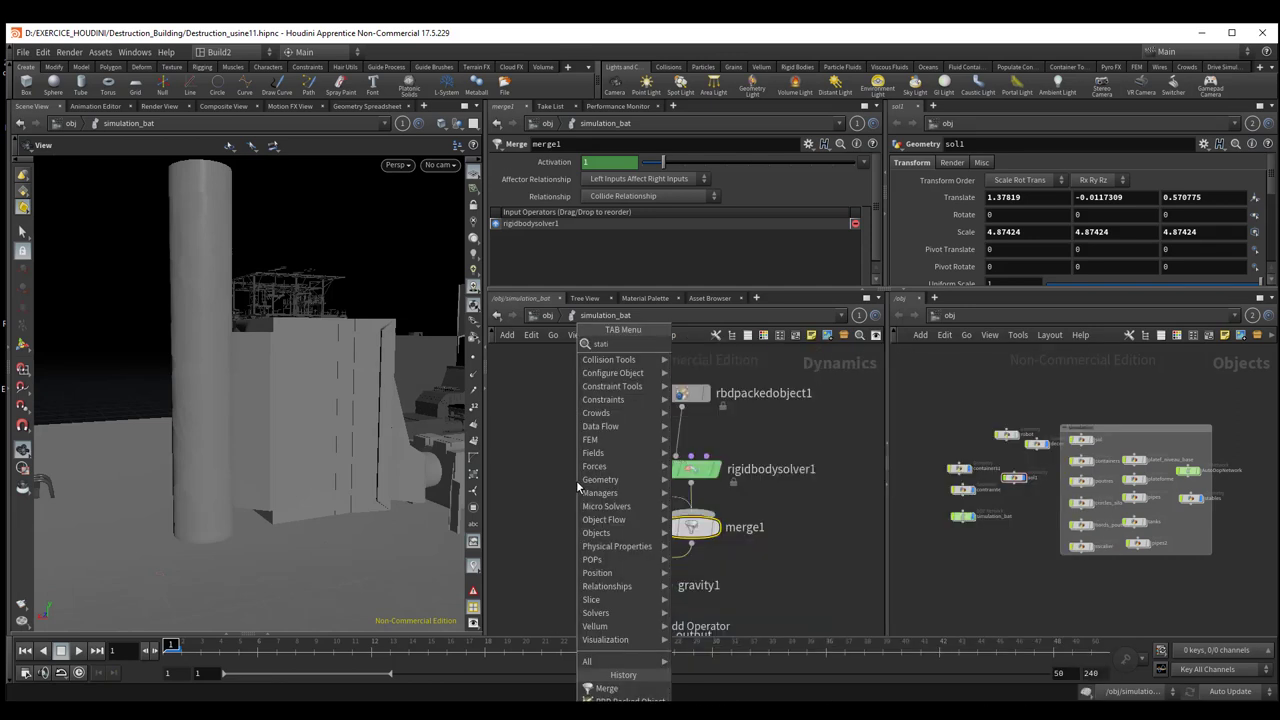
text(c)
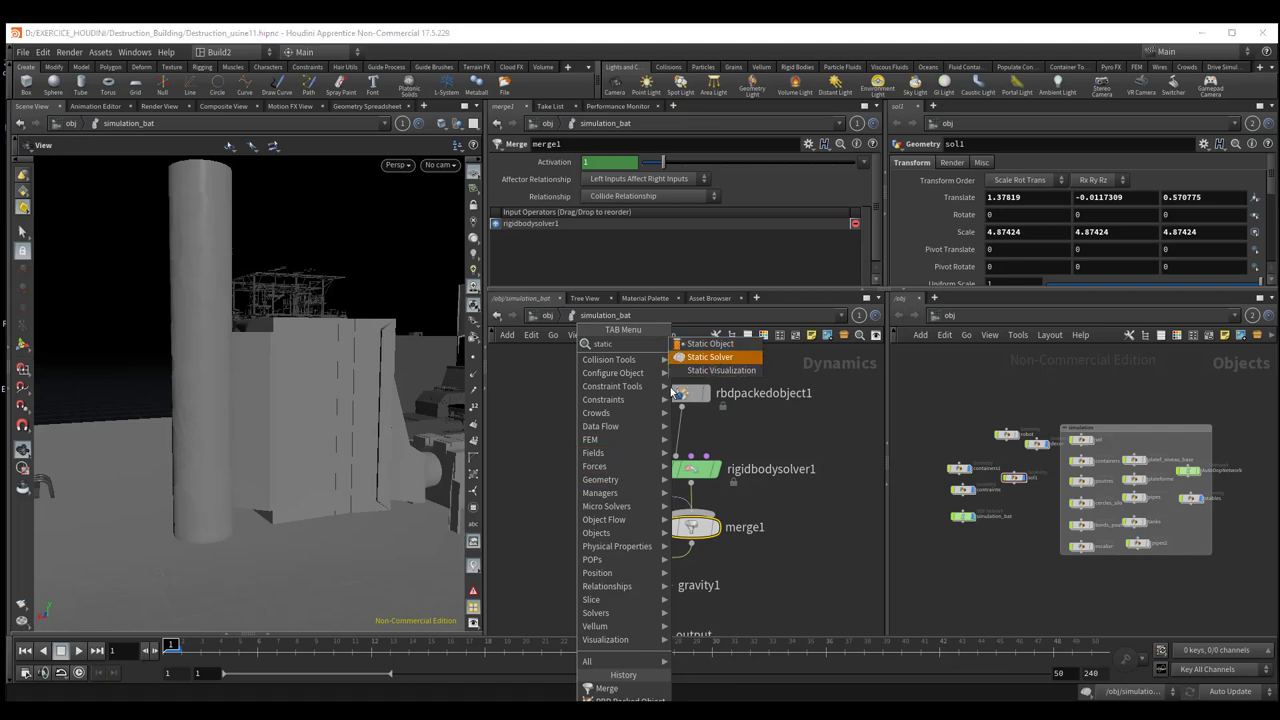
click(709, 357)
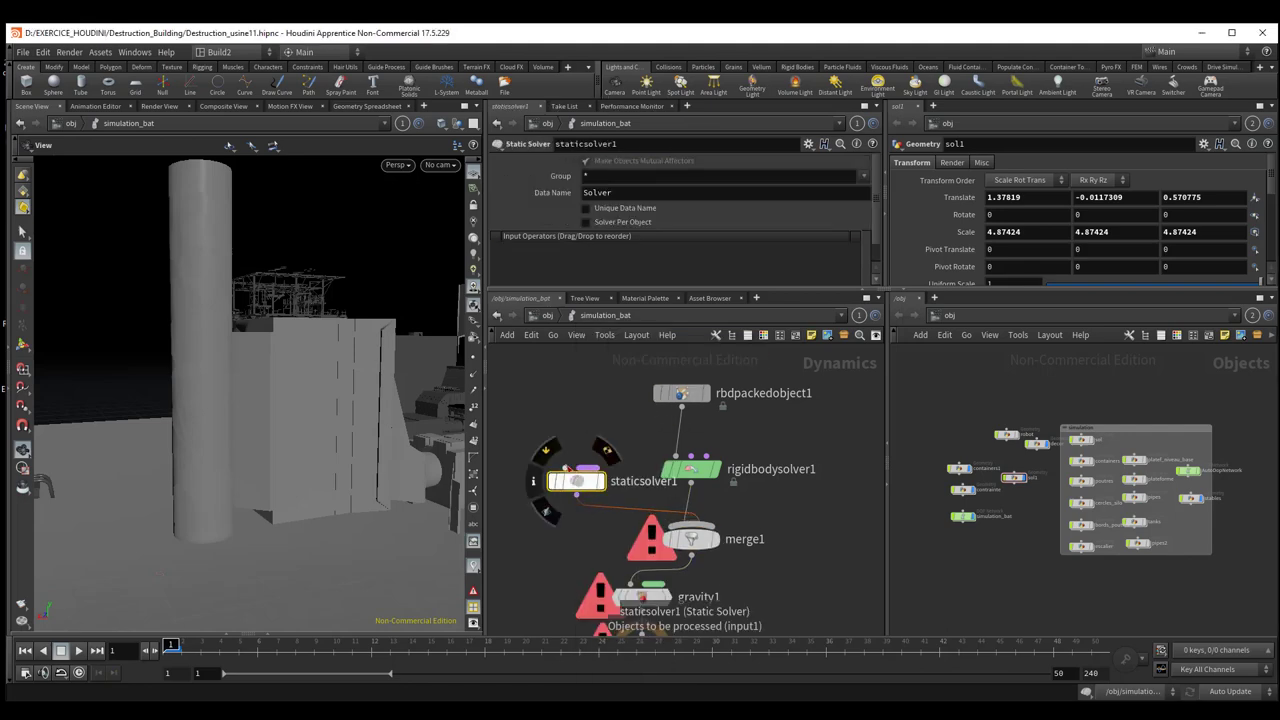
drag(578, 467, 561, 425)
text(sta)
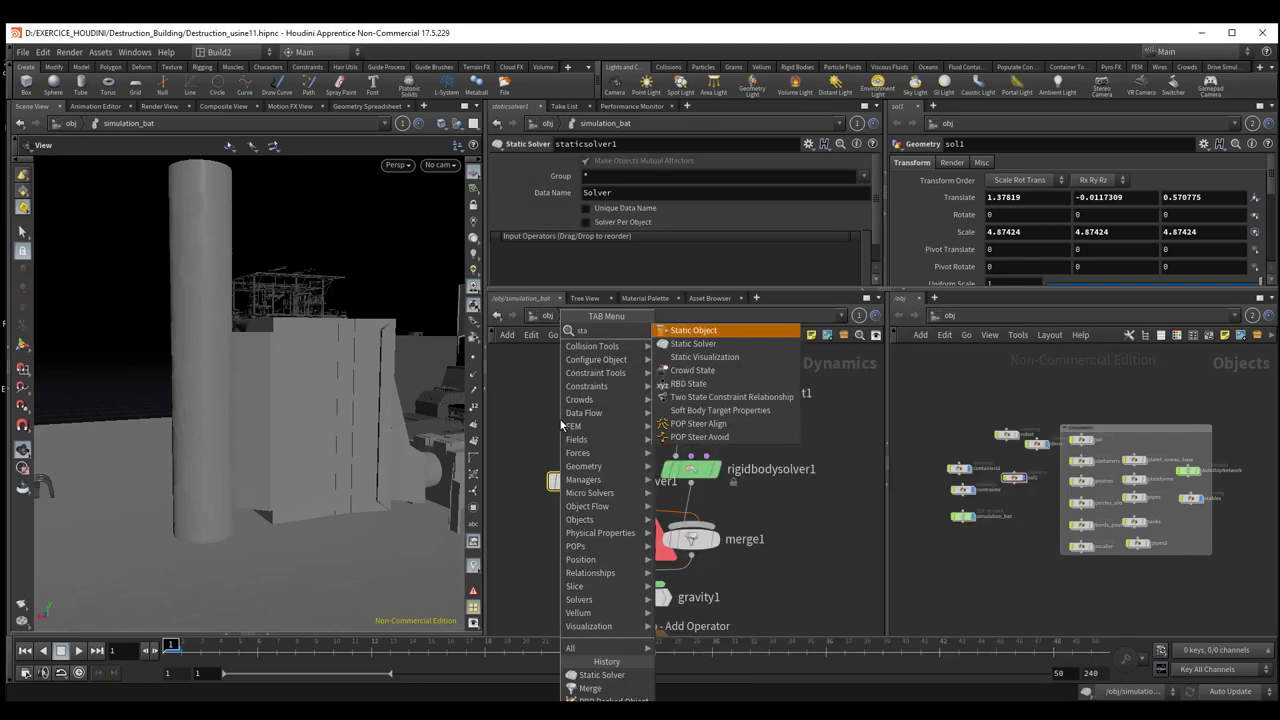
key(Return)
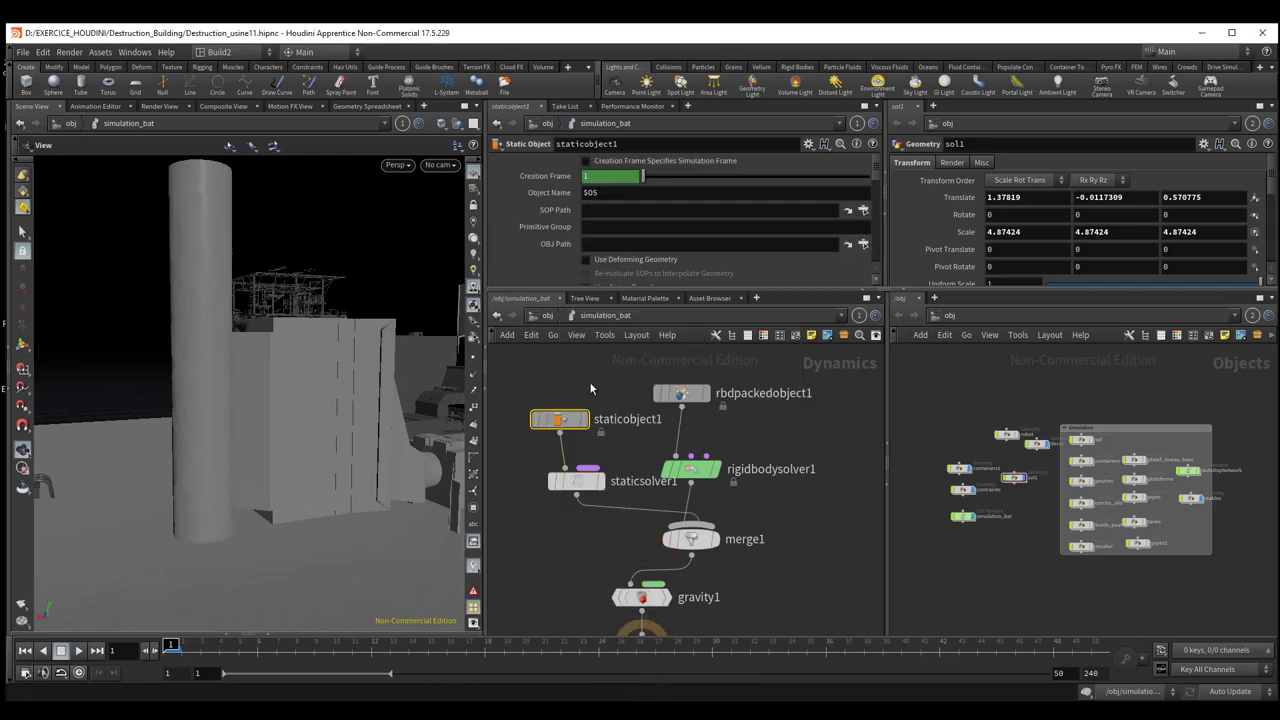
middle_drag(582, 552, 590, 582)
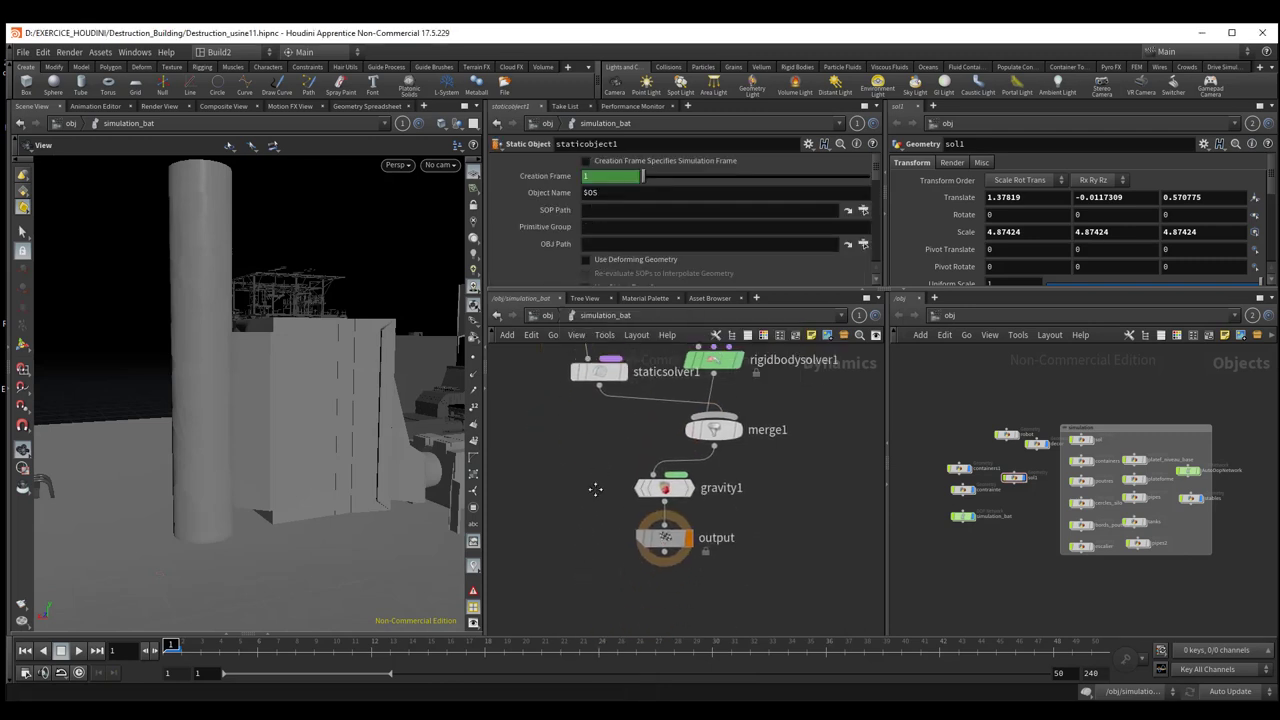
scroll(598, 570, down, 2)
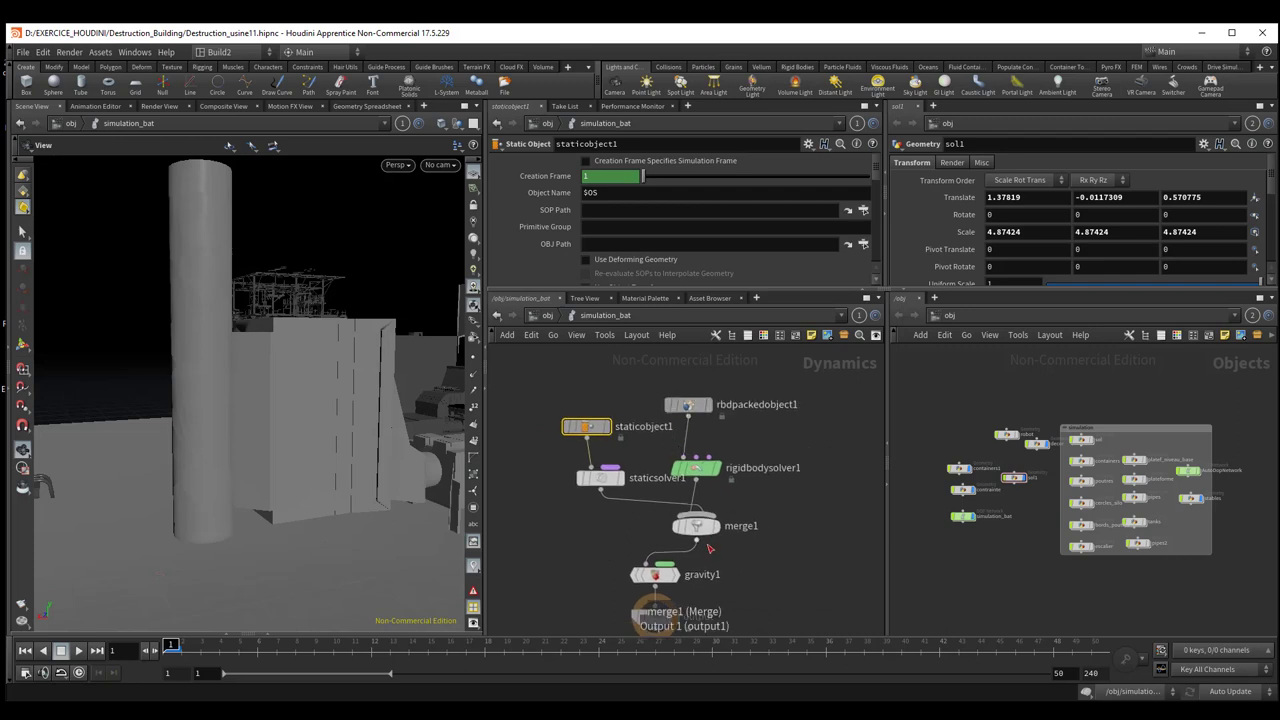
Step: Set merge1's Affector Relationship to Mutual and tidy the node layout
drag(711, 540, 664, 536)
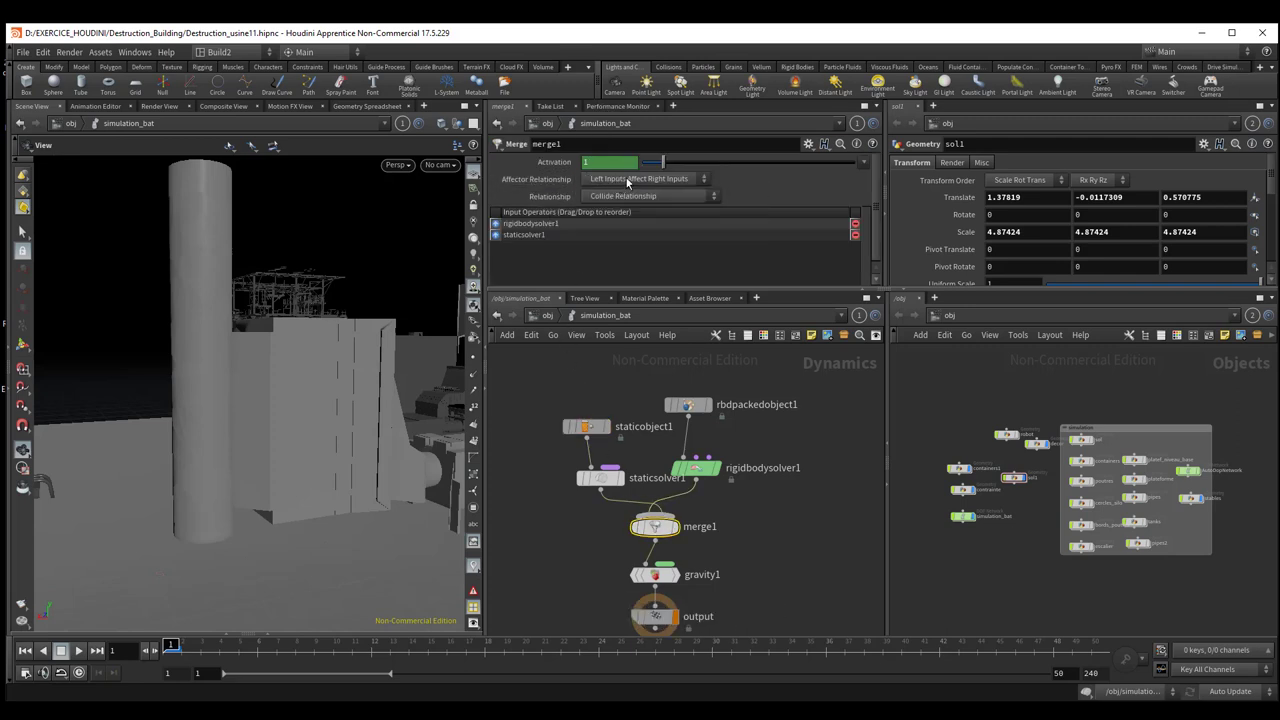
click(703, 182)
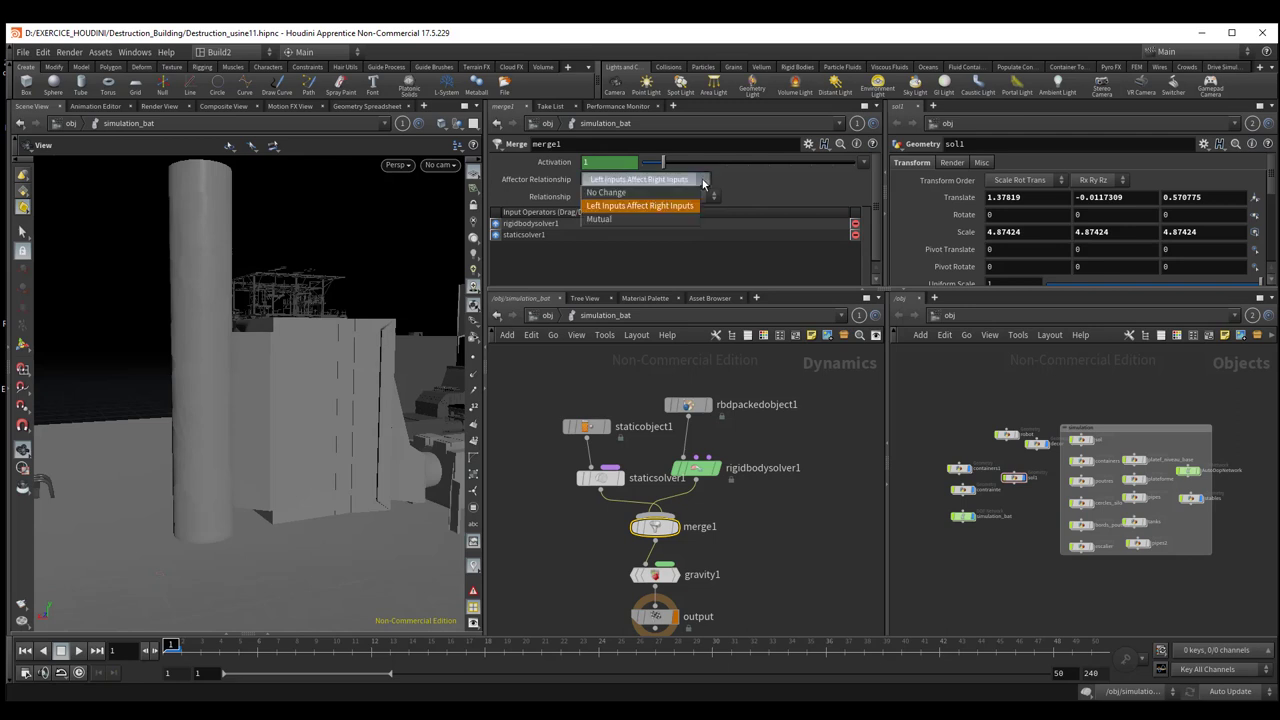
click(651, 216)
drag(632, 473, 619, 478)
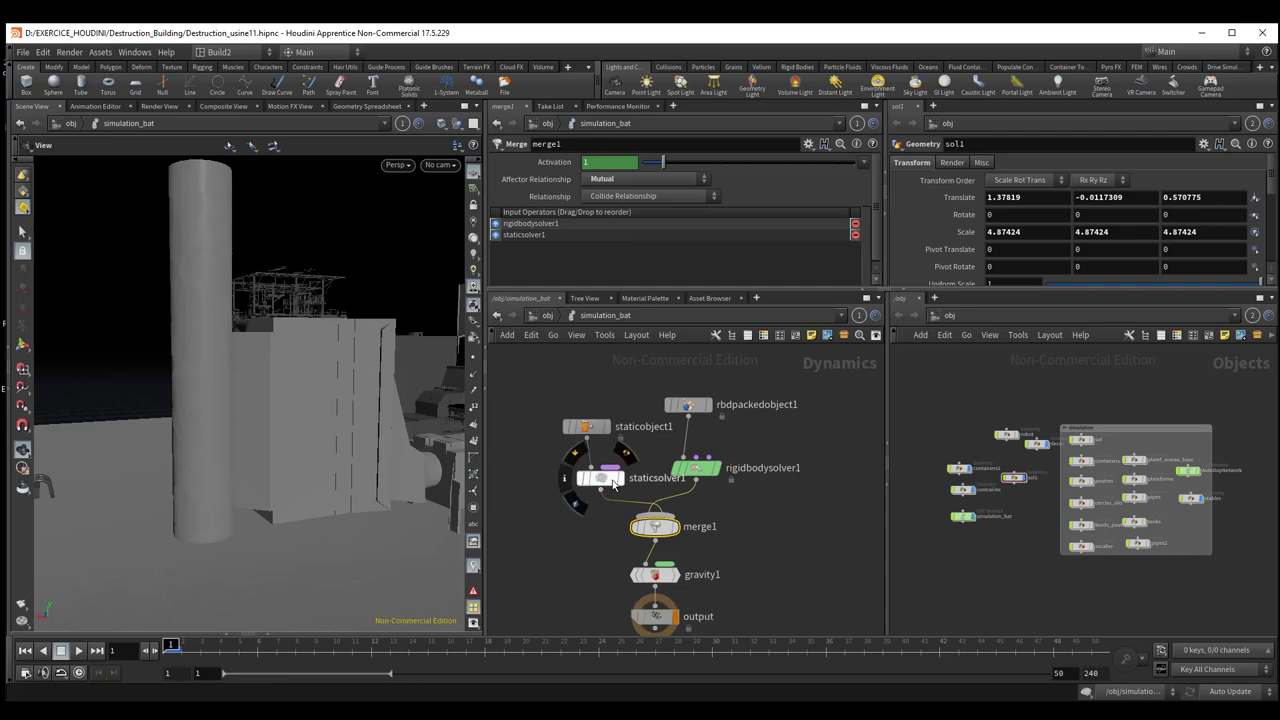
mouse_move(587, 427)
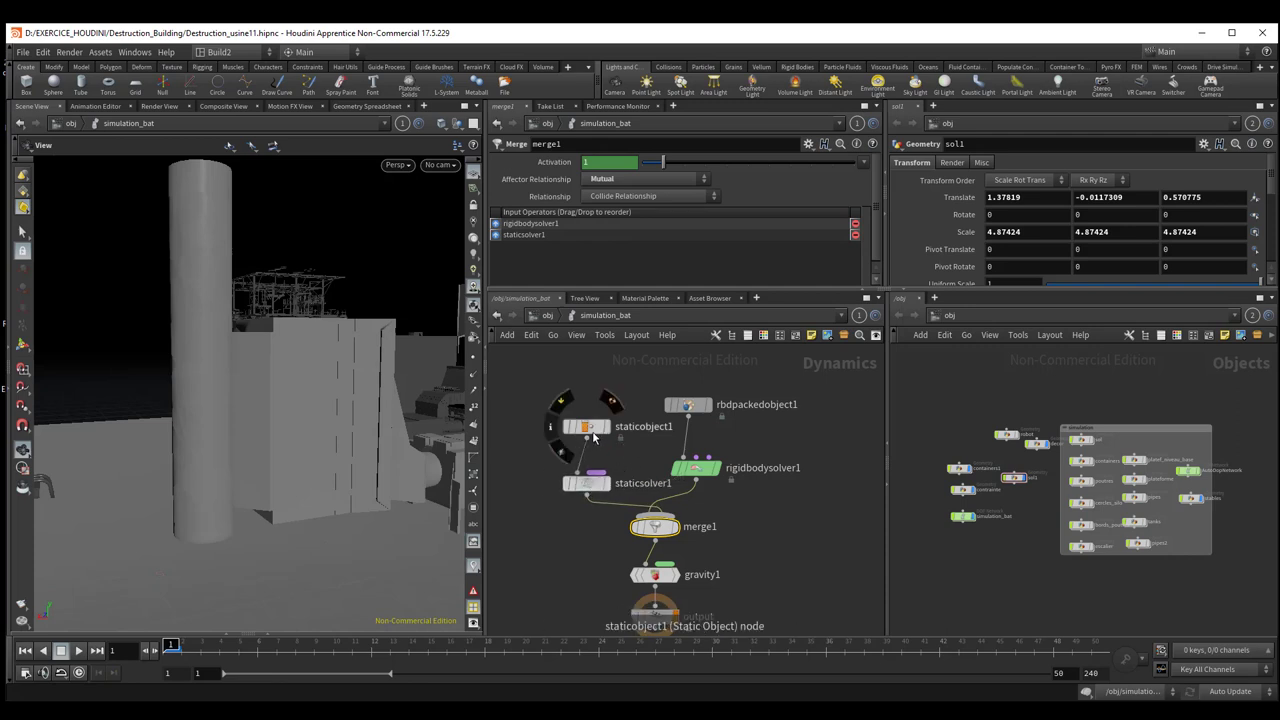
drag(589, 433, 582, 435)
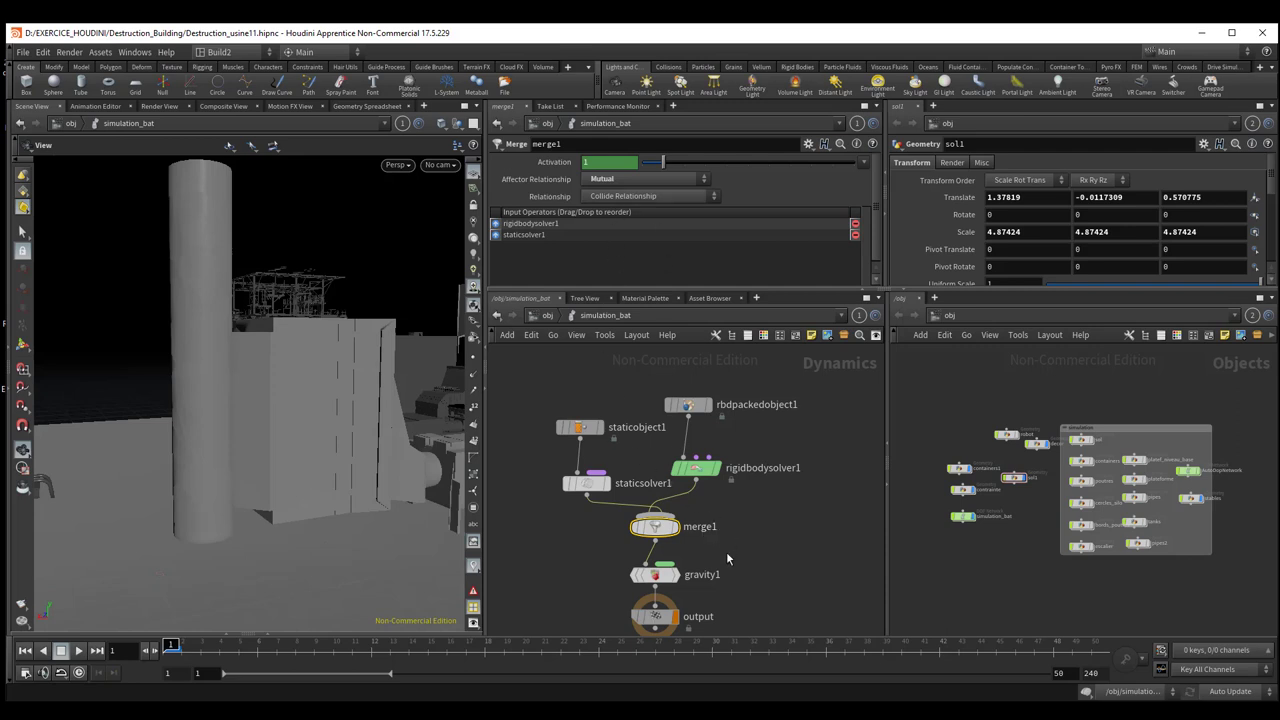
middle_drag(726, 551, 723, 562)
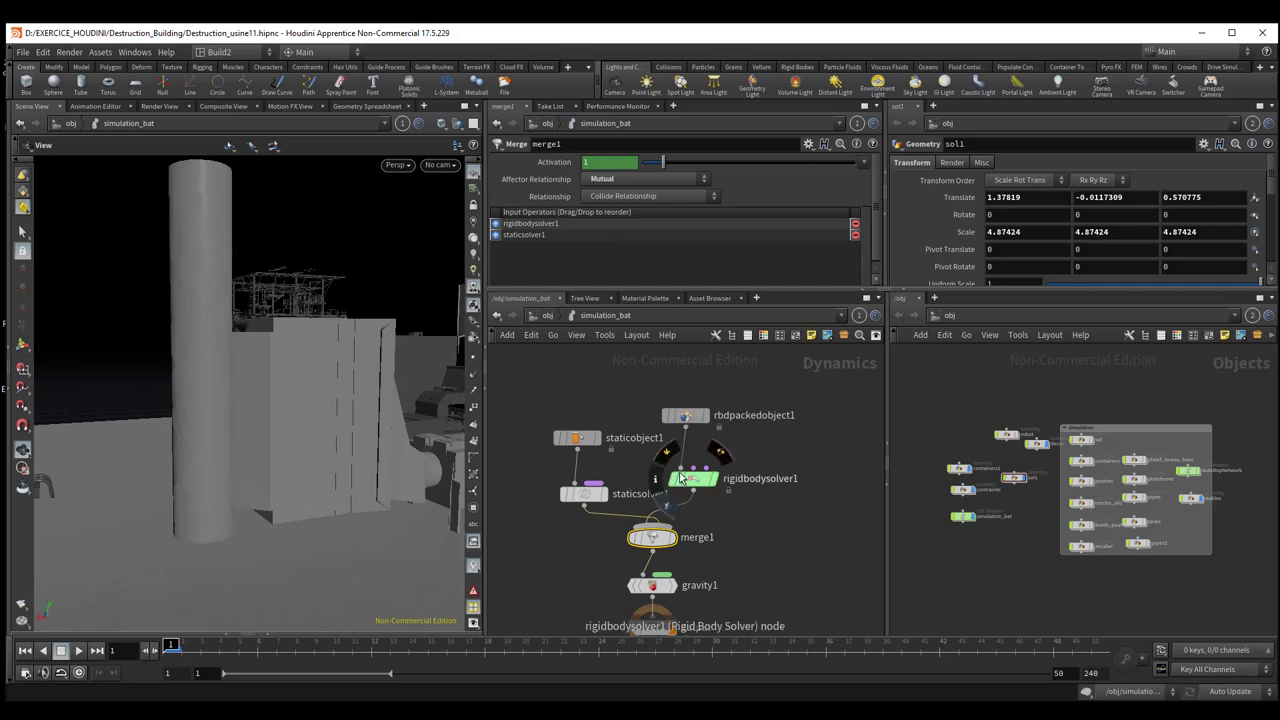
drag(689, 416, 697, 416)
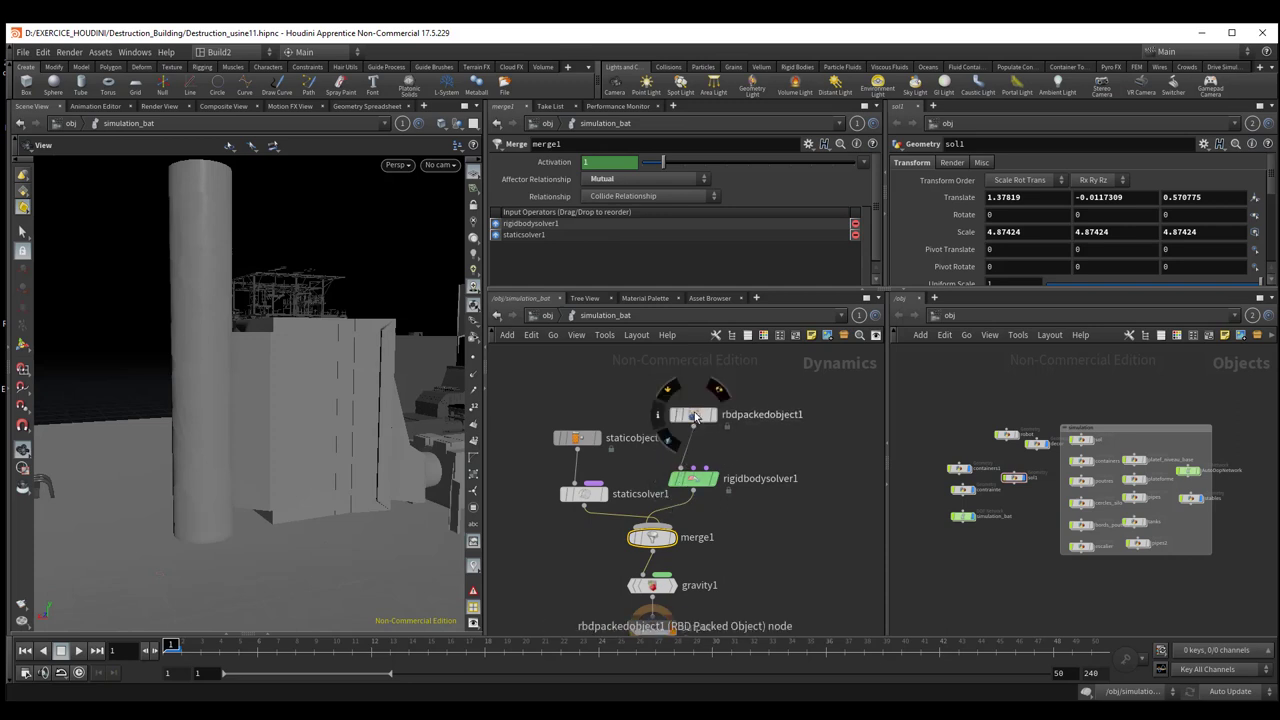
Step: Browse the operator tree for rbdpackedobject1's SOP Path, then cancel without choosing
click(697, 416)
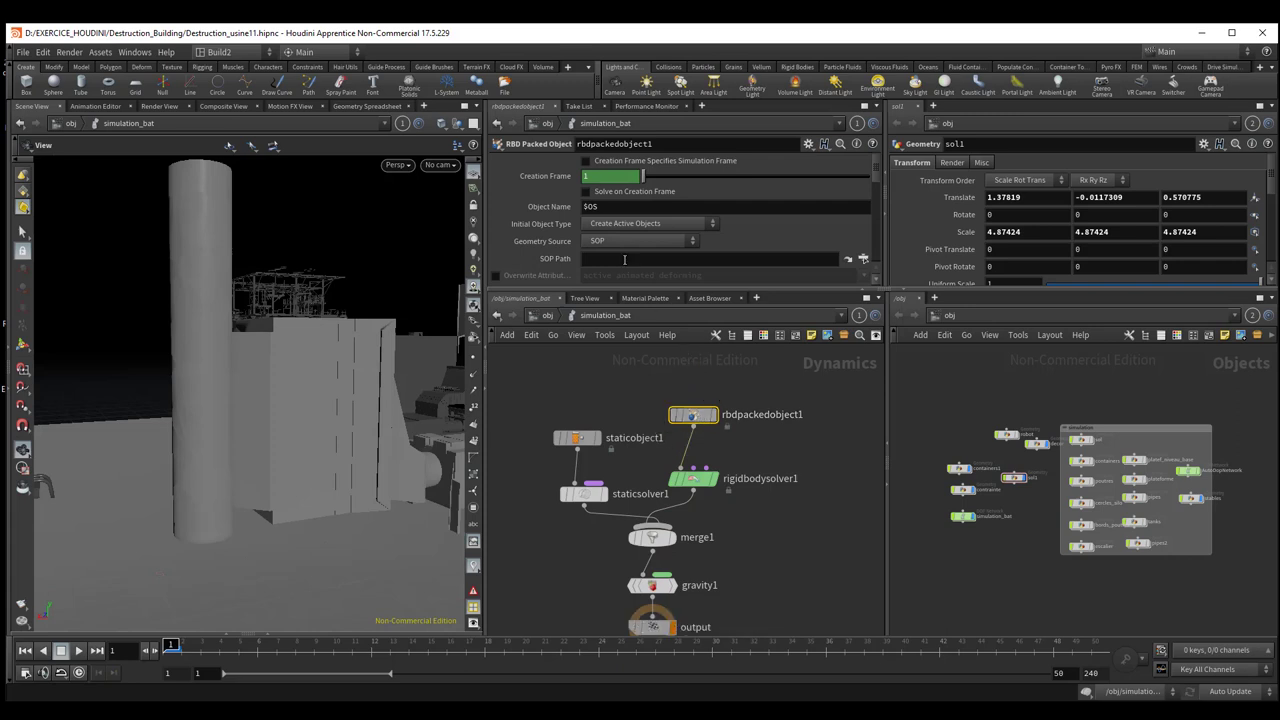
scroll(617, 244, down, 1)
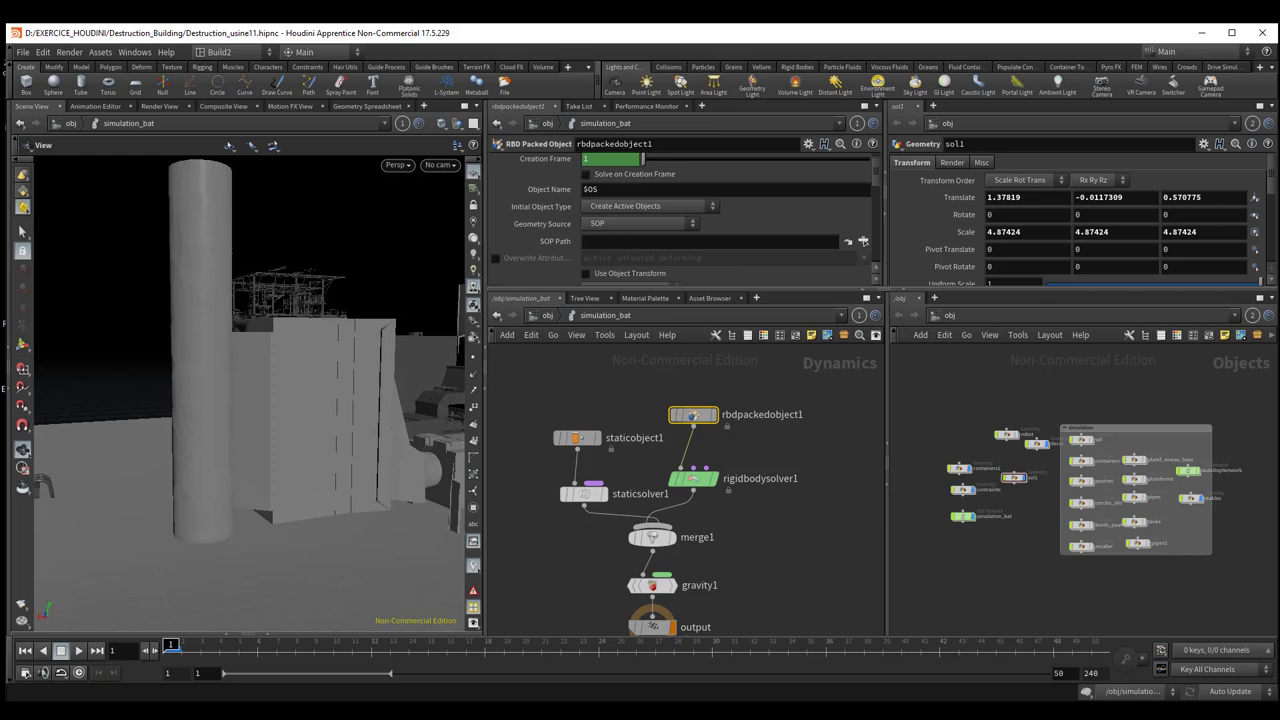
click(856, 239)
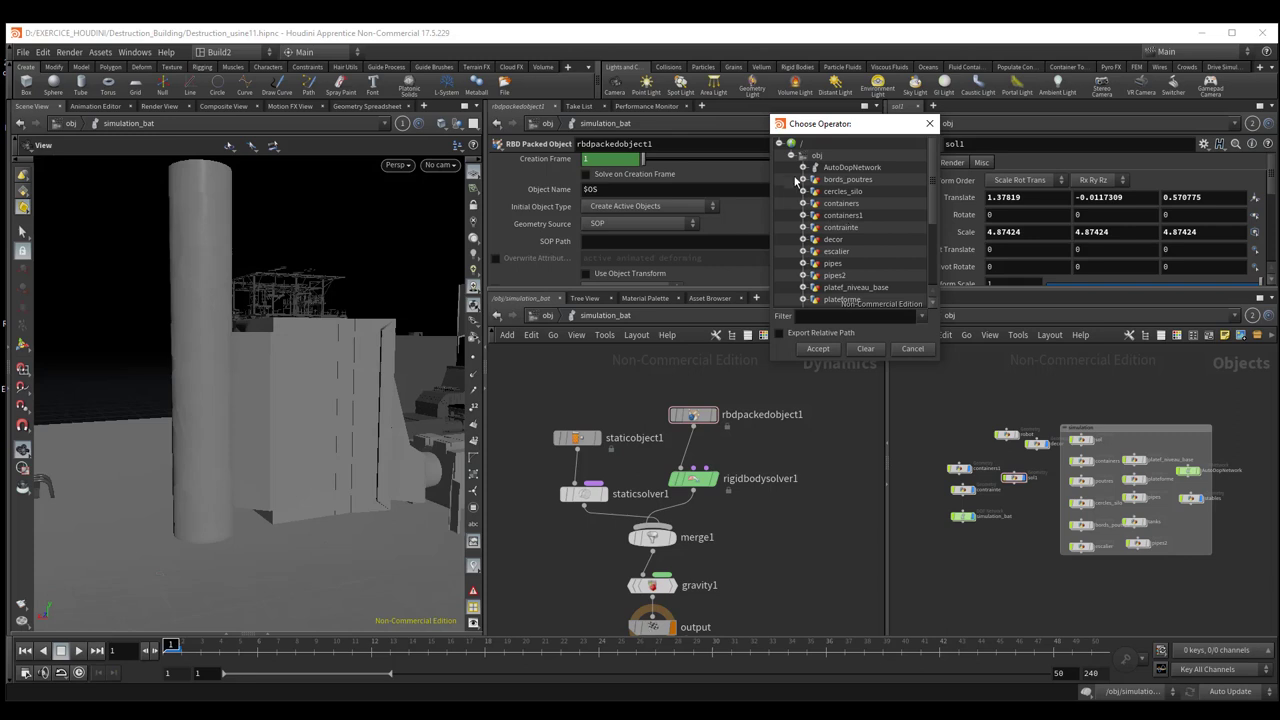
scroll(855, 277, down, 2)
click(855, 277)
scroll(855, 277, down, 1)
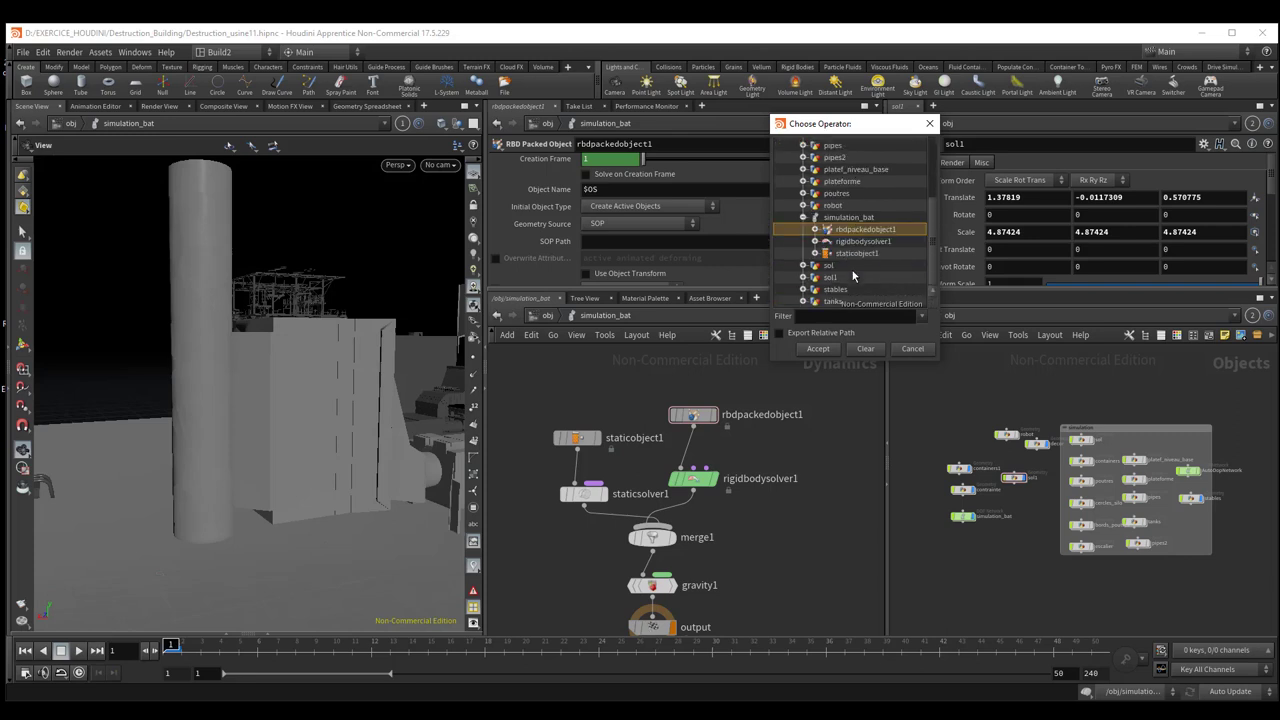
click(806, 217)
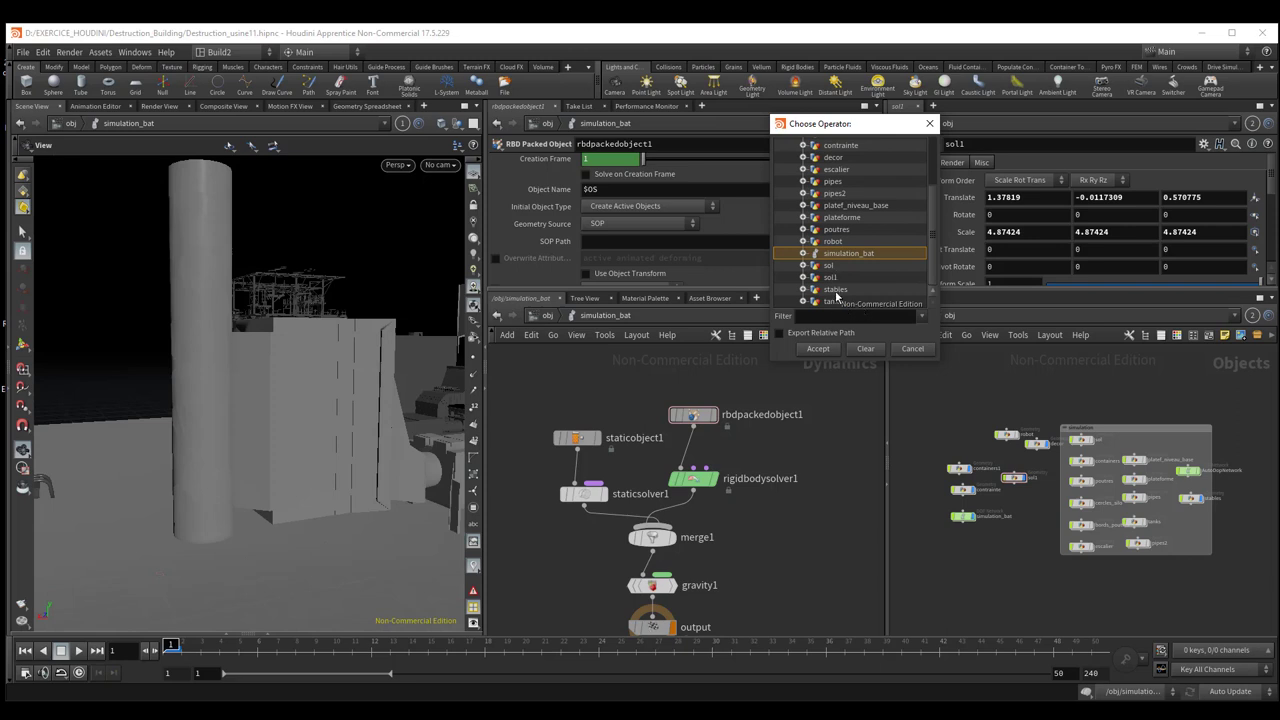
scroll(838, 293, up, 2)
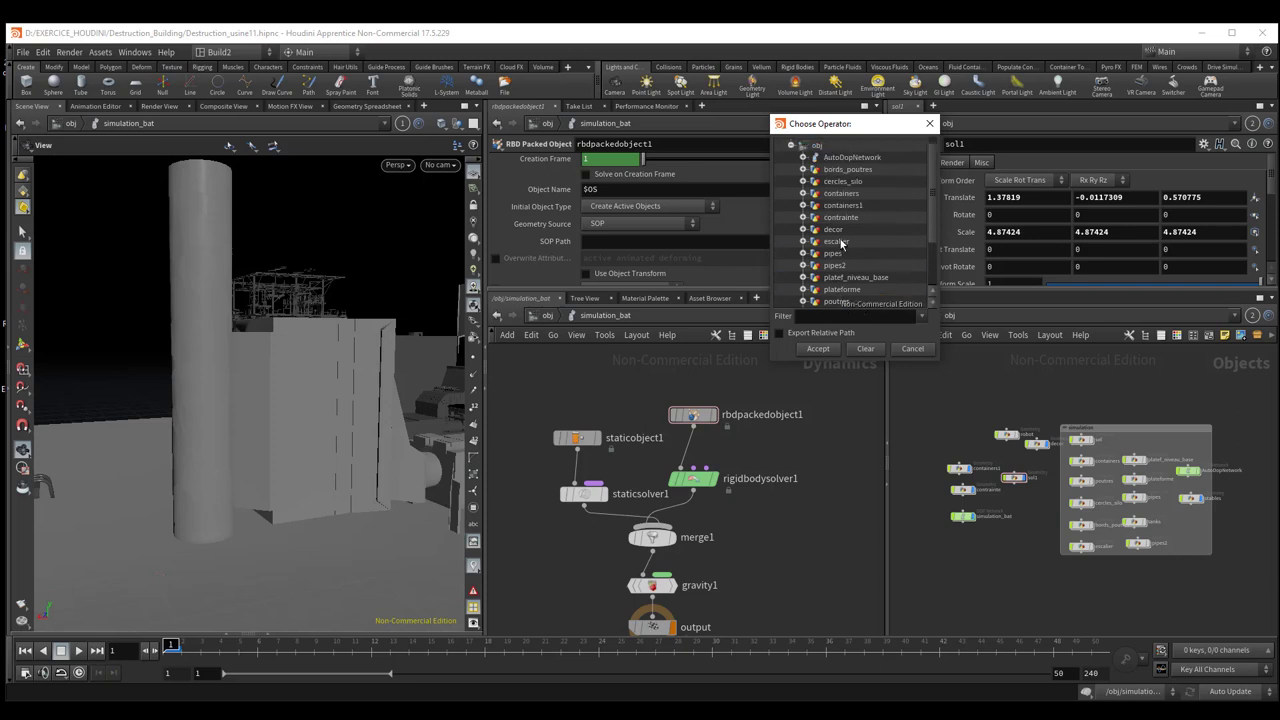
click(911, 349)
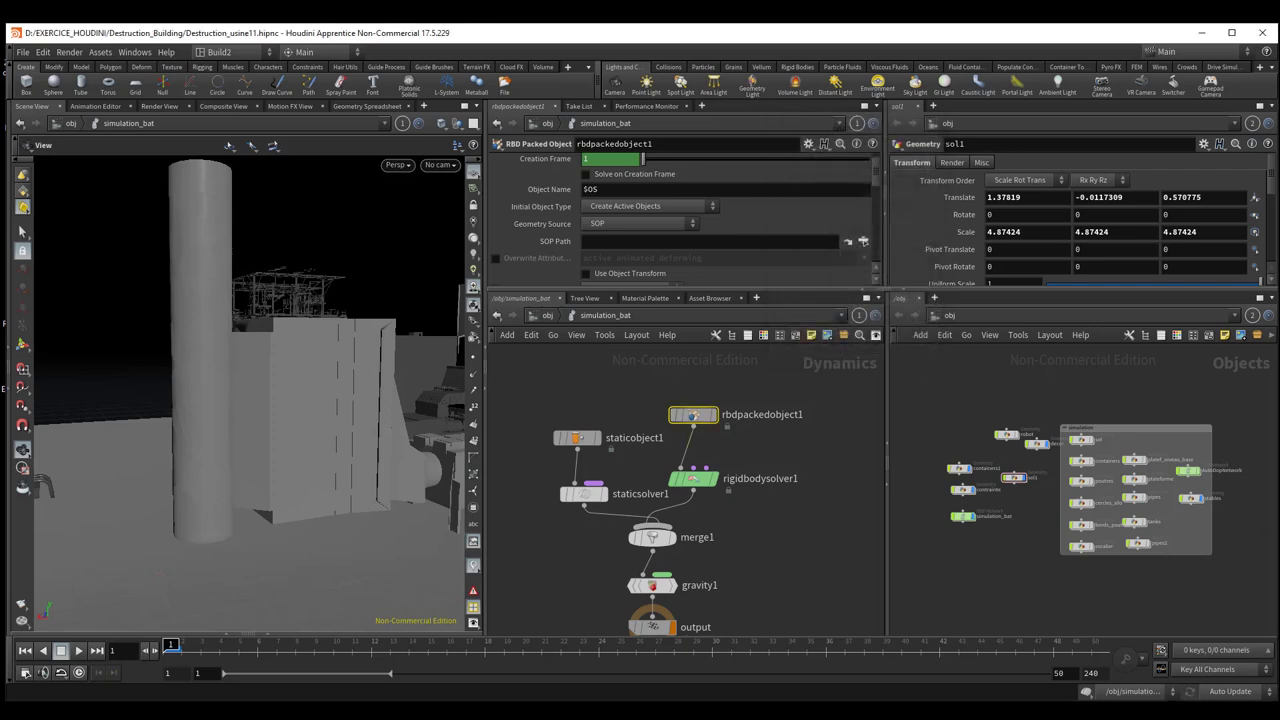
scroll(953, 473, up, 3)
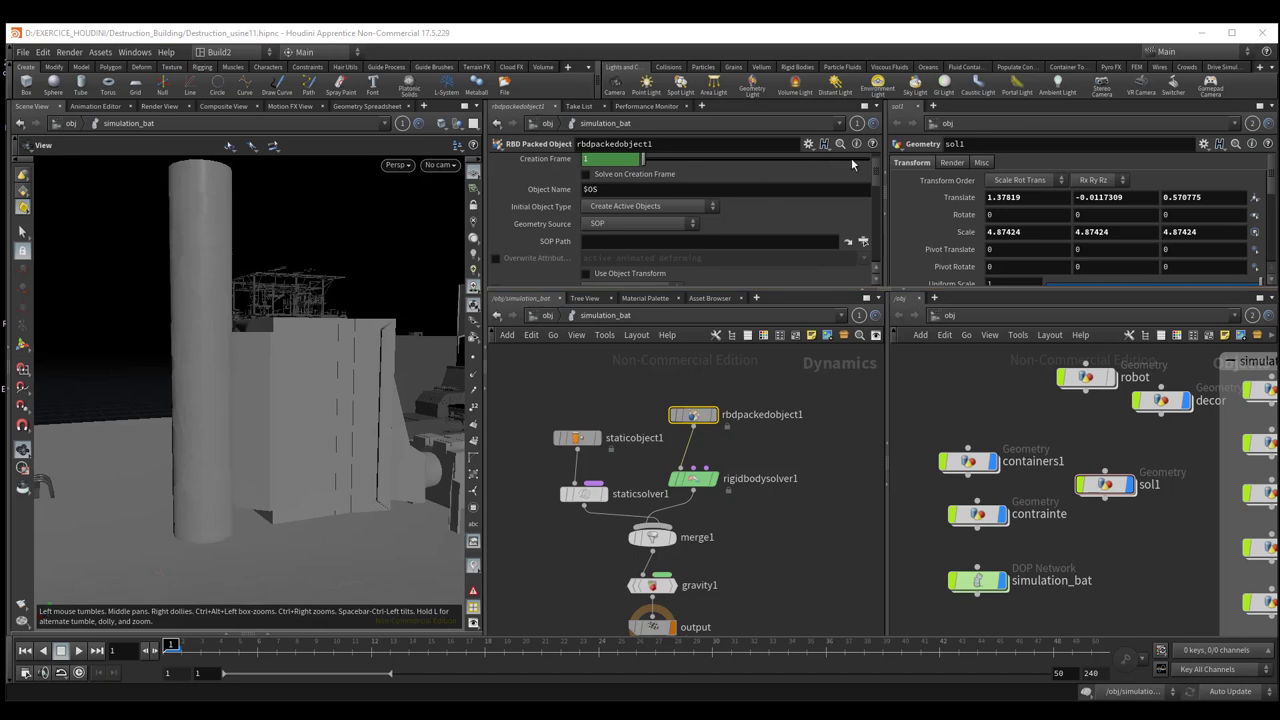
Step: Set rbdpackedobject1's SOP Path to /obj/containers1/output_usine
click(863, 242)
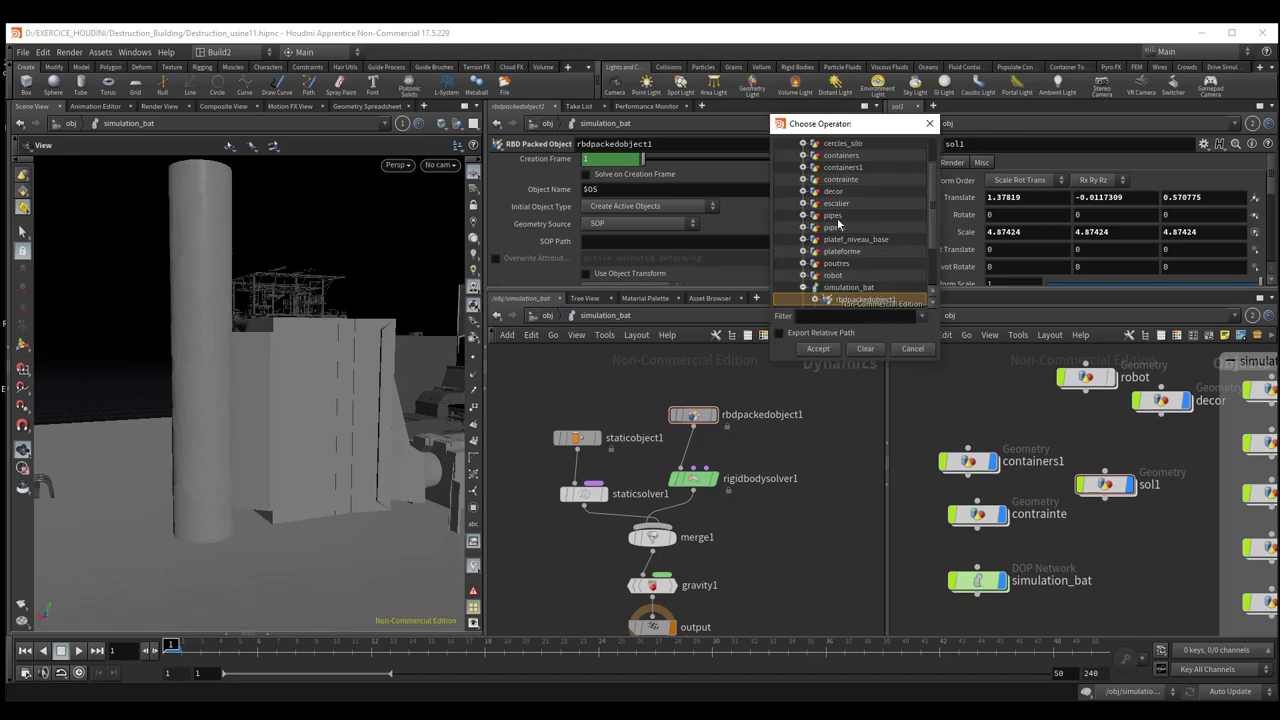
click(845, 167)
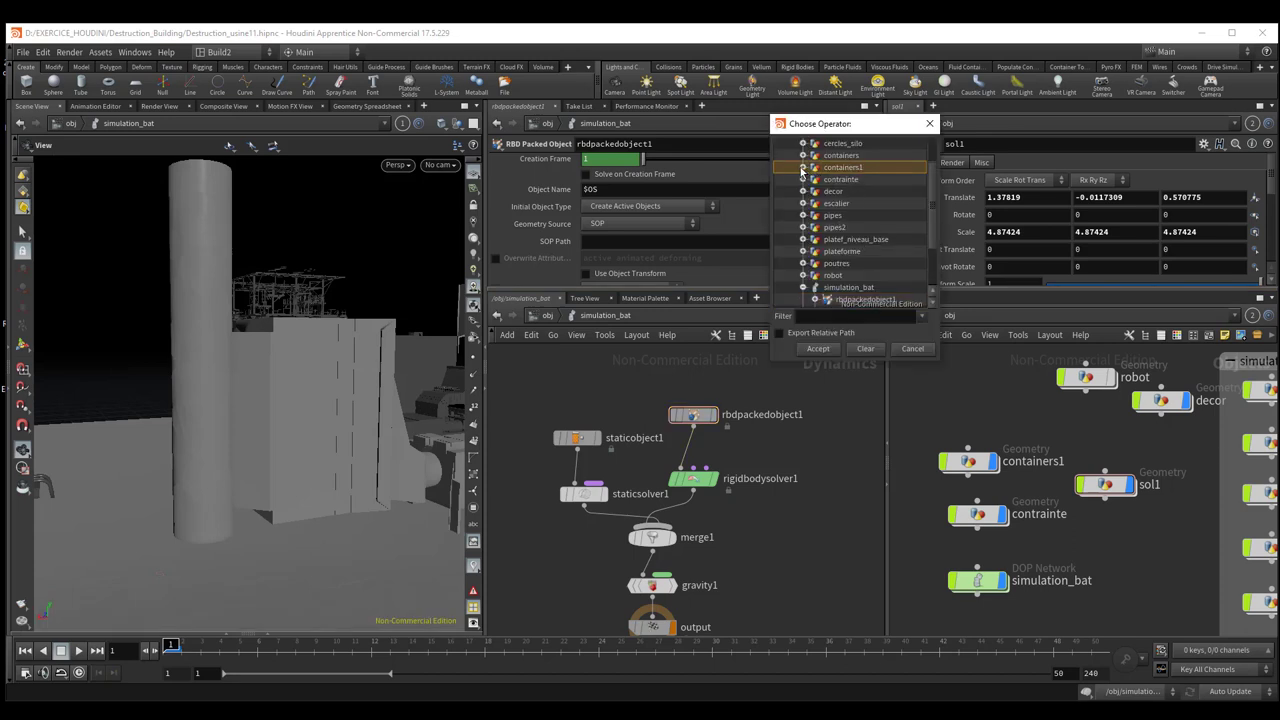
click(802, 169)
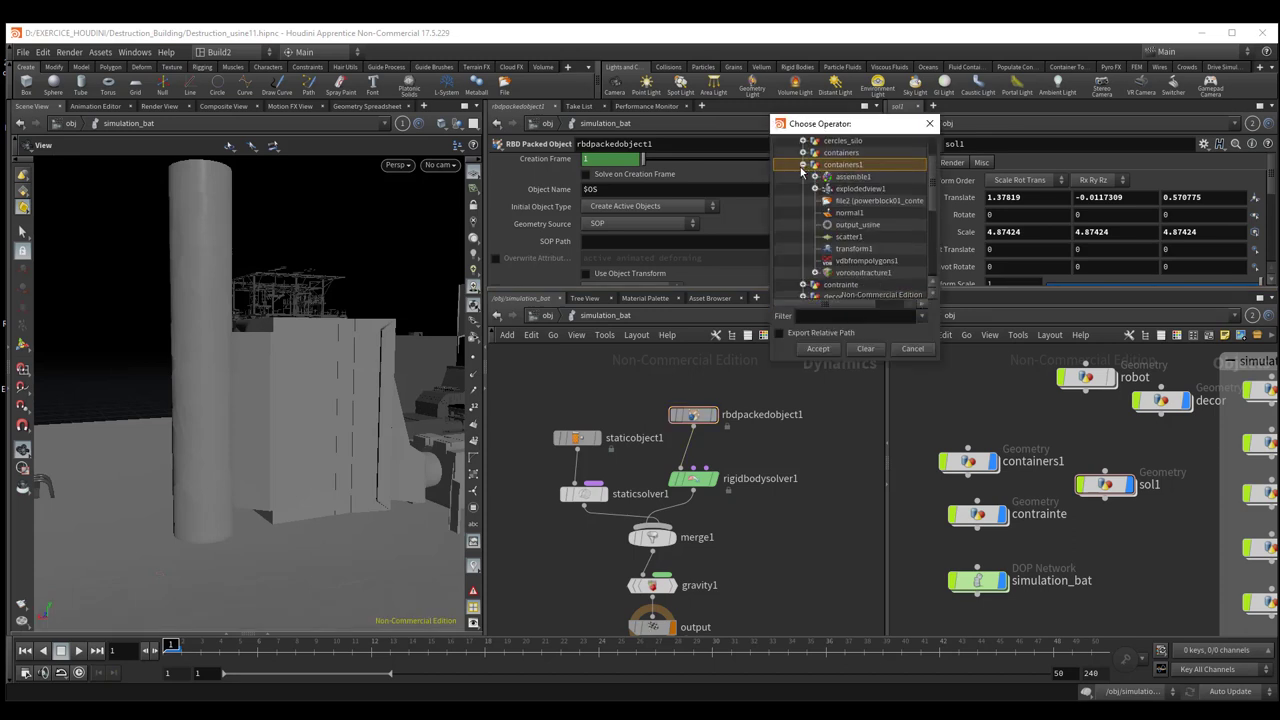
click(860, 226)
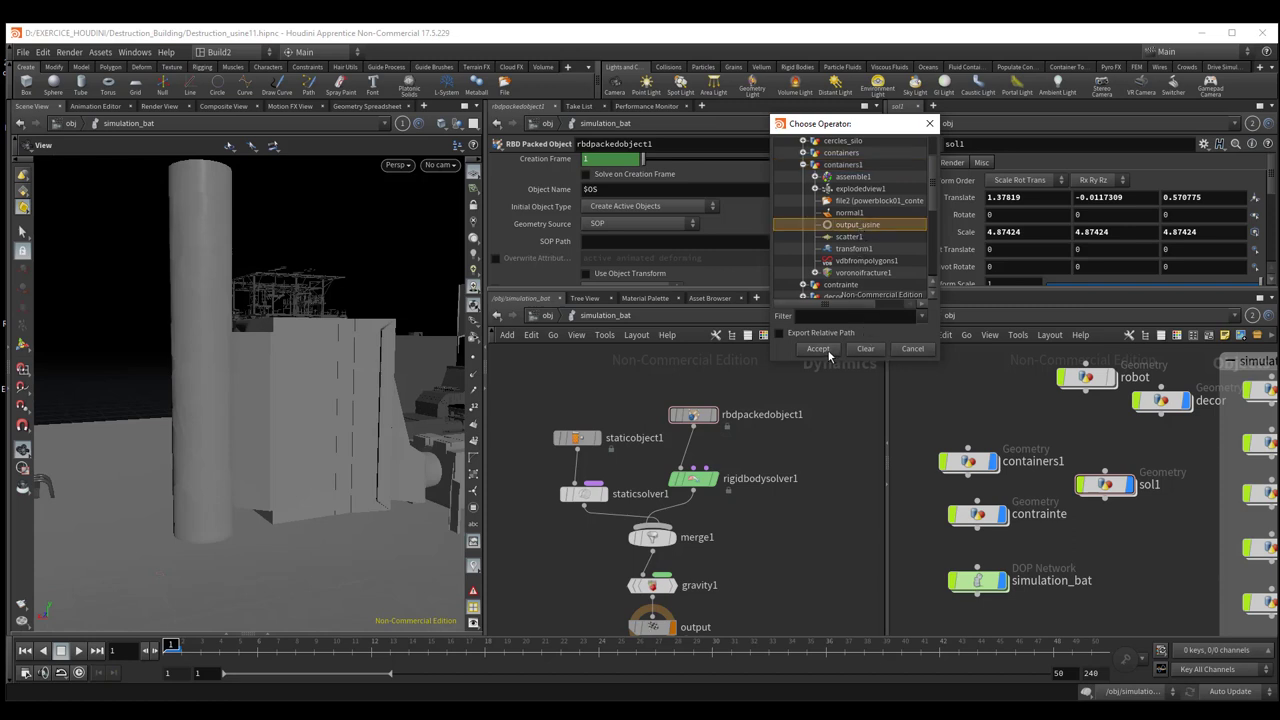
click(818, 349)
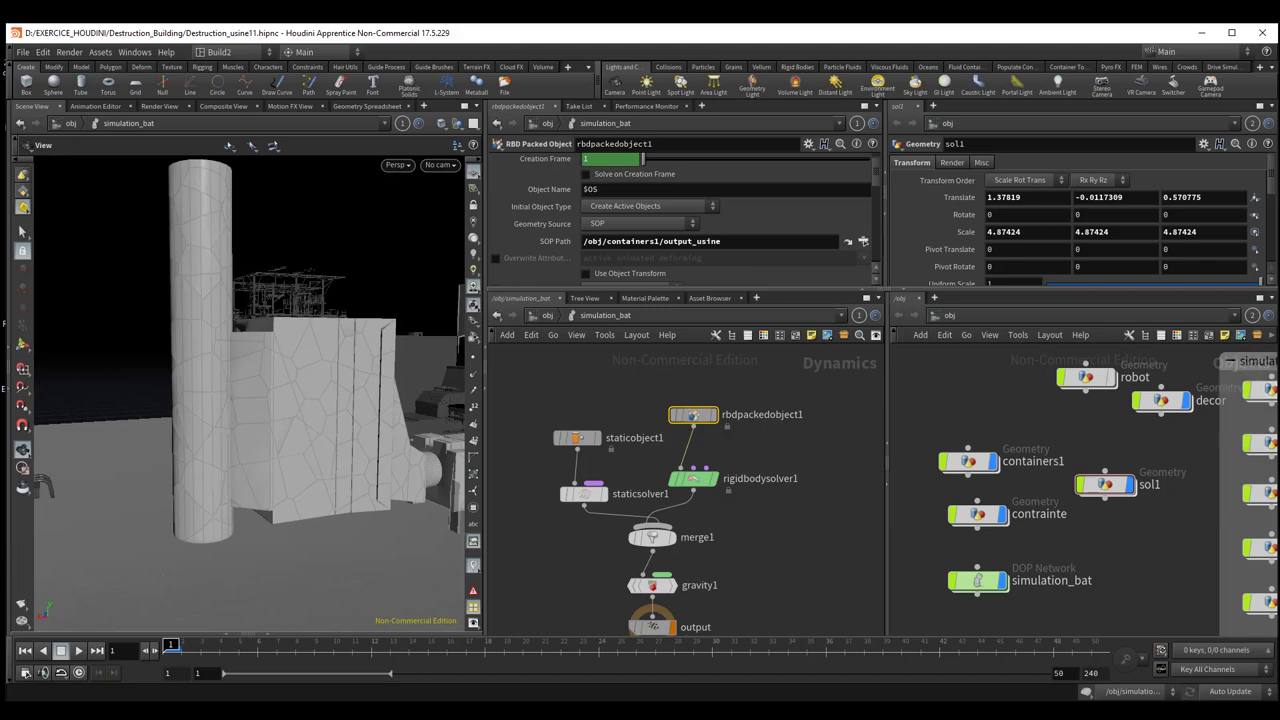
Step: Point staticobject1's SOP Path to /obj/sol1 so the ground acts as collider
drag(583, 441, 577, 424)
click(577, 424)
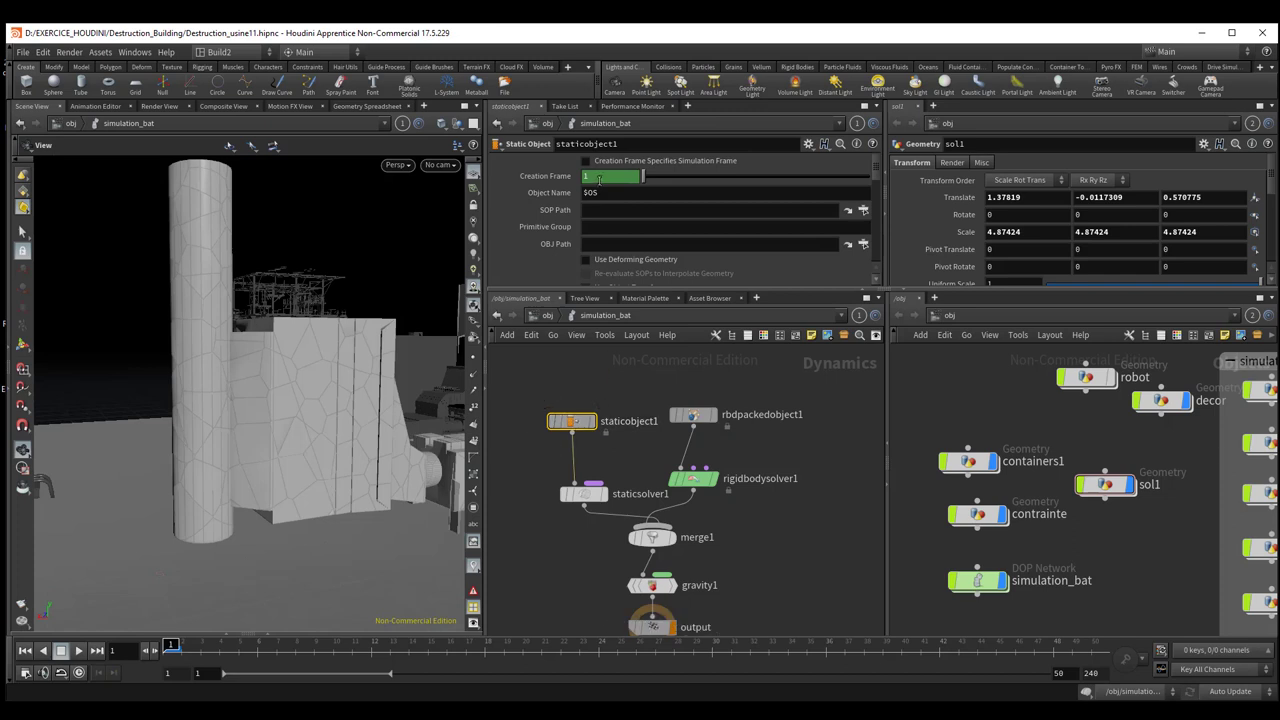
click(863, 210)
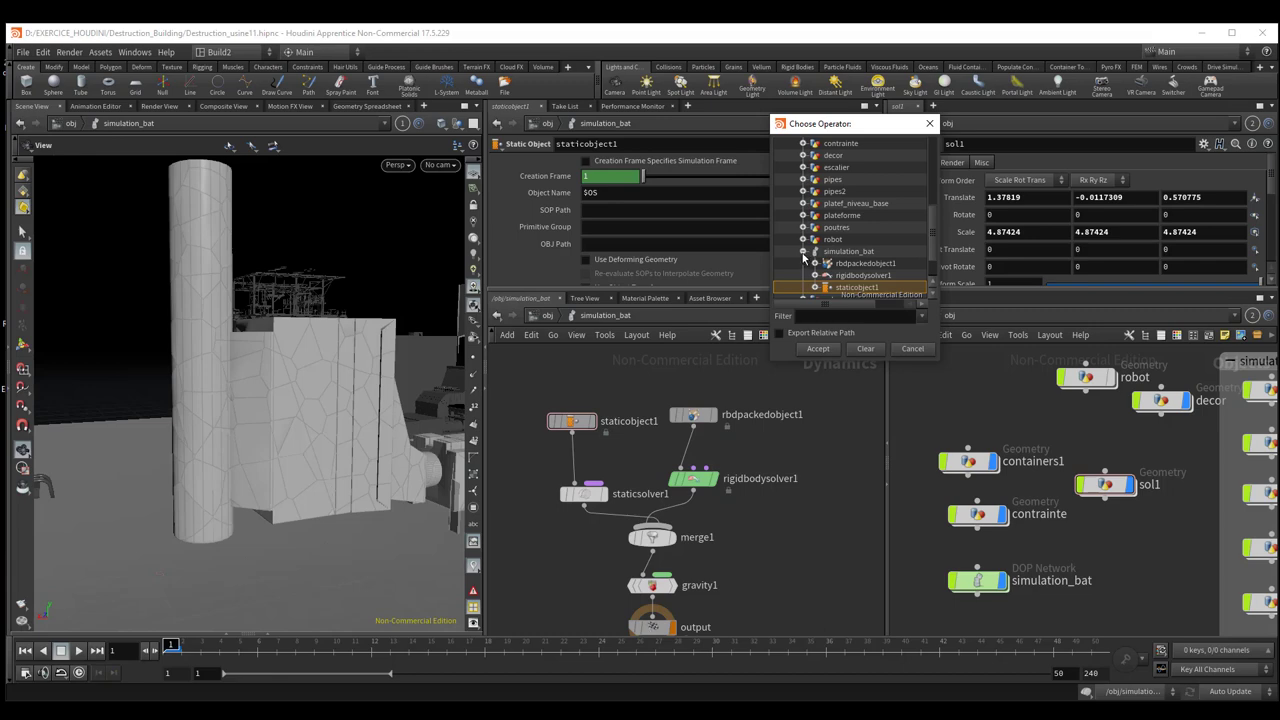
click(803, 252)
double_click(826, 282)
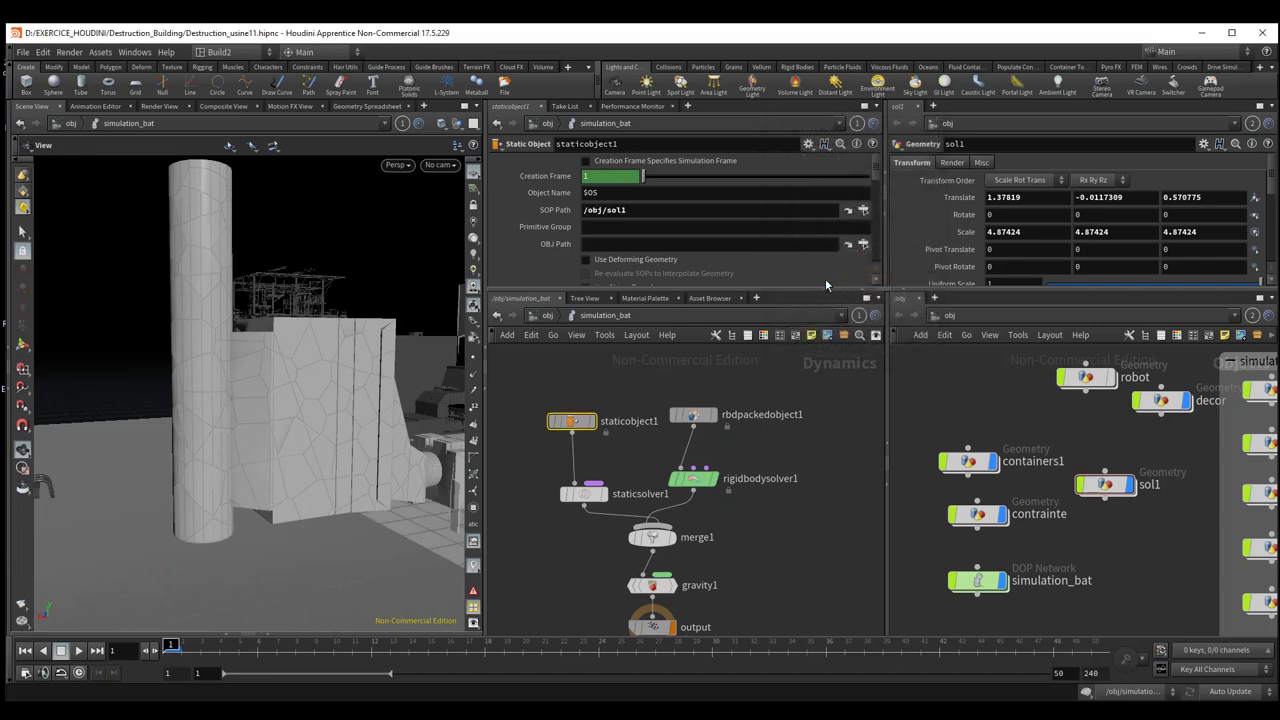
click(862, 212)
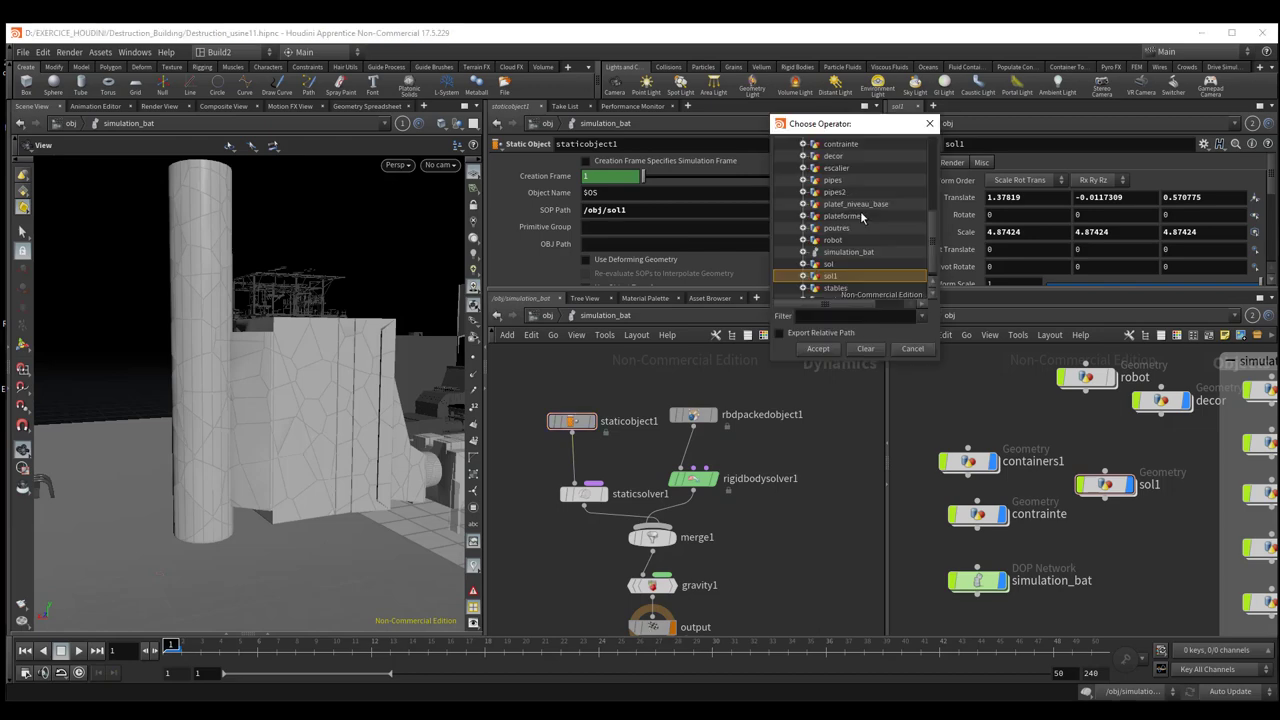
click(803, 277)
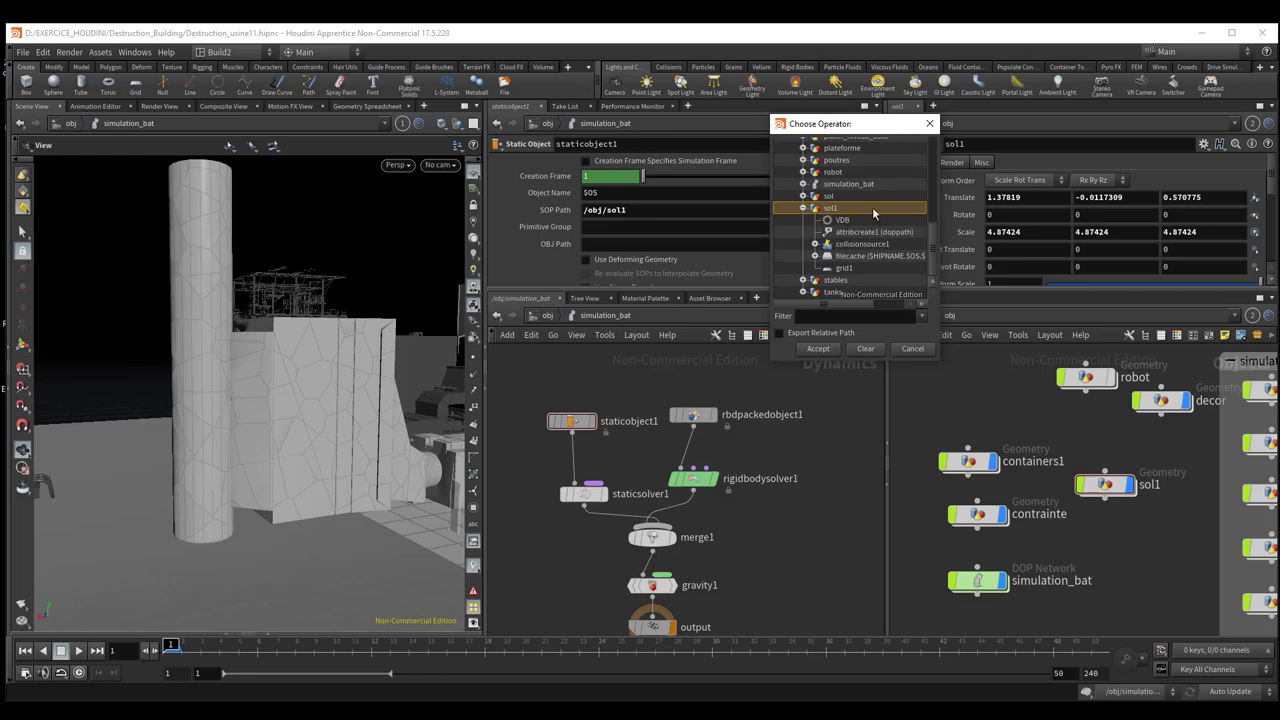
click(929, 123)
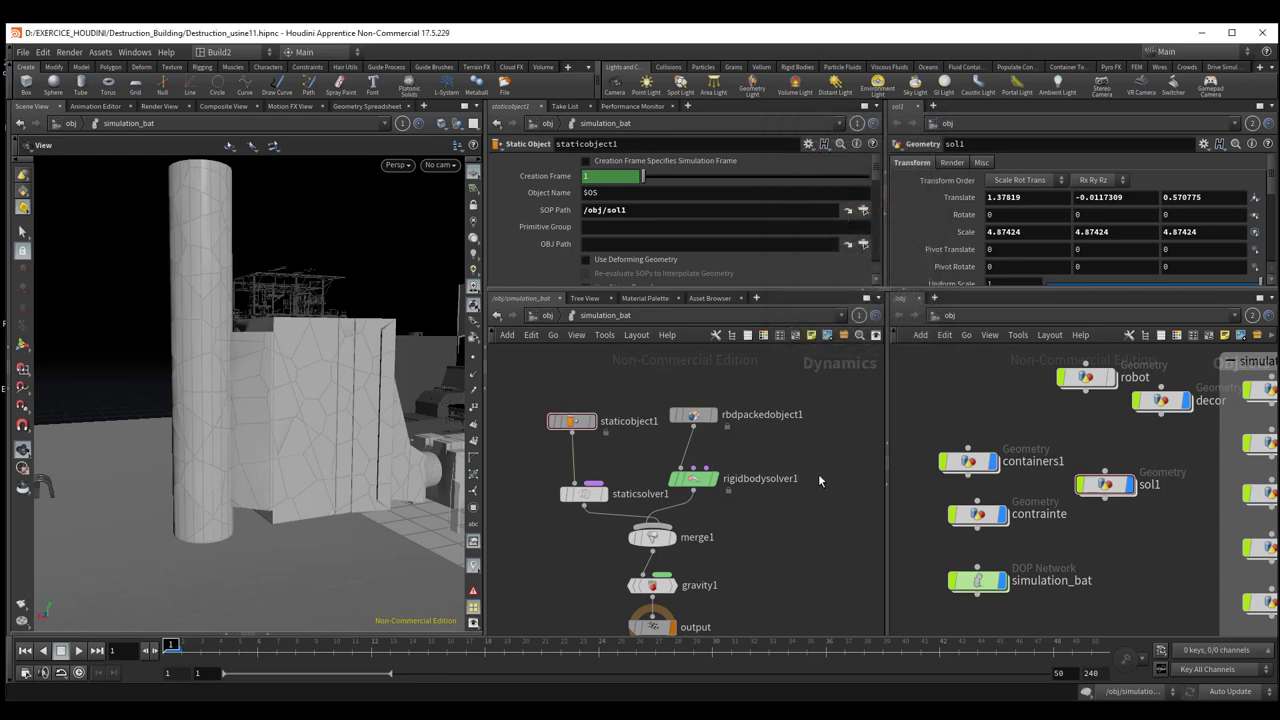
Step: Name rbdpackedobject1 'usine', then go back up to /obj
middle_drag(650, 500, 660, 474)
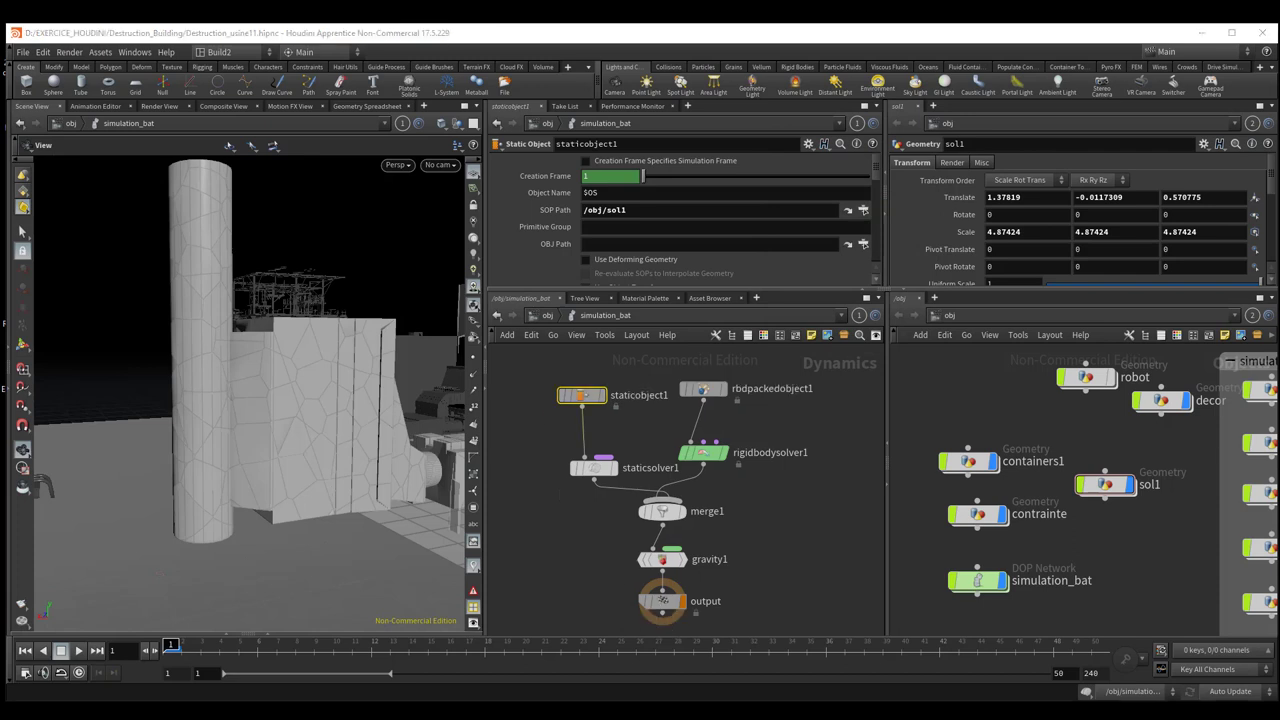
click(703, 389)
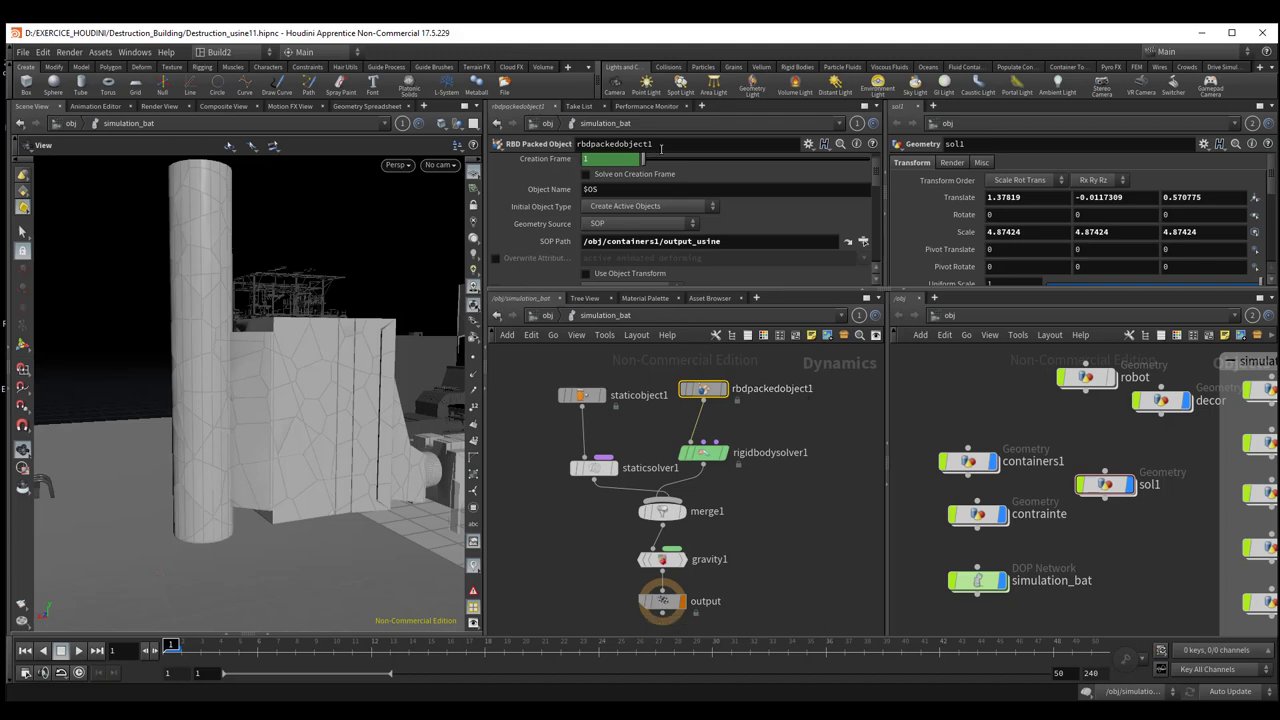
drag(650, 144, 570, 144)
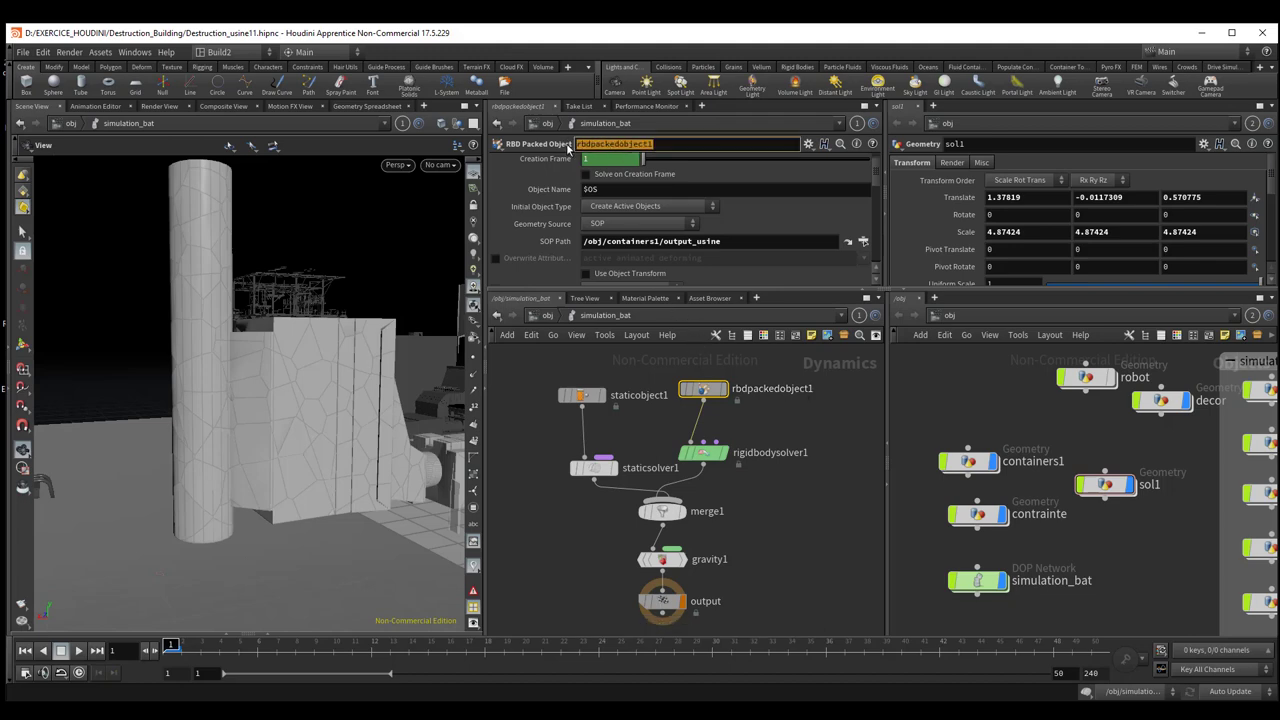
text(usine)
key(Return)
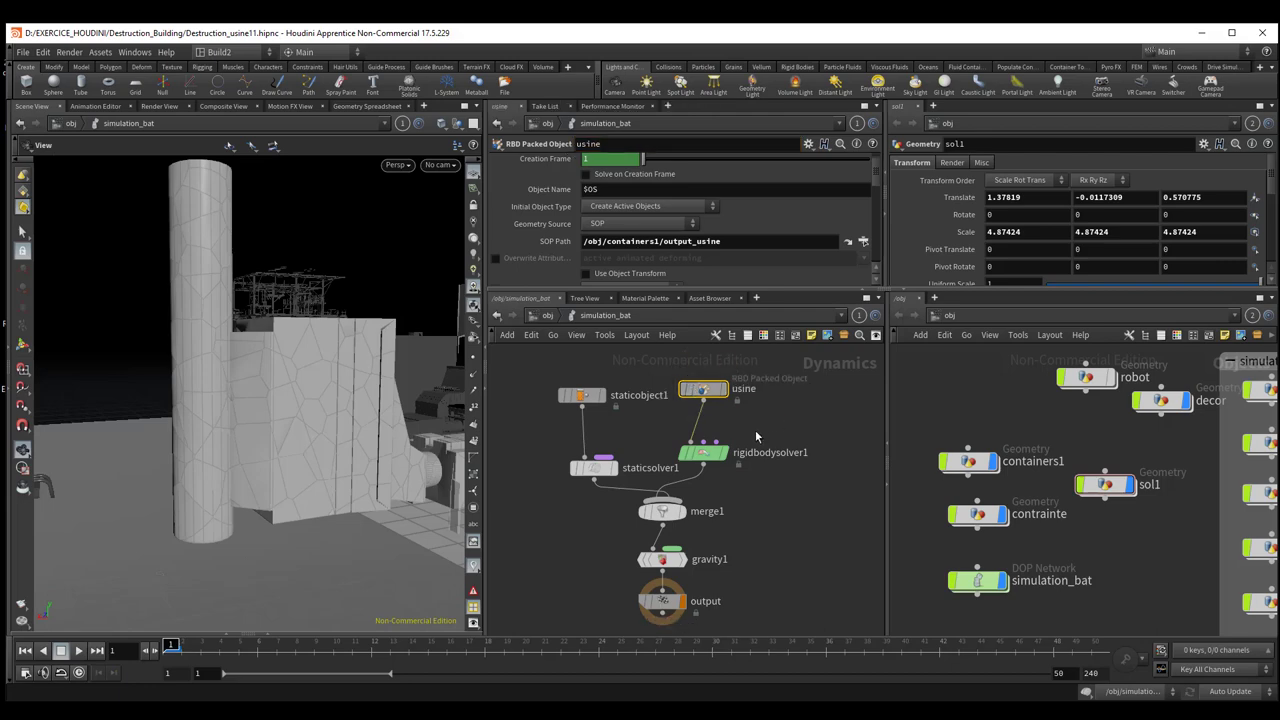
click(548, 318)
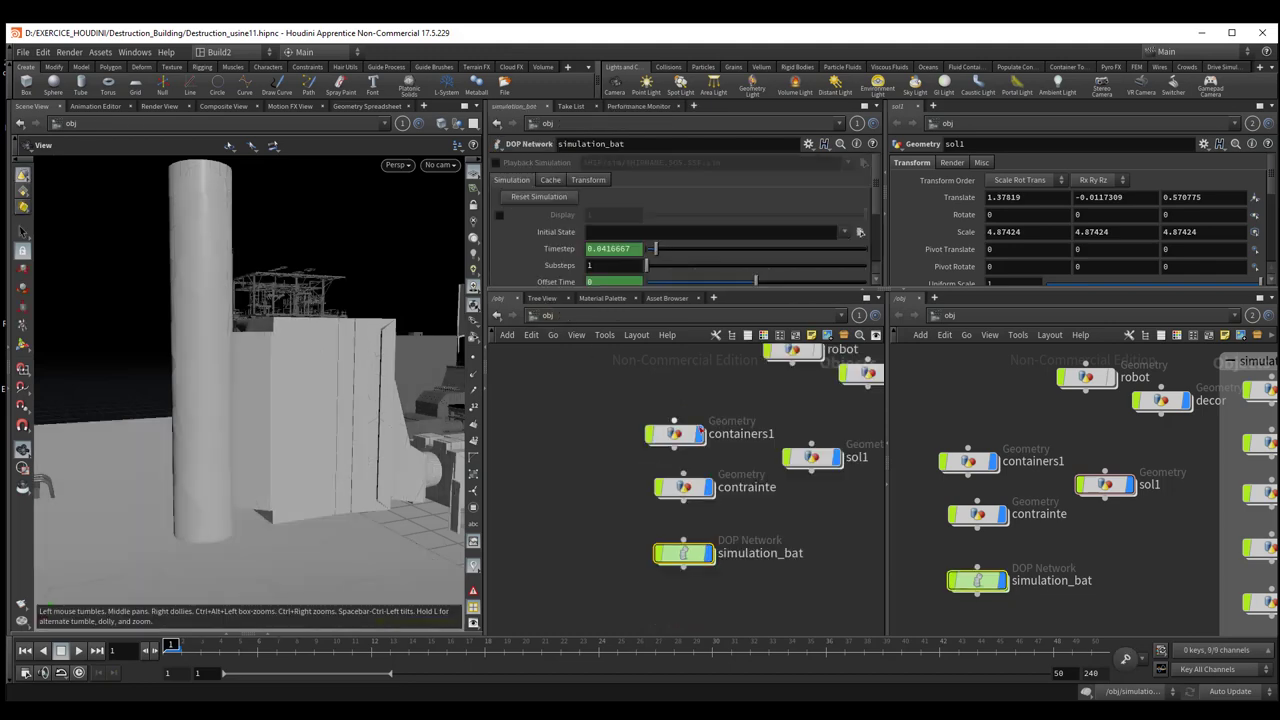
Step: Group containers1, sol1, contrainte and simulation_bat compactly, then enter contrainte
middle_drag(711, 535, 697, 505)
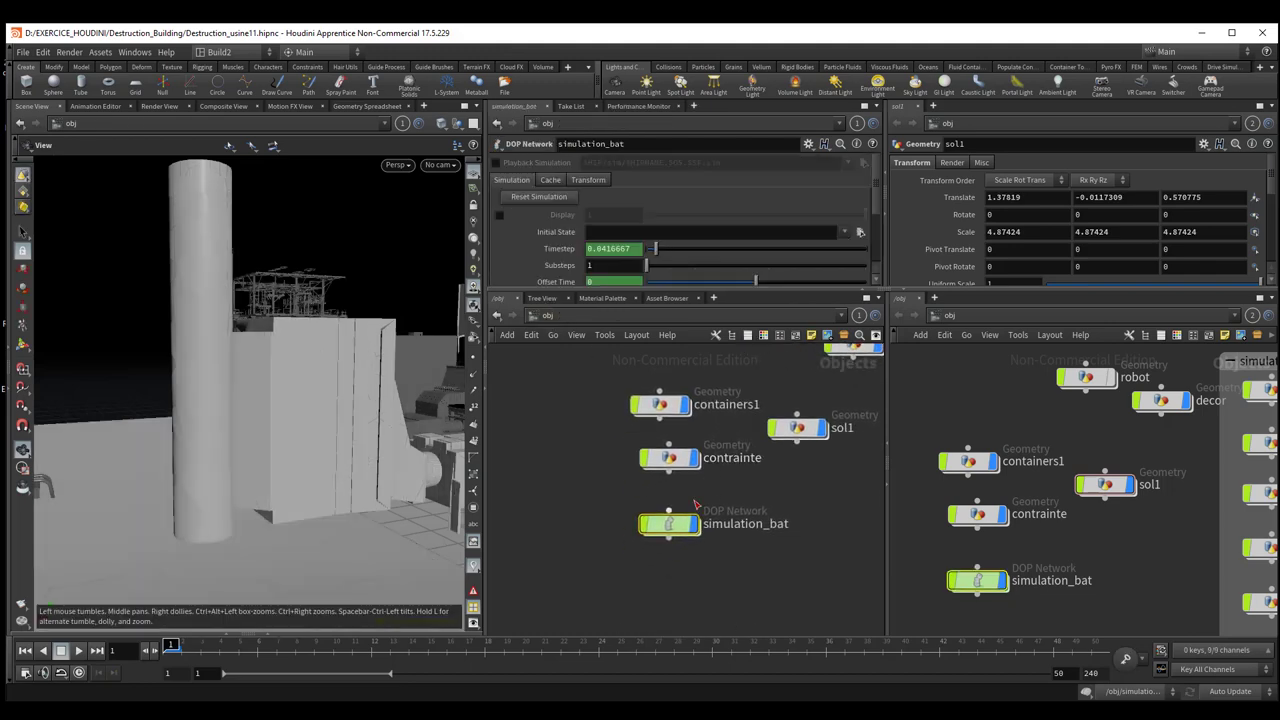
mouse_move(674, 433)
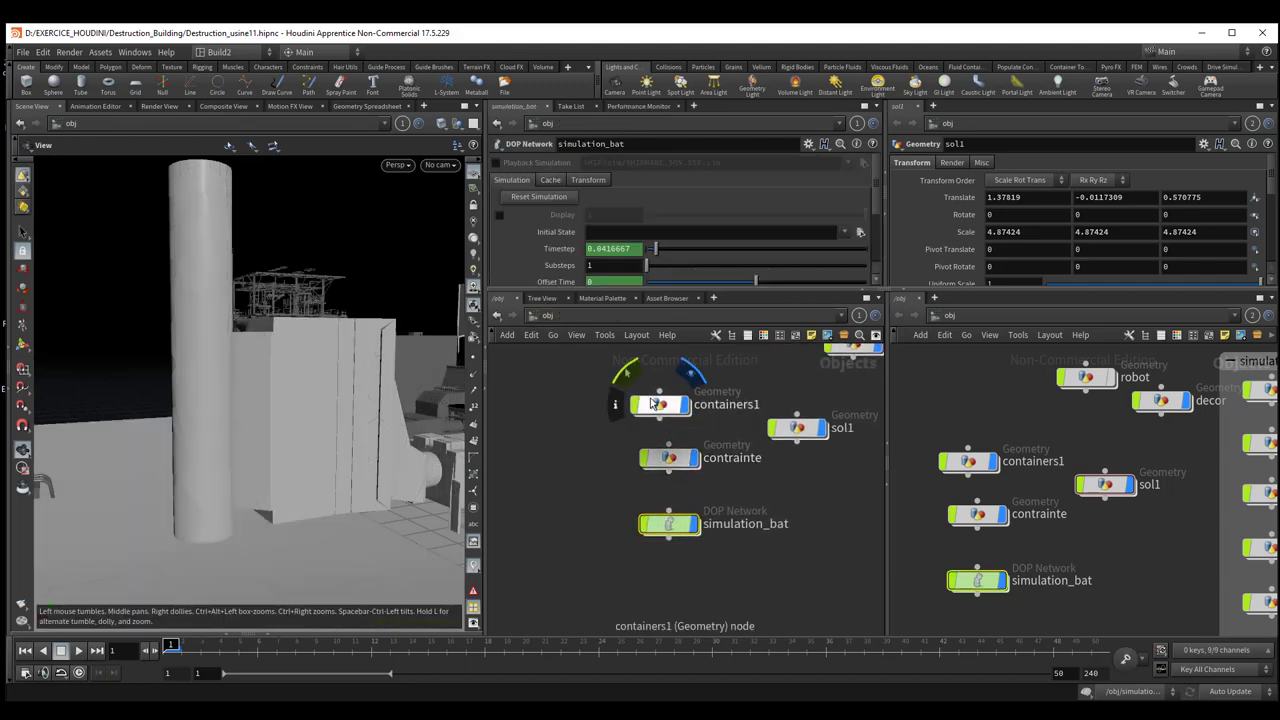
drag(652, 403, 563, 388)
drag(795, 433, 712, 396)
drag(668, 459, 711, 449)
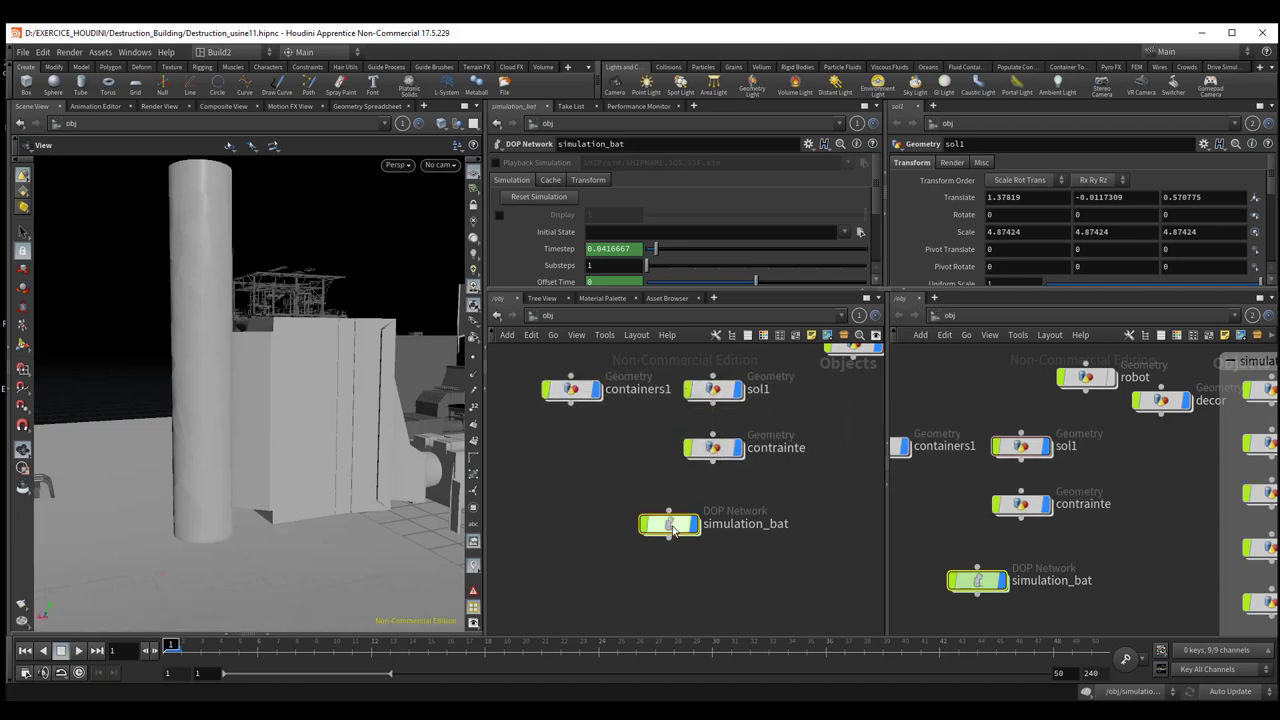
drag(672, 530, 574, 453)
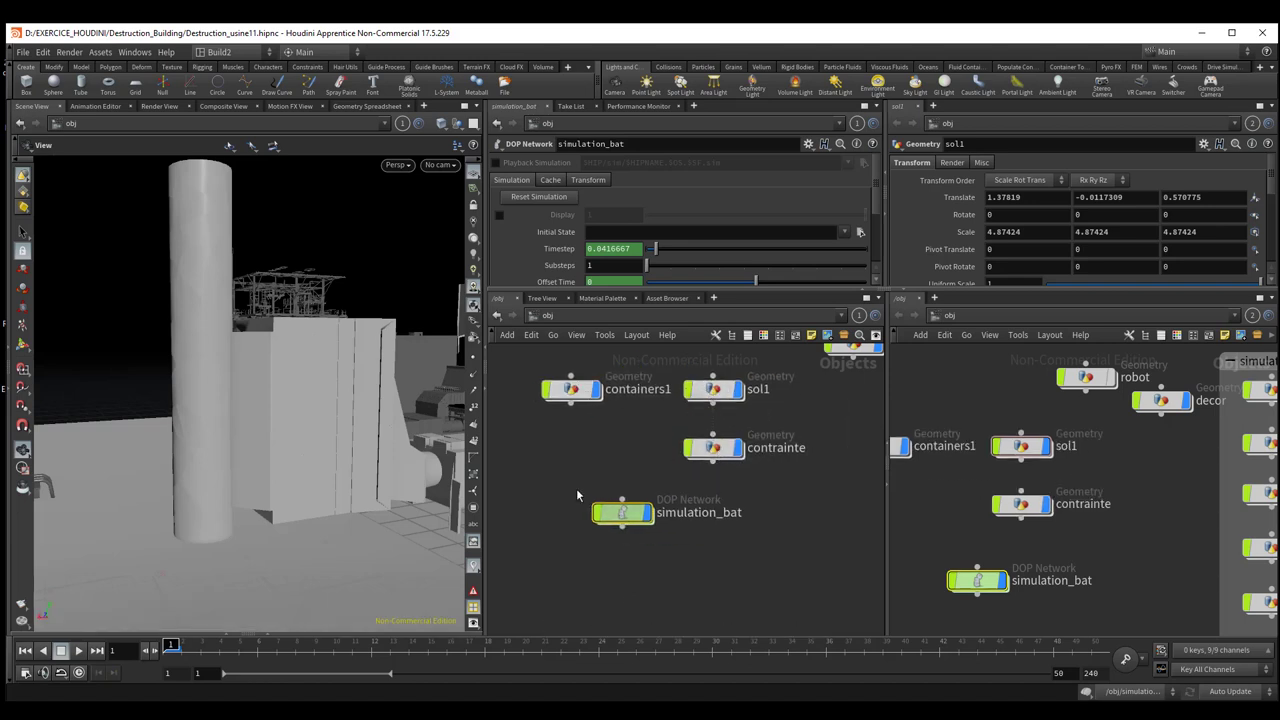
click(716, 452)
double_click(716, 452)
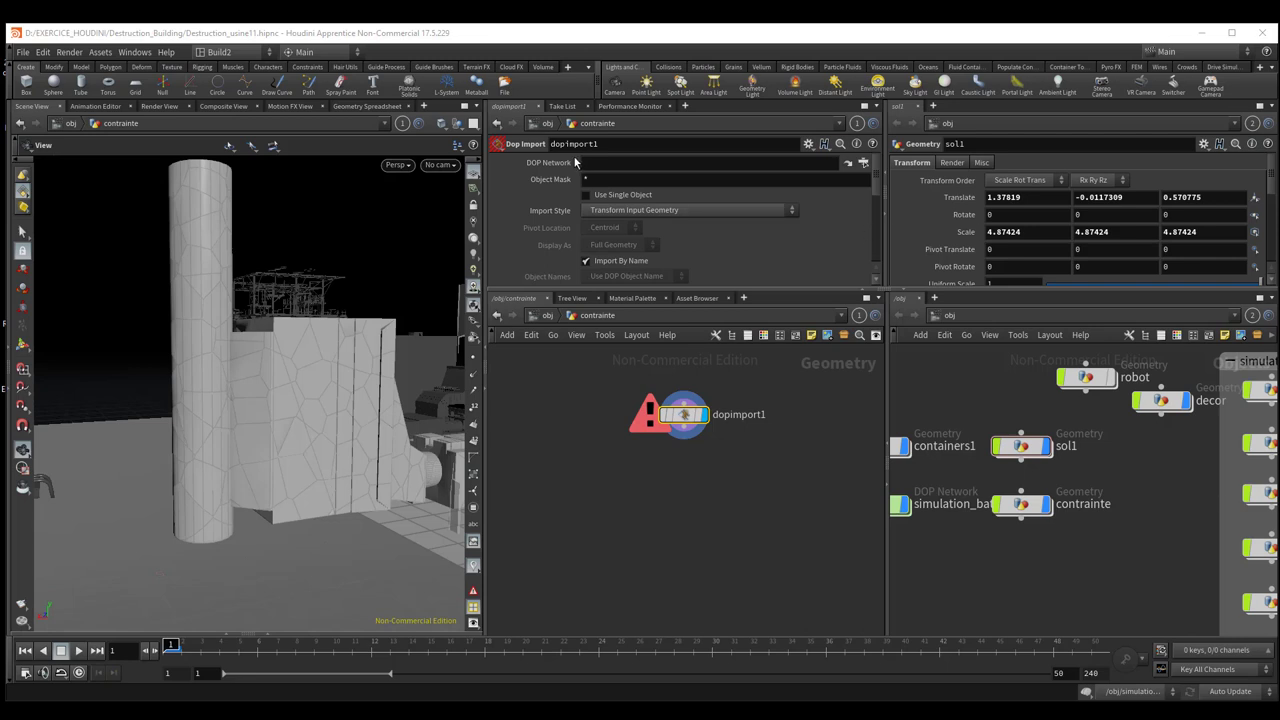
Step: Set dopimport1's DOP Network to /obj/simulation_bat and its Object Mask to usine
click(864, 162)
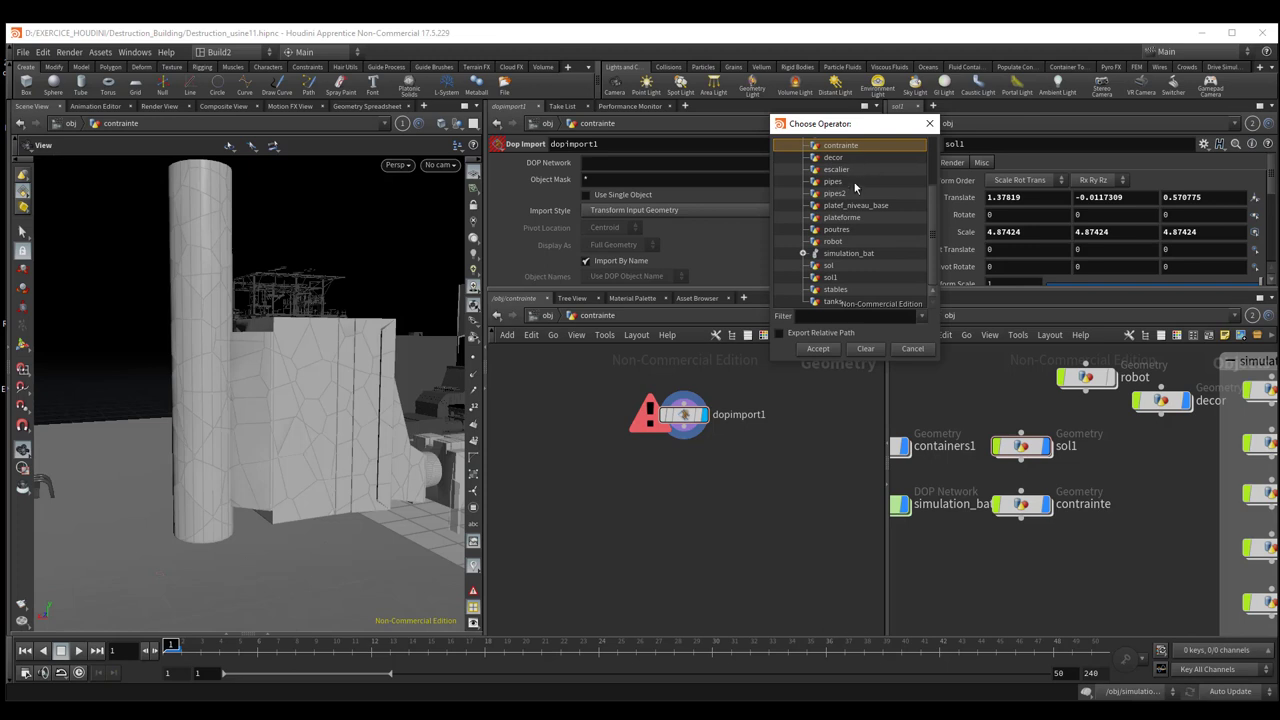
click(838, 256)
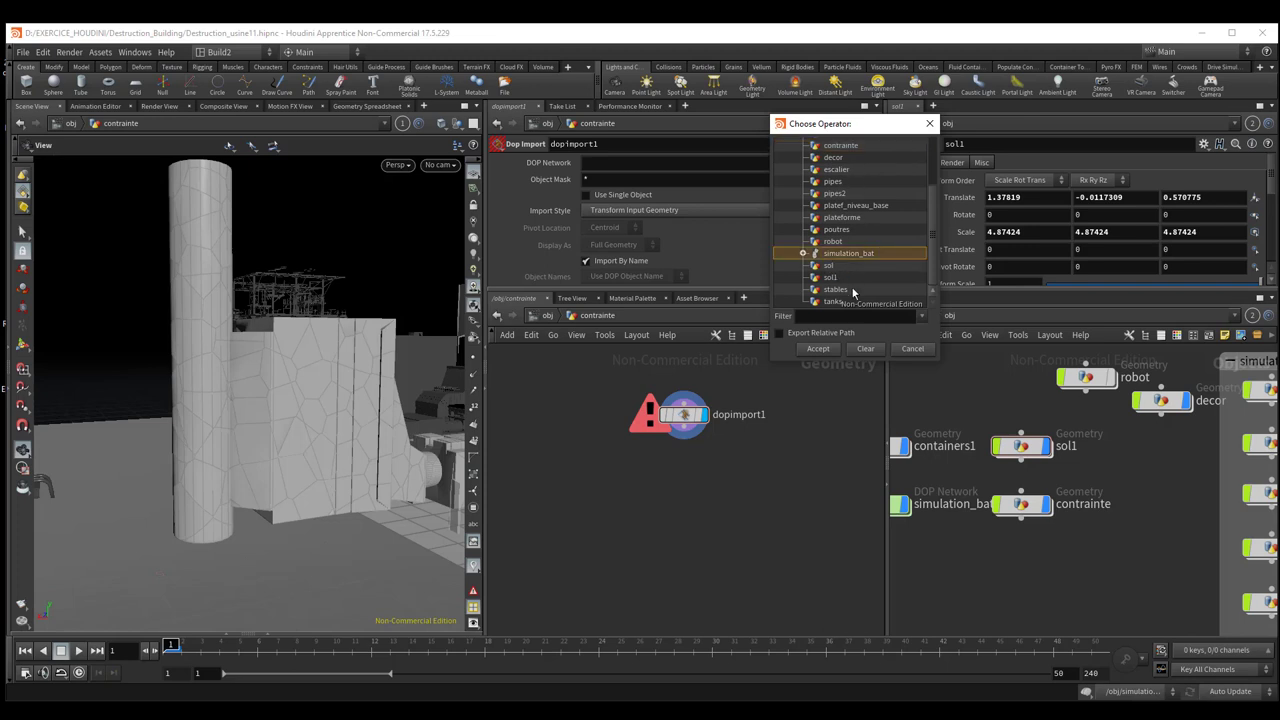
click(818, 348)
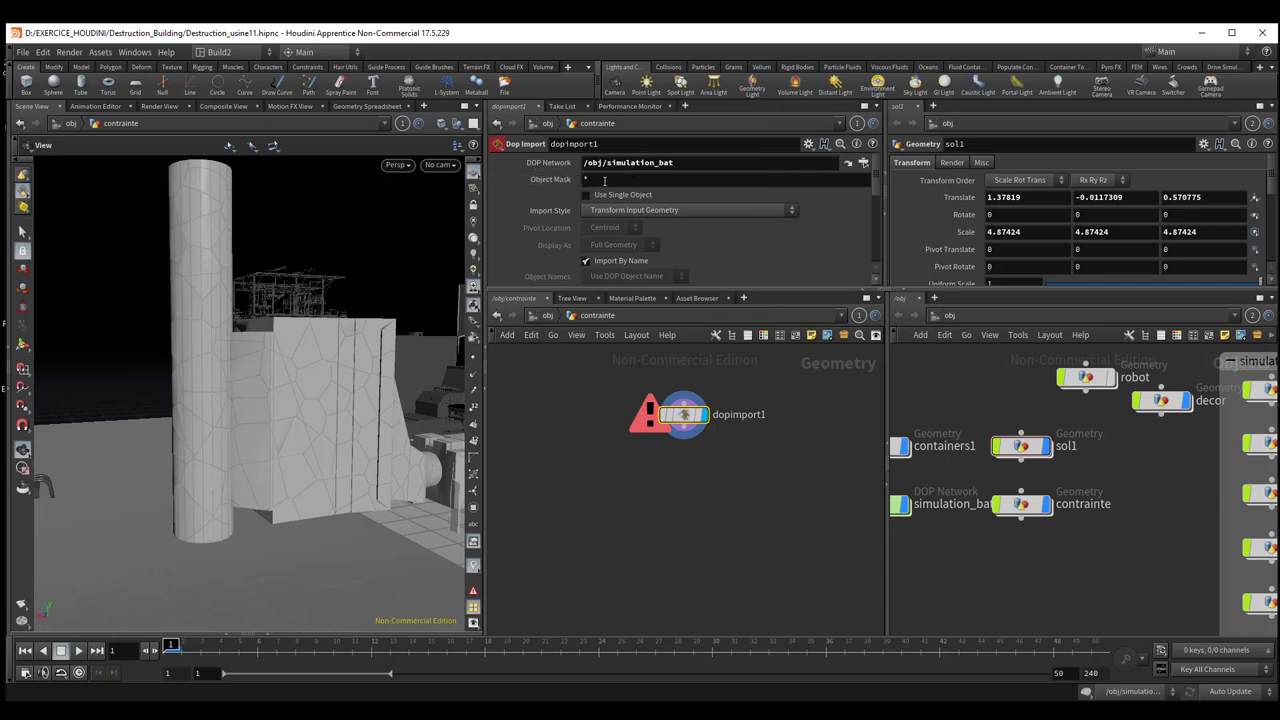
key(BackSpace)
text(us)
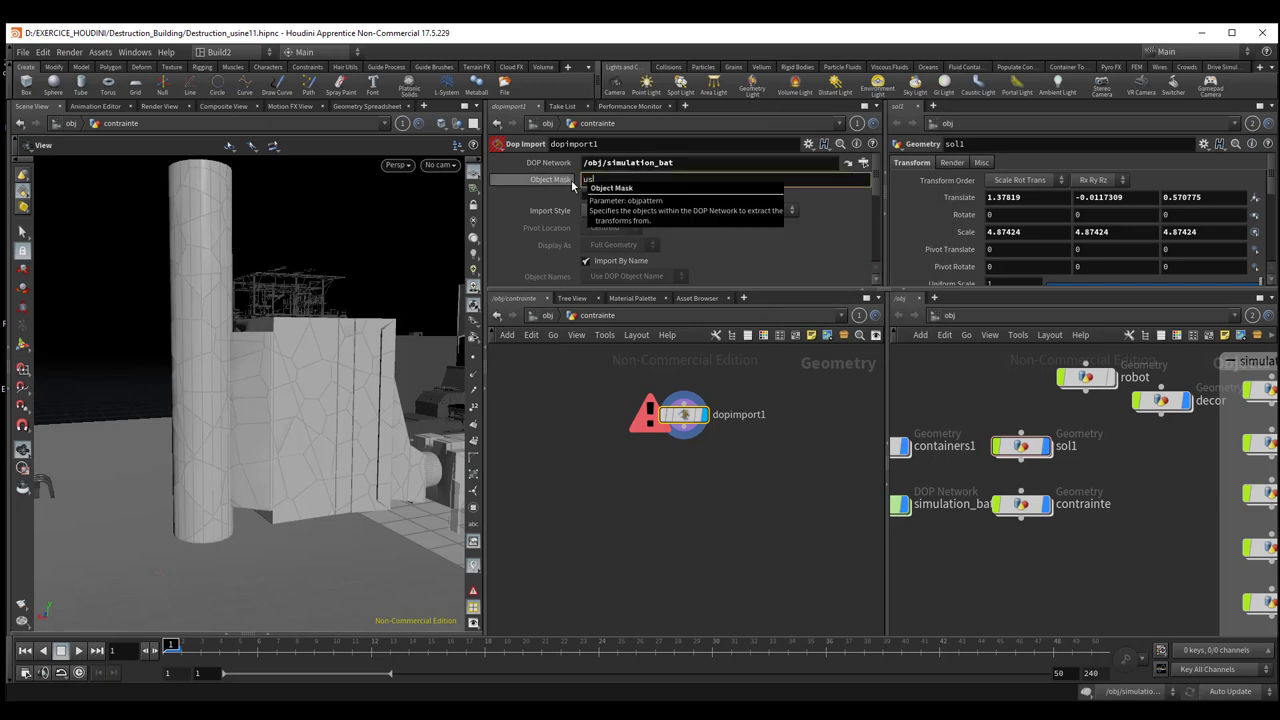
text(ine)
key(Return)
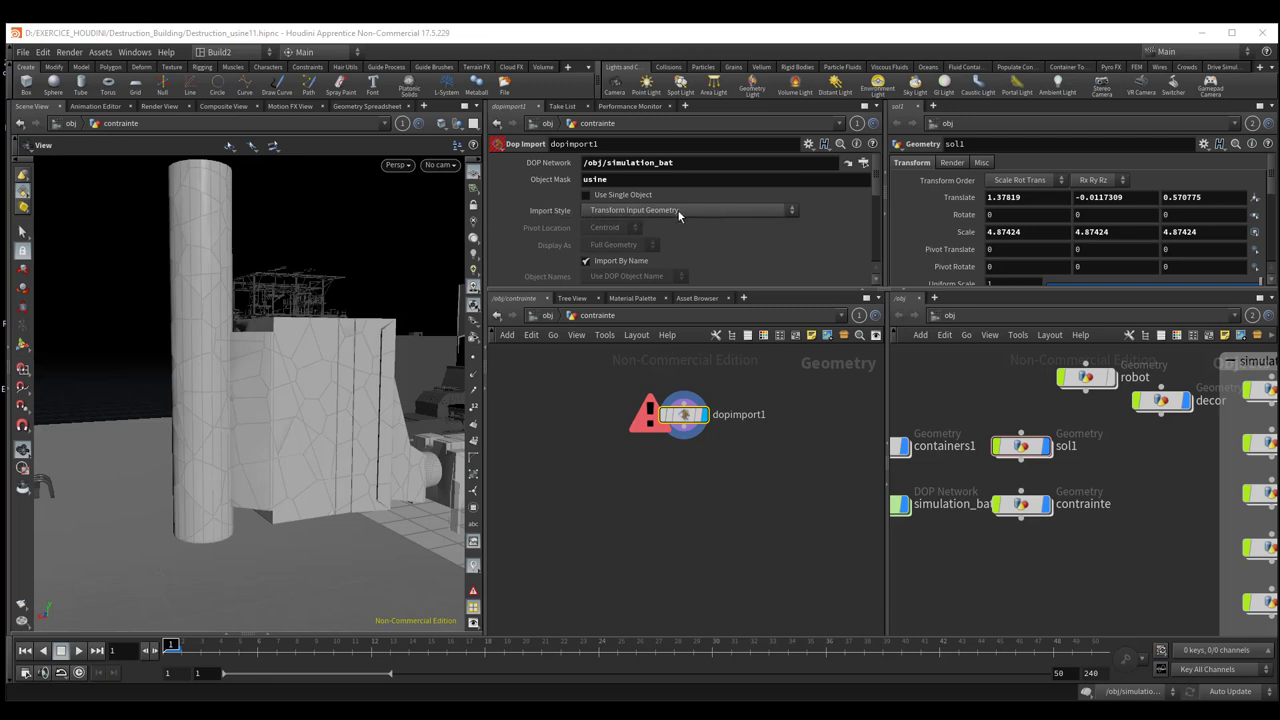
Step: Set dopimport1 to Fetch Unpacked Geometry from DOP Network and enable Add DOP Object Name Attribute
click(679, 213)
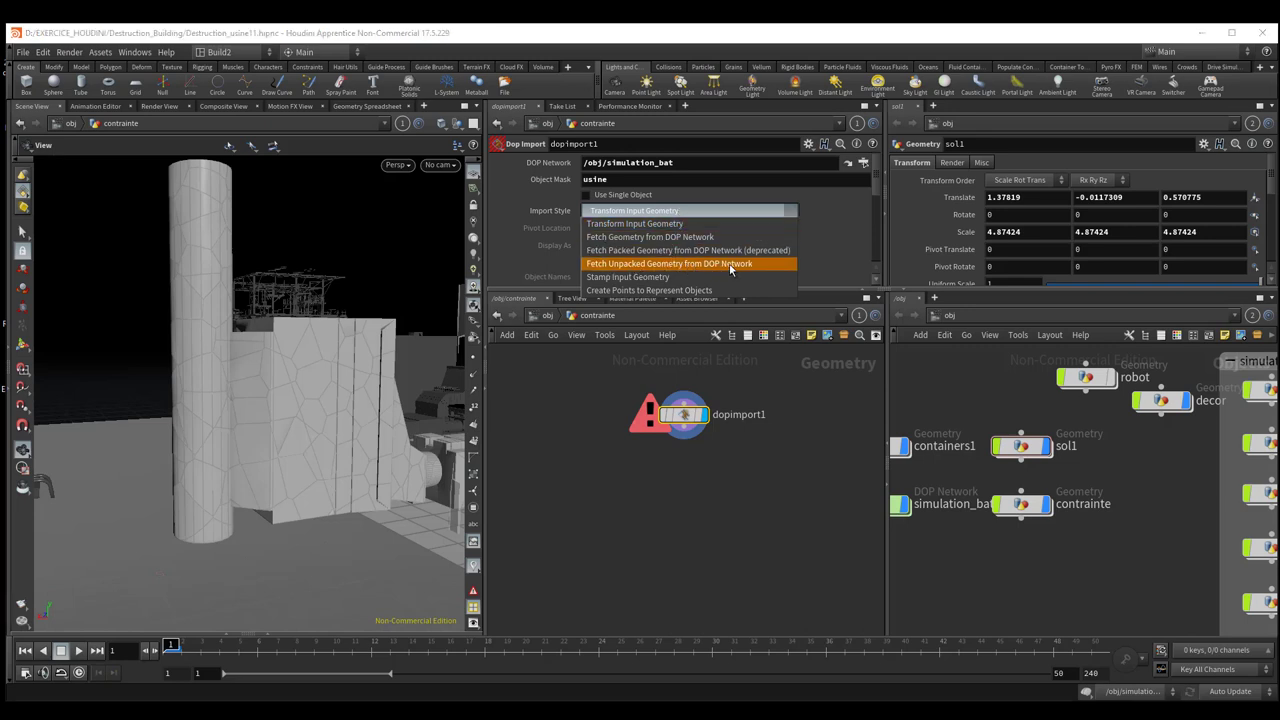
click(729, 263)
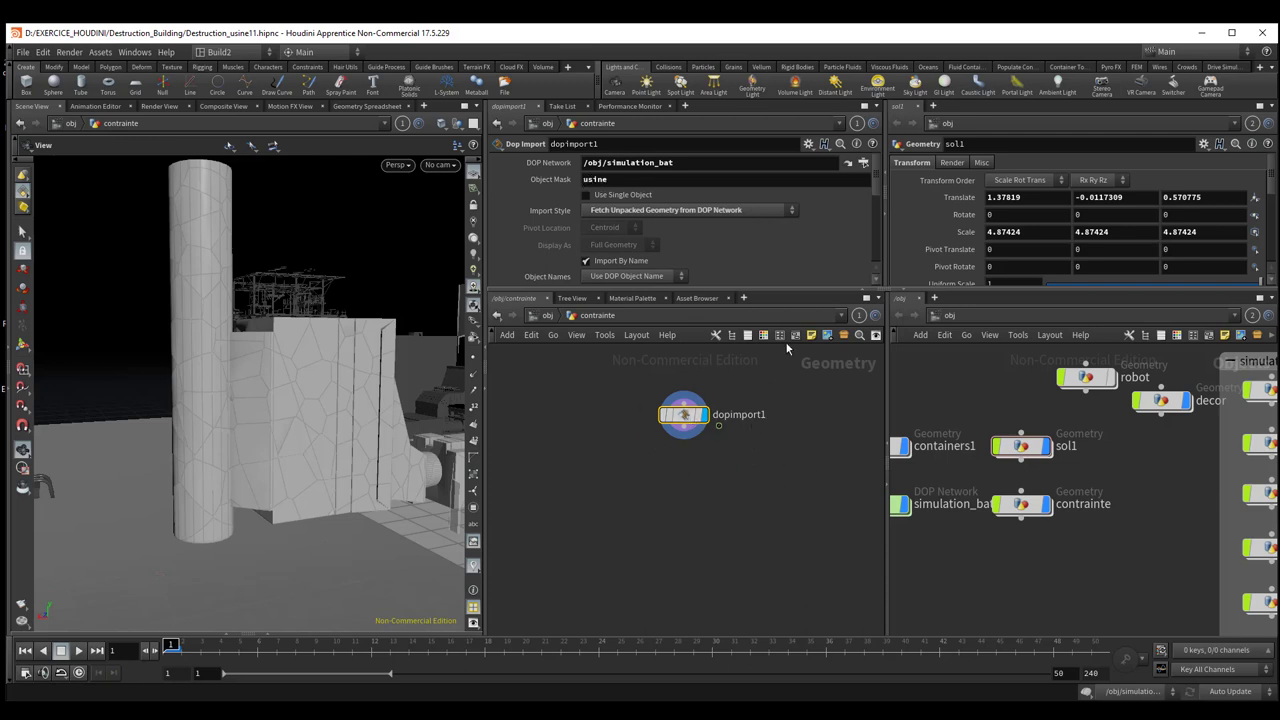
scroll(708, 243, down, 1)
scroll(711, 246, down, 1)
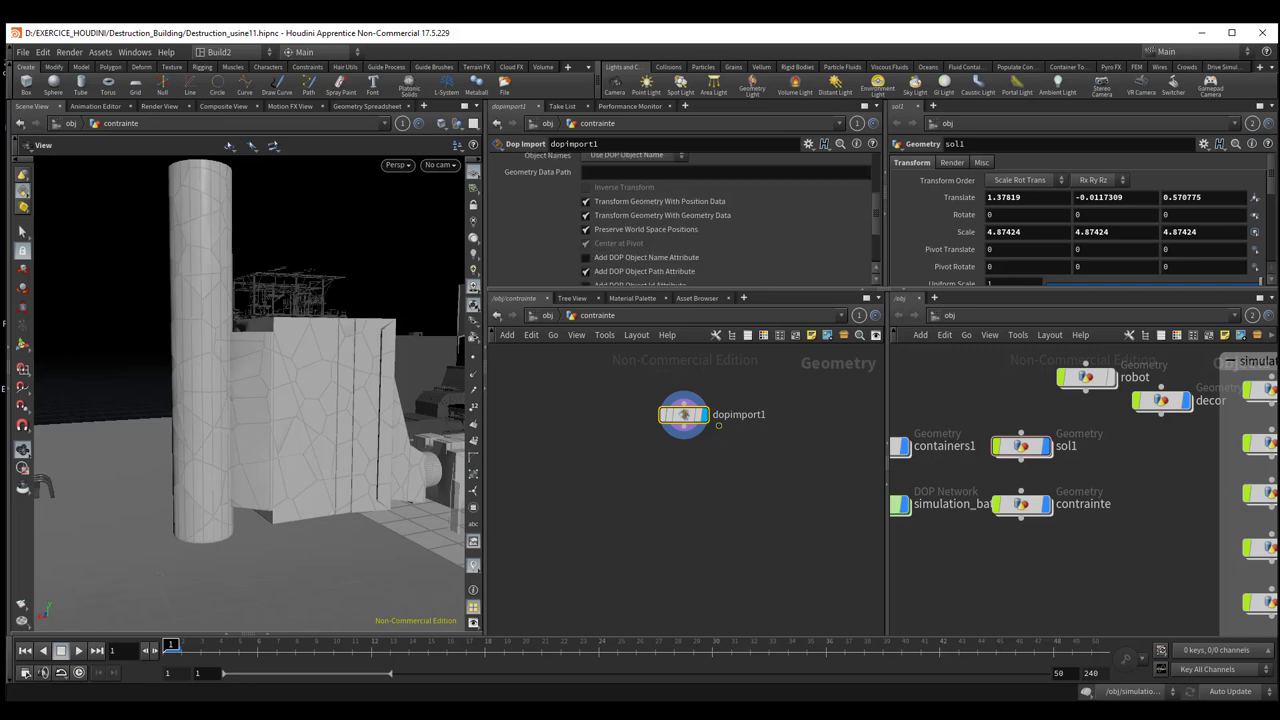
scroll(741, 230, down, 2)
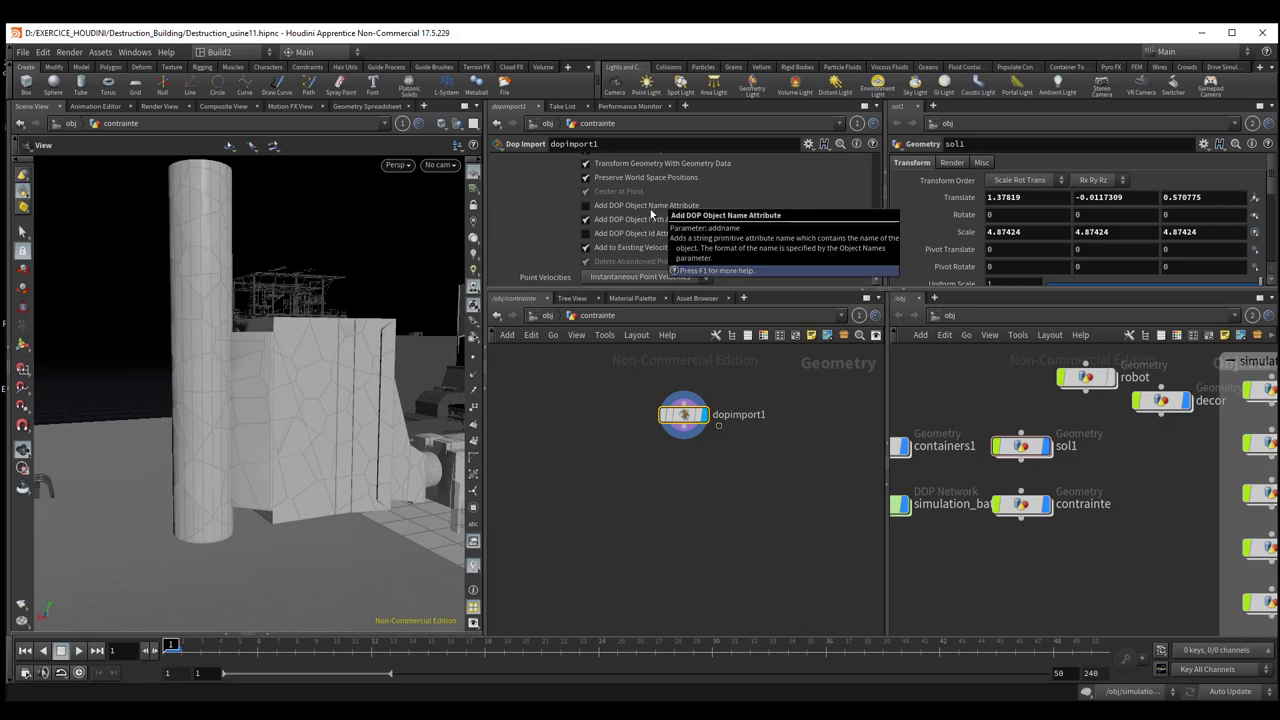
click(590, 206)
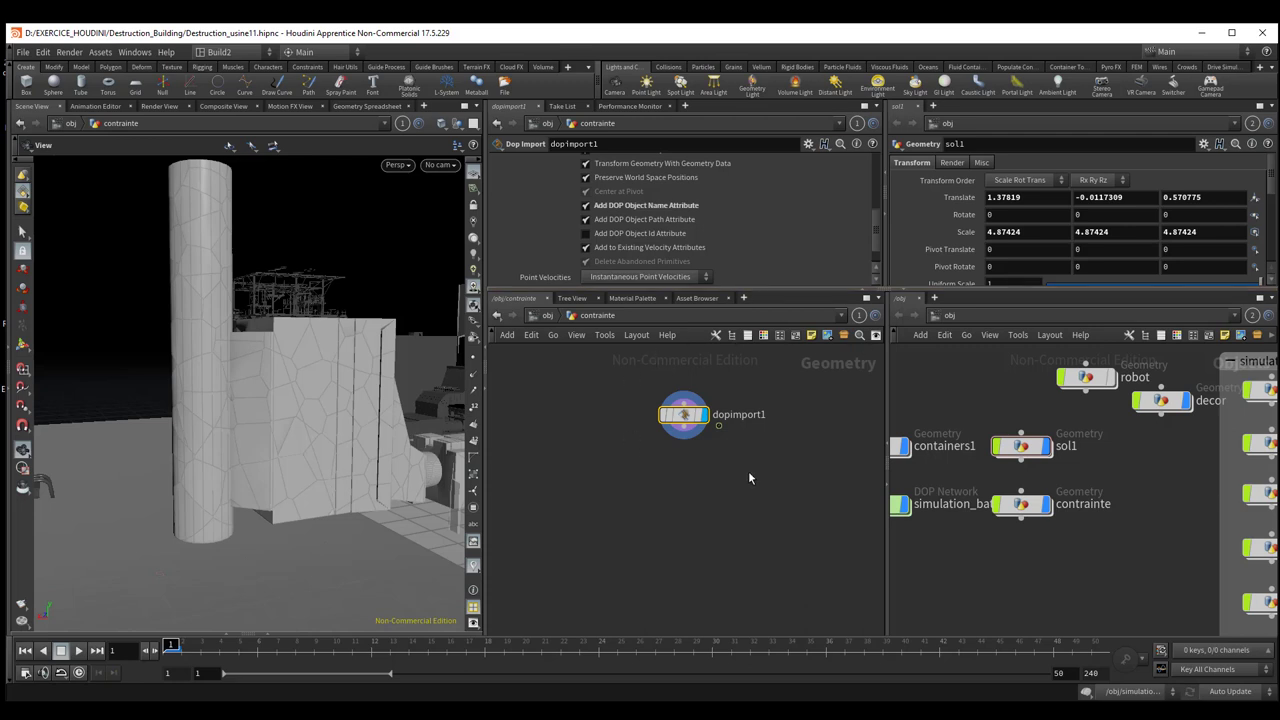
mouse_move(741, 470)
middle_down()
mouse_move(760, 470)
mouse_move(733, 468)
middle_up()
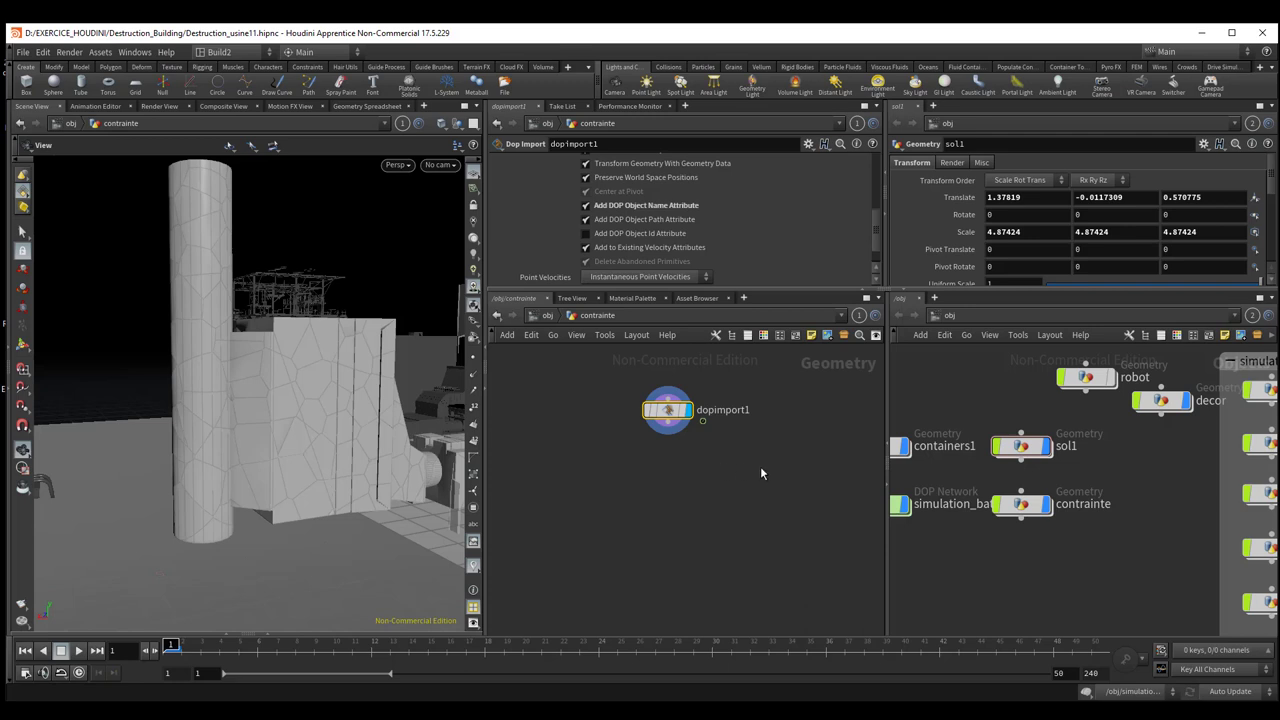
Step: Wire a new Time Shift node, timeshift1, directly below dopimport1 in the contrainte network
middle_drag(715, 484, 746, 484)
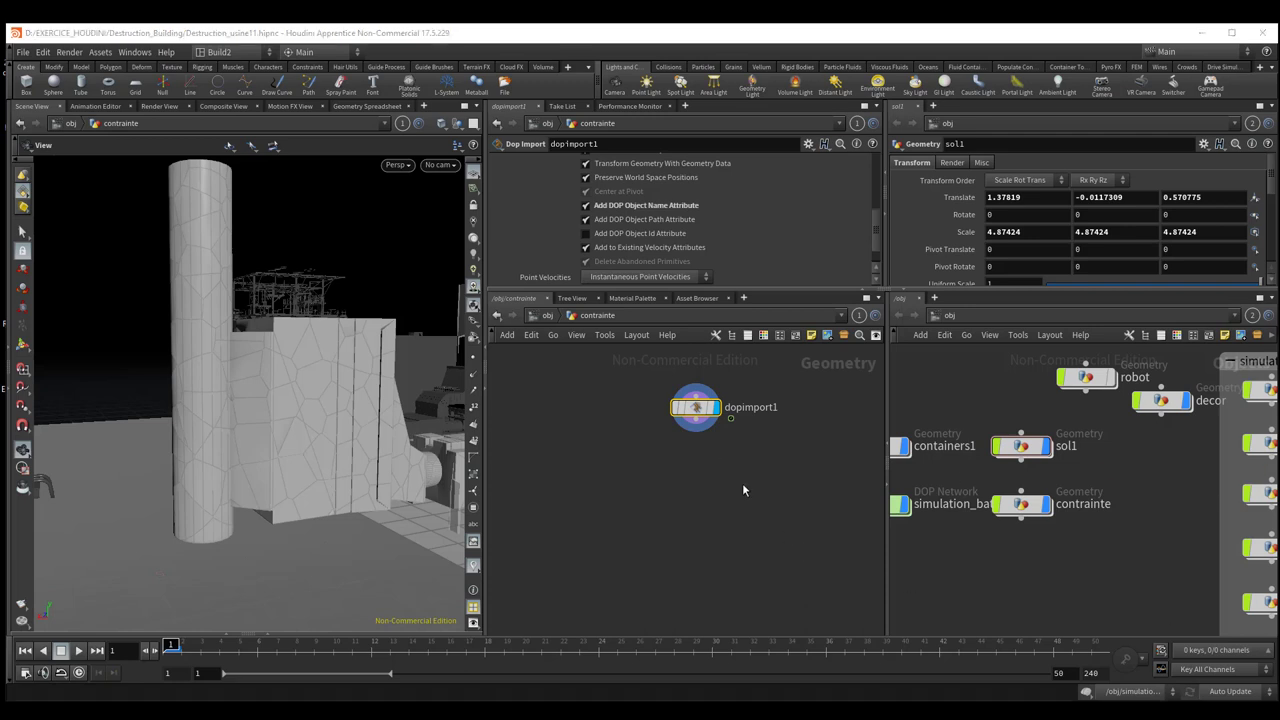
mouse_move(668, 410)
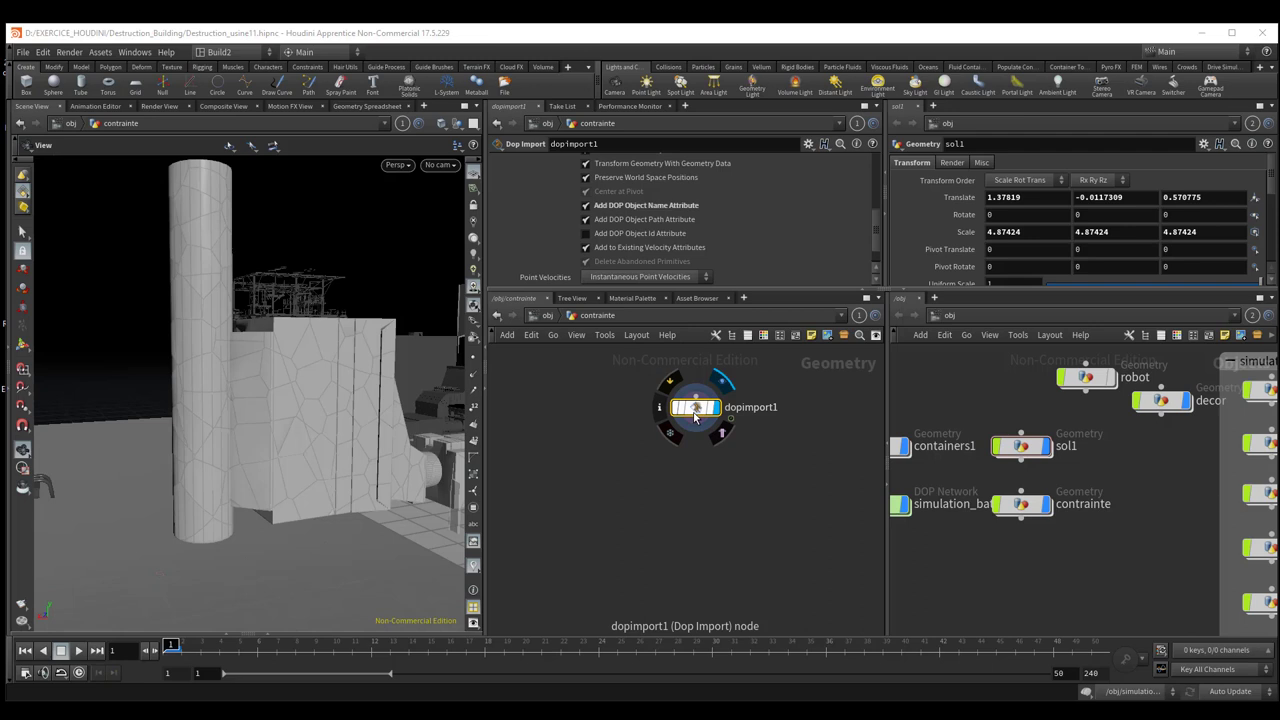
drag(695, 426, 694, 486)
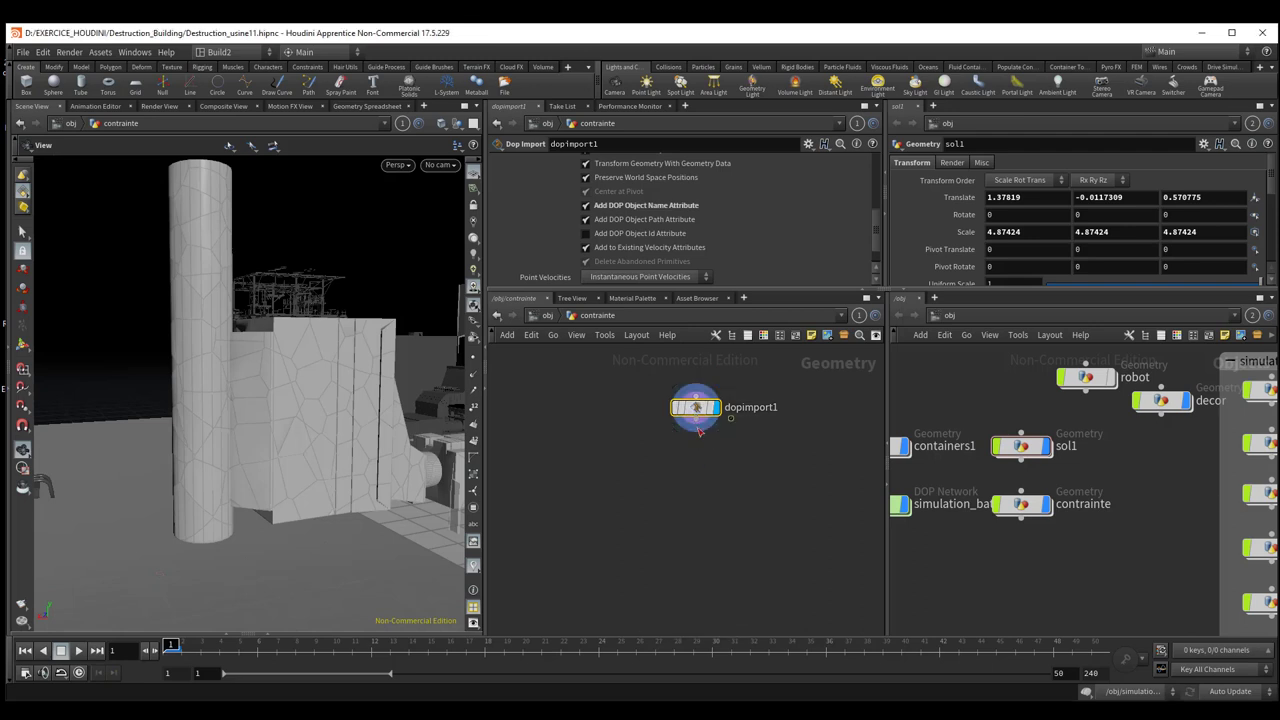
key(Tab)
text(t)
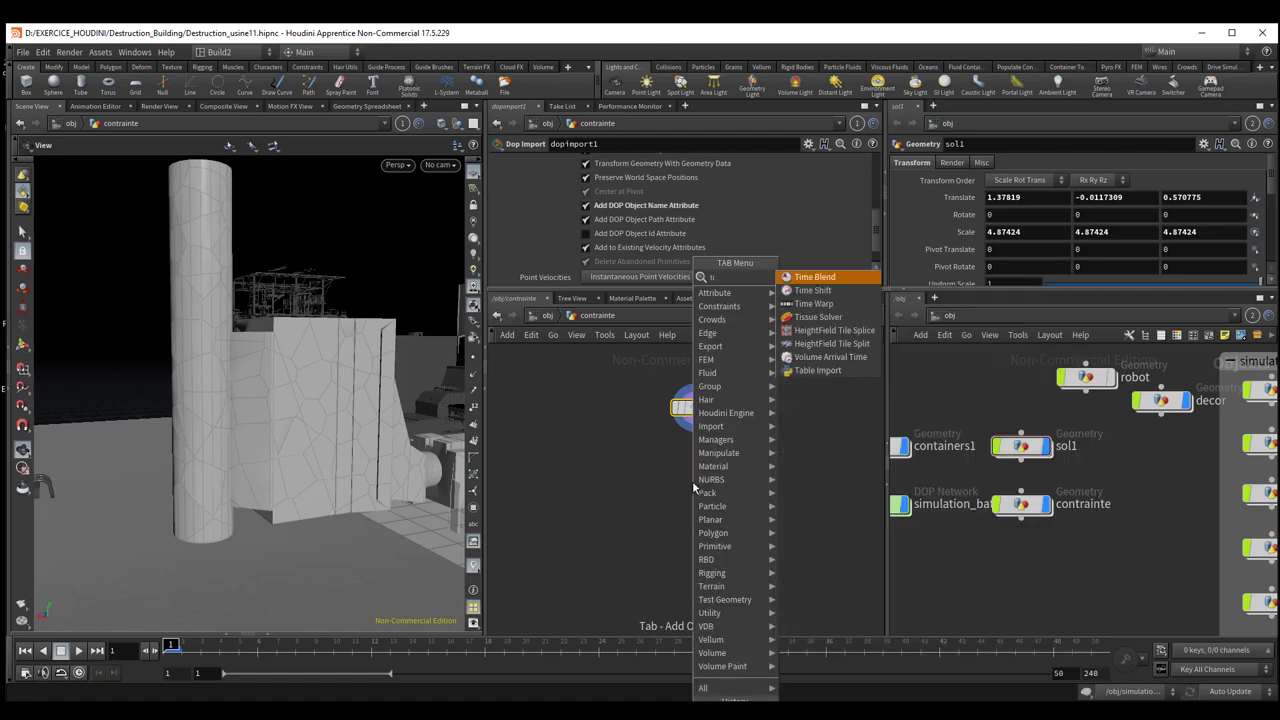
text(ime)
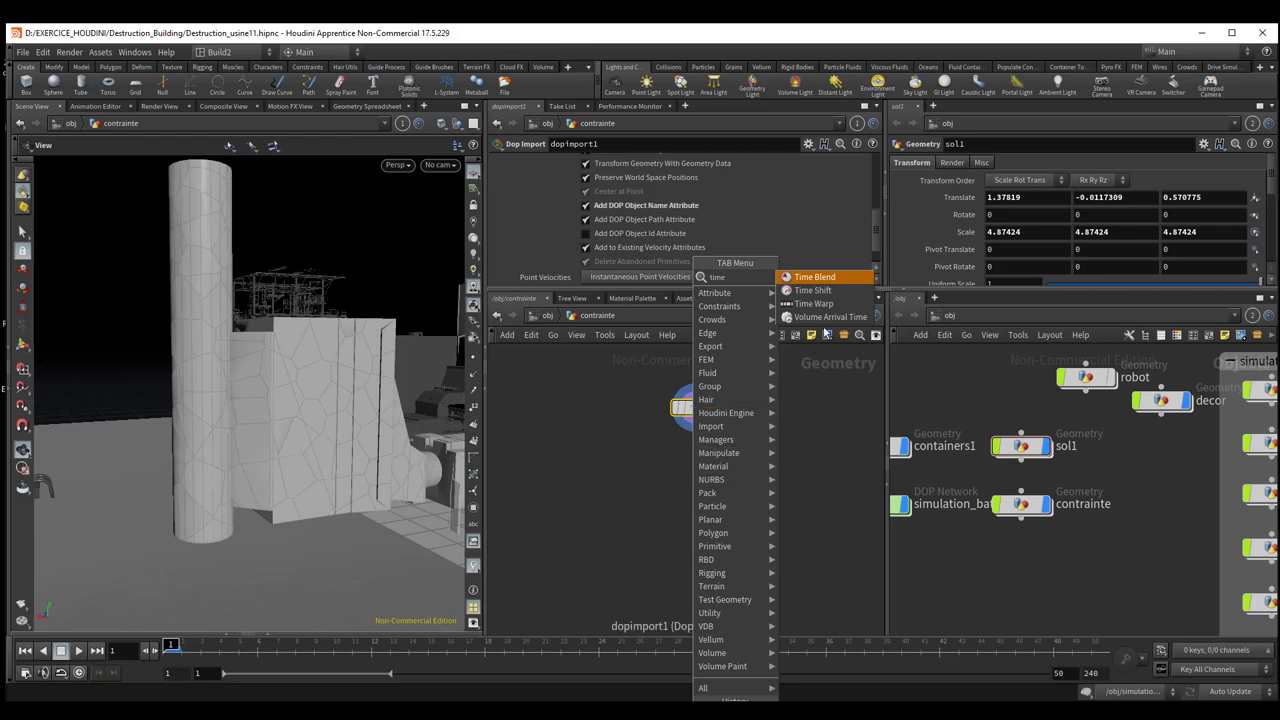
click(824, 291)
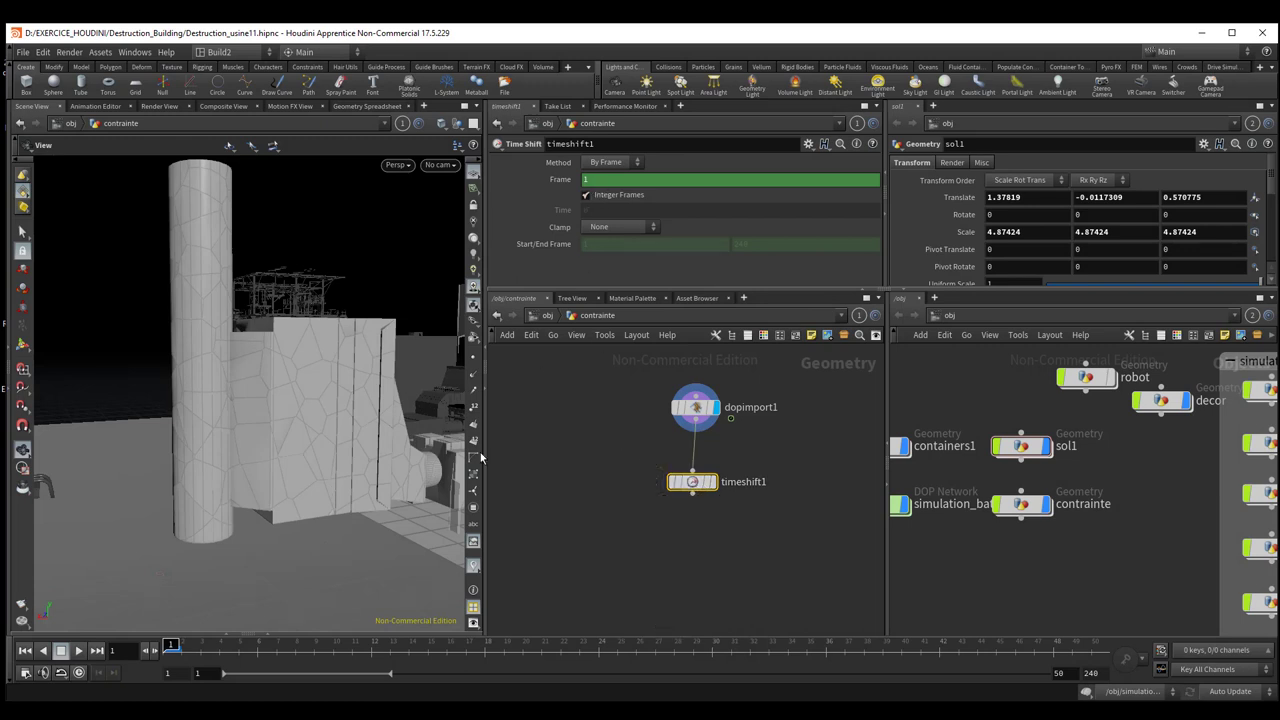
mouse_move(264, 651)
mouse_down()
mouse_move(349, 646)
mouse_move(170, 646)
mouse_up()
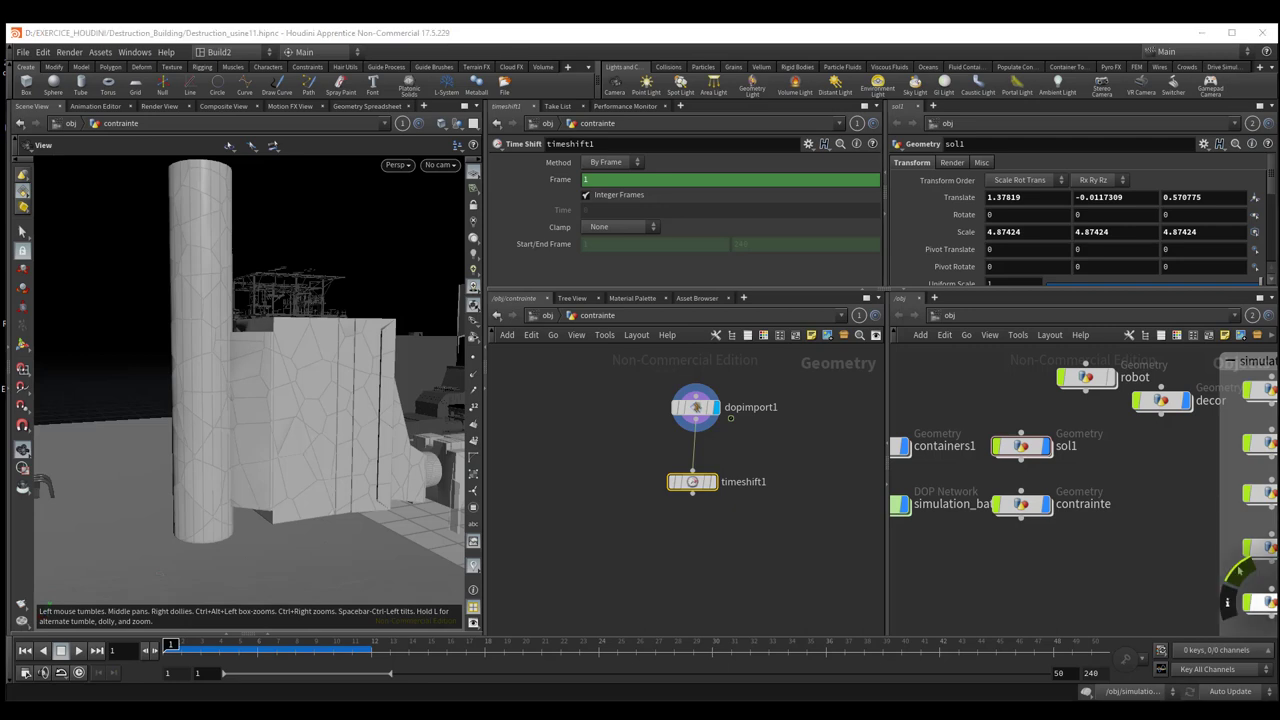
Step: Delete the Time Shift Frame expression so it holds 1, then enter simulation_bat
click(556, 184)
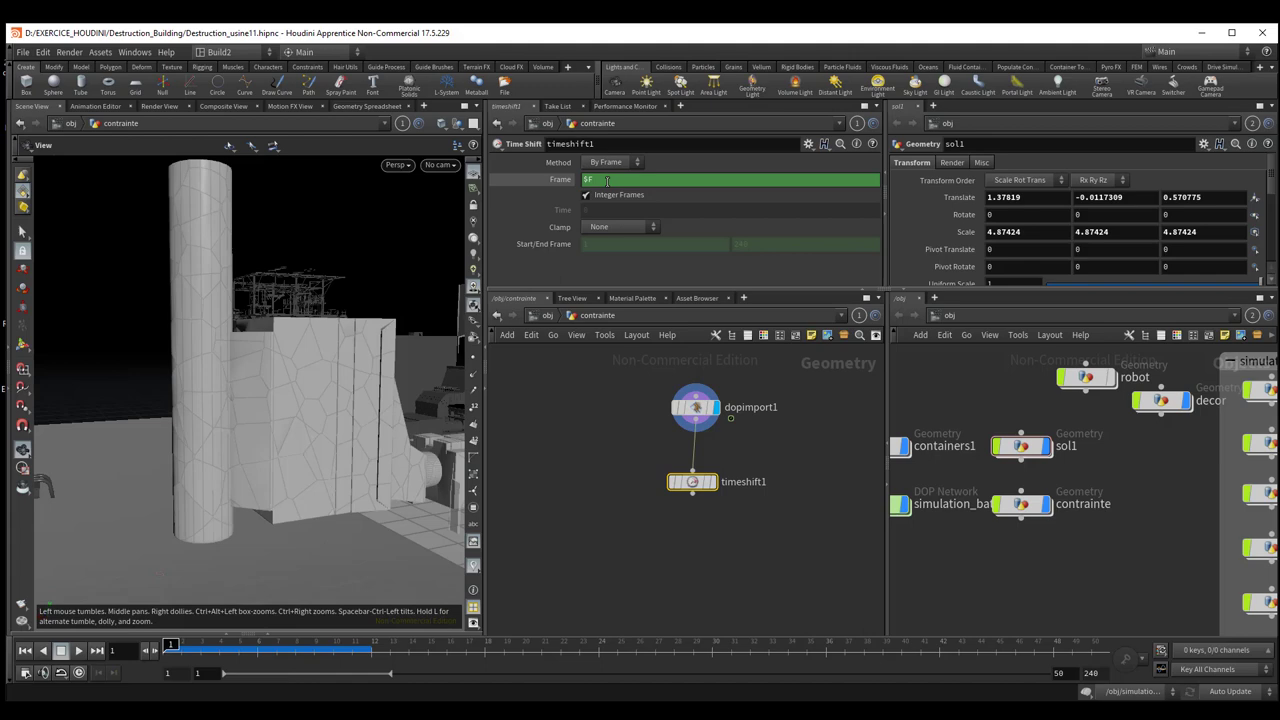
right_click(558, 180)
mouse_move(600, 224)
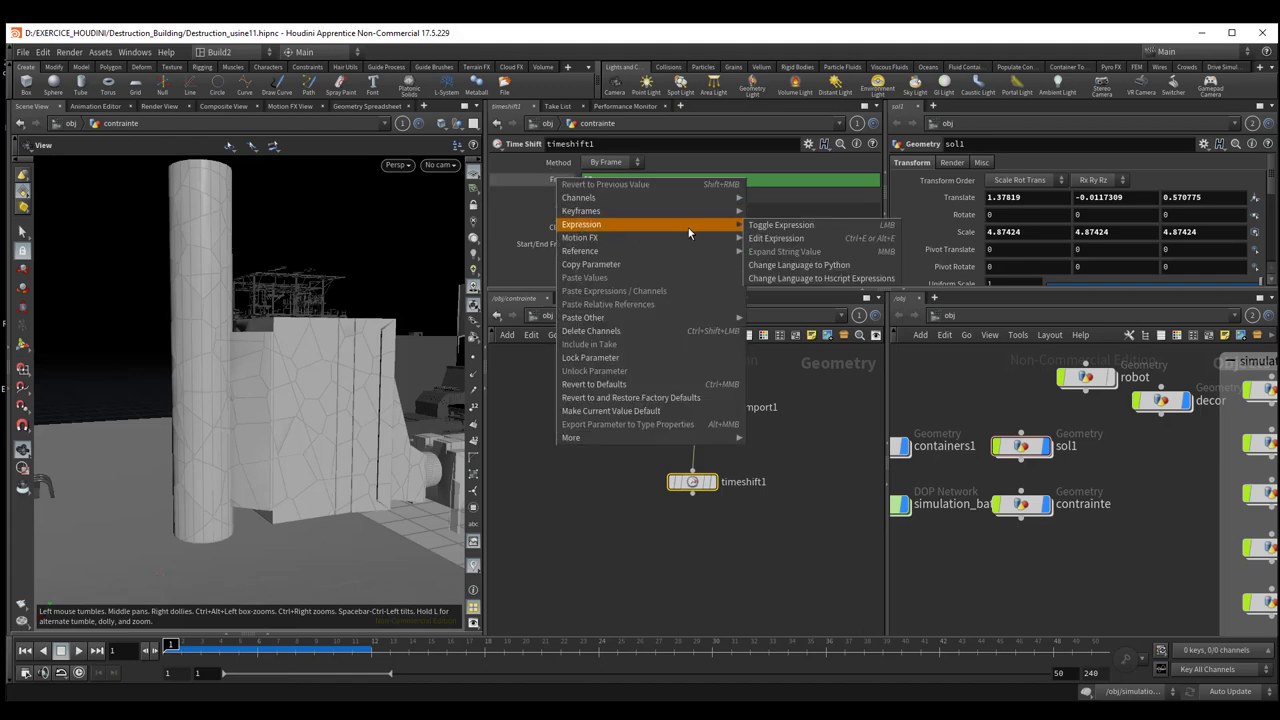
click(608, 330)
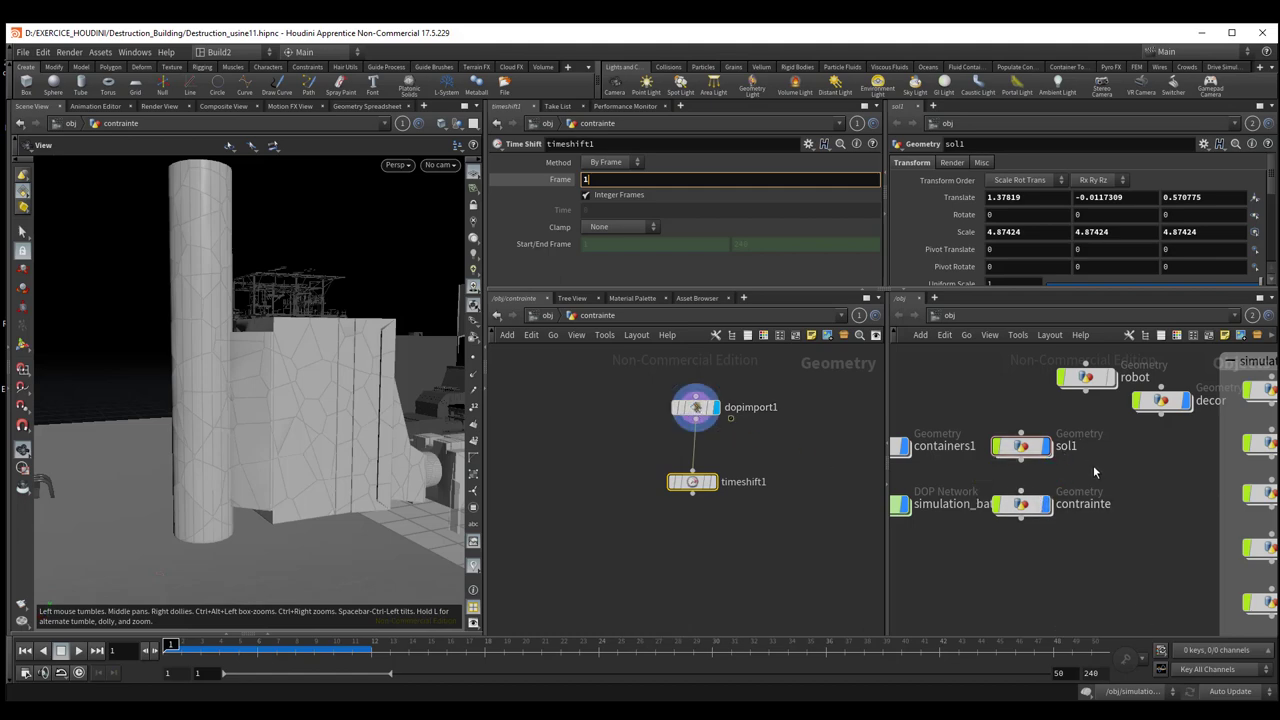
middle_drag(1093, 465, 1186, 465)
double_click(963, 497)
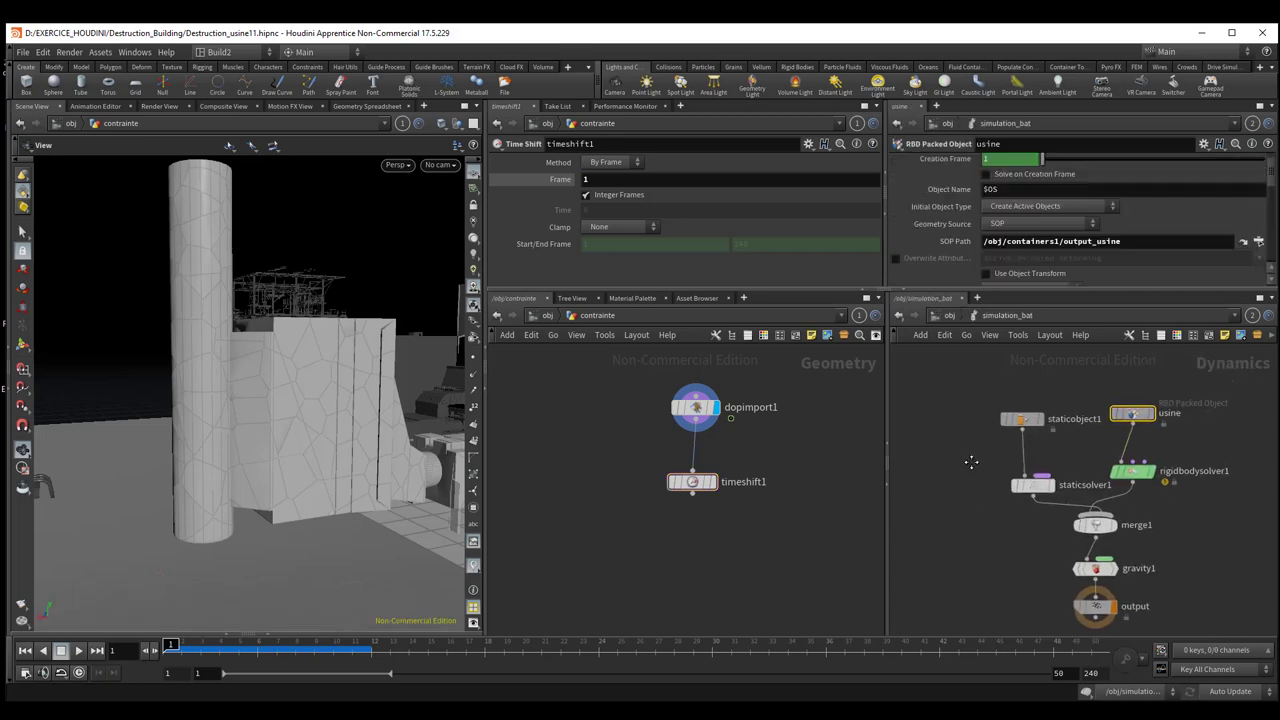
mouse_move(1096, 524)
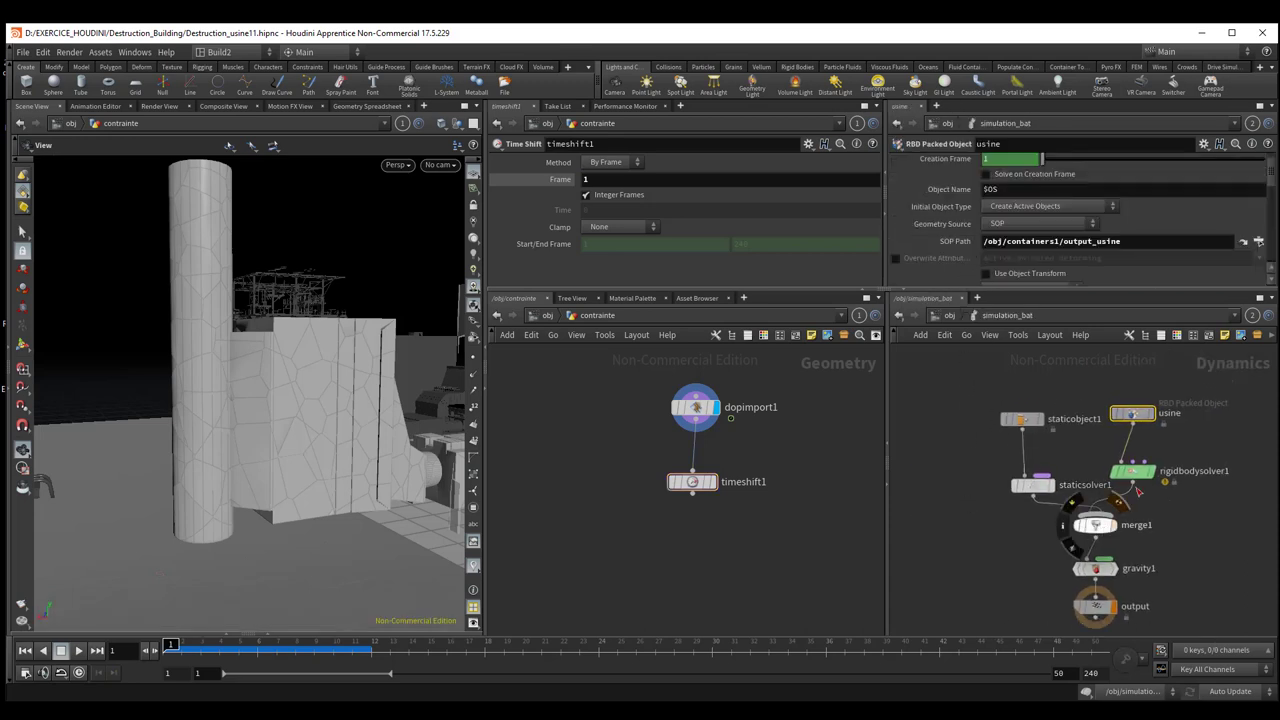
Step: Review rigidbodysolver1's settings, then return to /obj to see simulation_bat's Start Frame of 1
click(1133, 474)
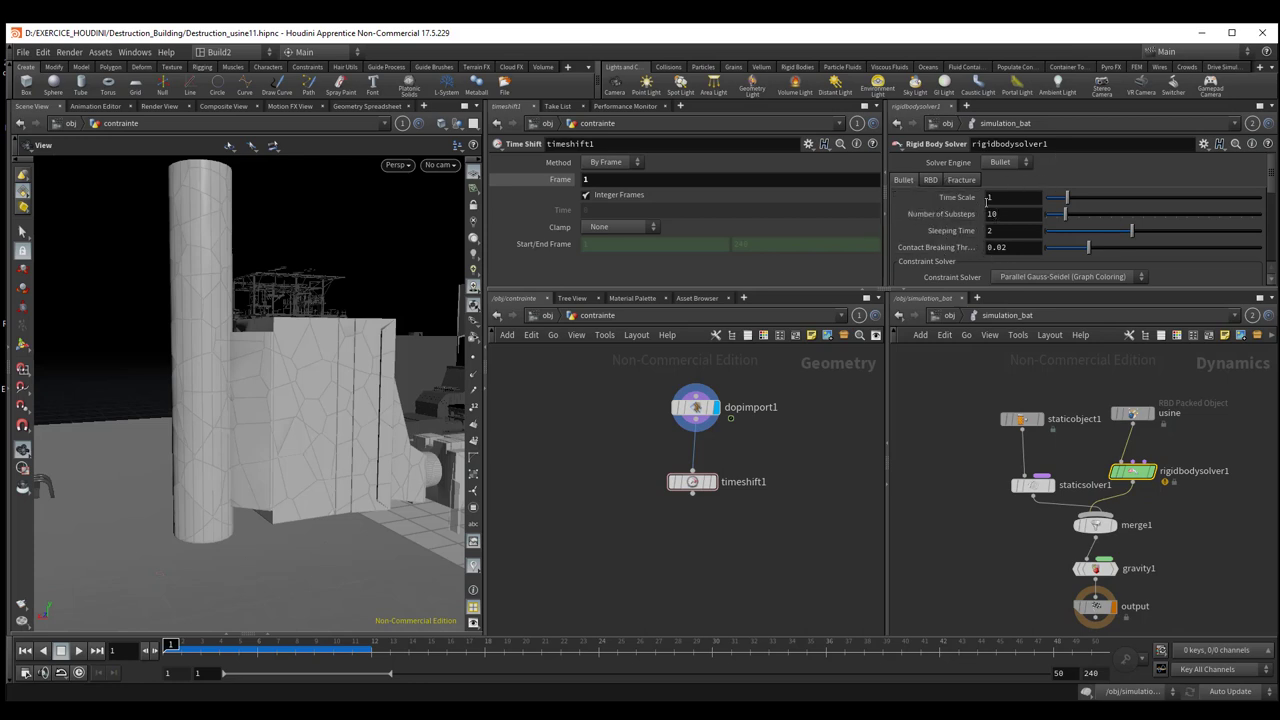
scroll(961, 245, down, 1)
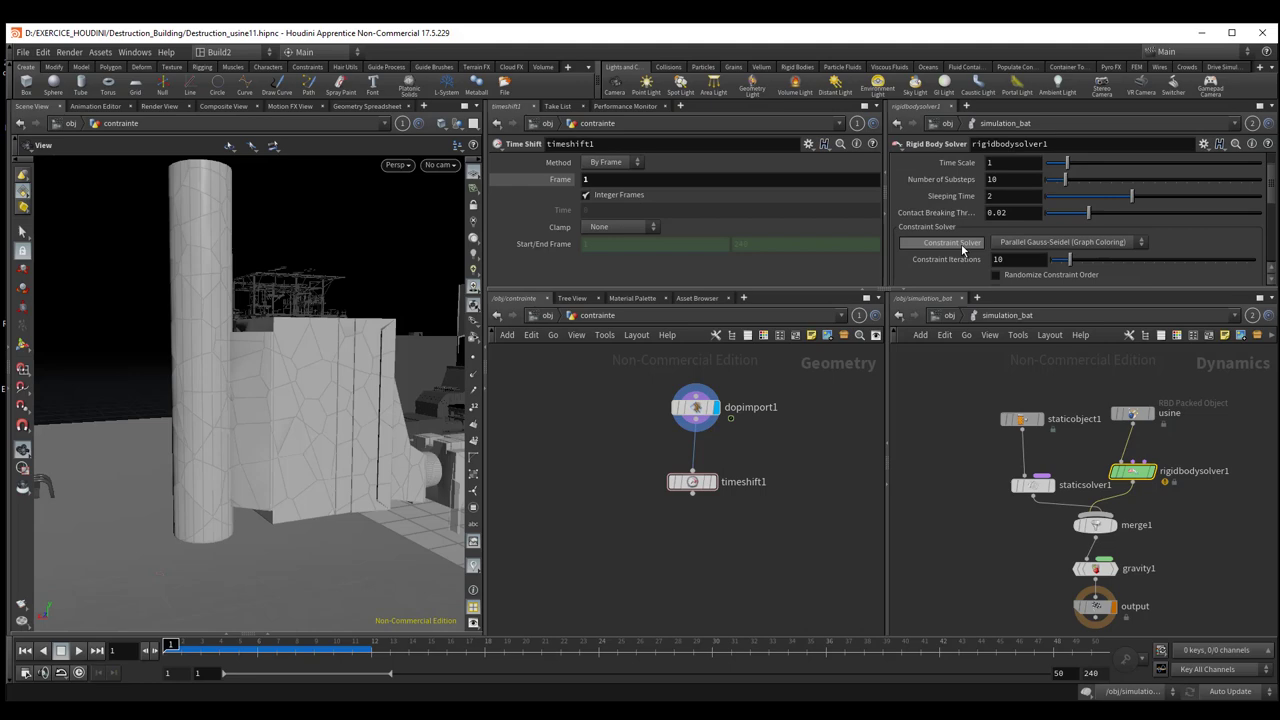
scroll(961, 244, down, 1)
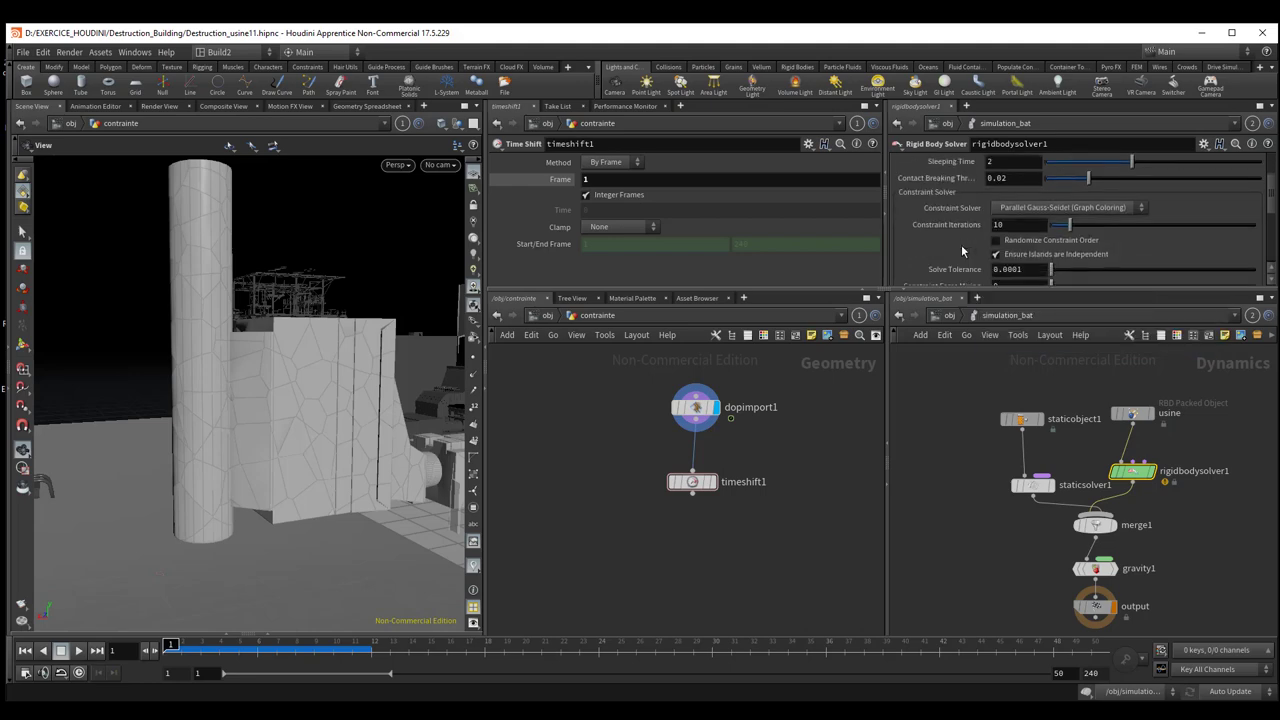
scroll(961, 244, up, 1)
scroll(961, 244, down, 1)
scroll(961, 244, down, 1)
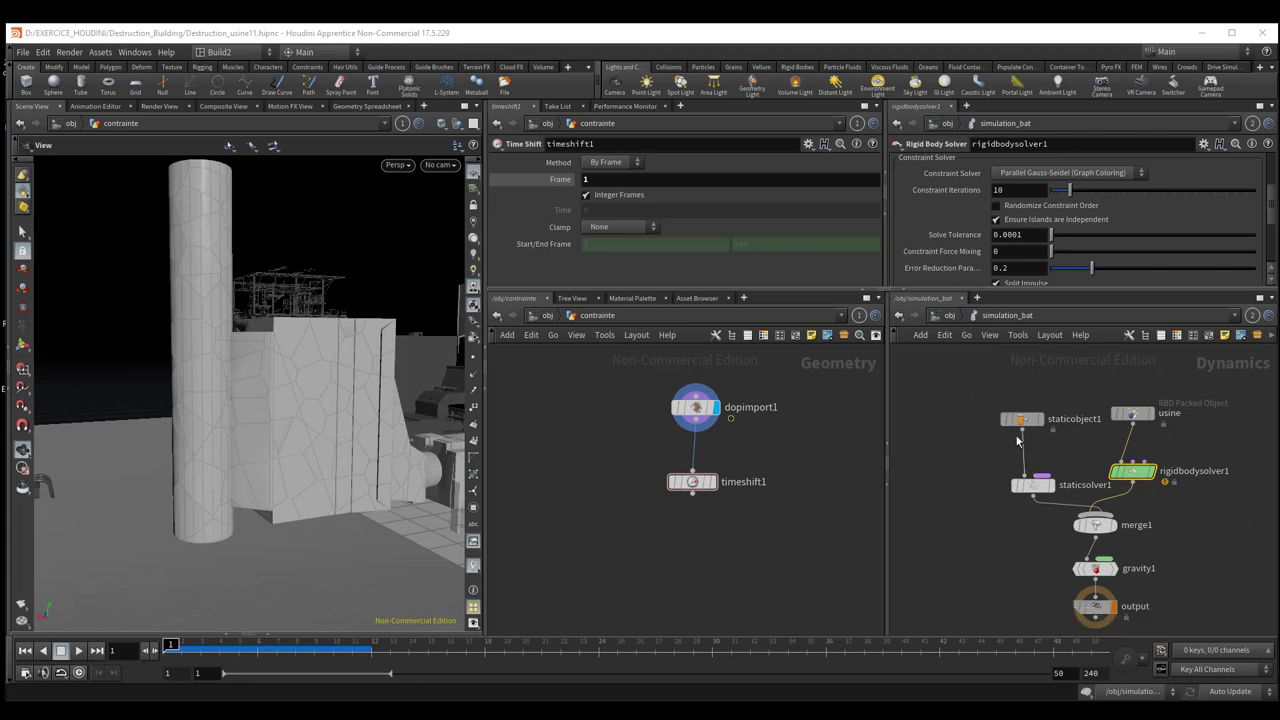
click(946, 318)
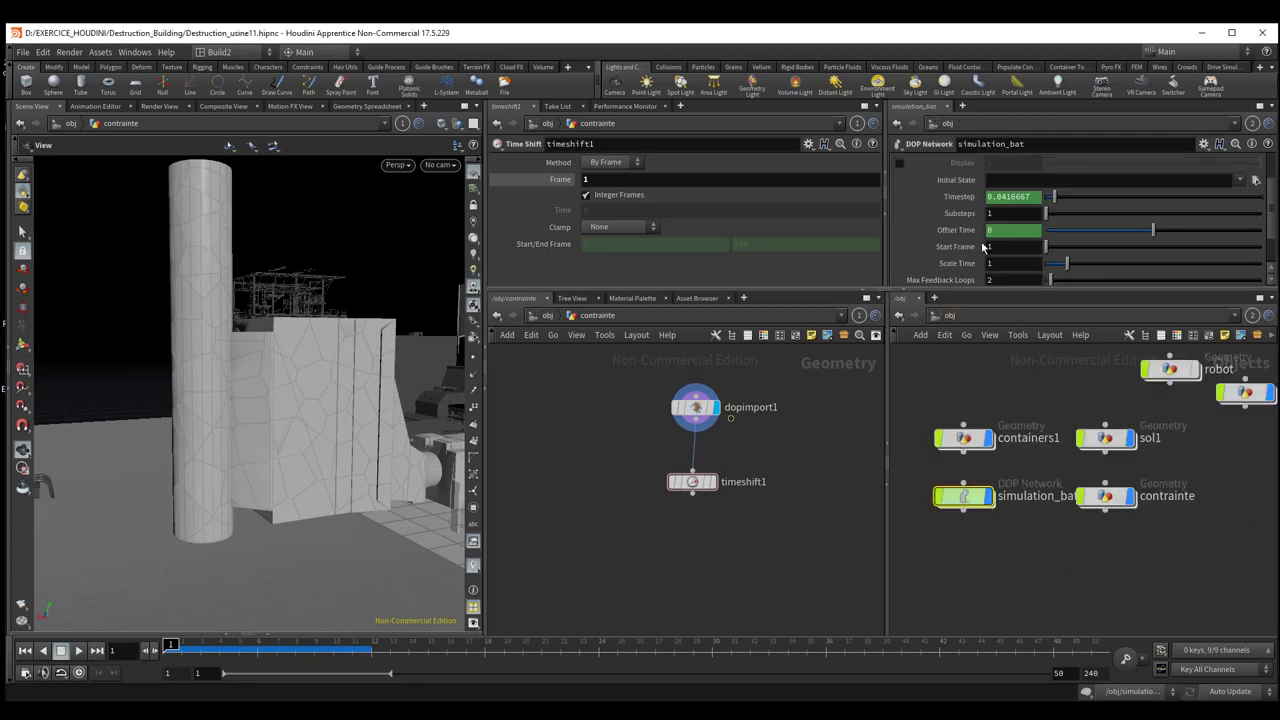
scroll(984, 250, down, 1)
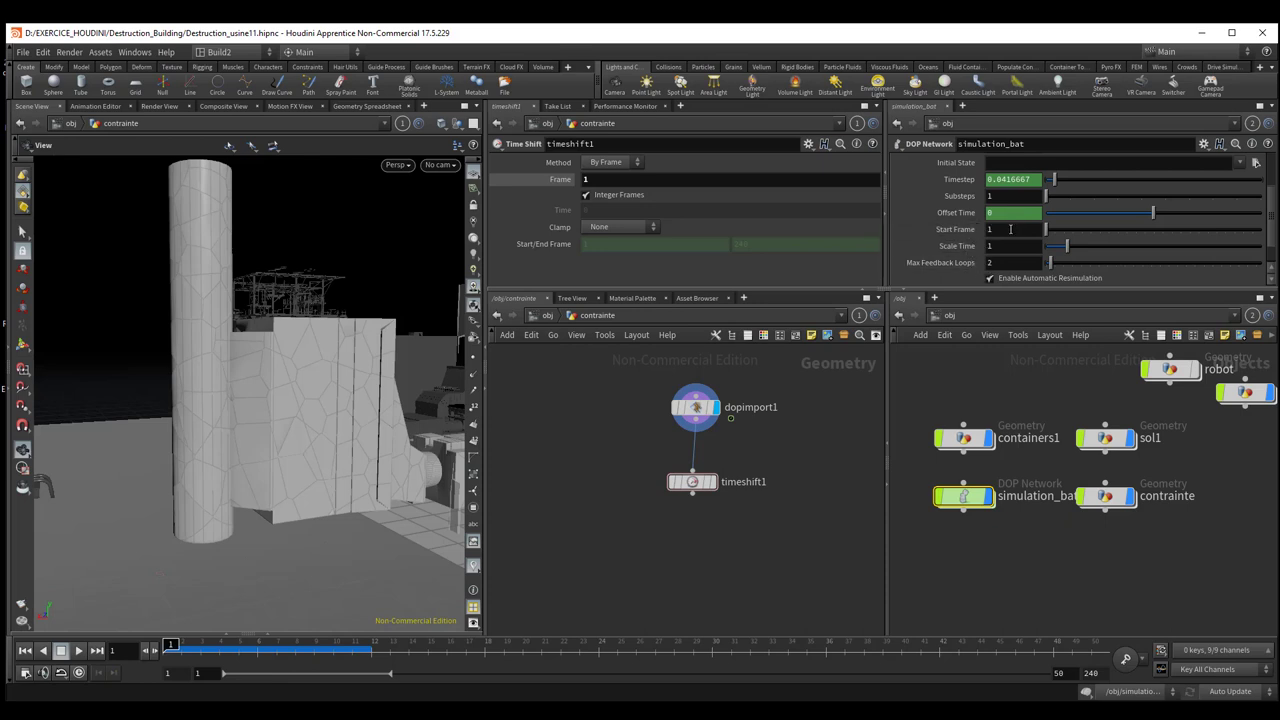
Step: Link timeshift1's Frame to simulation_bat's Start Frame with ch("../../simulation_bat/startframe")
right_click(1012, 228)
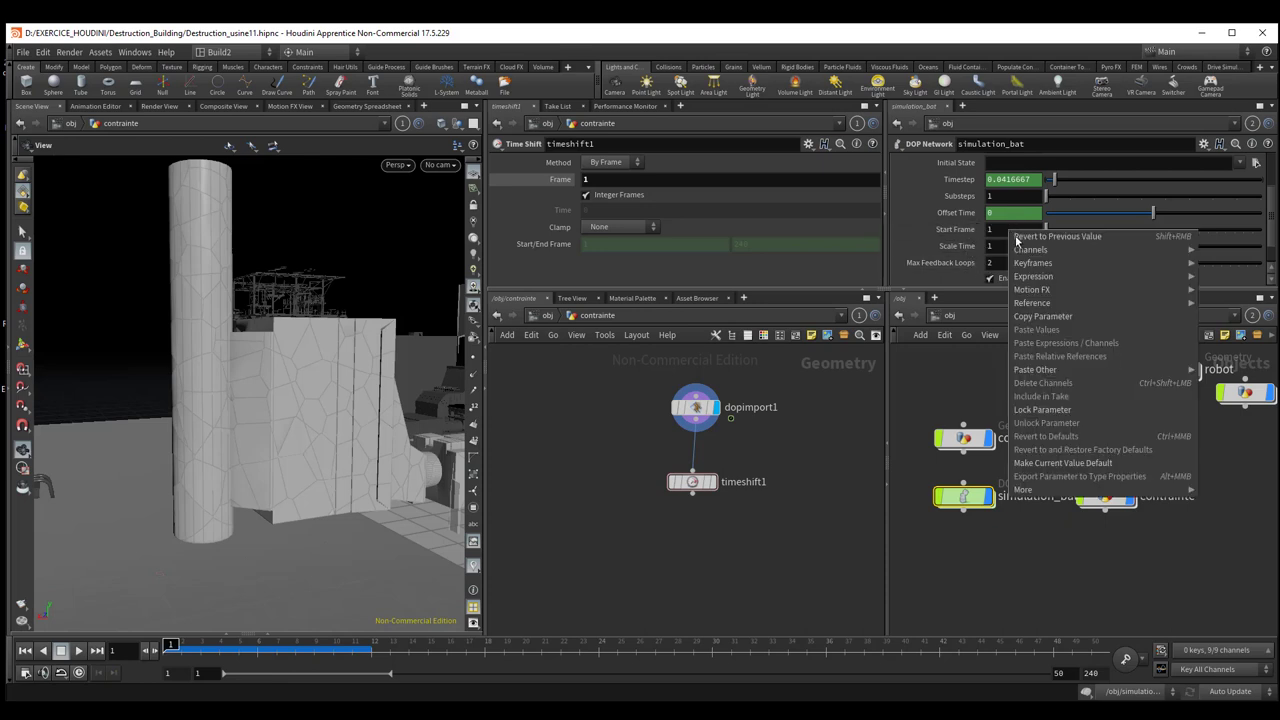
click(1061, 318)
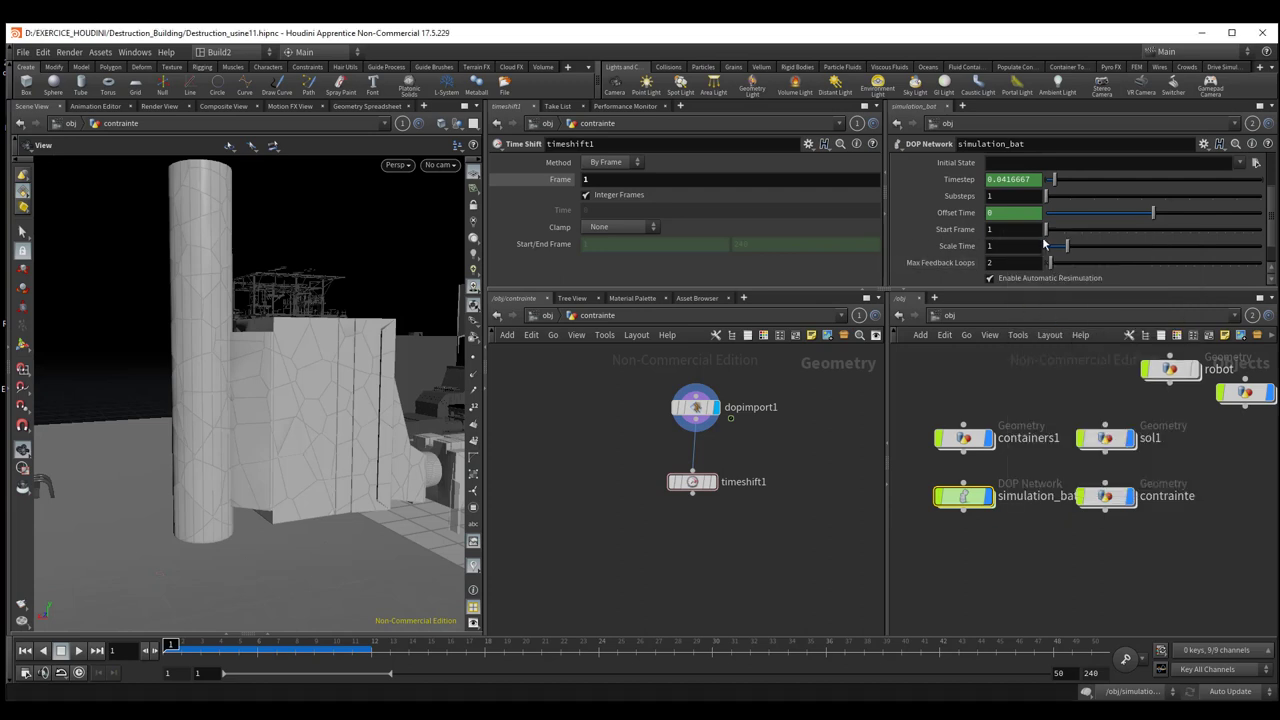
key(Return)
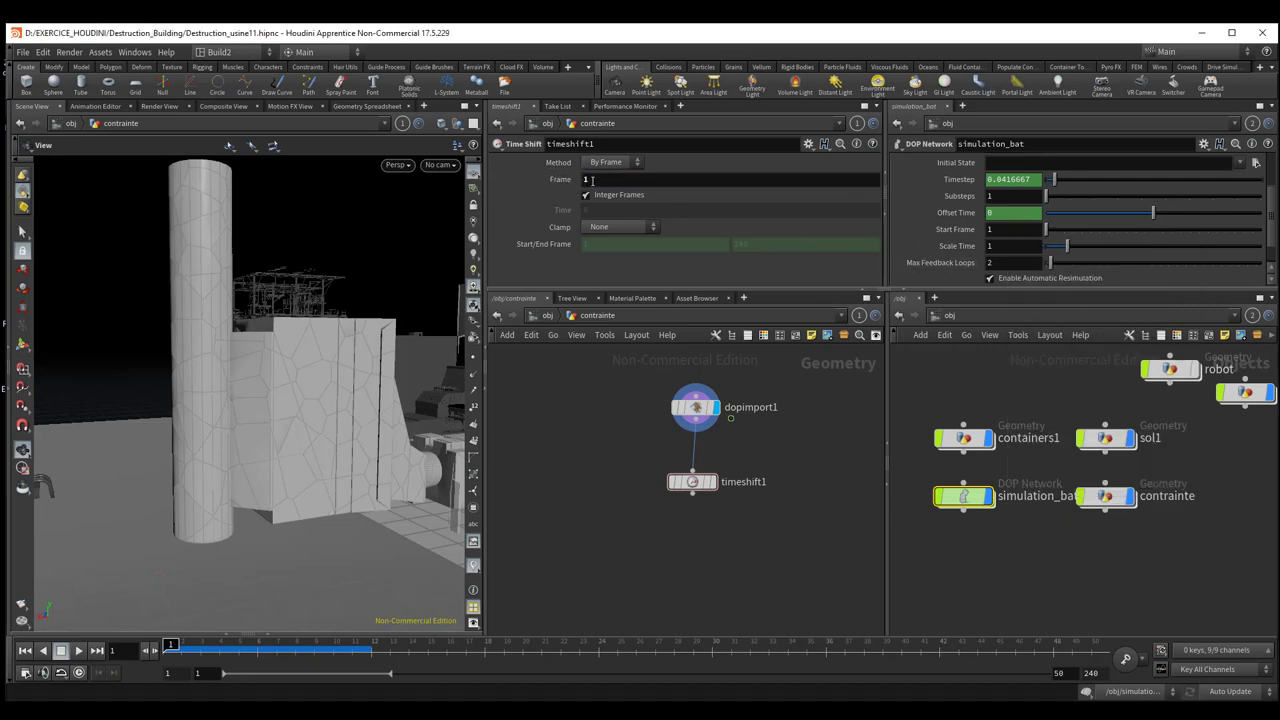
right_click(588, 180)
click(586, 180)
click(585, 180)
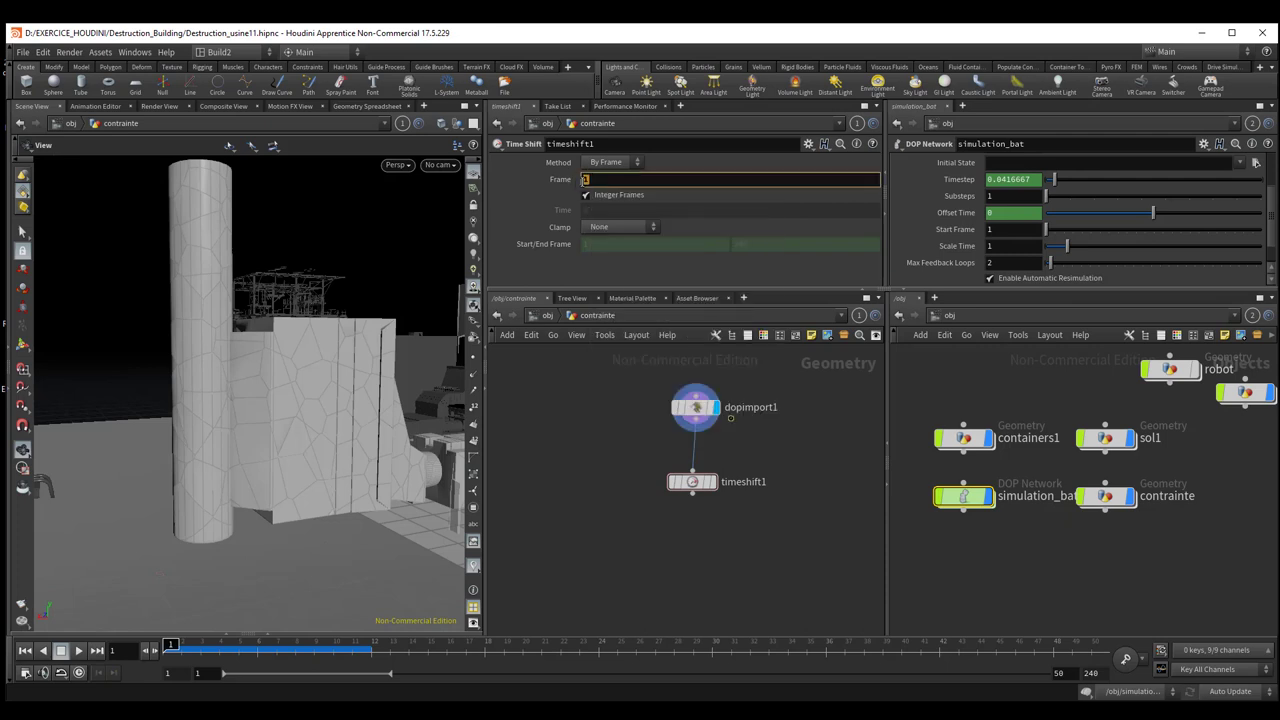
right_click(584, 179)
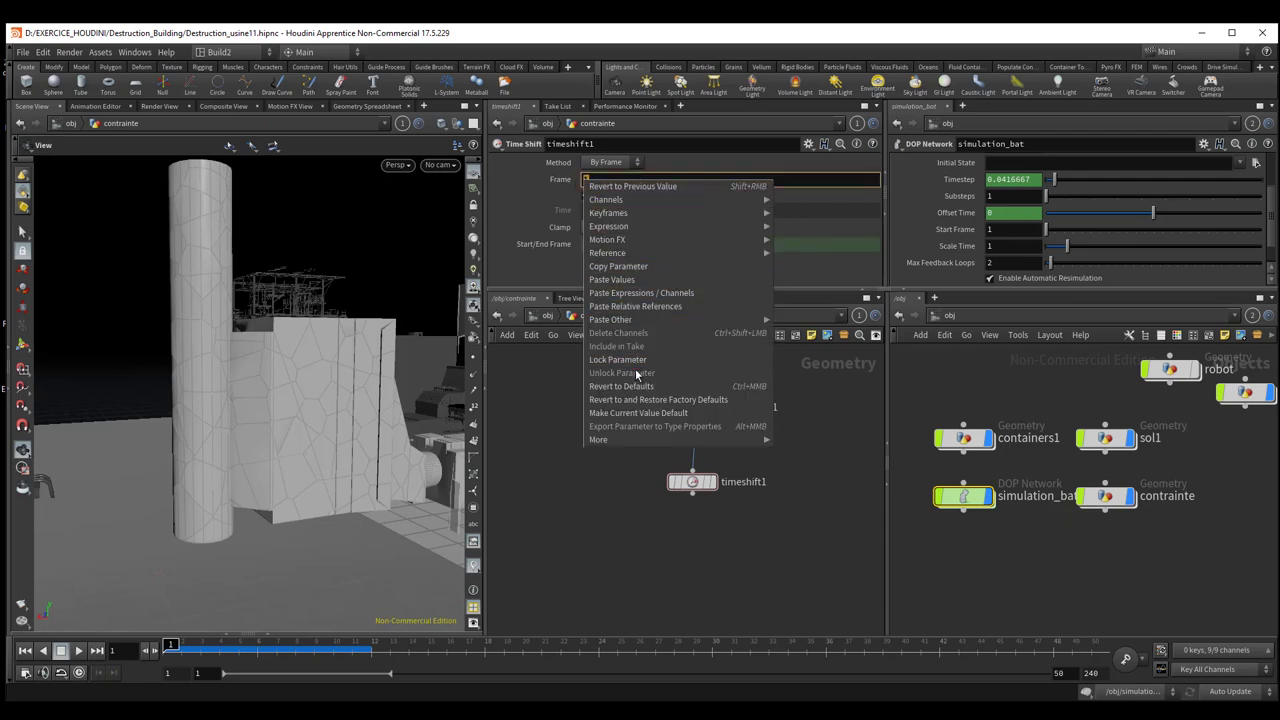
mouse_move(611, 319)
click(633, 306)
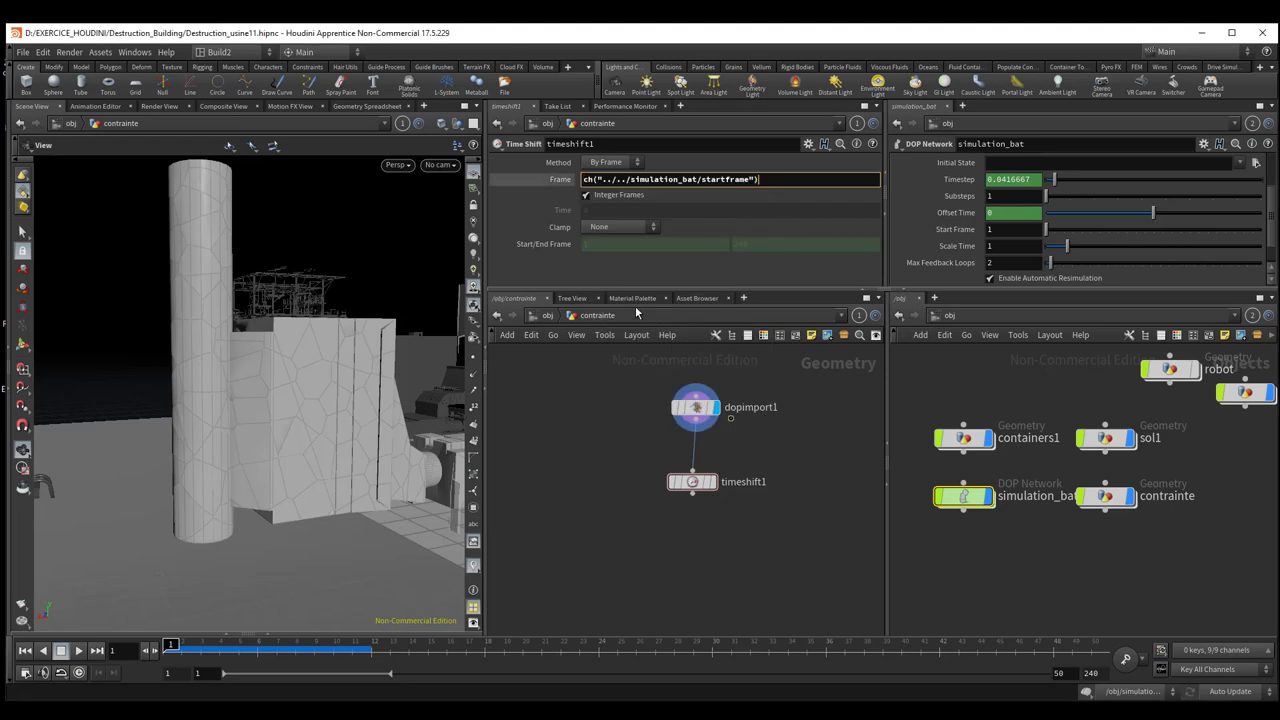
key(Return)
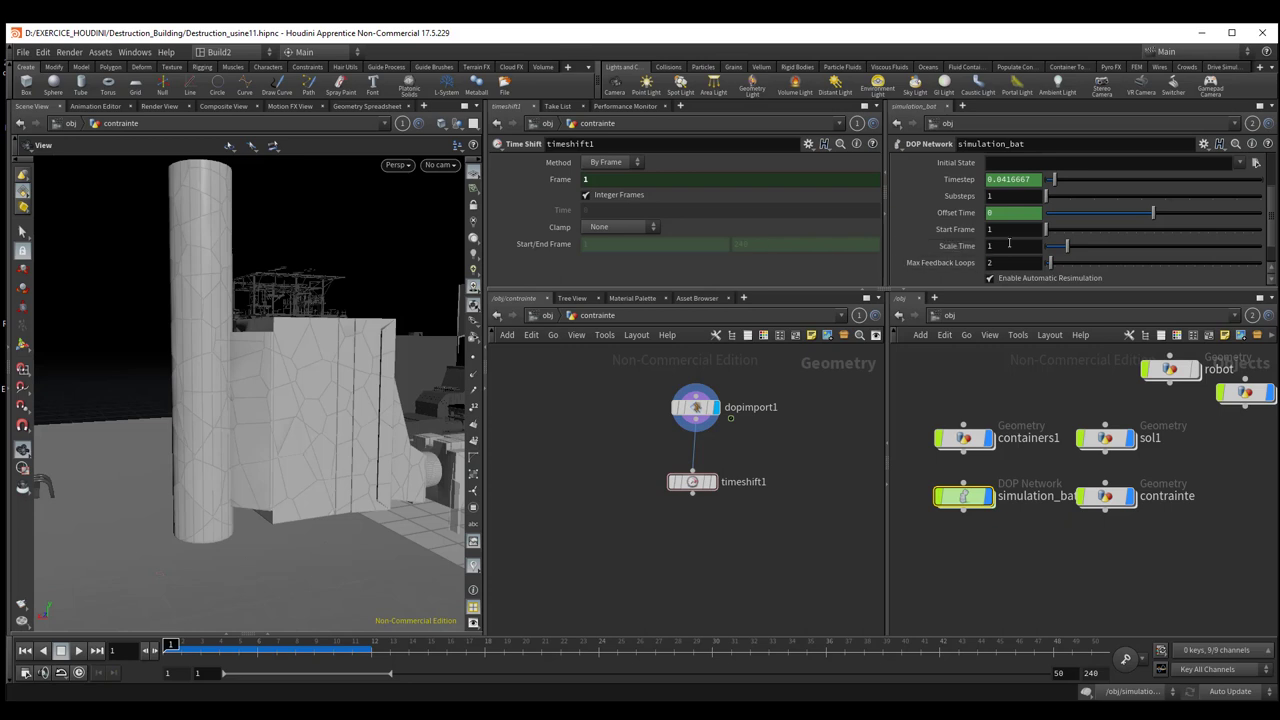
drag(1046, 230, 1018, 236)
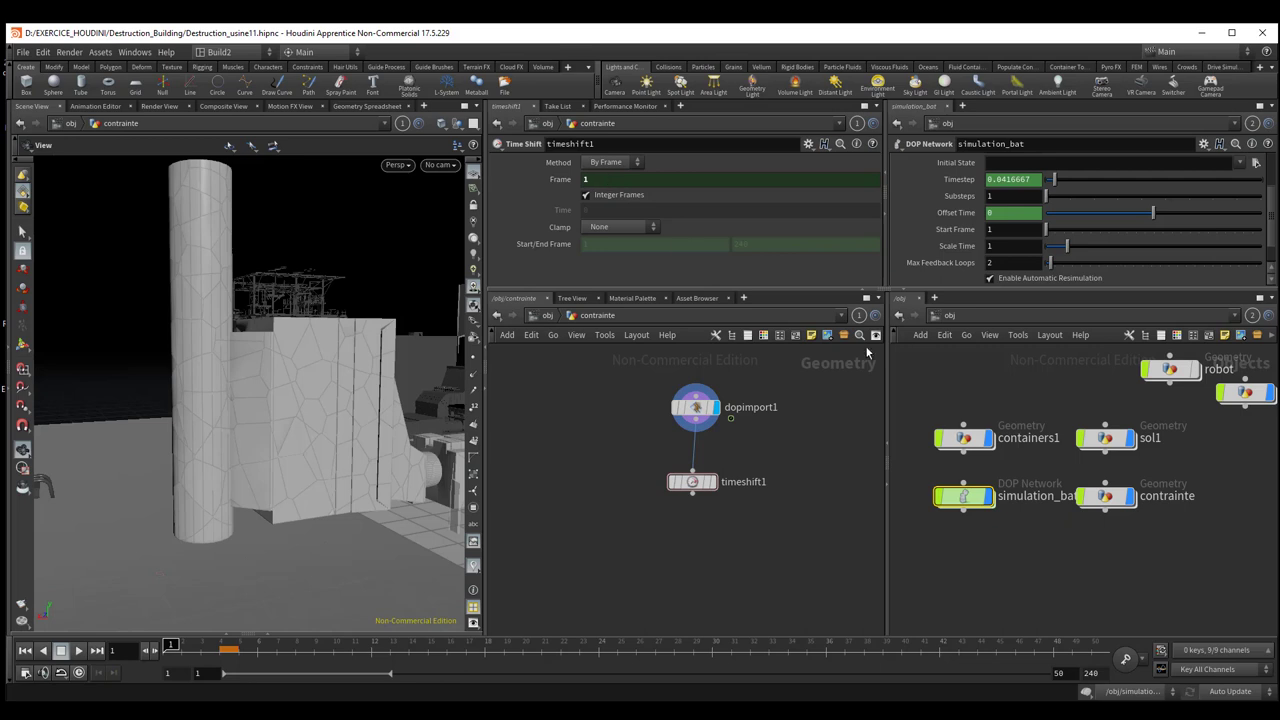
Step: Append a connectadjacentpieces1 node wired below timeshift1 in the contrainte network
drag(695, 483, 697, 469)
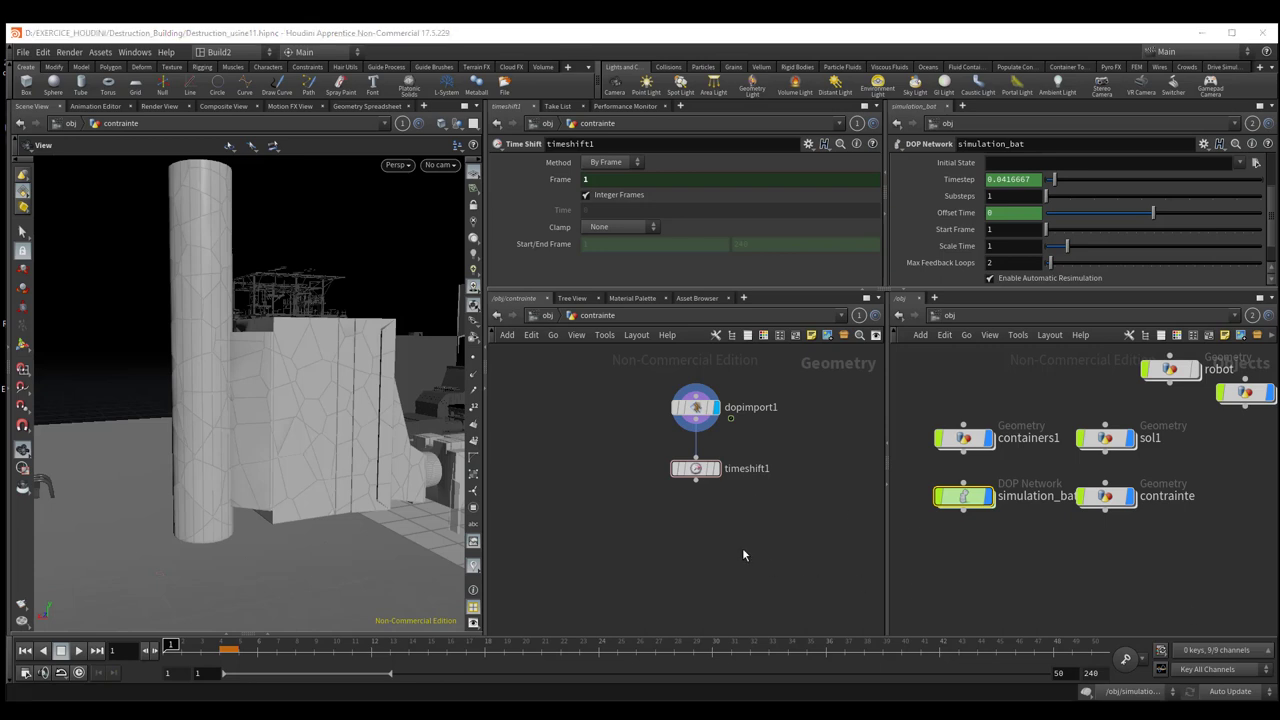
click(695, 481)
click(695, 527)
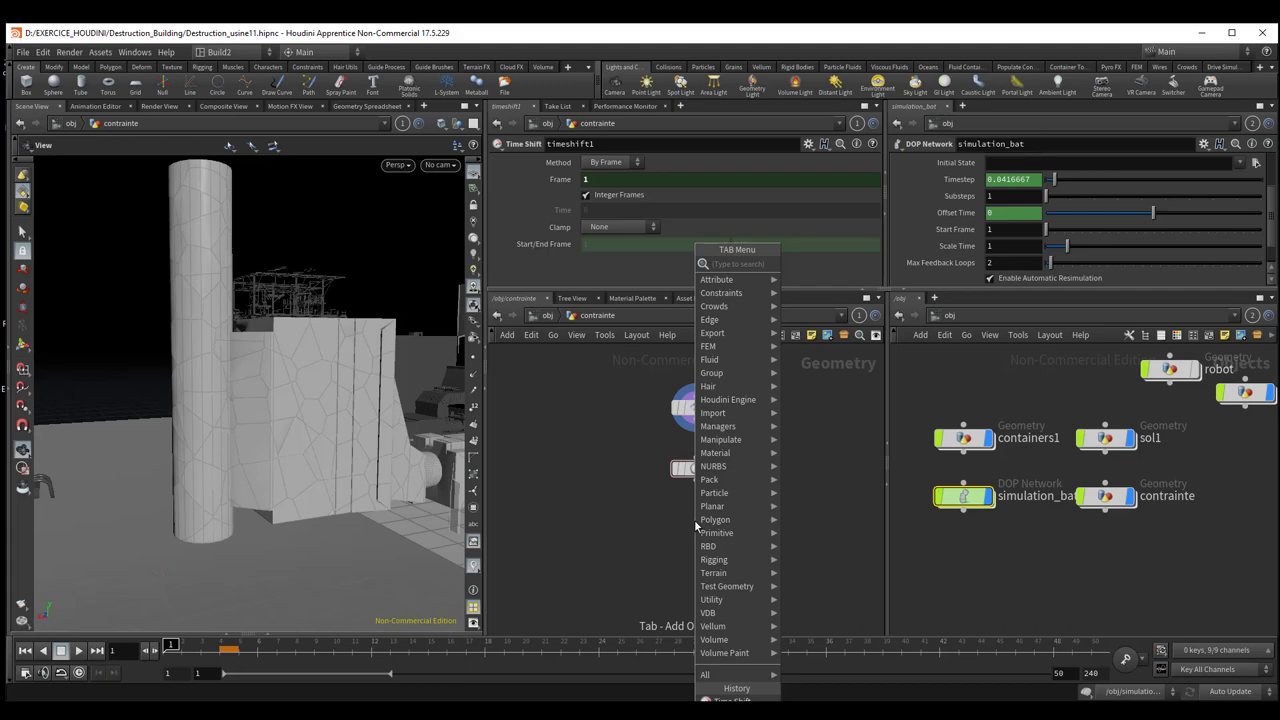
text(co)
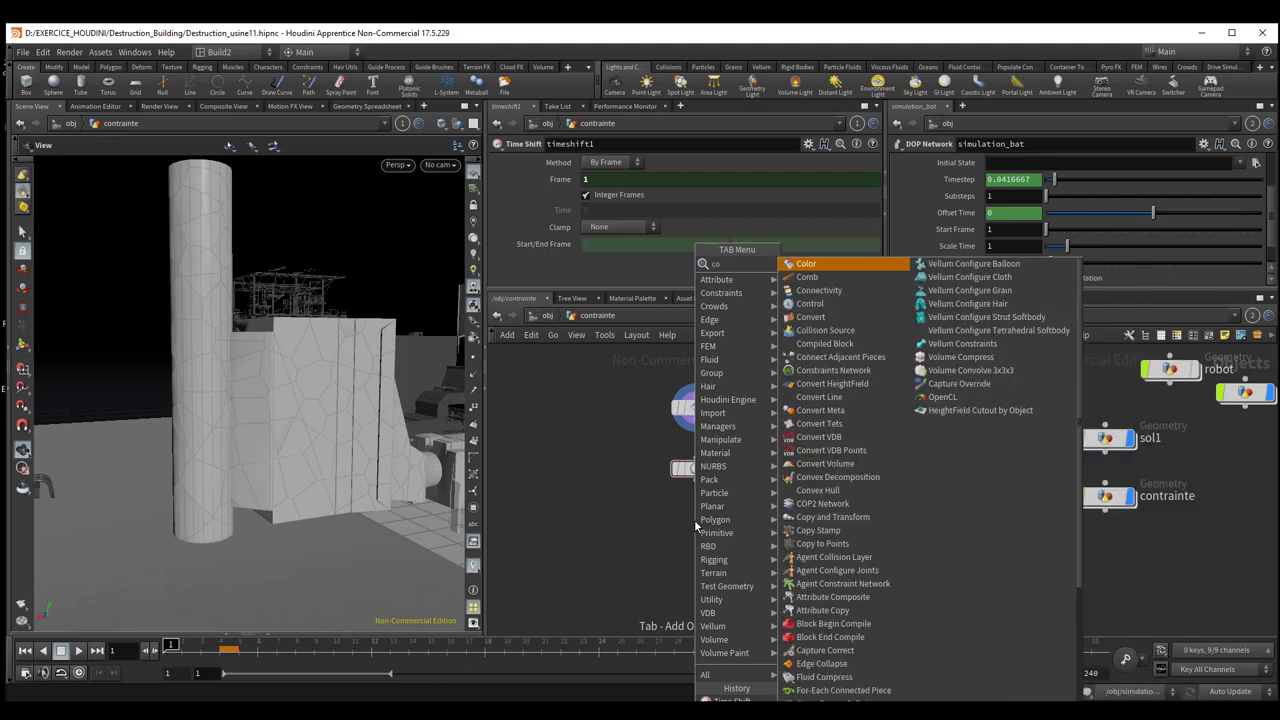
text(nnect)
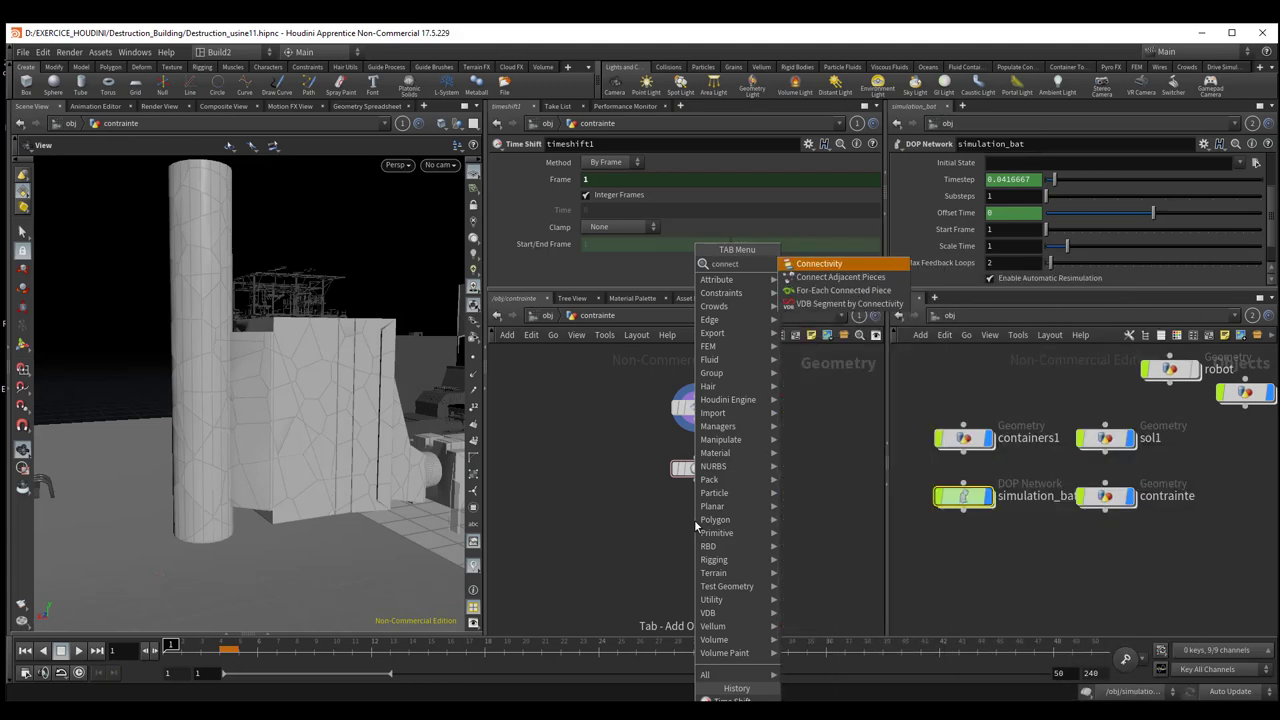
click(840, 277)
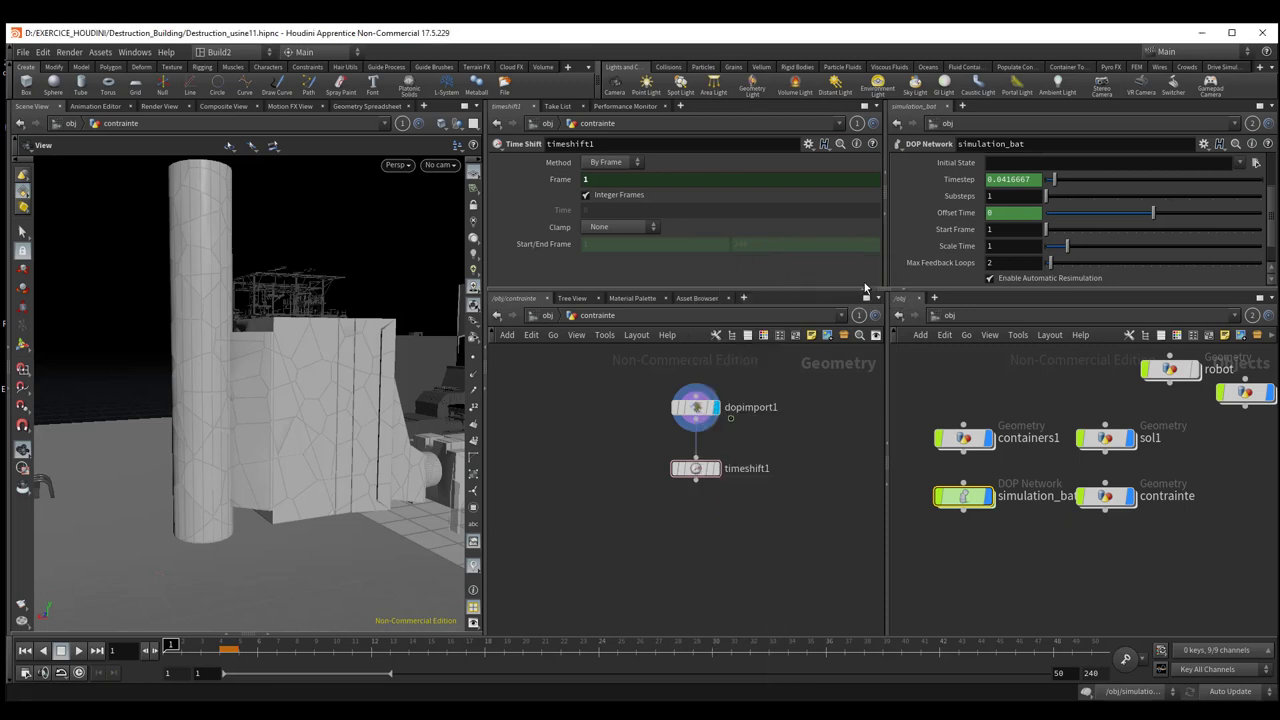
click(700, 525)
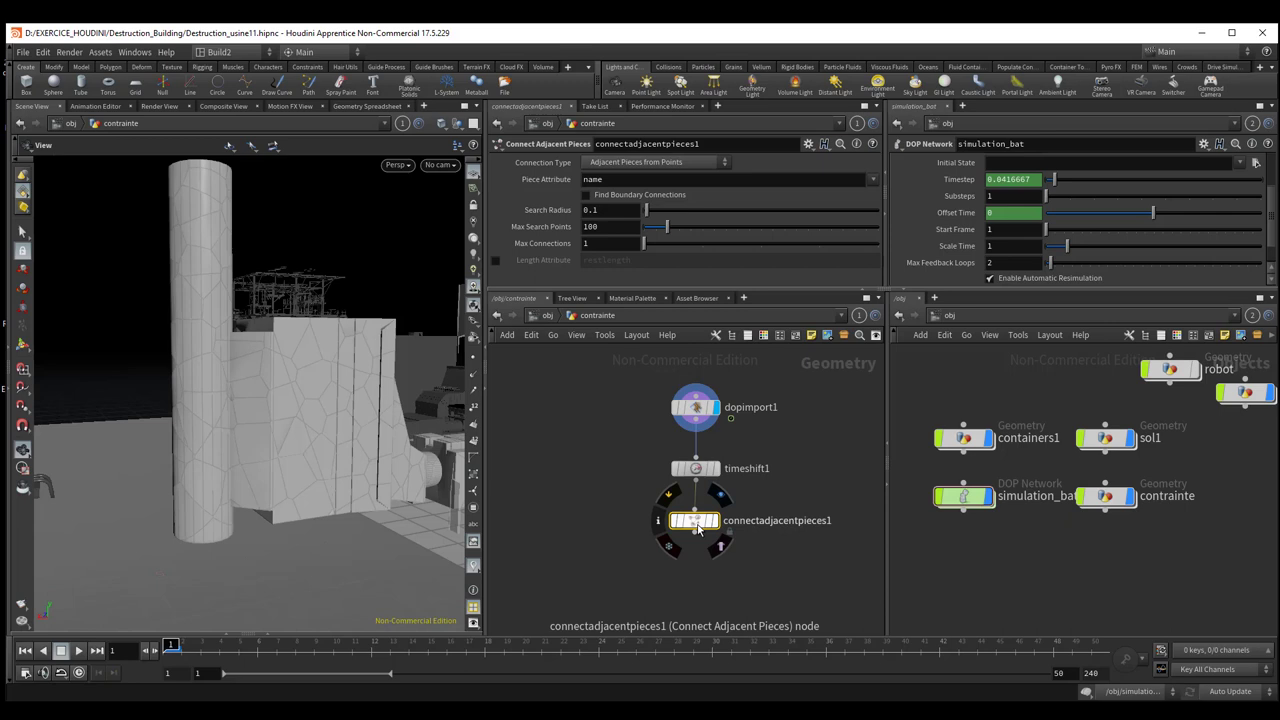
mouse_move(694, 520)
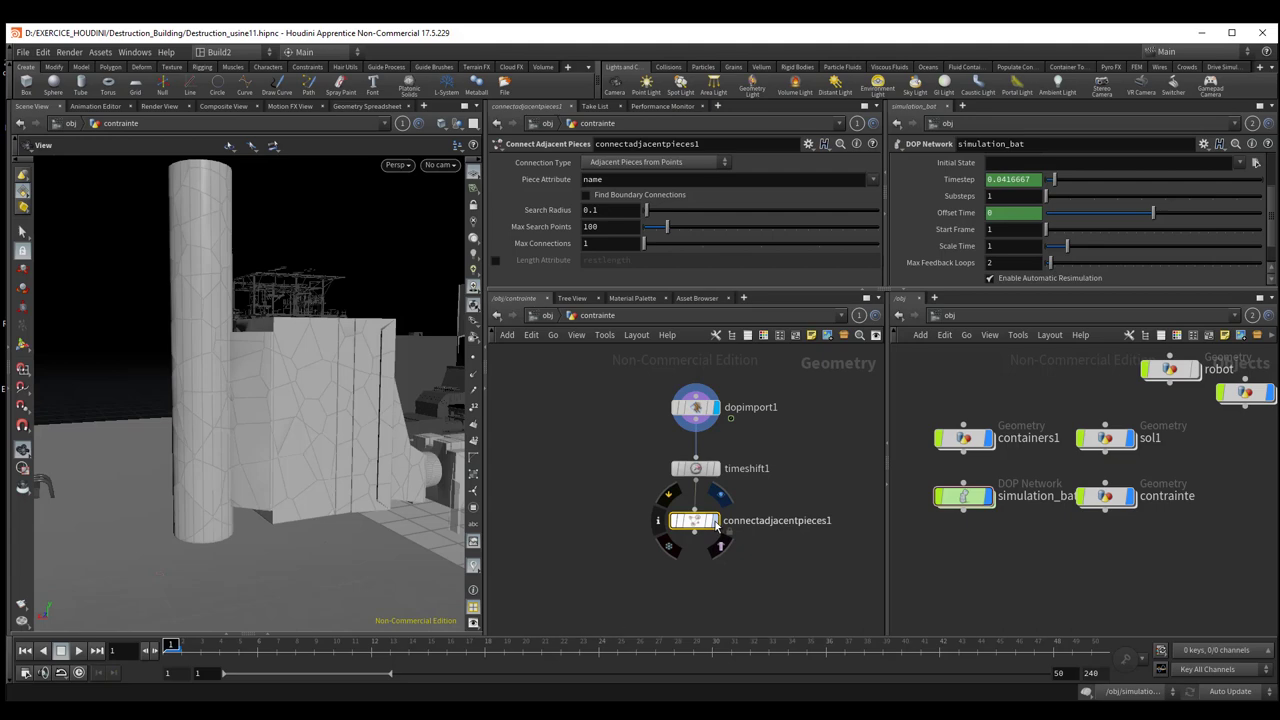
Step: Set connectadjacentpieces1 to Adjacent Pieces from Surface Points with 'name' as the piece attribute
click(715, 522)
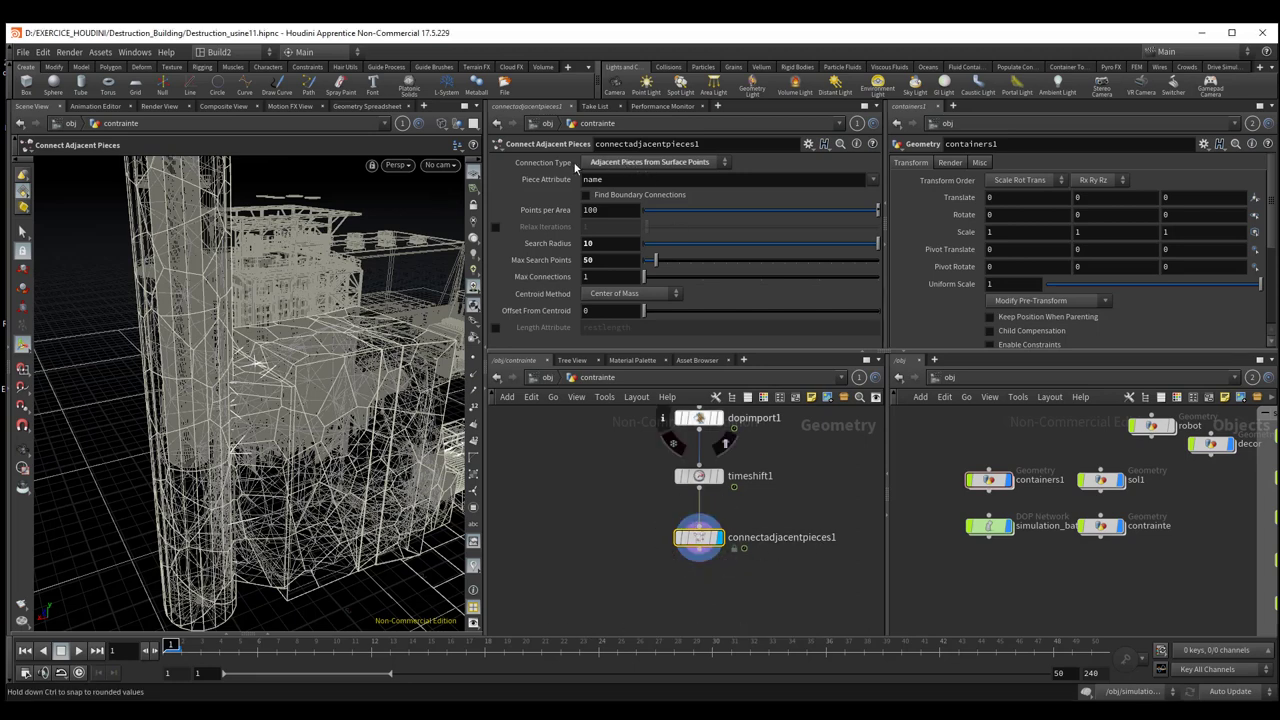
click(725, 166)
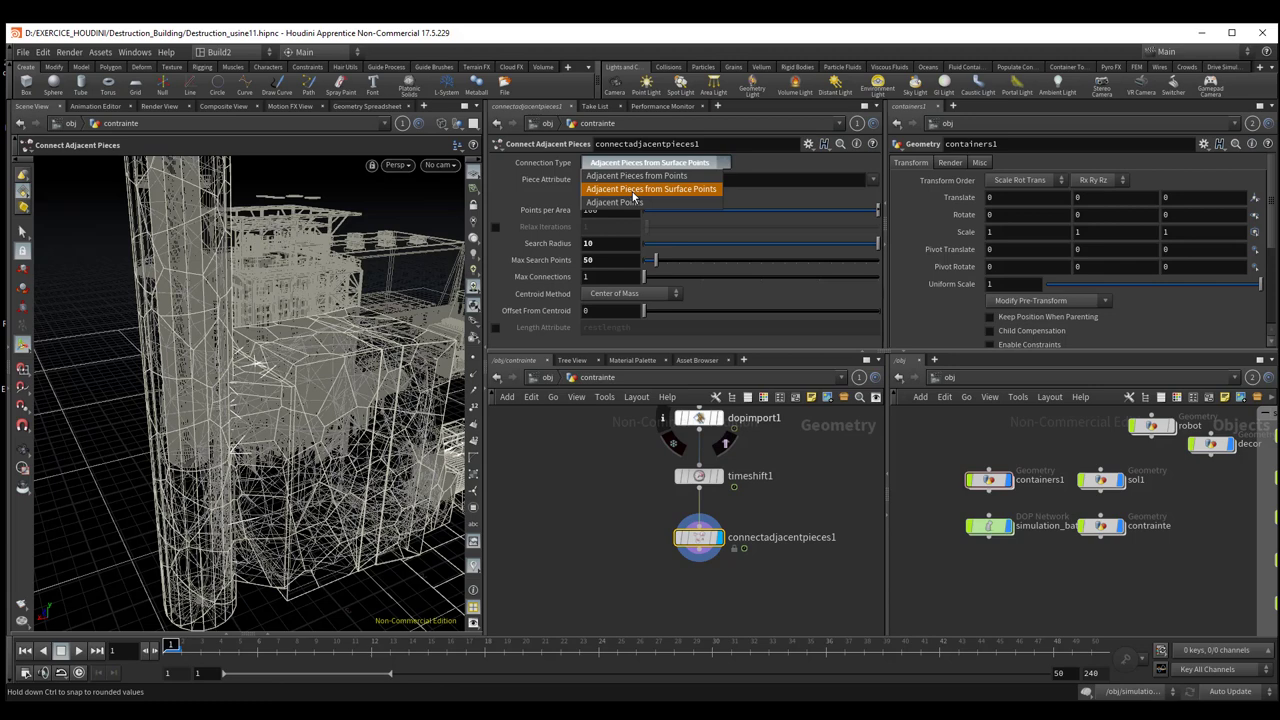
click(632, 190)
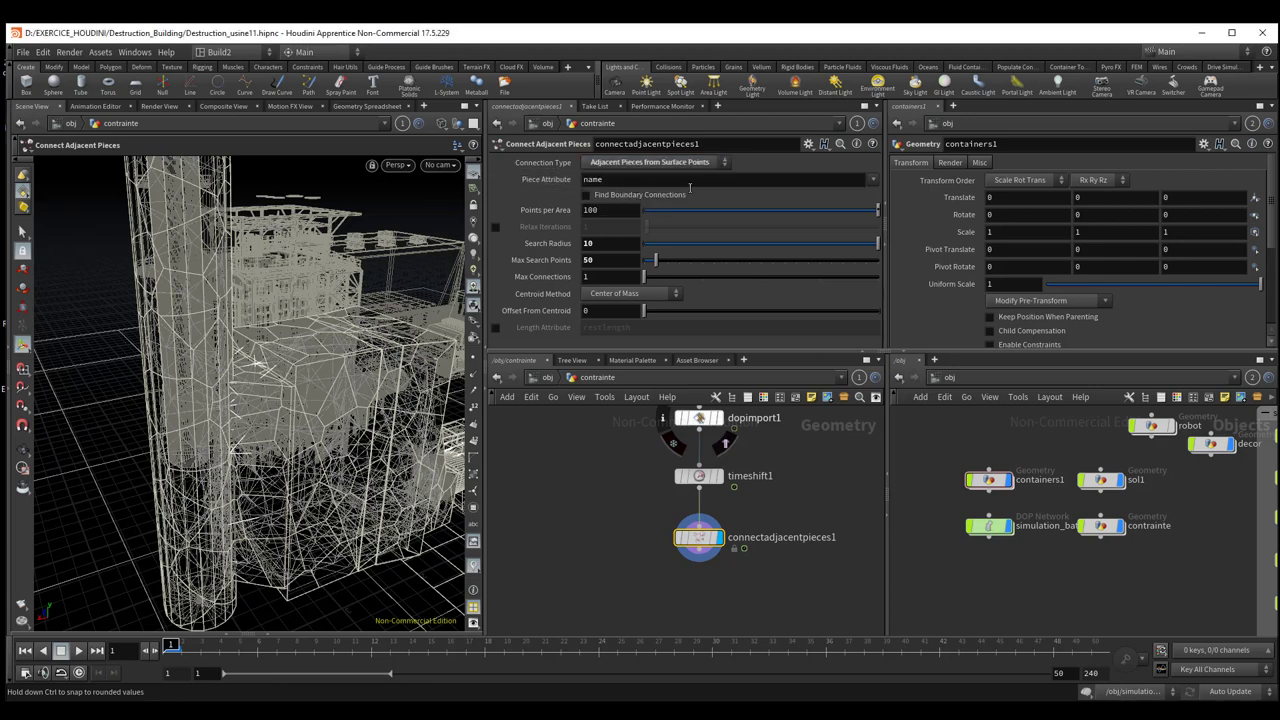
click(873, 181)
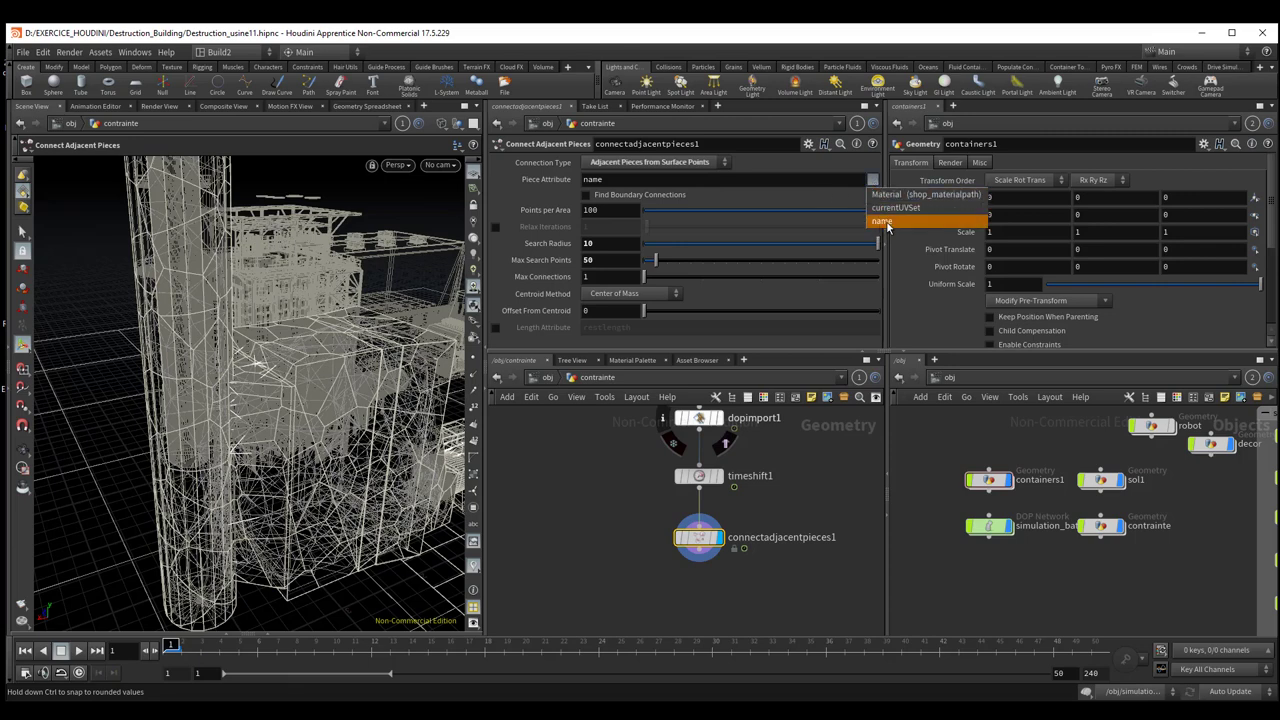
click(881, 222)
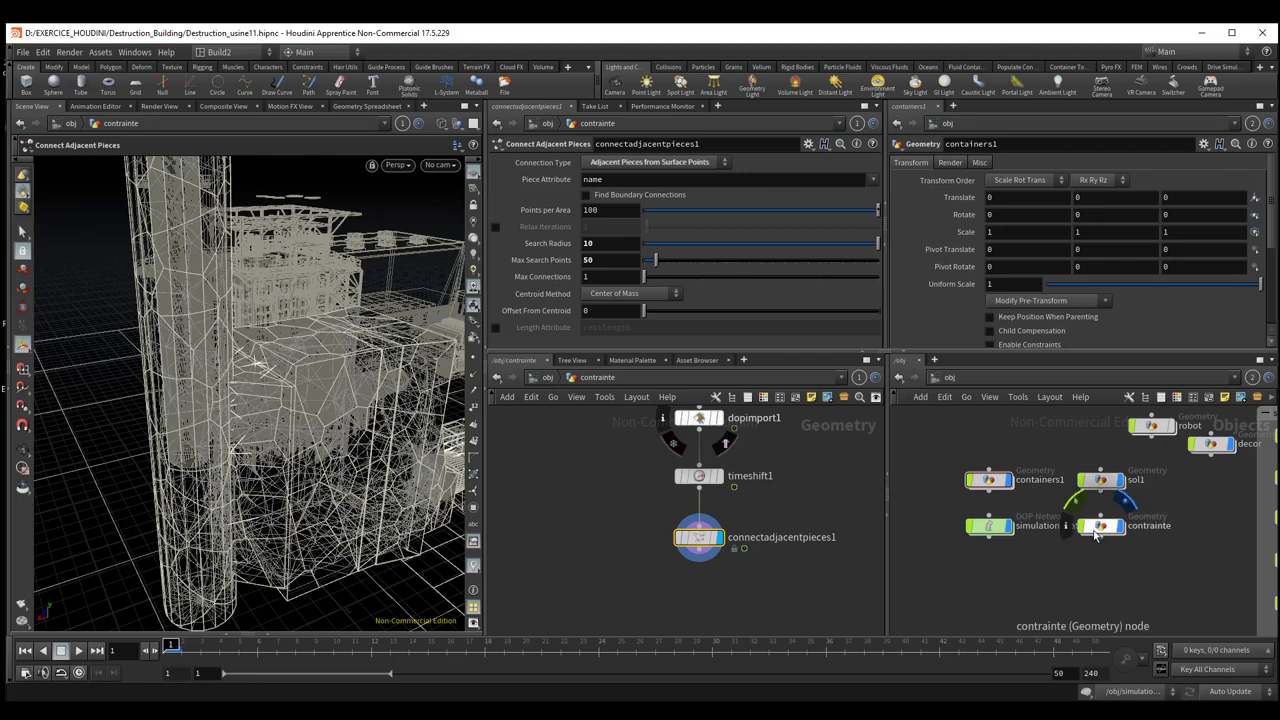
Step: Inside containers1, check assemble1 and output_usine info, then open a Geometry Spreadsheet pane
double_click(990, 485)
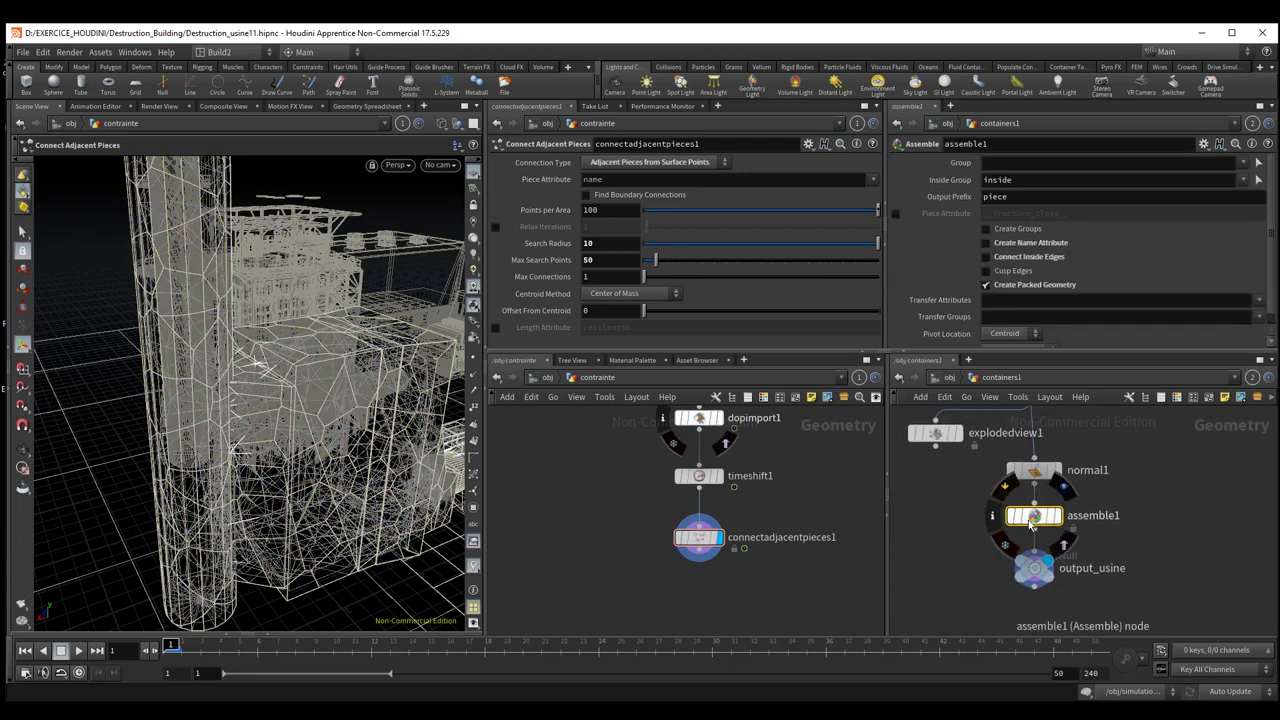
click(1035, 478)
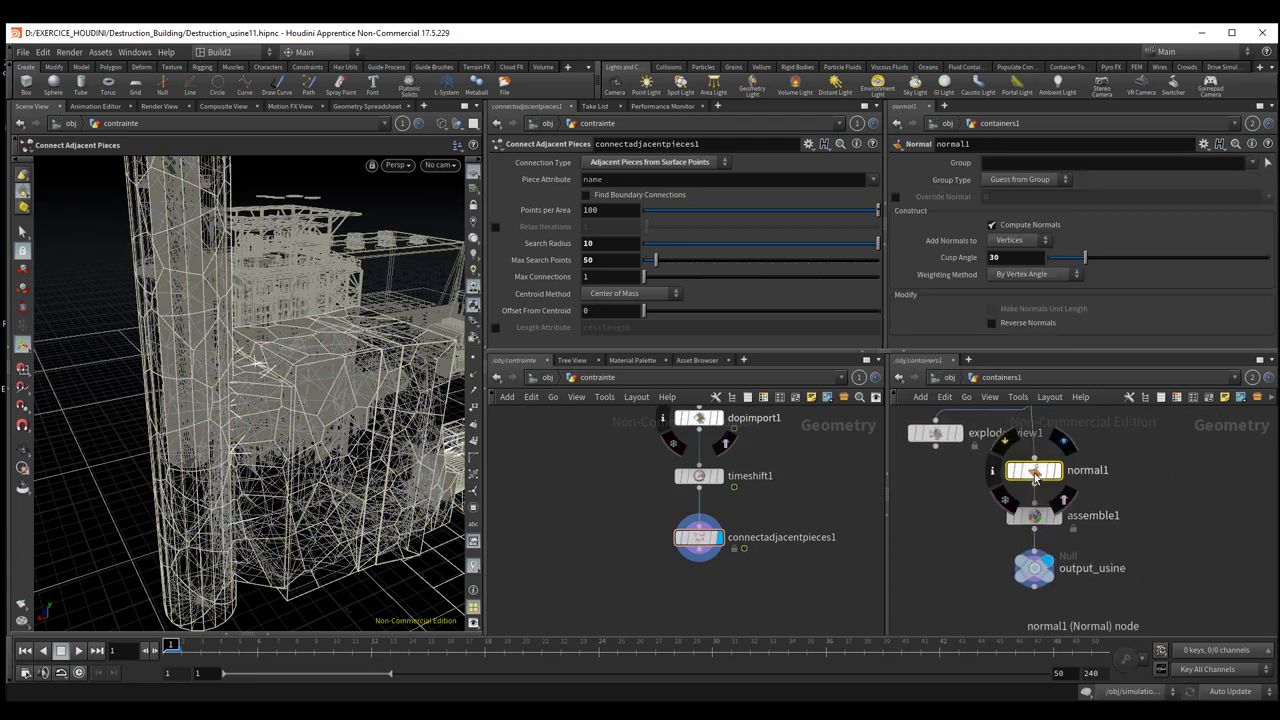
click(1035, 516)
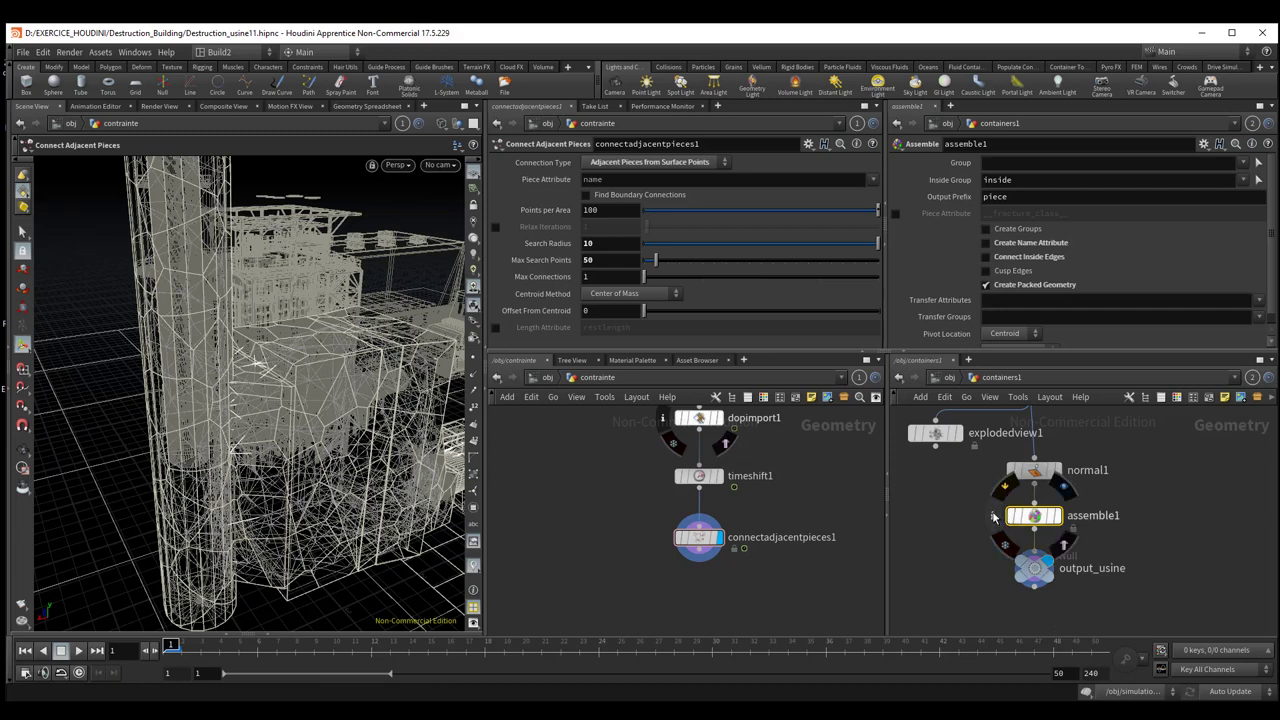
click(992, 517)
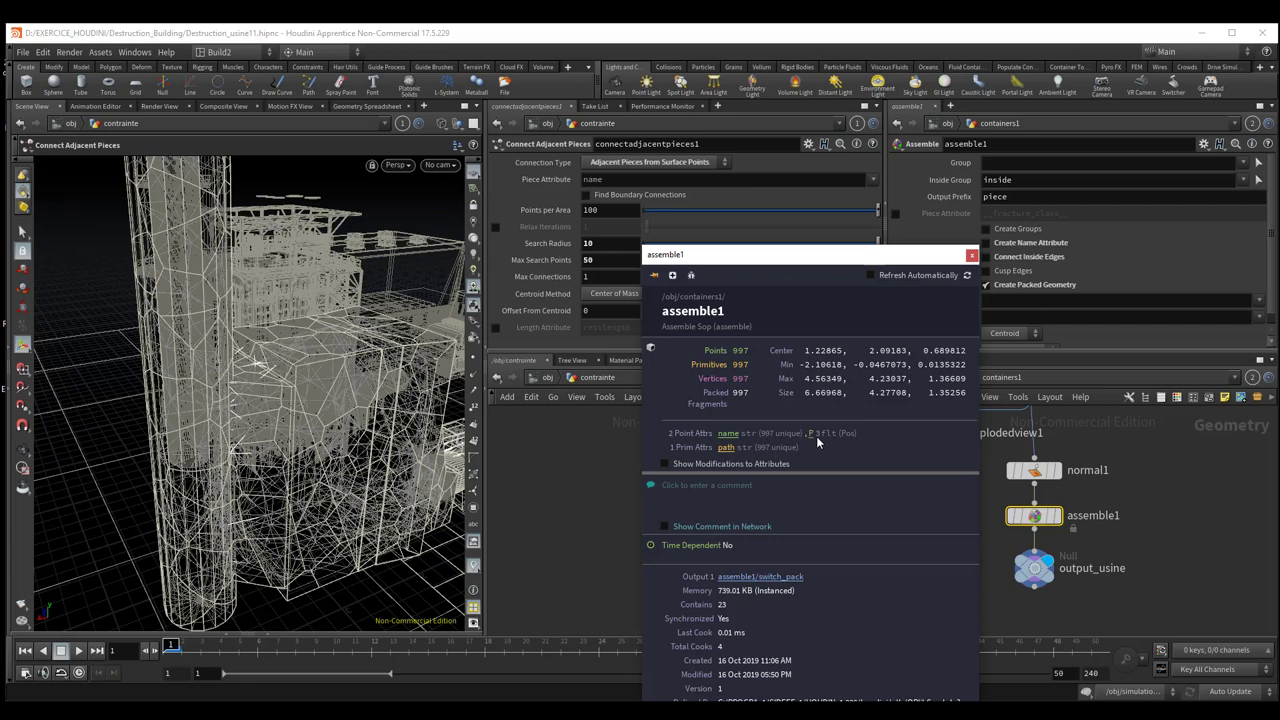
click(971, 255)
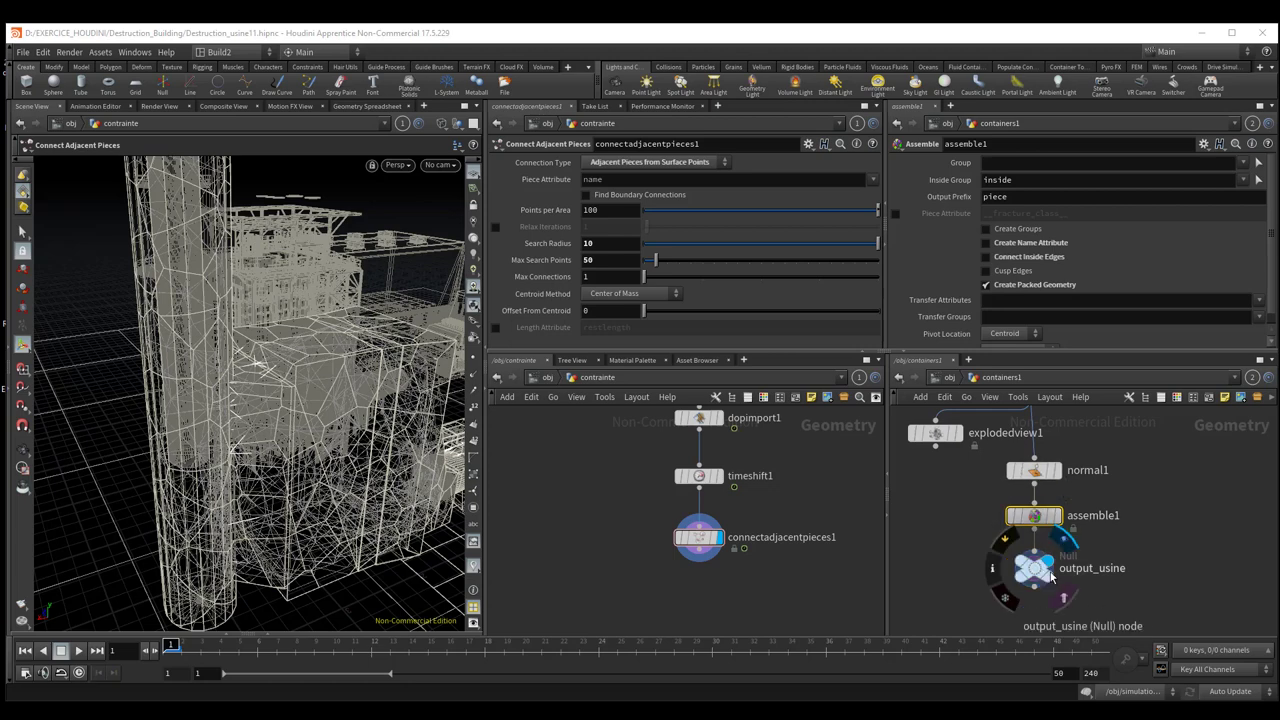
click(993, 570)
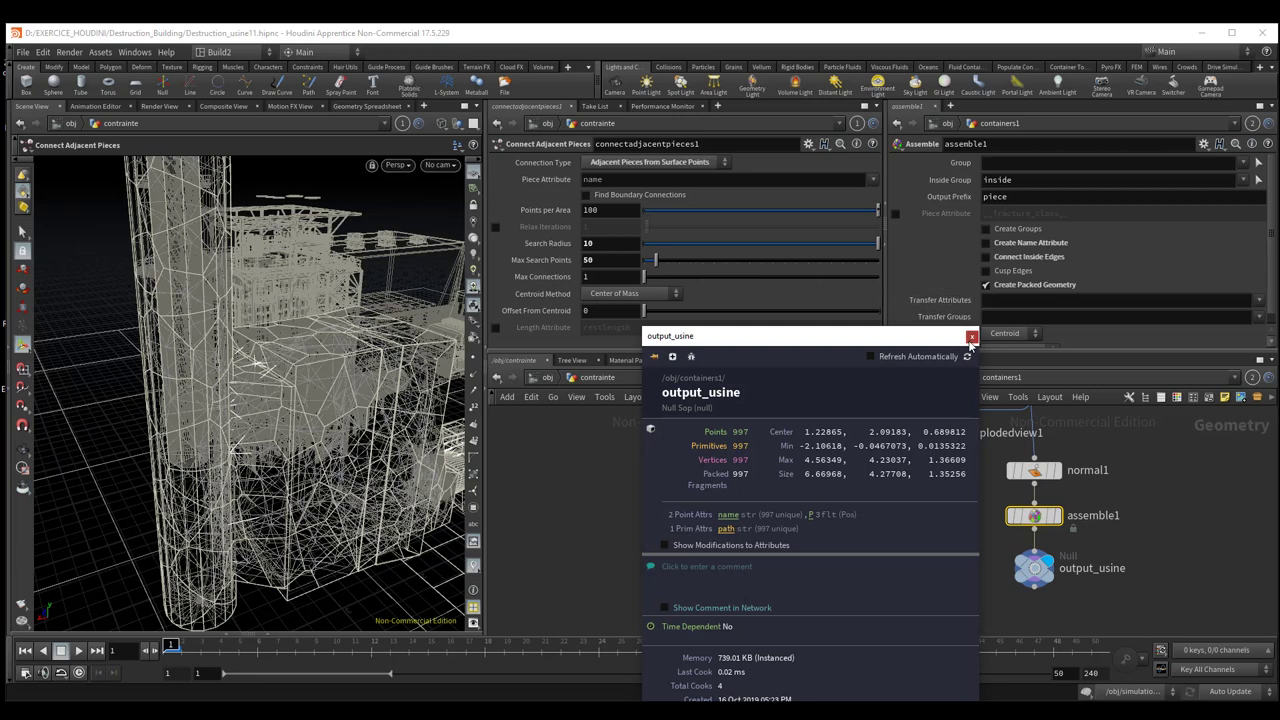
click(966, 338)
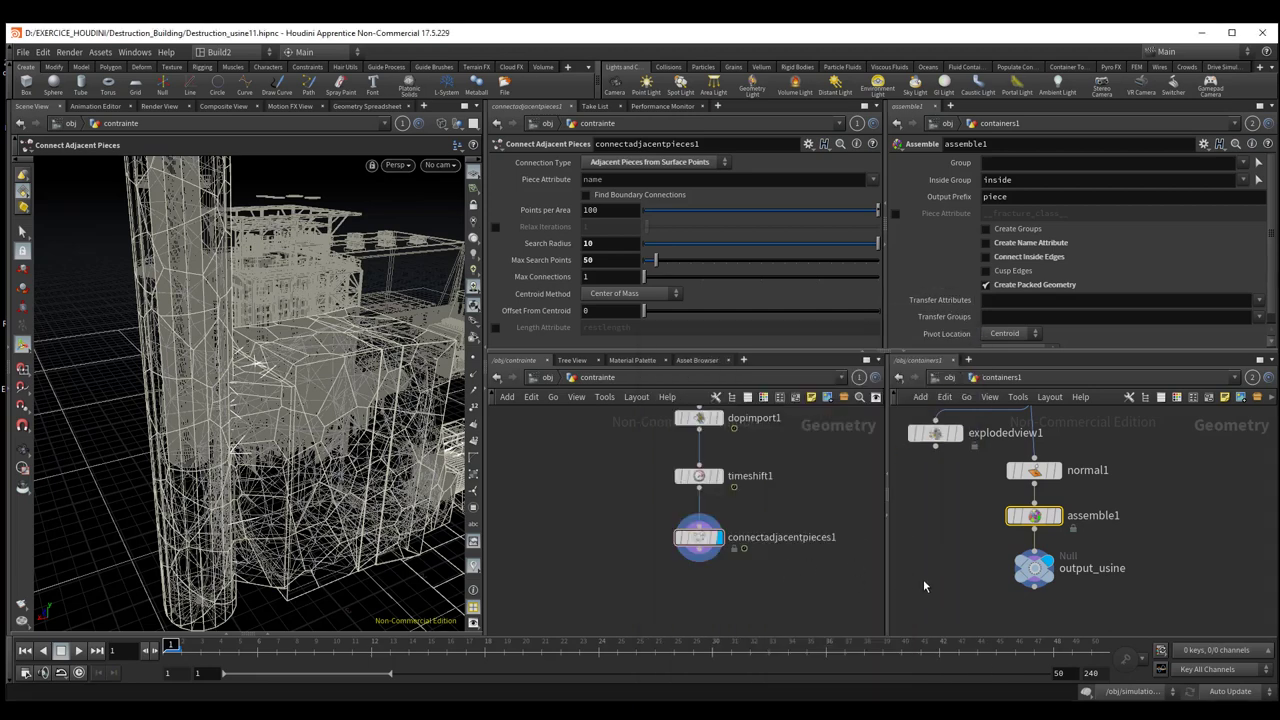
click(267, 632)
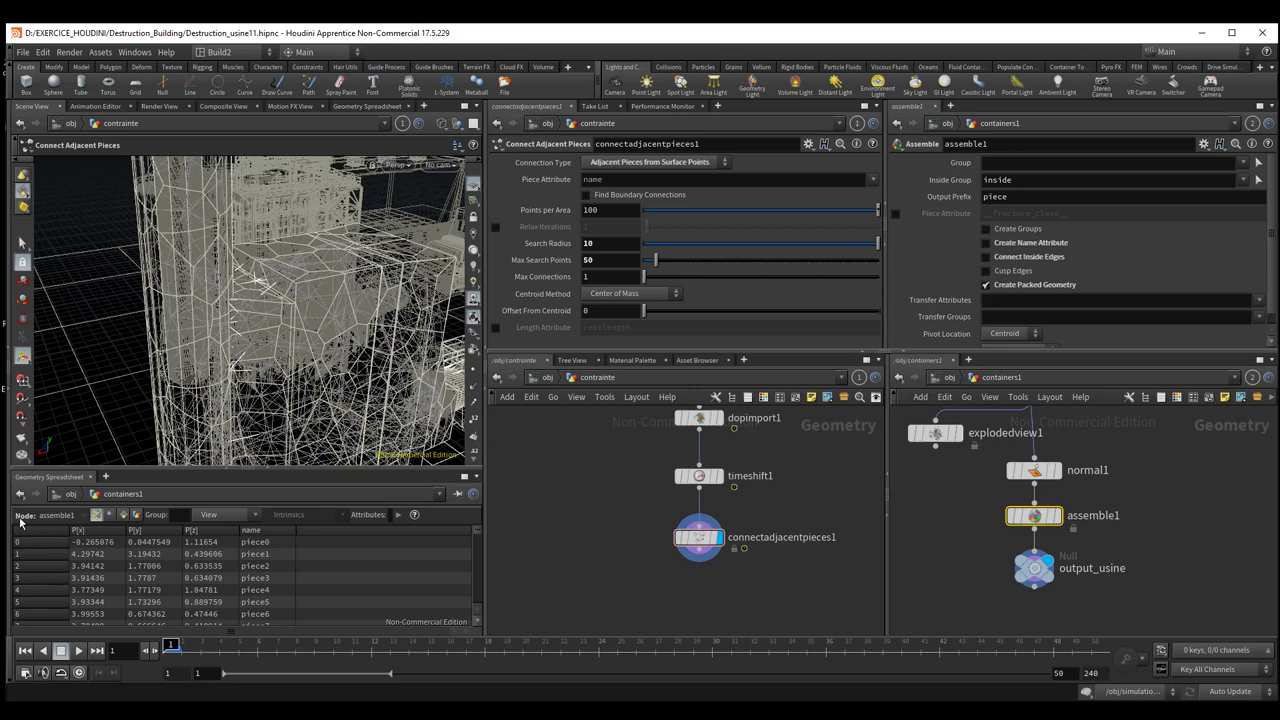
Step: Show output_usine, dopimport1 and connectadjacentpieces1 point data in the spreadsheet
click(1034, 567)
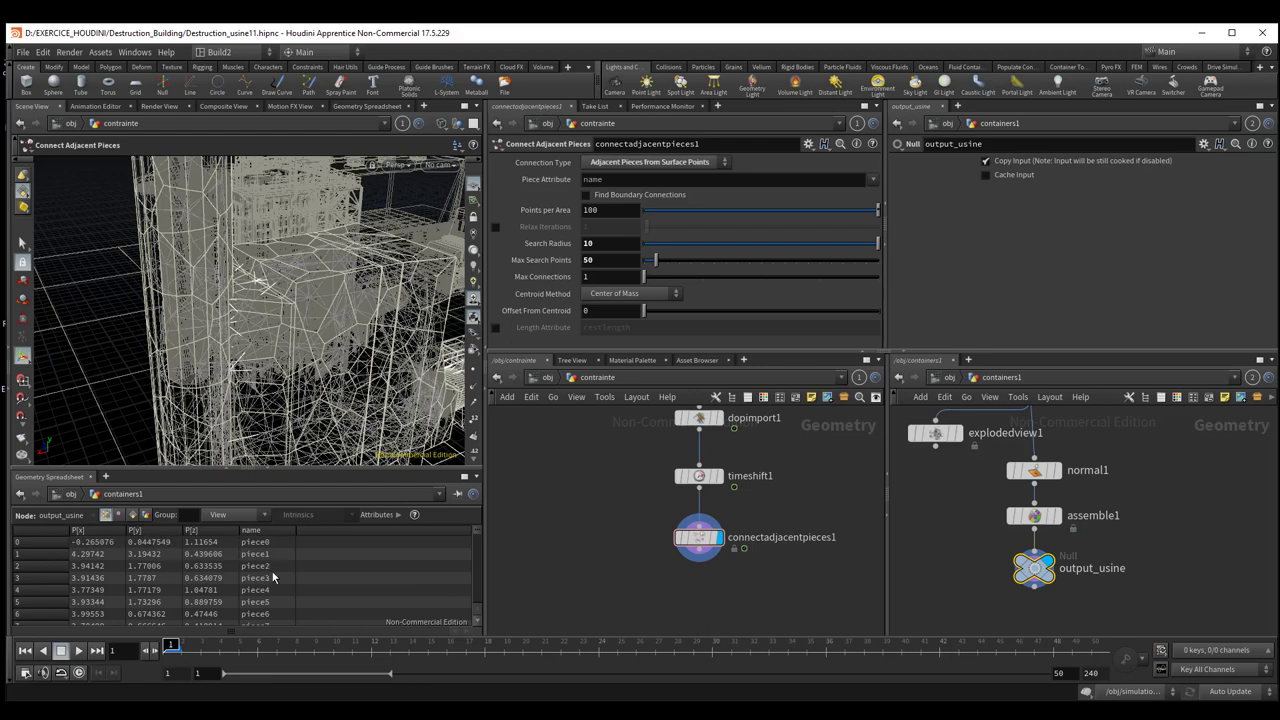
scroll(269, 579, down, 3)
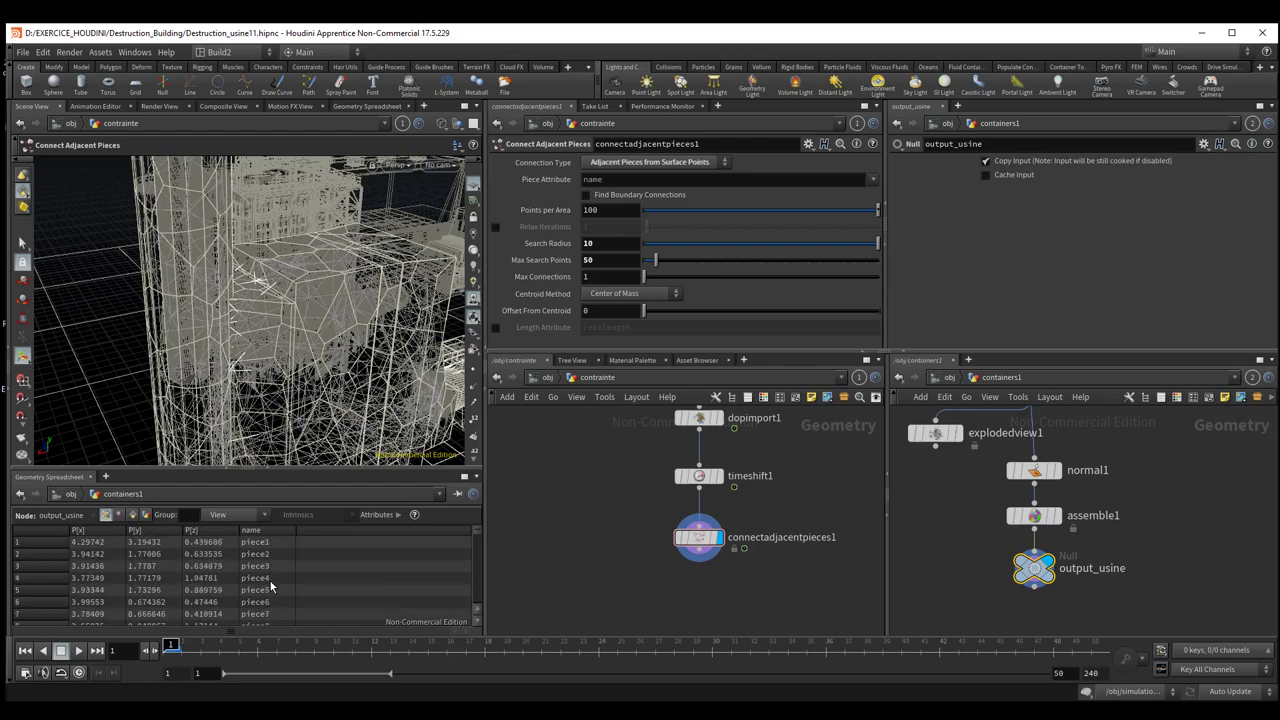
scroll(270, 580, up, 3)
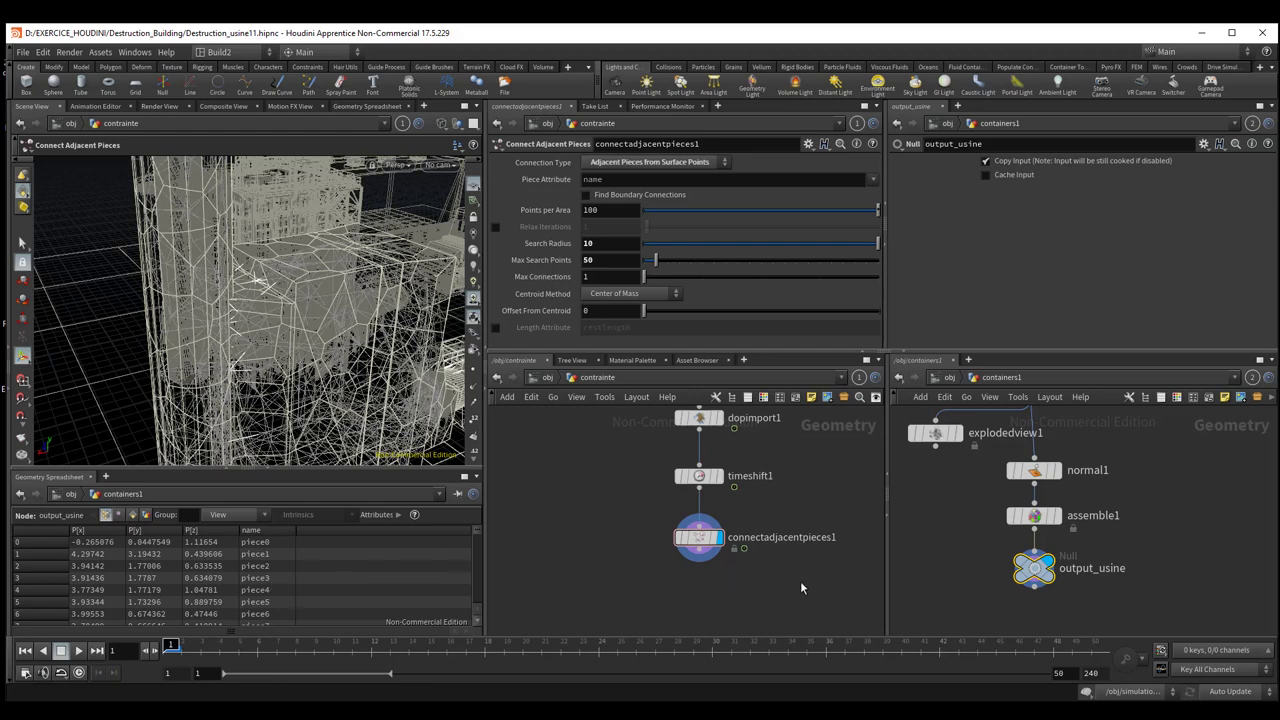
middle_drag(822, 496, 818, 544)
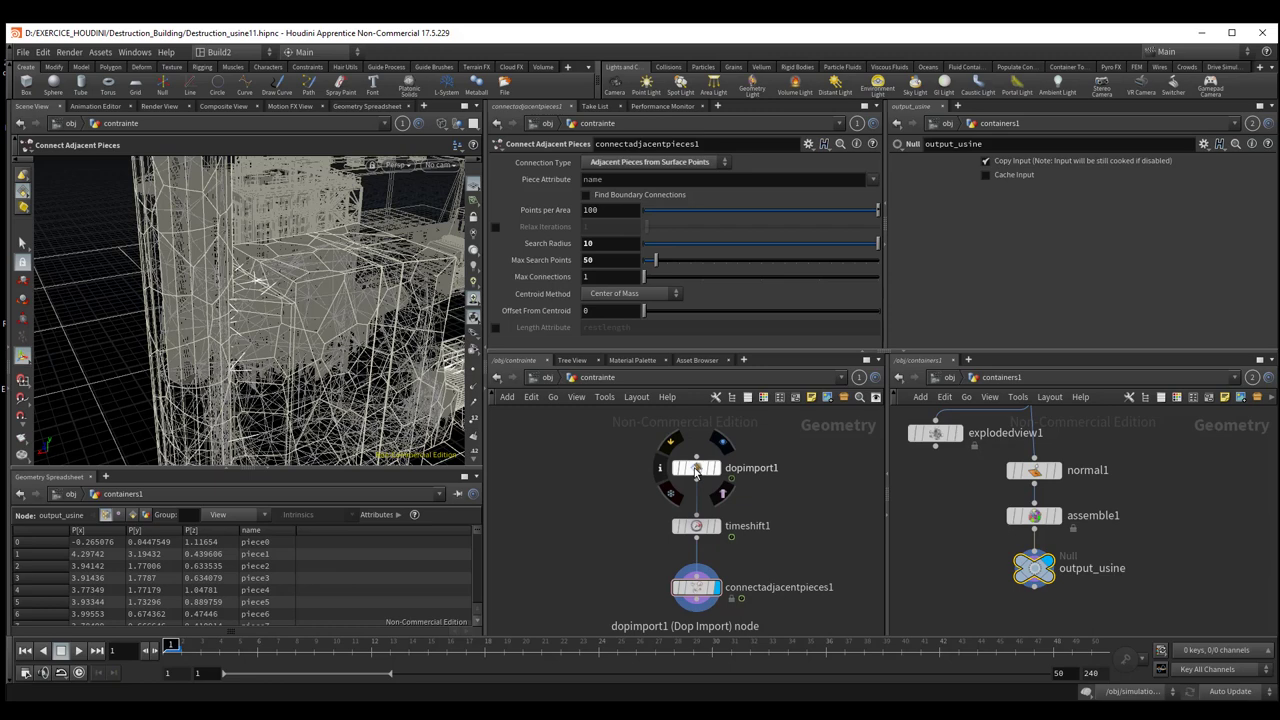
click(697, 470)
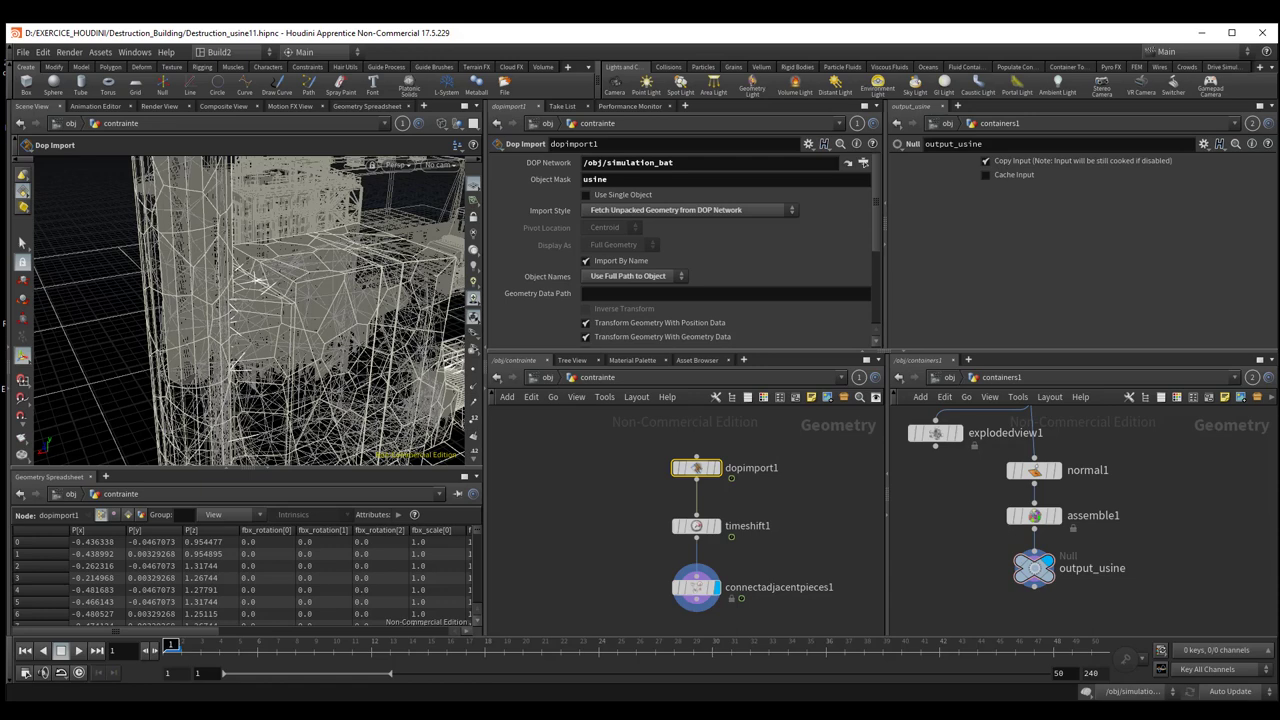
click(696, 587)
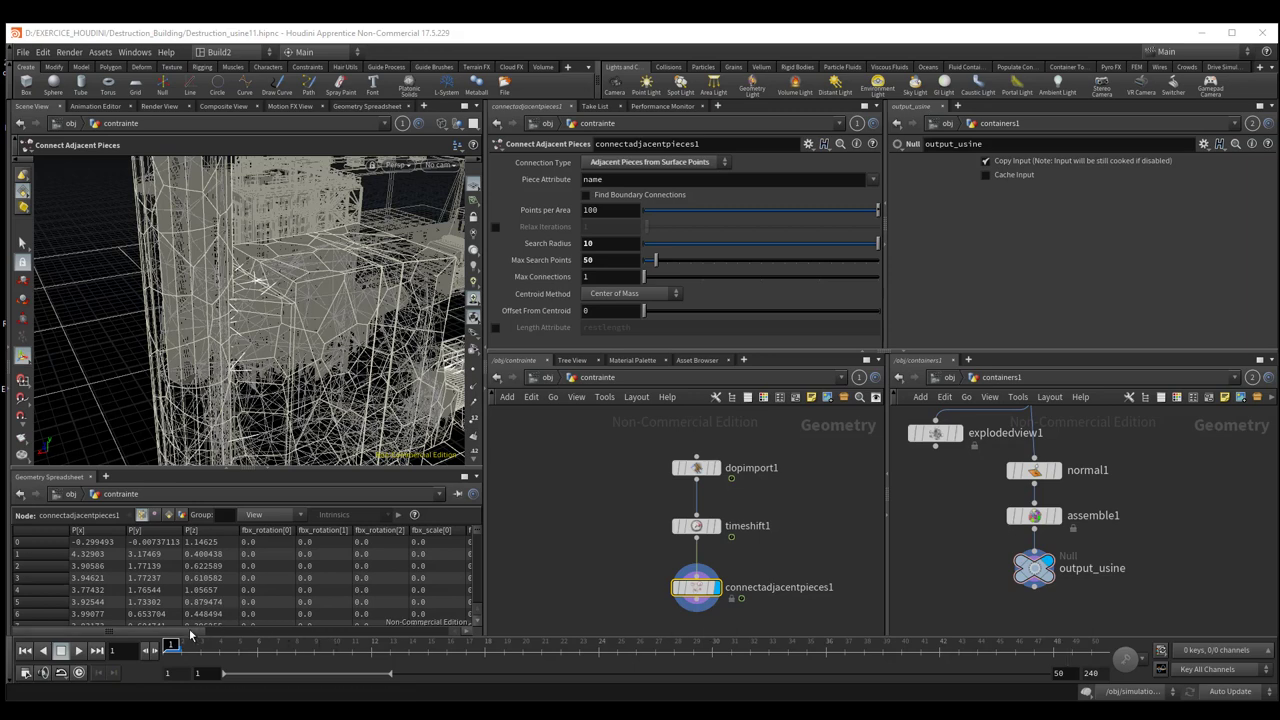
Step: Widen the name column to read usine/piece names and move the camera toward the building wall
drag(190, 632, 318, 634)
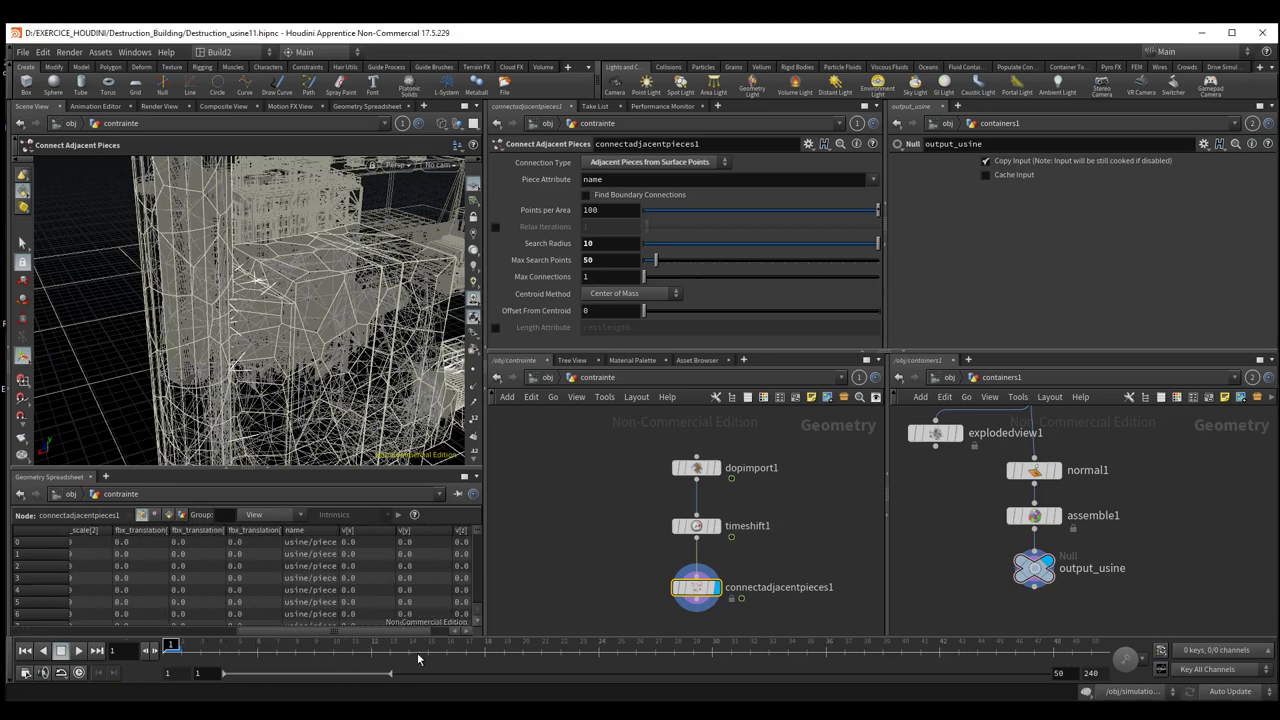
drag(318, 645, 378, 632)
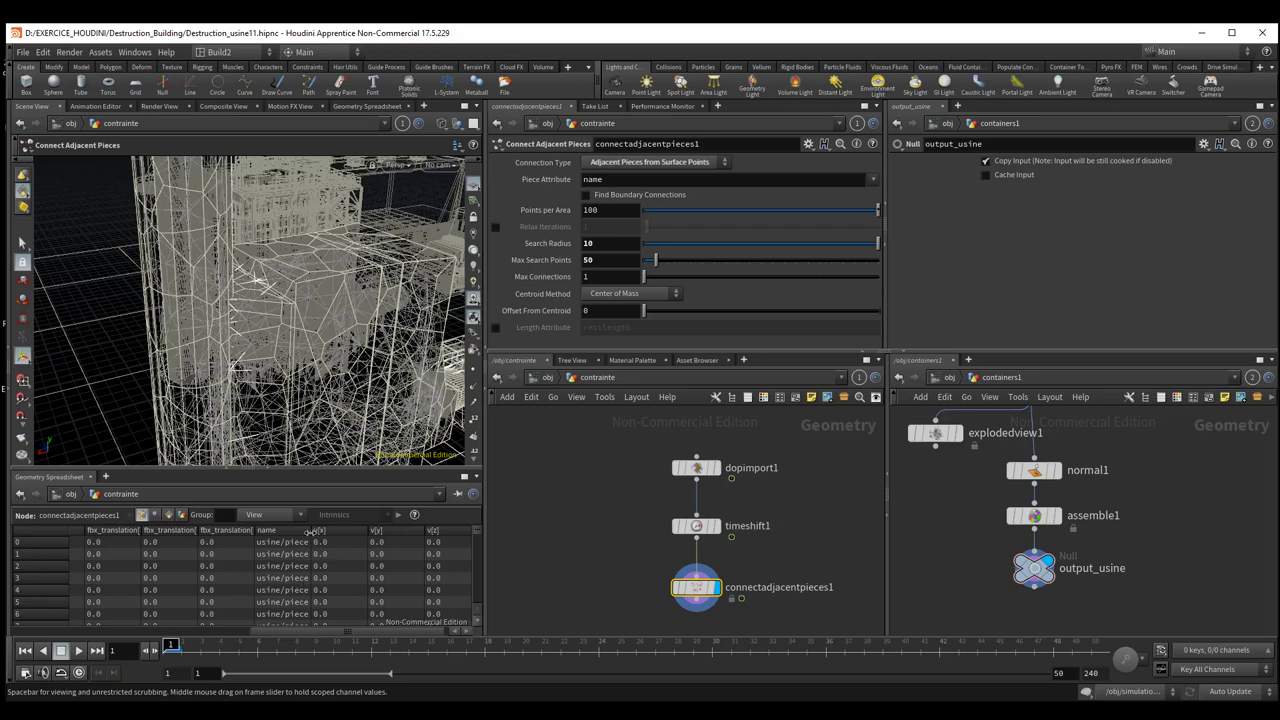
mouse_move(311, 532)
mouse_down()
mouse_move(370, 537)
mouse_move(284, 550)
mouse_up()
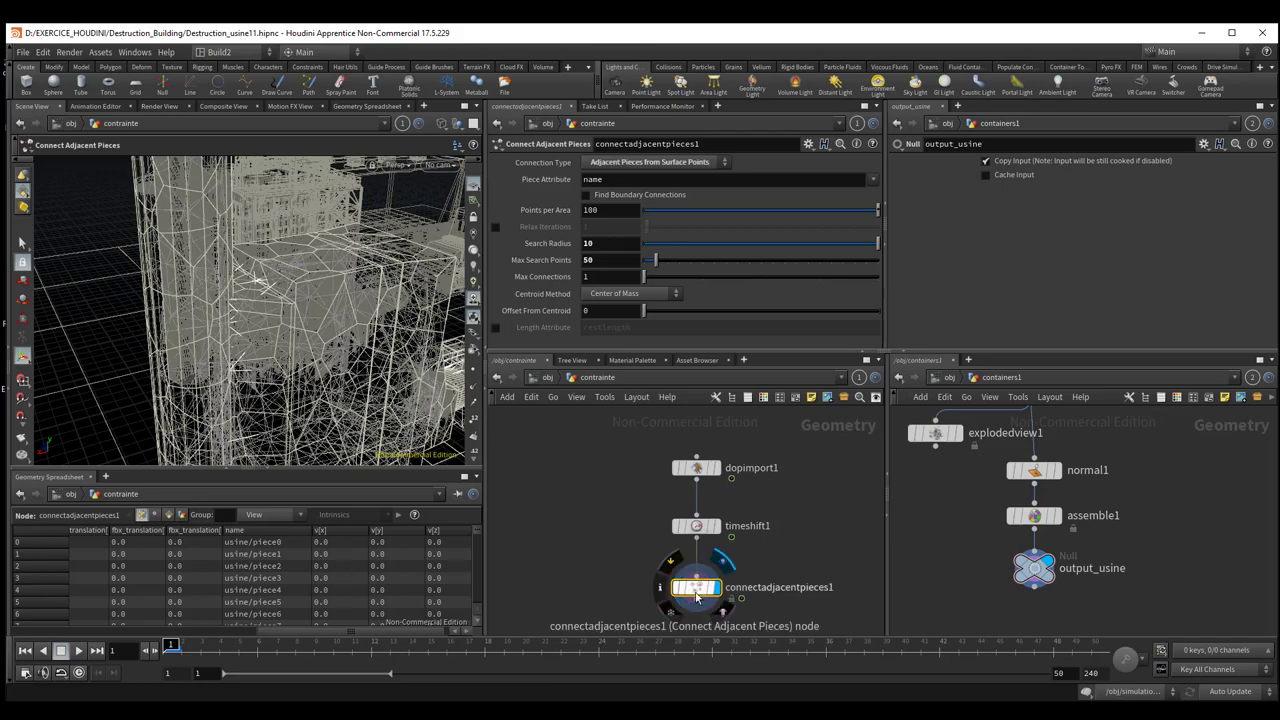
key(Escape)
scroll(267, 345, up, 5)
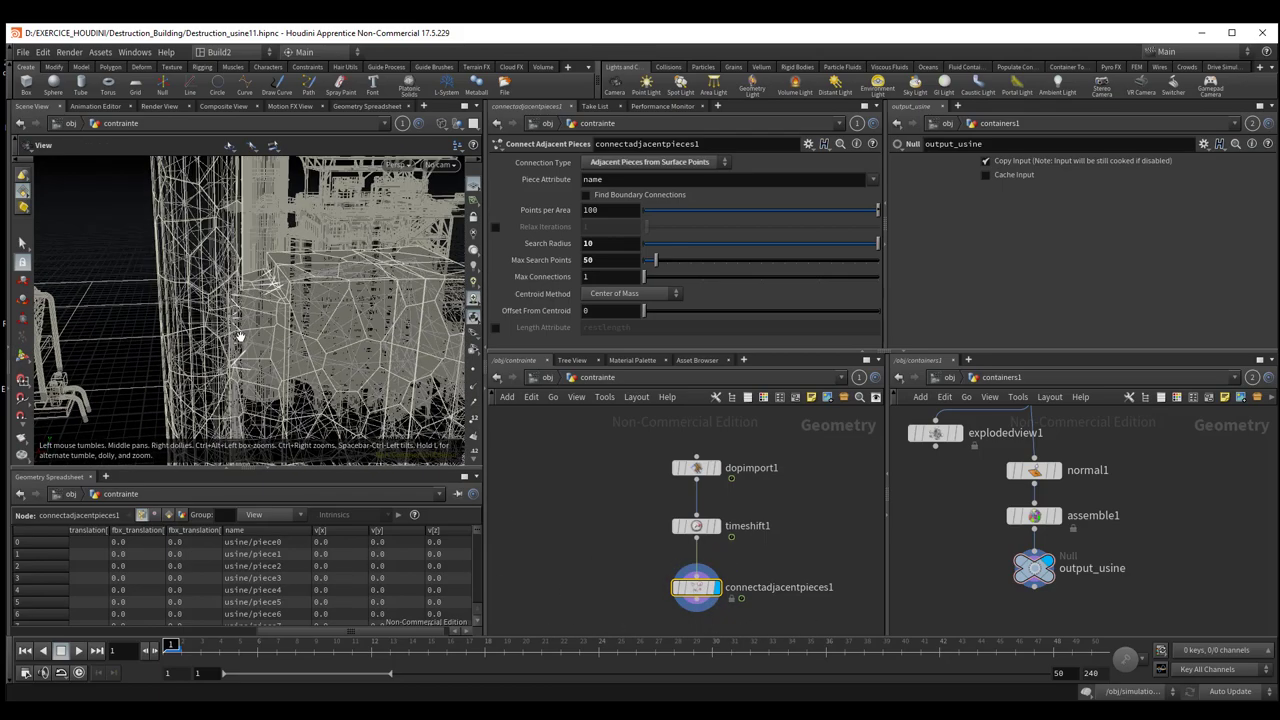
mouse_move(264, 355)
mouse_down()
mouse_move(248, 334)
mouse_move(310, 368)
mouse_up()
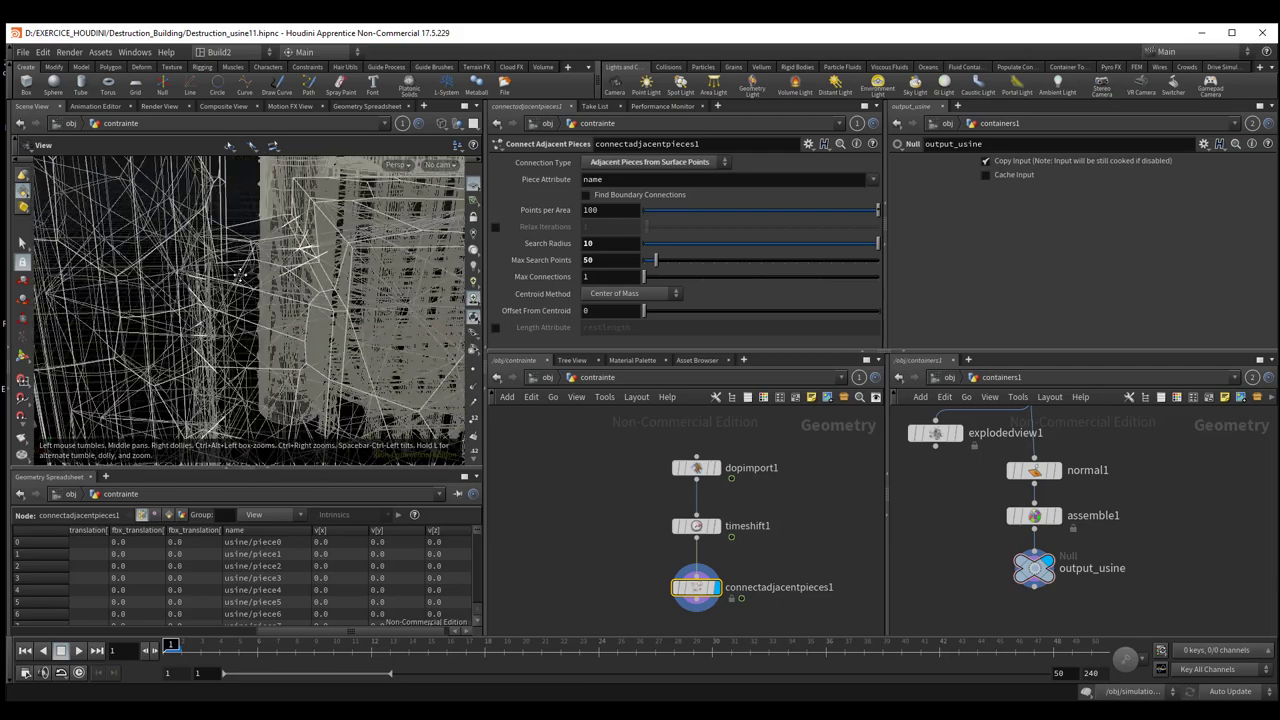
key(Return)
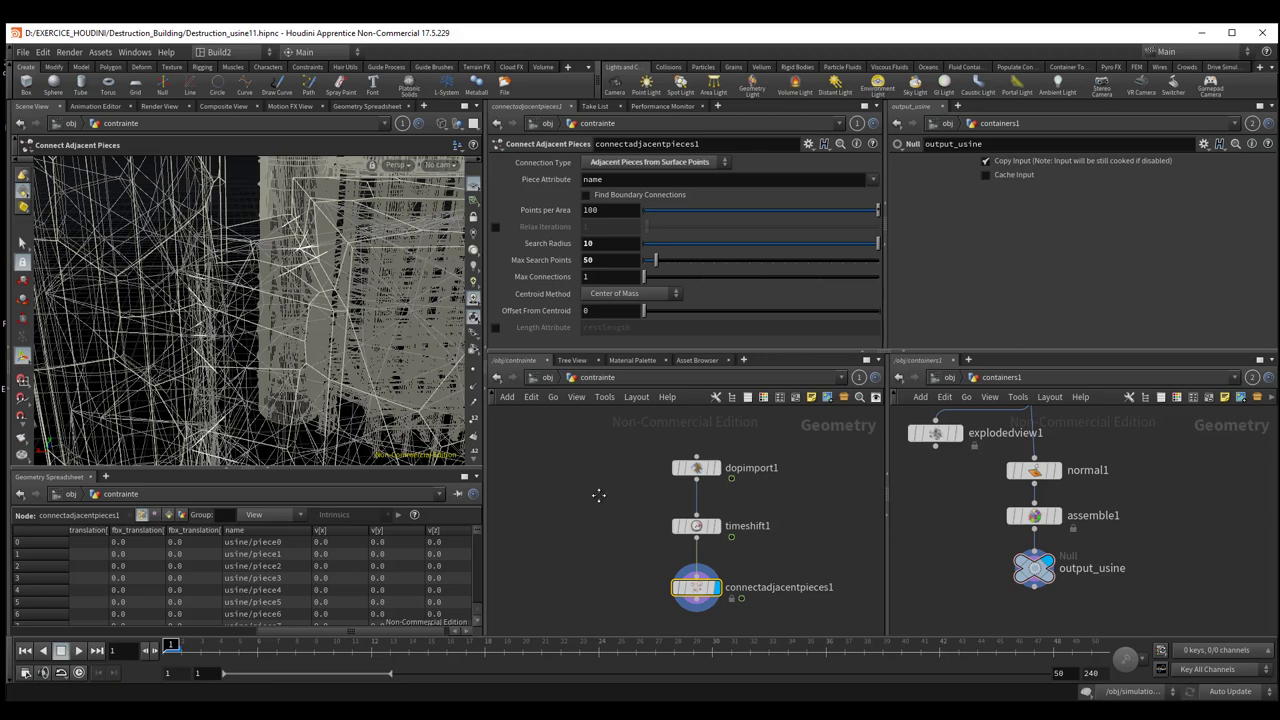
Step: Add a Color node, color1, after connectadjacentpieces1
middle_drag(600, 511, 596, 481)
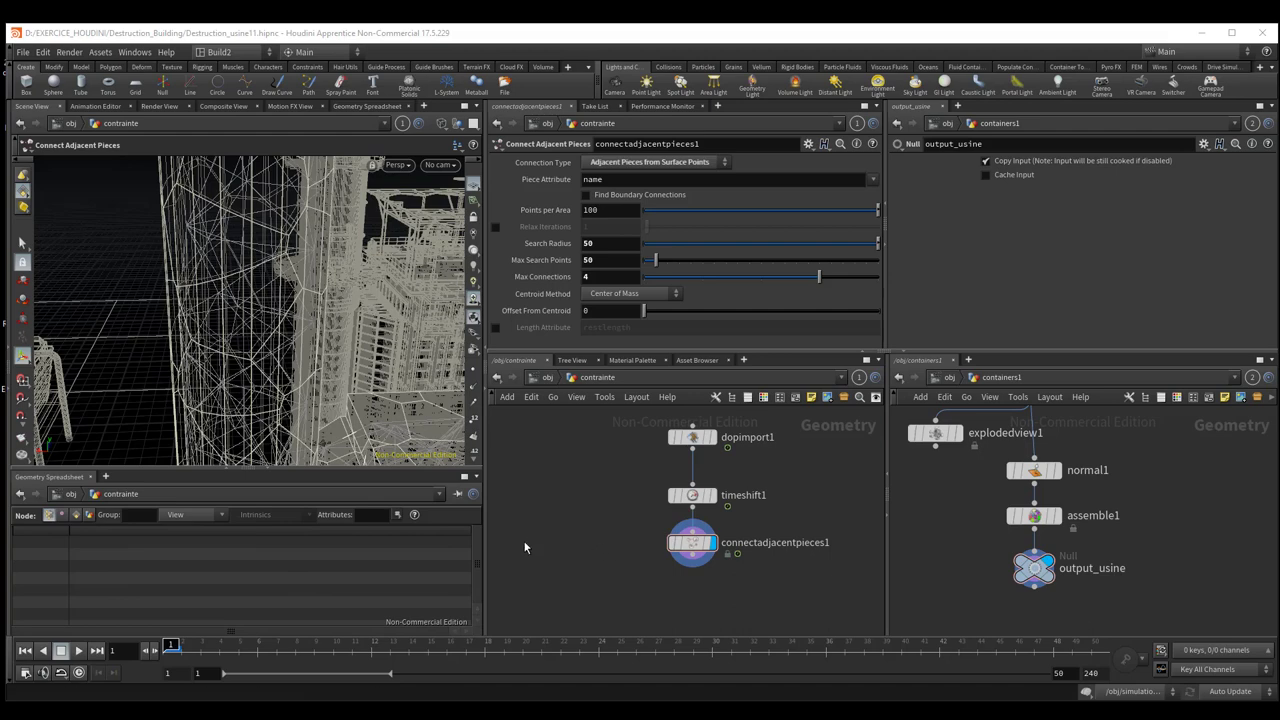
drag(692, 567, 692, 597)
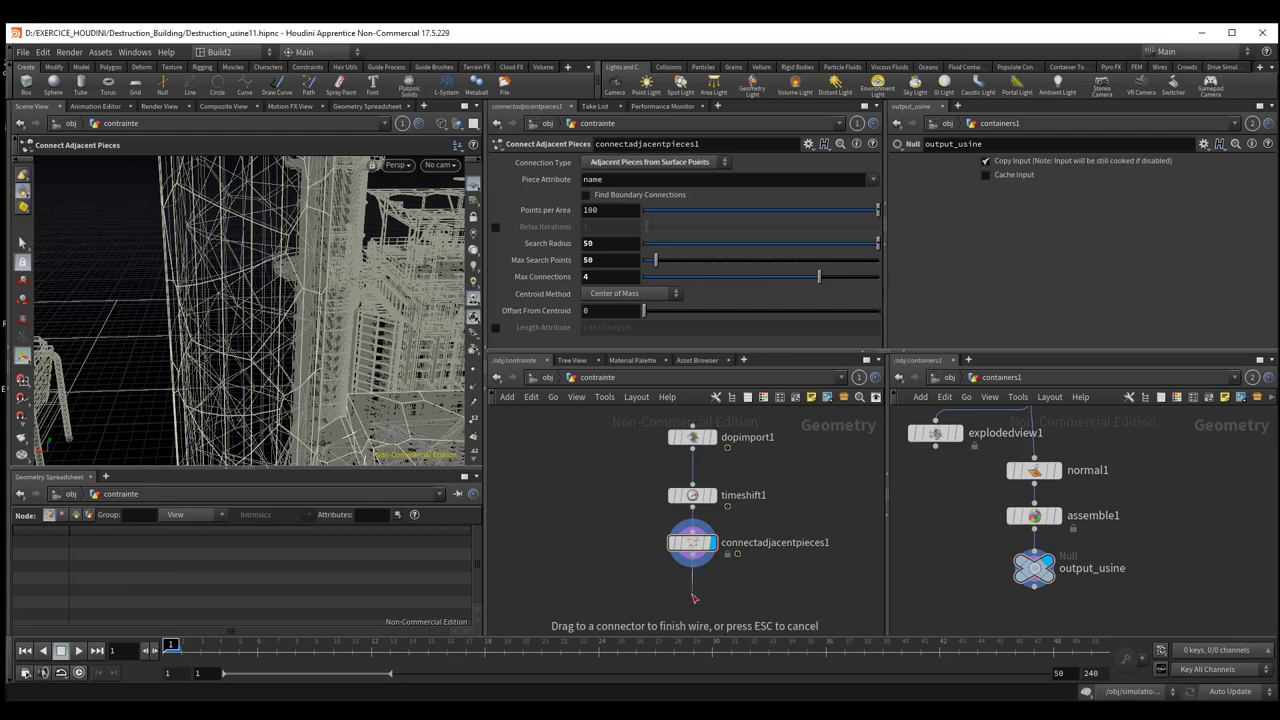
key(Tab)
text(color)
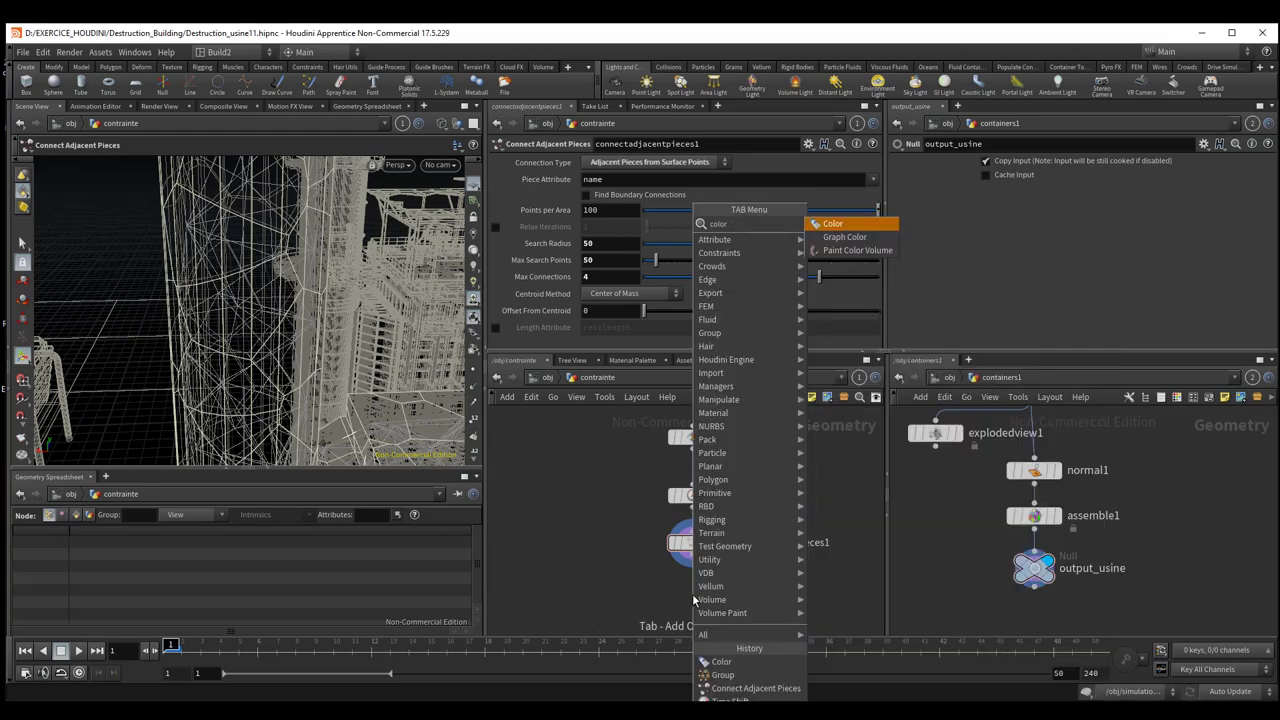
click(833, 223)
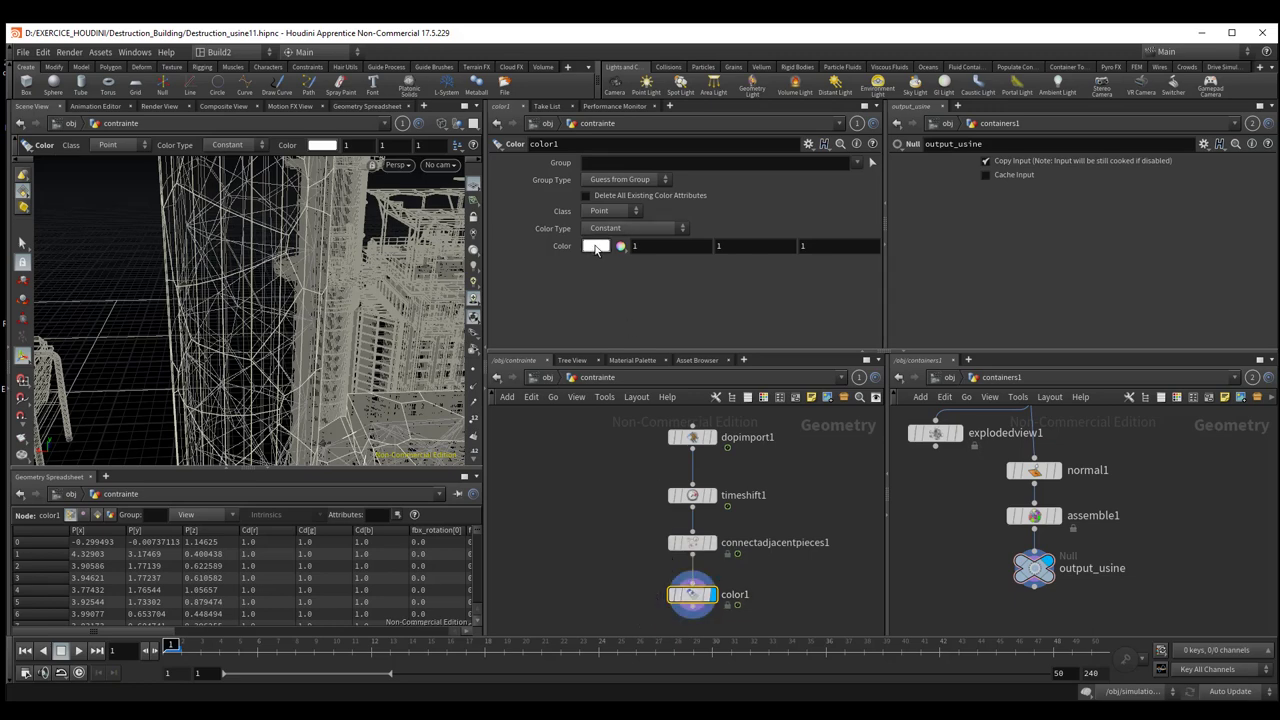
Step: Set color1 to bright green (0, 0.9, 0) and orbit to view the green constraint lines
click(595, 248)
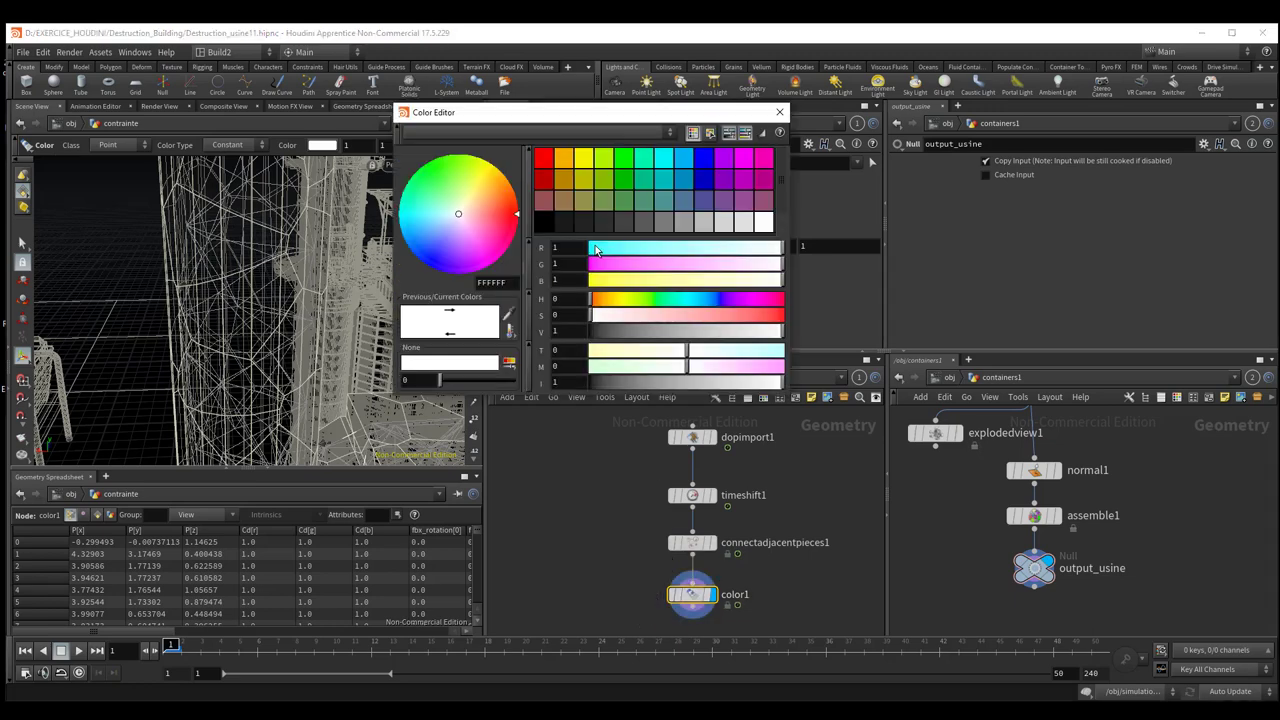
click(626, 163)
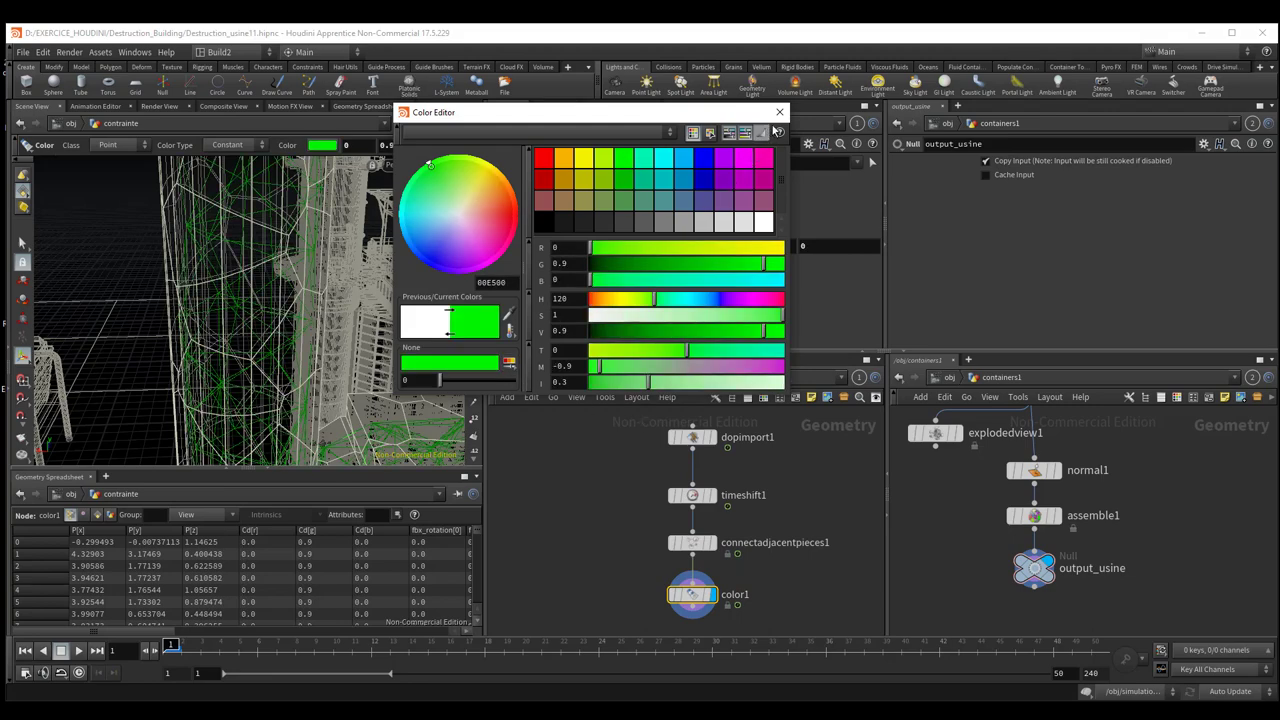
click(780, 112)
key(Escape)
mouse_move(307, 333)
mouse_down()
mouse_move(316, 381)
mouse_move(309, 333)
mouse_move(296, 334)
mouse_up()
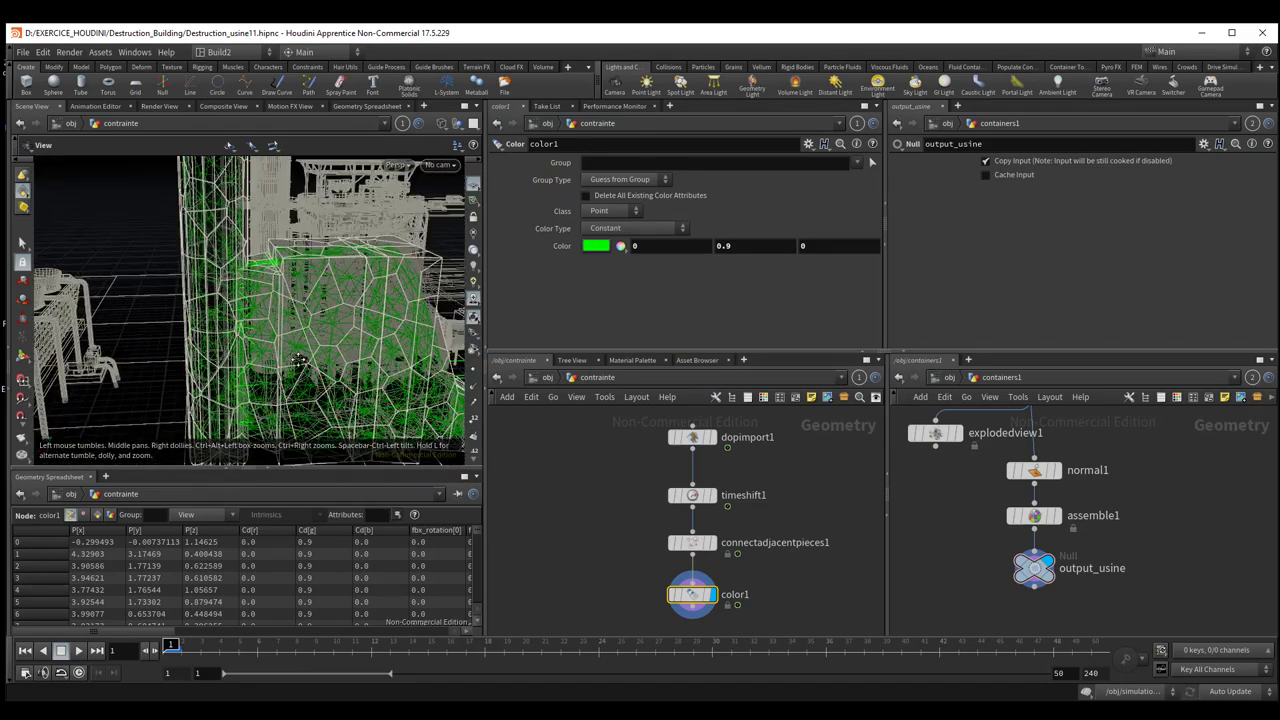
key(Return)
click(696, 547)
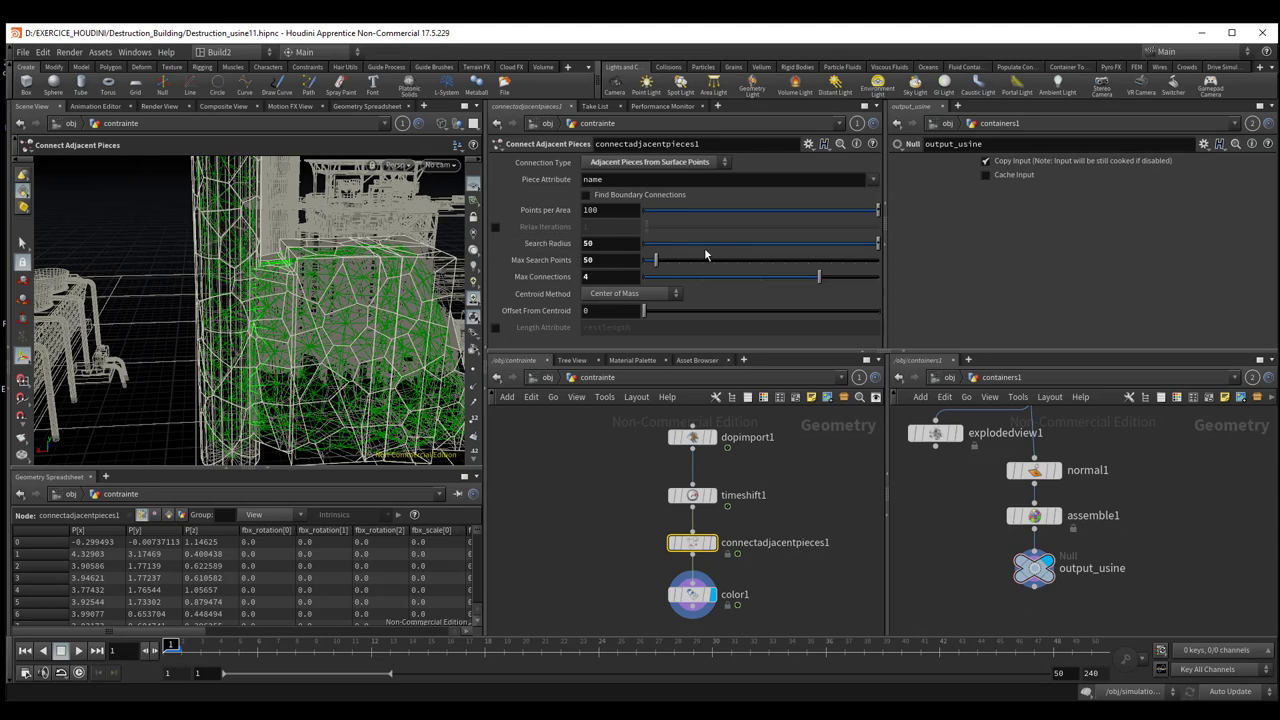
Step: Lower Search Radius to about 0.71 and set Points per Area to 20
drag(704, 247, 622, 259)
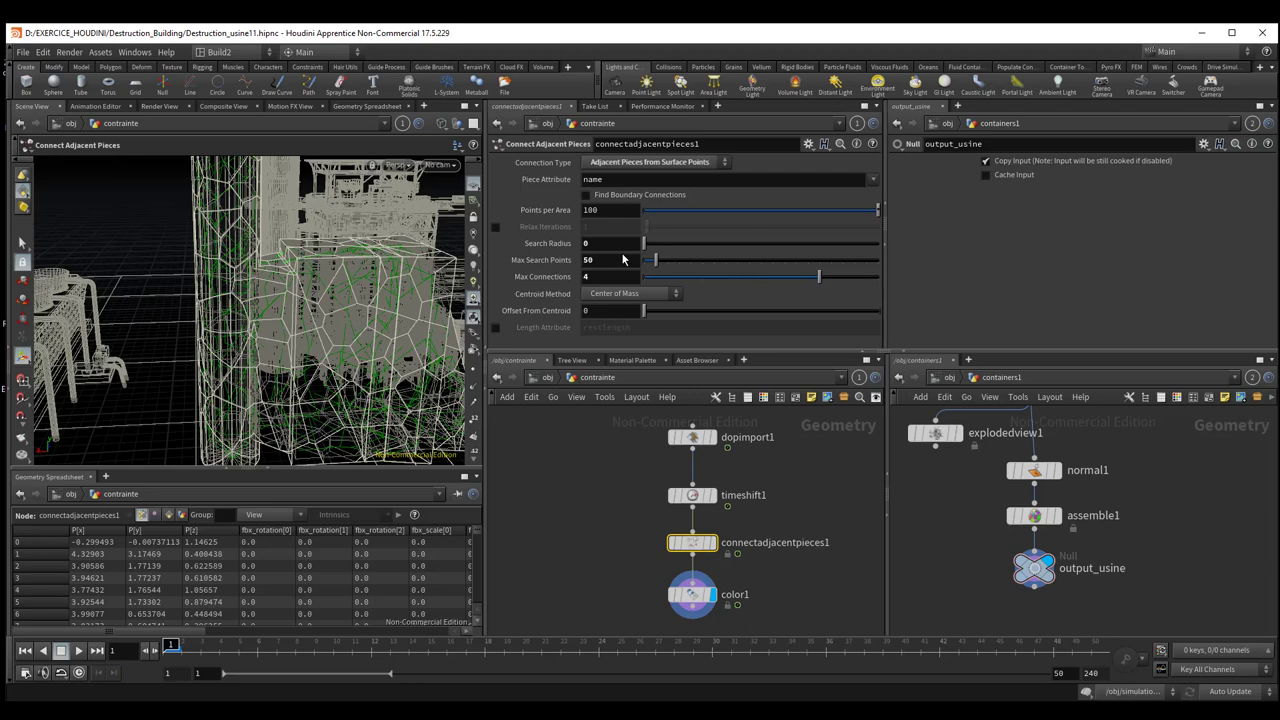
drag(344, 337, 334, 343)
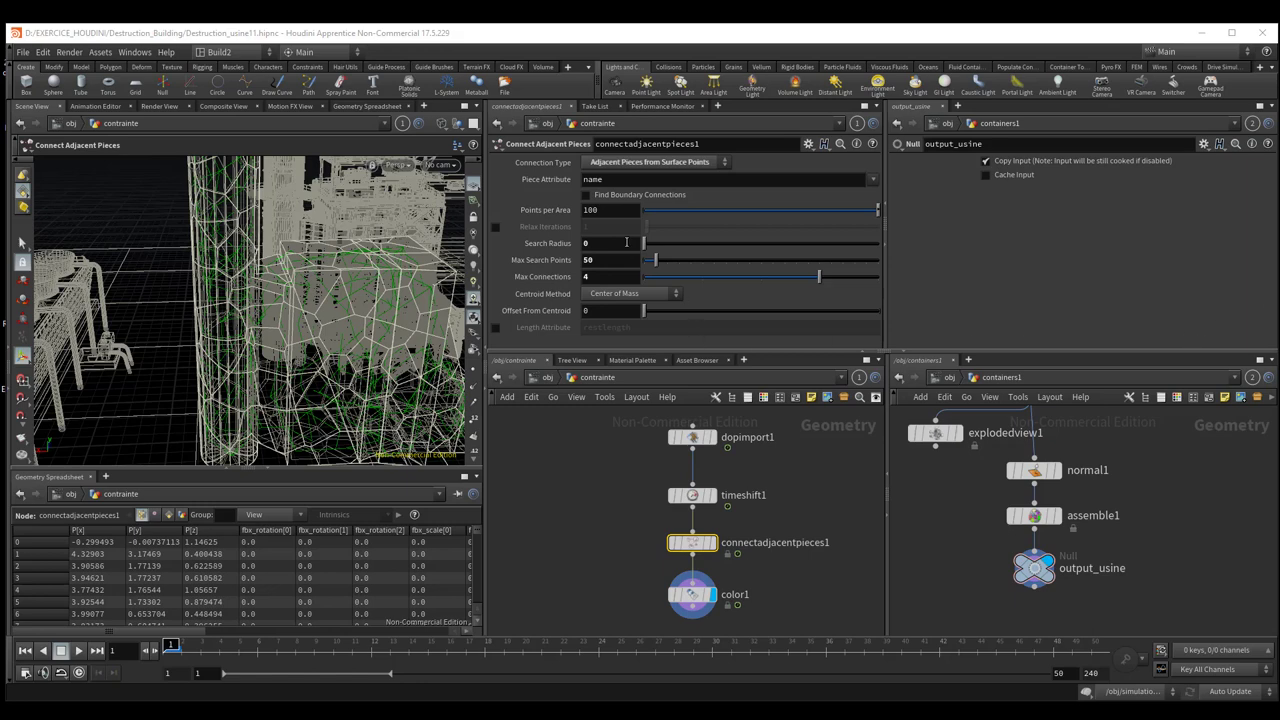
click(585, 210)
text(20)
key(Return)
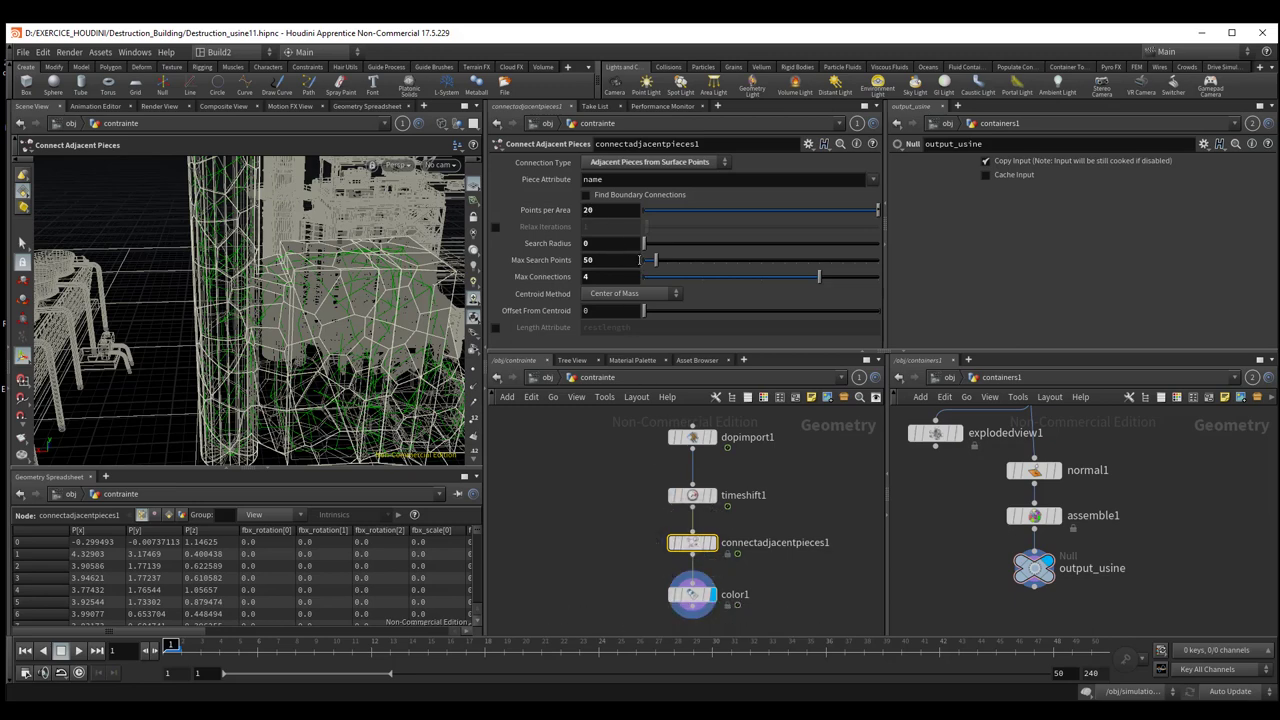
Step: Raise Search Radius to 10 and set Max Search Points to 20, then select color1
mouse_move(658, 248)
mouse_down()
mouse_move(836, 268)
mouse_move(918, 260)
mouse_up()
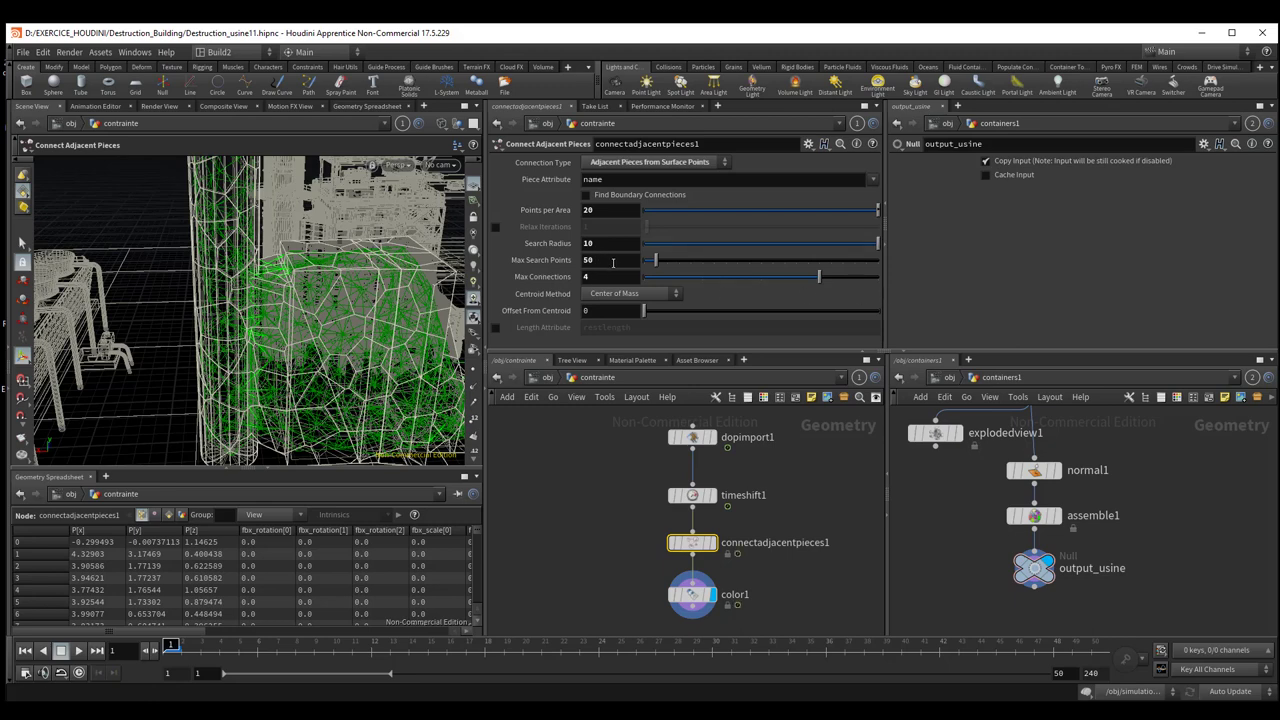
key(BackSpace)
key(BackSpace)
text(2)
text(0)
key(Return)
click(692, 594)
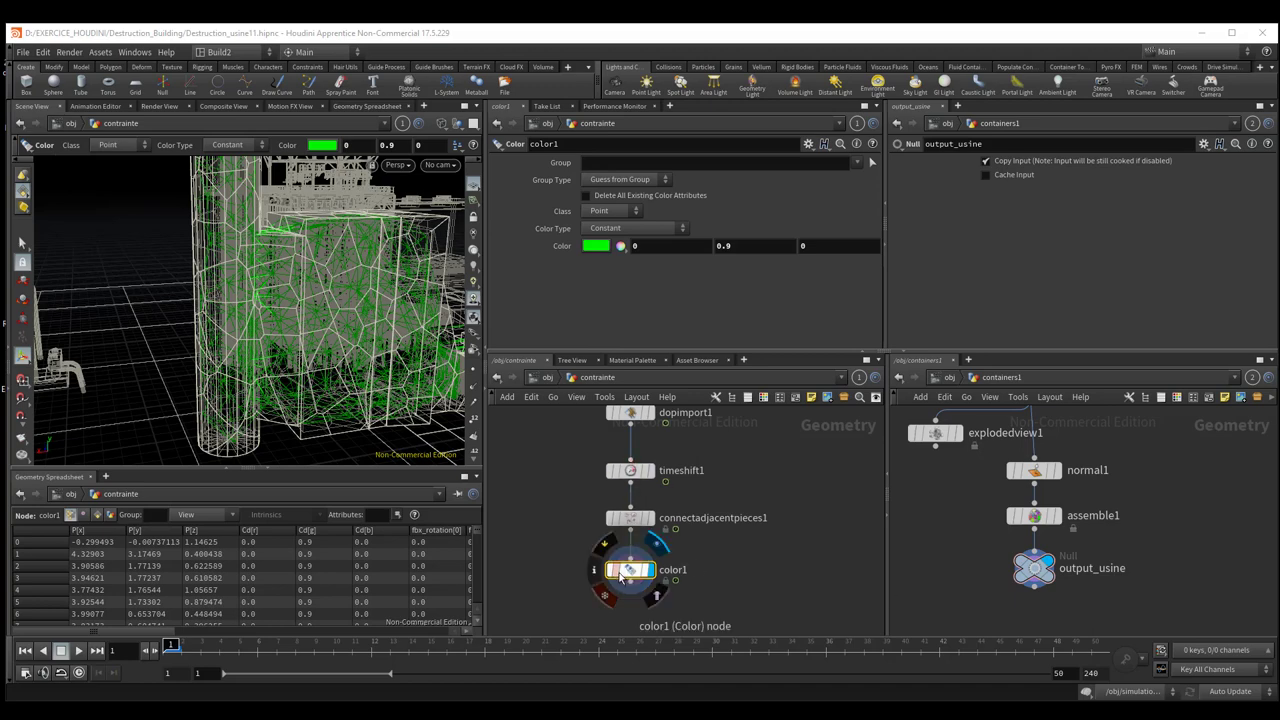
Step: Nudge color1 lower, then enter the simulation_bat dynamics network from /obj
drag(632, 570, 632, 596)
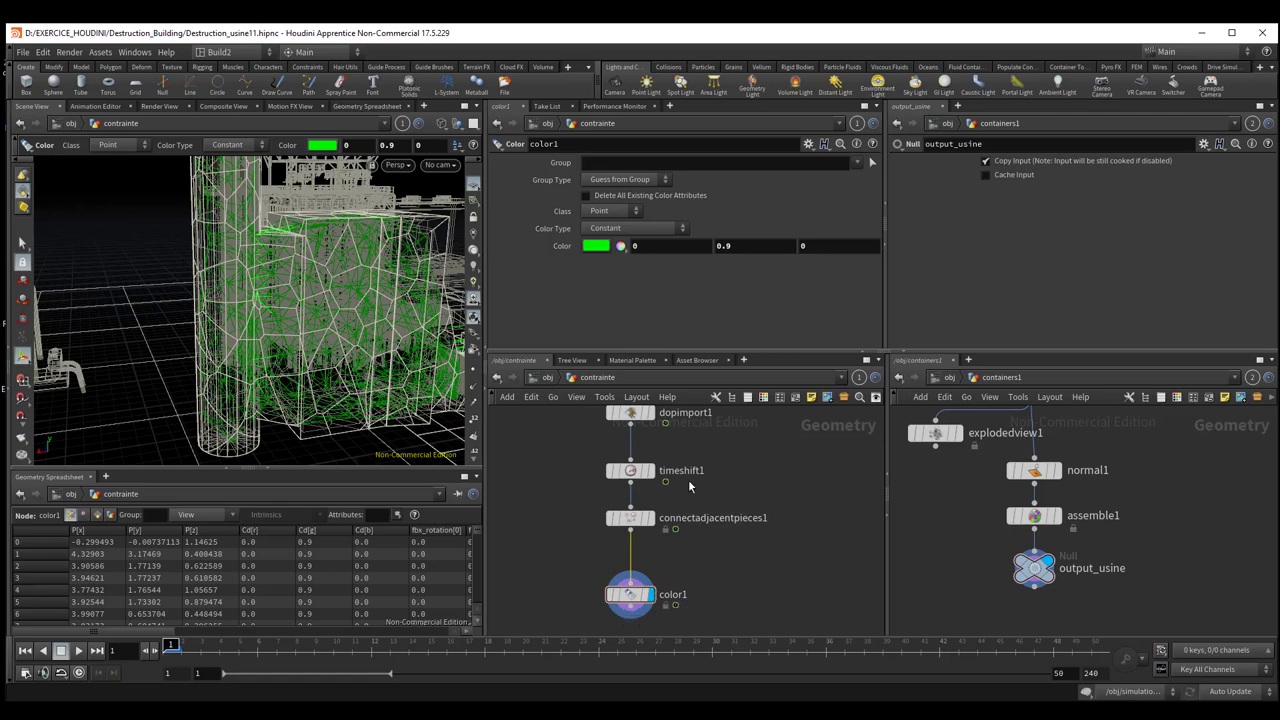
middle_drag(936, 514, 1001, 444)
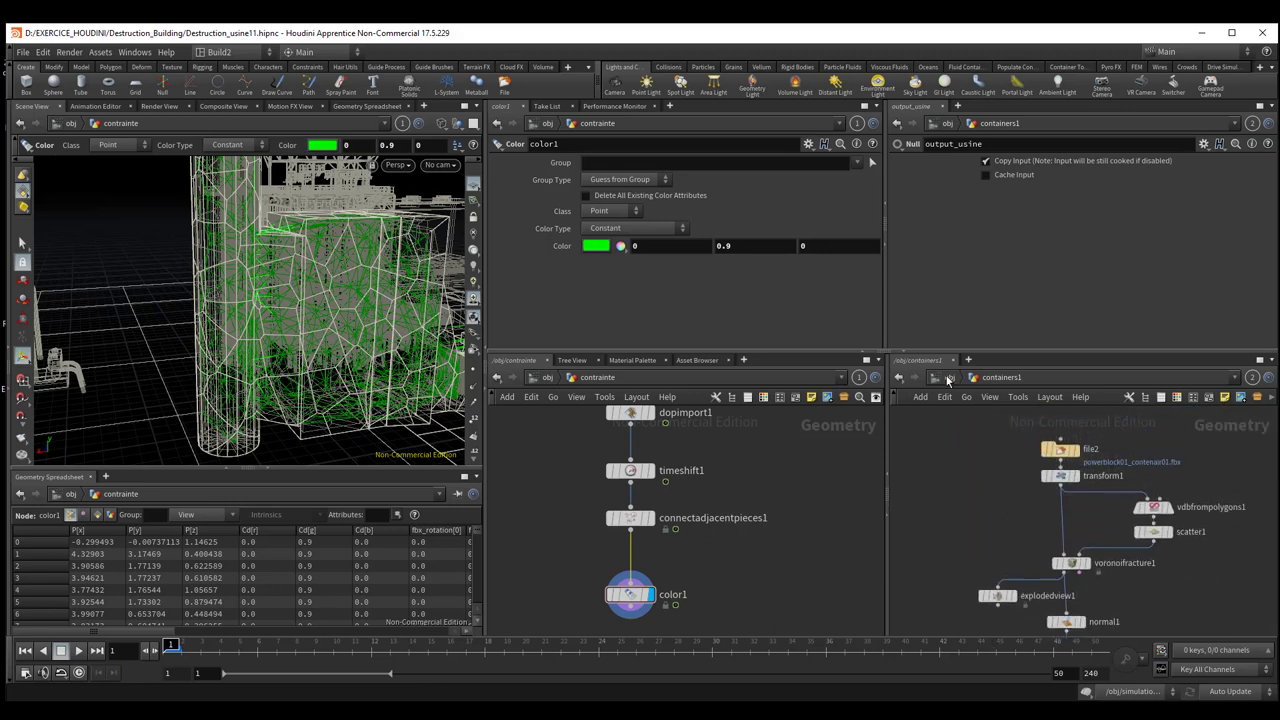
click(948, 377)
click(1003, 533)
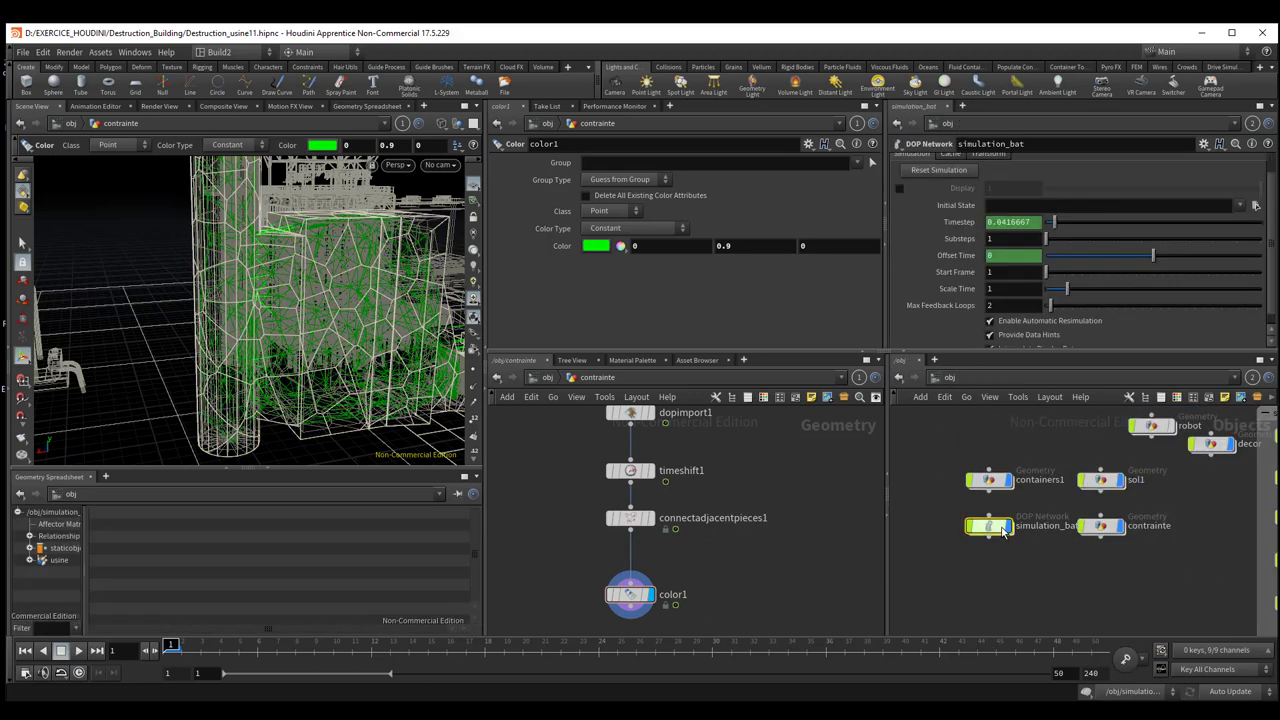
double_click(1003, 533)
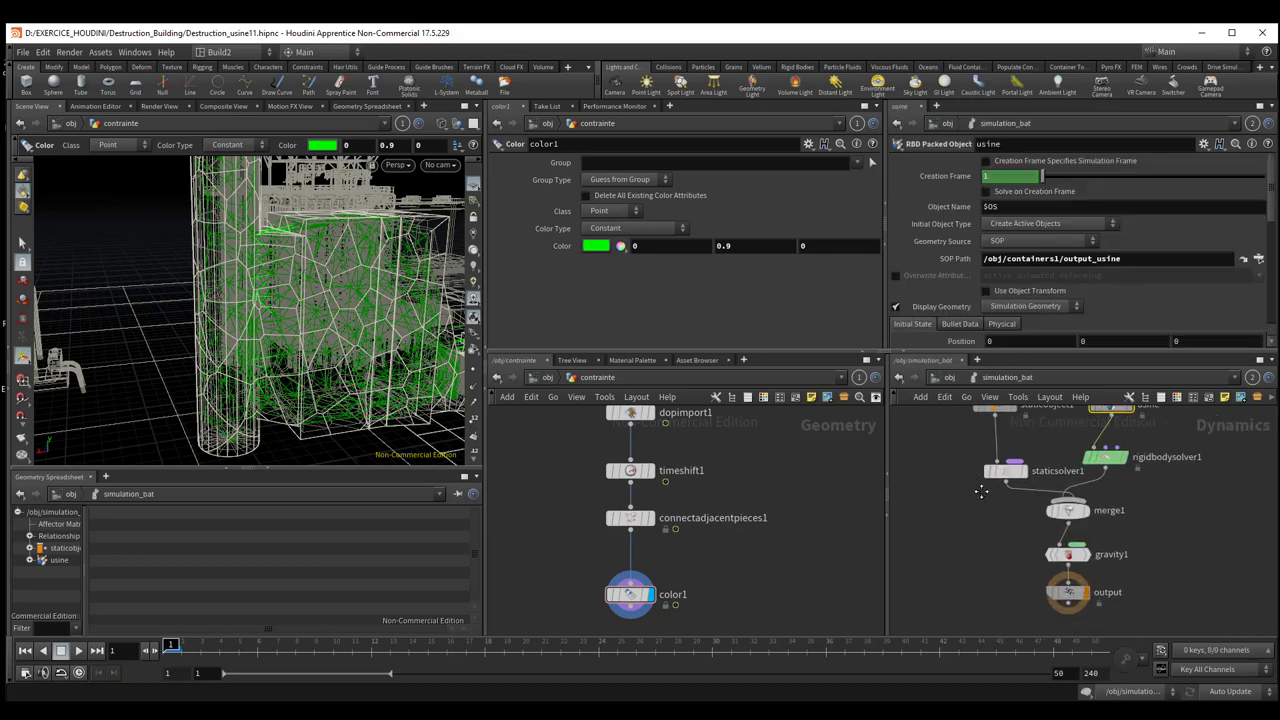
Step: Move output and gravity1 down to free space below merge1
middle_drag(1008, 540, 966, 426)
drag(1052, 517, 1052, 570)
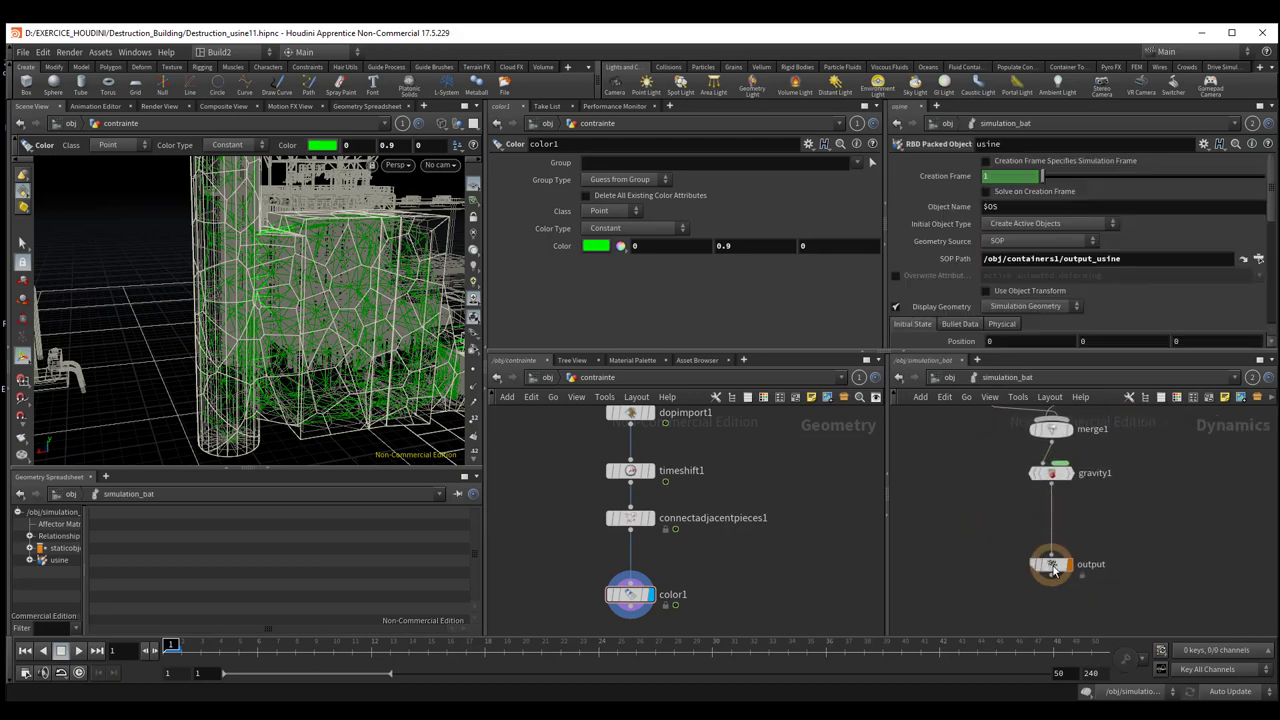
drag(1052, 481, 1053, 515)
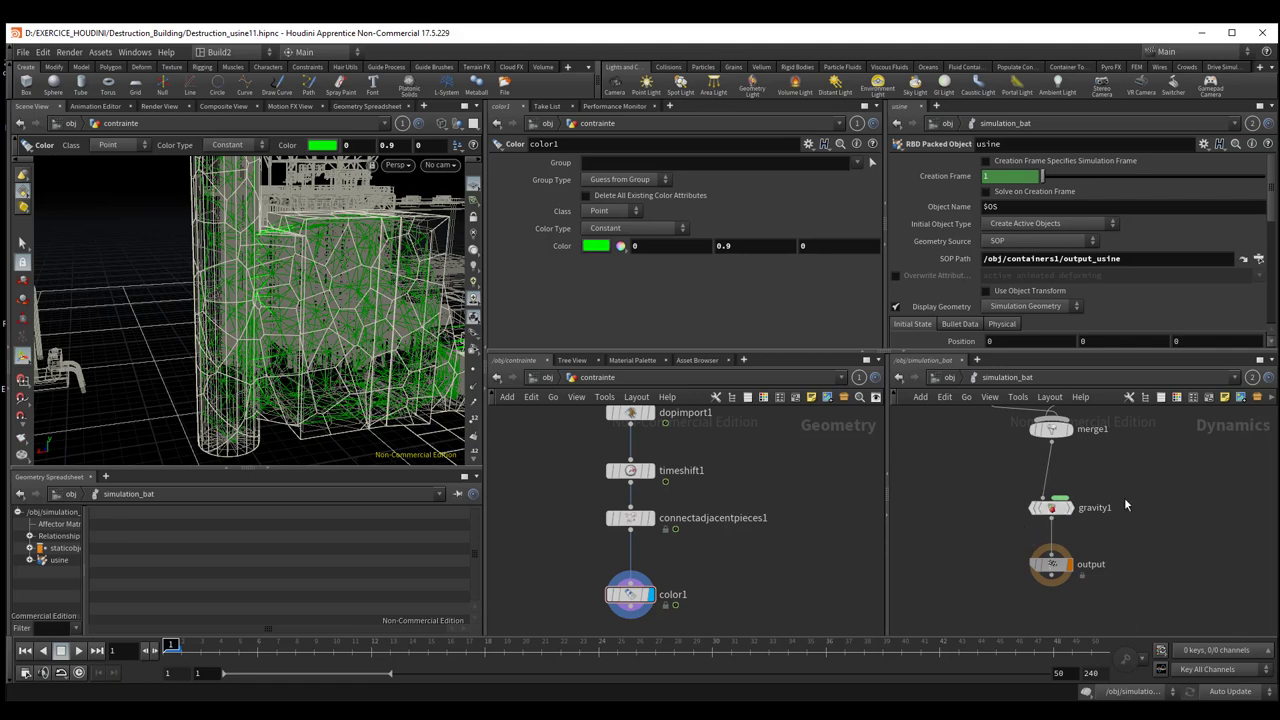
middle_drag(1084, 480, 1055, 521)
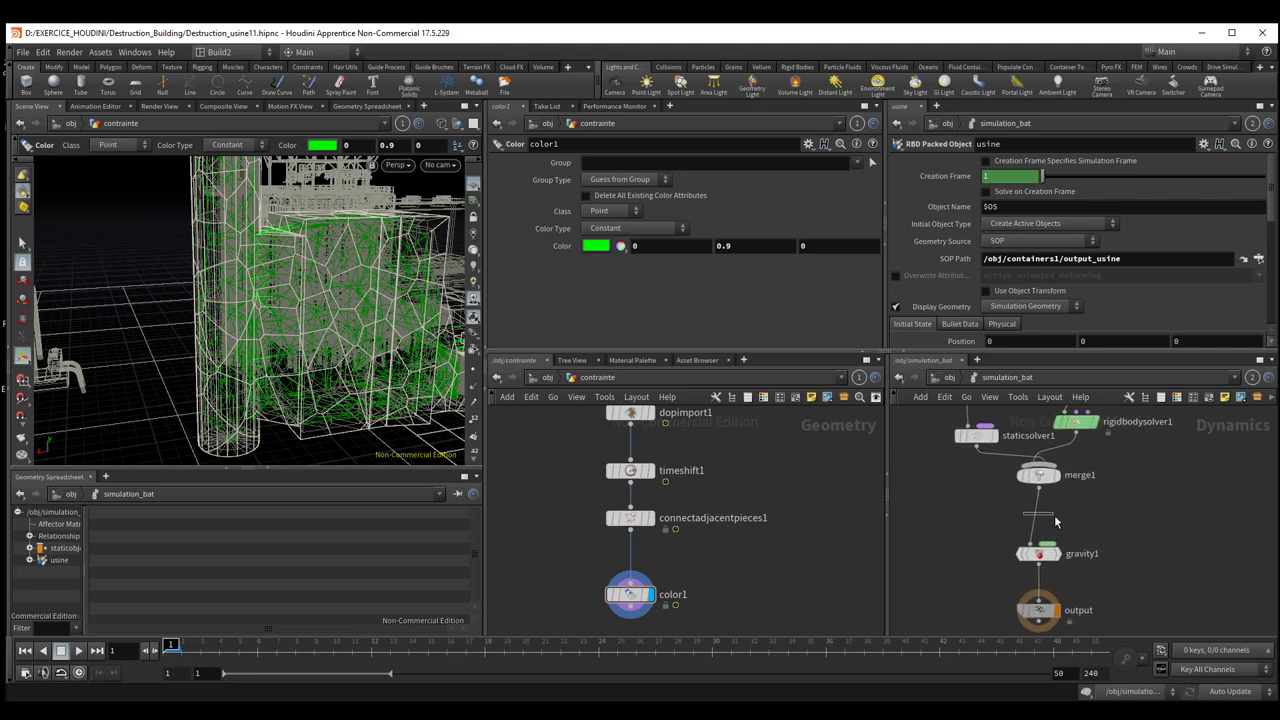
key(Tab)
Step: Insert a Constraint Network node ('cons') on the merge1–gravity1 wire
text(con)
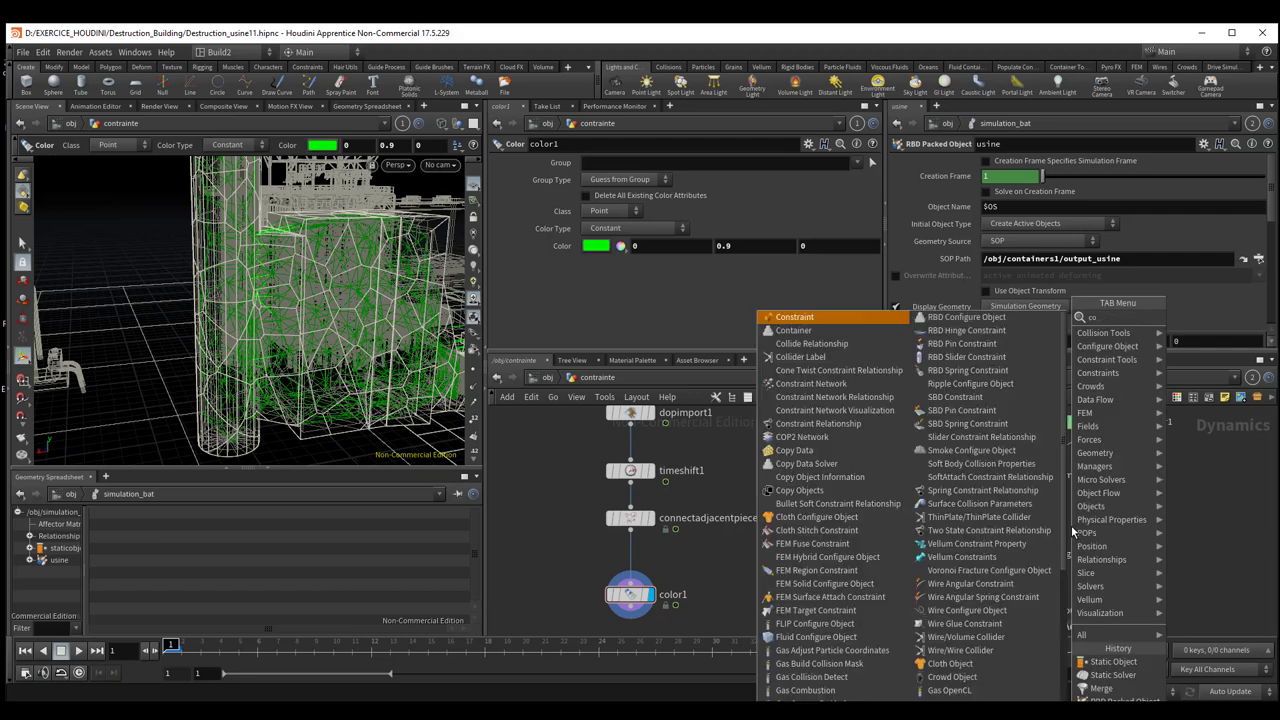
text(s)
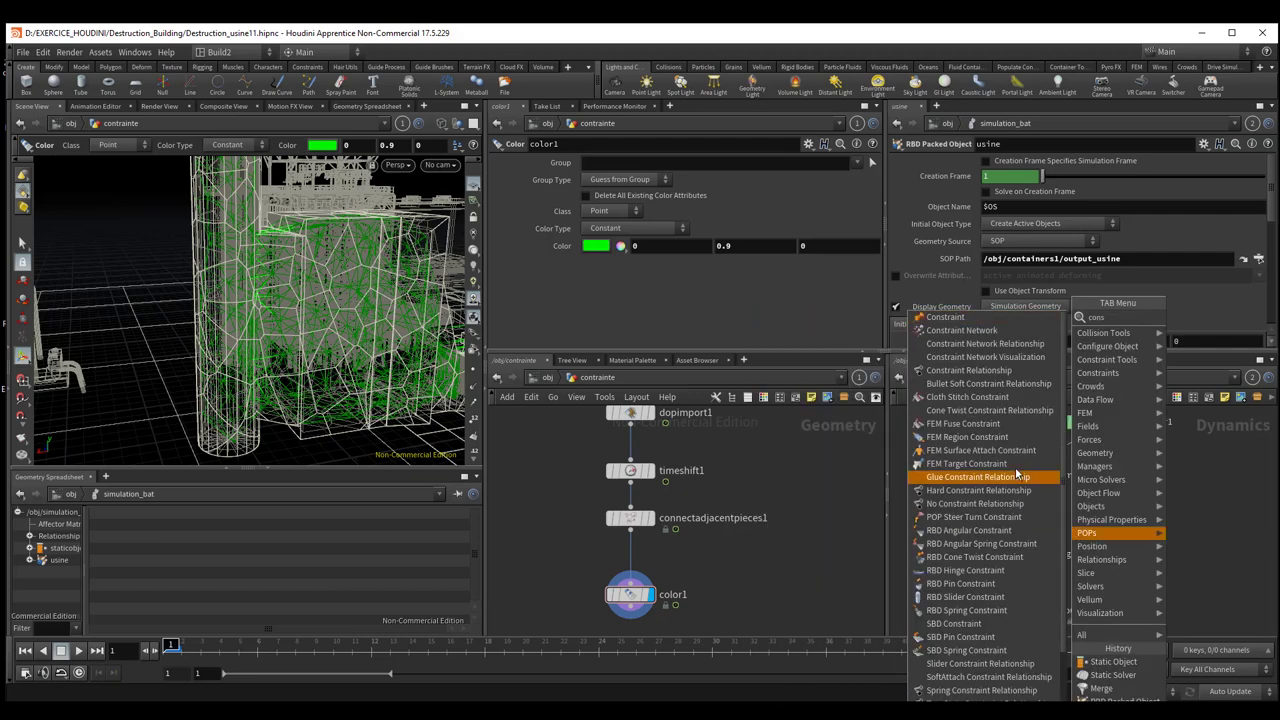
click(965, 330)
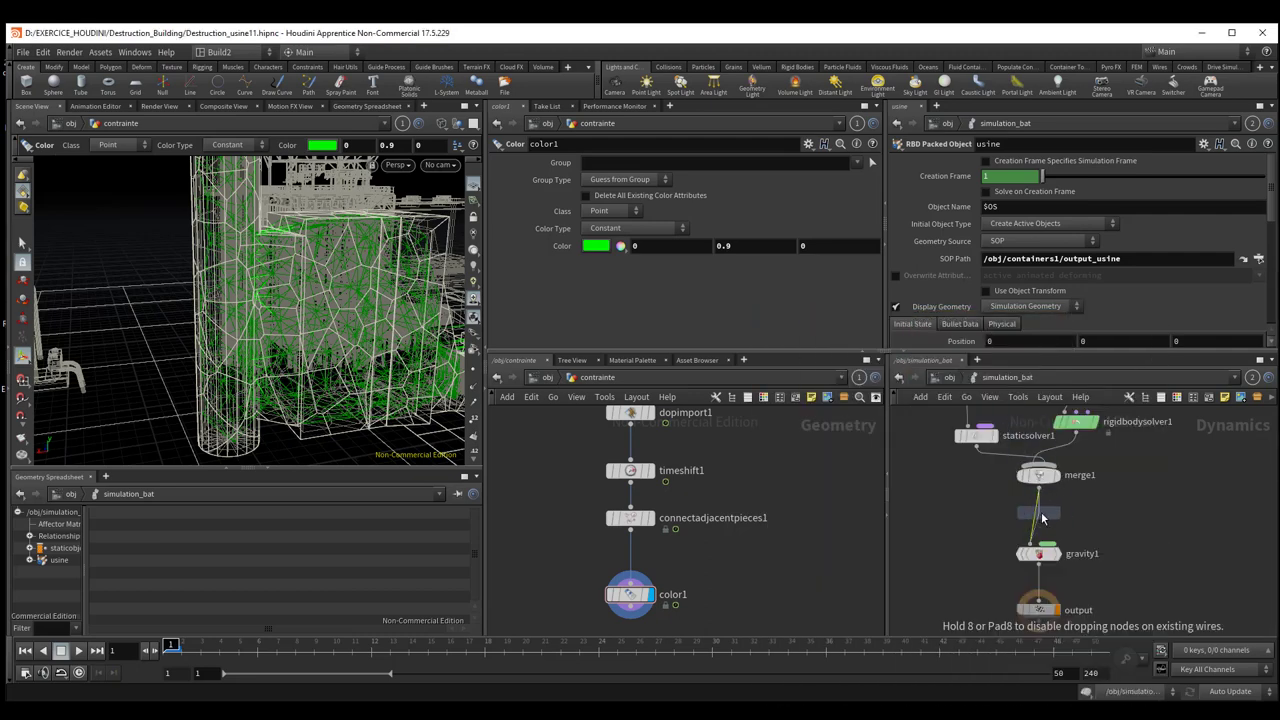
click(1040, 520)
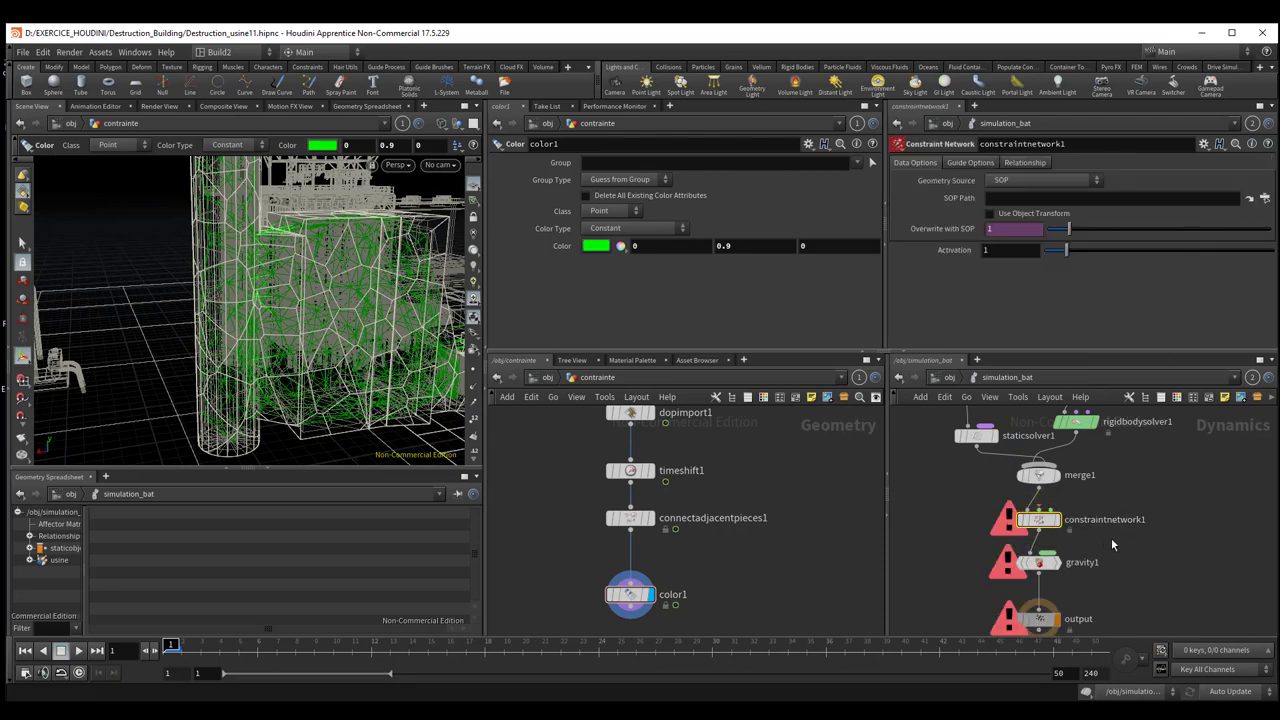
middle_drag(1122, 539, 1107, 560)
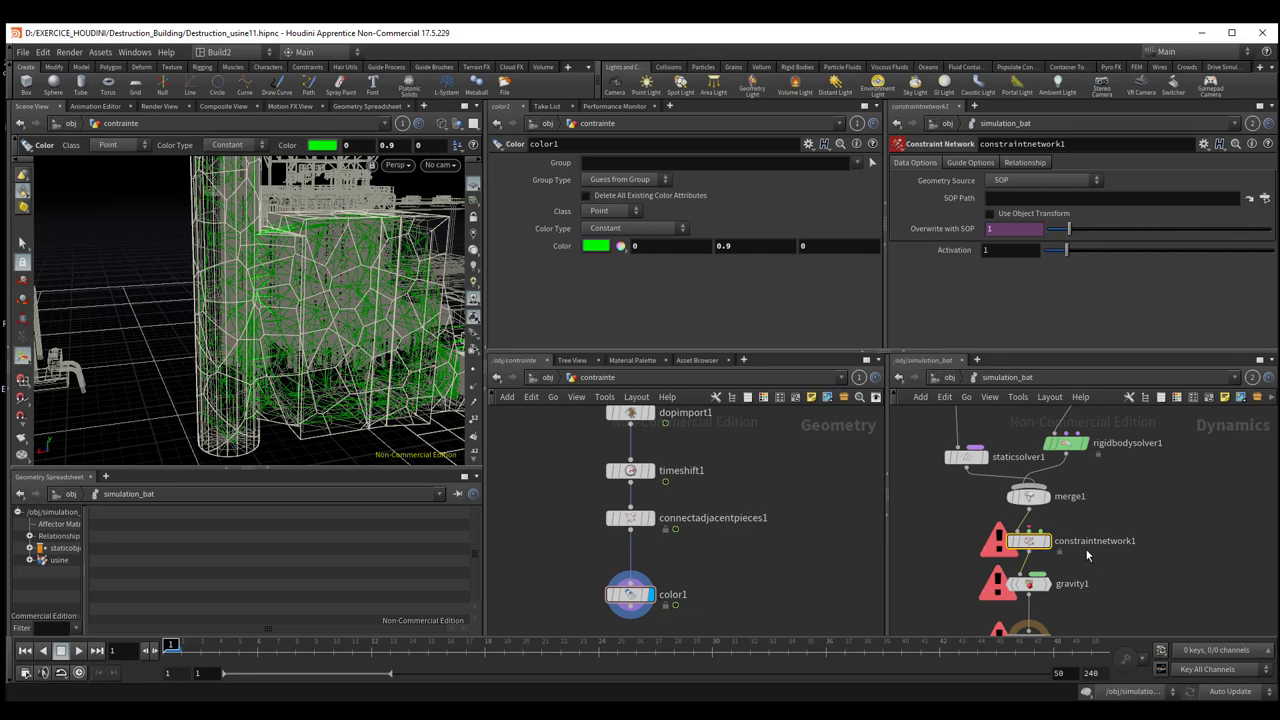
drag(1029, 528, 1118, 507)
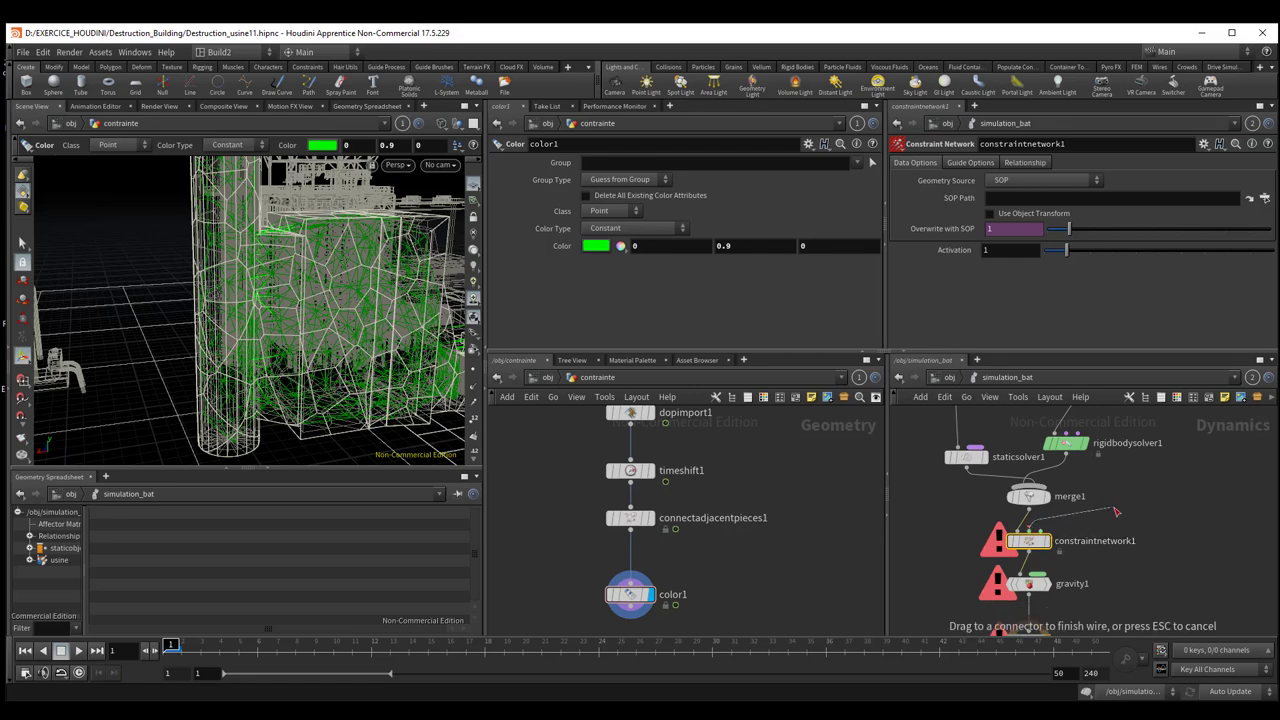
Step: Add a Glue Constraint Relationship node right of merge1 to feed constraintnetwork1
key(Tab)
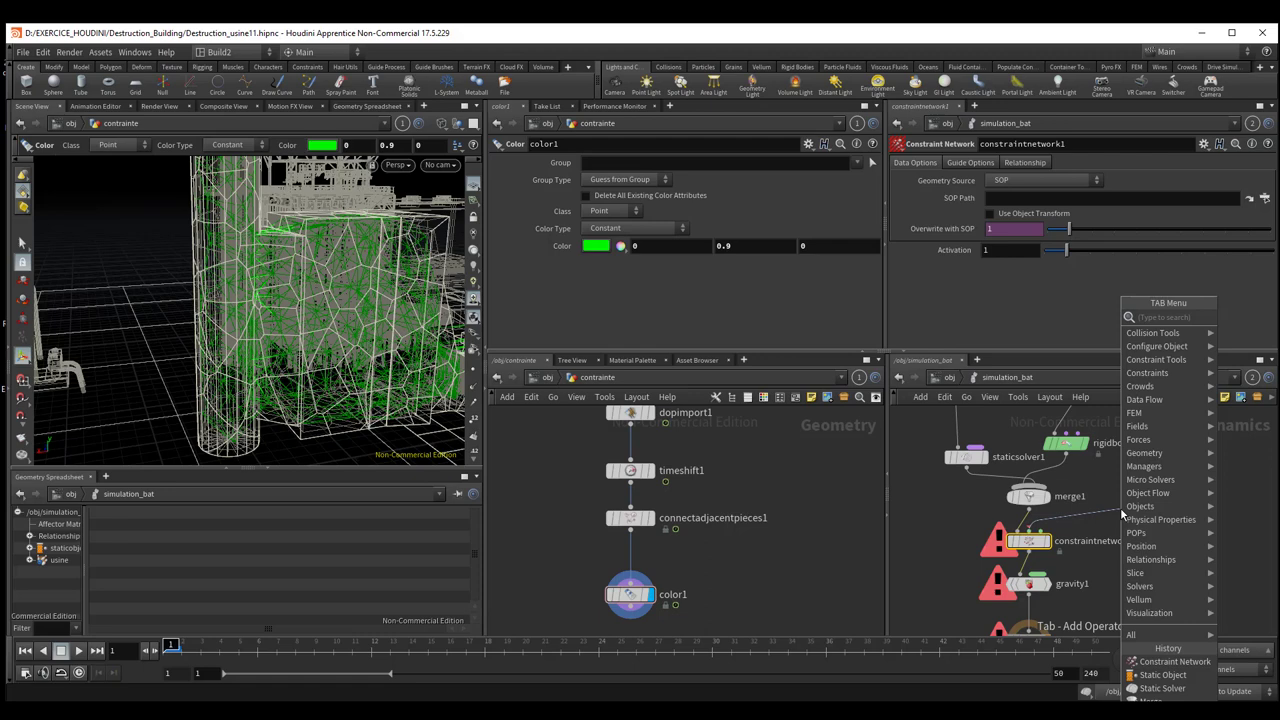
text(g)
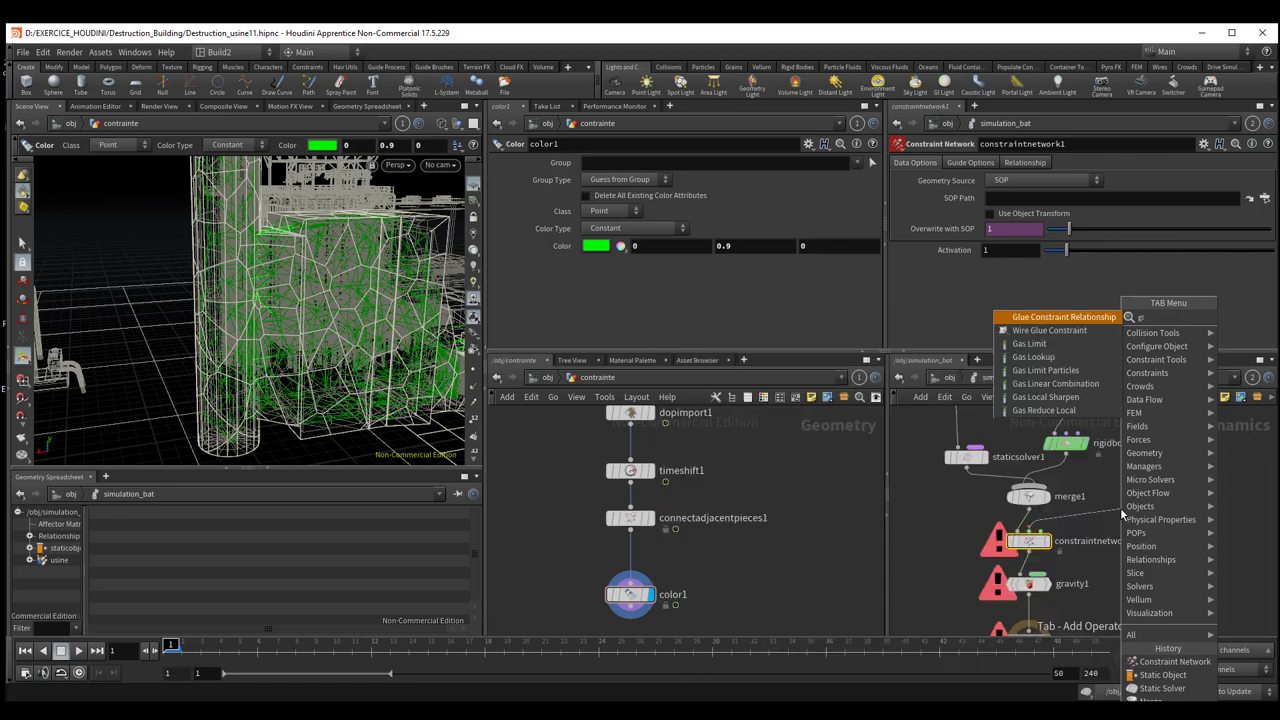
text(lue)
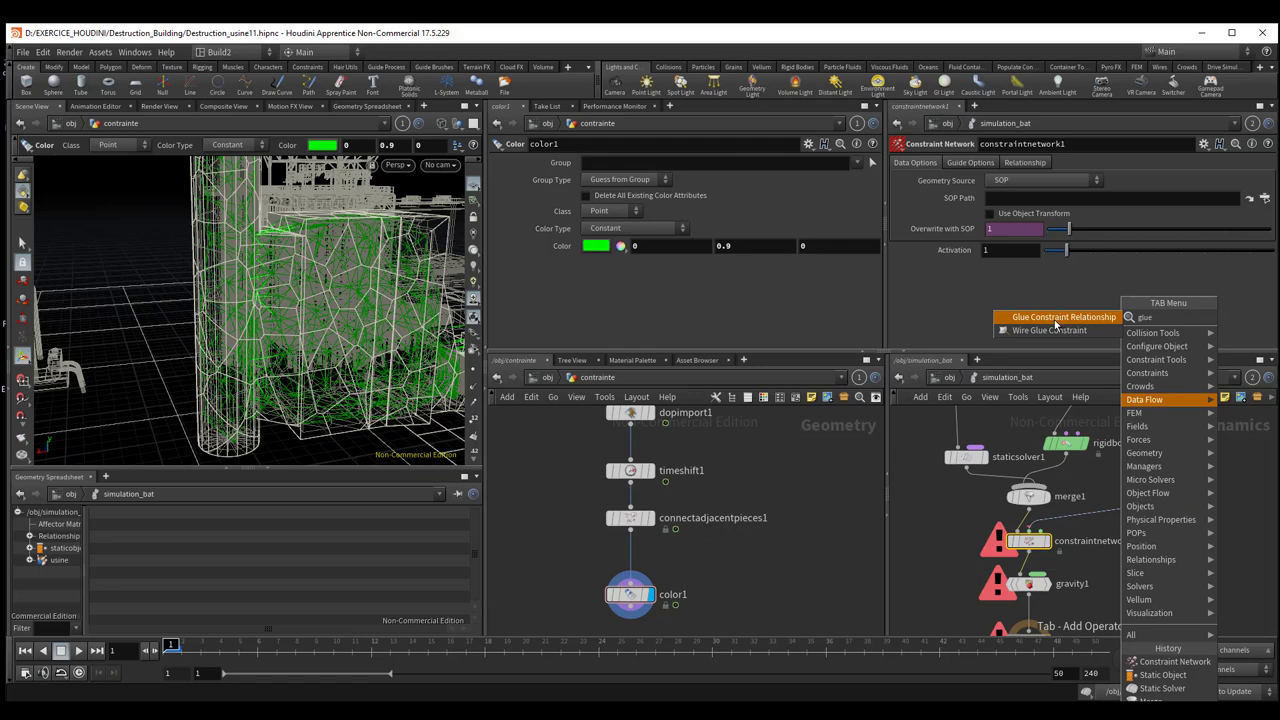
click(1054, 322)
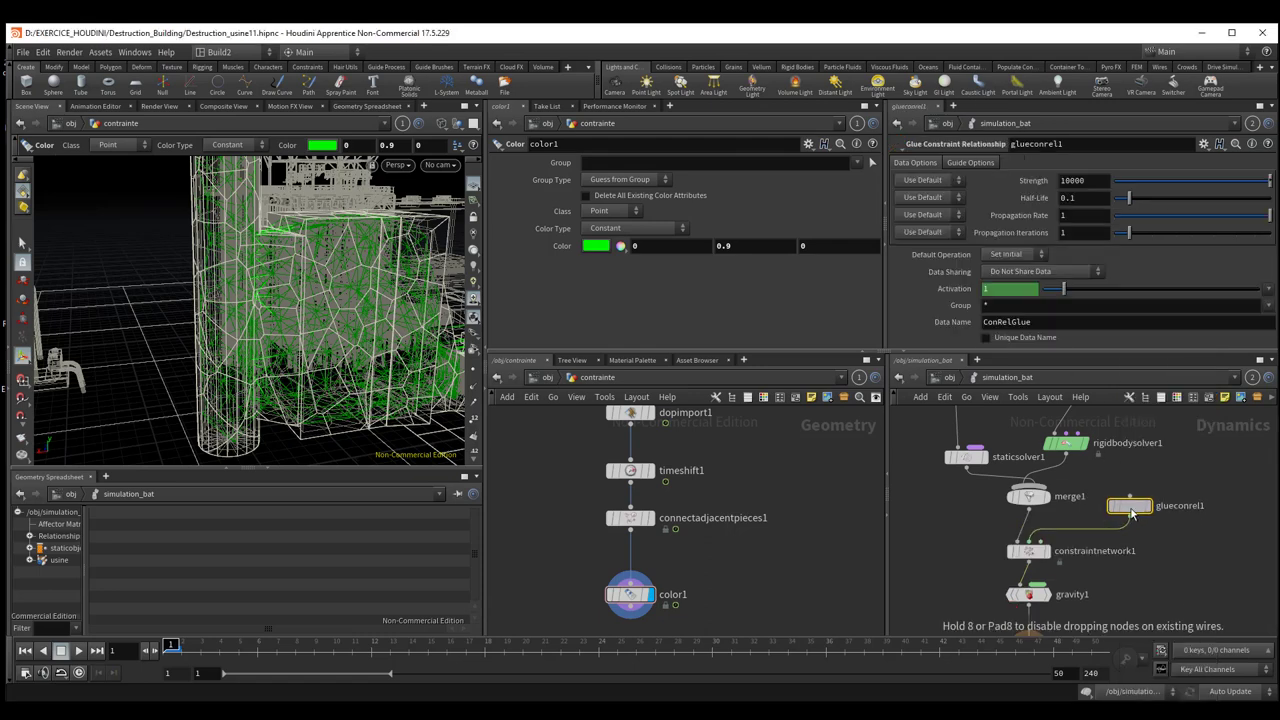
click(1132, 512)
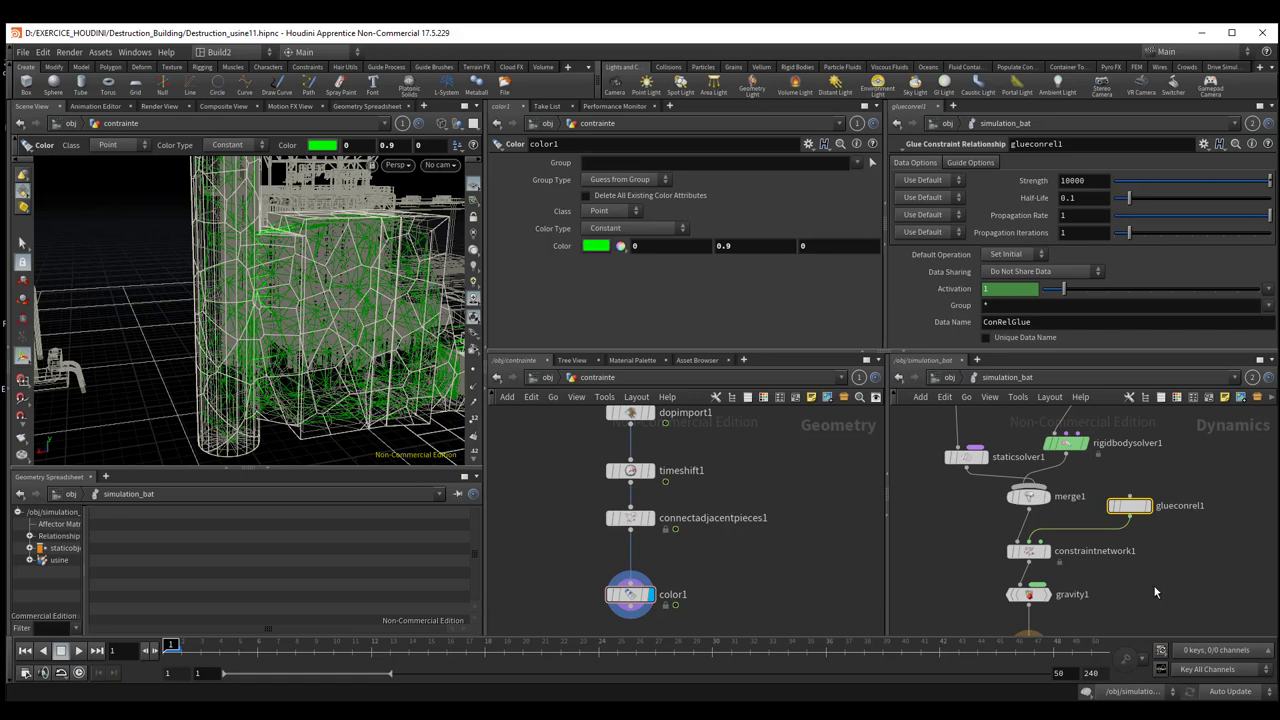
mouse_move(1030, 551)
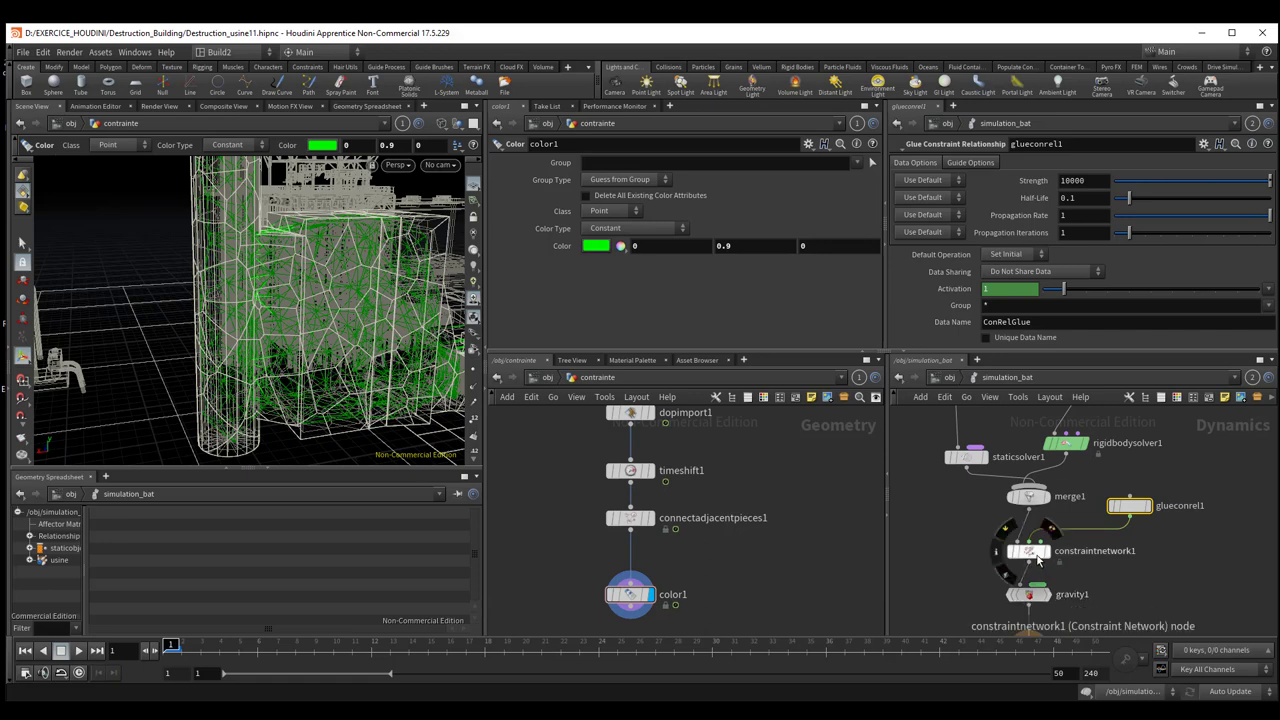
Step: Wire glueconrel1 into constraintnetwork1 and keep its Geometry Source on SOP
drag(1038, 545, 1133, 510)
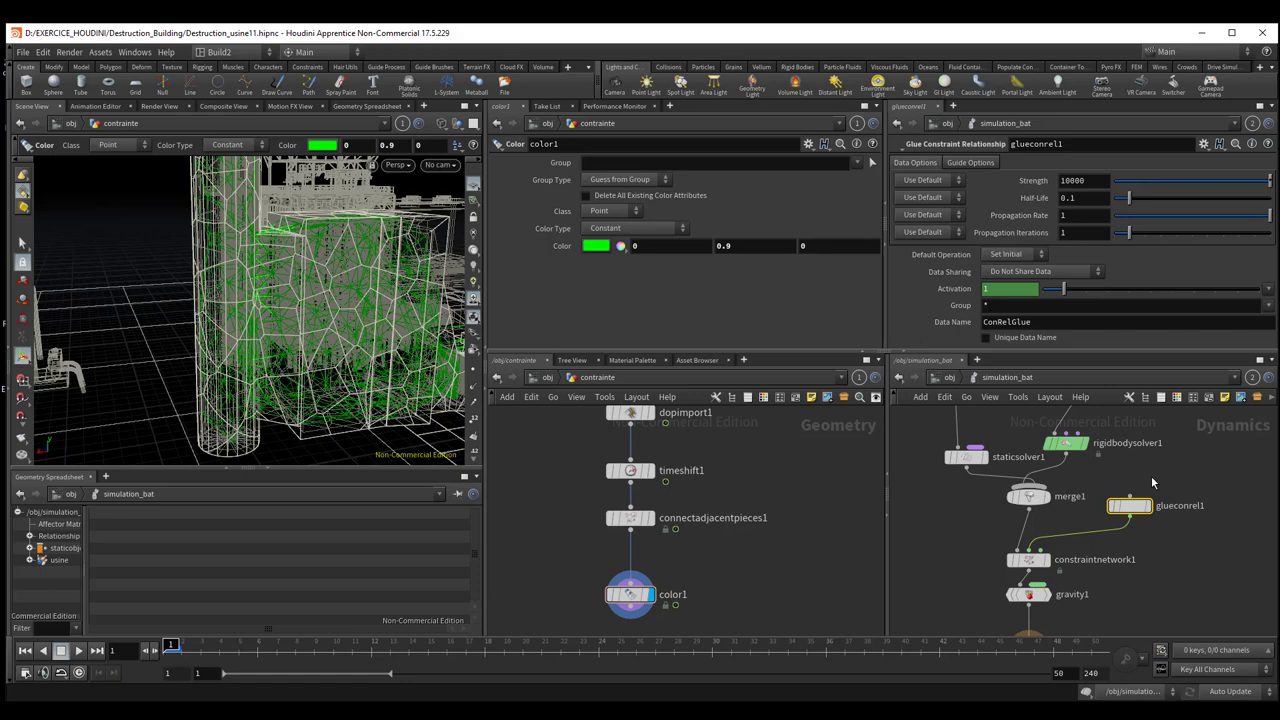
click(1032, 566)
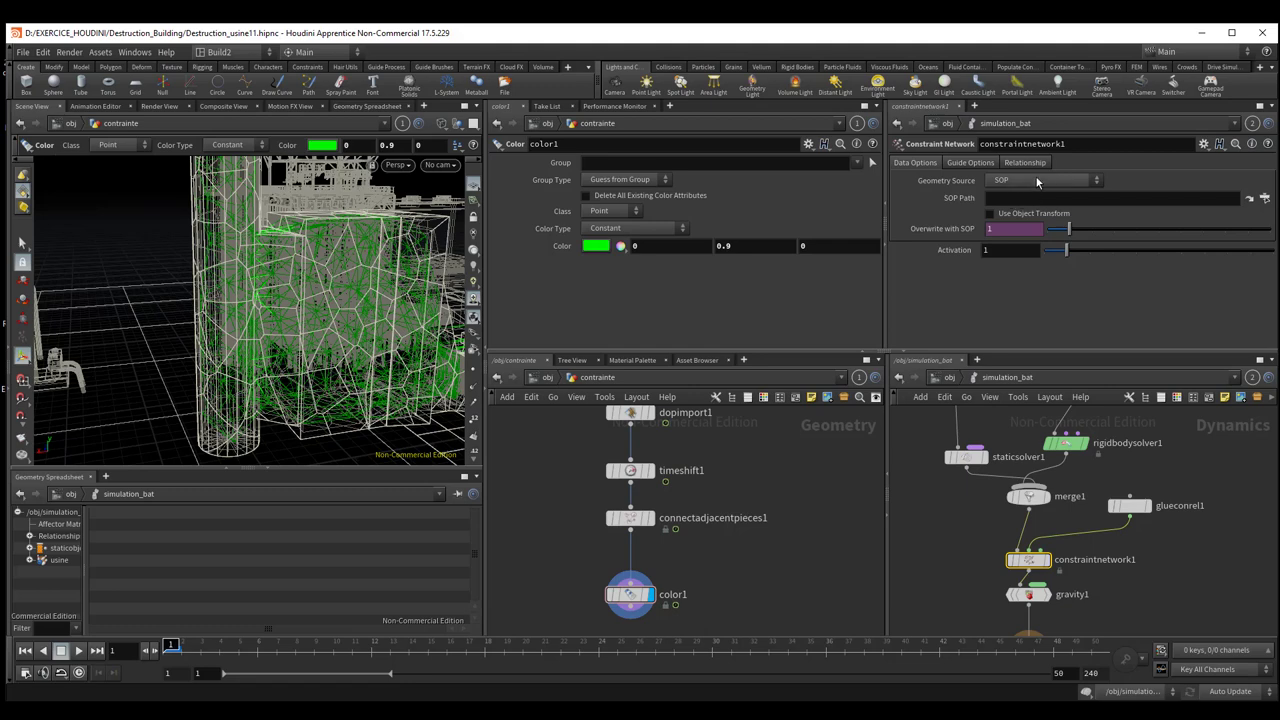
click(1040, 180)
click(1022, 198)
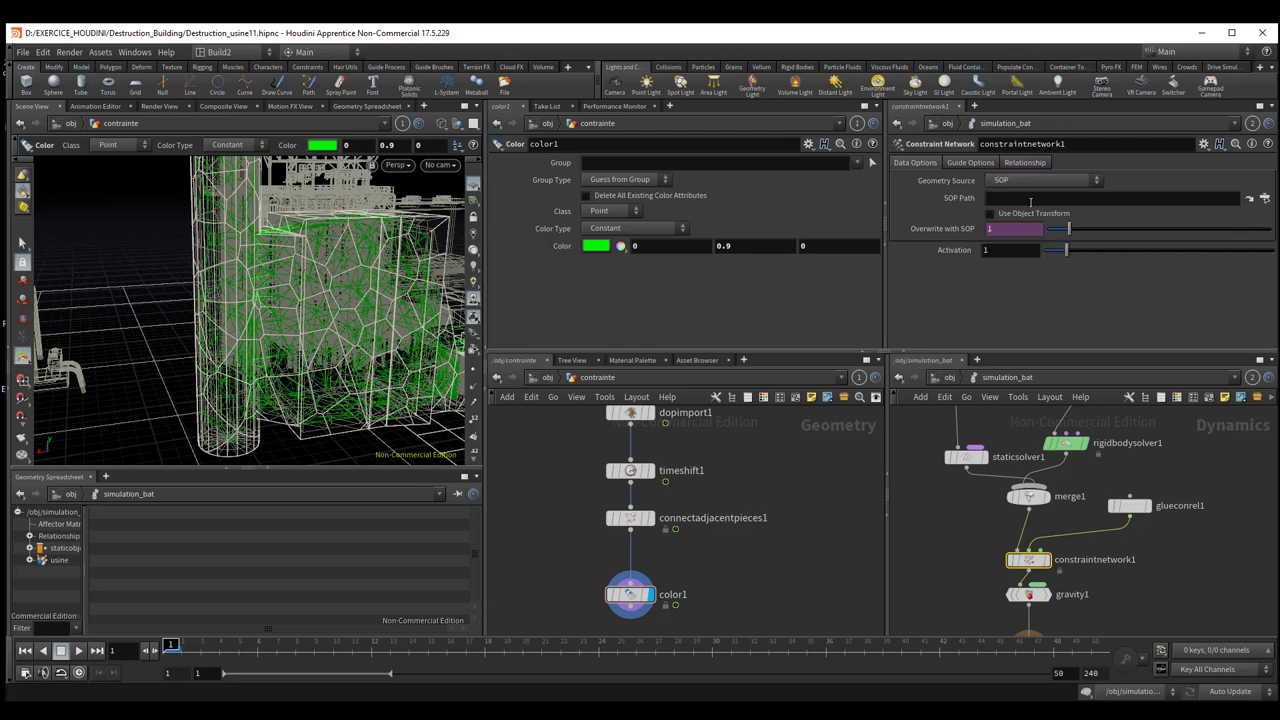
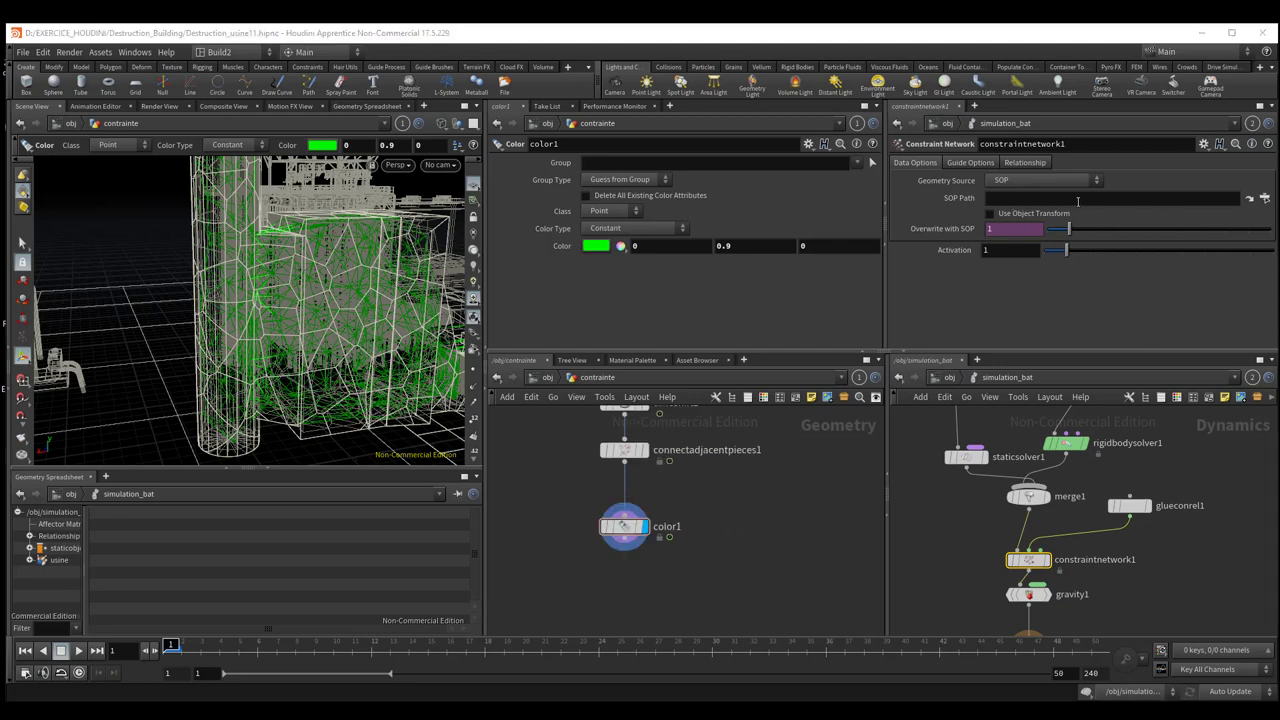
Step: Add a Null node named Out_contrainte and position it below color1
key(Tab)
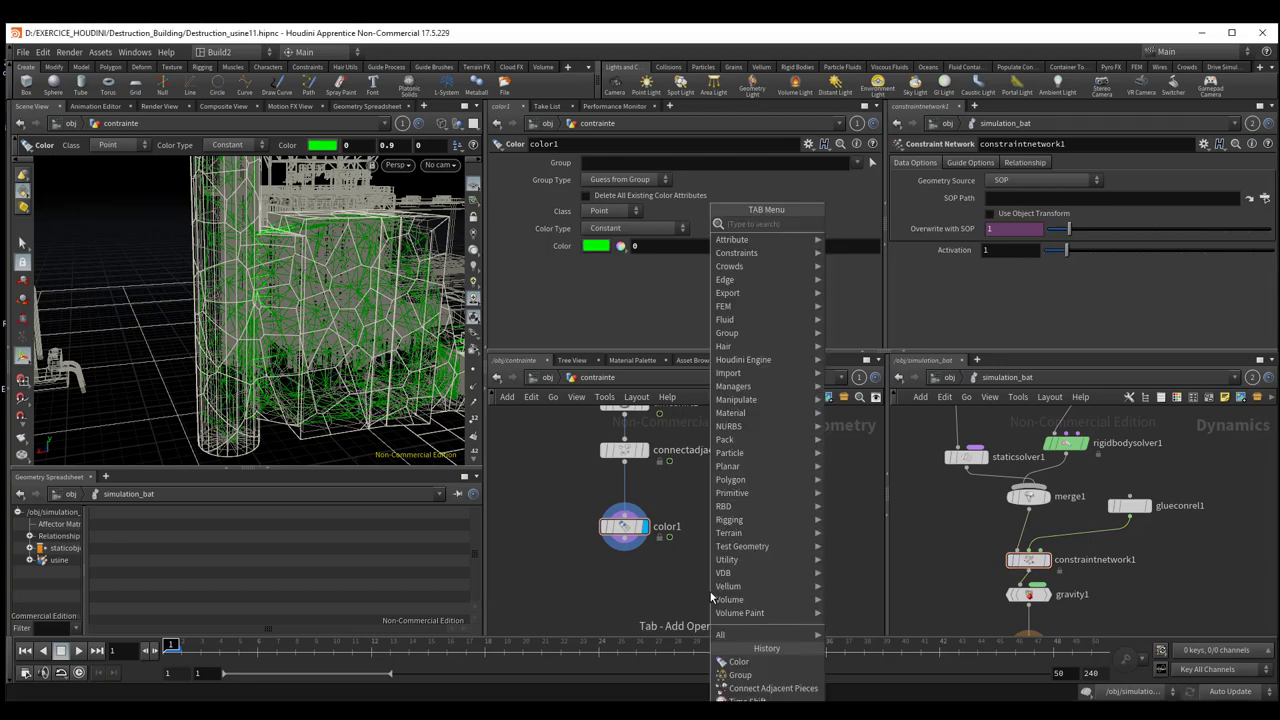
text(null)
key(Return)
click(711, 597)
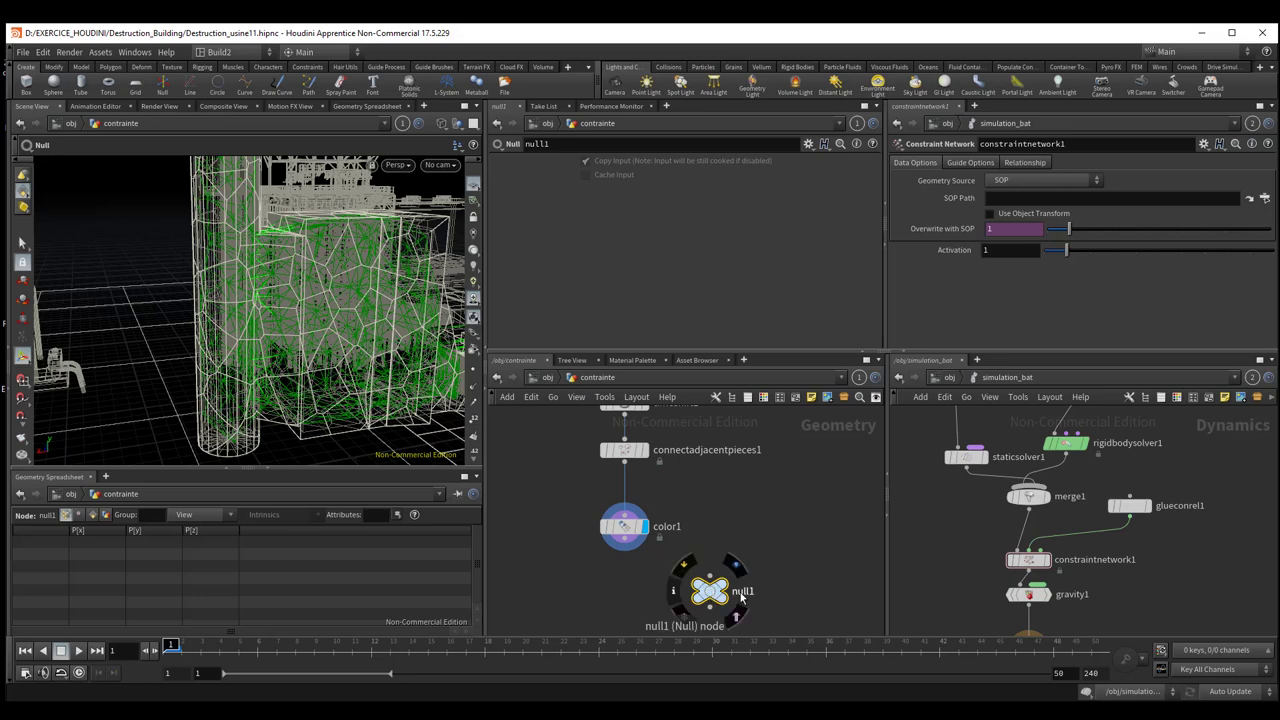
double_click(740, 592)
text(Ou)
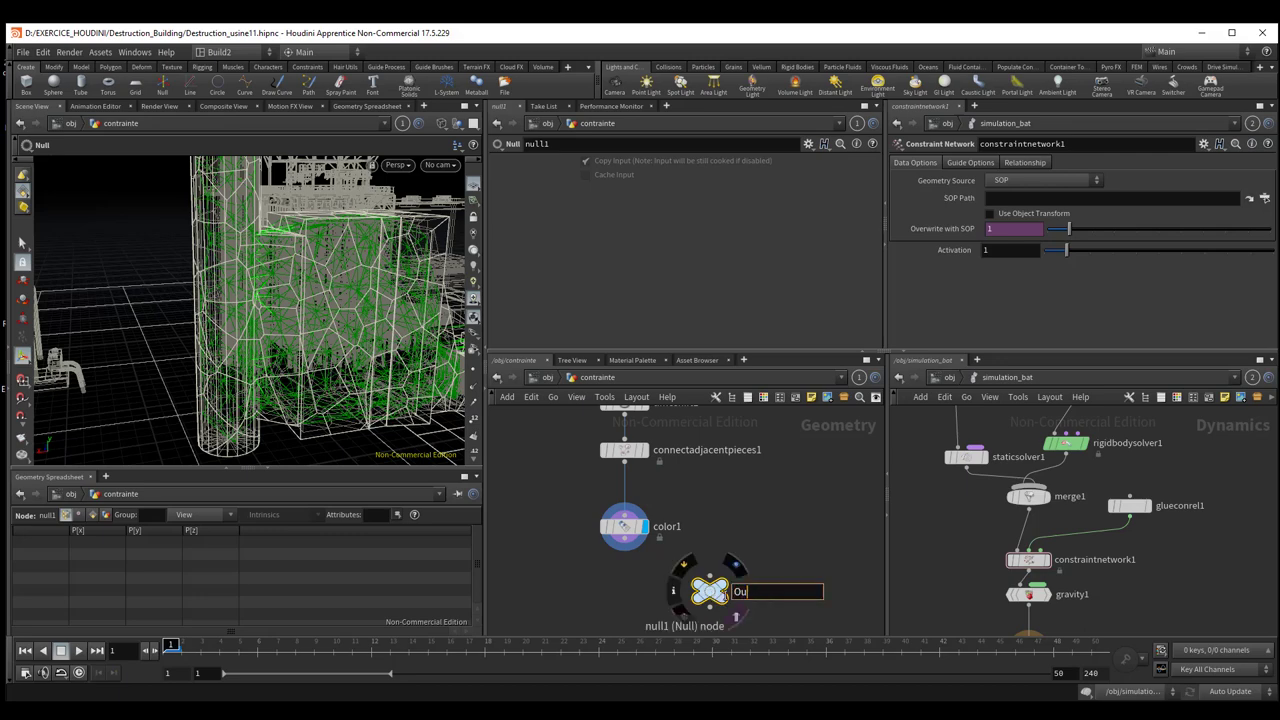
text(t_con)
text(traint)
text(e)
key(Return)
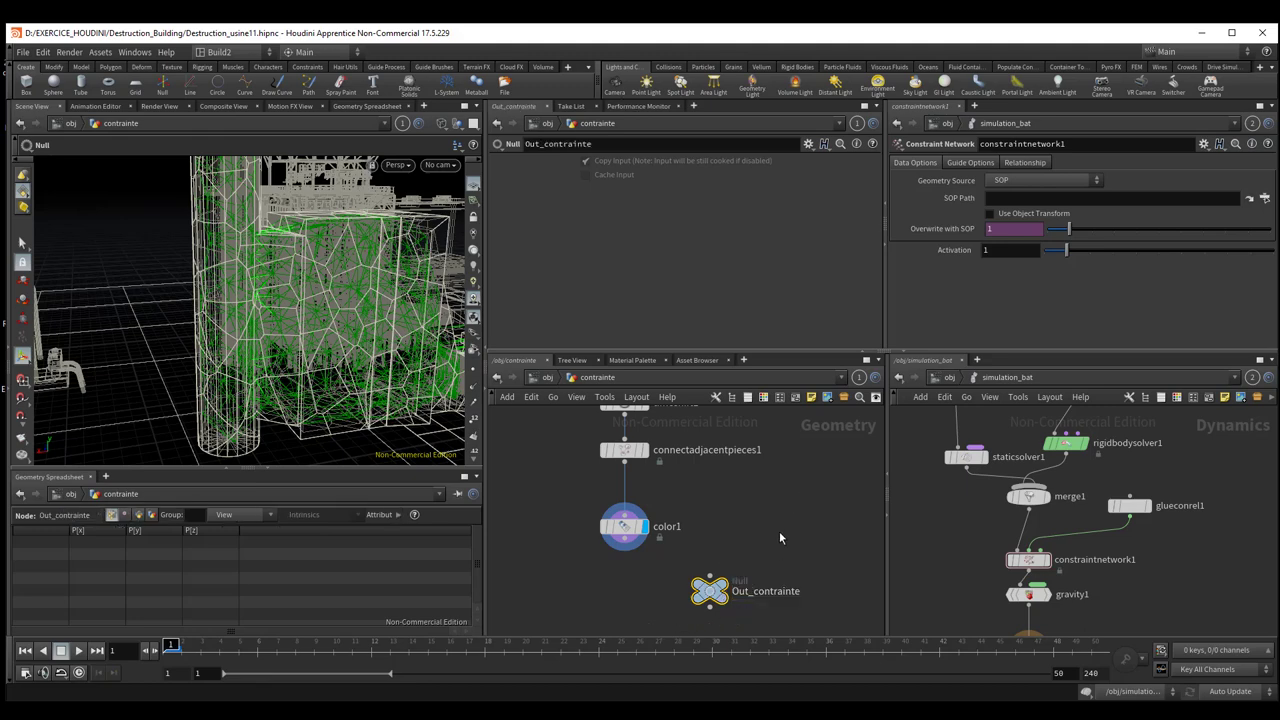
middle_drag(762, 537, 766, 469)
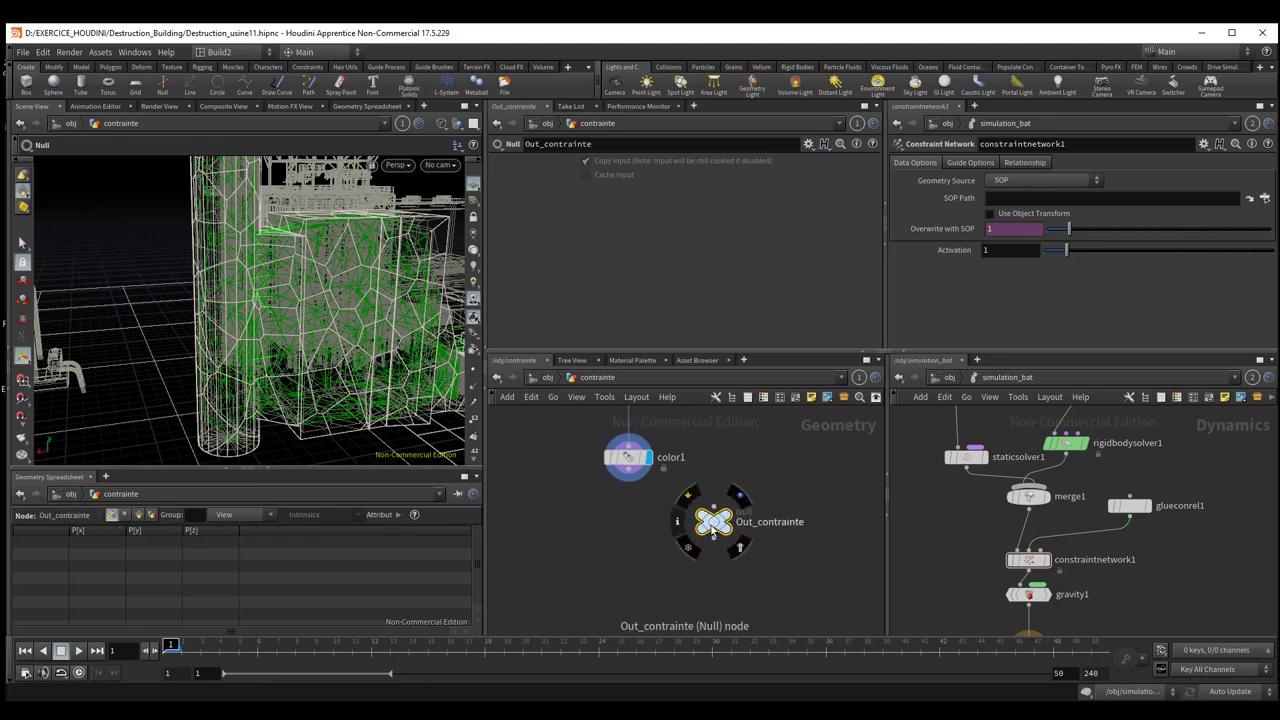
drag(714, 523, 714, 559)
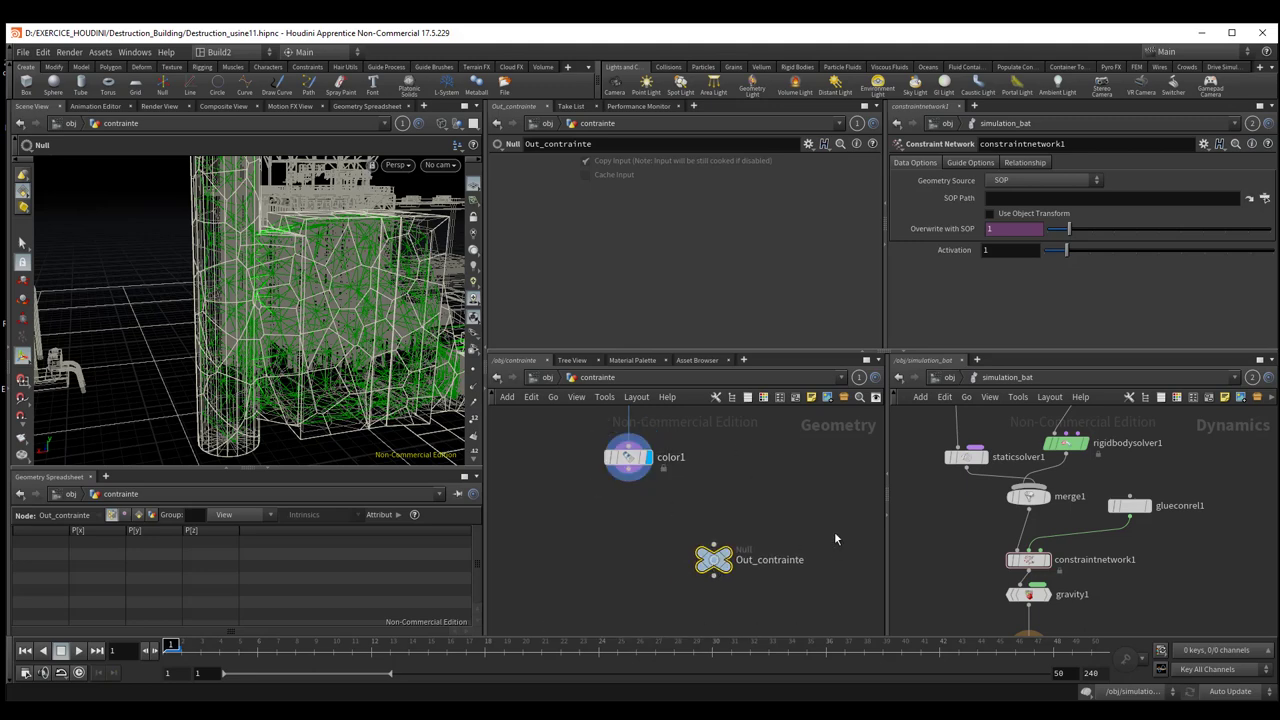
middle_drag(791, 518, 786, 517)
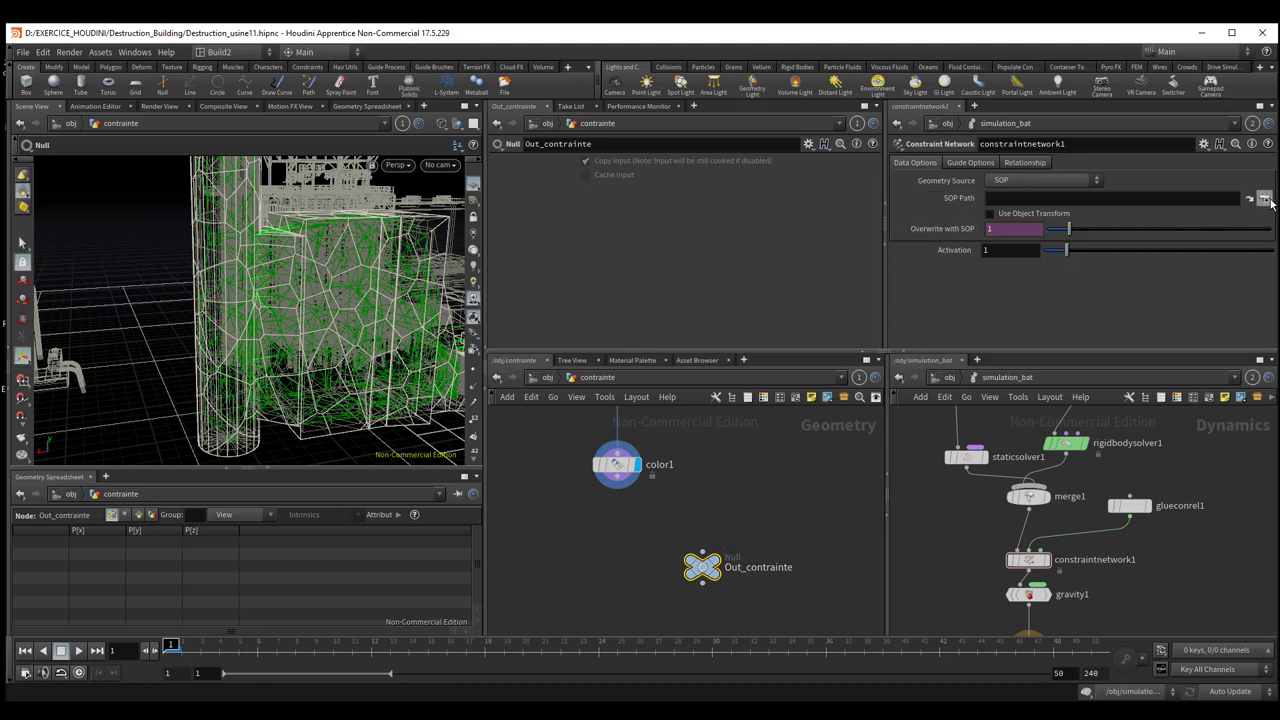
Step: Set constraintnetwork1's SOP Path to /obj/contrainte/Out_contrainte and enable Use Object Transform
click(1265, 199)
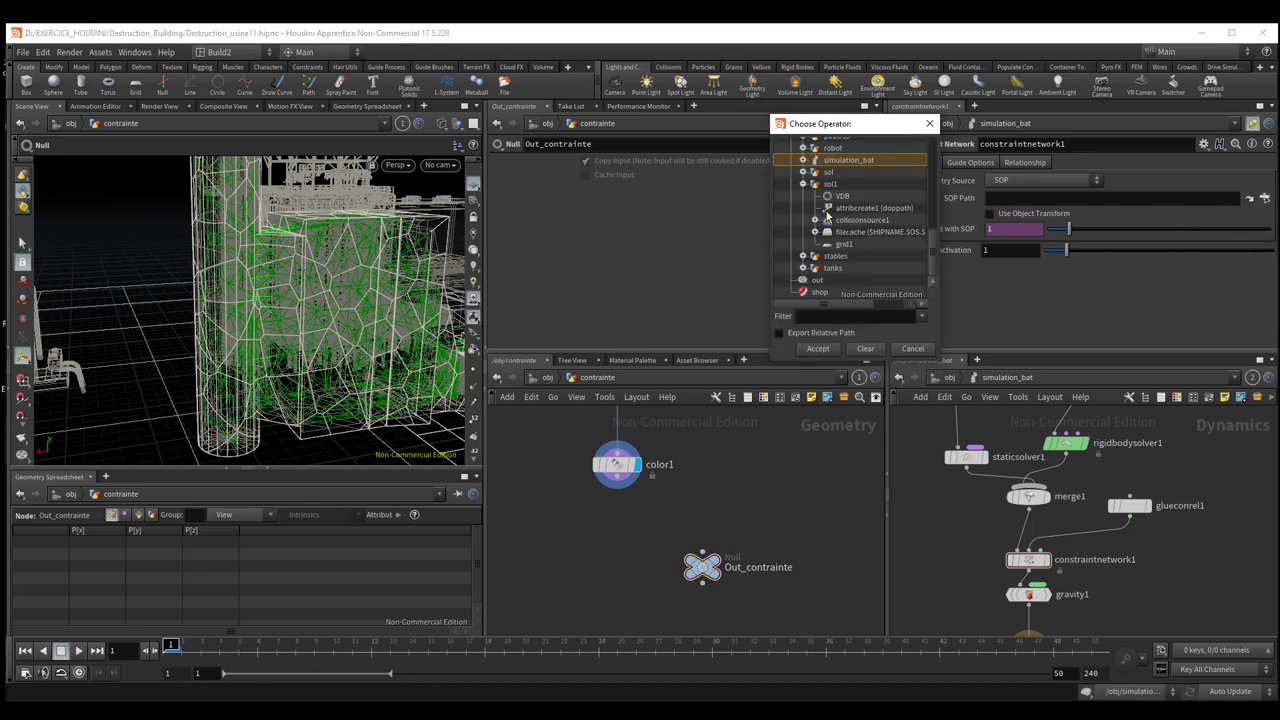
scroll(806, 200, up, 3)
scroll(804, 205, up, 3)
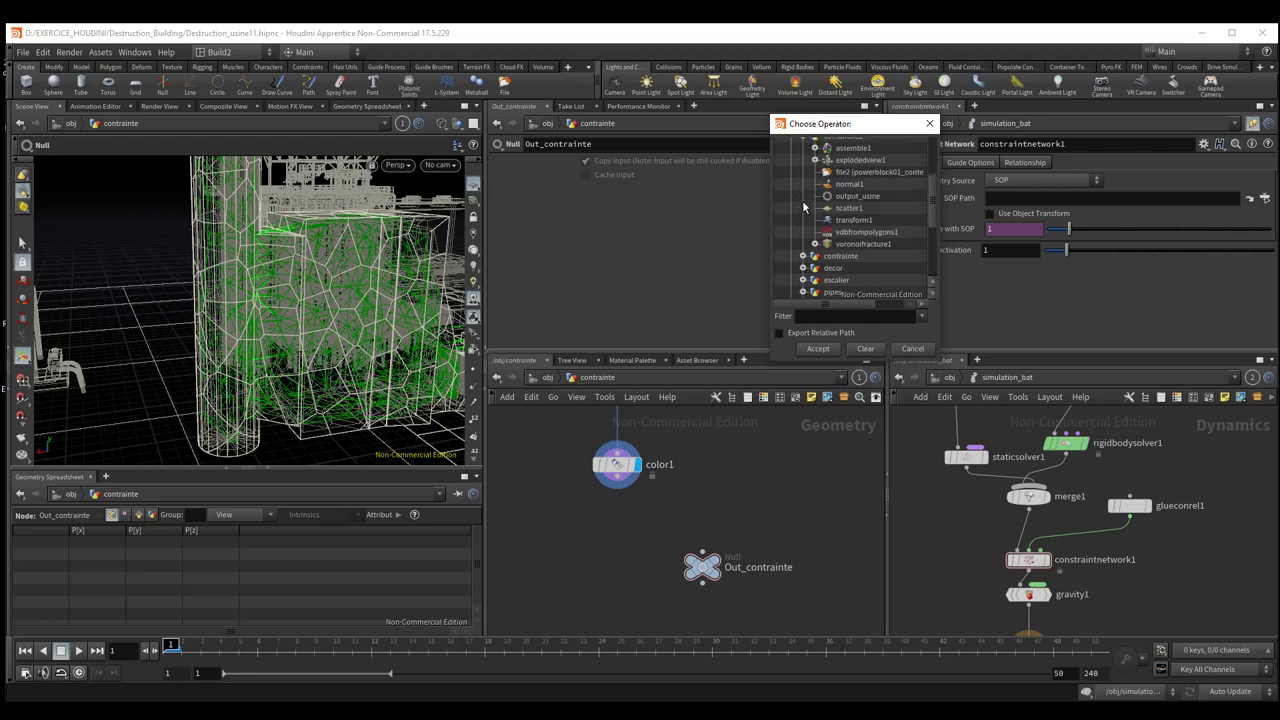
scroll(809, 259, up, 3)
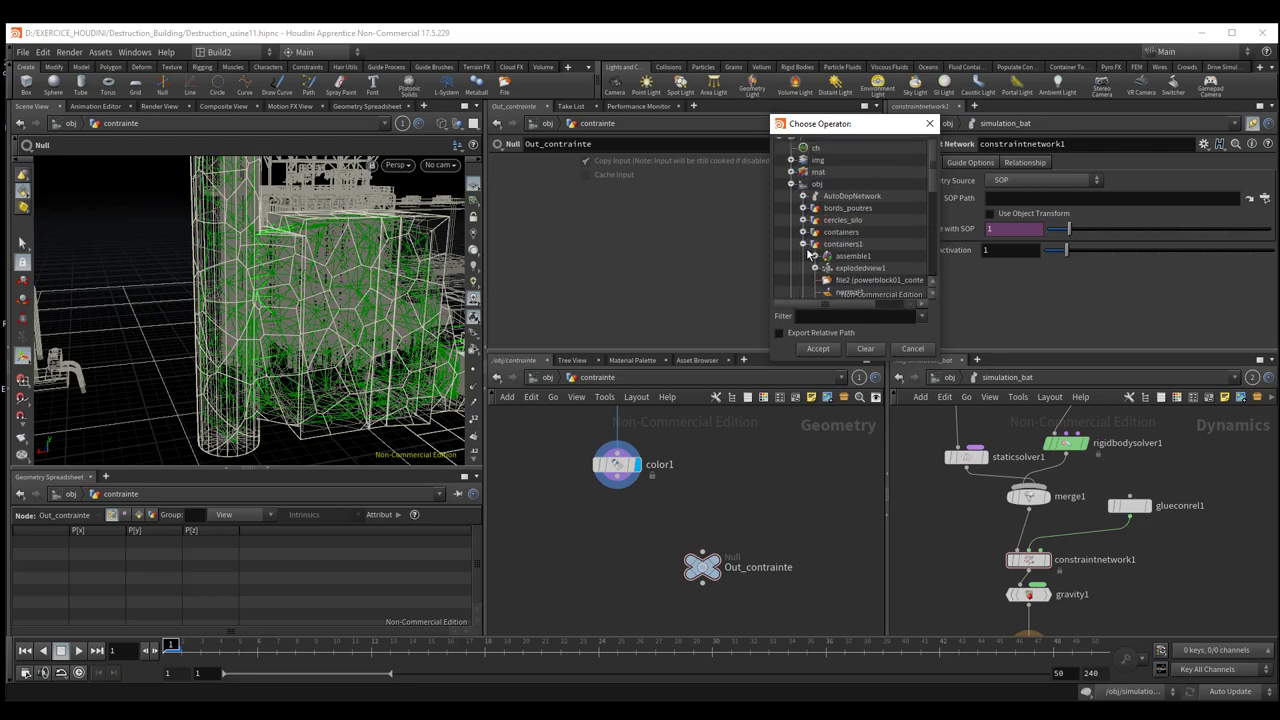
click(803, 245)
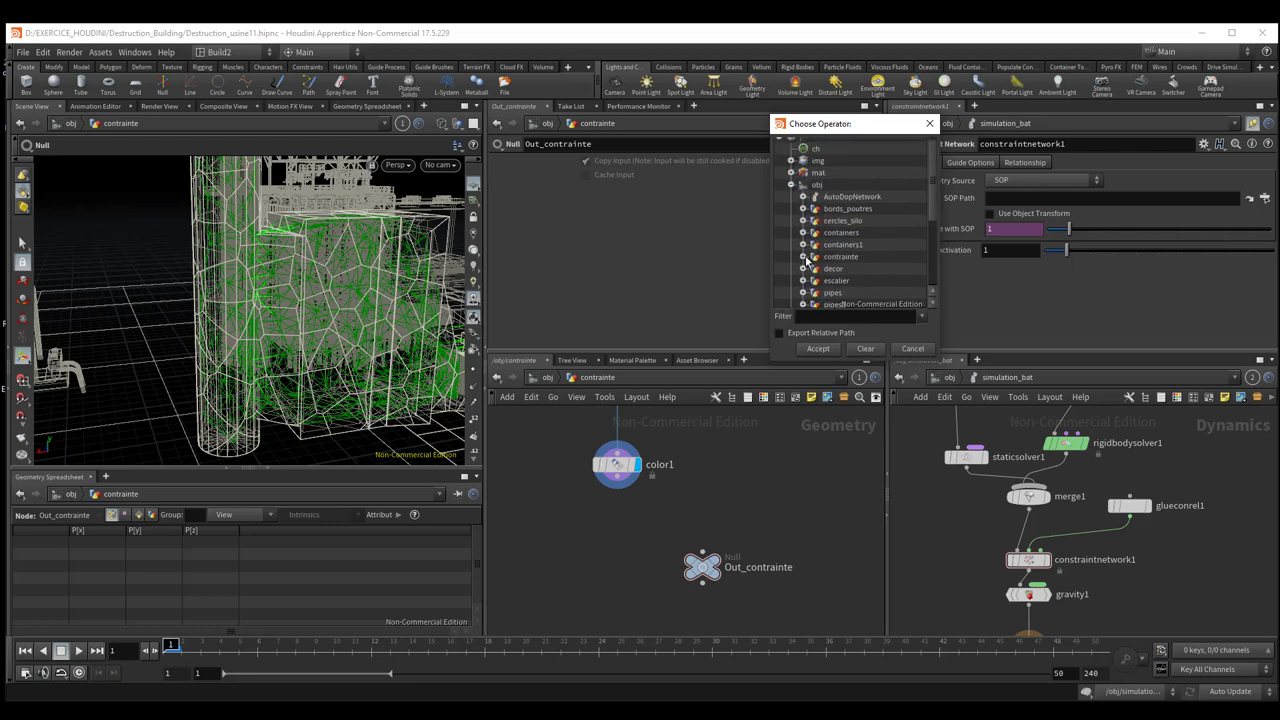
click(804, 258)
click(848, 270)
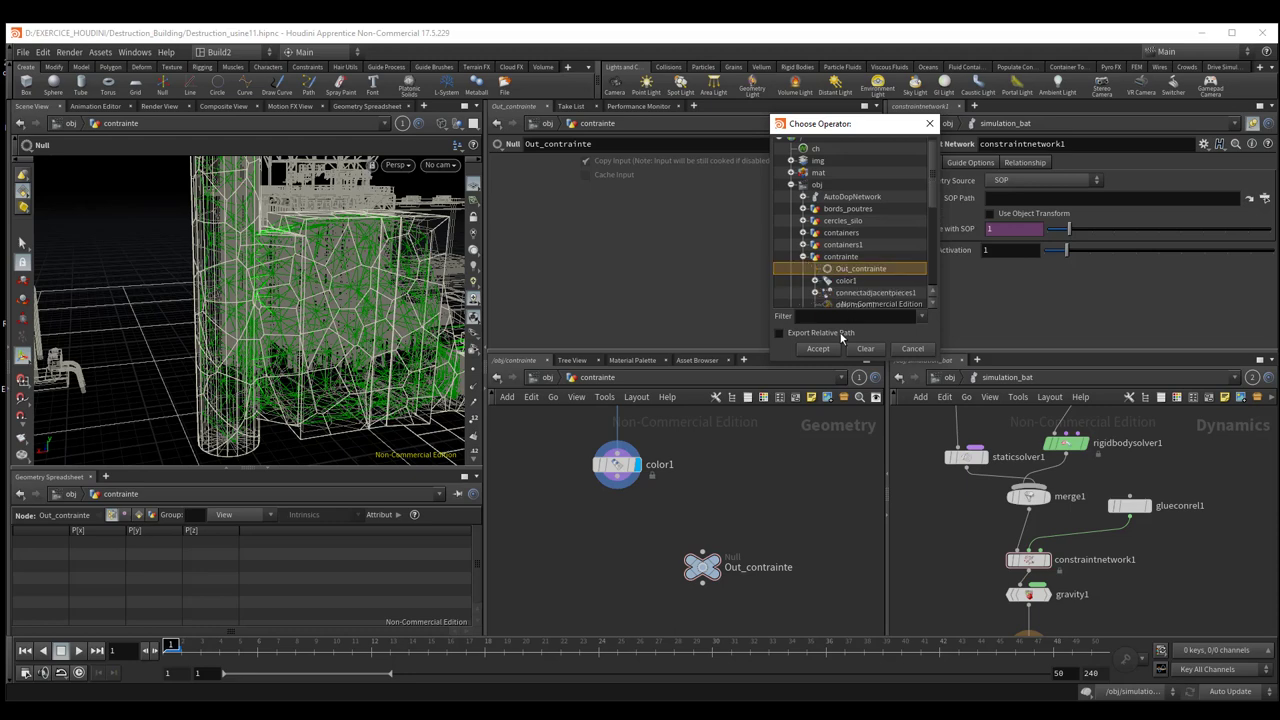
click(818, 348)
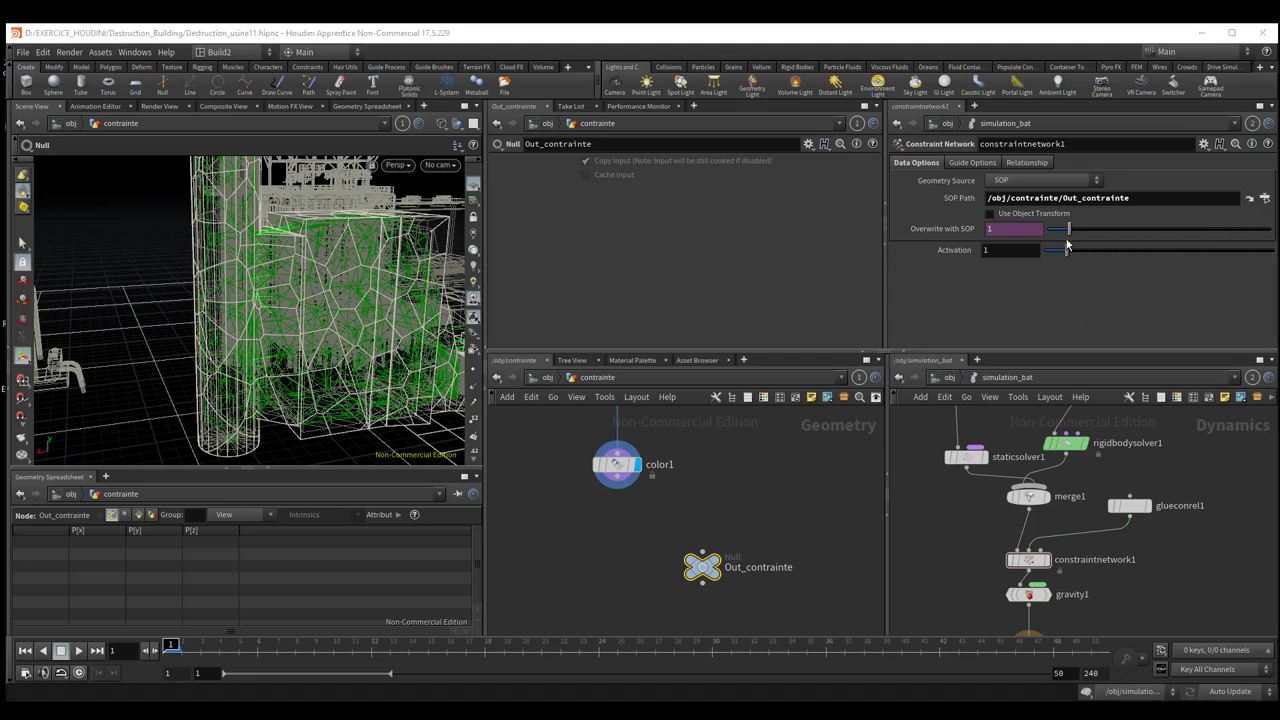
click(1036, 214)
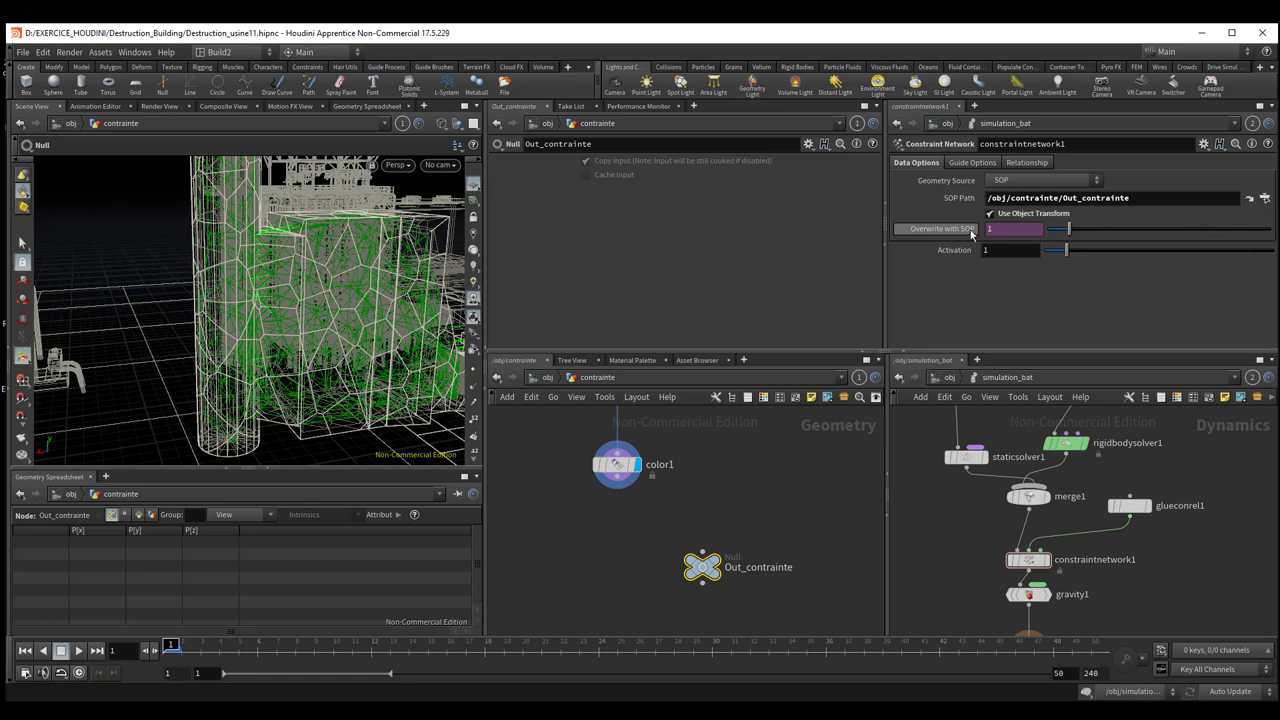
mouse_move(940, 229)
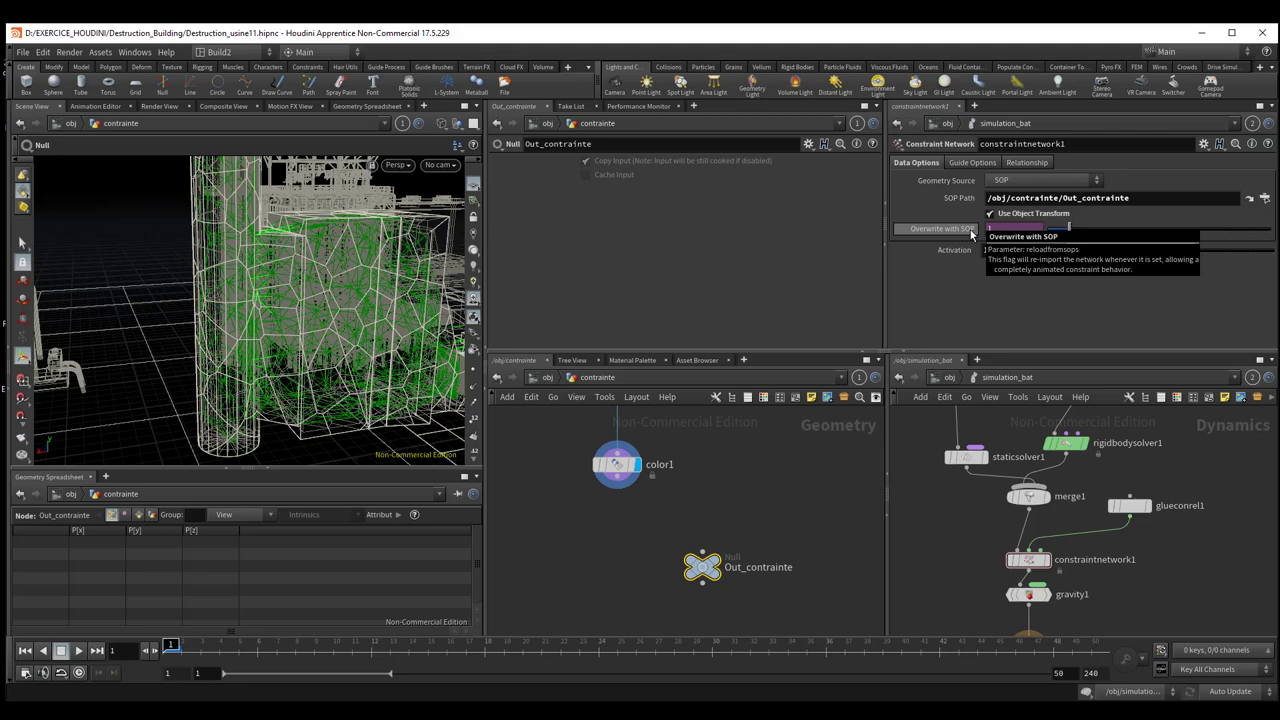
Step: Delete the expression channel on constraintnetwork1's Overwrite with SOP parameter
click(968, 230)
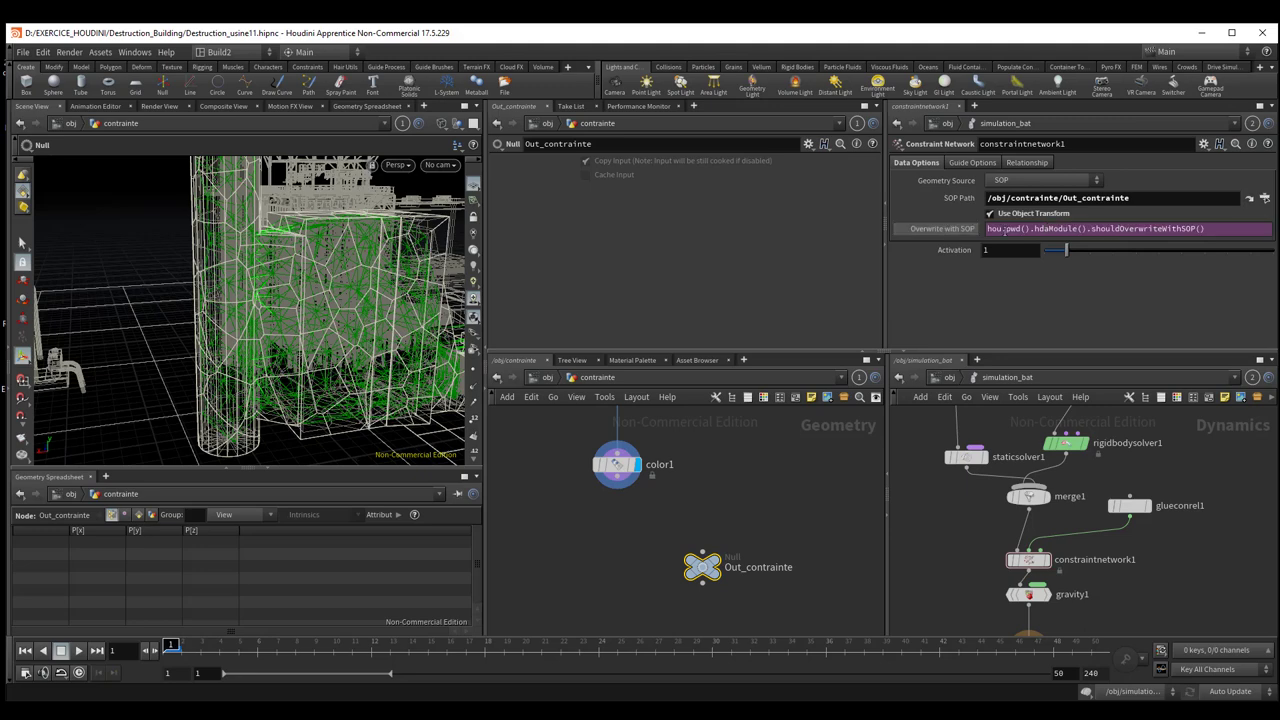
click(962, 230)
right_click(990, 229)
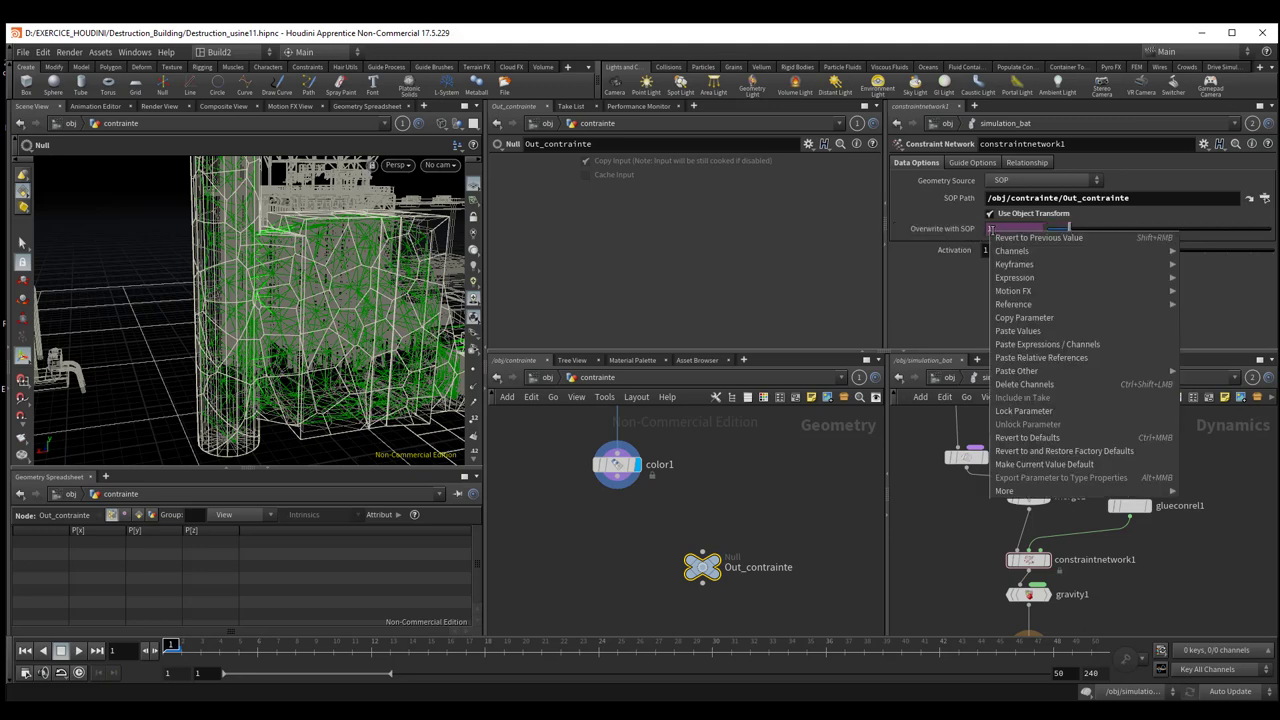
click(1030, 386)
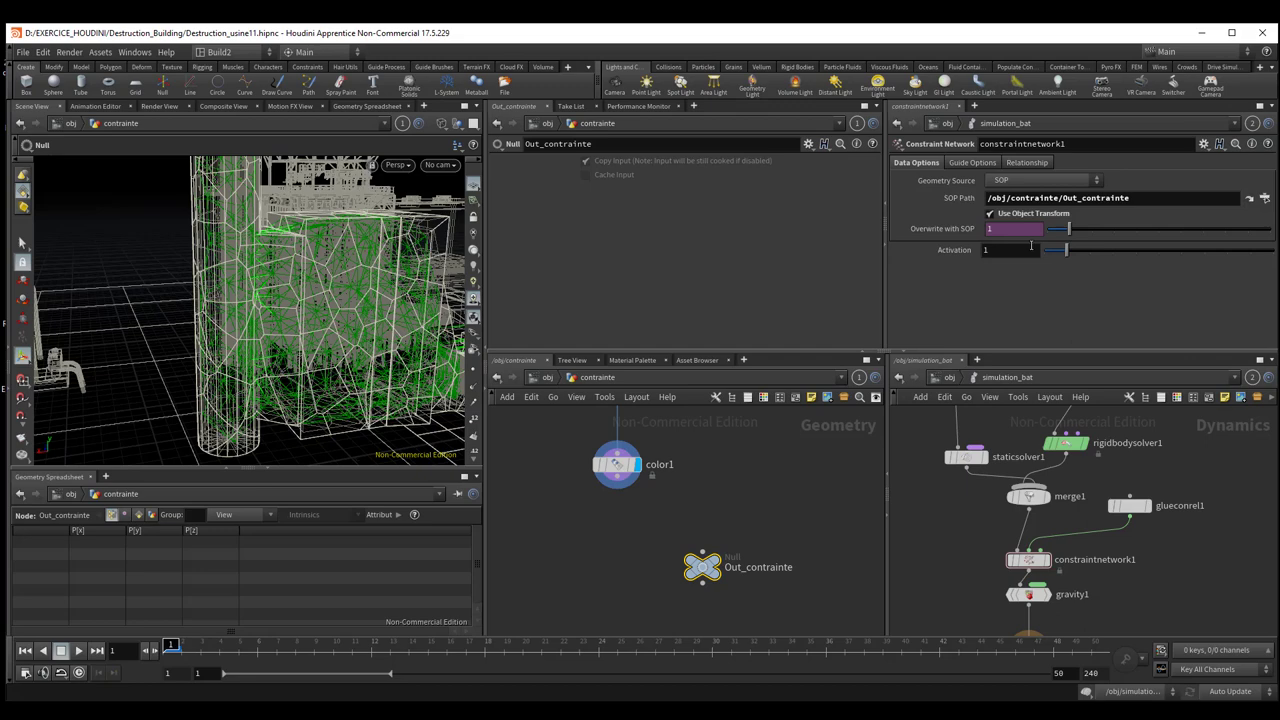
click(965, 230)
right_click(990, 230)
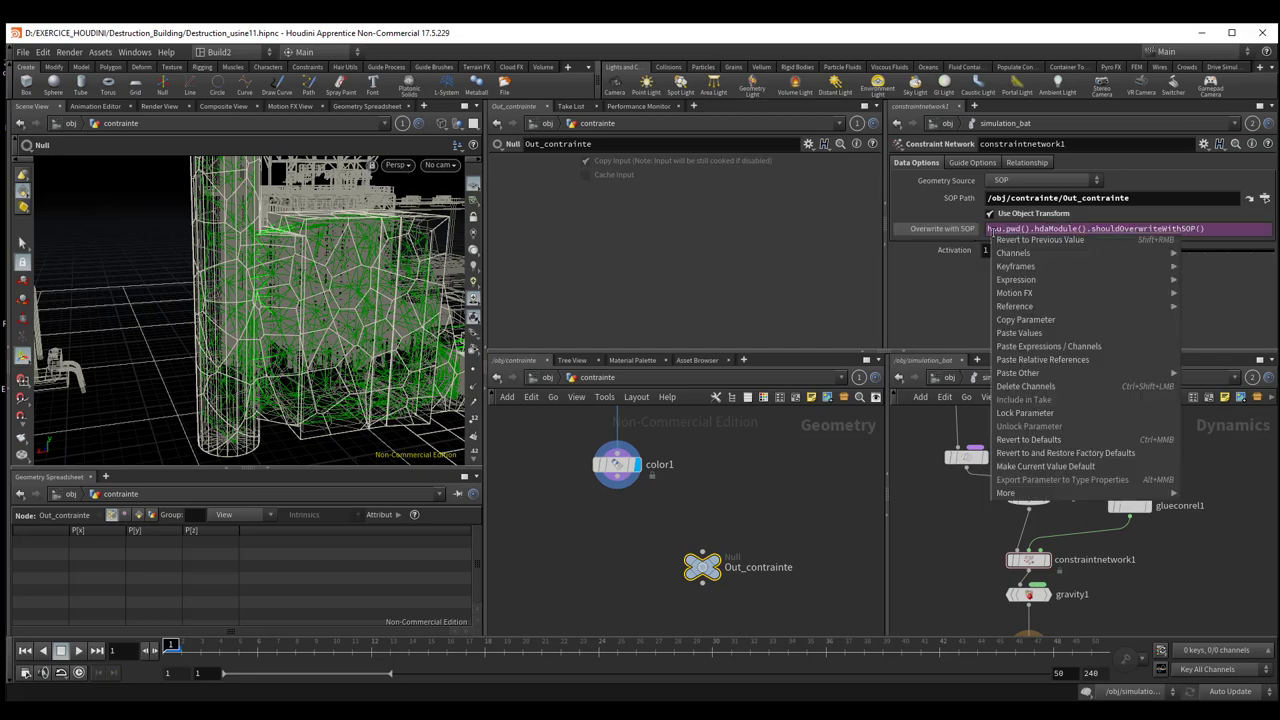
click(1030, 386)
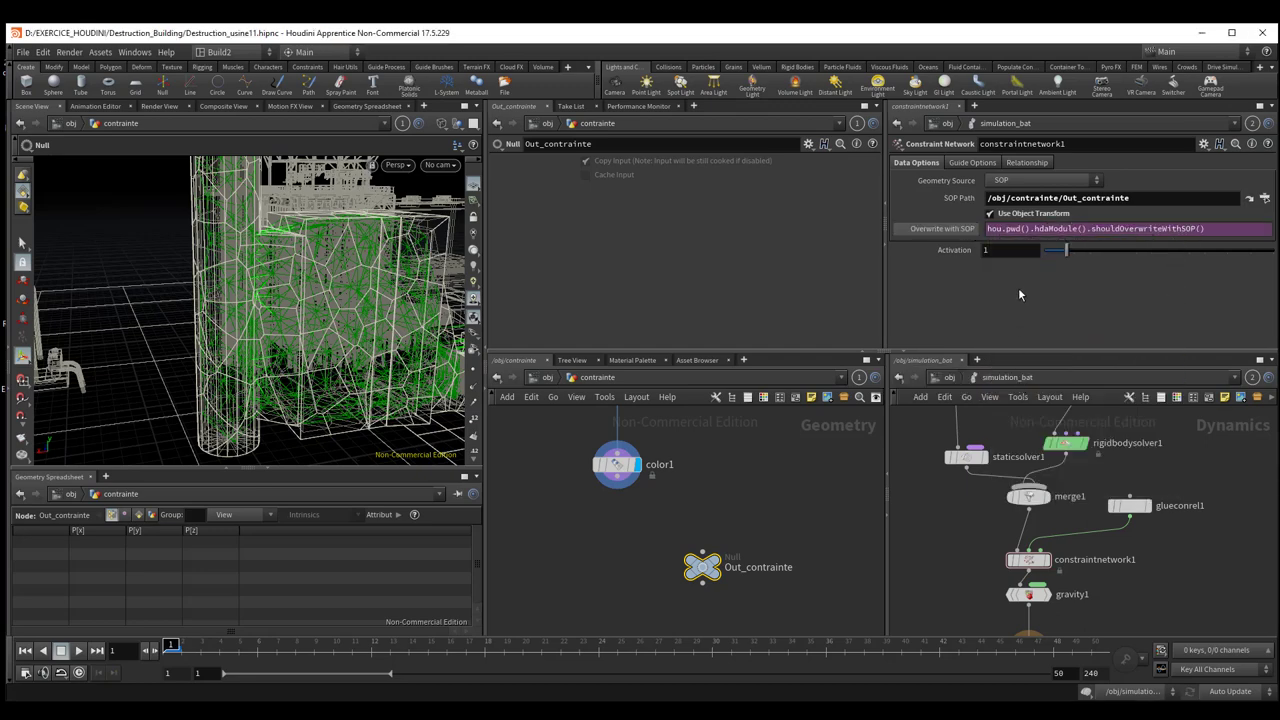
Step: Enter a constant value of 1 in the Overwrite with SOP field
click(962, 231)
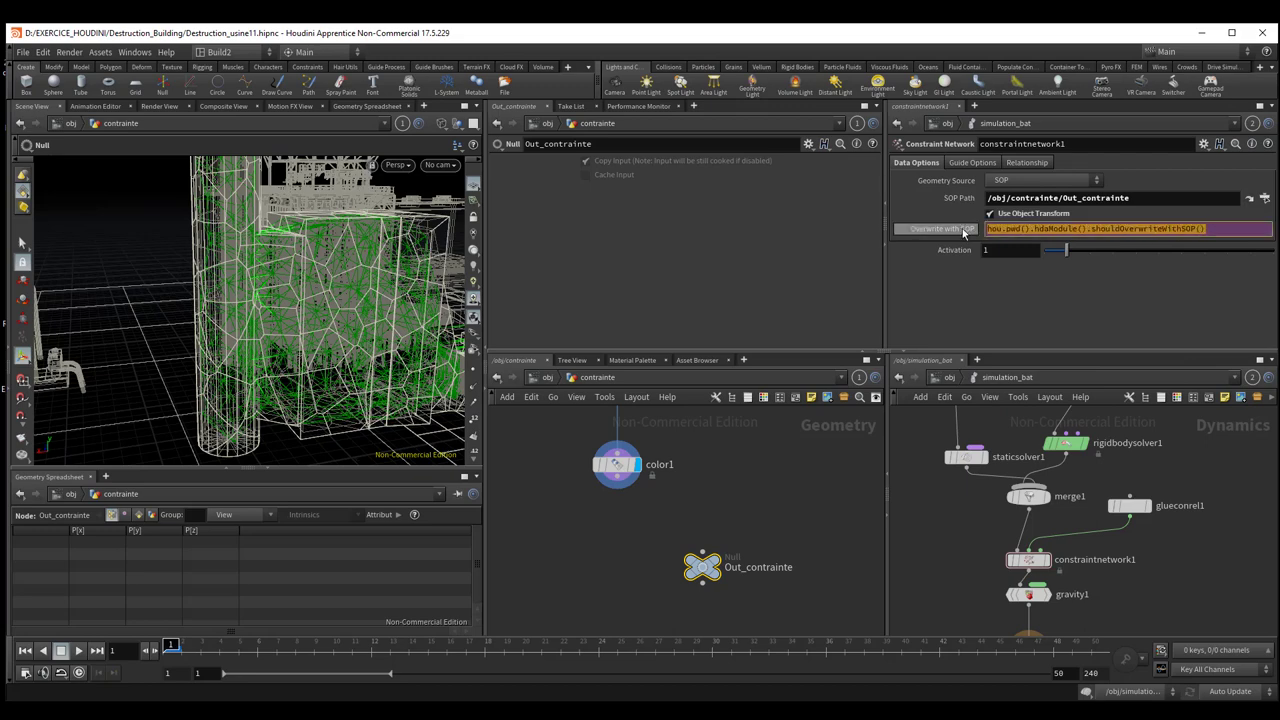
click(1075, 295)
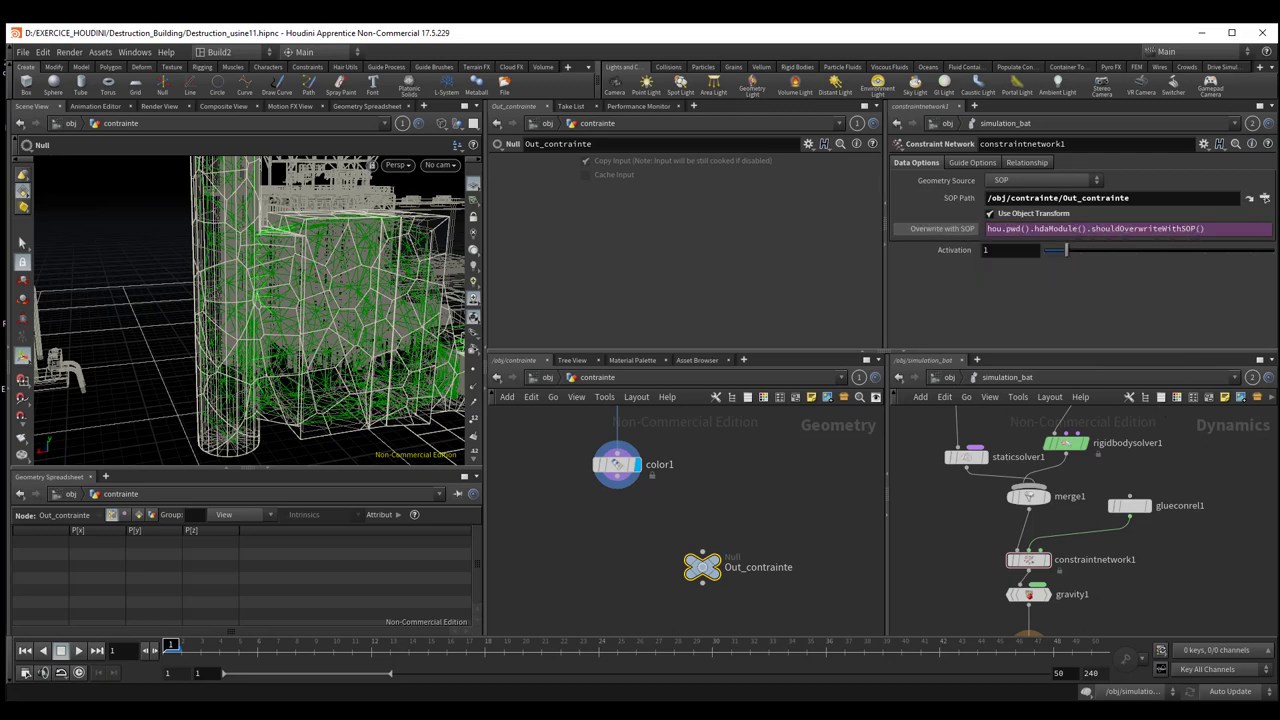
ctrl+shift+click(978, 230)
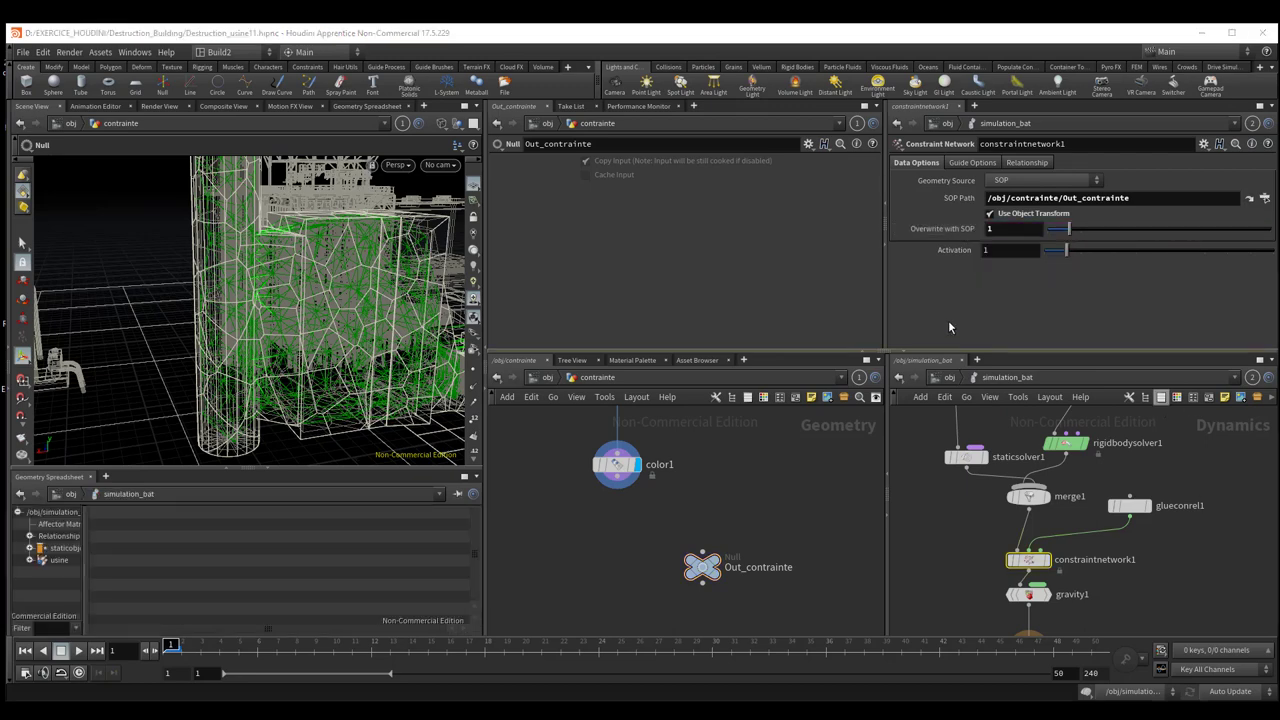
double_click(987, 229)
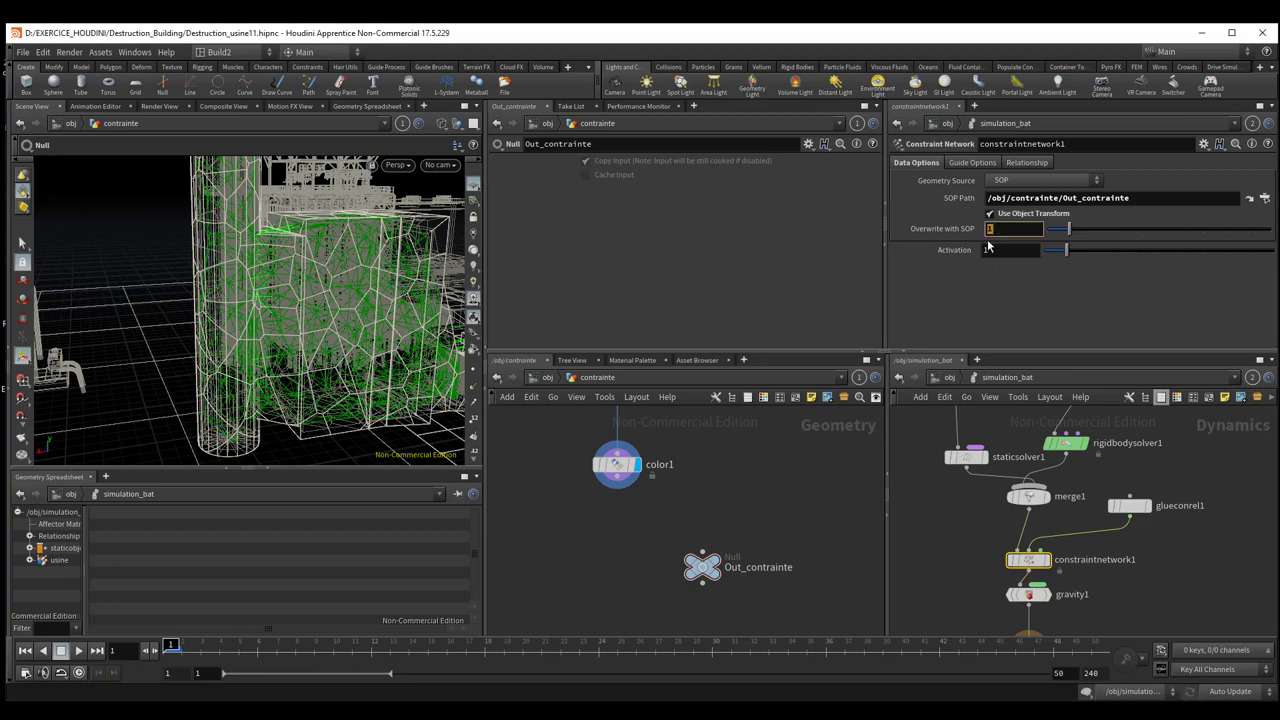
text(1)
middle_drag(746, 502, 772, 487)
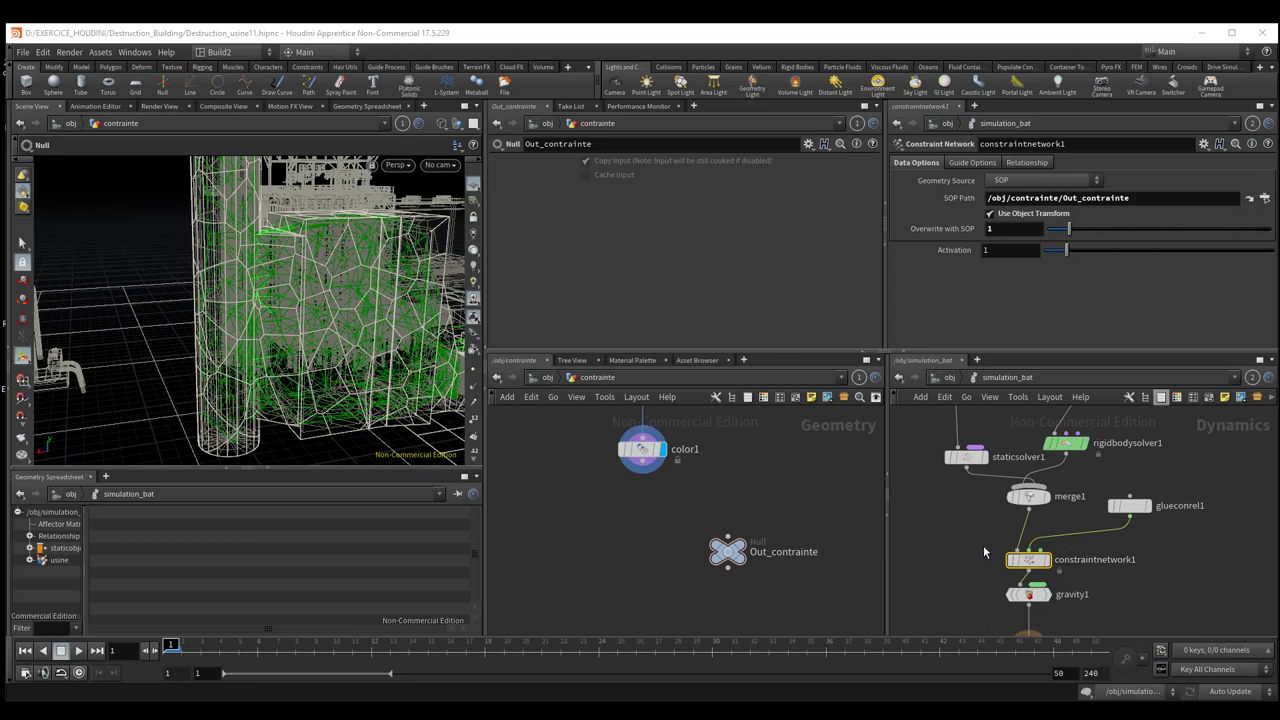
Step: Rename the glueconrel1 constraint relationship node to glue
middle_drag(903, 546, 944, 536)
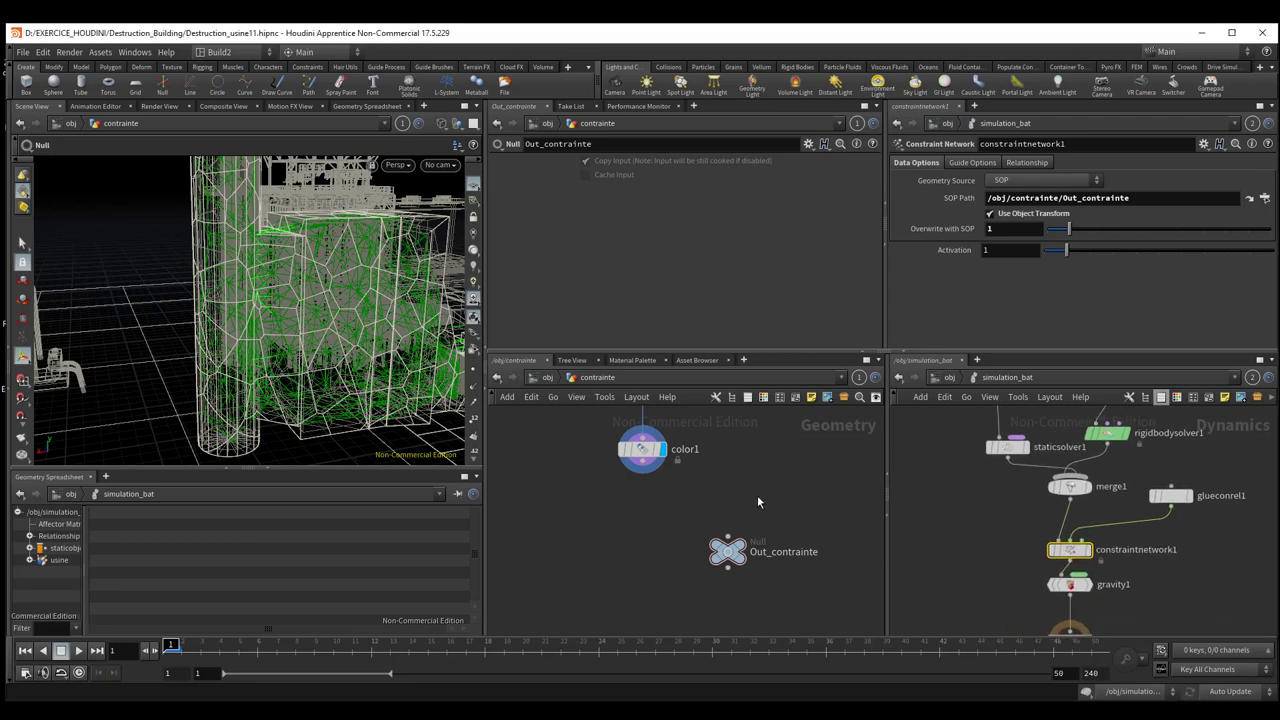
mouse_move(757, 495)
middle_down()
mouse_move(738, 576)
mouse_move(708, 604)
middle_up()
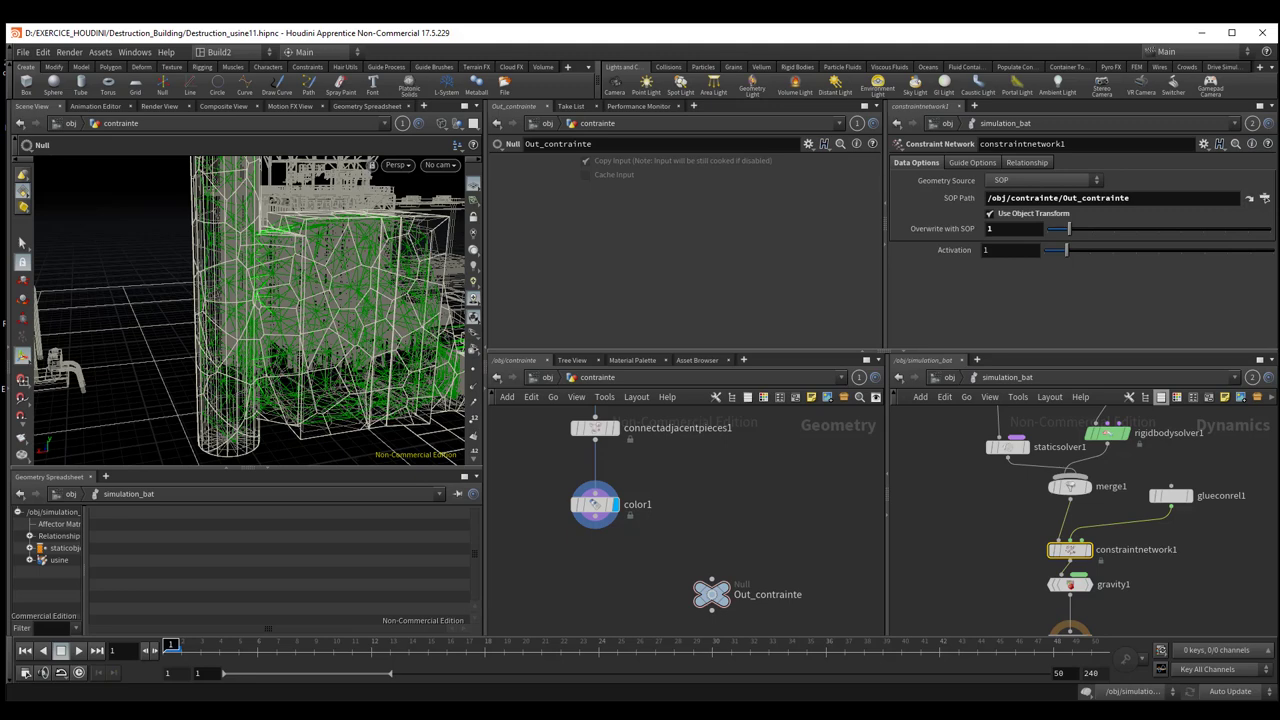
click(1168, 495)
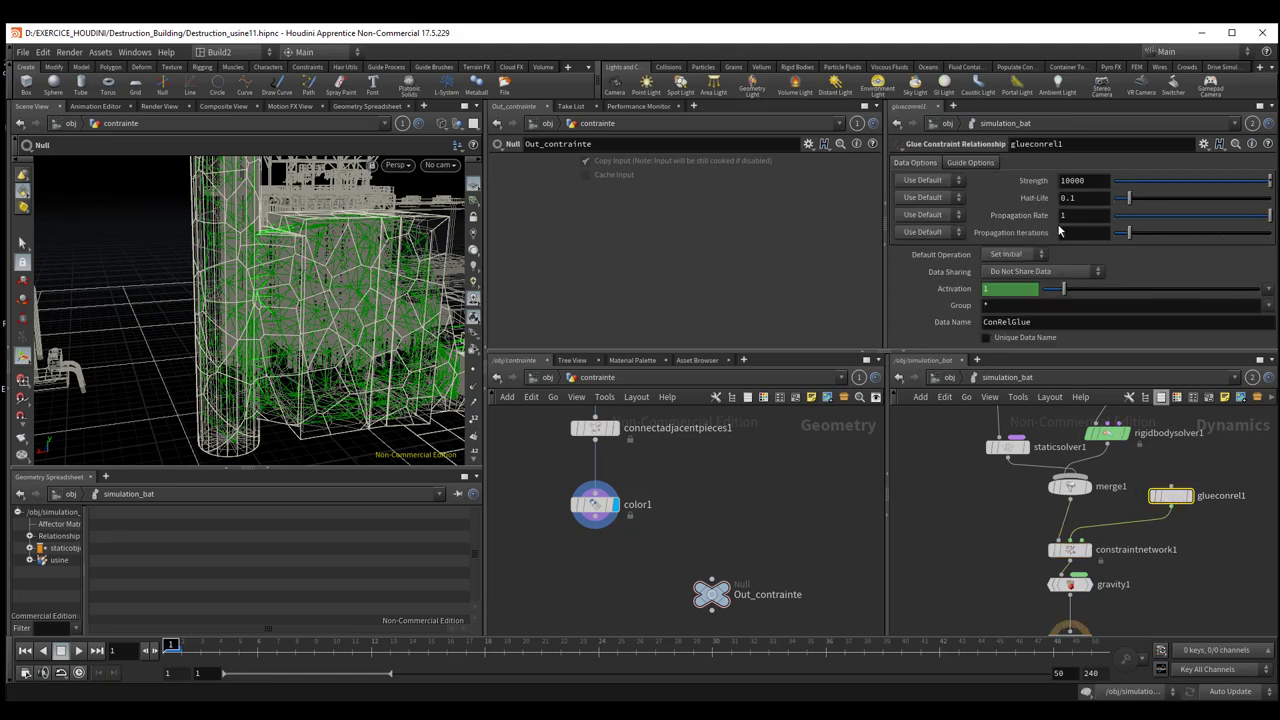
double_click(1030, 144)
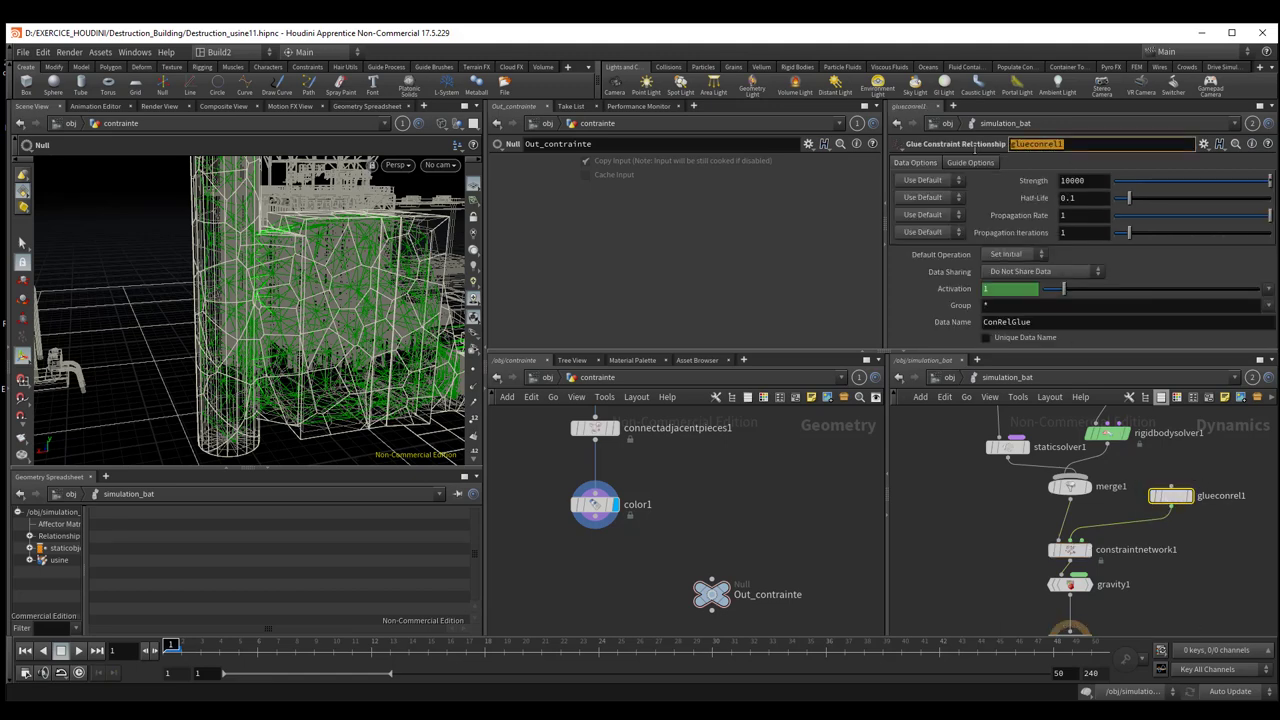
text(glue)
key(Return)
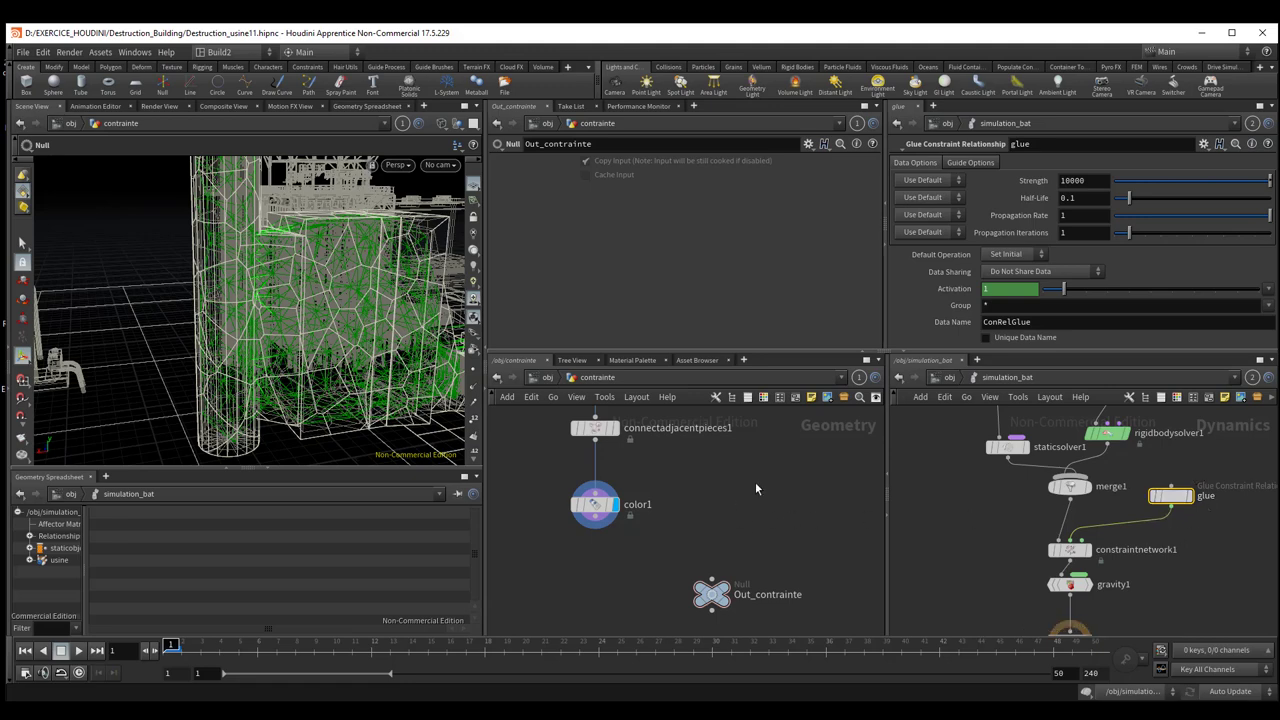
Step: Insert an Attribute Wrangle on the wire above color1, set to run over Primitives
drag(594, 515, 594, 538)
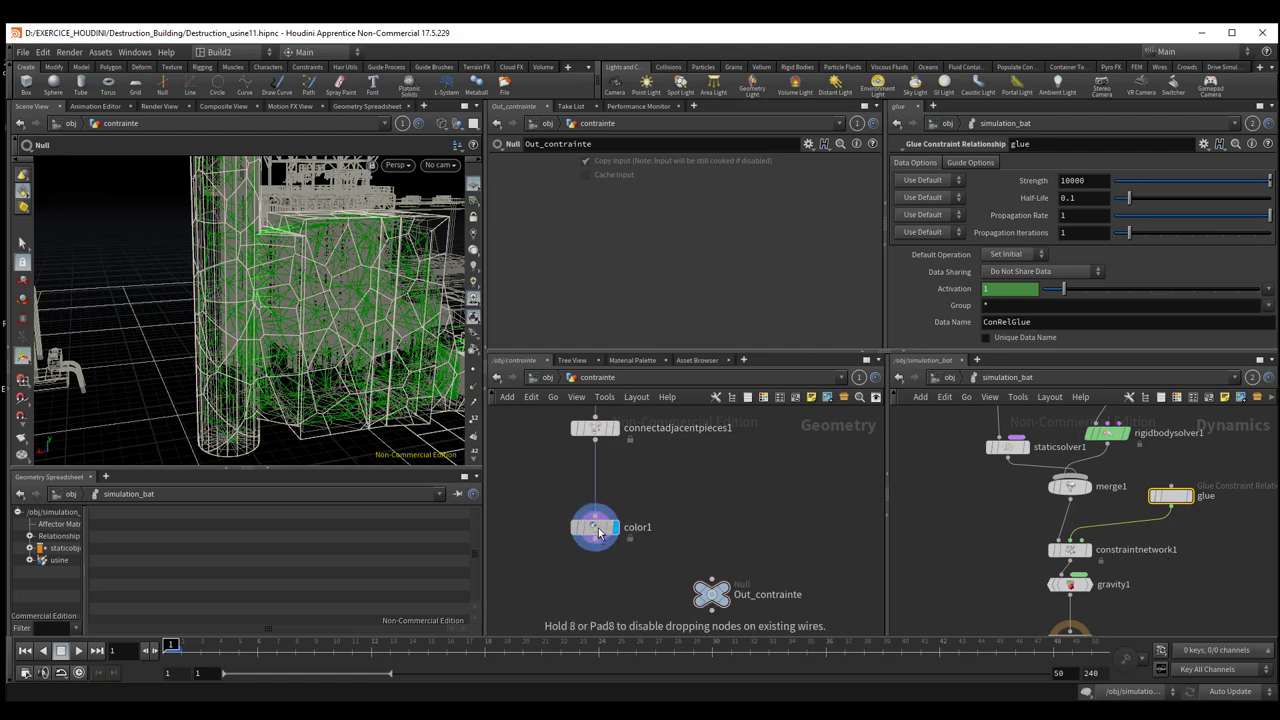
middle_drag(672, 447, 682, 493)
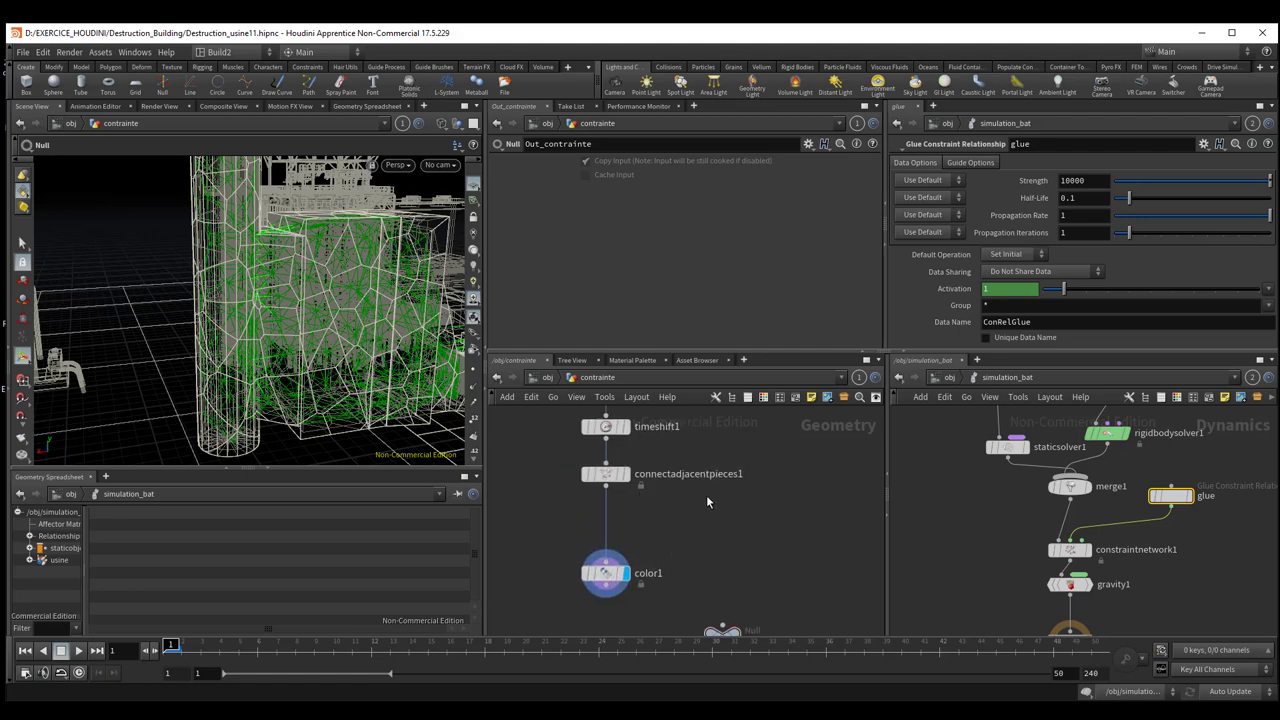
drag(569, 509, 670, 537)
key(Tab)
text(at)
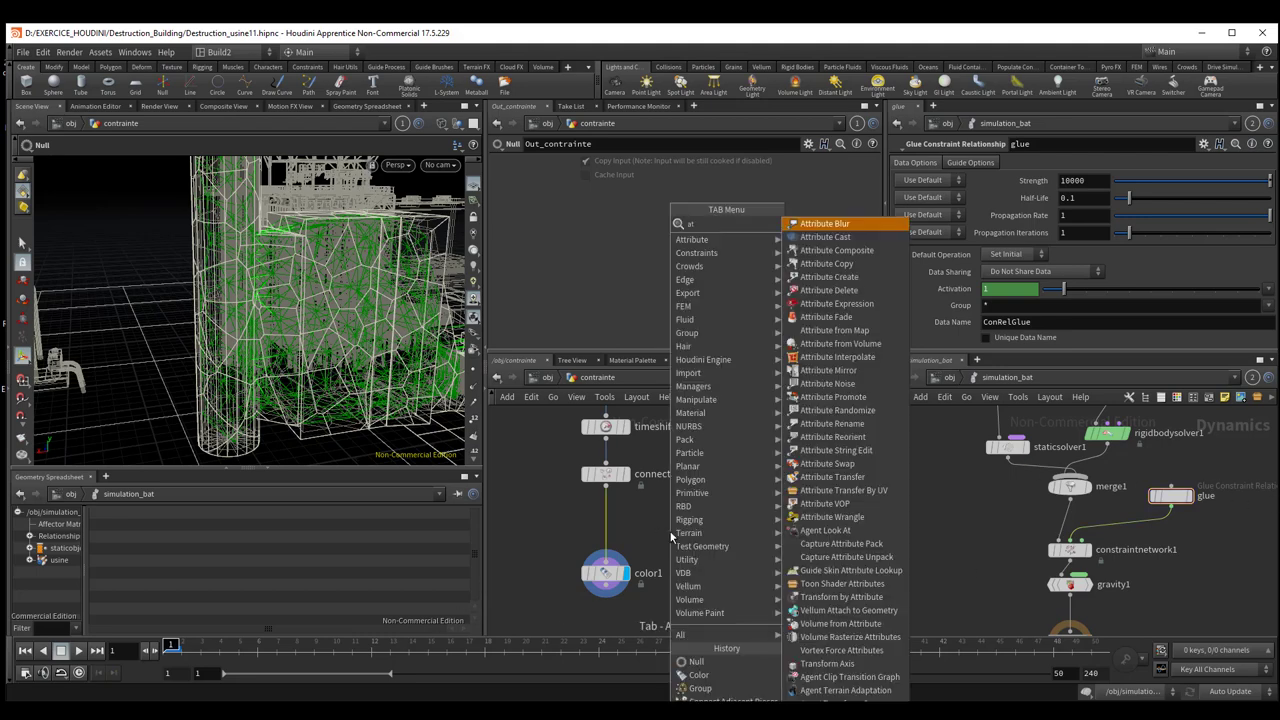
text(tr)
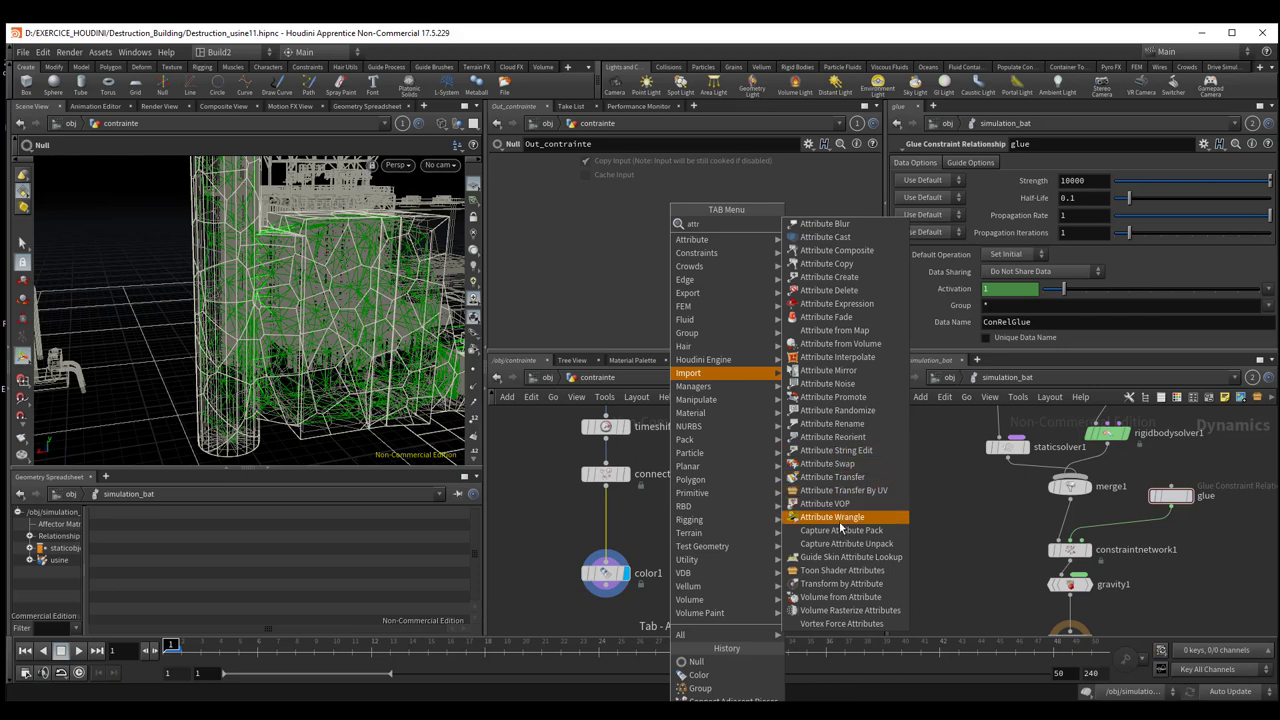
click(832, 516)
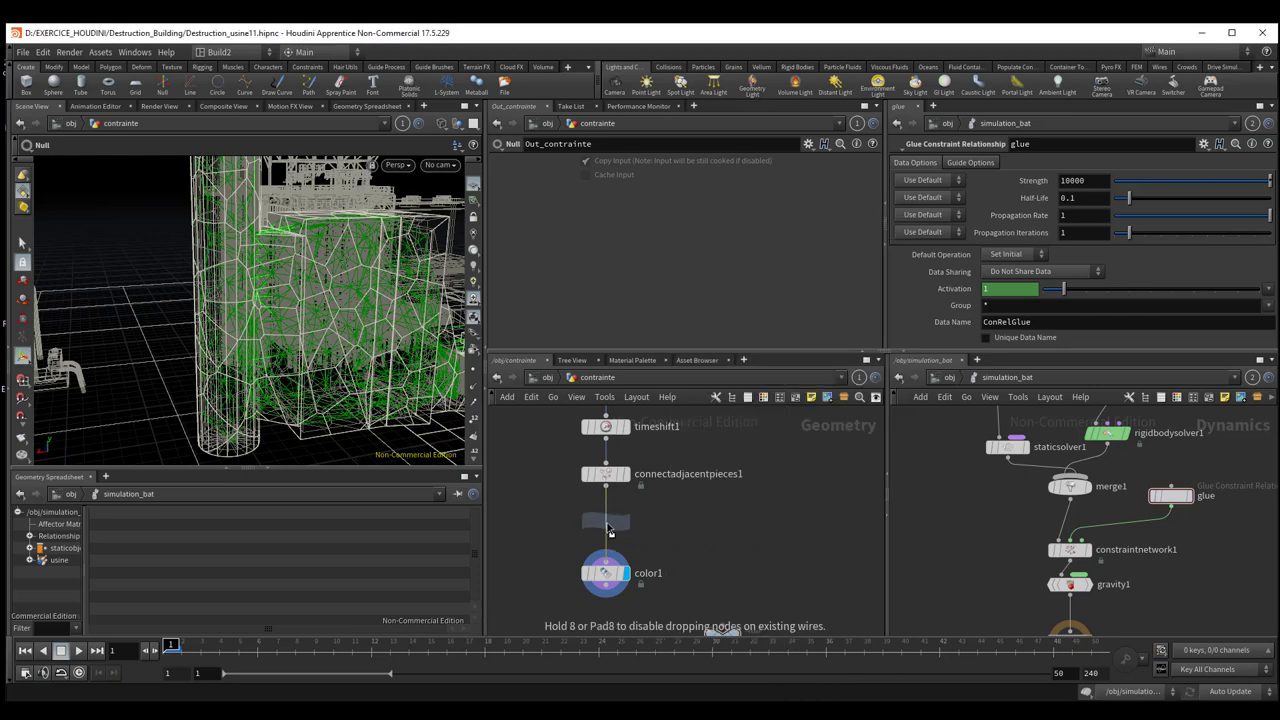
click(613, 529)
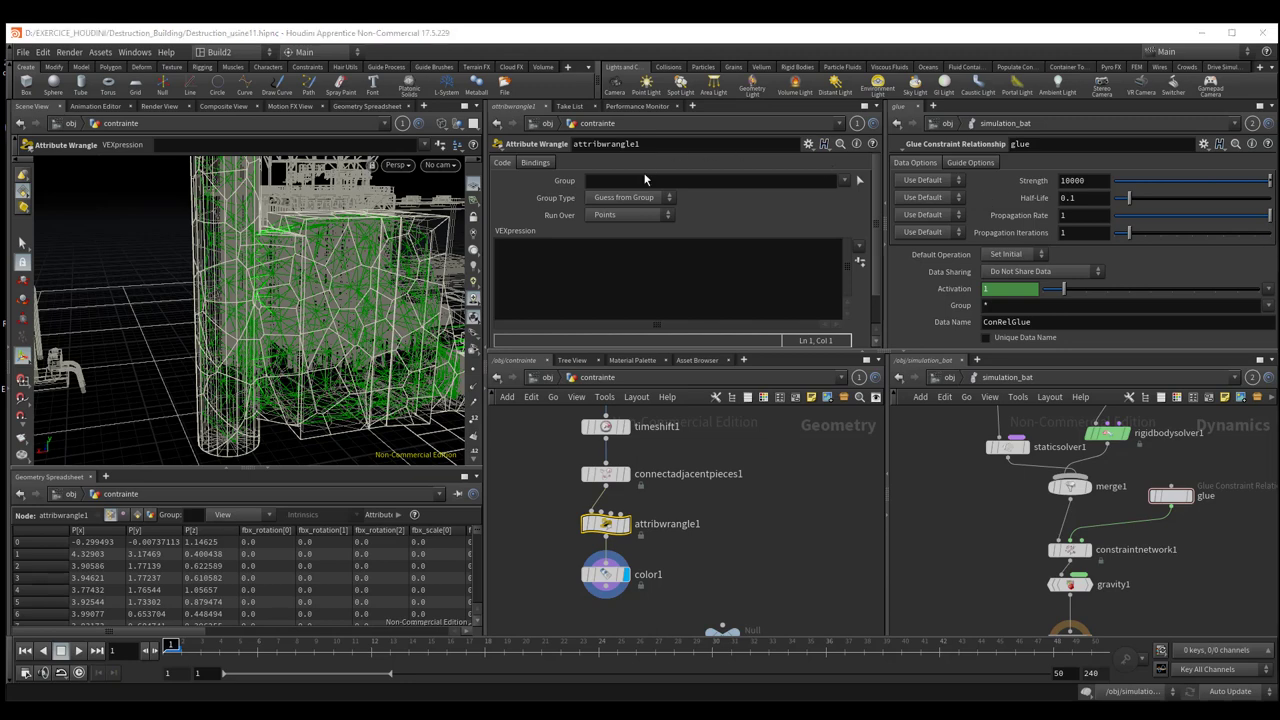
click(628, 216)
click(632, 240)
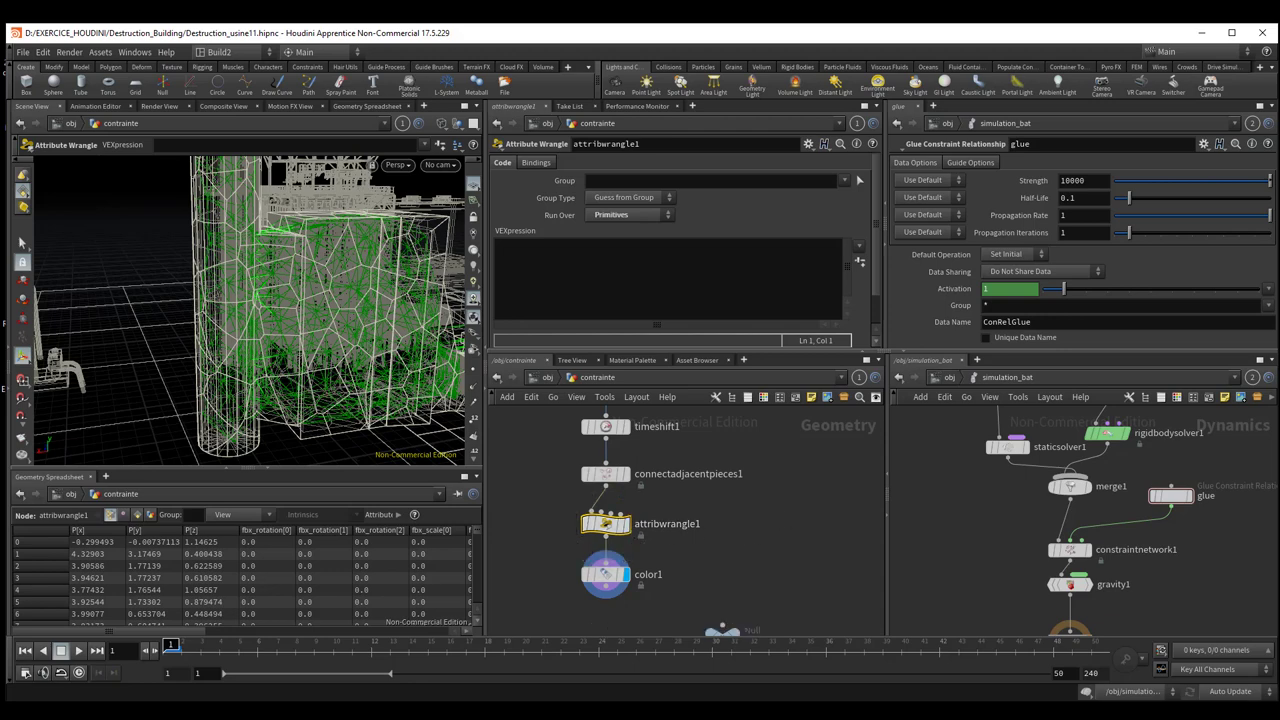
middle_drag(1100, 500, 1100, 563)
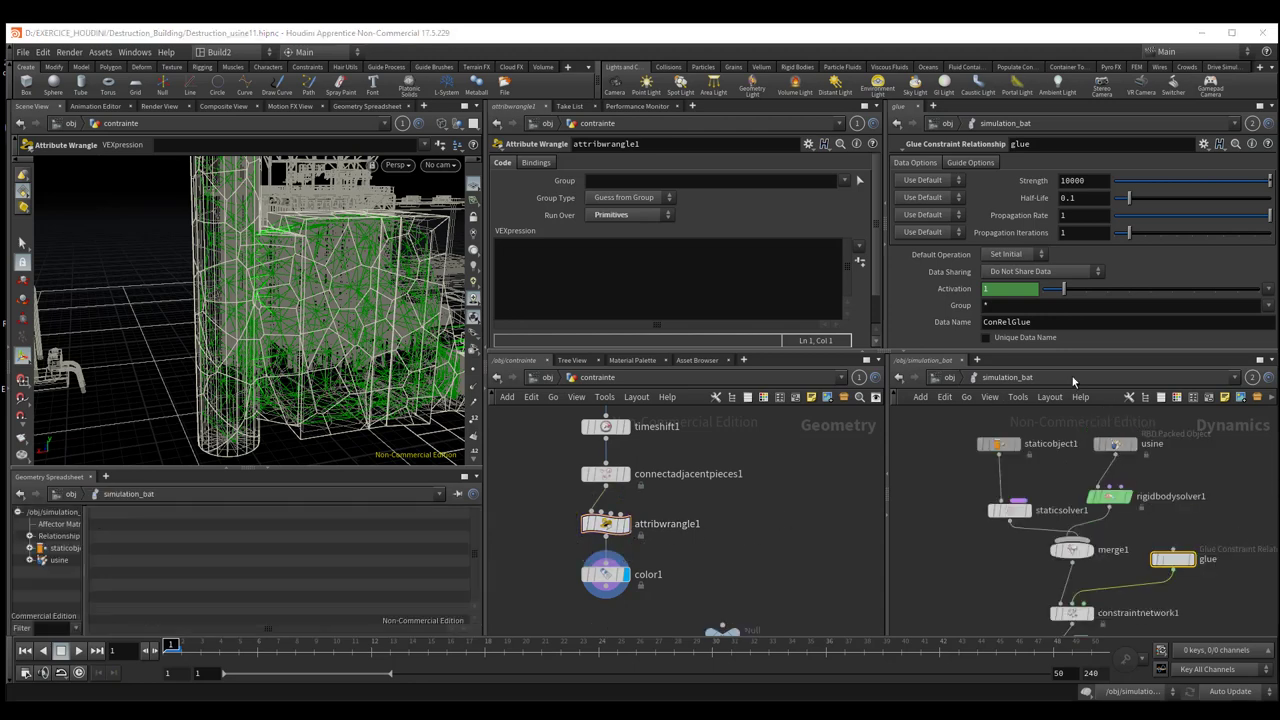
Step: Change the glue relationship's Data Name from ConRelGlue to Glue
click(968, 322)
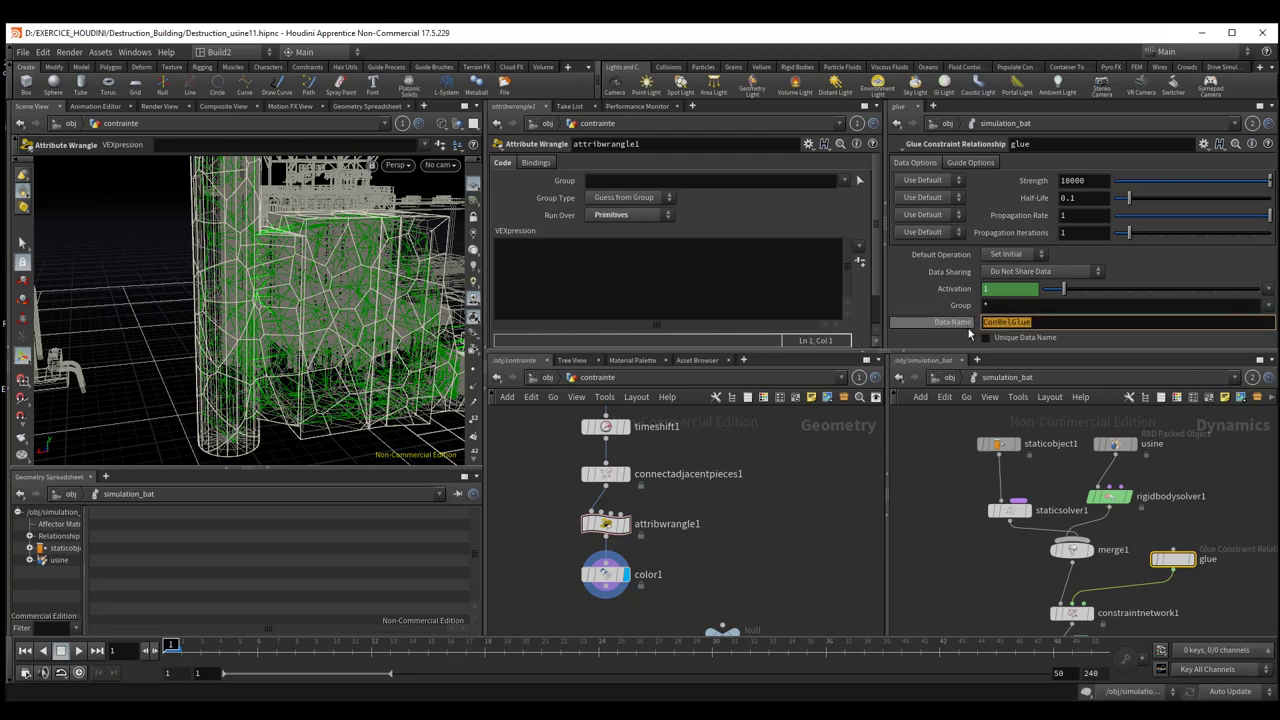
text(Gl)
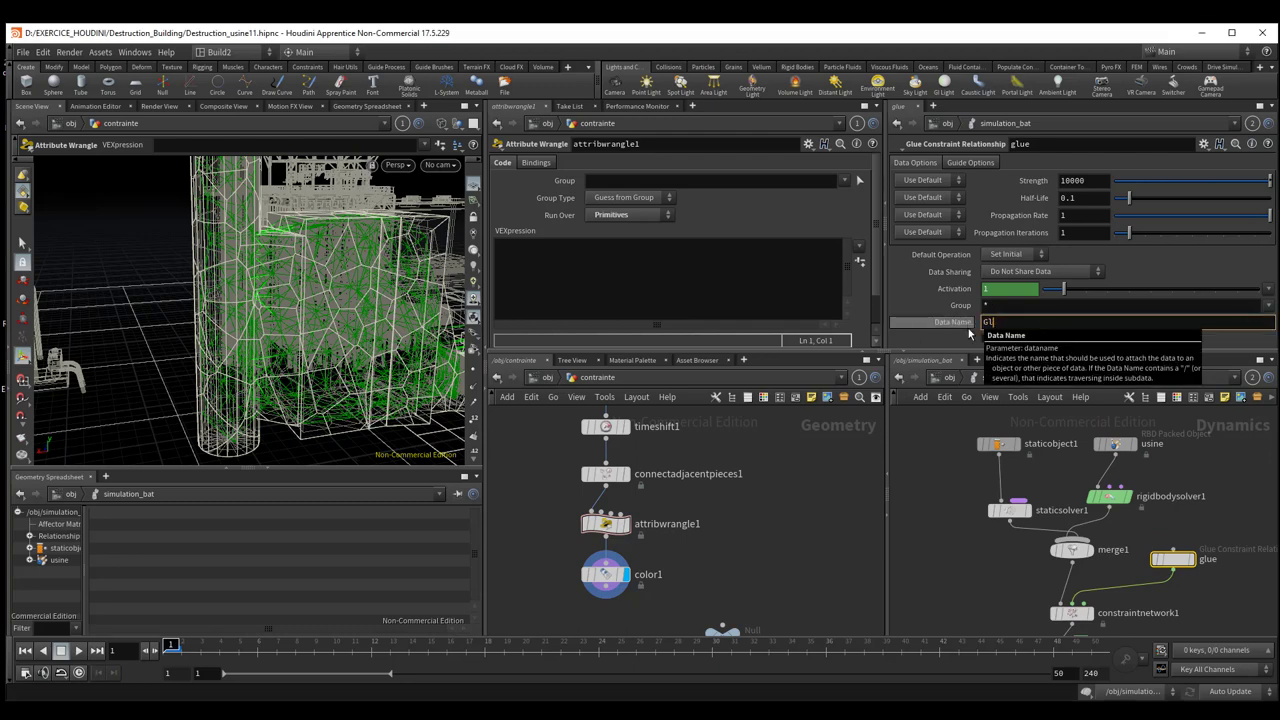
text(ue)
key(Return)
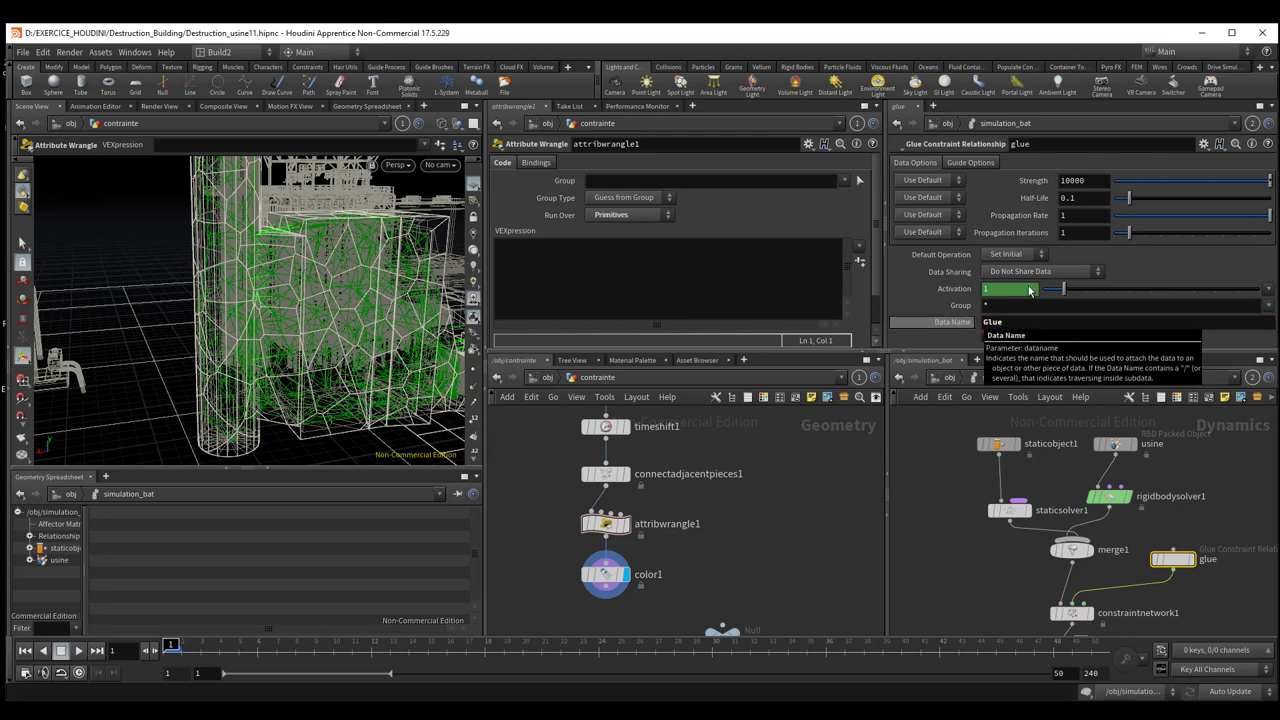
Step: Rename the node to Glue, then select attribwrangle1's VEXpression field
click(1015, 144)
text(G)
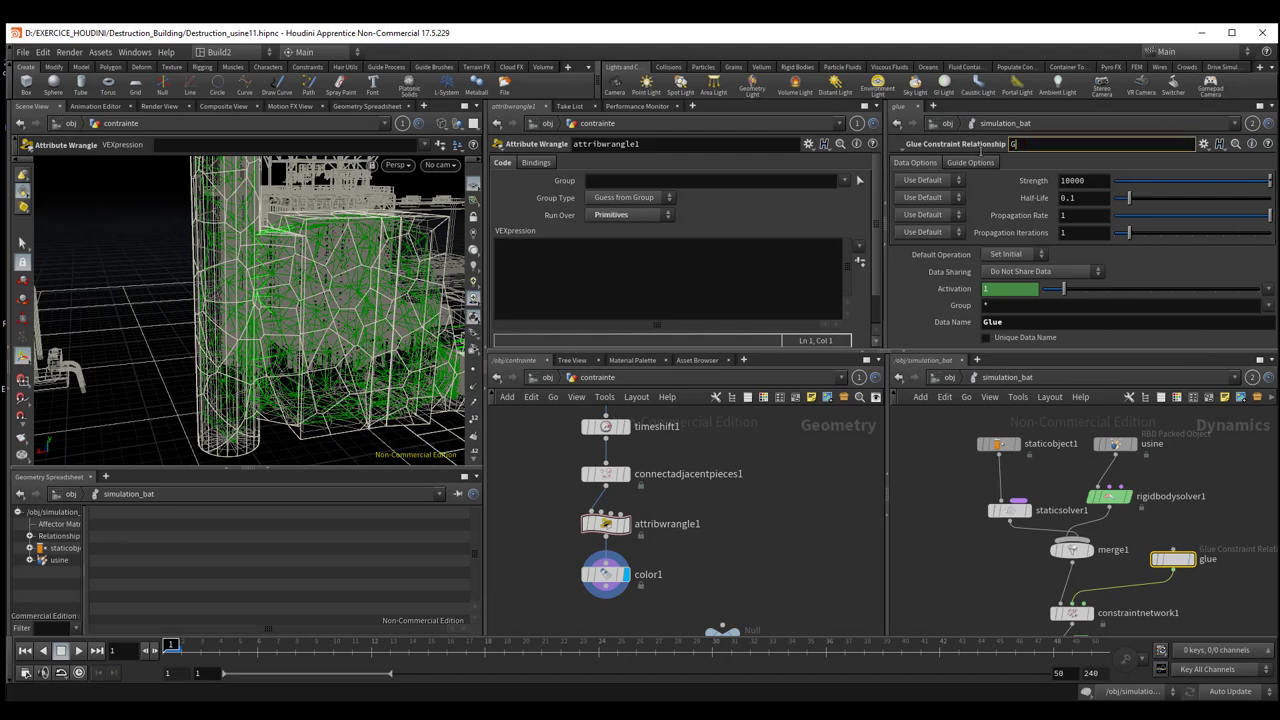
text(lue)
key(Return)
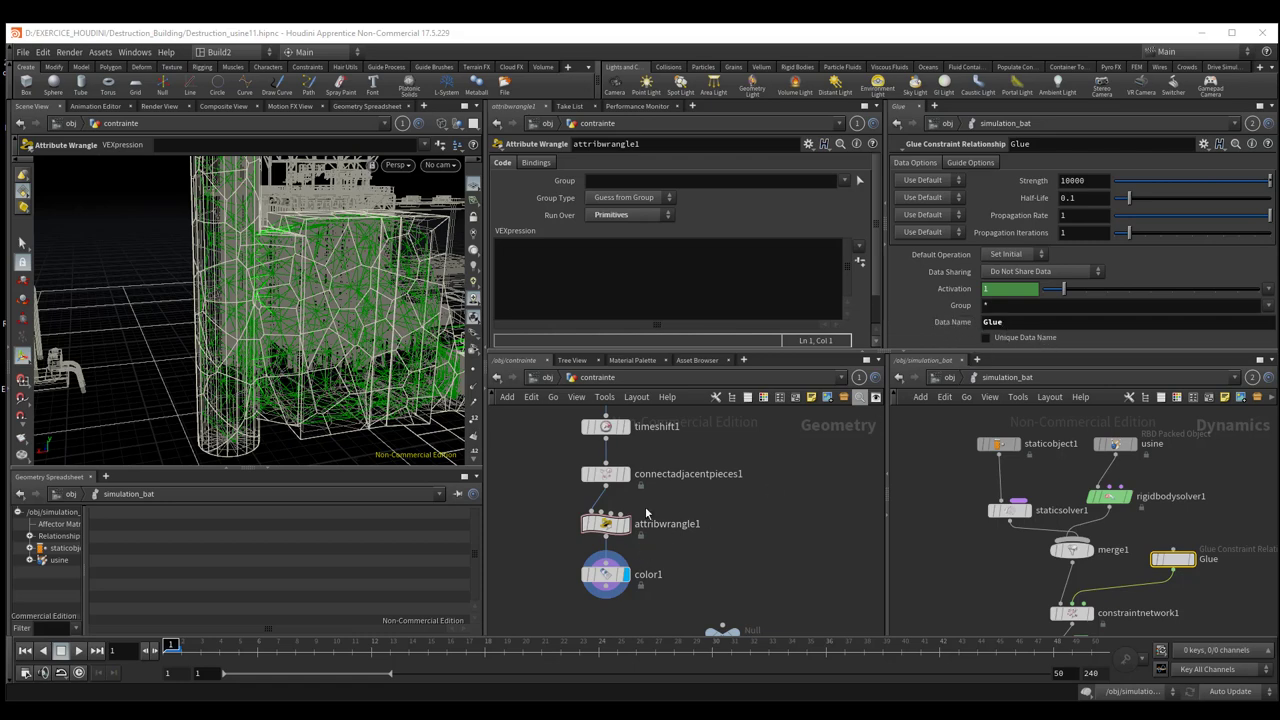
click(614, 527)
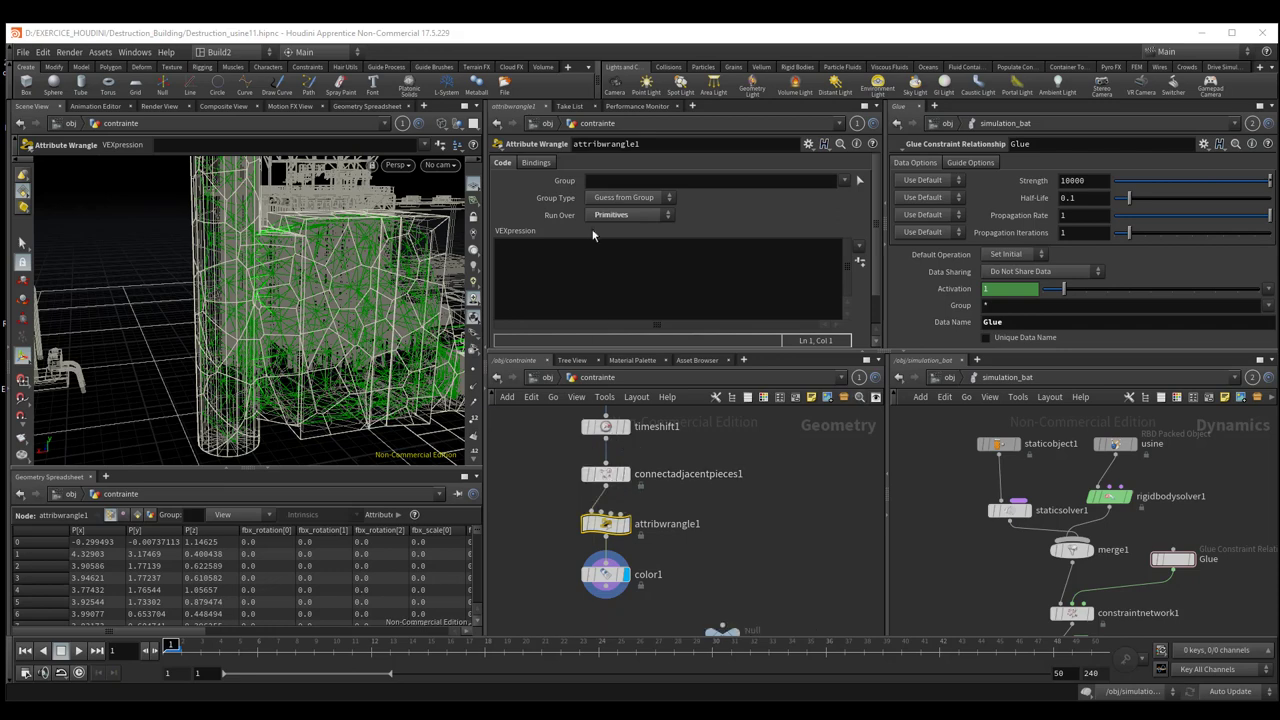
click(550, 260)
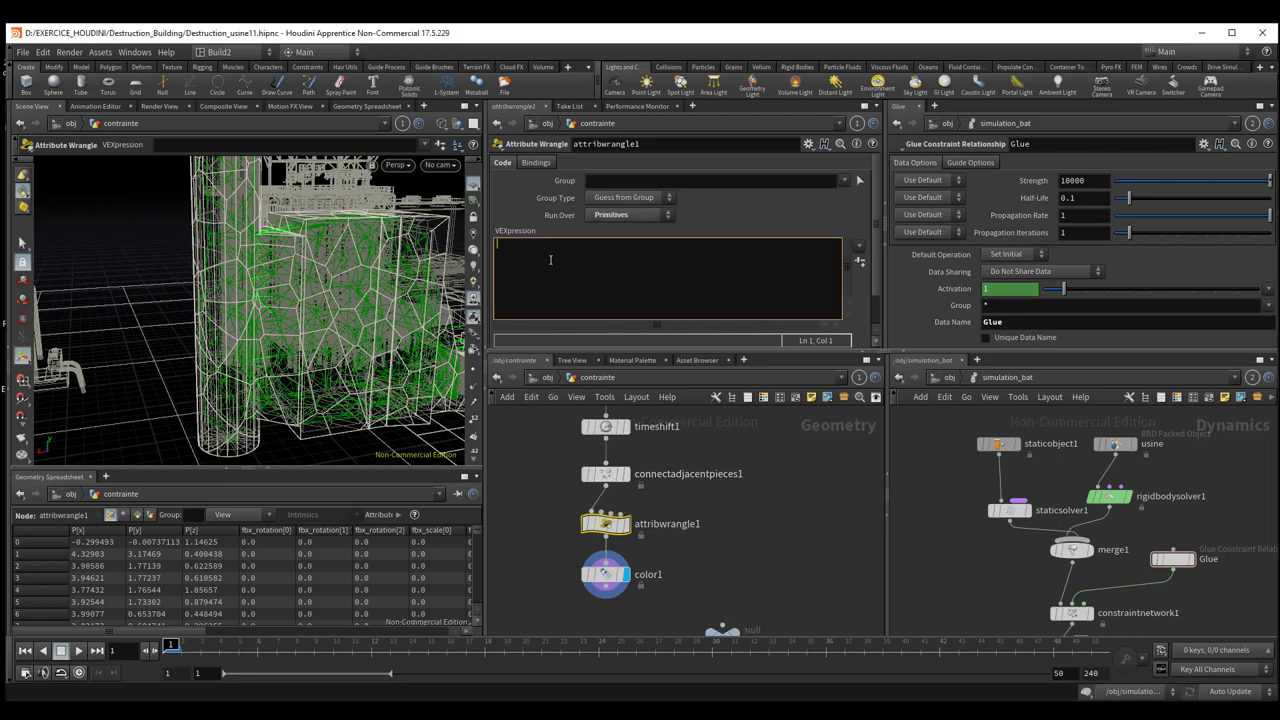
Step: Write s@constraint_name = "glue"; and s@constraint_type = "all"; in the wrangle's VEXpression
text(@)
text(s)
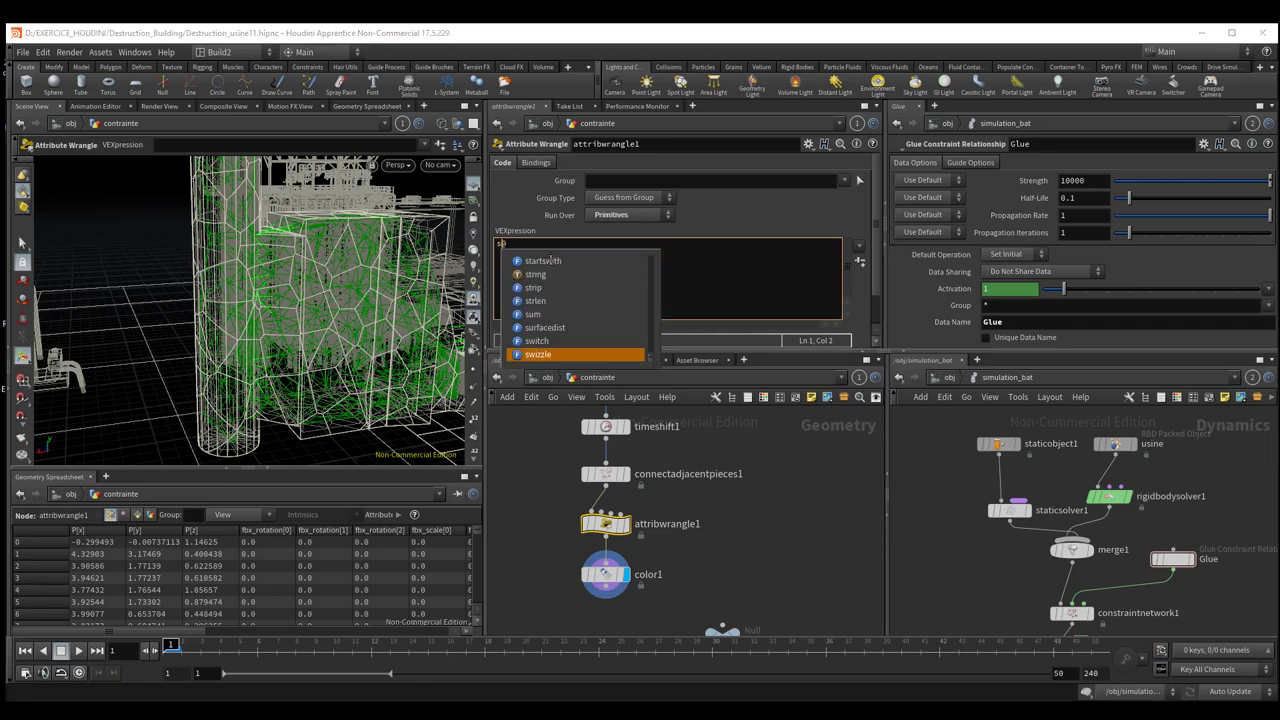
click(543, 241)
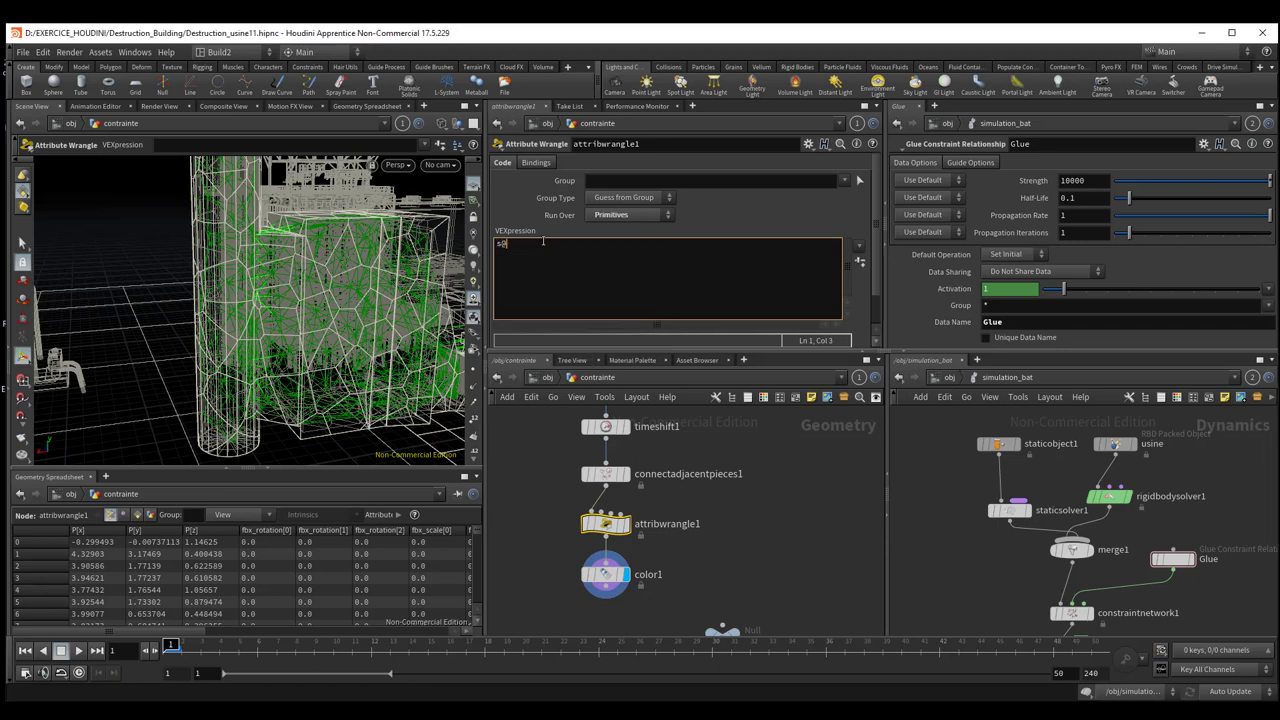
text(co)
text(nstrain)
text(t)
text(_)
text(name = )
text("gl)
text(ue")
text(;)
key(Return)
text(@)
key(BackSpace)
text(s)
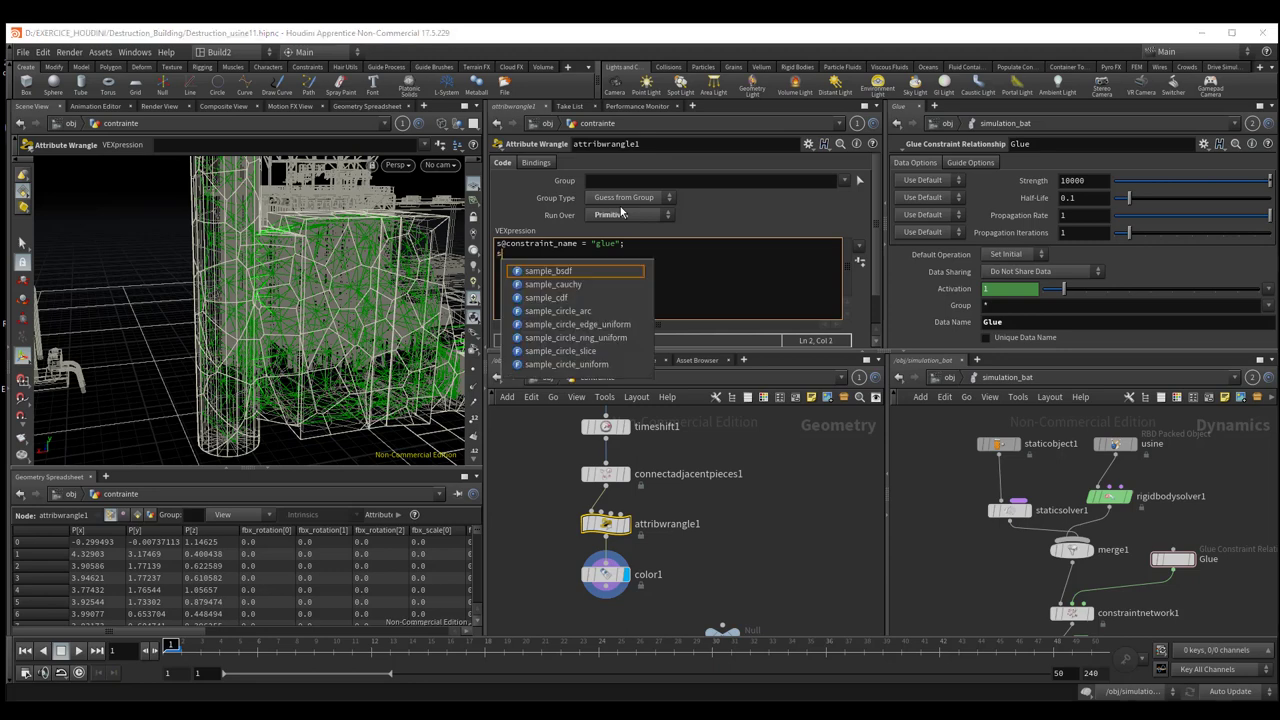
text(@)
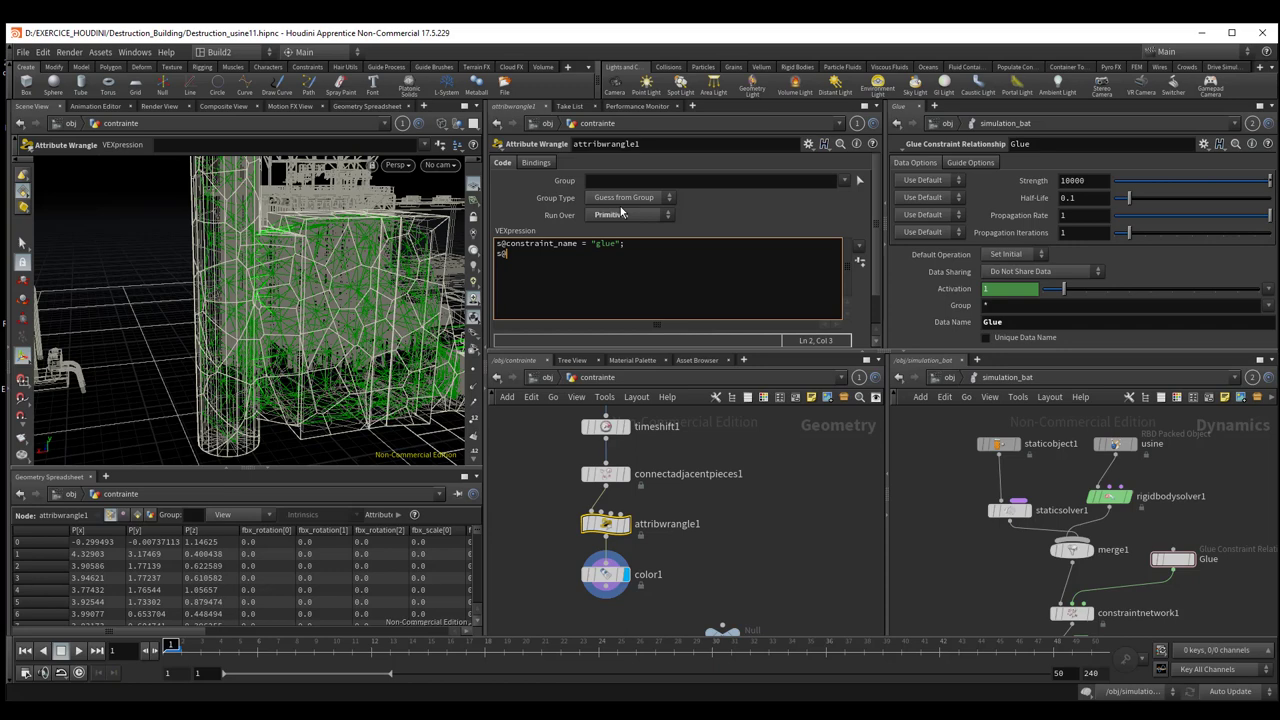
text(cons)
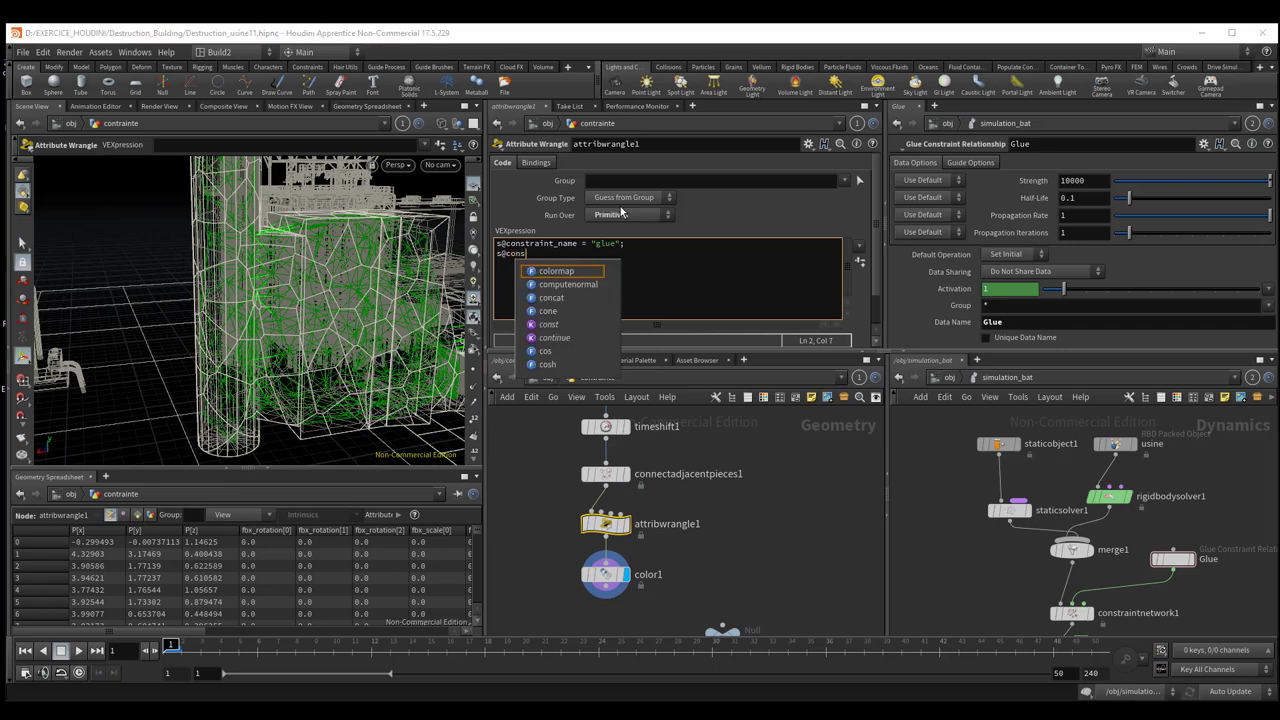
text(train)
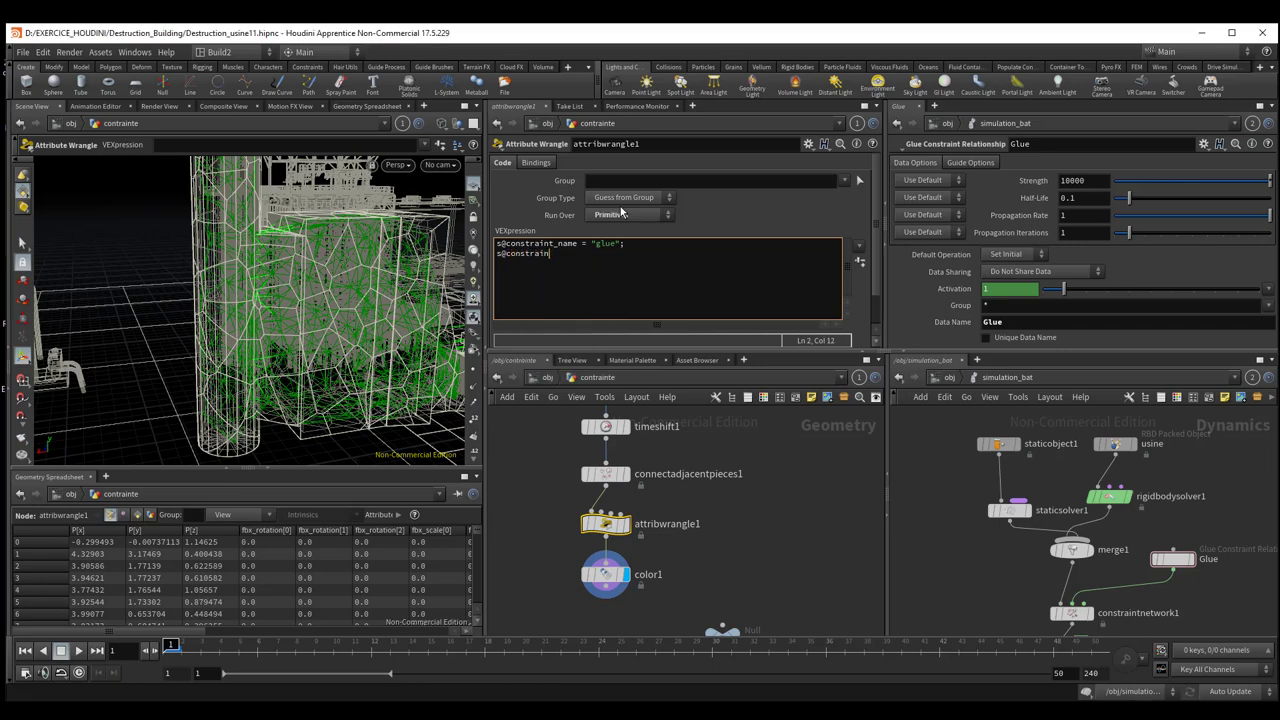
text(t)
text(_)
text(type)
text(= )
text("all")
text(;)
key(Return)
click(1172, 561)
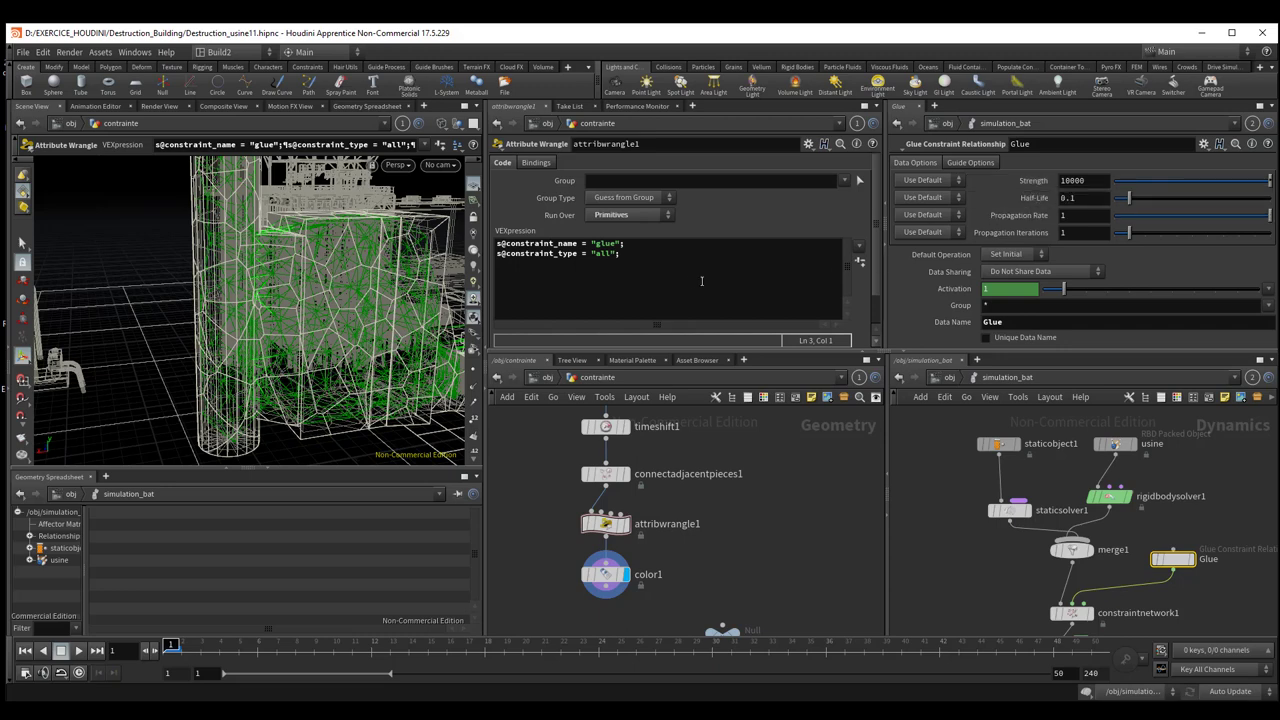
Step: Add the line f@strength = -1; to the wrangle and comment it out with //
click(623, 260)
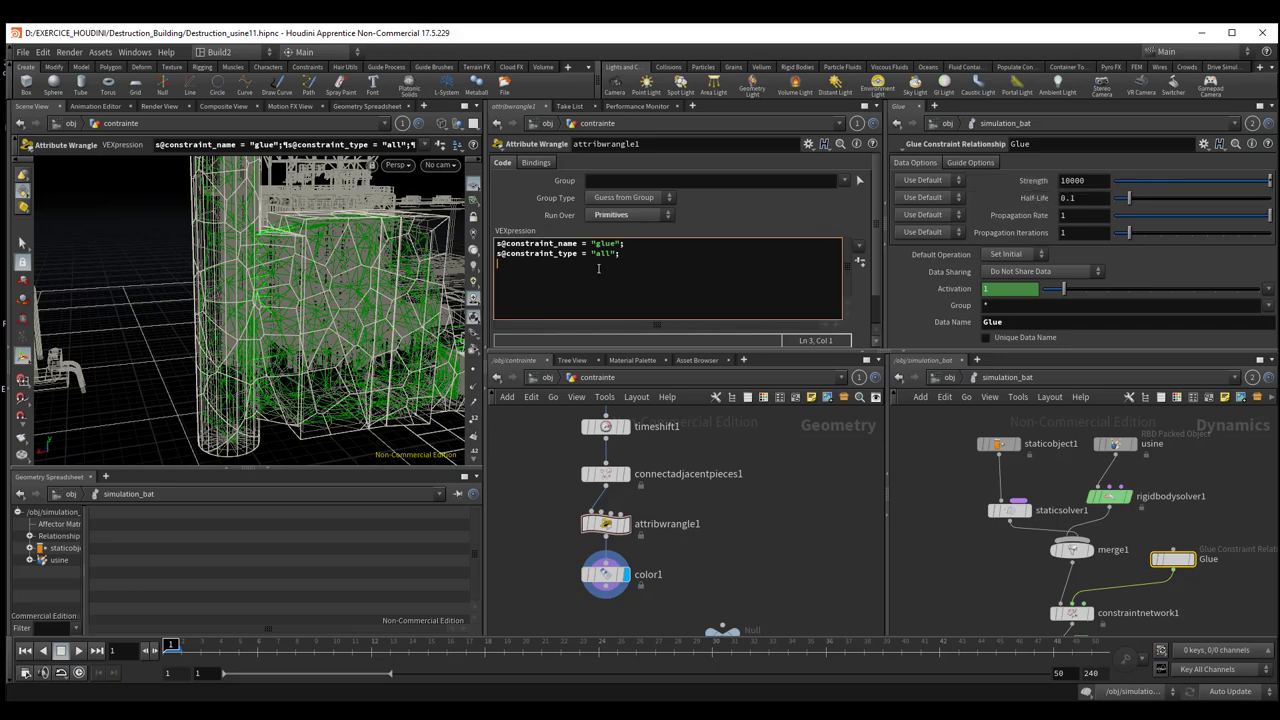
text(f)
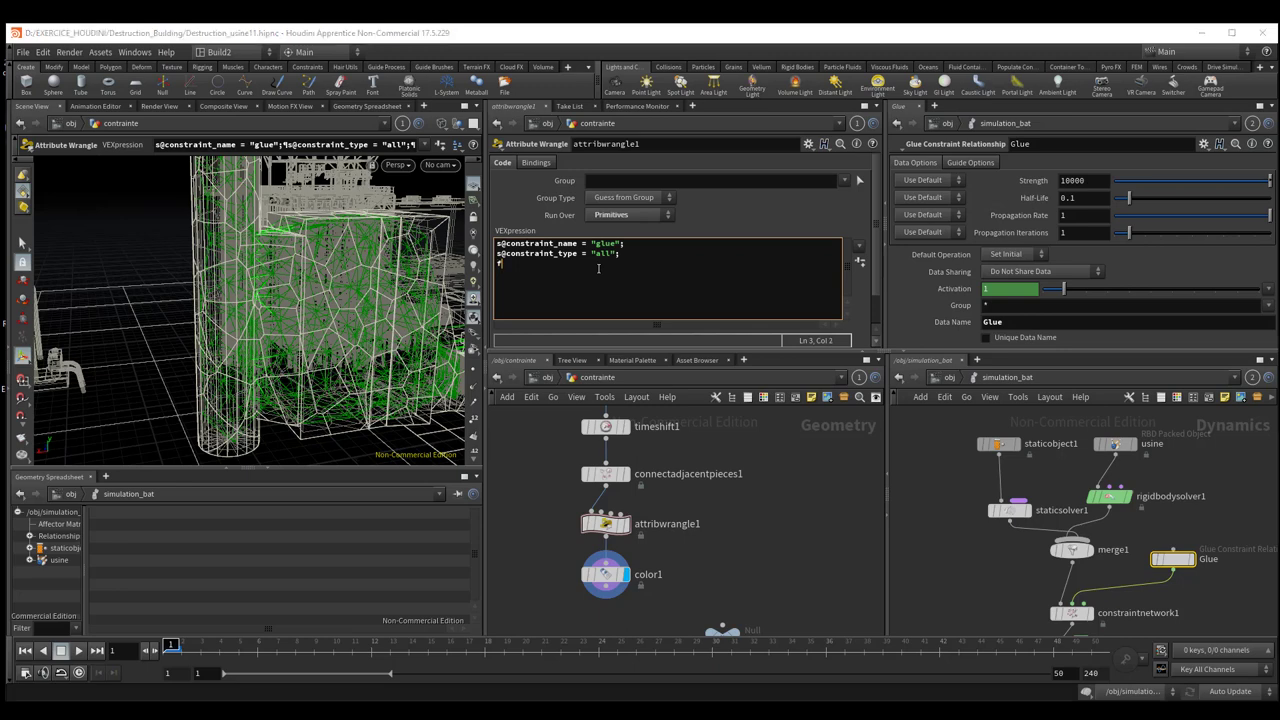
text(@)
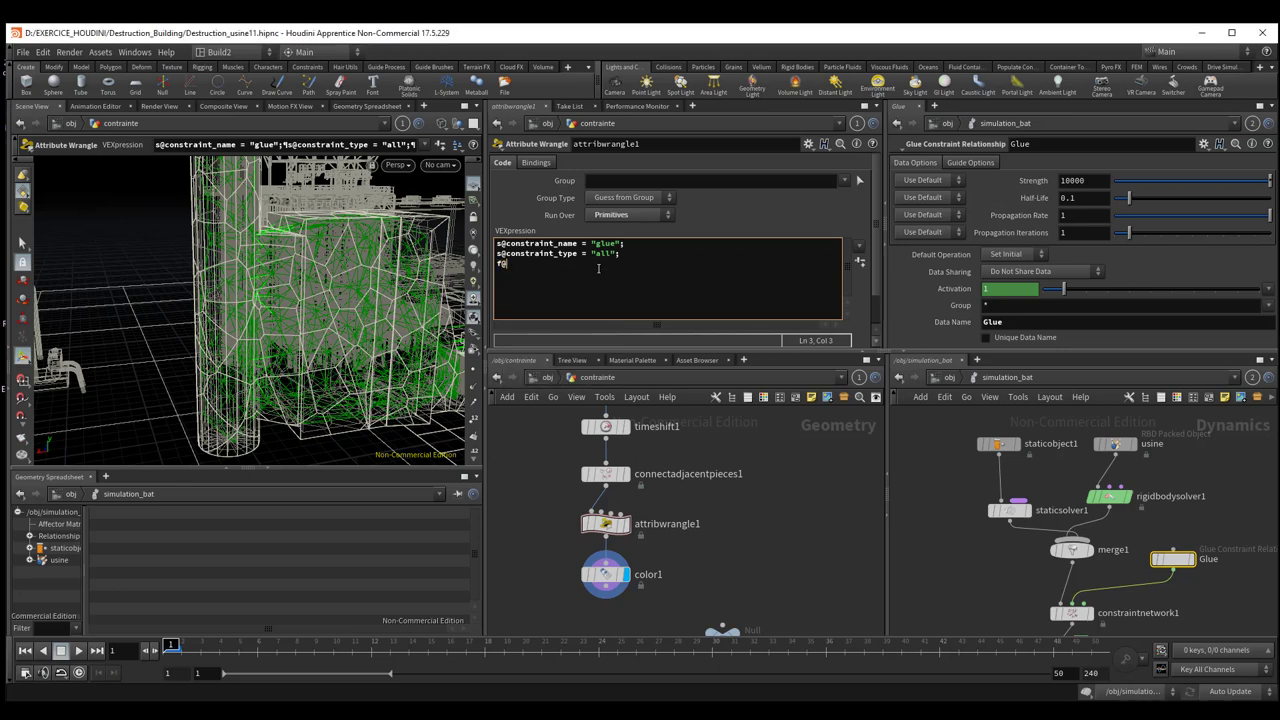
text(s)
text(tren)
text(gth = )
text(-1)
text(;)
key(Return)
middle_drag(1014, 561, 1014, 501)
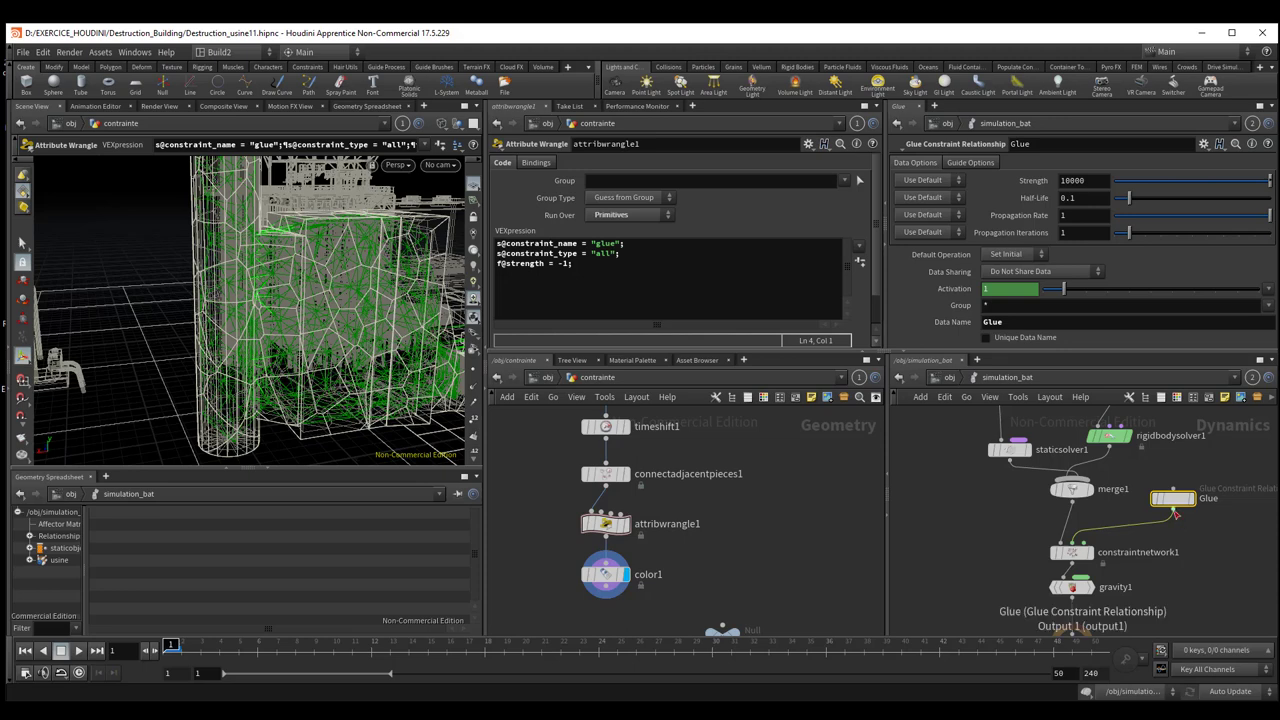
middle_drag(792, 527, 796, 561)
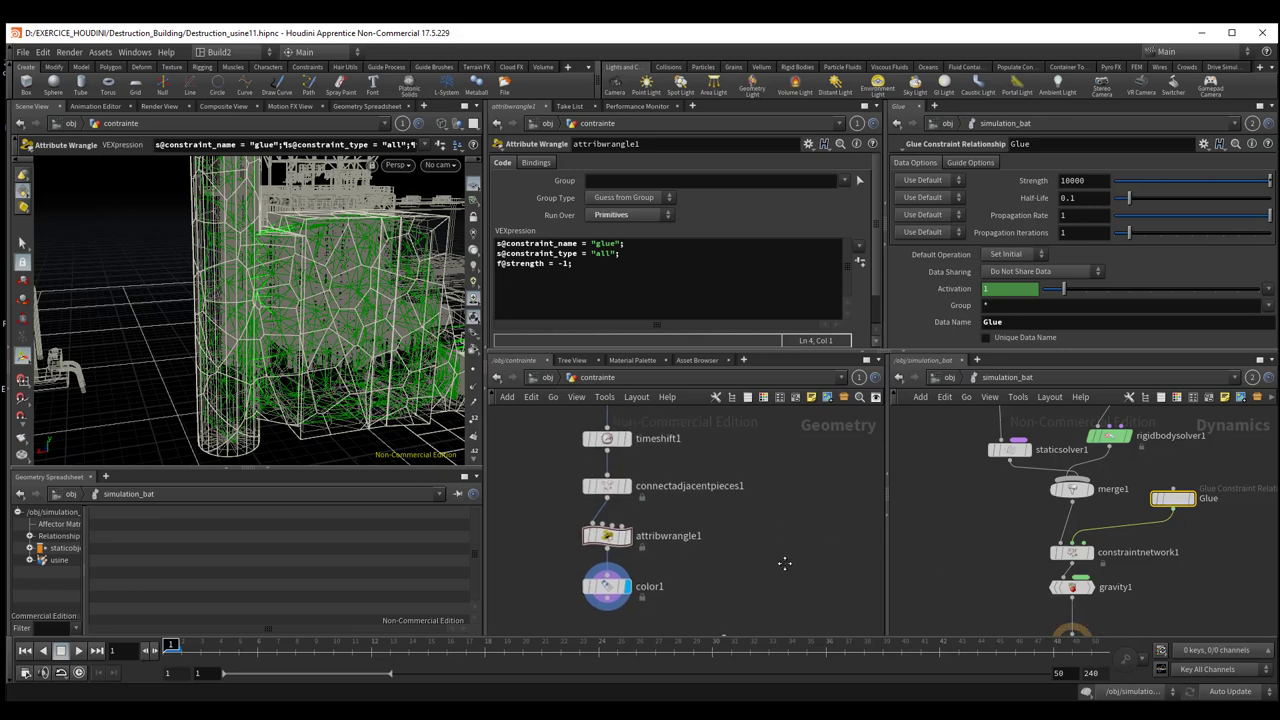
click(498, 264)
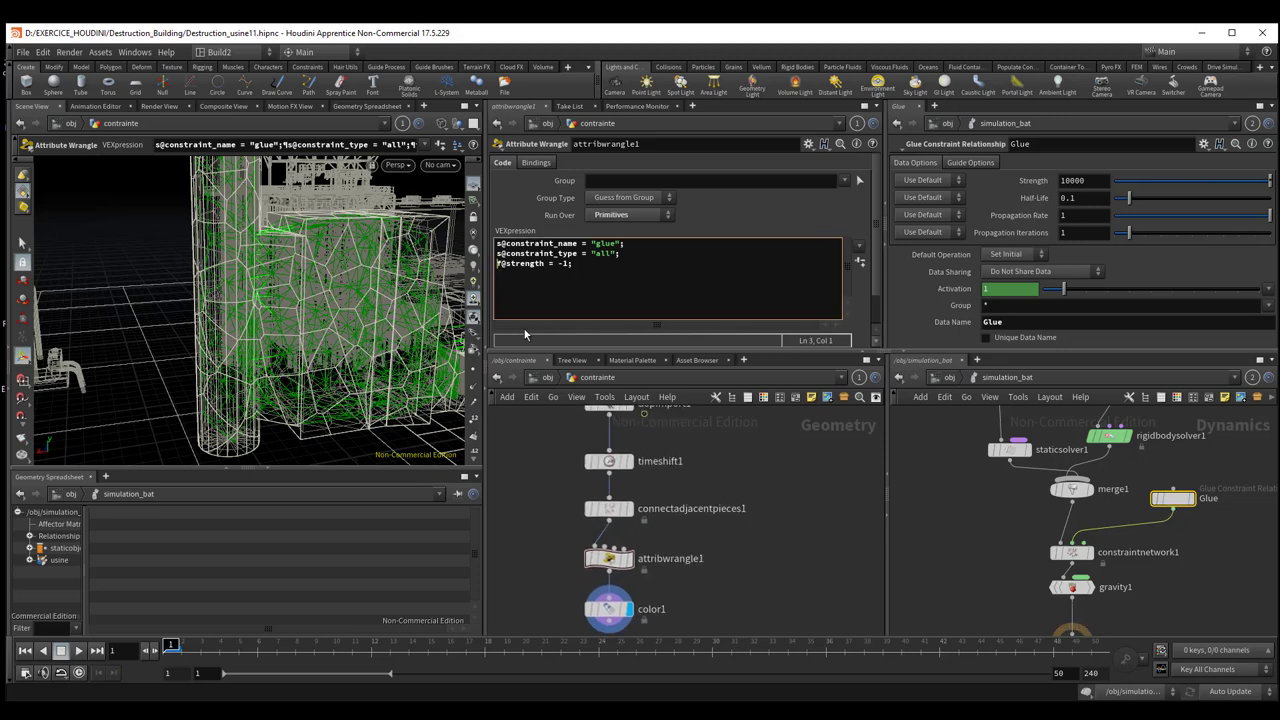
text(//)
click(536, 467)
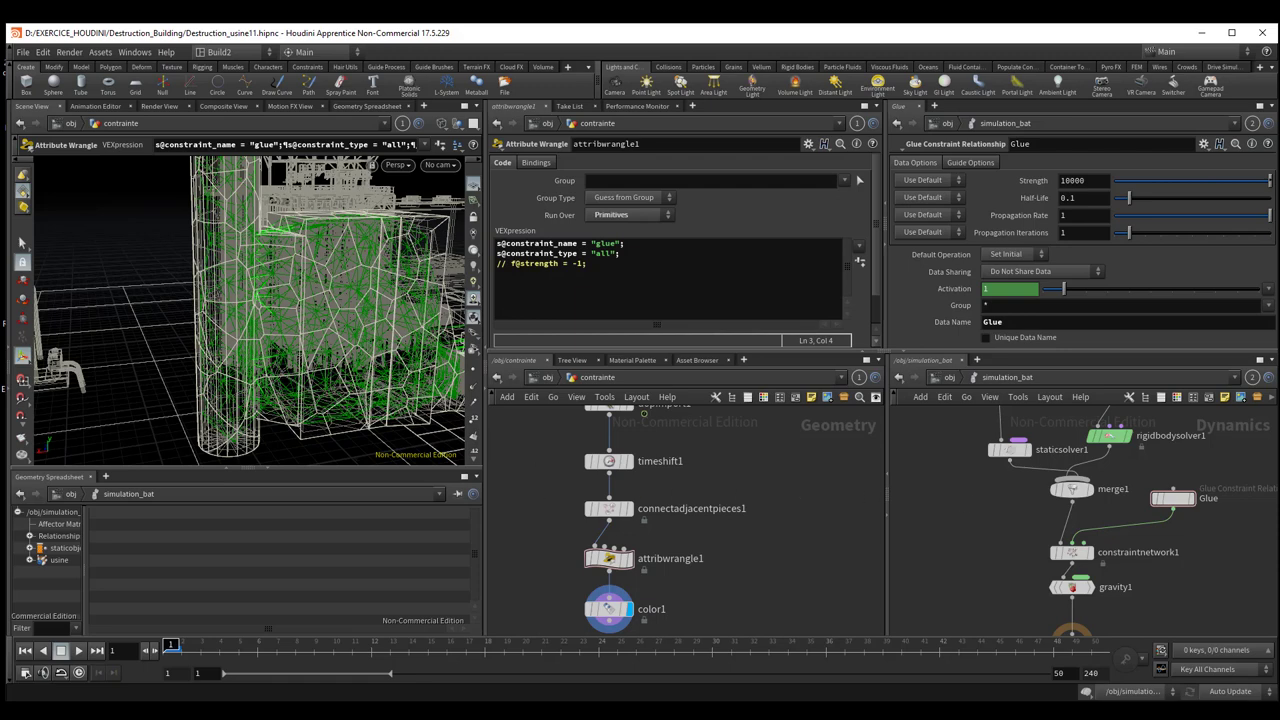
key(ctrl+z)
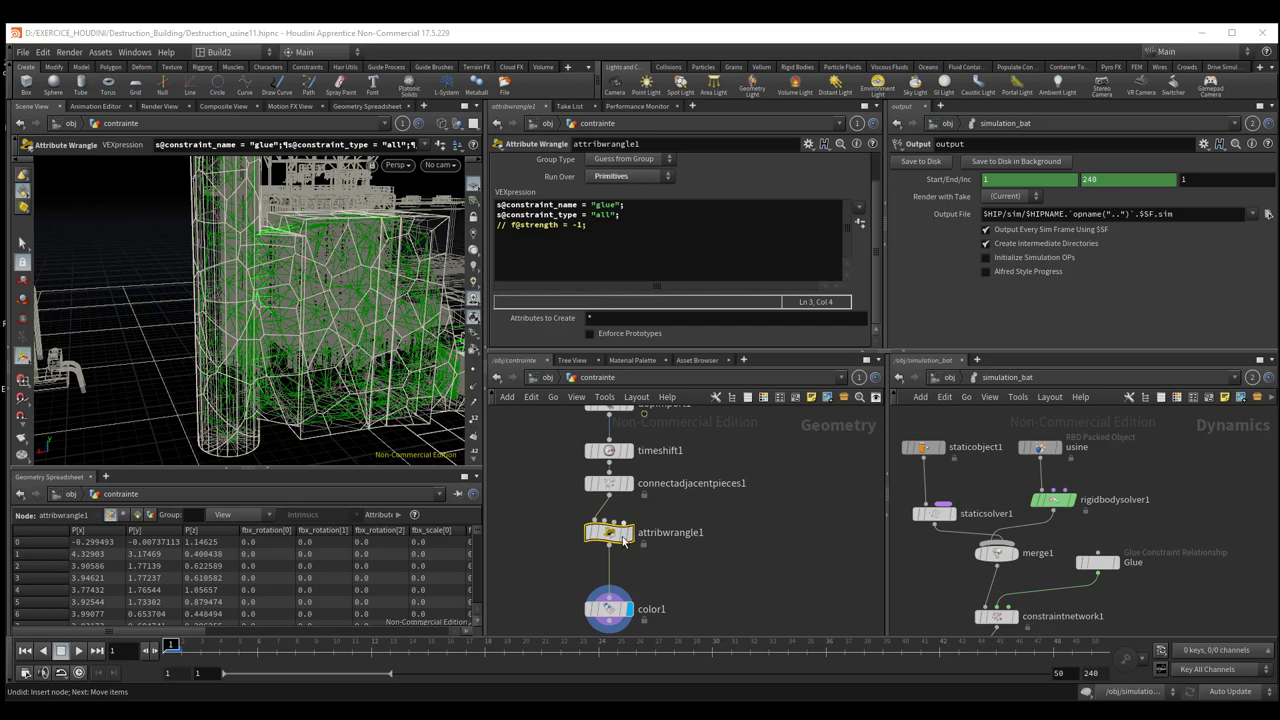
Step: Add an RBD Constraint Properties node next to attribwrangle1
drag(626, 543, 578, 545)
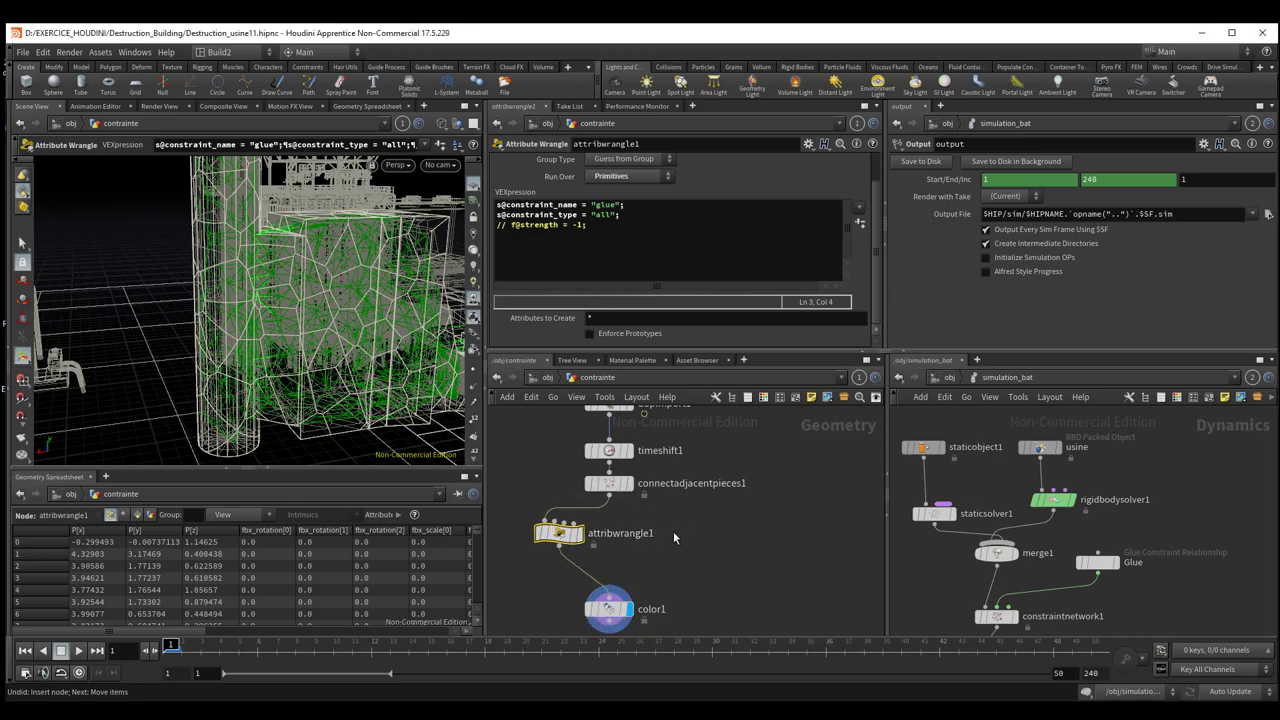
key(Tab)
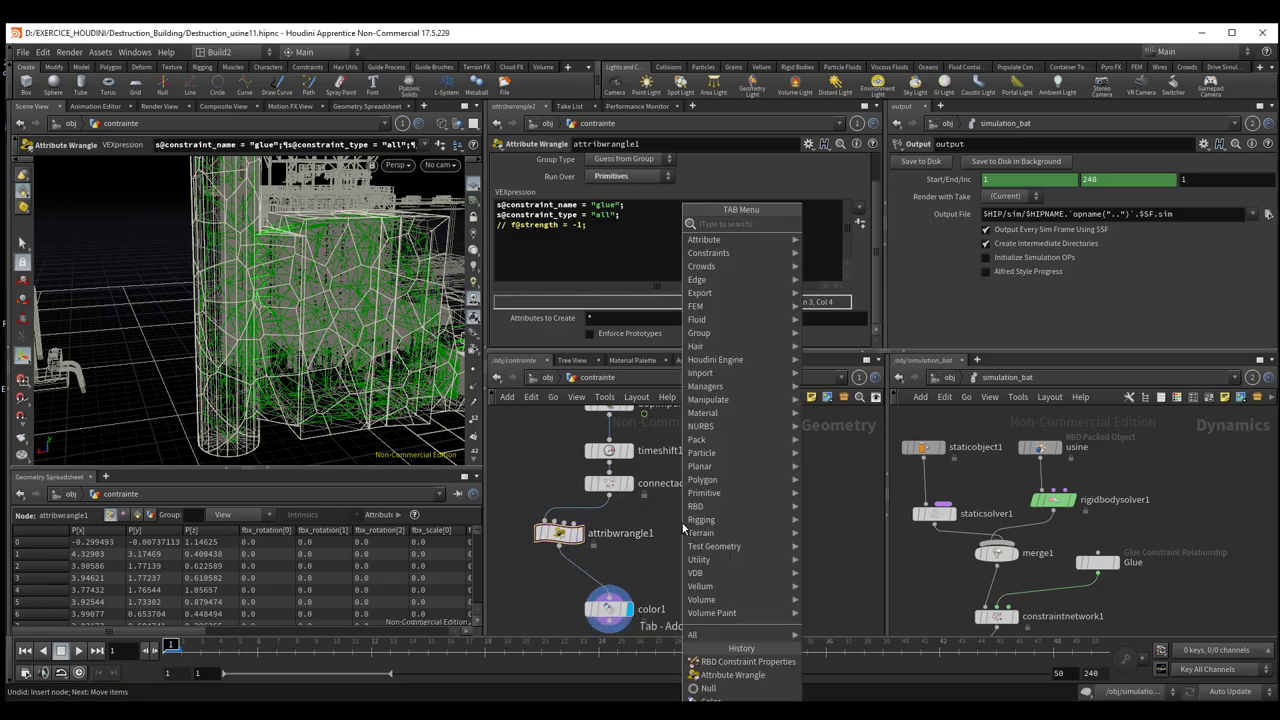
text(rbd)
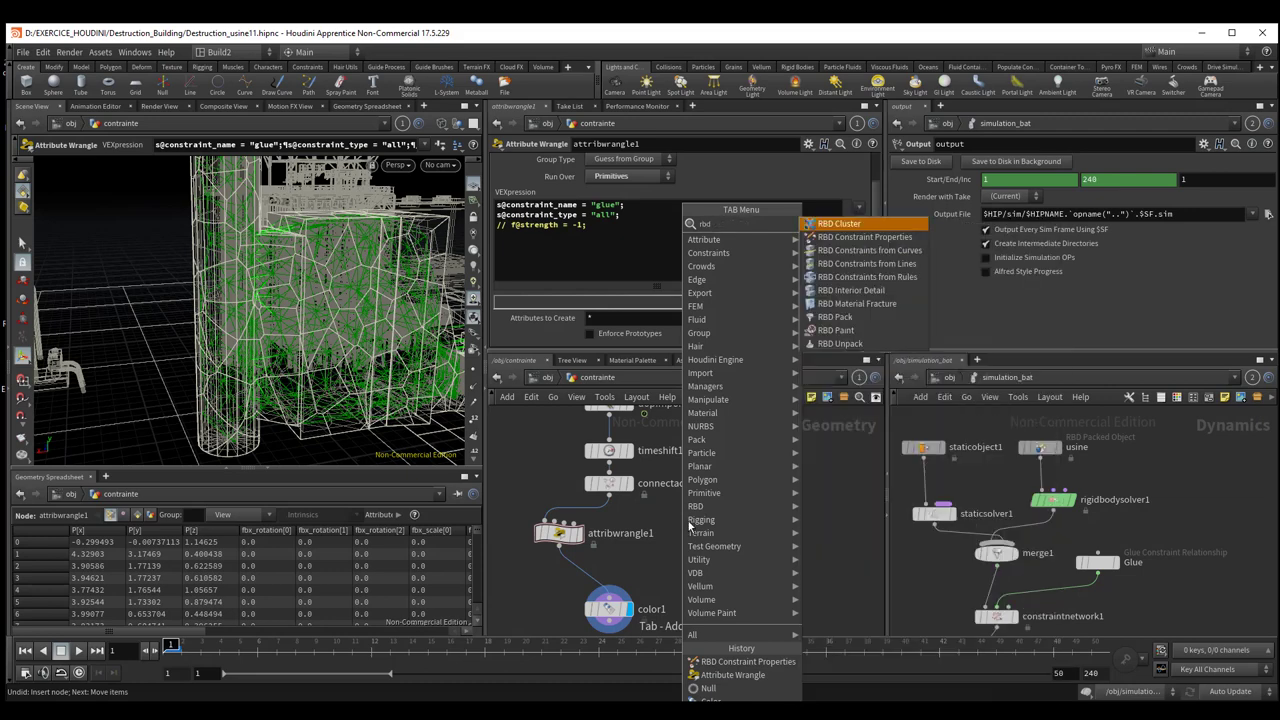
click(860, 237)
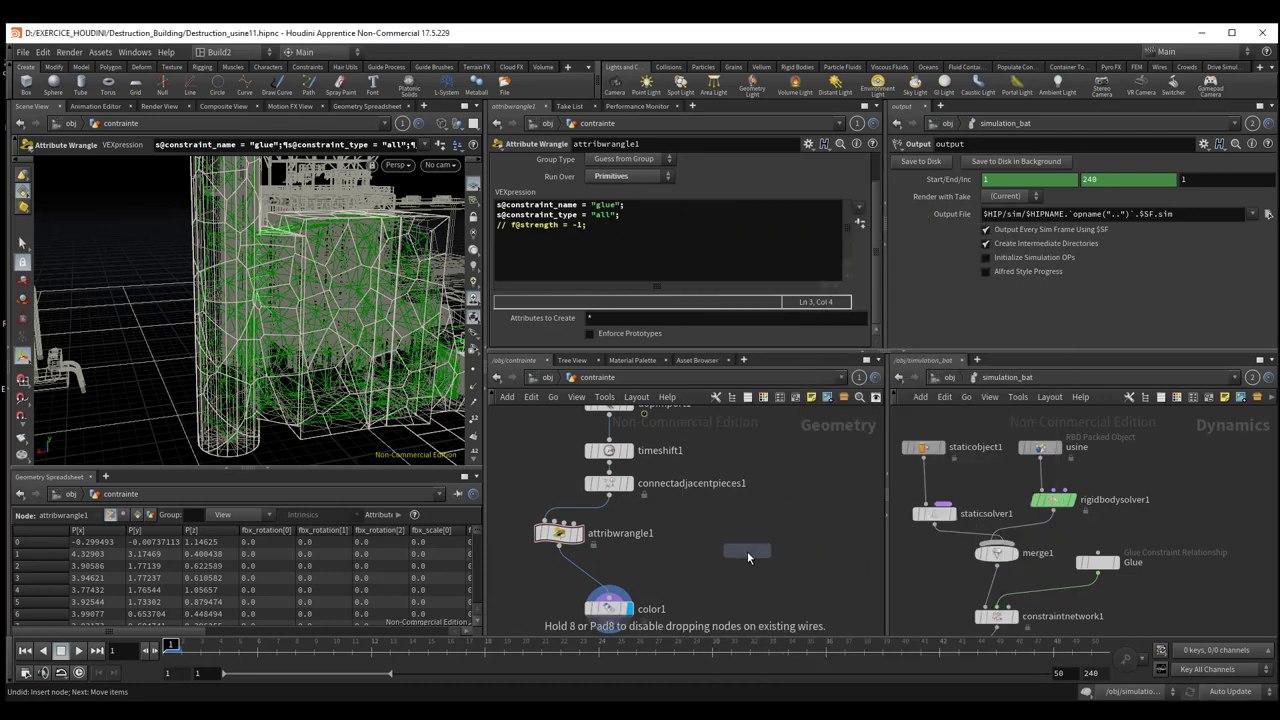
click(716, 556)
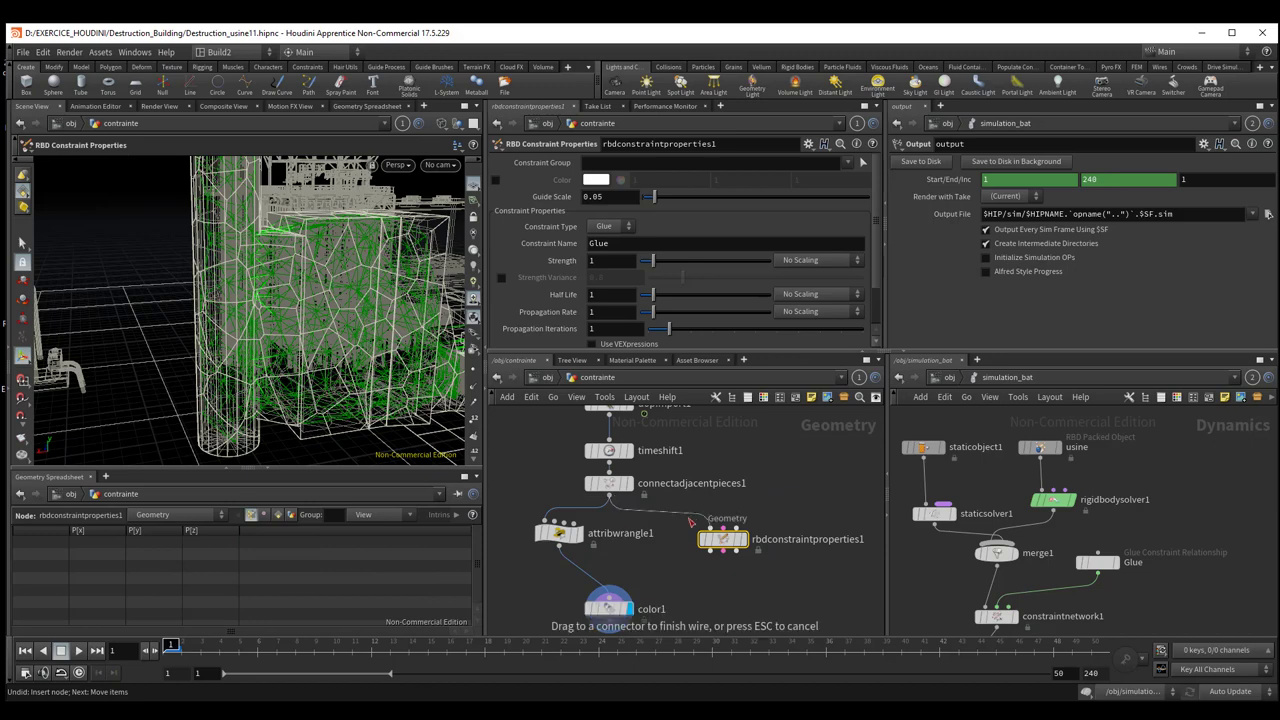
Step: Replace the attribwrangle1→color1 wire with rbdconstraintproperties1 feeding color1
click(694, 563)
click(582, 574)
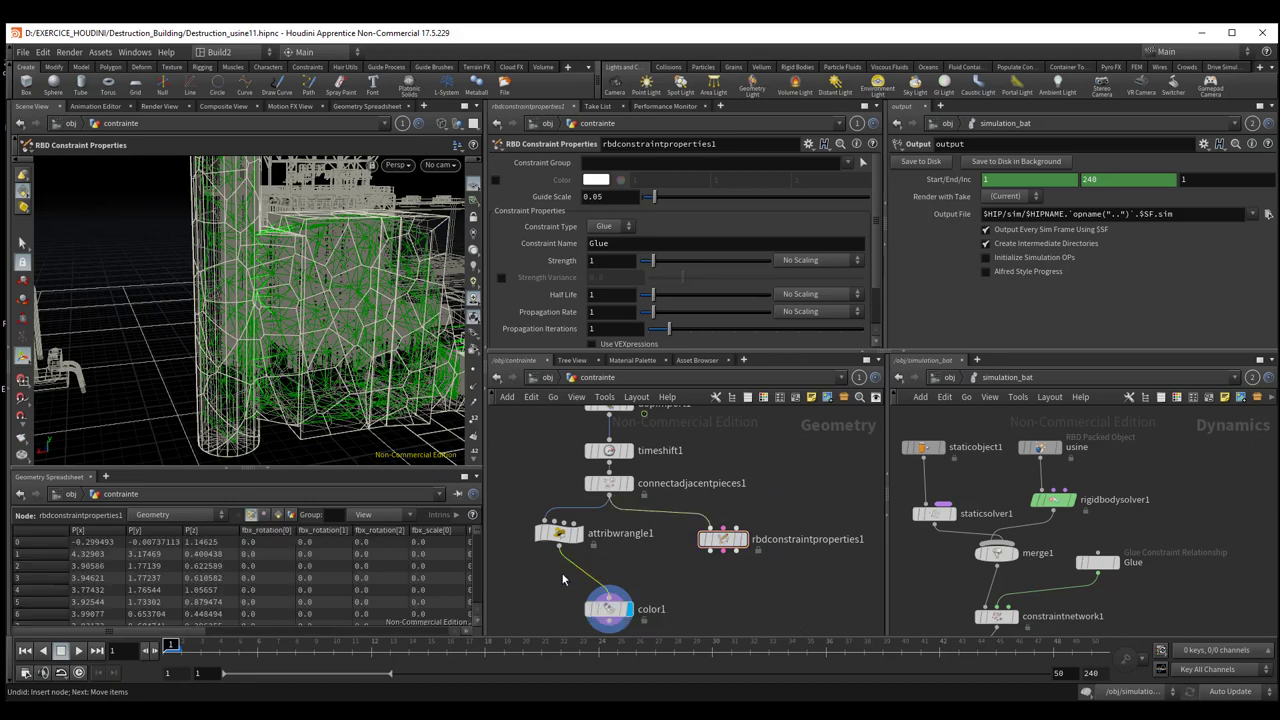
key(Delete)
drag(722, 553, 609, 597)
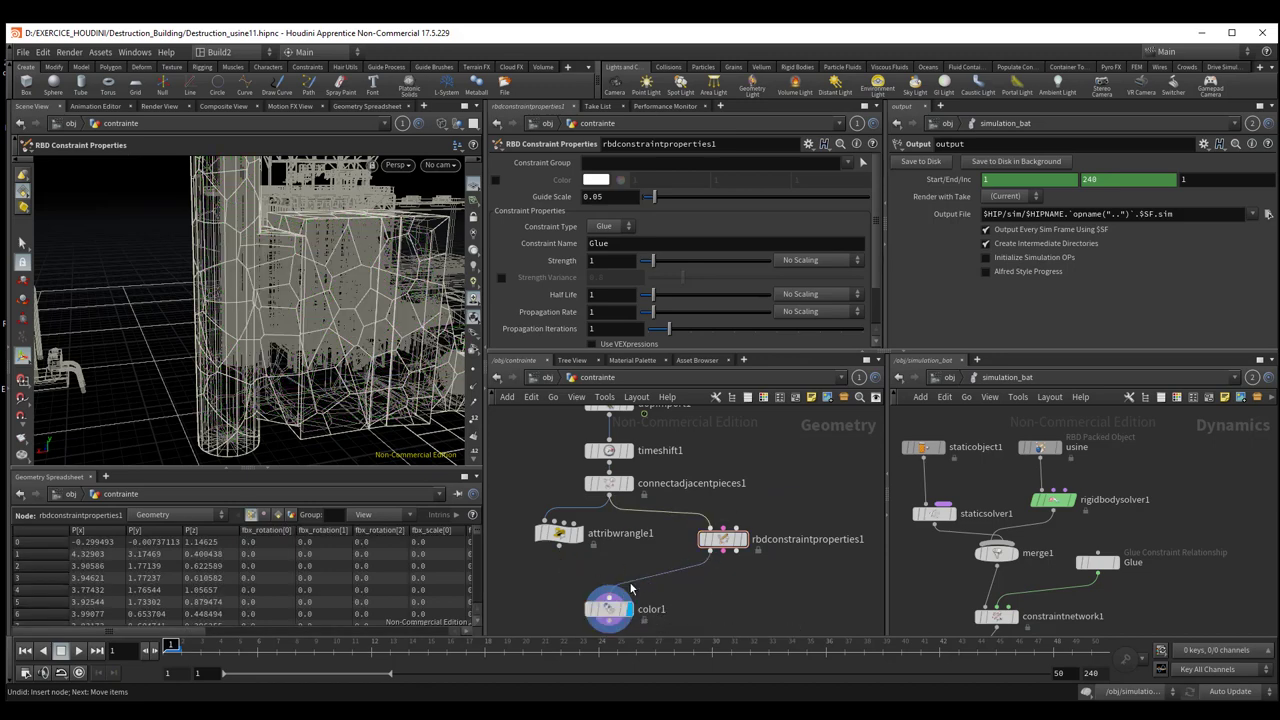
mouse_move(723, 550)
mouse_down()
mouse_move(657, 558)
mouse_move(640, 544)
mouse_up()
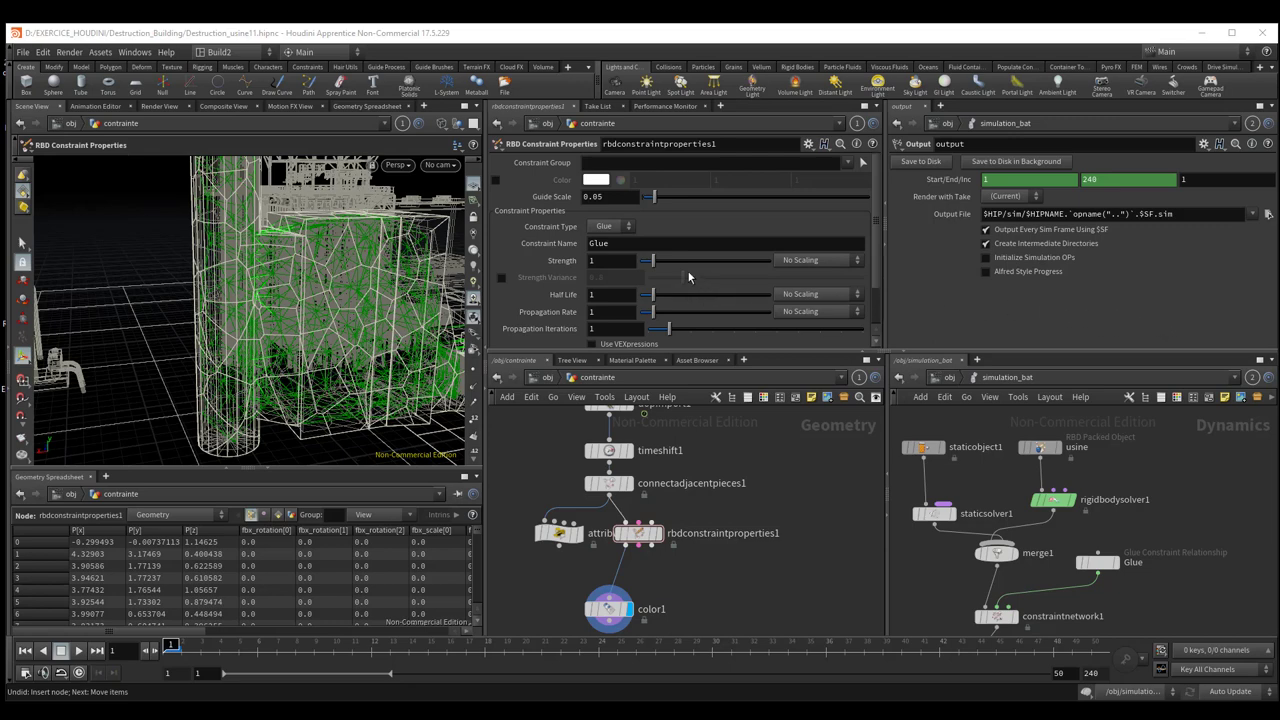
Step: Keep Glue constraint type and No Scaling strength, and enable Use VEXpressions
click(629, 231)
click(630, 233)
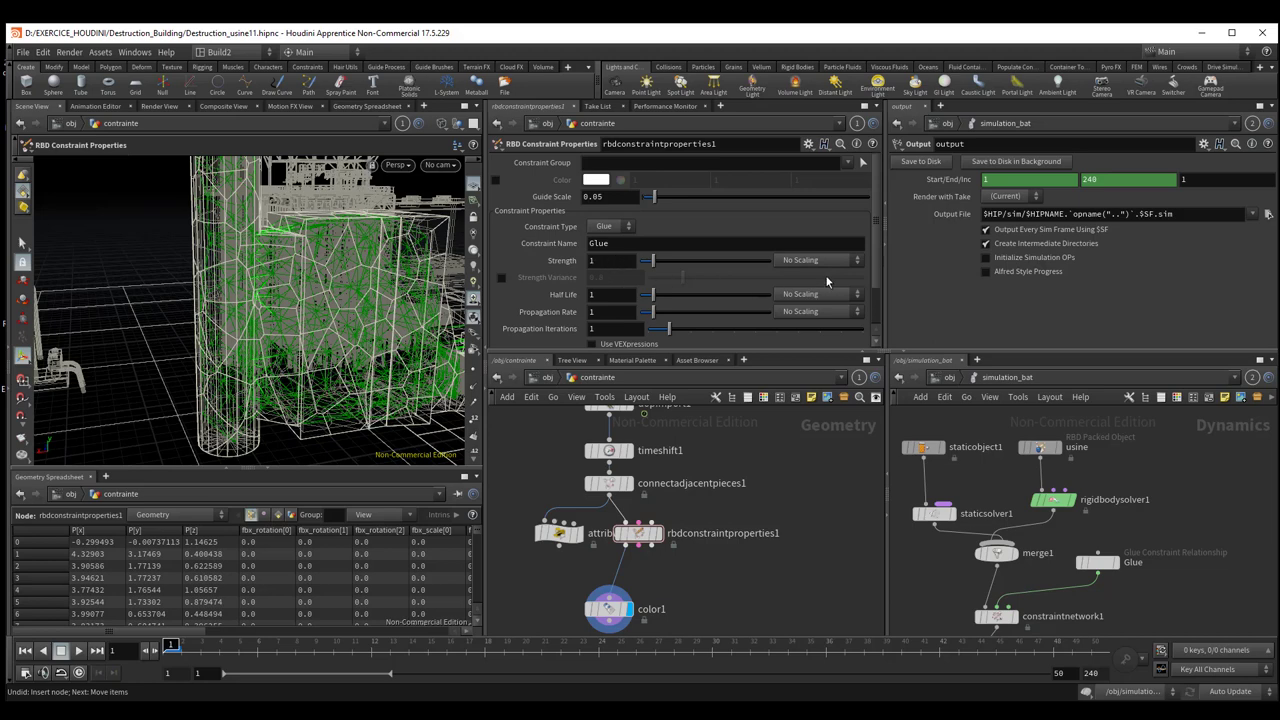
click(856, 260)
click(857, 262)
scroll(581, 312, down, 1)
scroll(581, 312, down, 1)
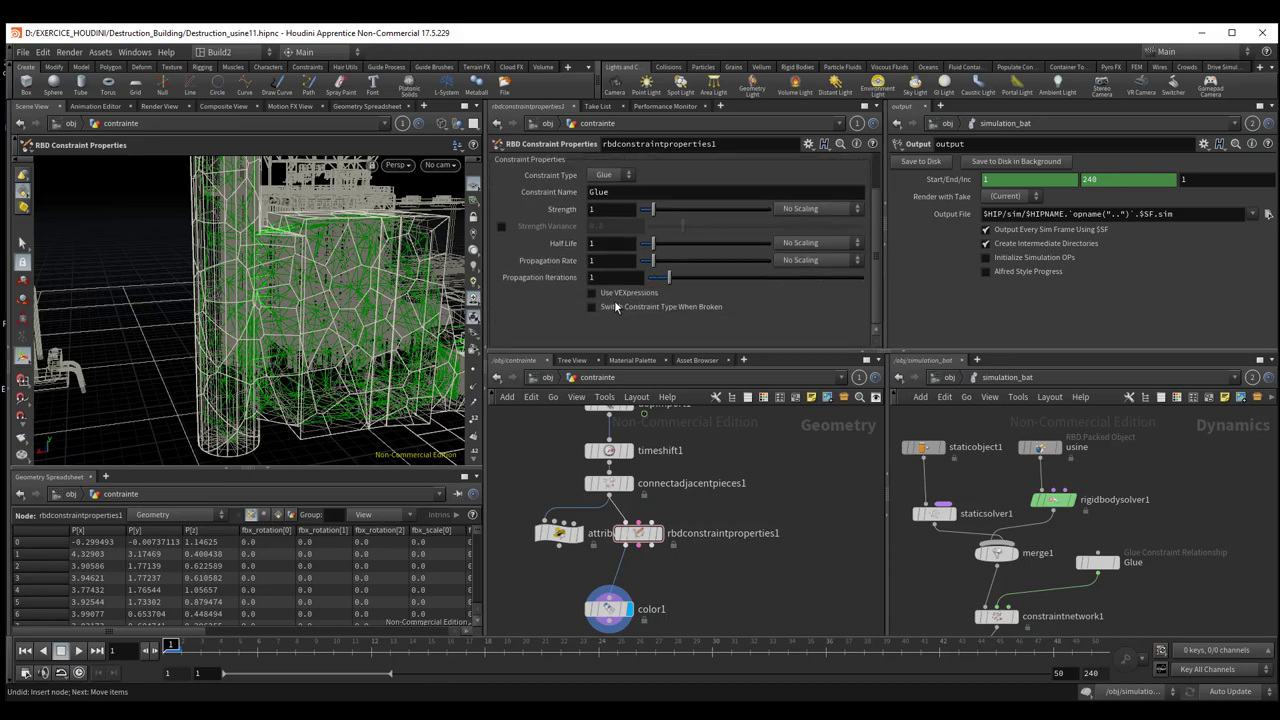
click(615, 294)
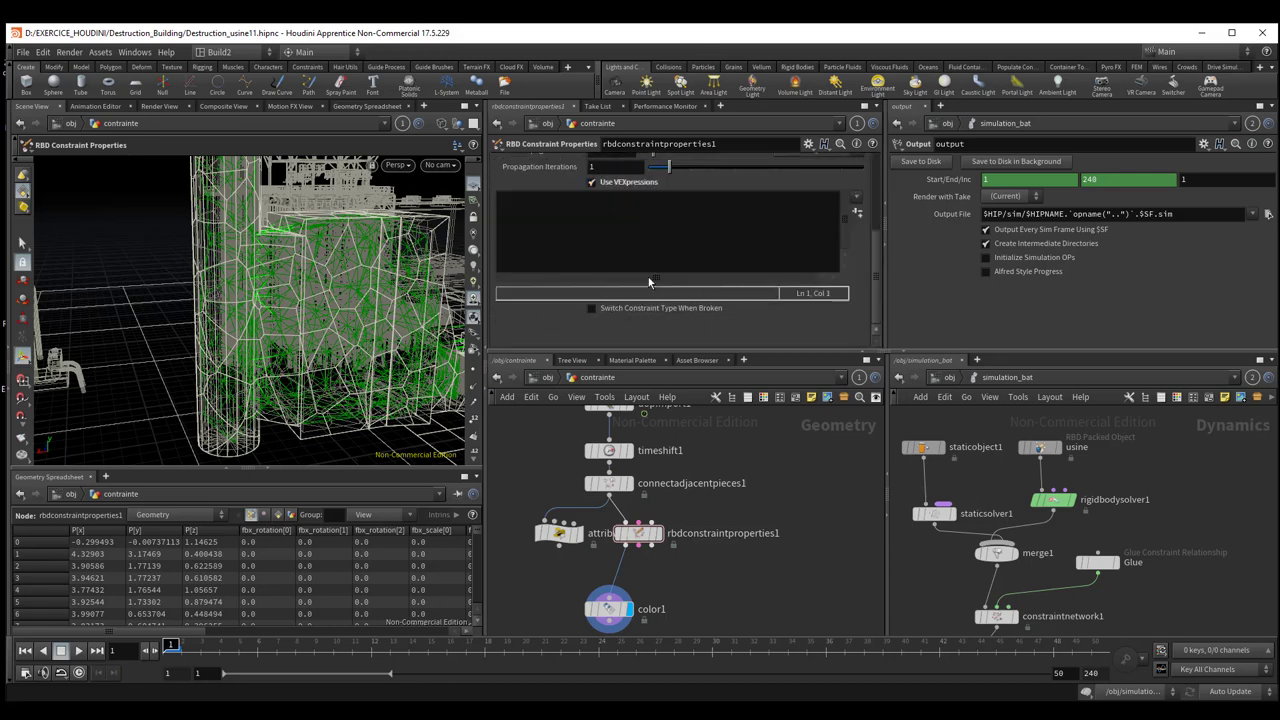
Step: Nudge attribwrangle1 left, focus the VEXpression field, and bring up color1's settings
scroll(648, 277, up, 1)
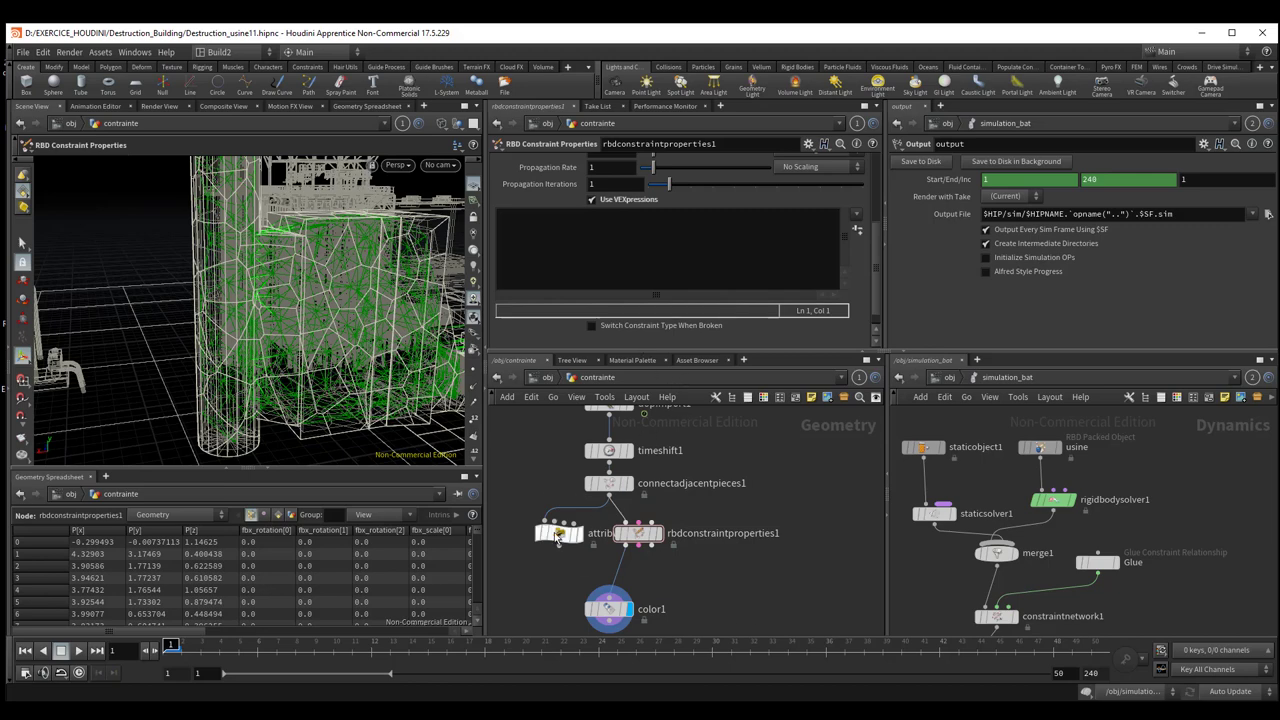
drag(558, 532, 541, 532)
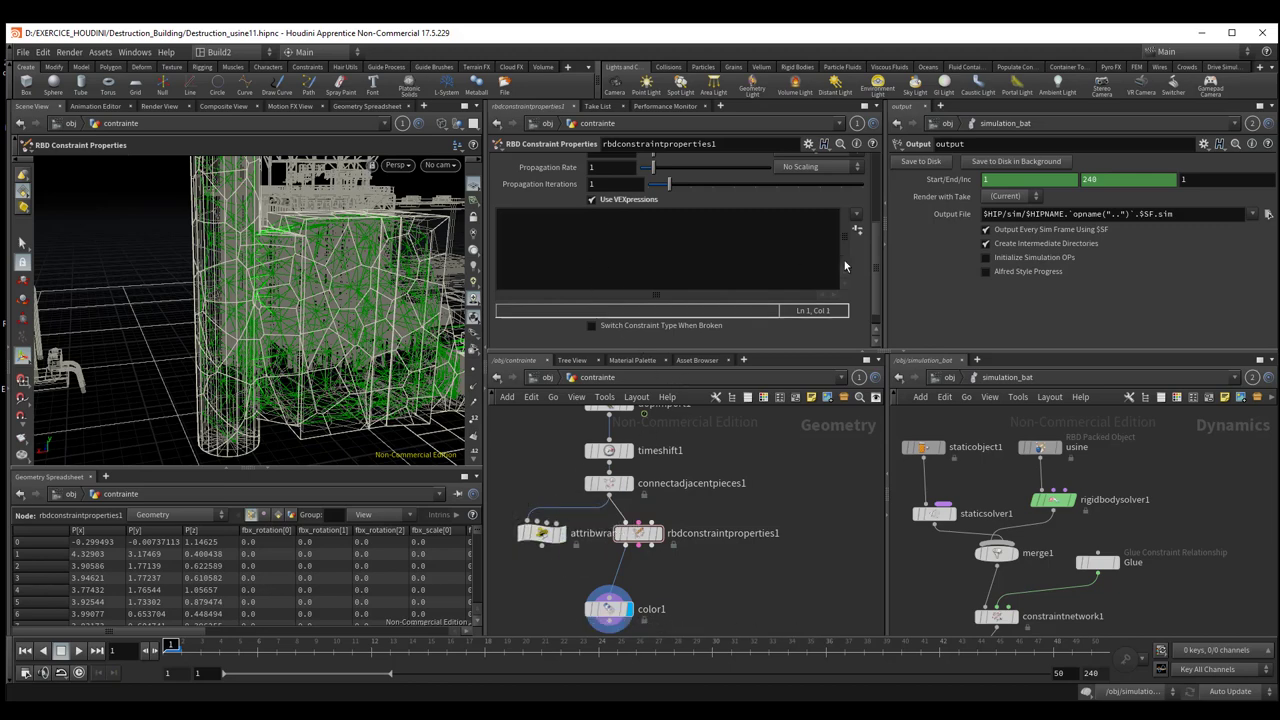
scroll(874, 268, up, 1)
drag(874, 265, 876, 226)
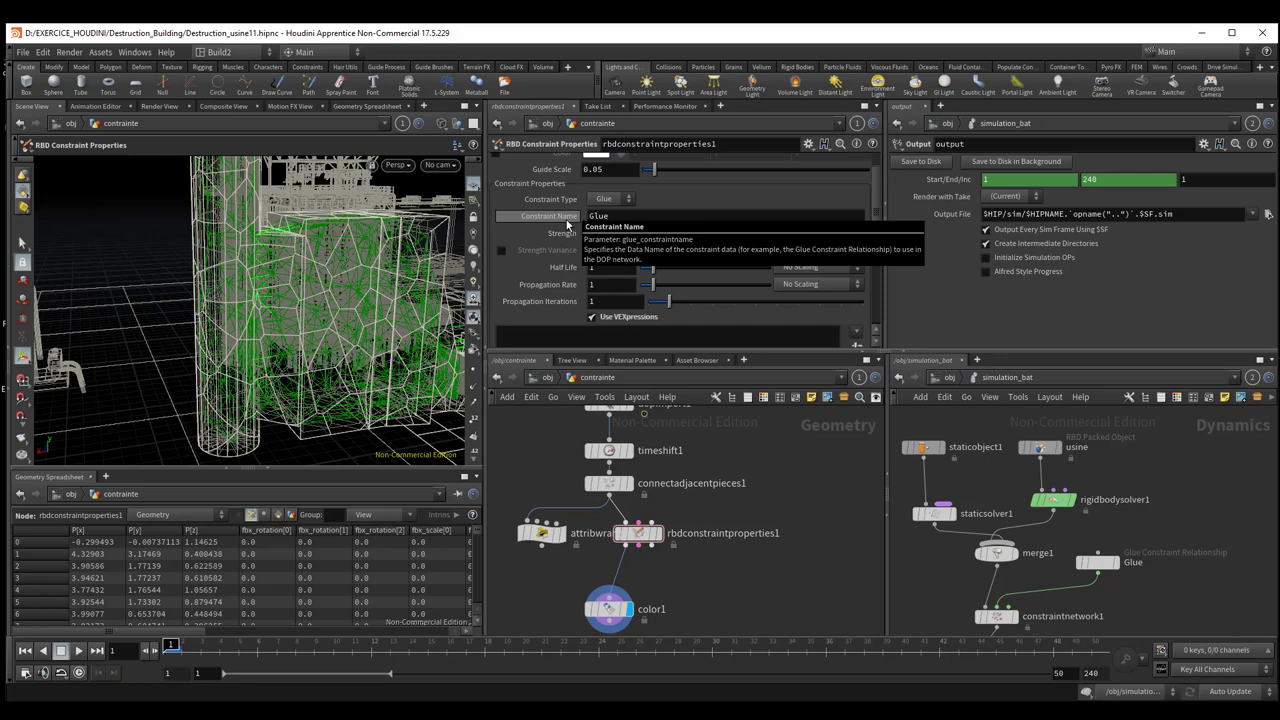
click(668, 338)
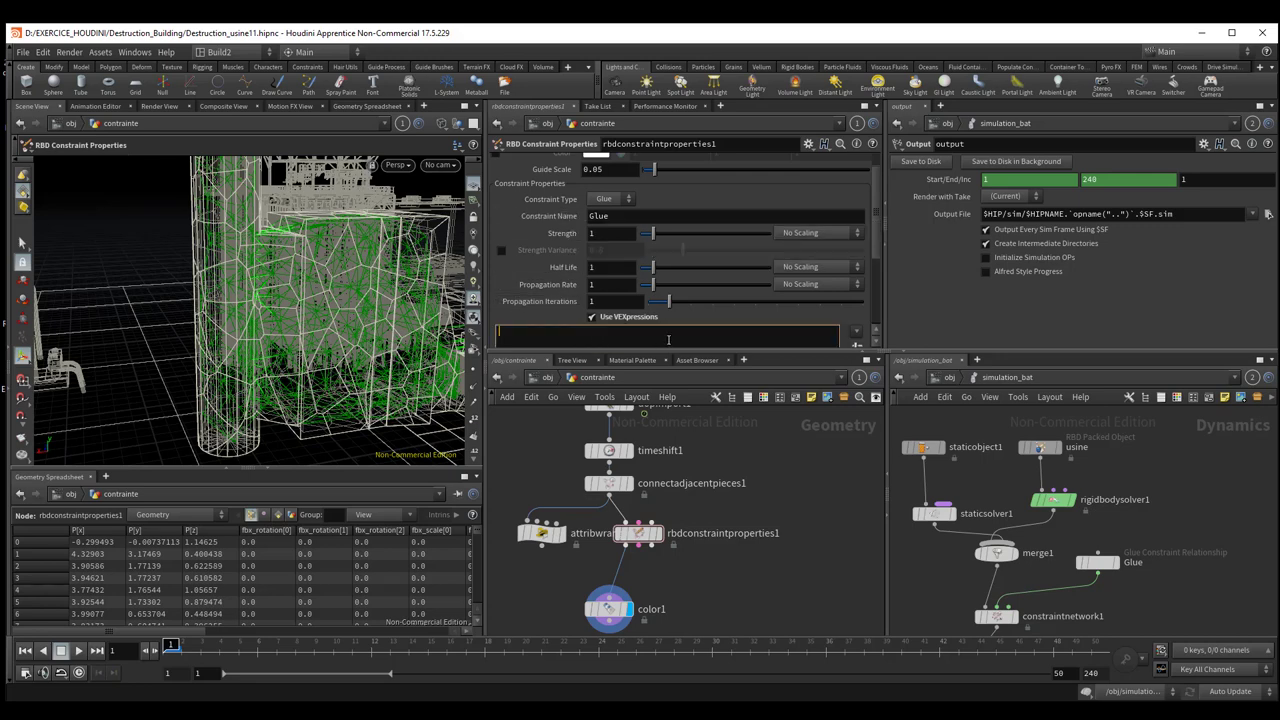
scroll(851, 283, down, 2)
scroll(840, 300, down, 2)
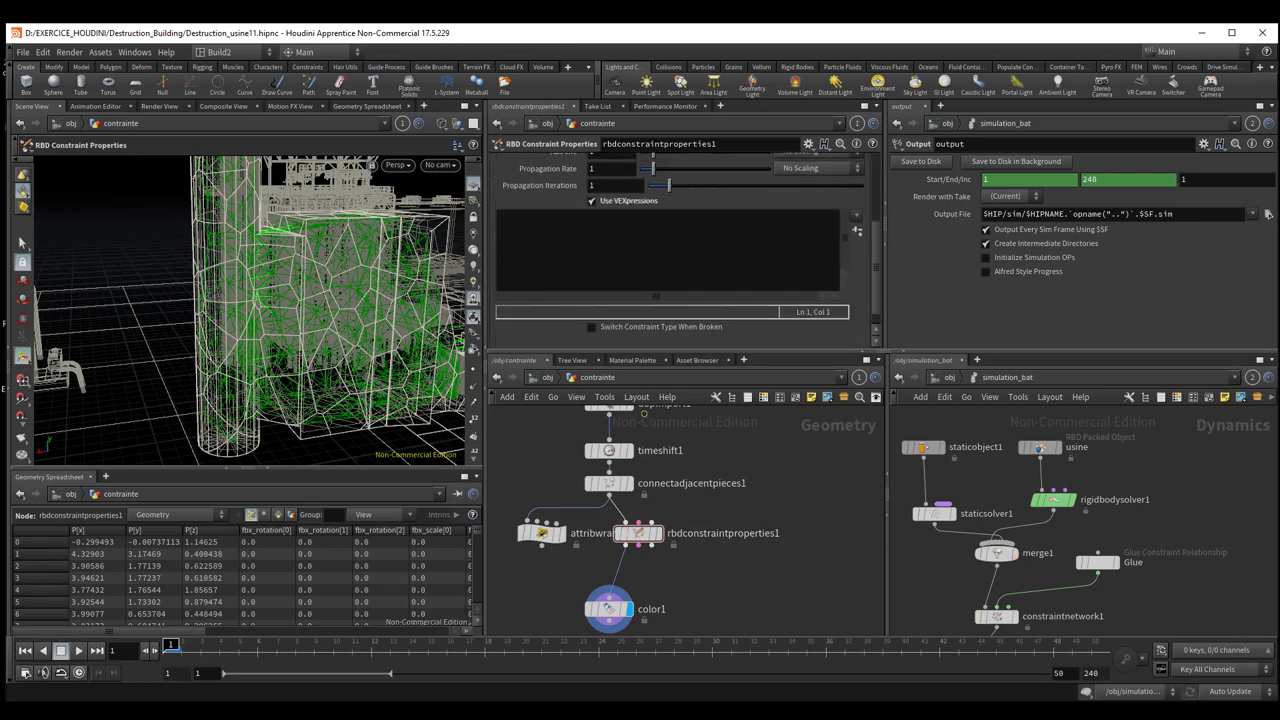
click(609, 609)
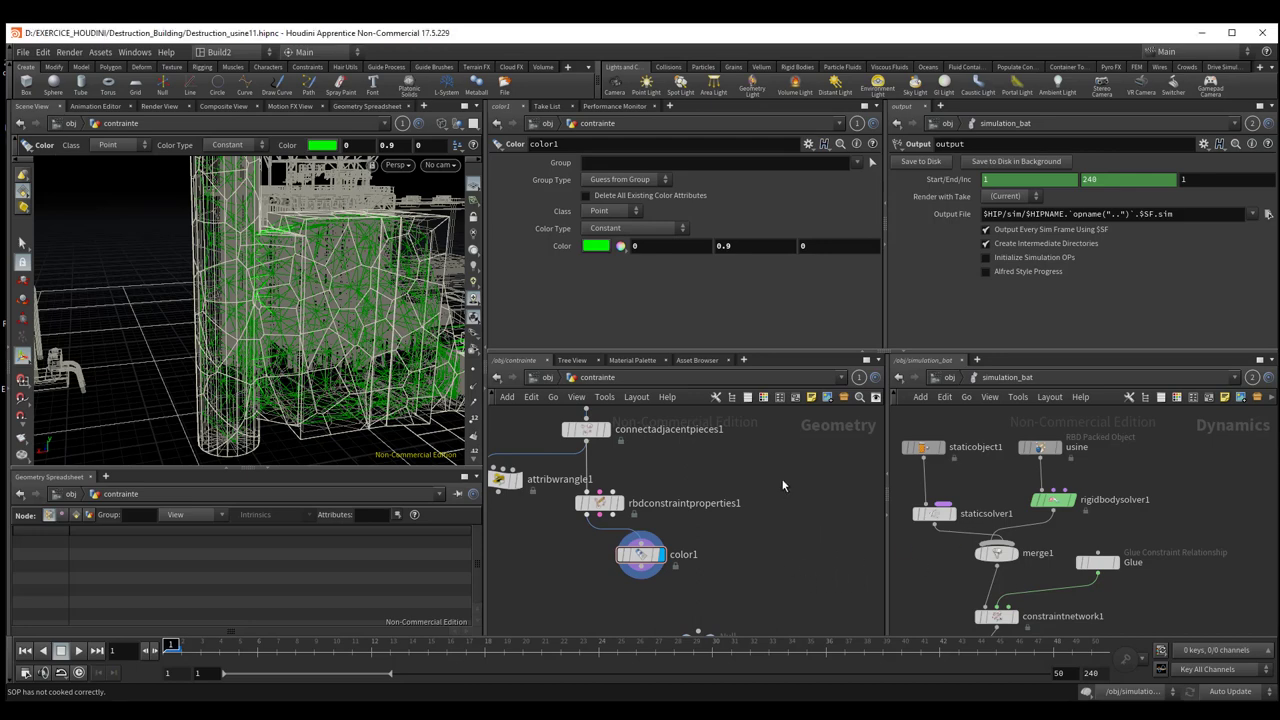
Step: Add a sphere1 node to the network, discarding a Cube node created by mistake
key(Tab)
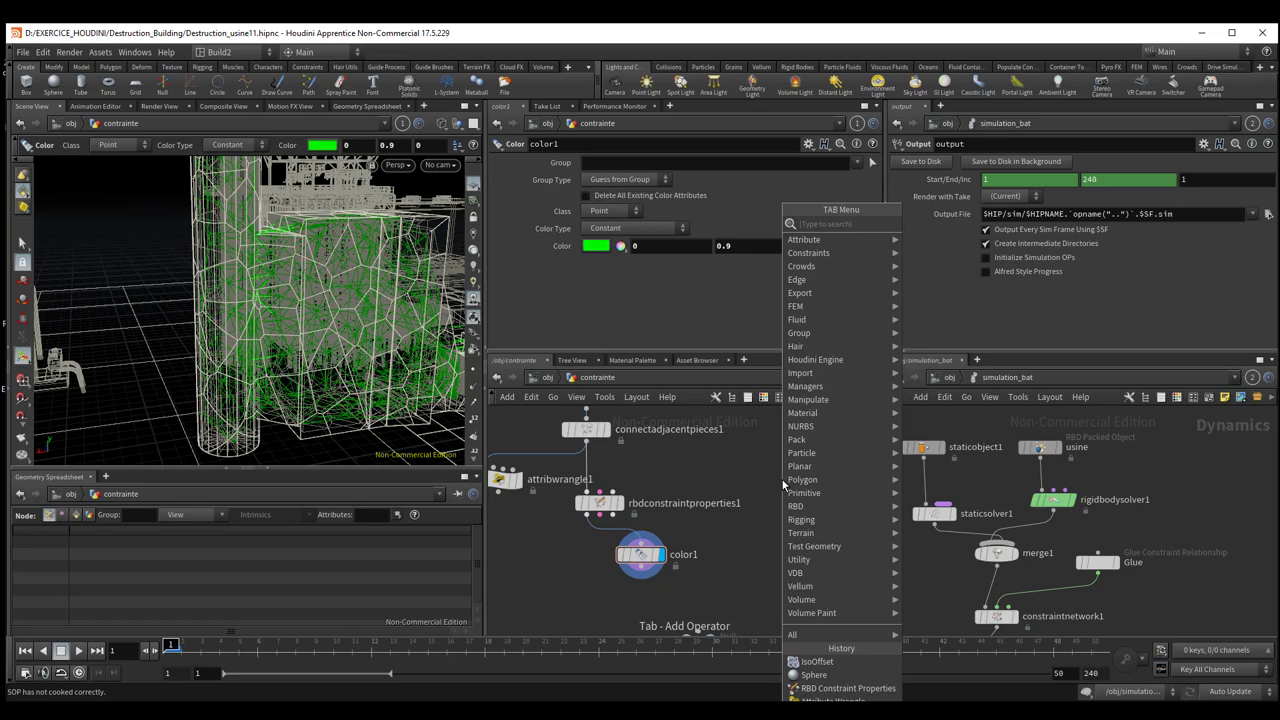
text(cu)
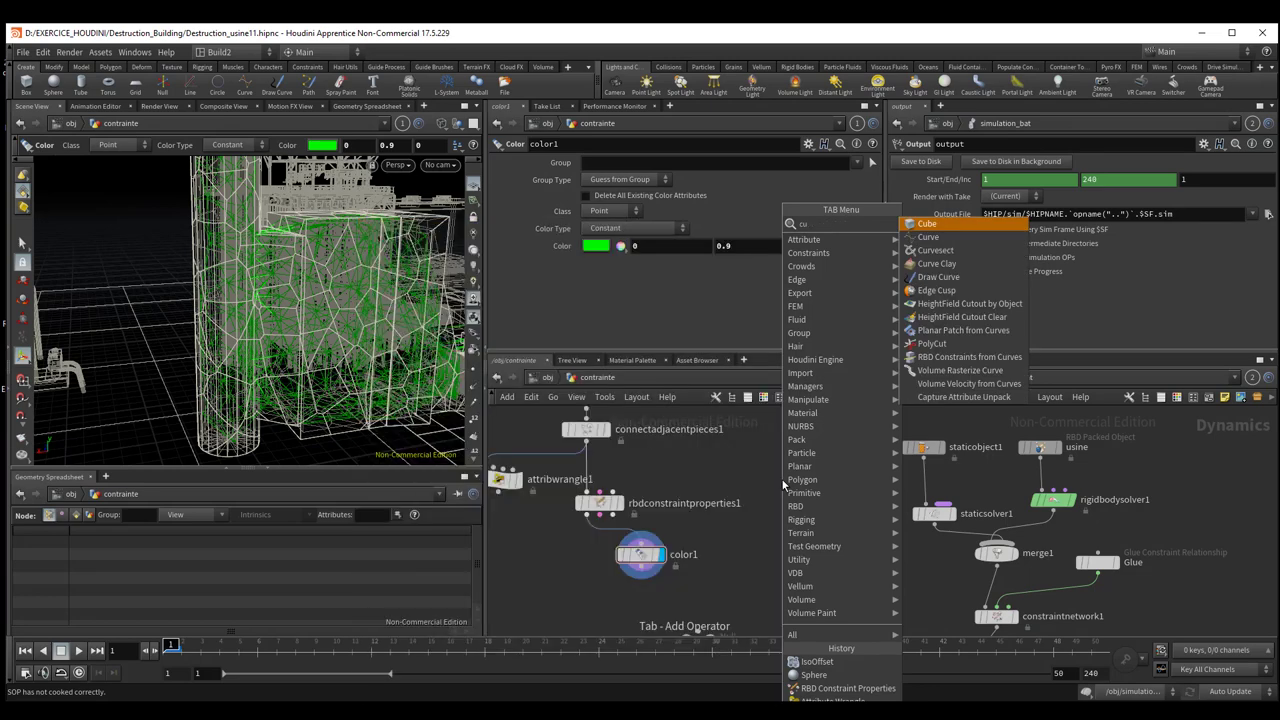
text(be)
key(Return)
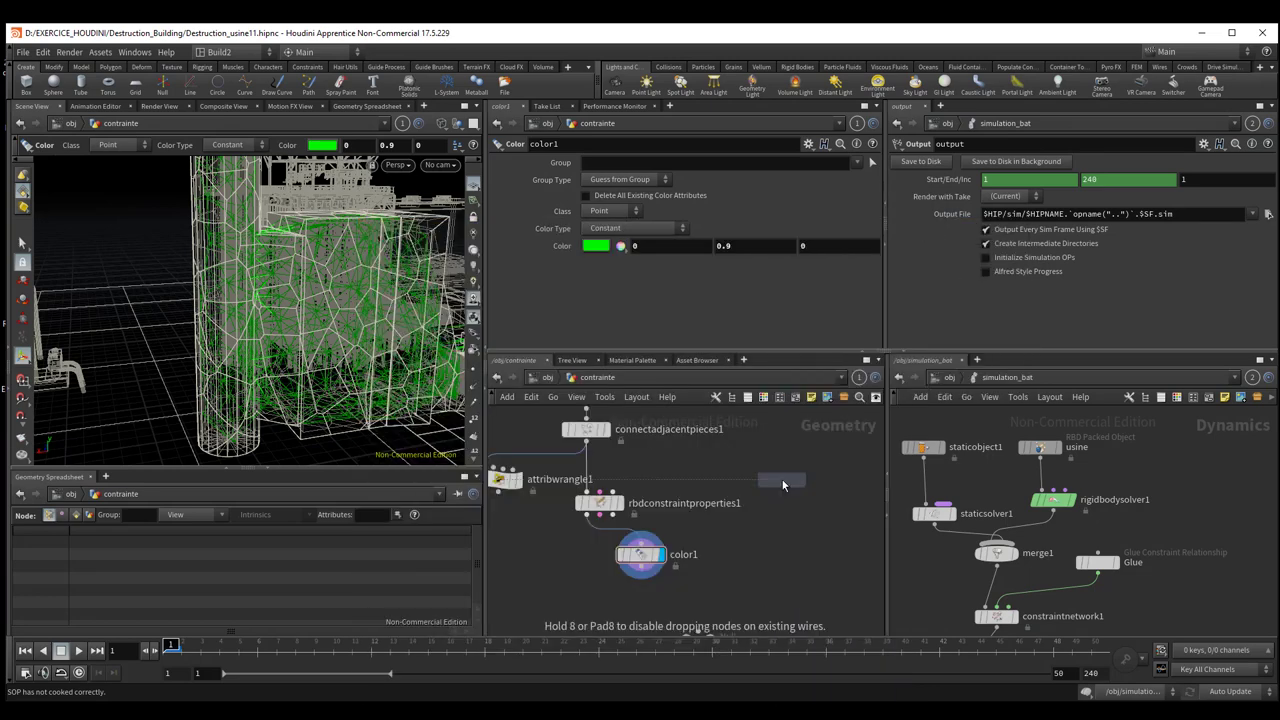
click(779, 464)
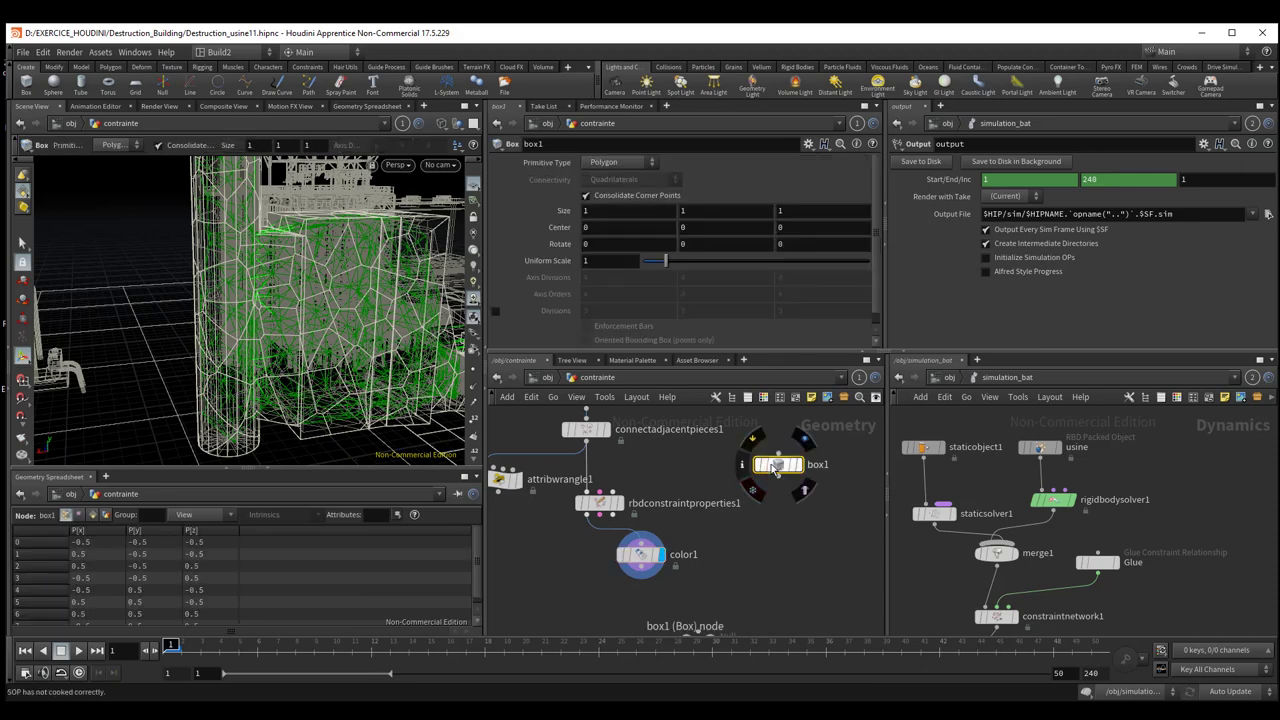
key(Delete)
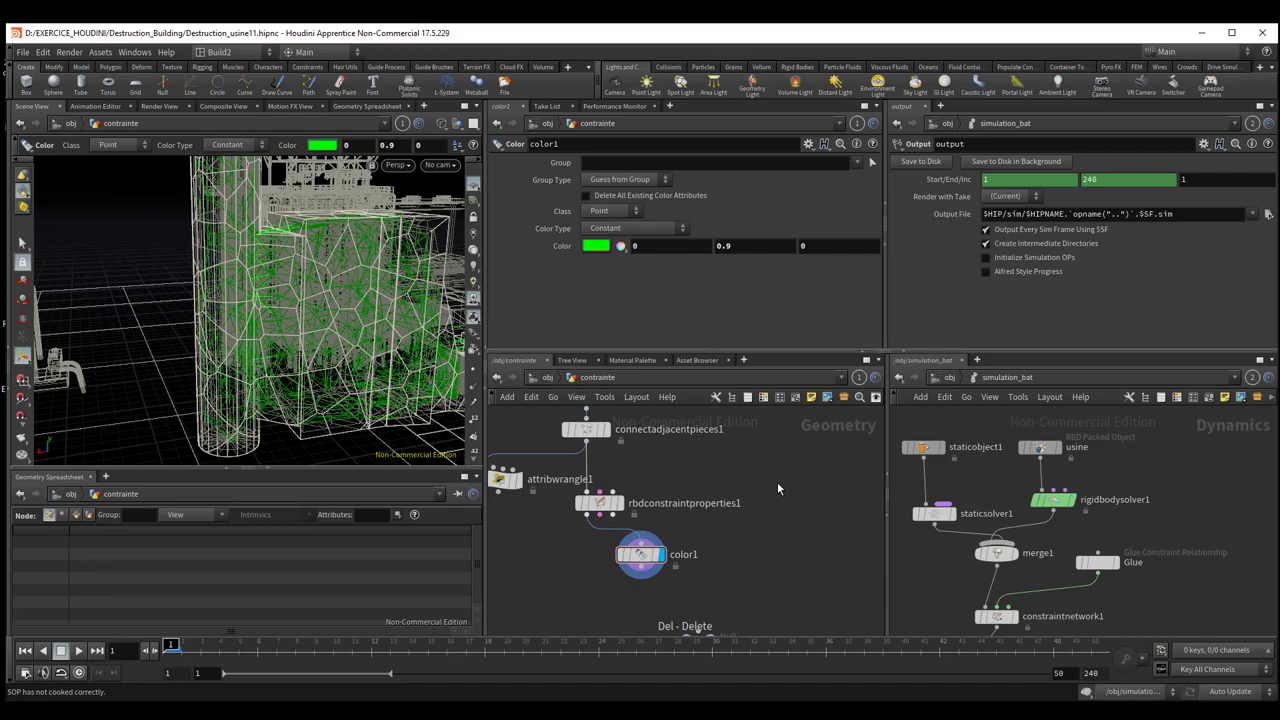
key(Tab)
text(sphe)
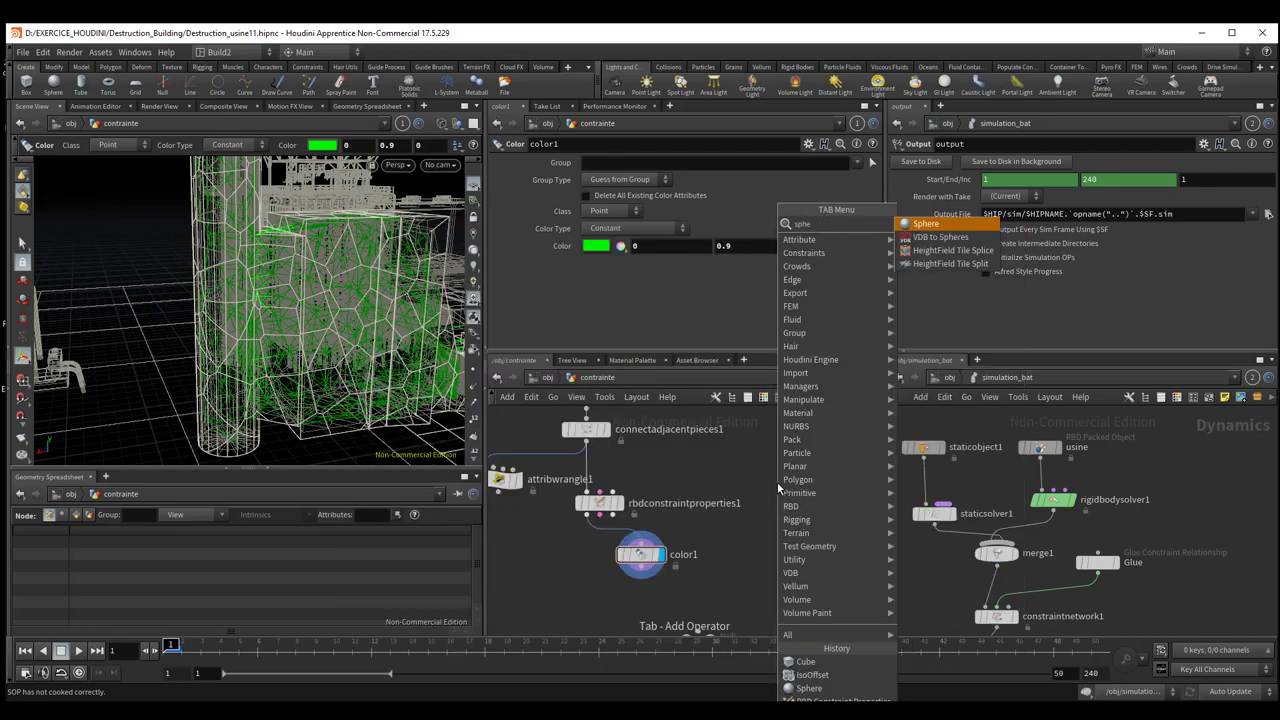
key(Return)
click(793, 479)
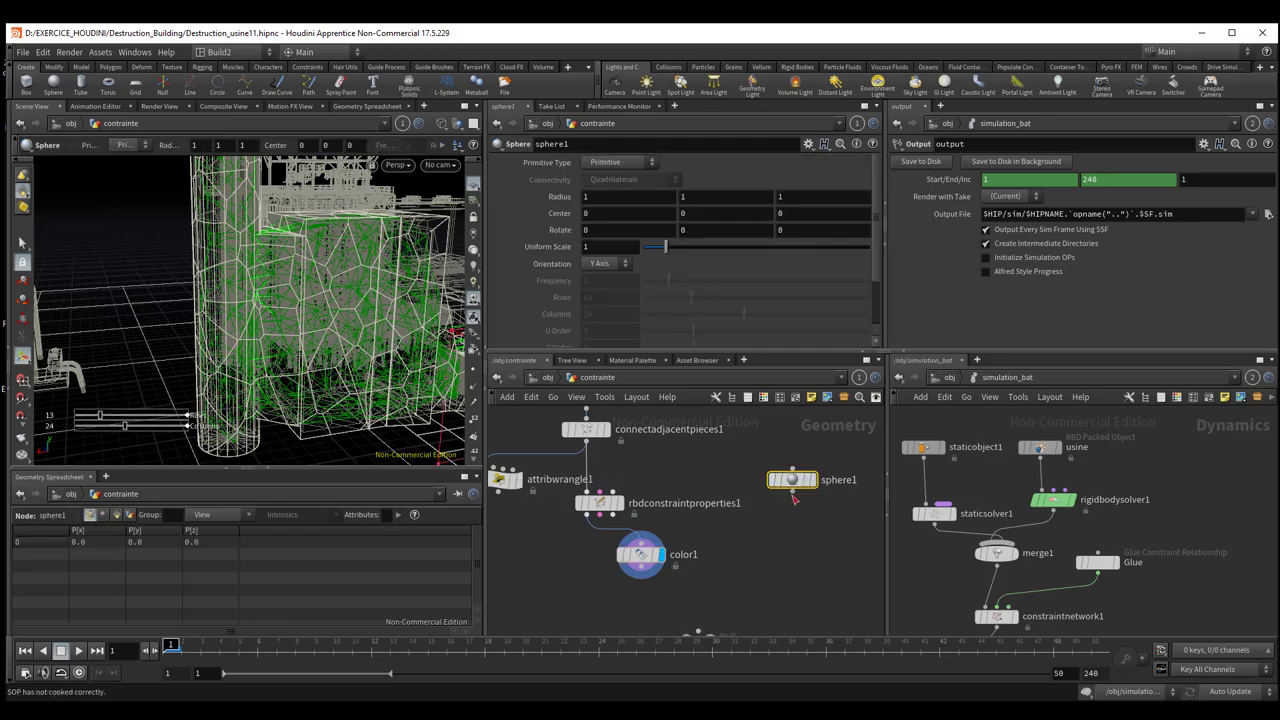
Step: Append a VDB from Polygons node below sphere1
click(793, 497)
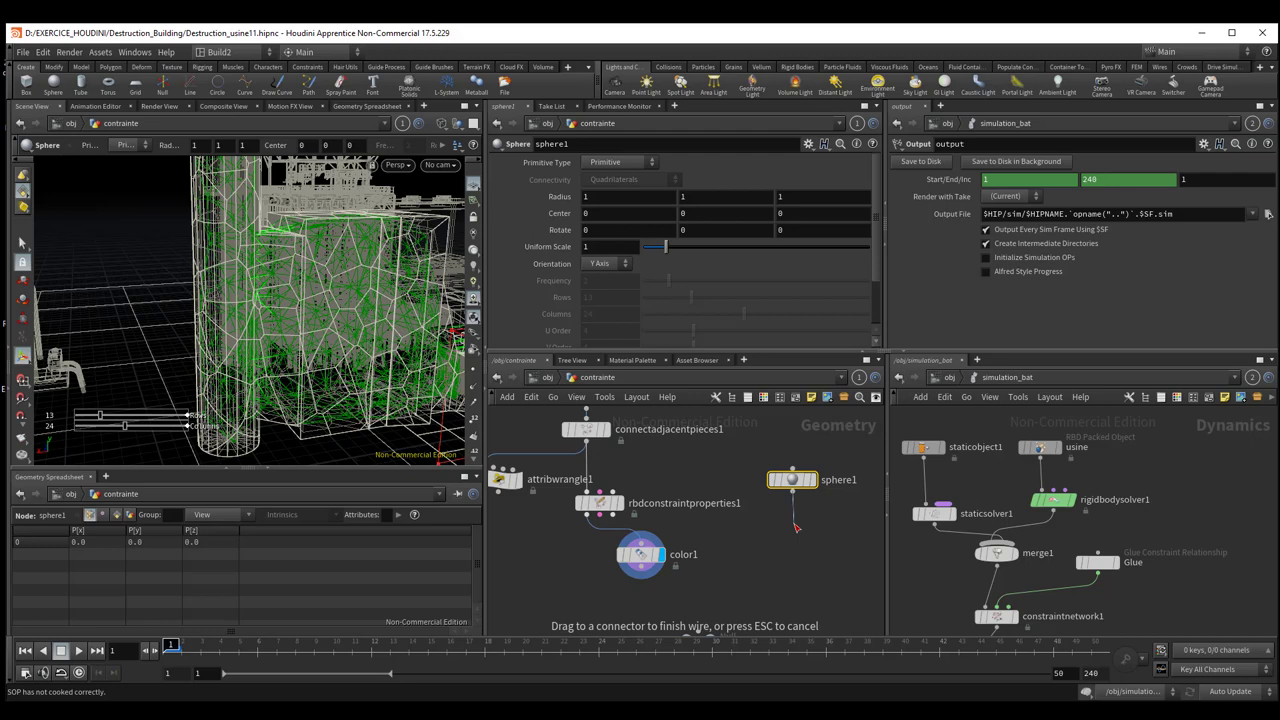
key(Tab)
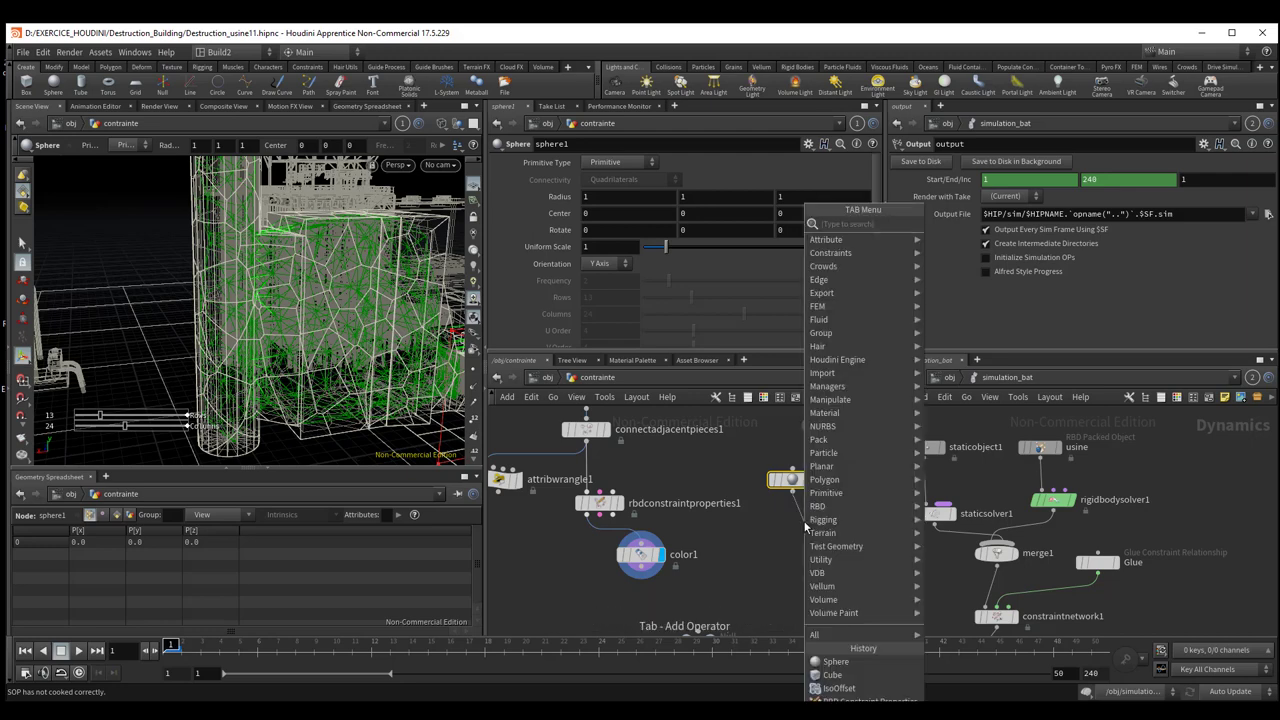
text(vdb)
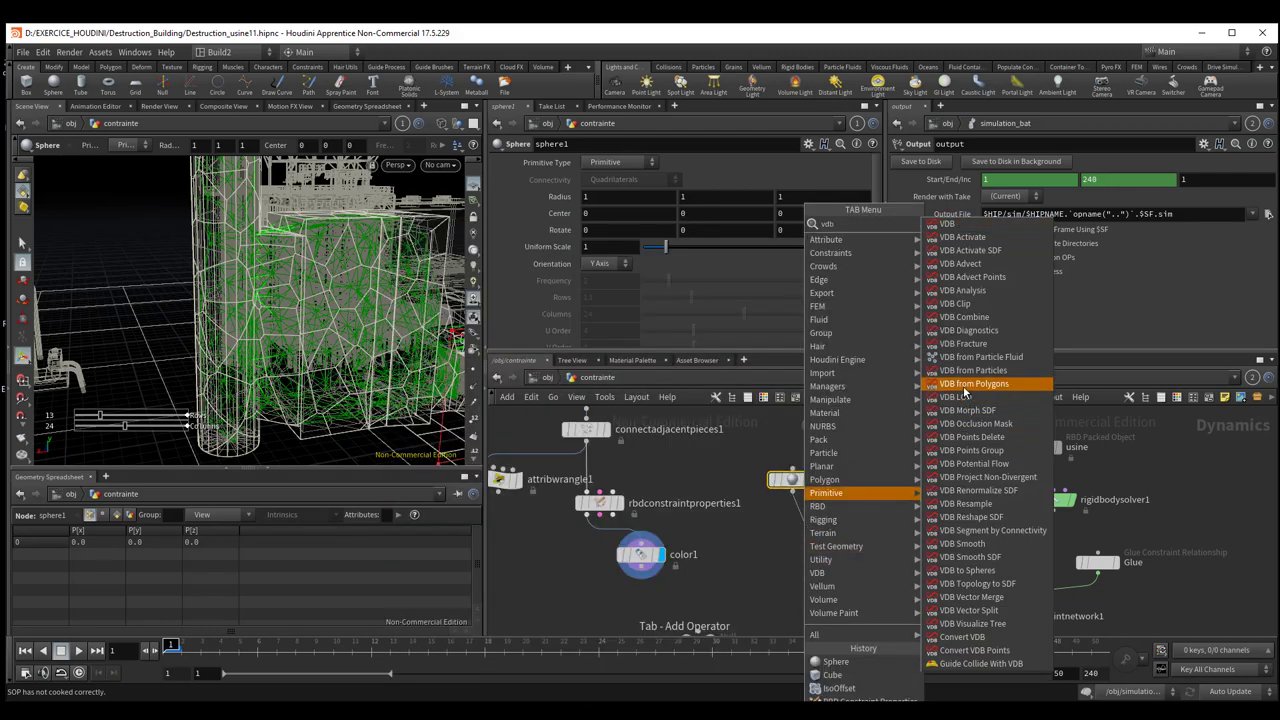
click(963, 386)
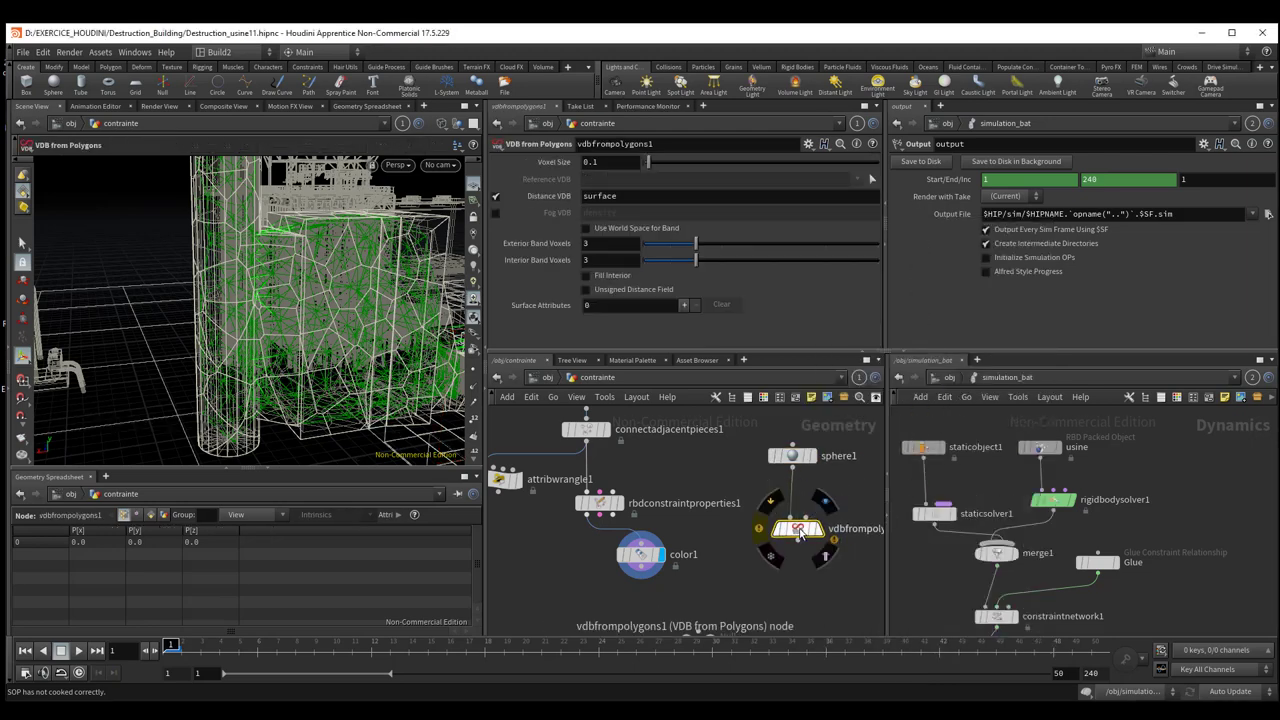
drag(799, 533, 795, 510)
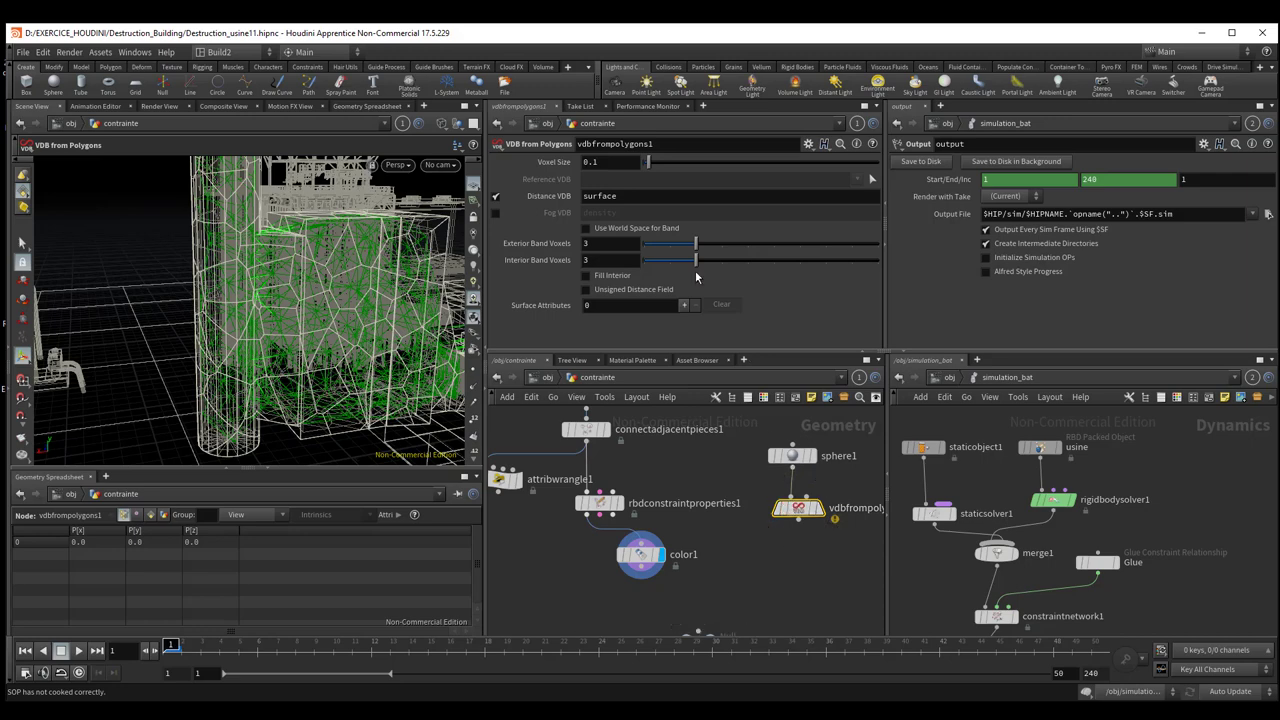
Step: Switch vdbfrompolygons1 from Distance VDB to a Fog VDB named density
click(495, 196)
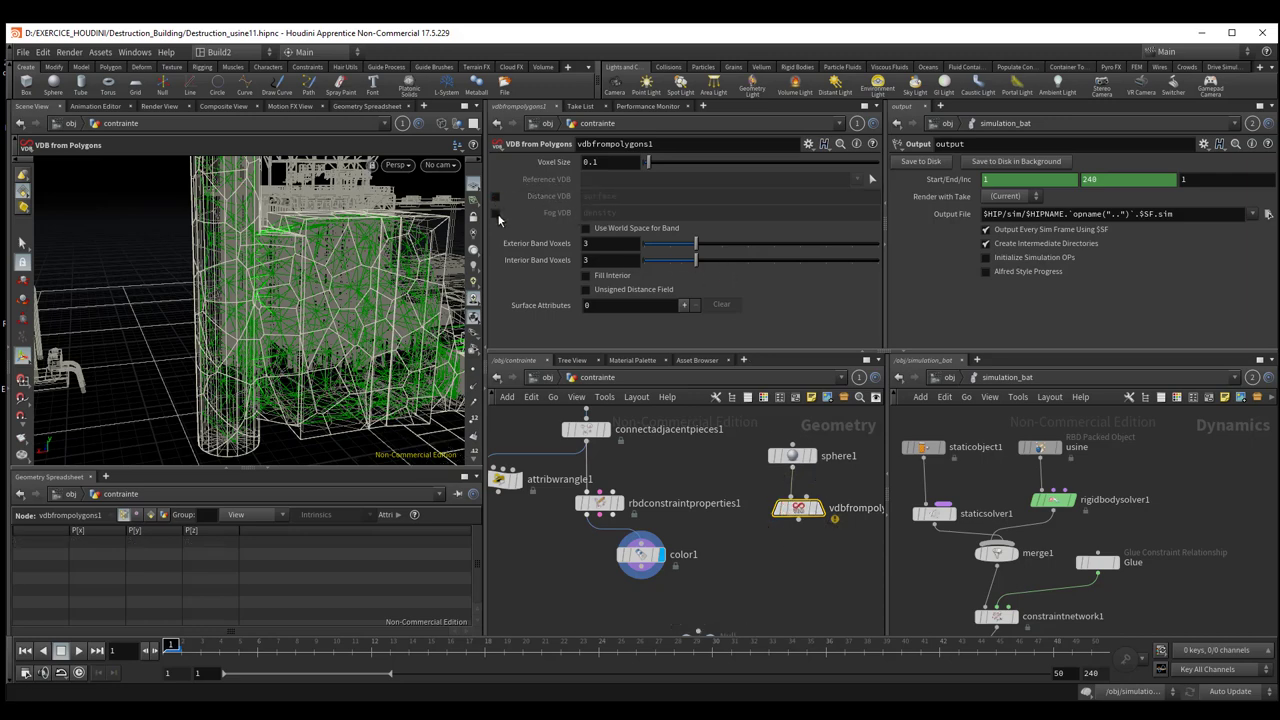
click(495, 213)
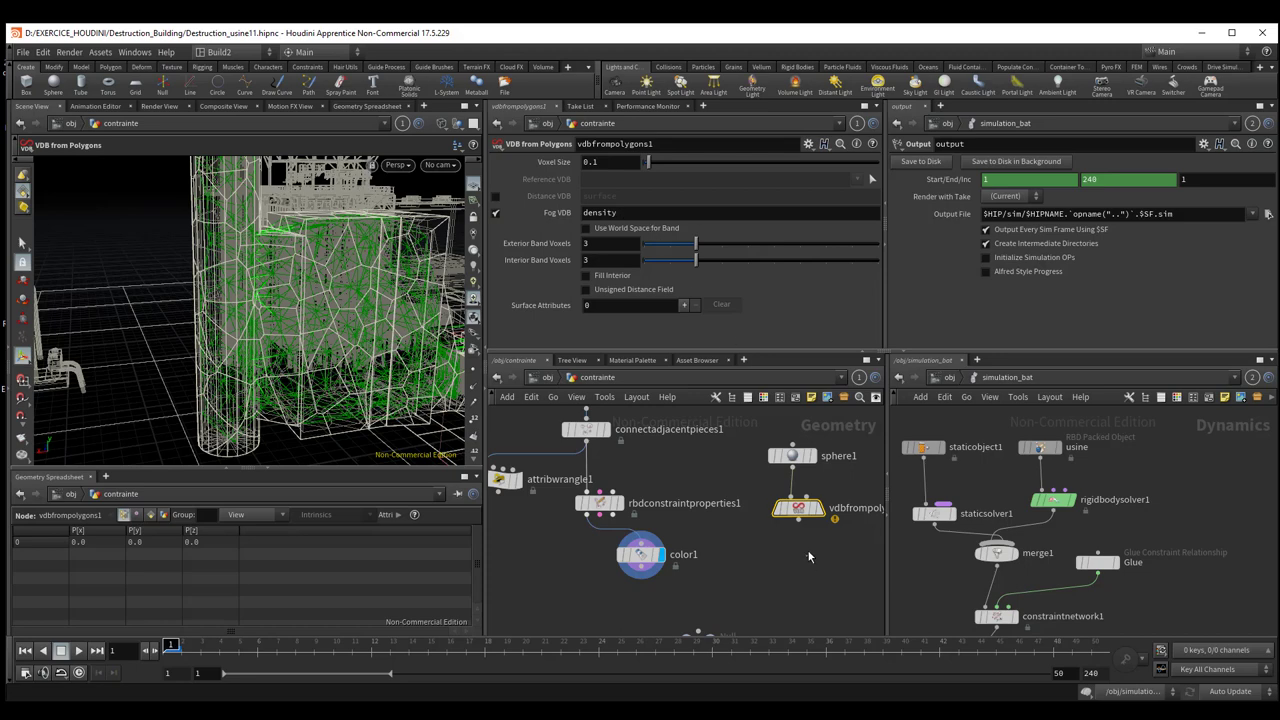
drag(799, 519, 795, 565)
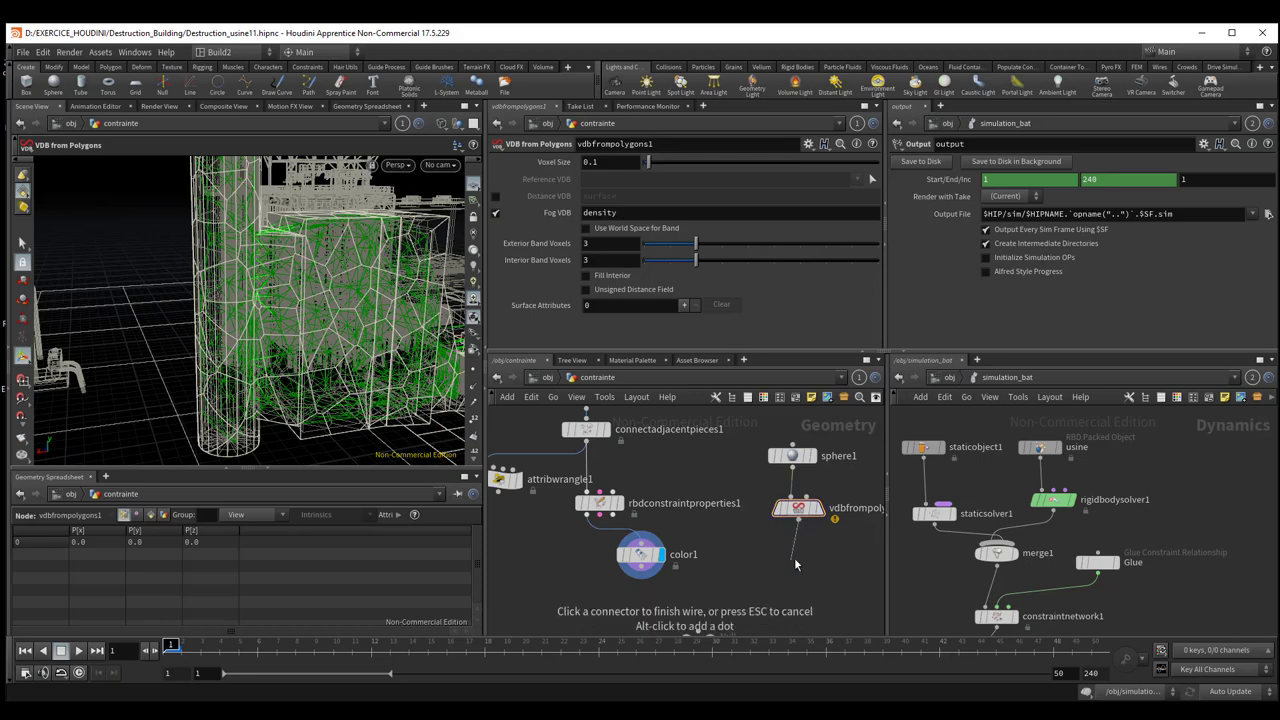
key(Tab)
Step: Add a Scatter node below vdbfrompolygons1 and display its points
text(sca)
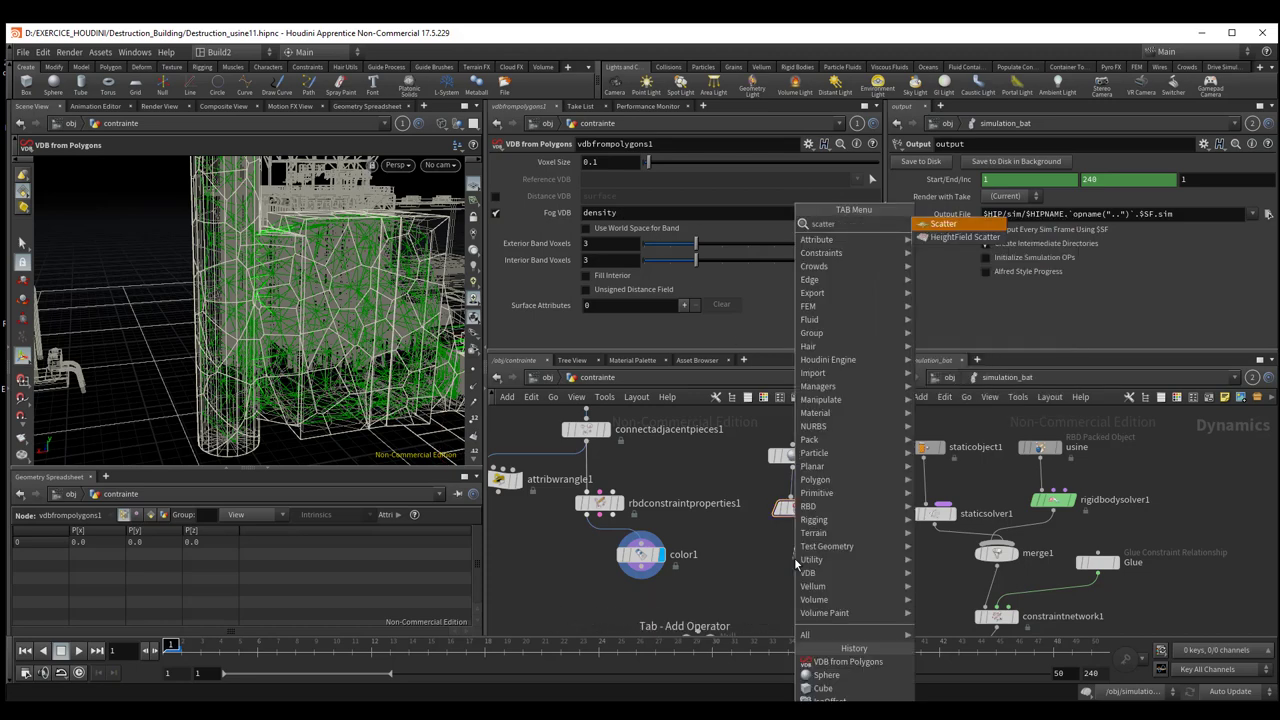
key(Return)
click(794, 557)
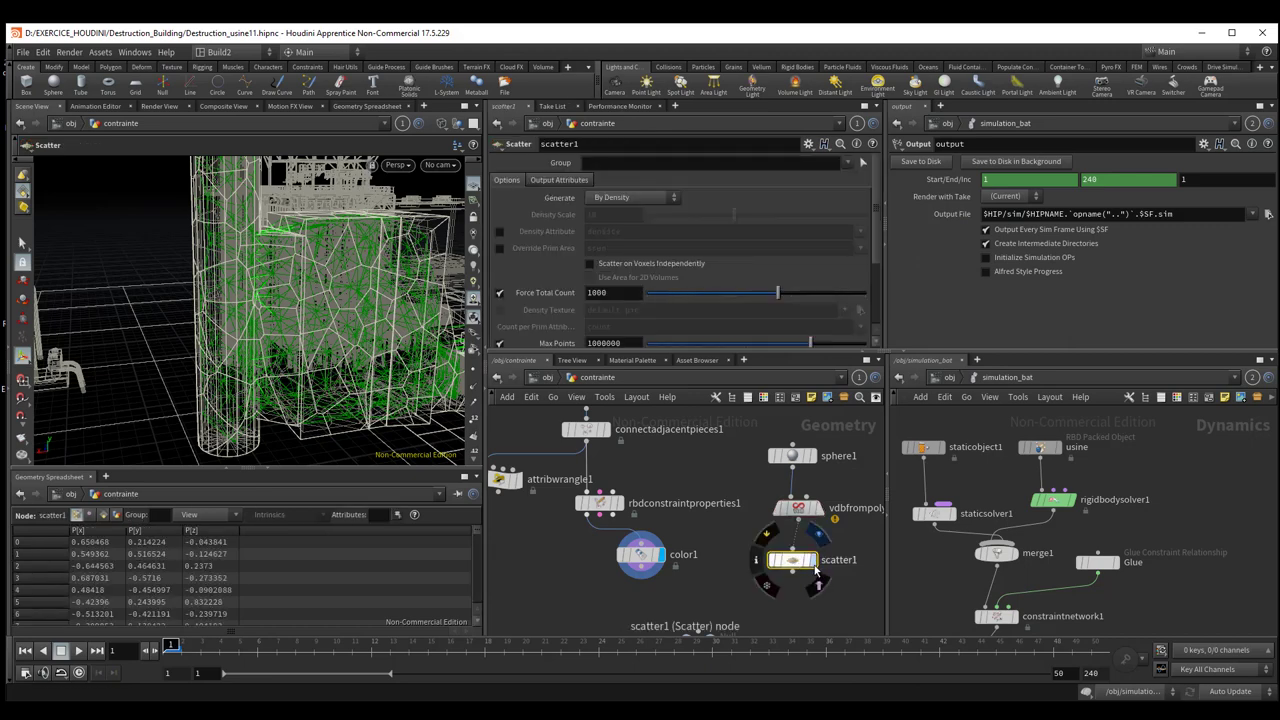
click(813, 568)
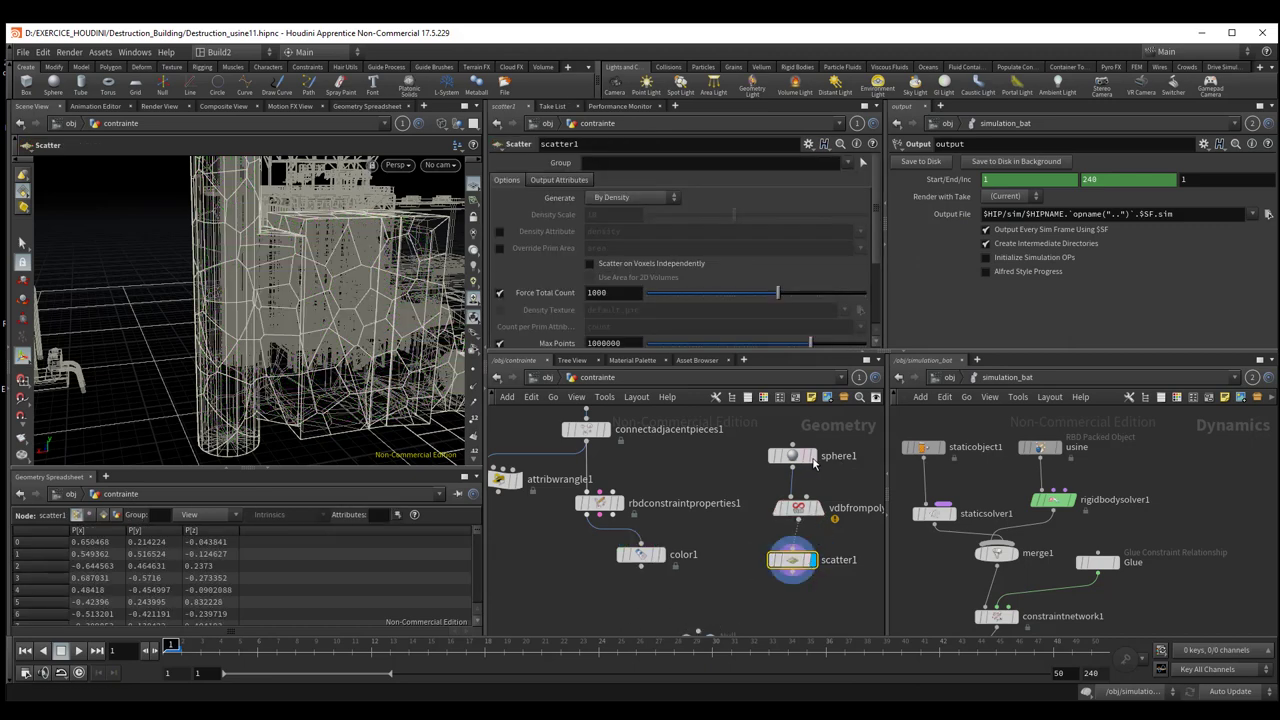
Step: Set sphere1's Primitive Type to Polygon and review the VDB from Polygons settings
click(812, 458)
click(621, 166)
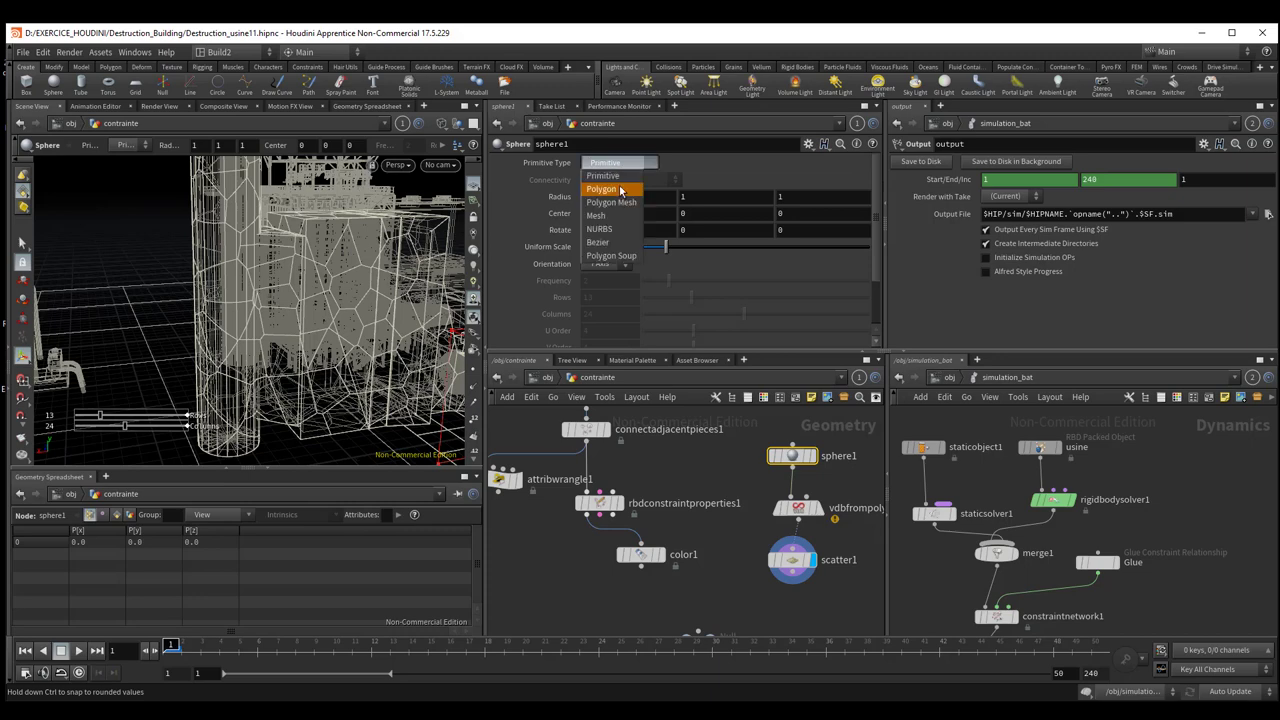
click(605, 189)
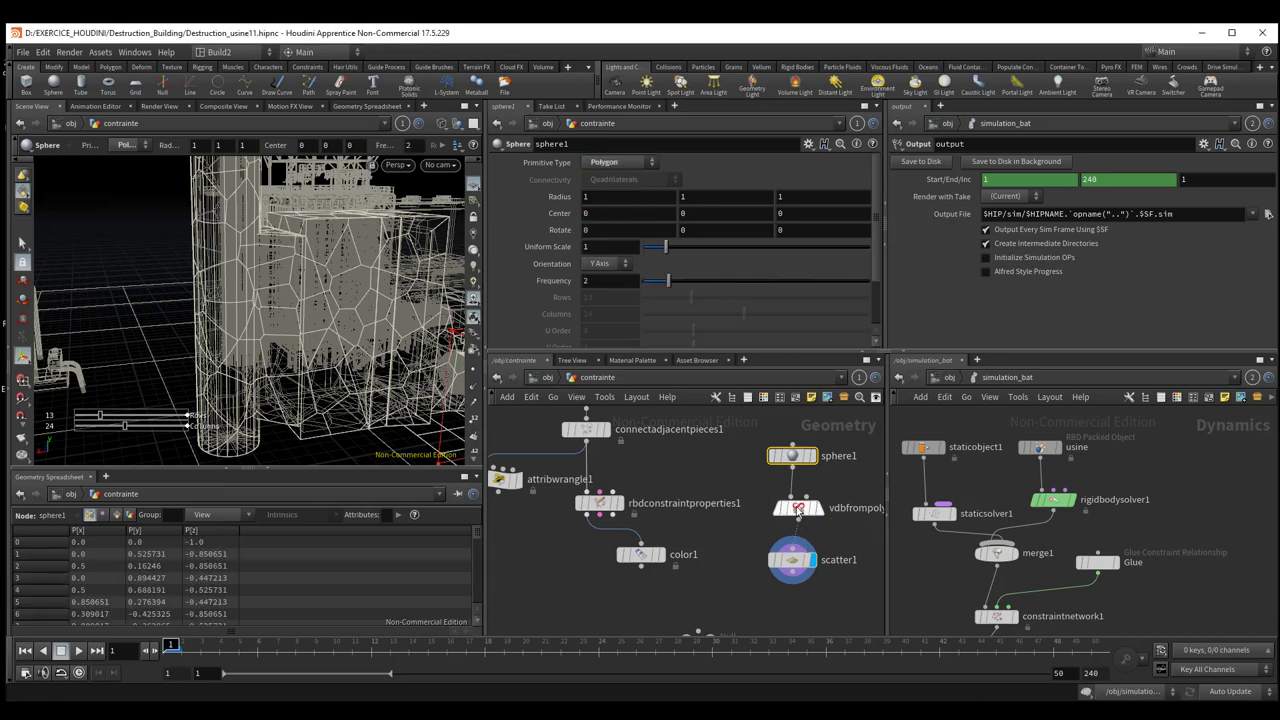
click(800, 510)
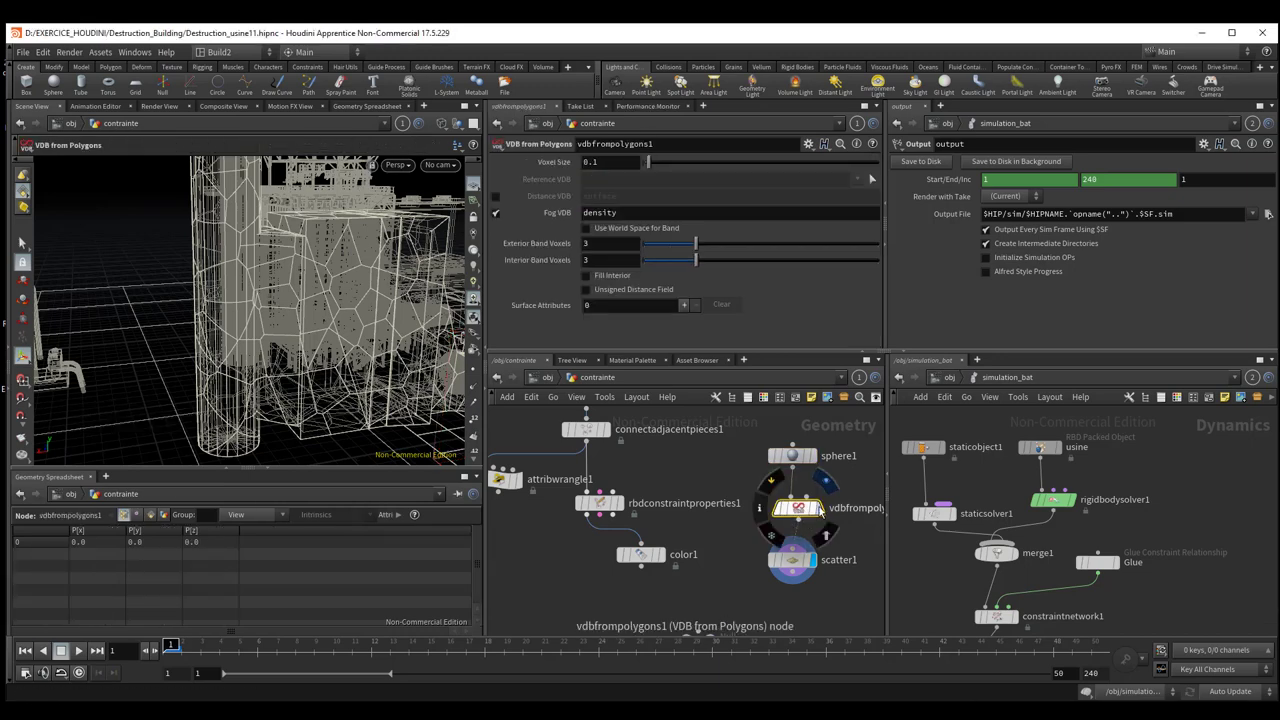
click(800, 505)
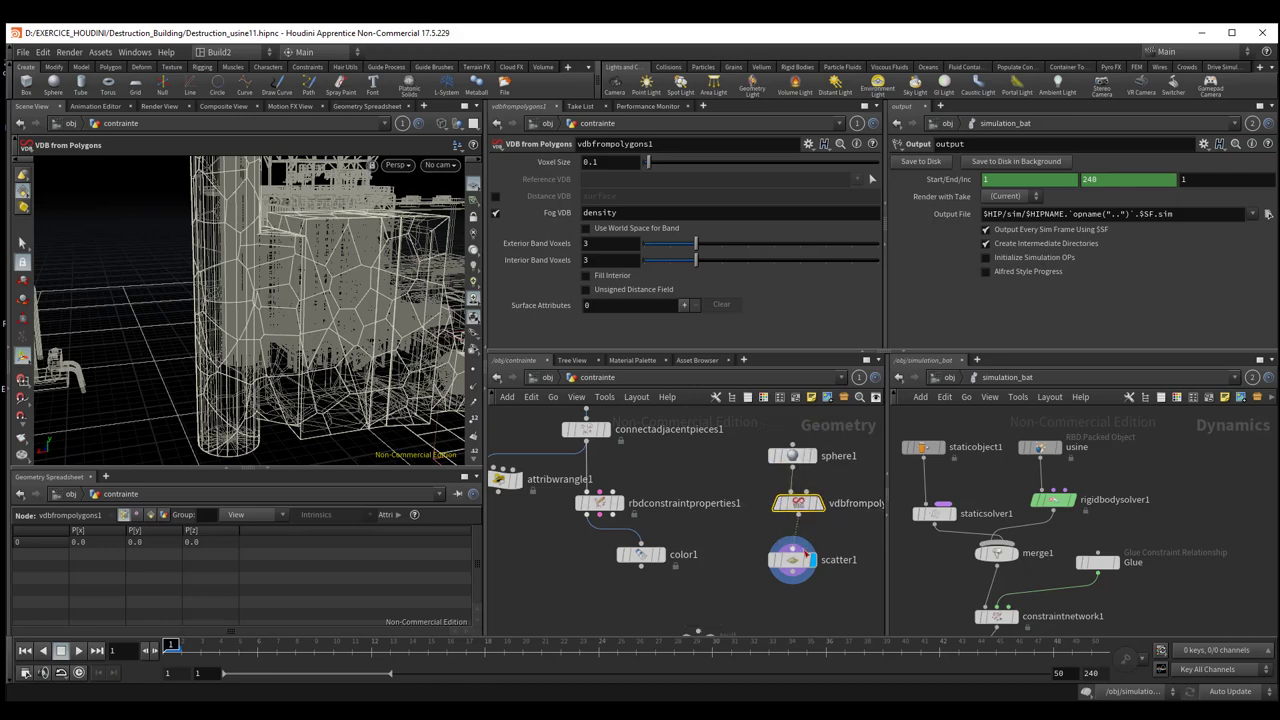
Step: Position scatter1 and orbit the viewport to view the scattered points
drag(792, 560, 798, 554)
click(851, 604)
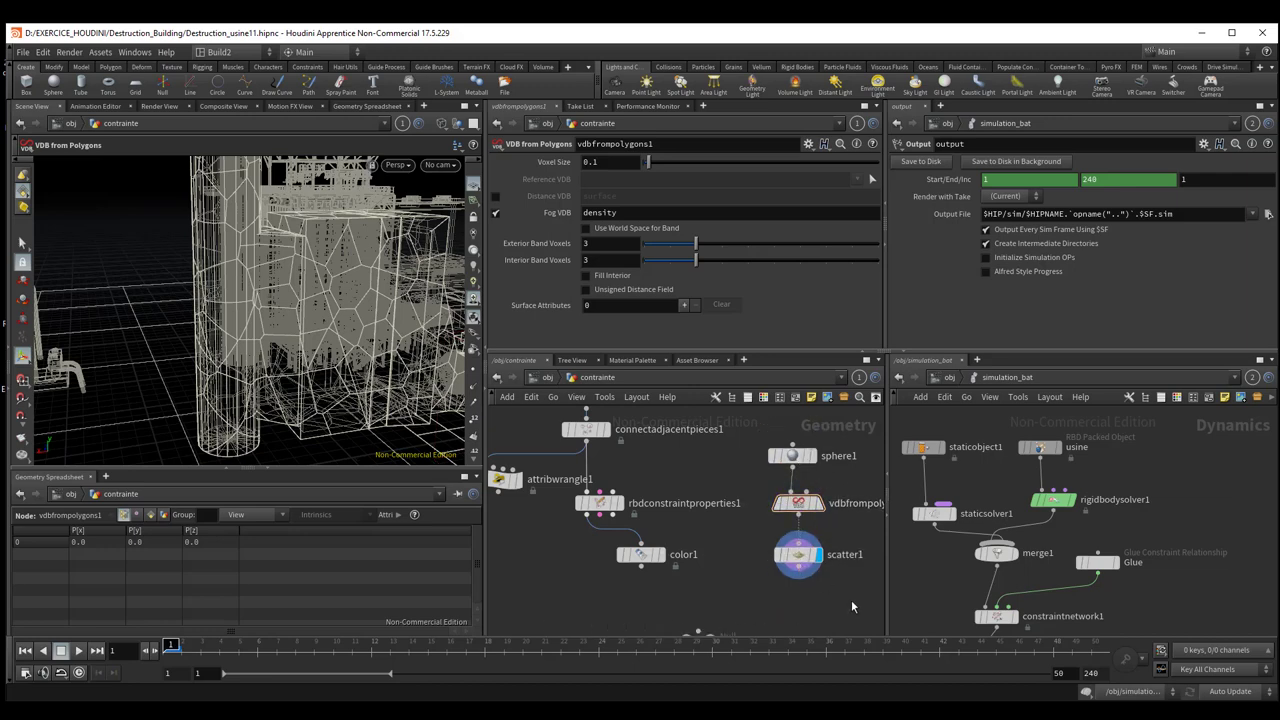
mouse_move(300, 300)
mouse_down()
mouse_move(260, 330)
mouse_move(393, 444)
mouse_move(290, 410)
mouse_up()
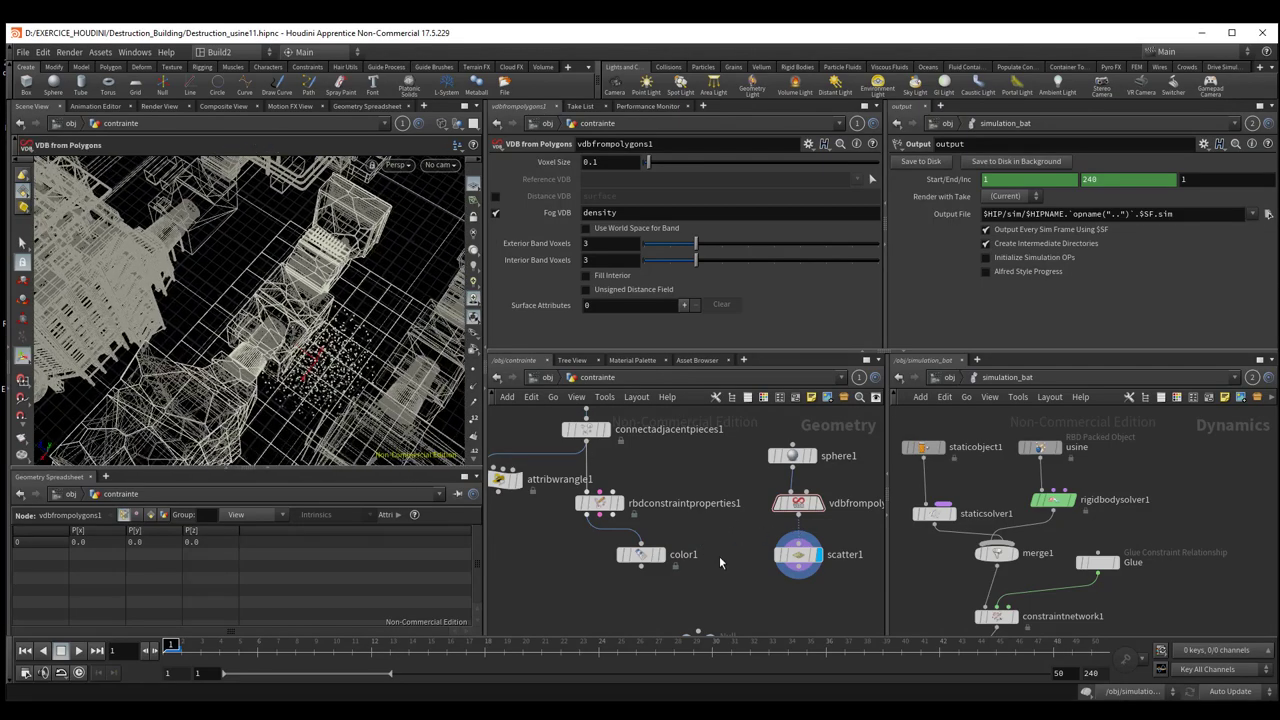
middle_drag(730, 579, 680, 569)
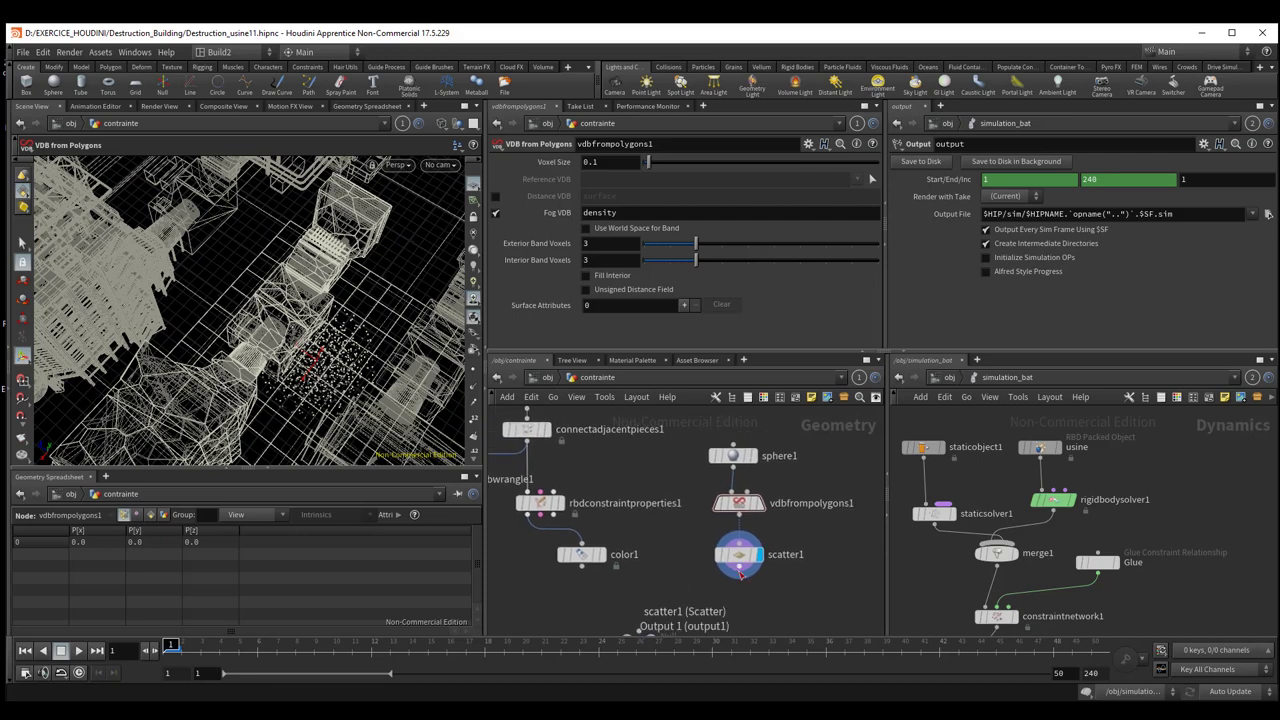
click(740, 574)
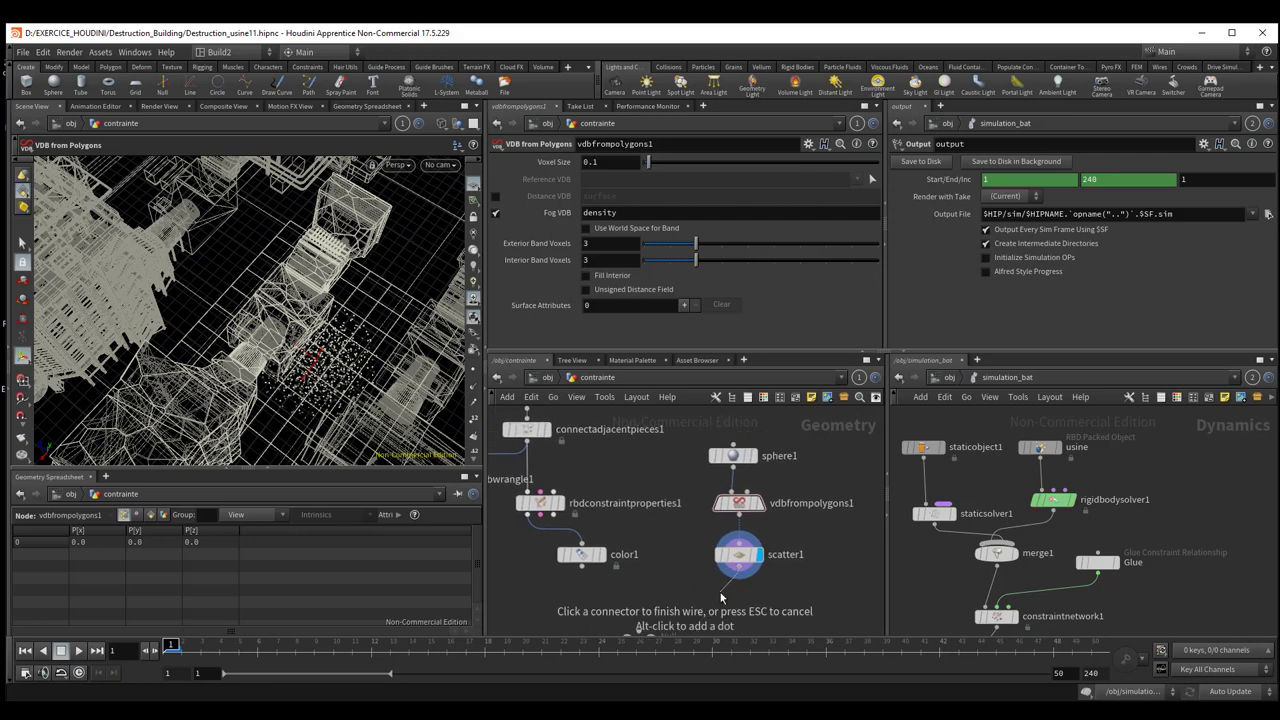
key(Tab)
Step: Add a displayed Color node after scatter1 and set the point colour to red
text(color)
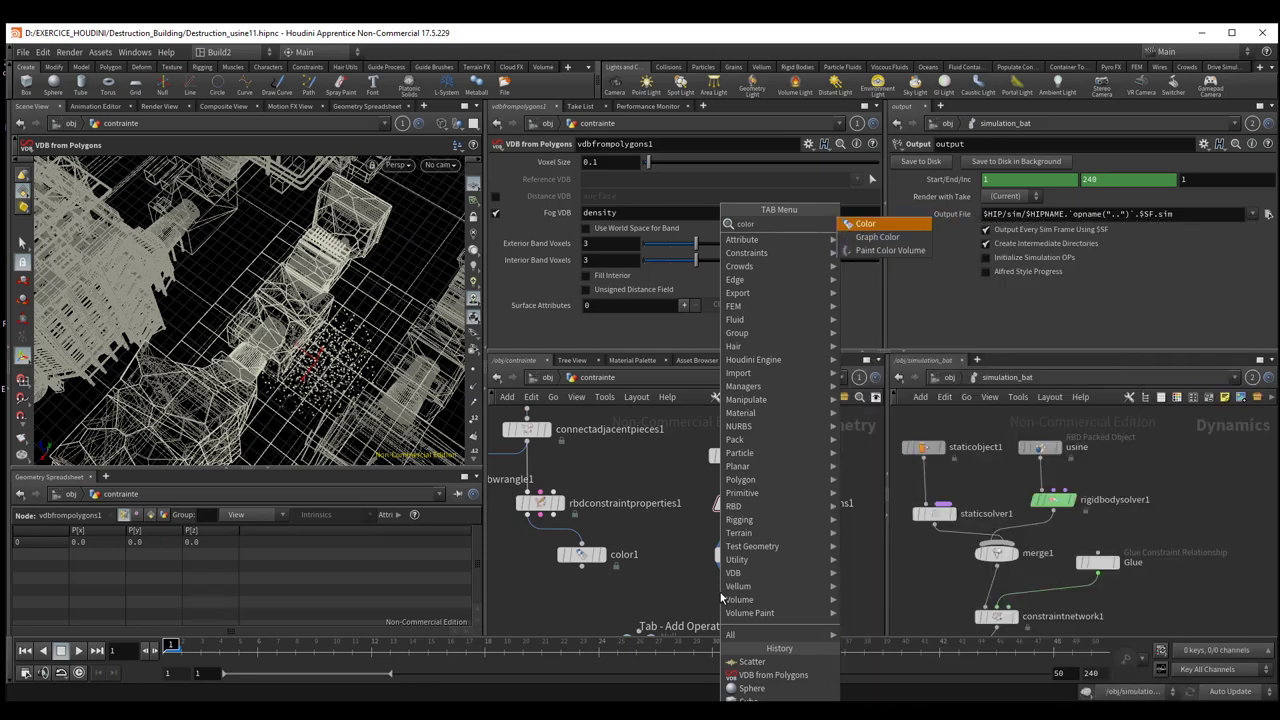
click(875, 224)
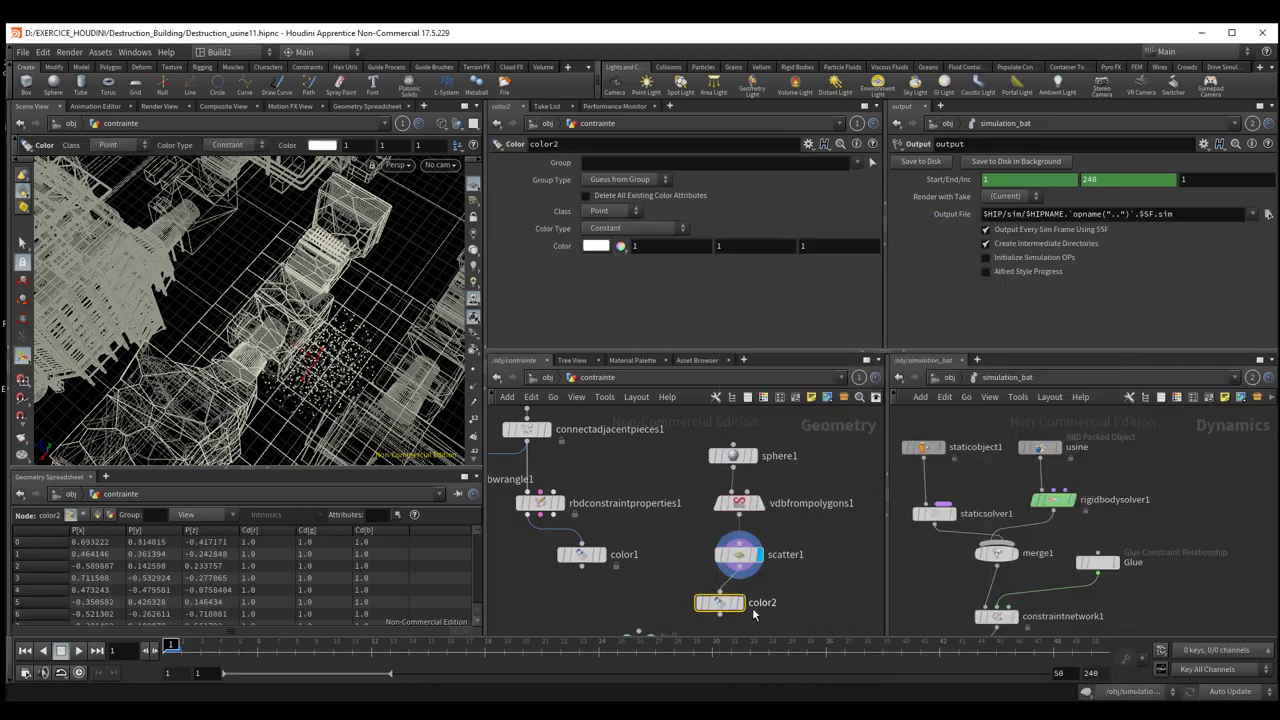
click(740, 603)
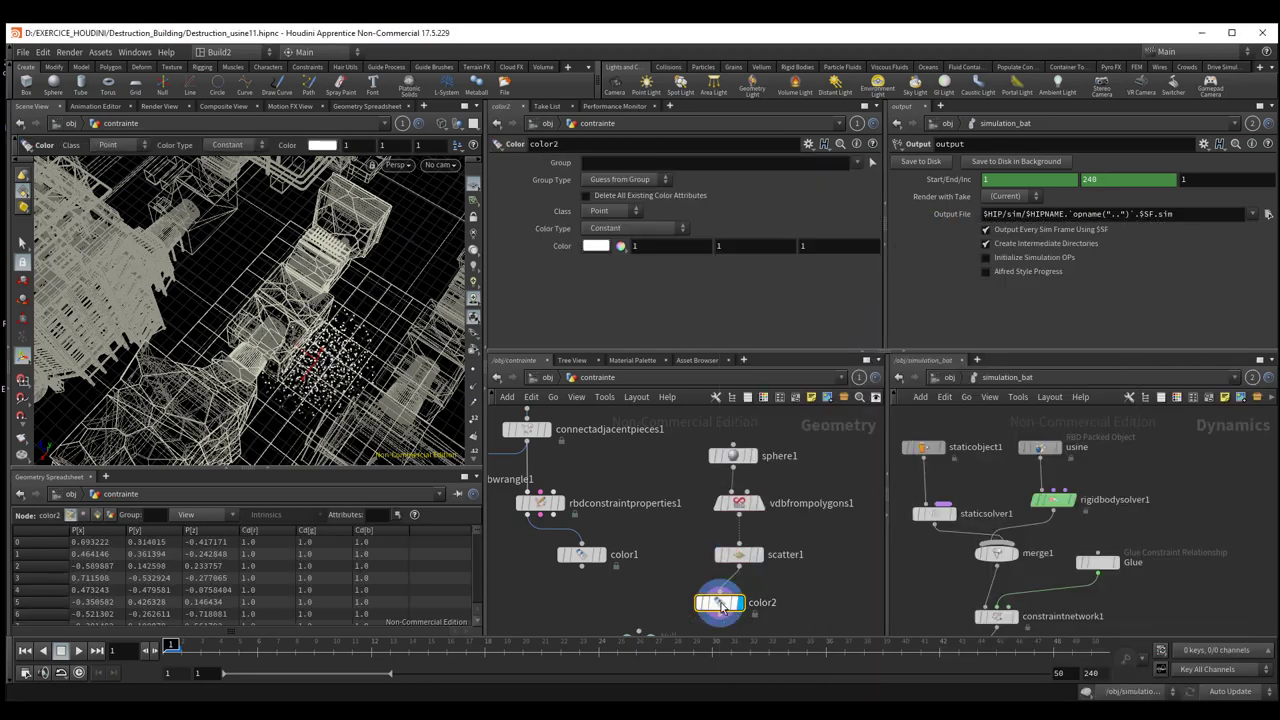
click(596, 246)
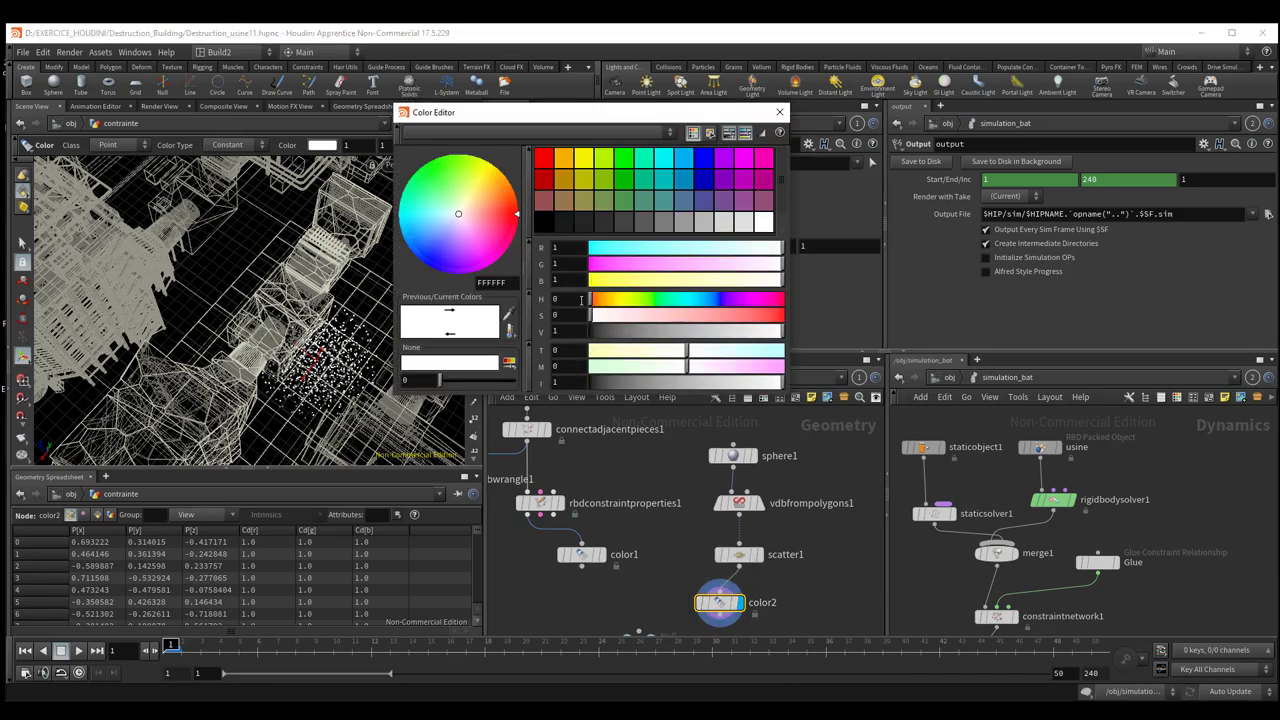
click(702, 176)
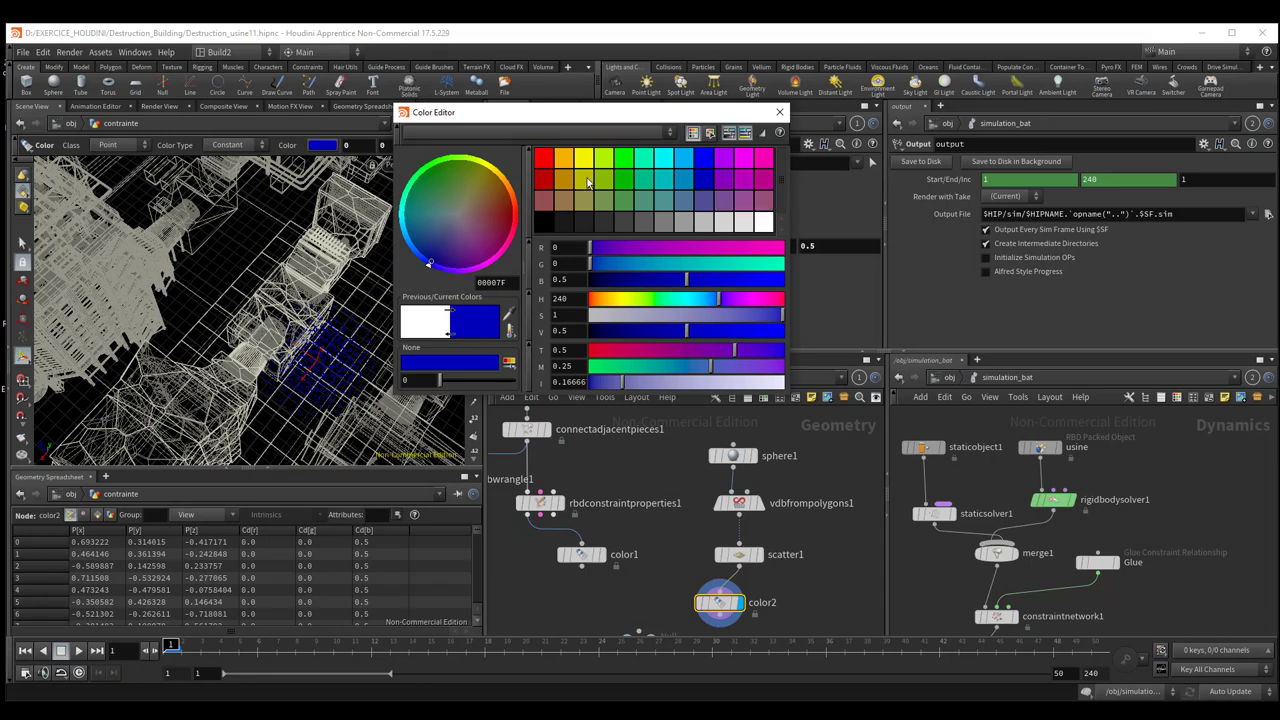
click(544, 179)
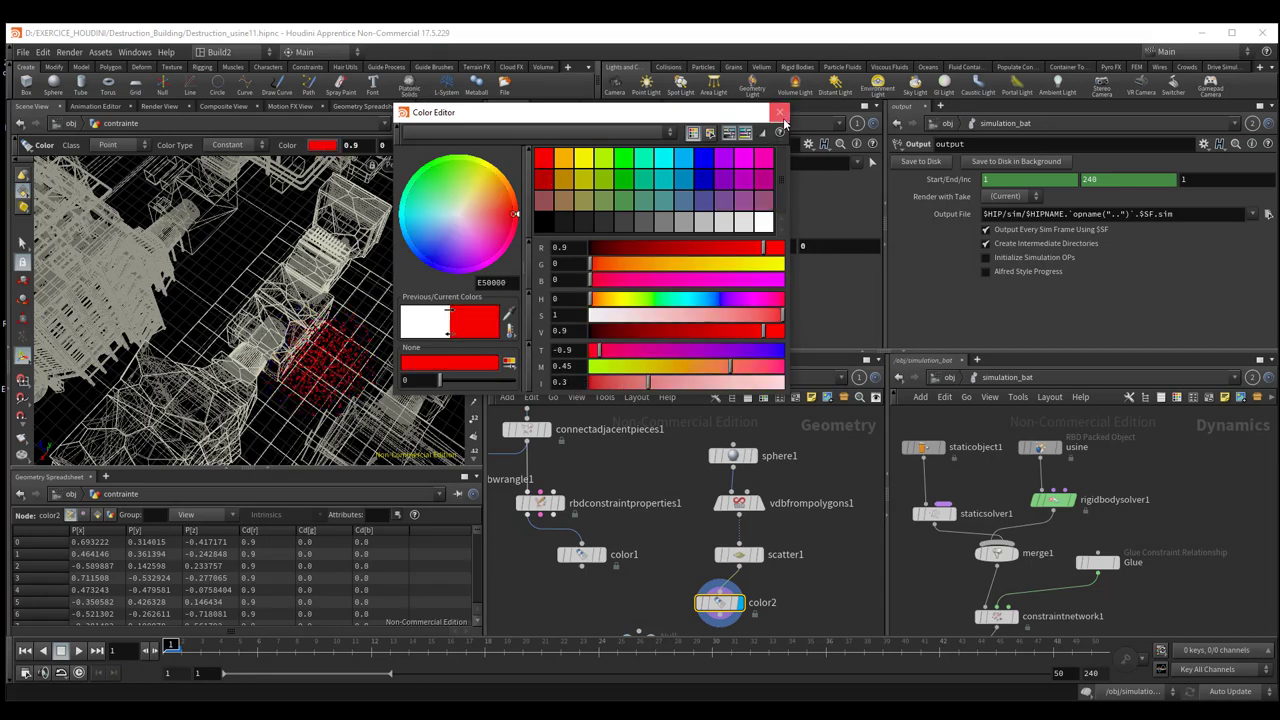
click(781, 114)
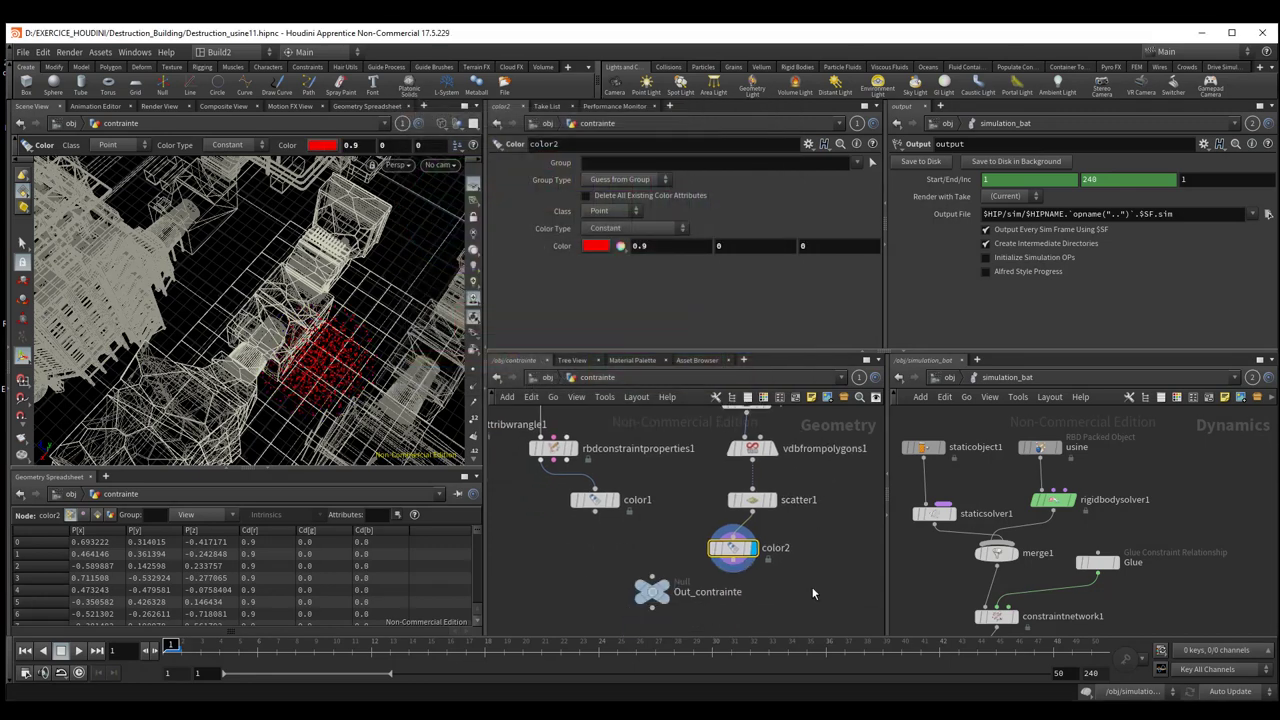
Step: Rename color2 to color_rouge and color1 to color_vert, then tidy the node layout
drag(733, 548, 746, 540)
double_click(790, 541)
text(_rouge)
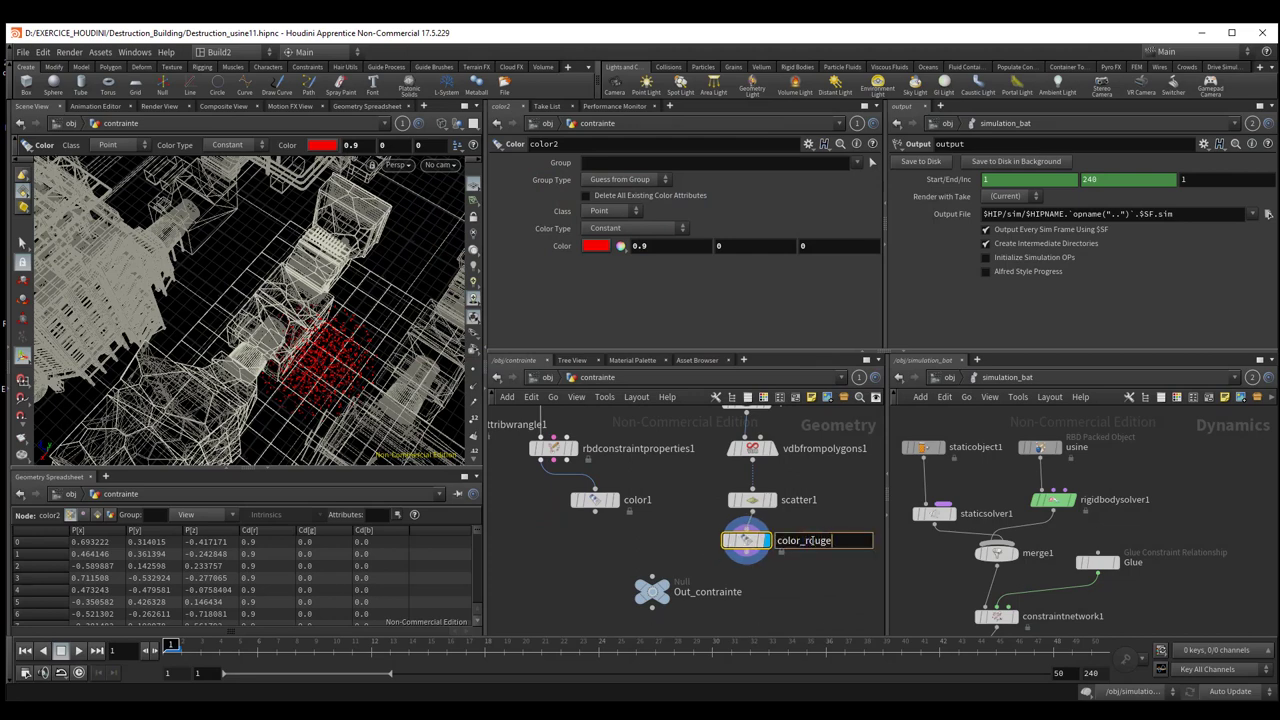
key(Return)
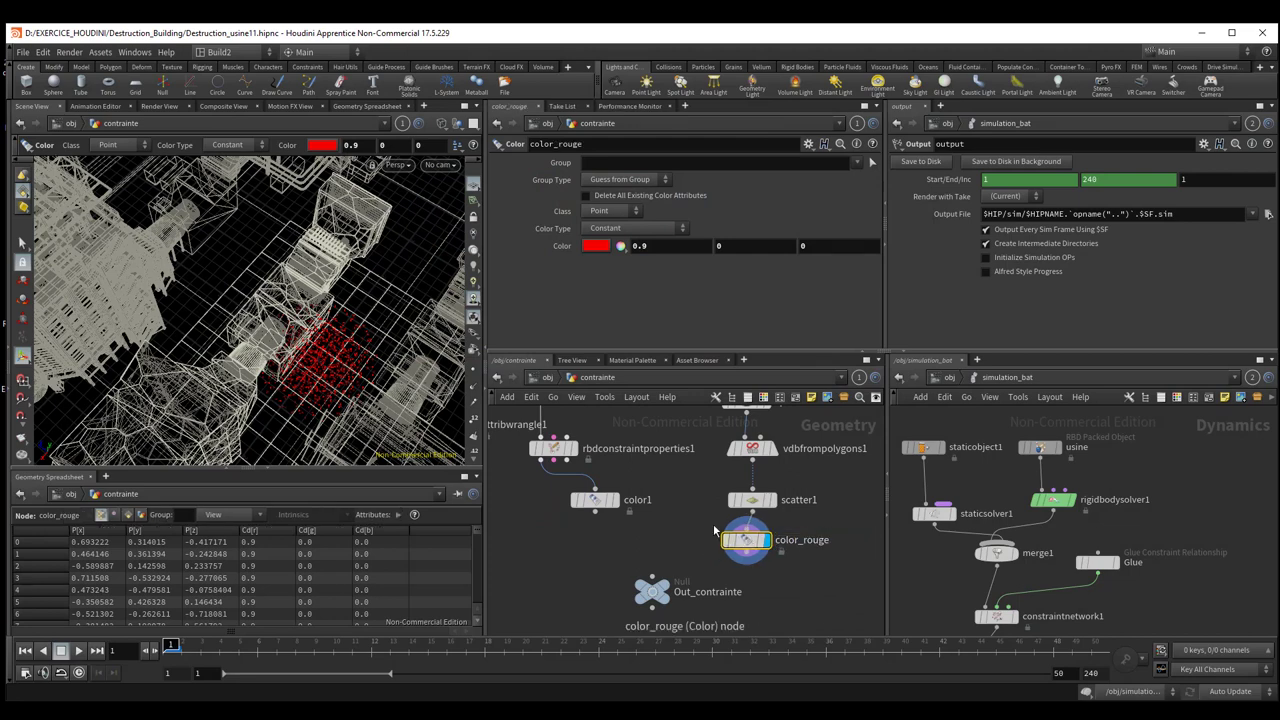
double_click(661, 502)
text(color_vert)
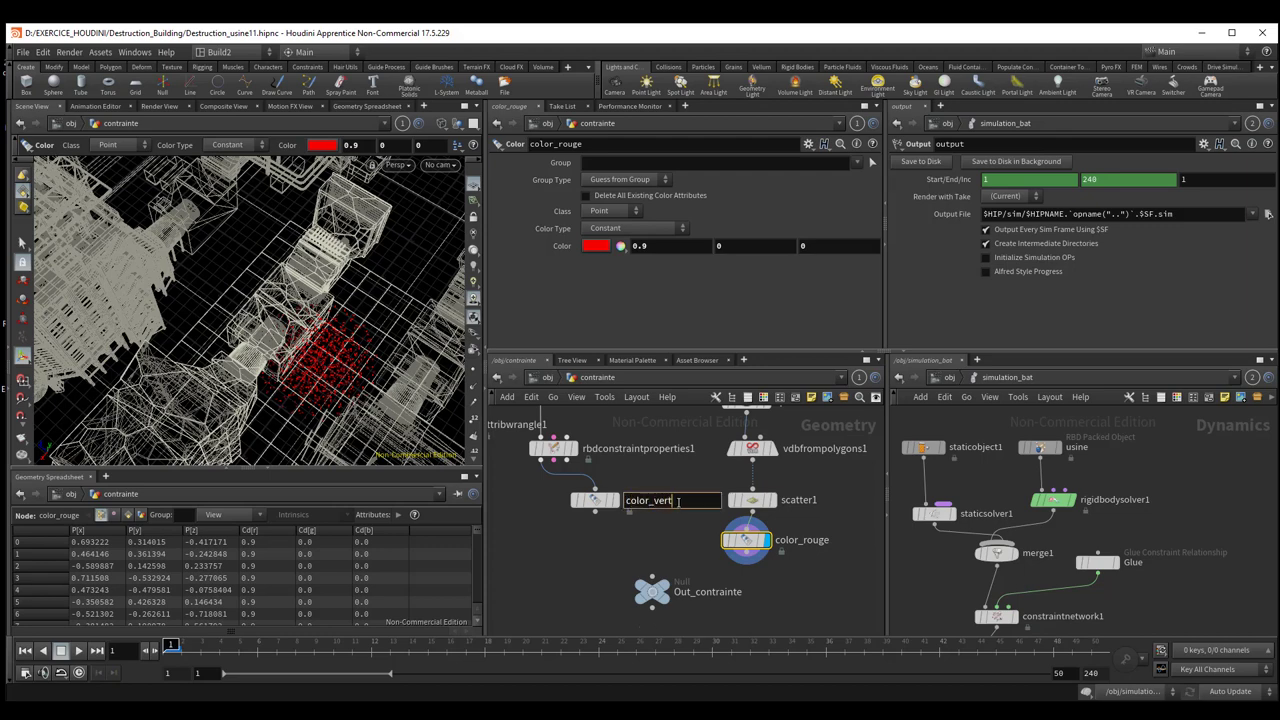
key(Return)
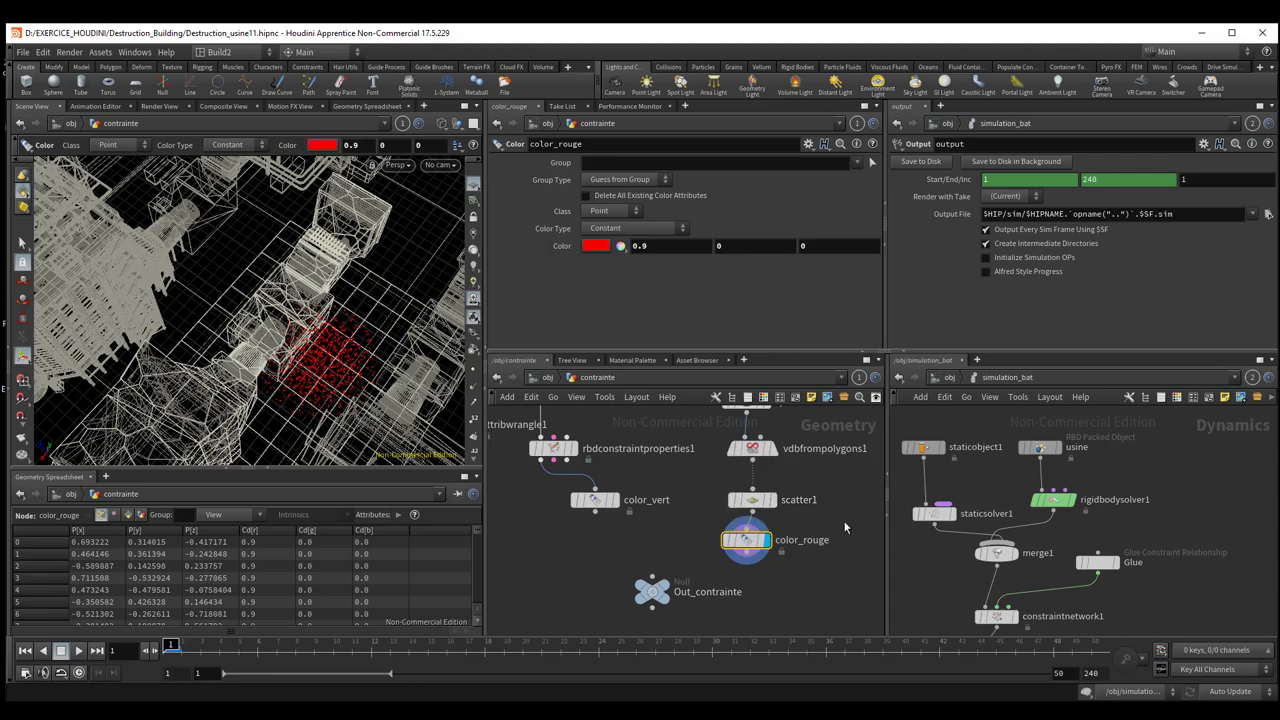
middle_drag(851, 521, 851, 495)
drag(755, 476, 755, 466)
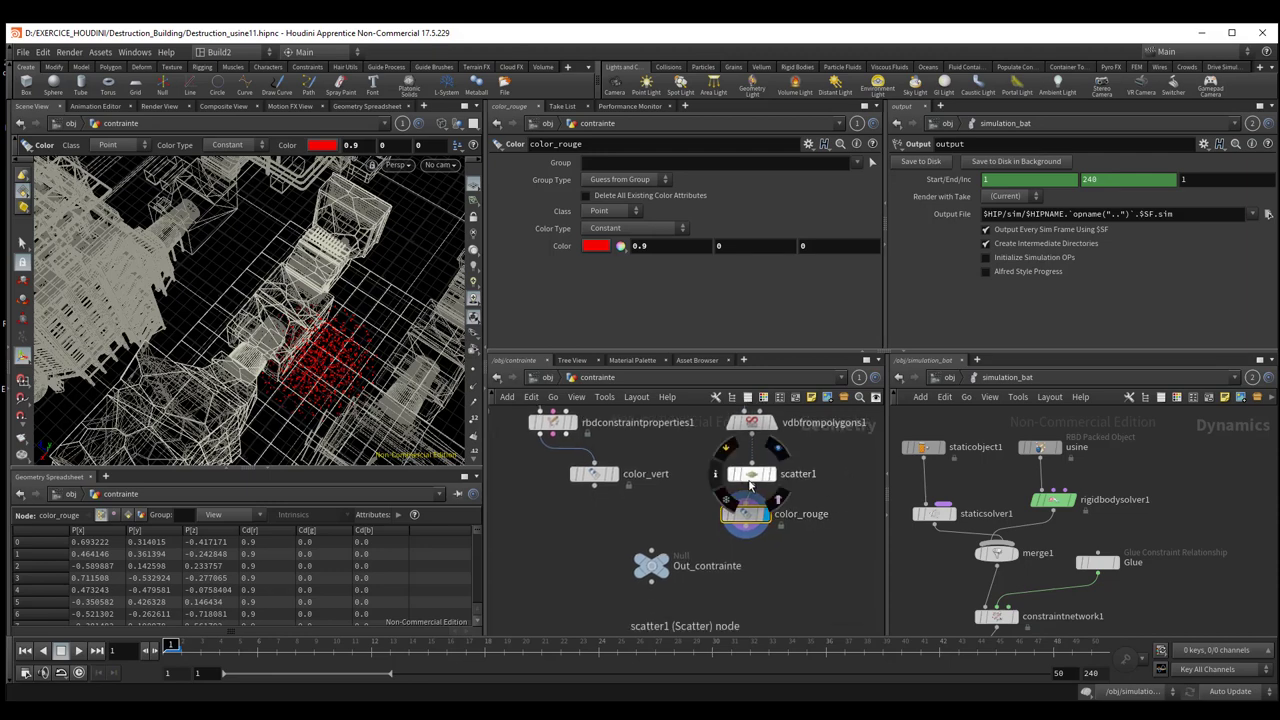
mouse_move(746, 516)
mouse_down()
mouse_move(752, 505)
mouse_move(757, 560)
mouse_up()
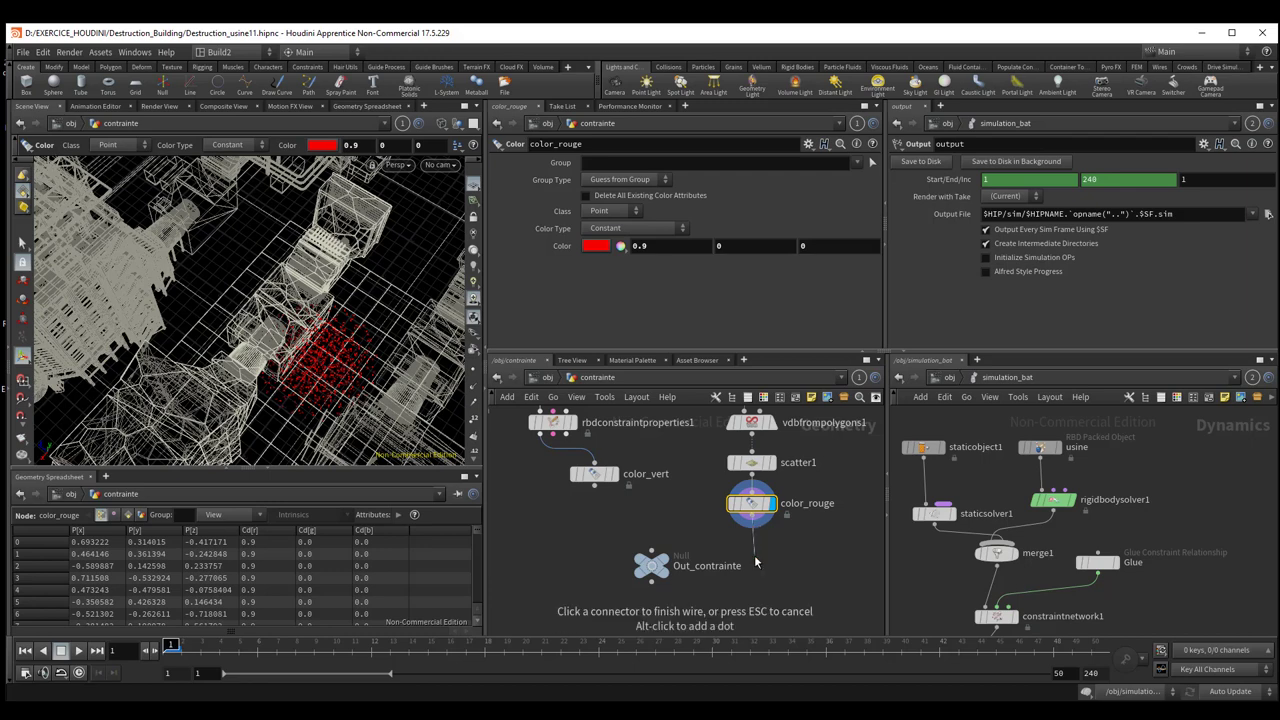
Step: Add a displayed Transform node after color_rouge
key(Tab)
text(transform)
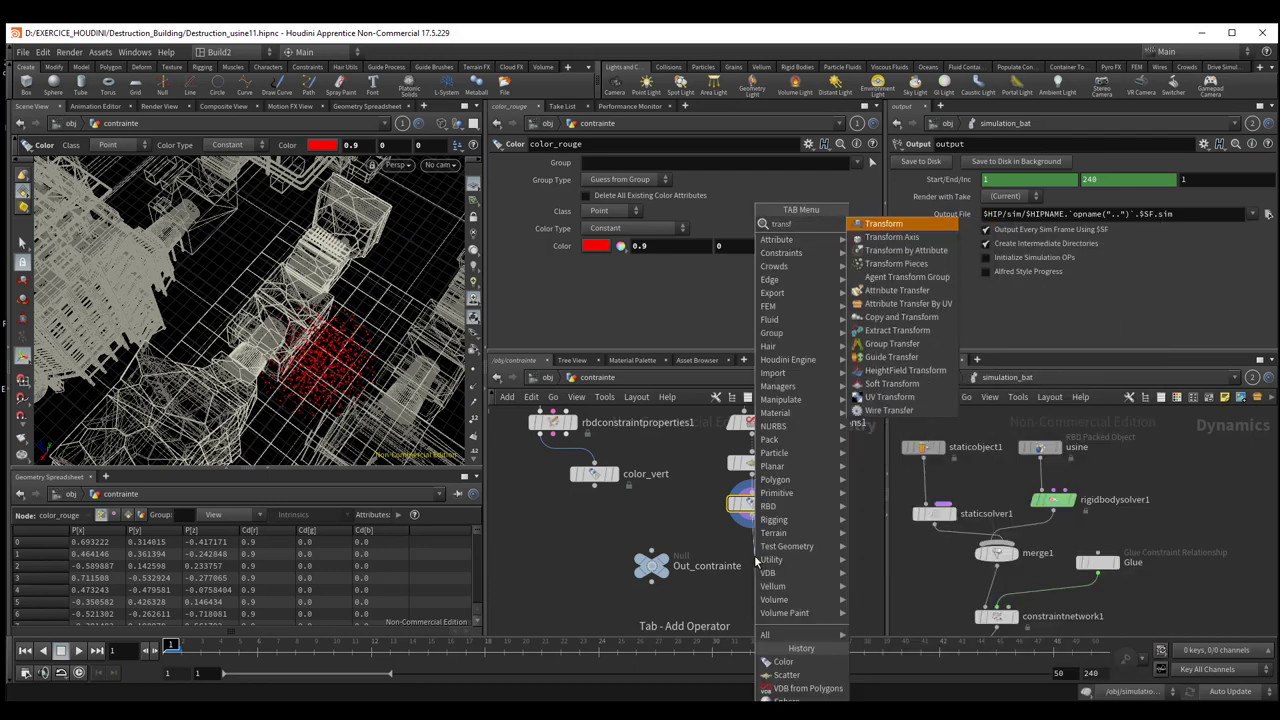
key(Return)
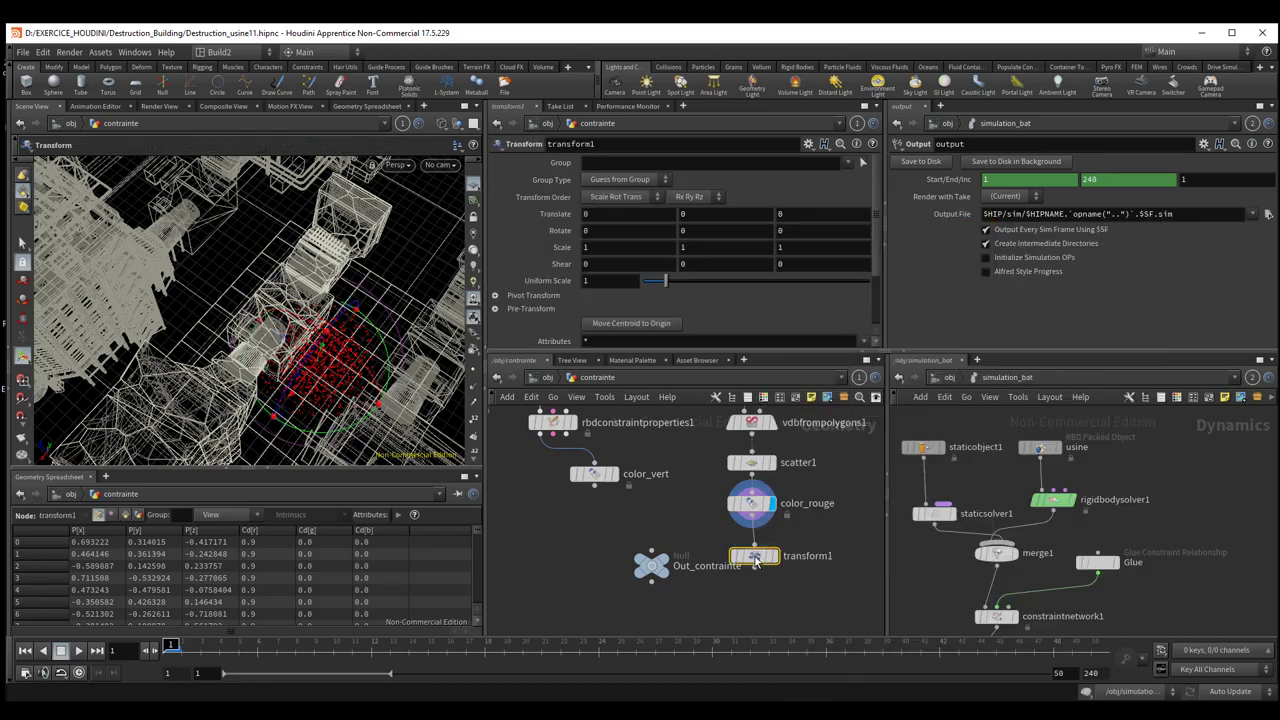
click(773, 556)
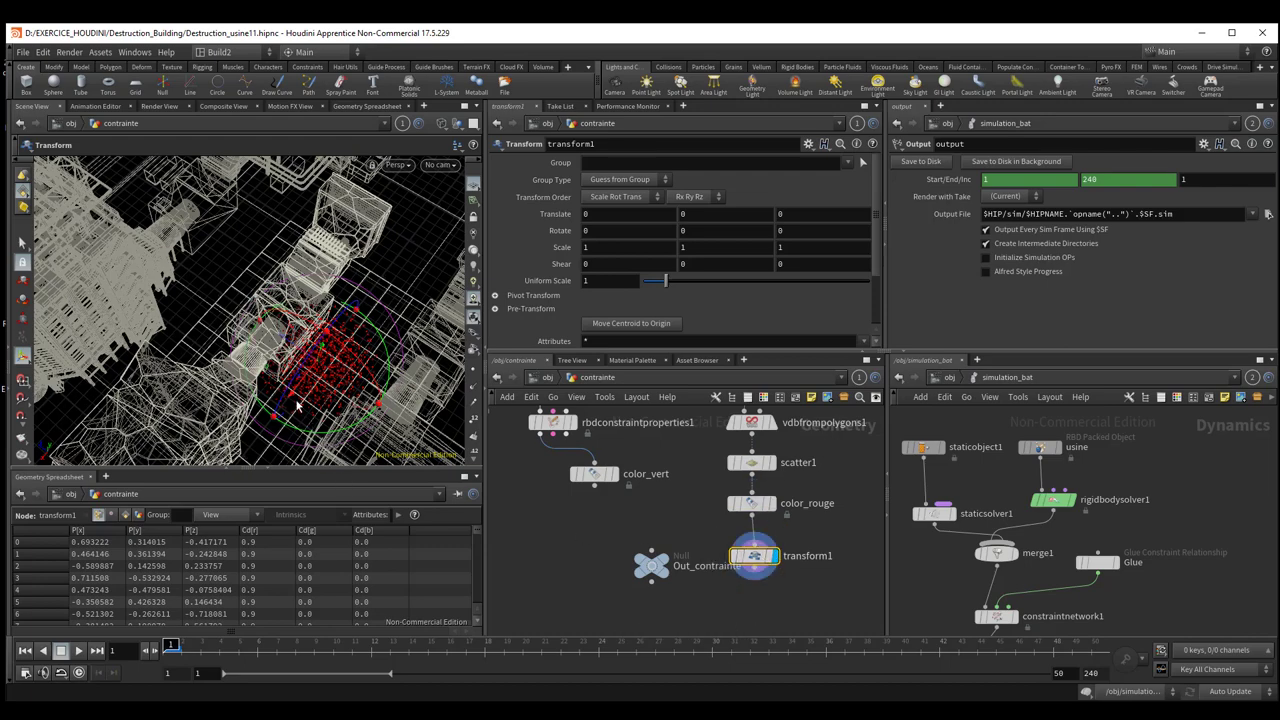
Step: Slide the red points sideways along X with the transform handle
drag(296, 395, 250, 440)
key(Escape)
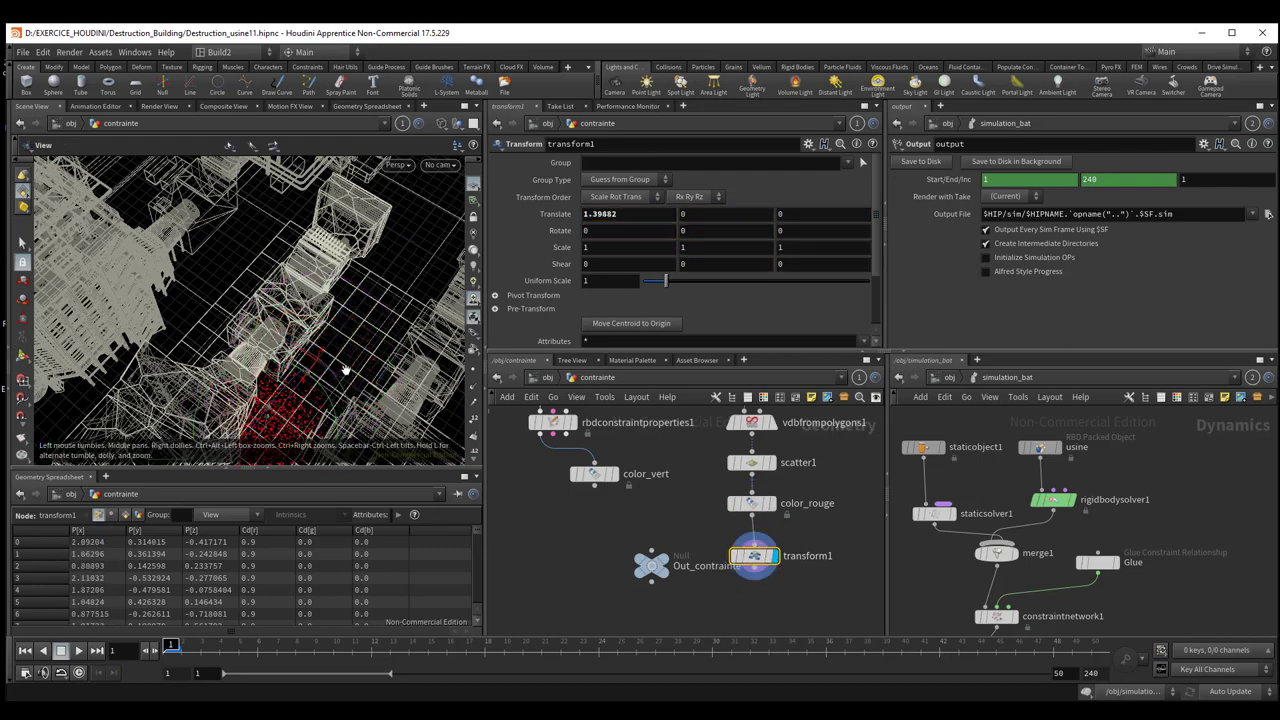
mouse_move(340, 370)
mouse_down()
mouse_move(399, 287)
mouse_move(318, 358)
mouse_move(200, 330)
mouse_move(205, 200)
mouse_move(317, 383)
mouse_move(296, 373)
mouse_up()
key(t)
key(Escape)
key(t)
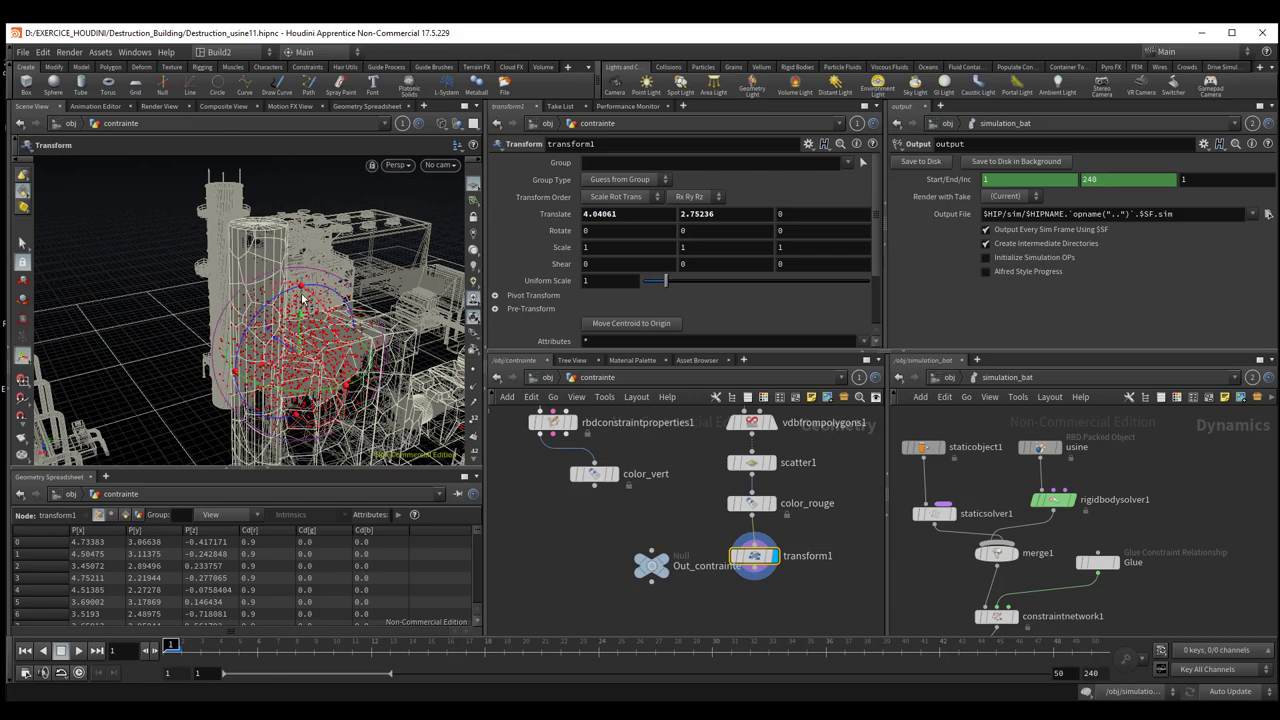
Step: Place the red points atop the chimney at translate 4.21297, 3.93747, 0.623069
mouse_move(301, 316)
mouse_down()
mouse_move(267, 271)
mouse_move(300, 272)
mouse_move(337, 370)
mouse_move(326, 302)
mouse_up()
key(Escape)
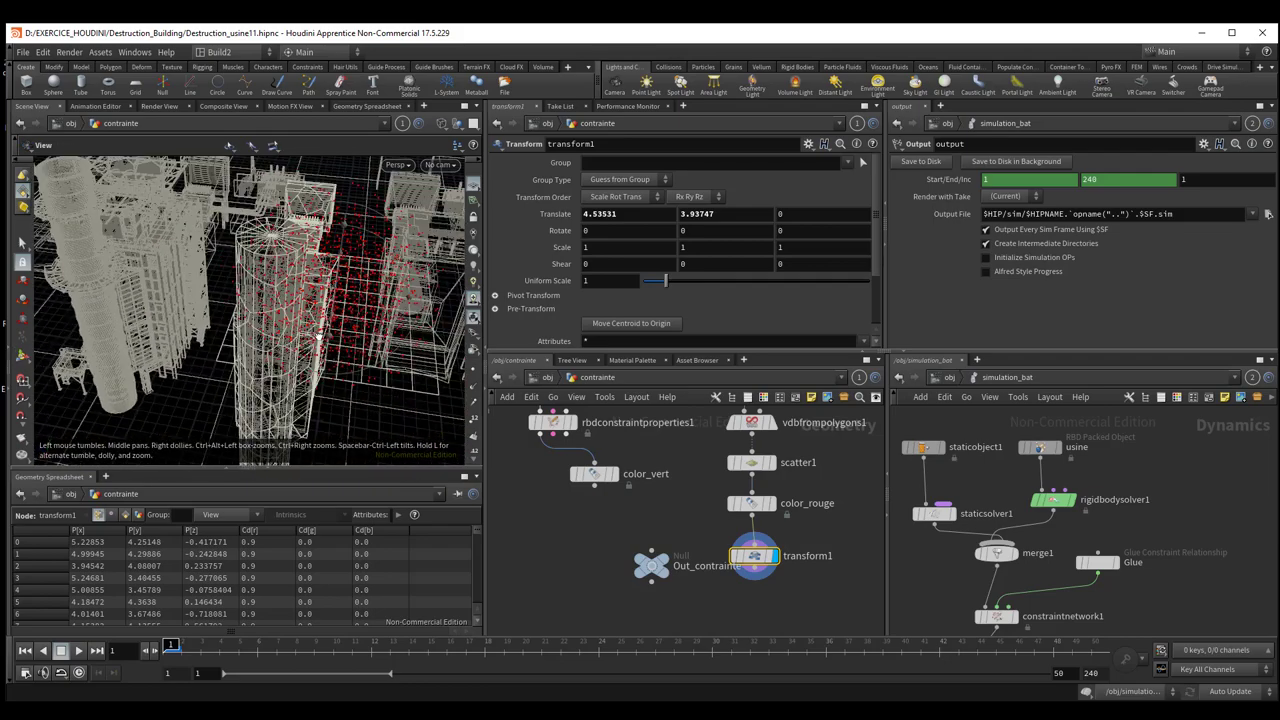
key(t)
mouse_move(292, 285)
mouse_down()
mouse_move(227, 268)
mouse_move(248, 371)
mouse_up()
key(Escape)
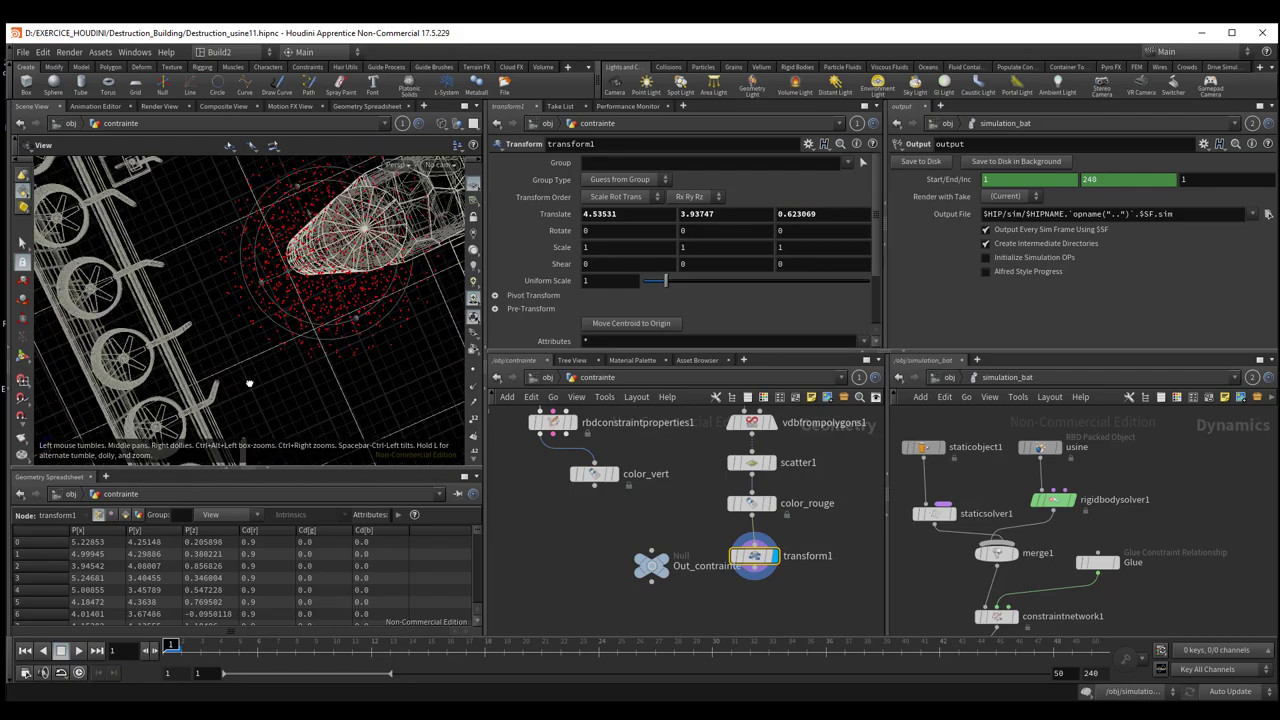
key(t)
mouse_move(292, 282)
mouse_down()
mouse_move(366, 343)
mouse_move(219, 260)
mouse_move(313, 327)
mouse_move(314, 426)
mouse_up()
key(Escape)
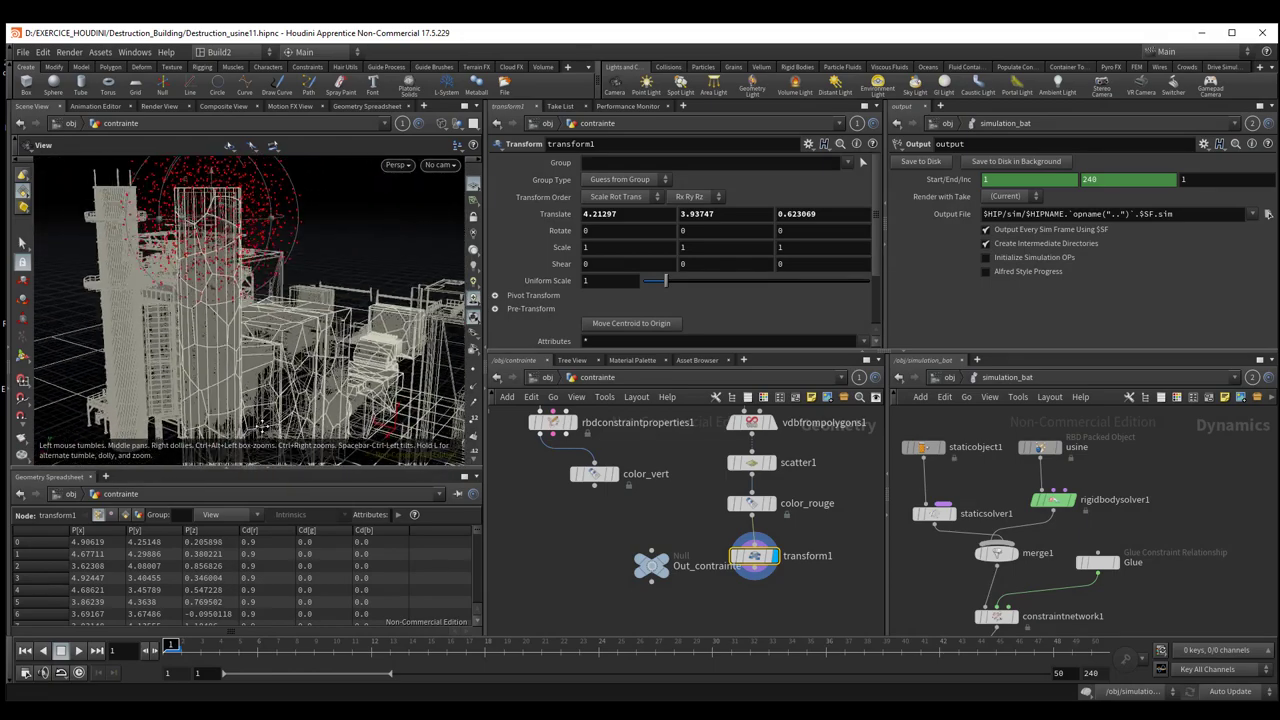
key(t)
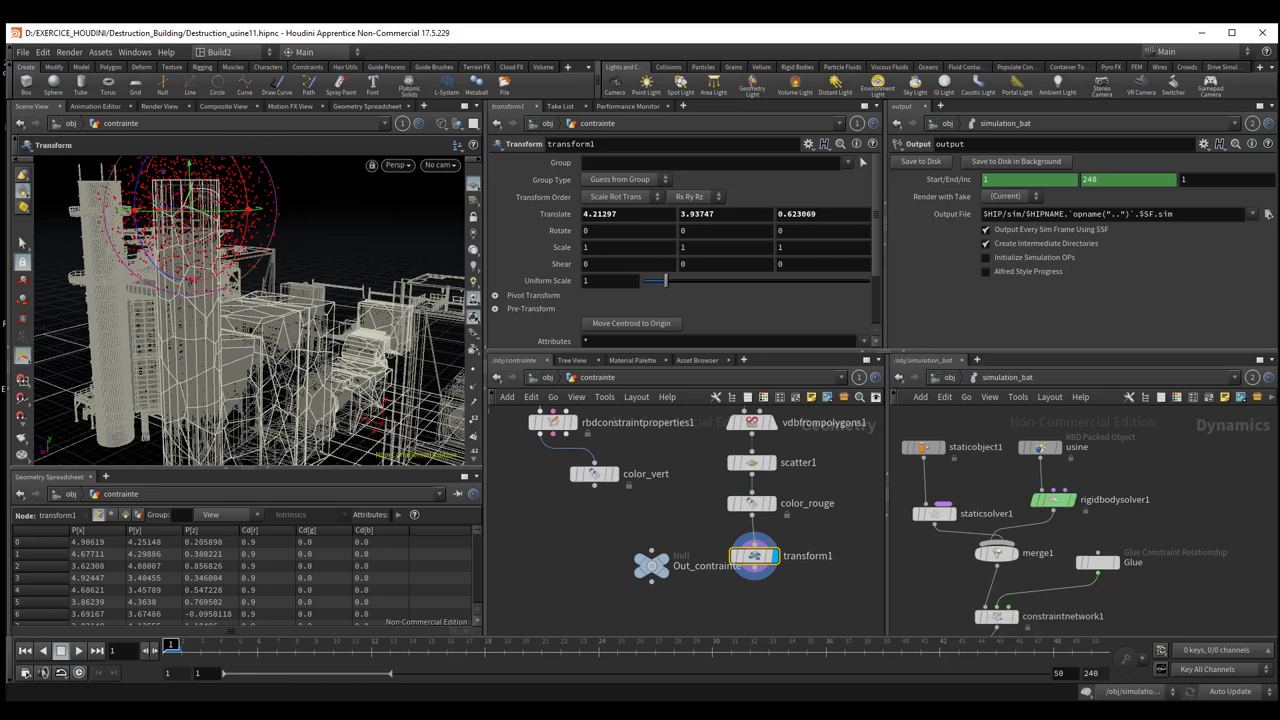
Step: Rearrange Out_contrainte, color_vert and transform1, and display color_vert's green buildings
drag(651, 566, 666, 595)
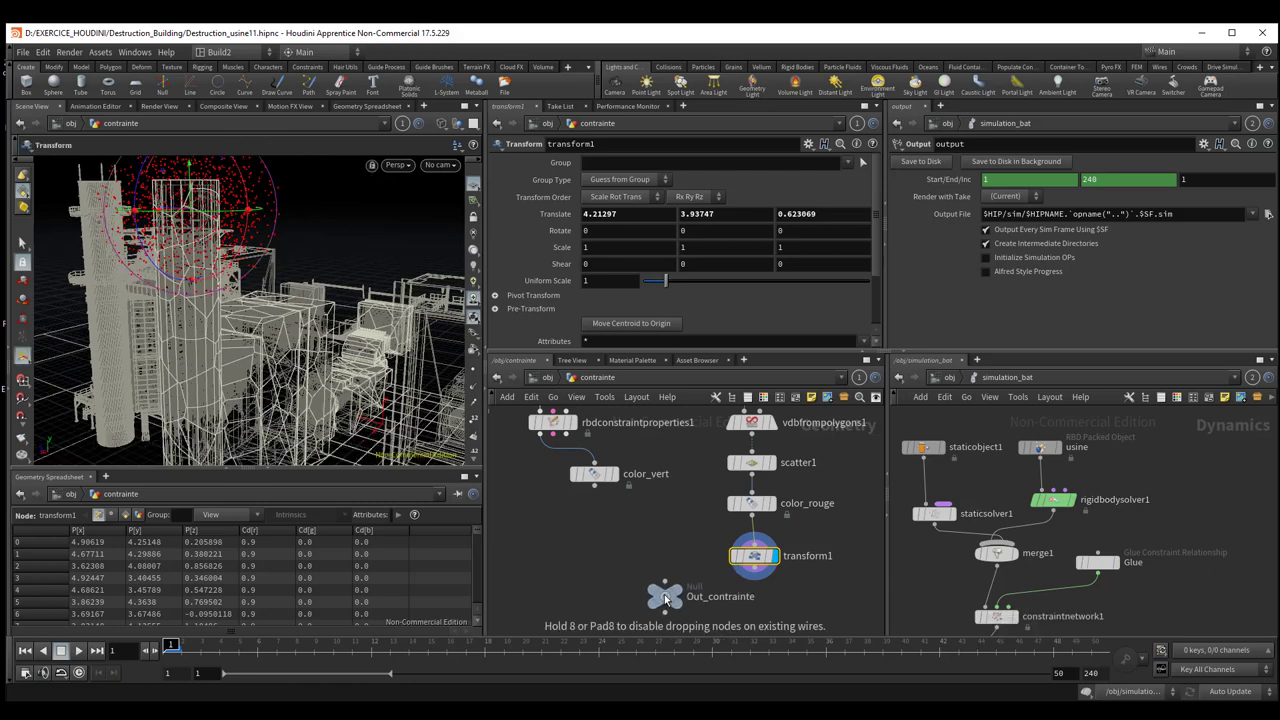
click(771, 557)
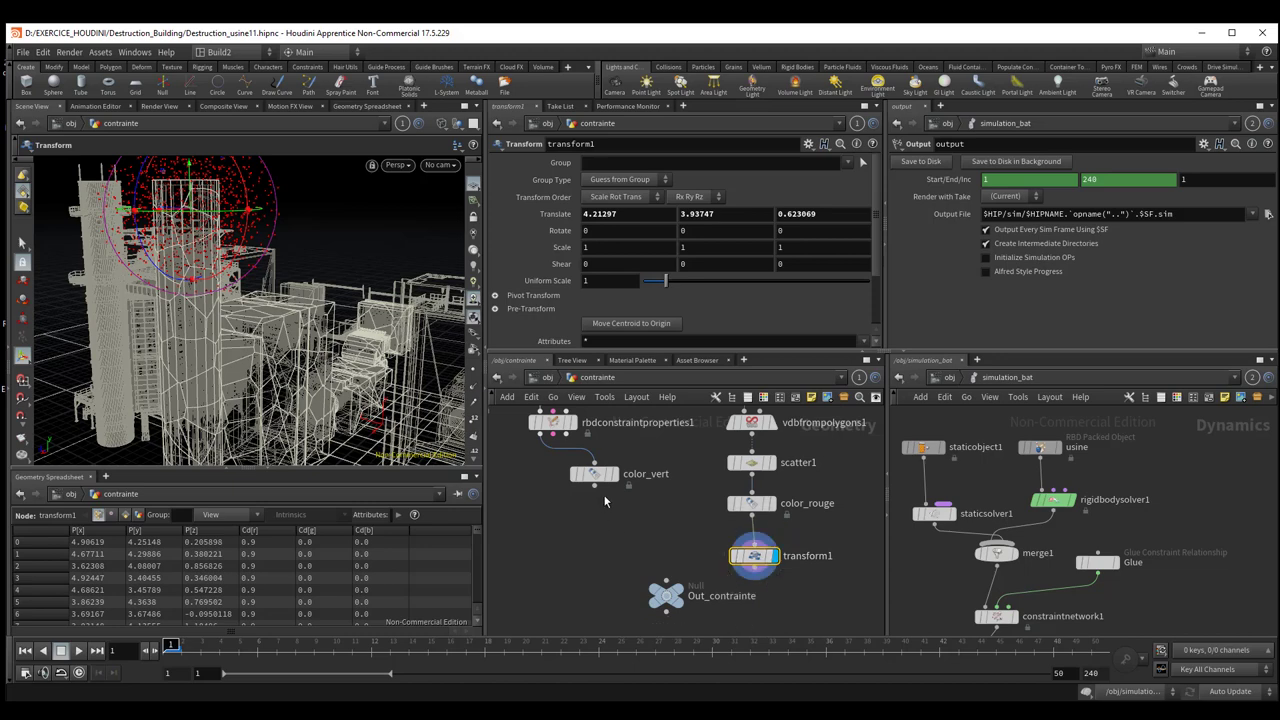
drag(606, 477, 606, 507)
click(611, 503)
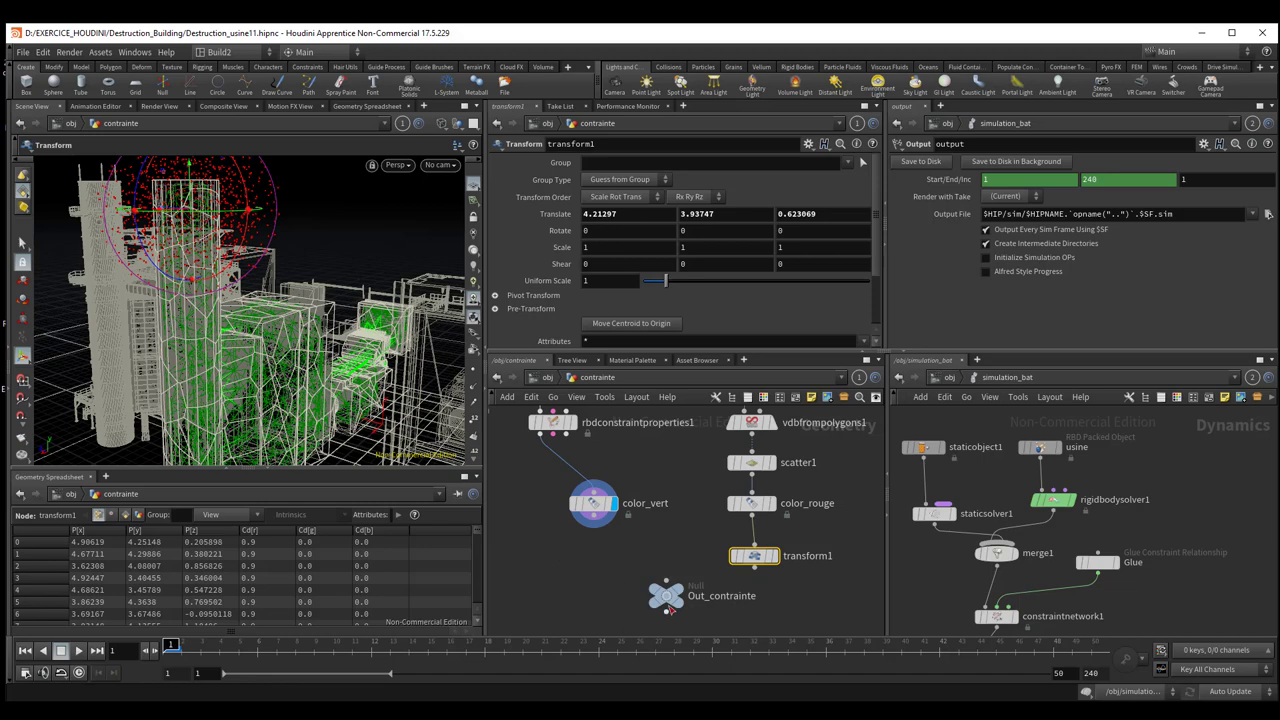
drag(668, 603, 663, 613)
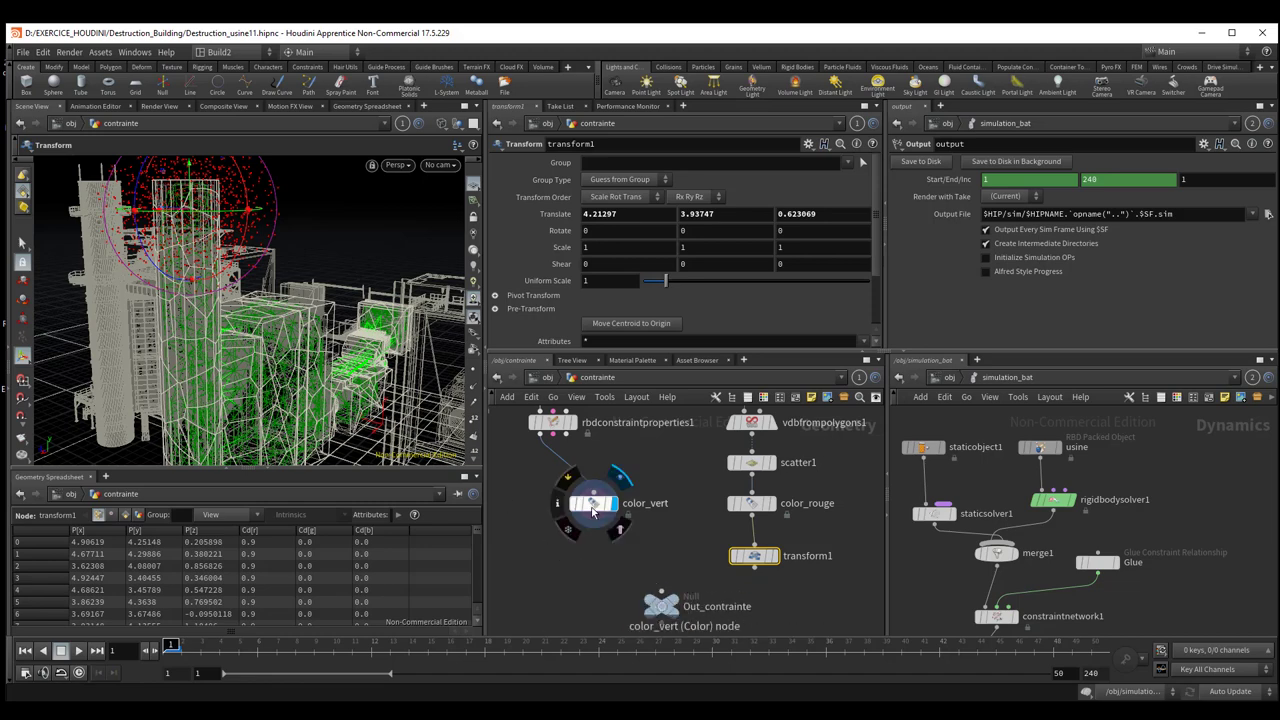
drag(593, 511, 610, 548)
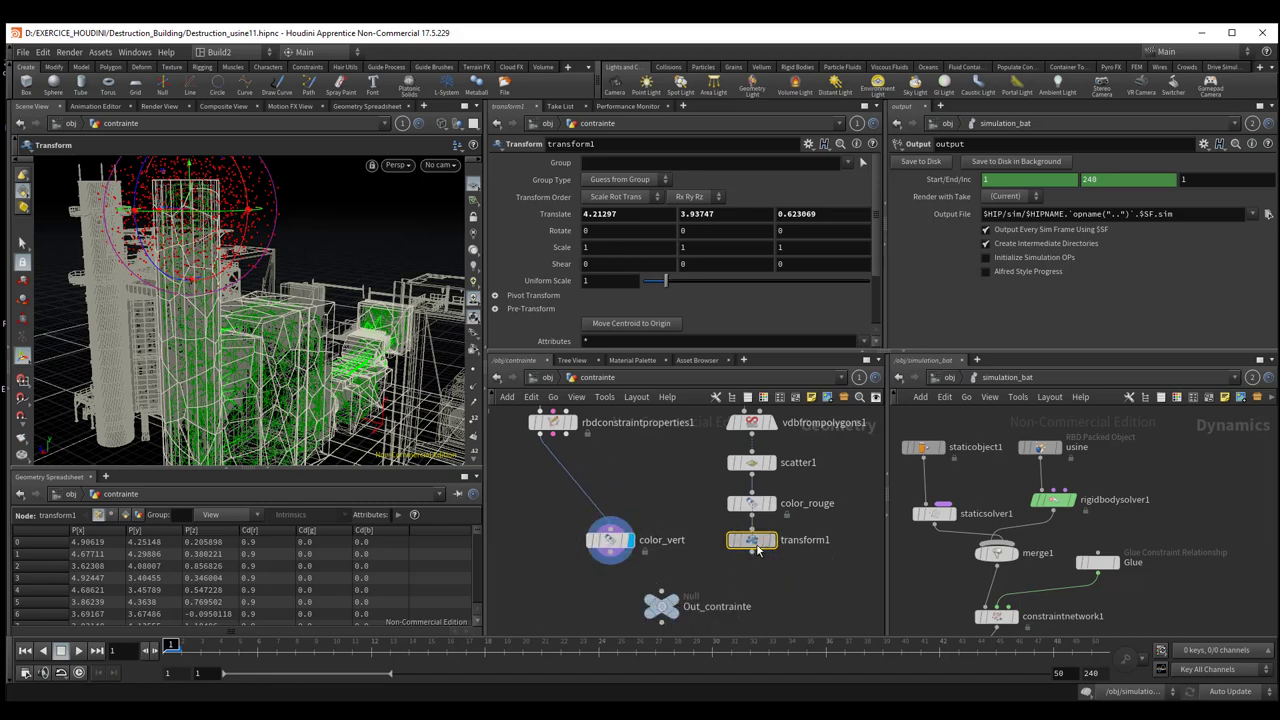
drag(757, 549, 757, 556)
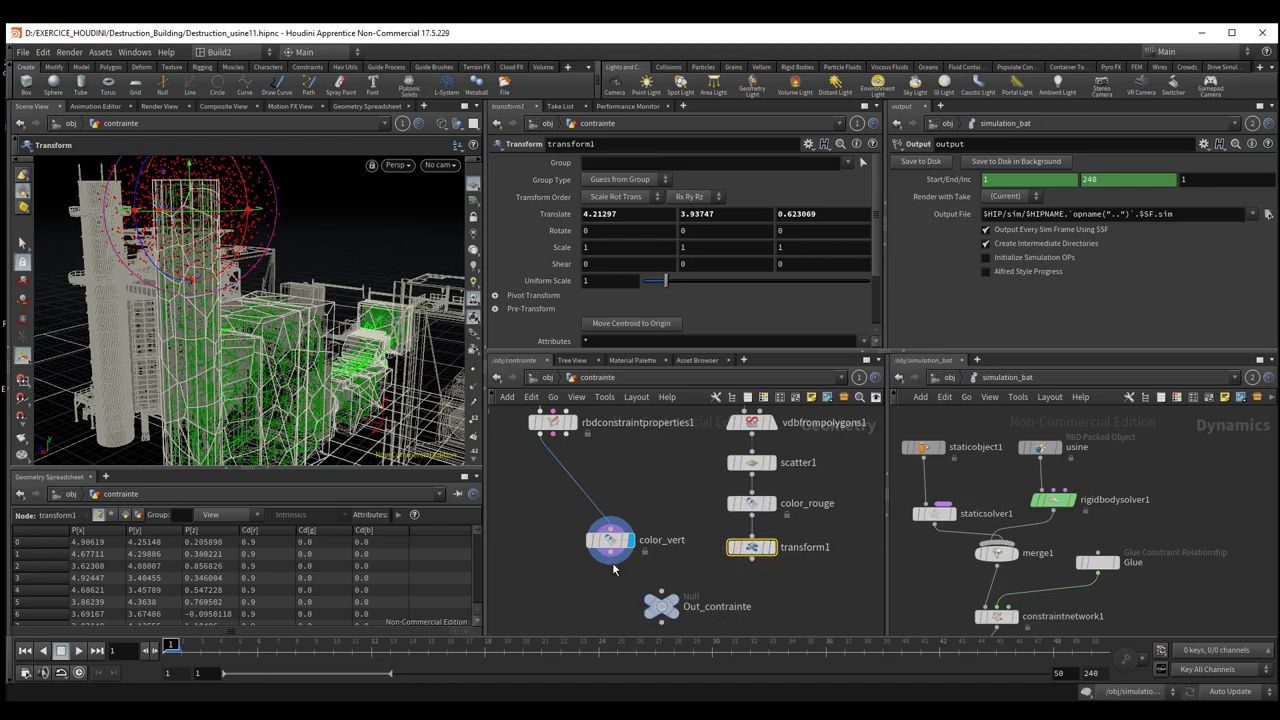
Step: Orbit around the green buildings and finish tidying the node layout
key(Escape)
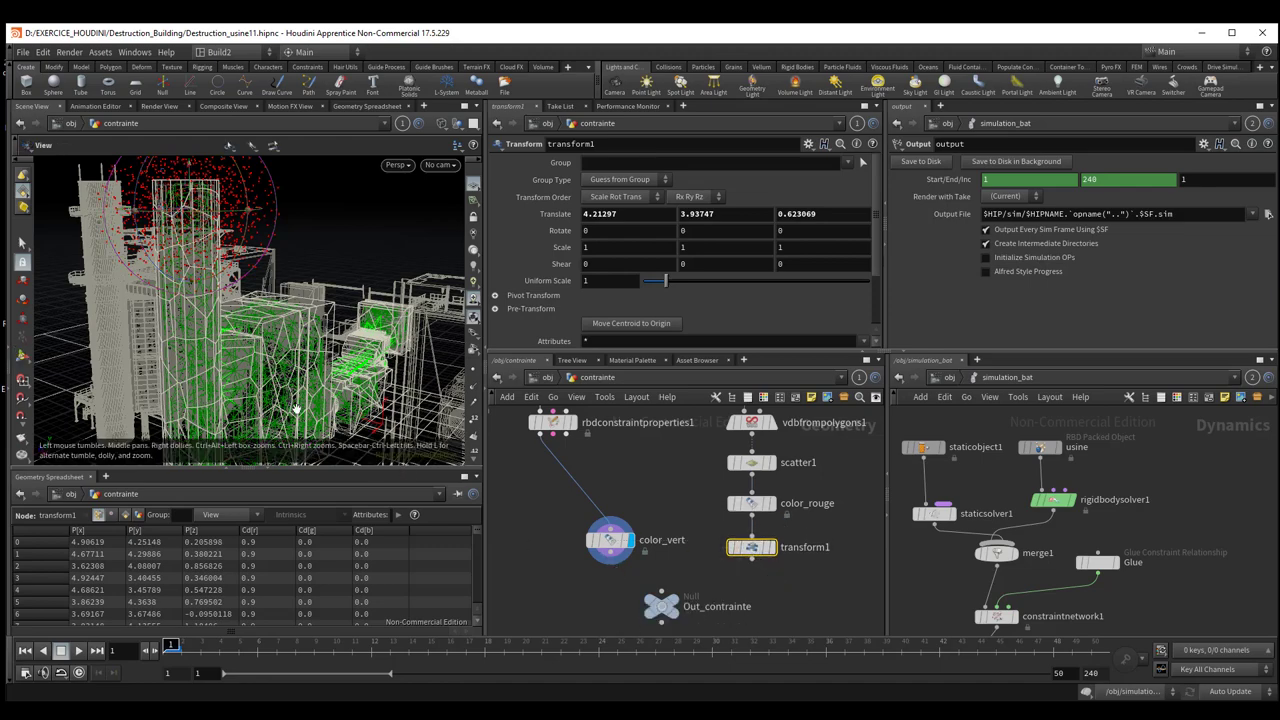
mouse_move(298, 411)
mouse_down()
mouse_move(265, 397)
mouse_move(282, 400)
mouse_up()
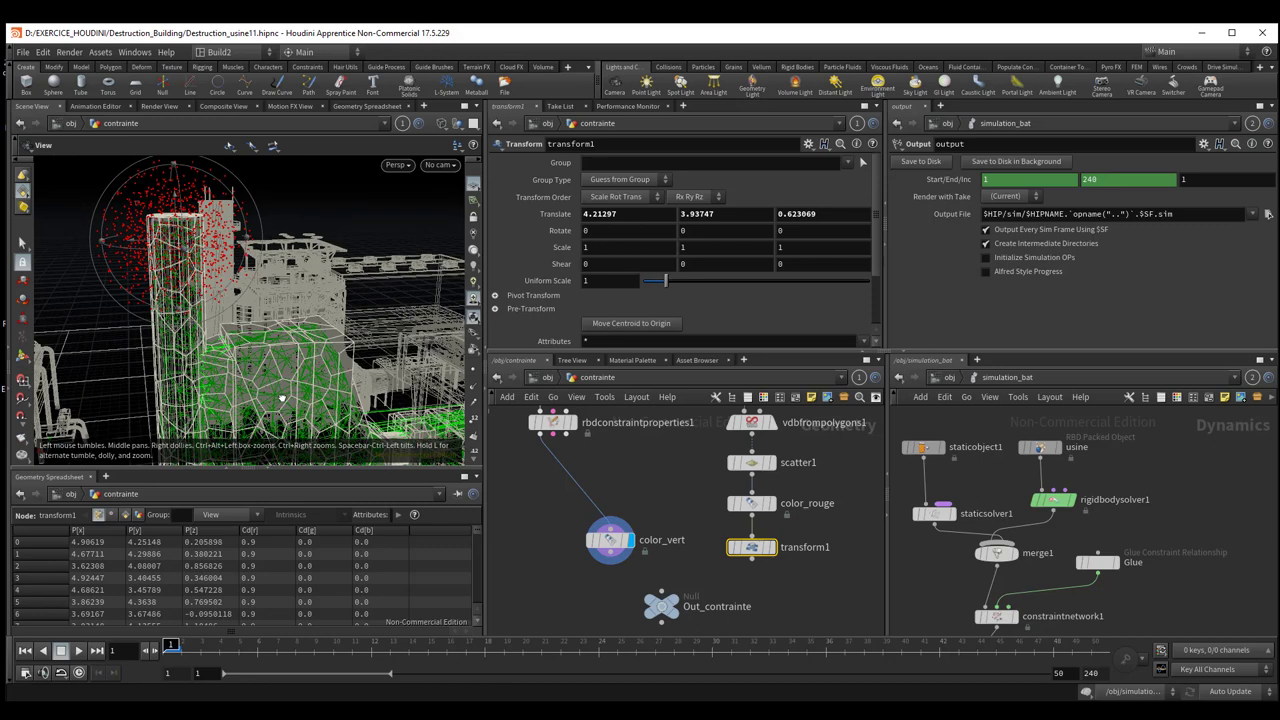
key(Return)
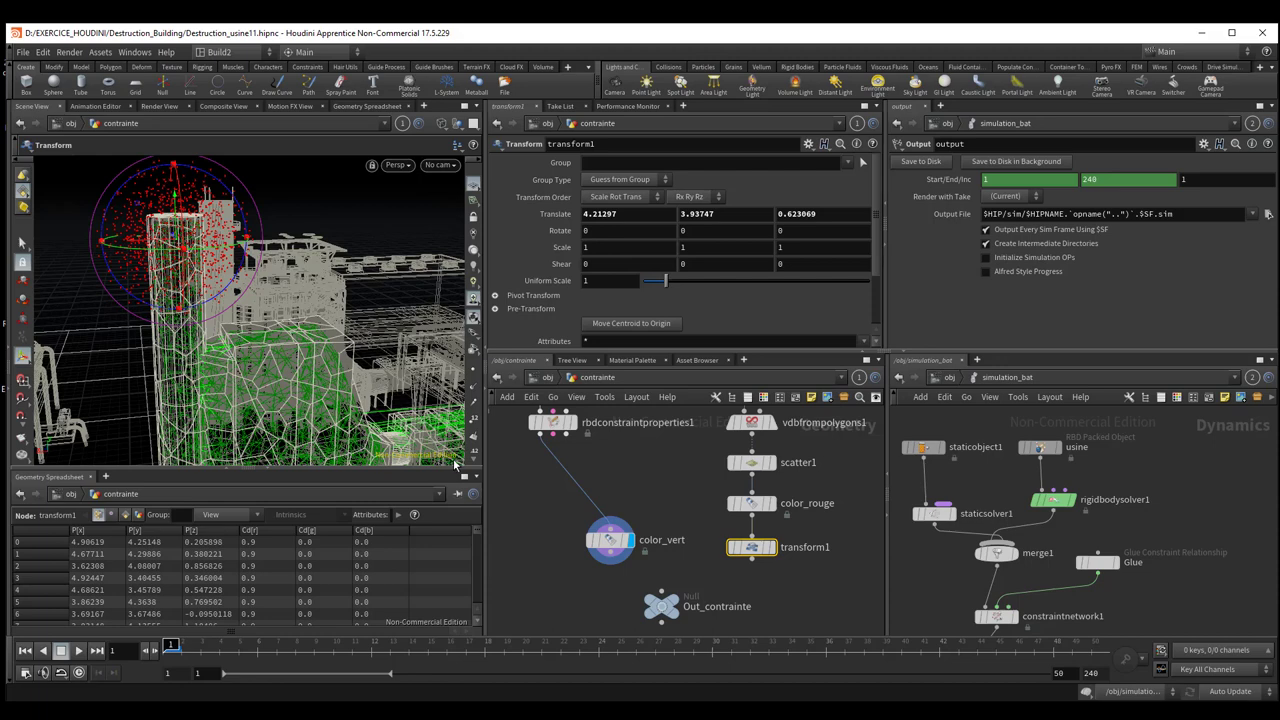
middle_drag(640, 492, 623, 432)
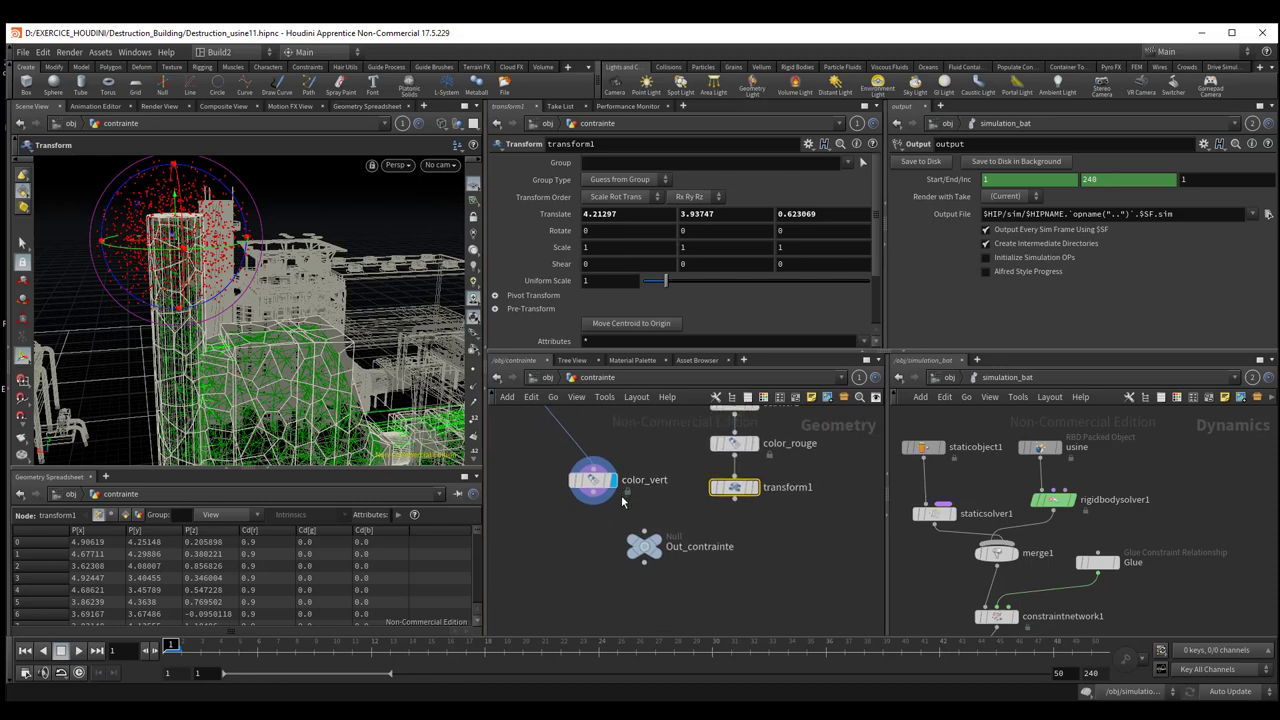
drag(648, 561, 660, 589)
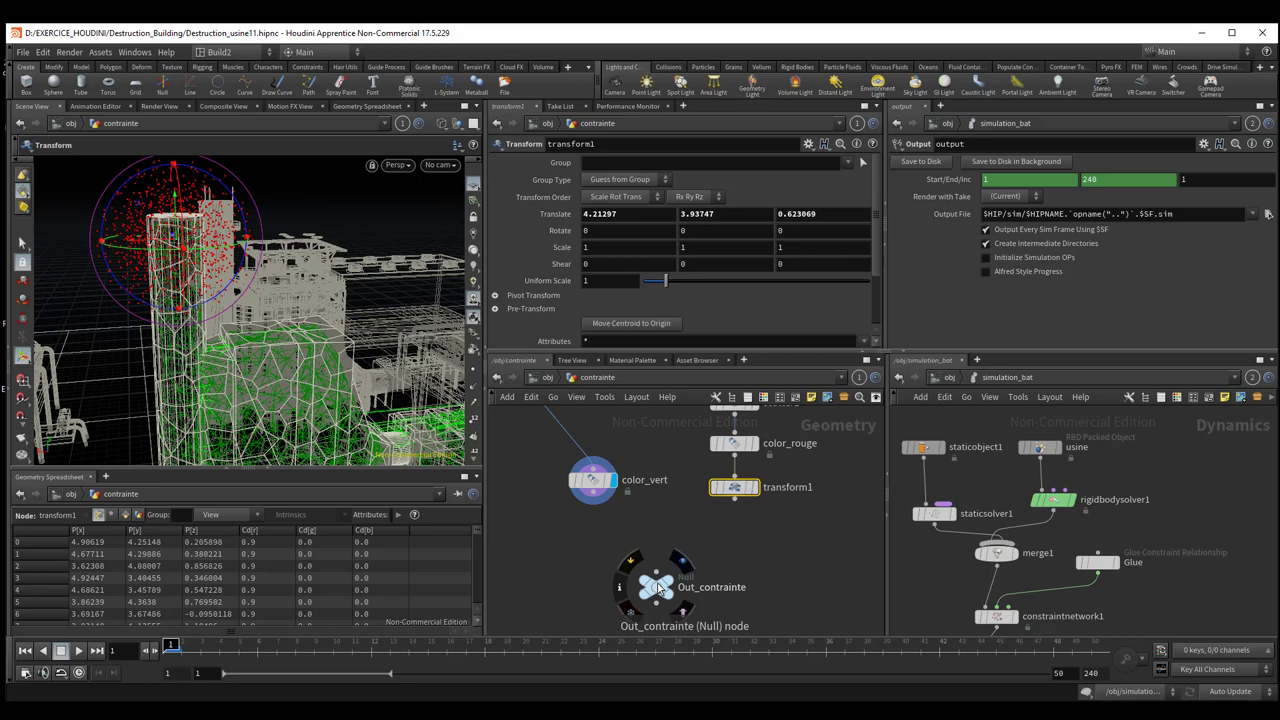
middle_drag(609, 511, 621, 502)
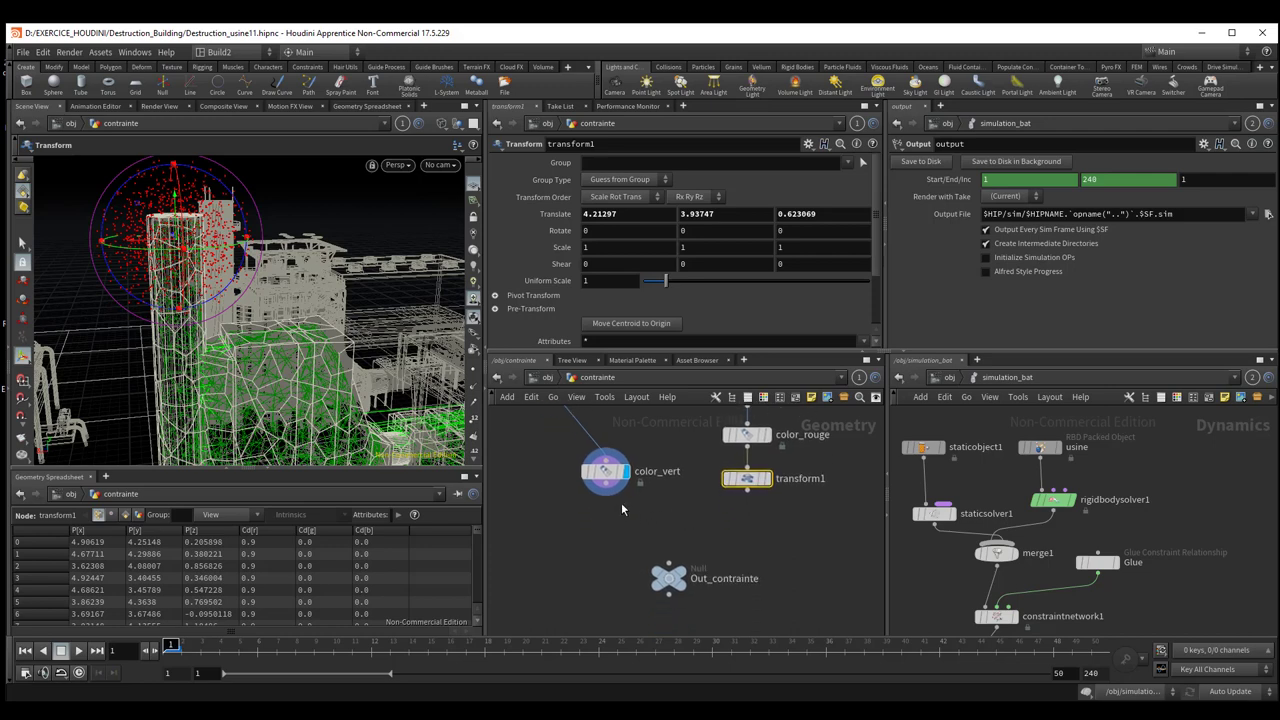
drag(606, 471, 609, 486)
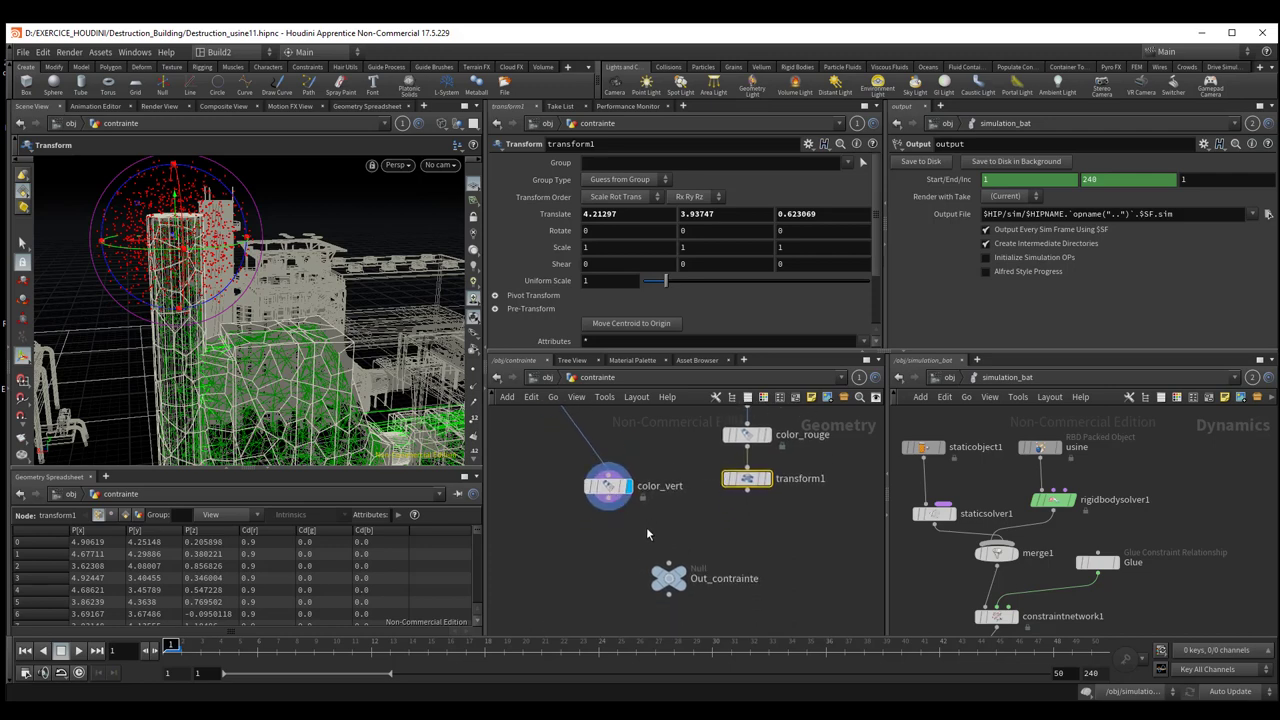
click(704, 544)
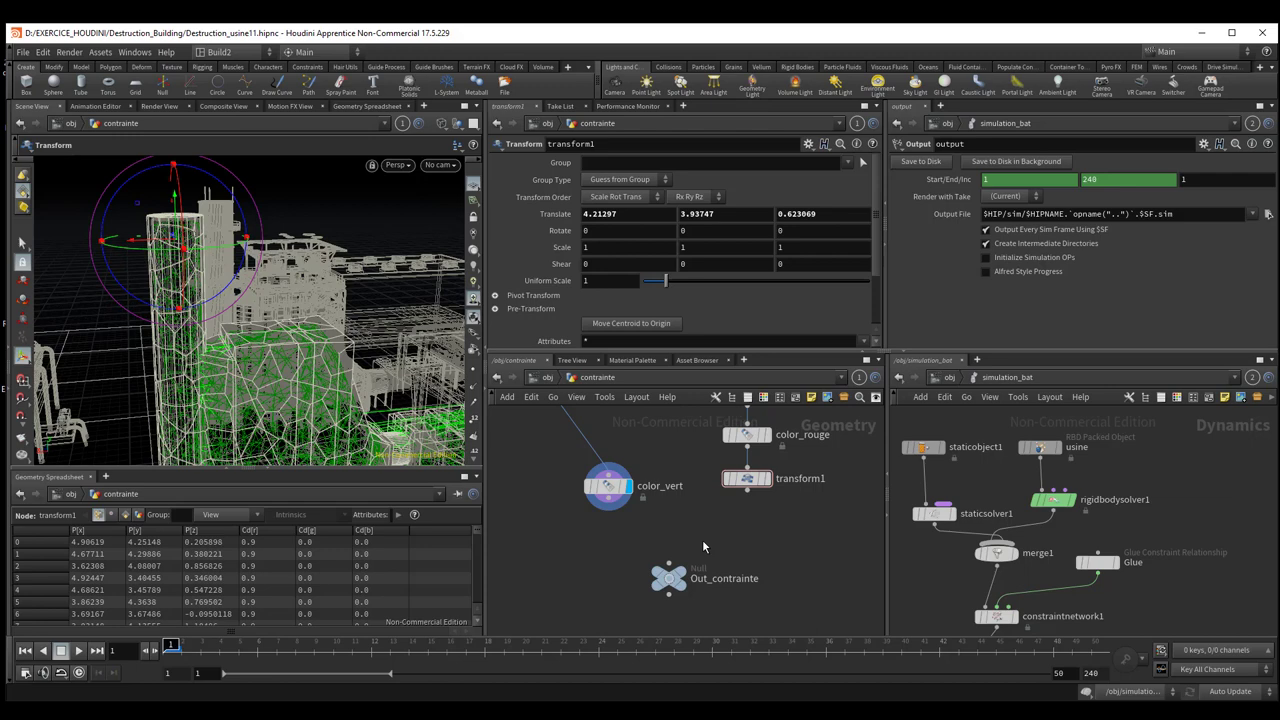
Step: Add a displayed Attribute Transfer node combining color_vert and transform1
key(Tab)
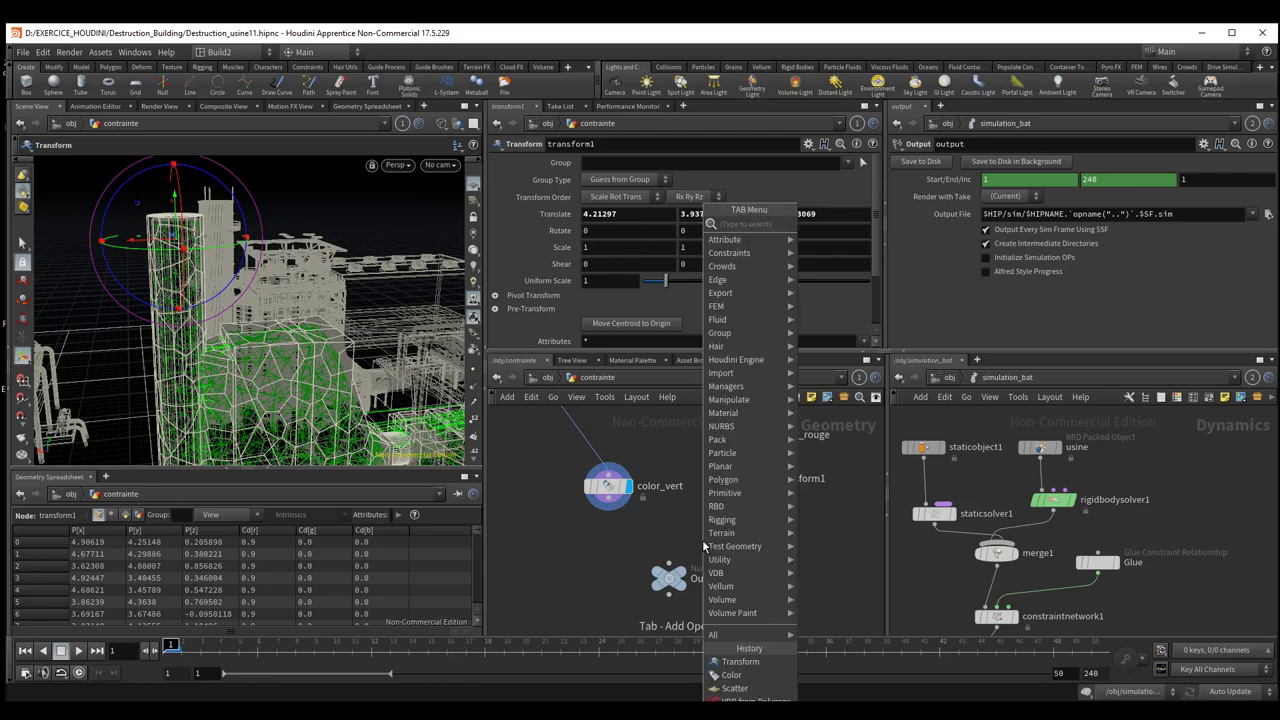
text(attr)
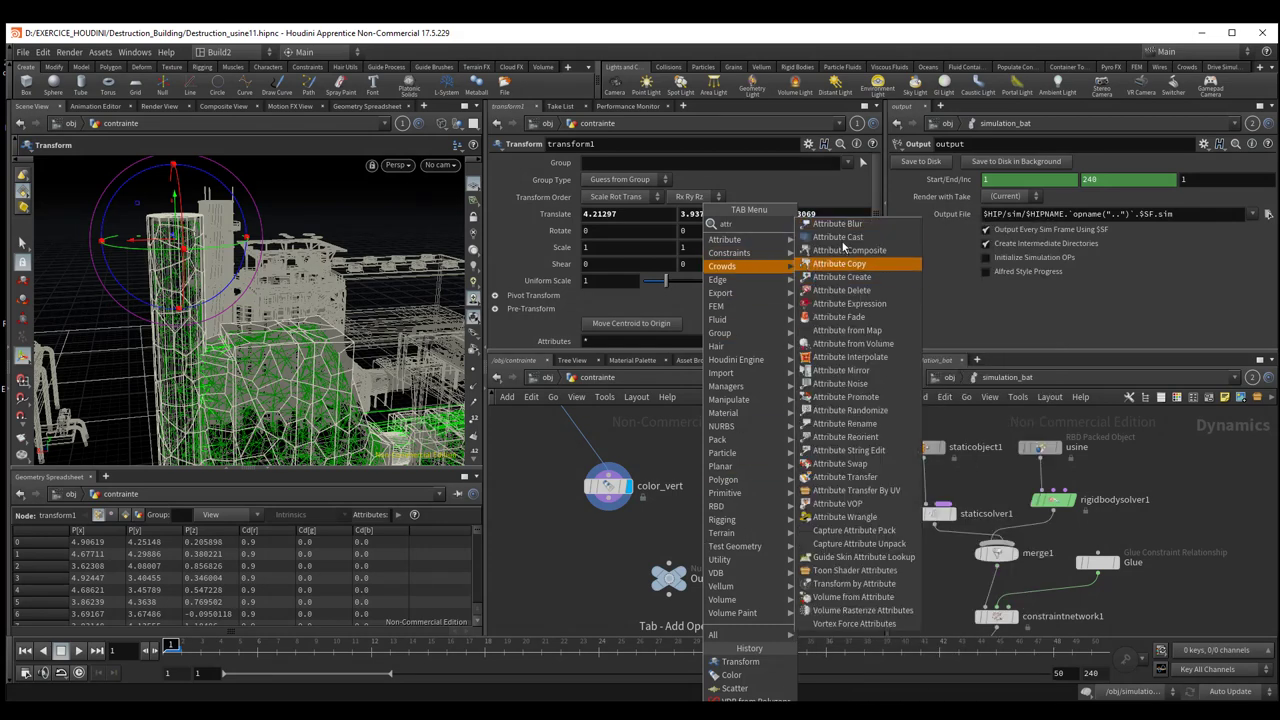
click(862, 478)
click(686, 531)
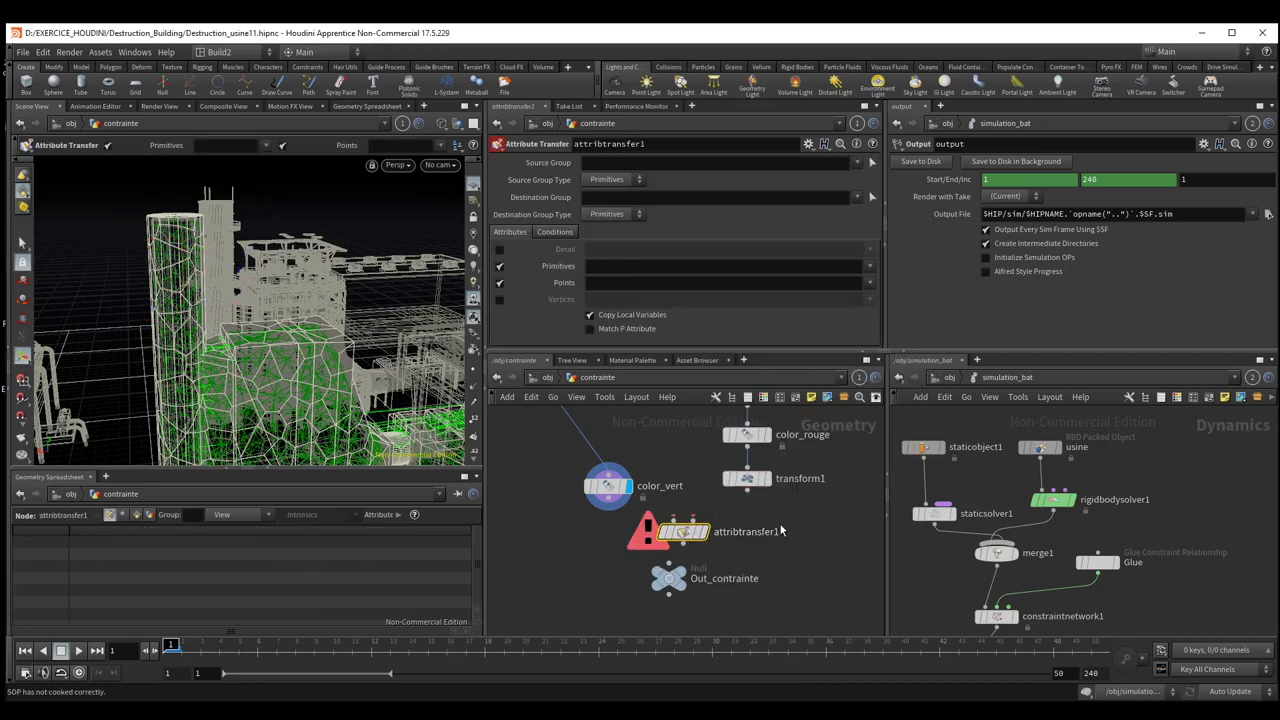
drag(607, 502, 690, 512)
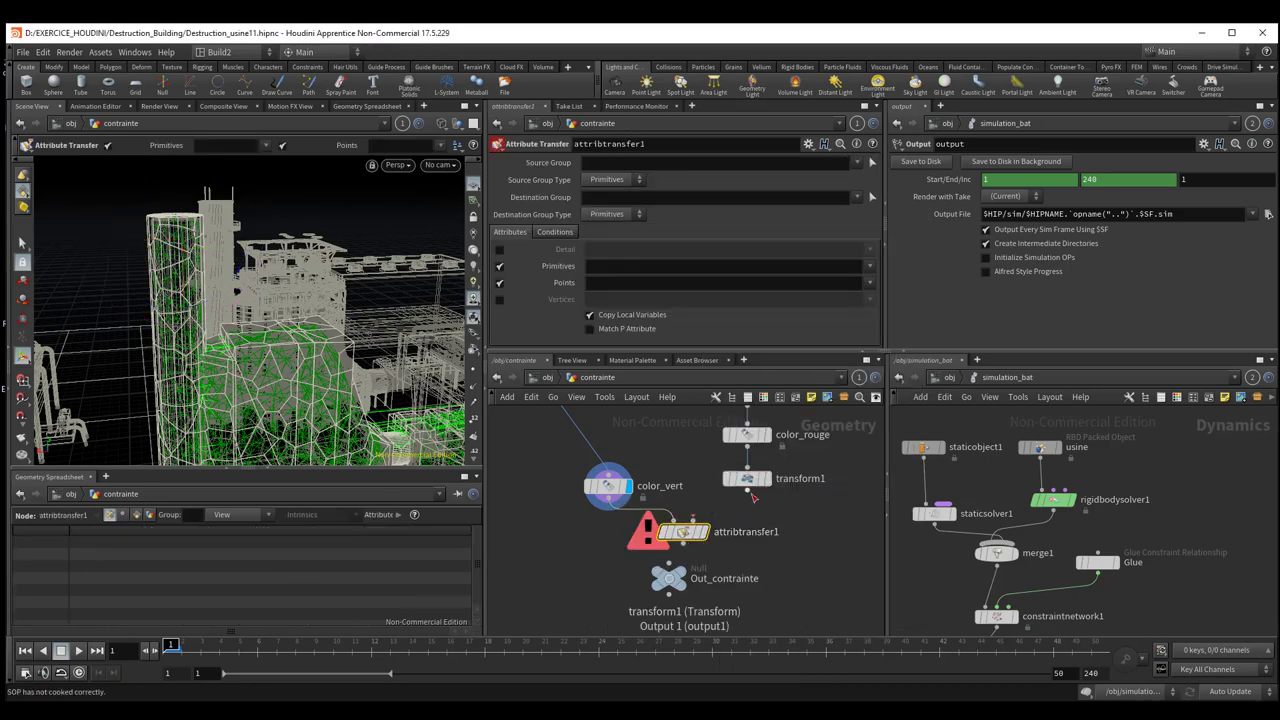
click(690, 517)
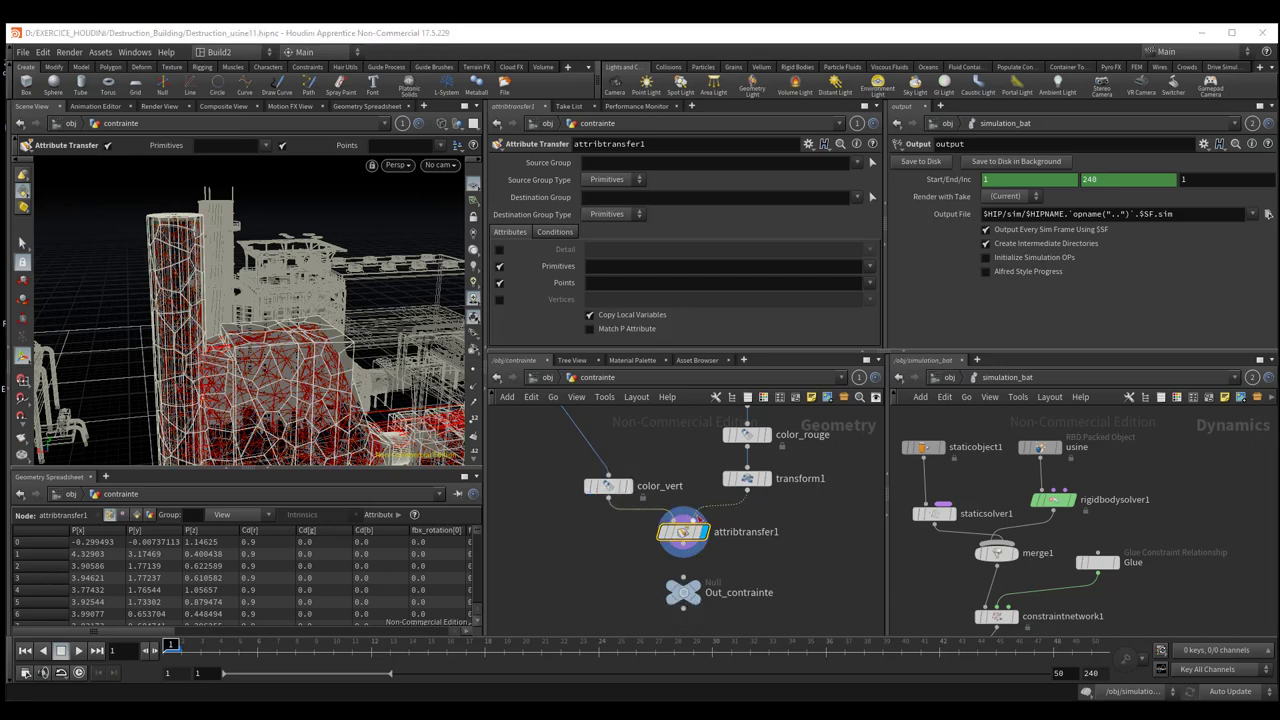
mouse_move(683, 532)
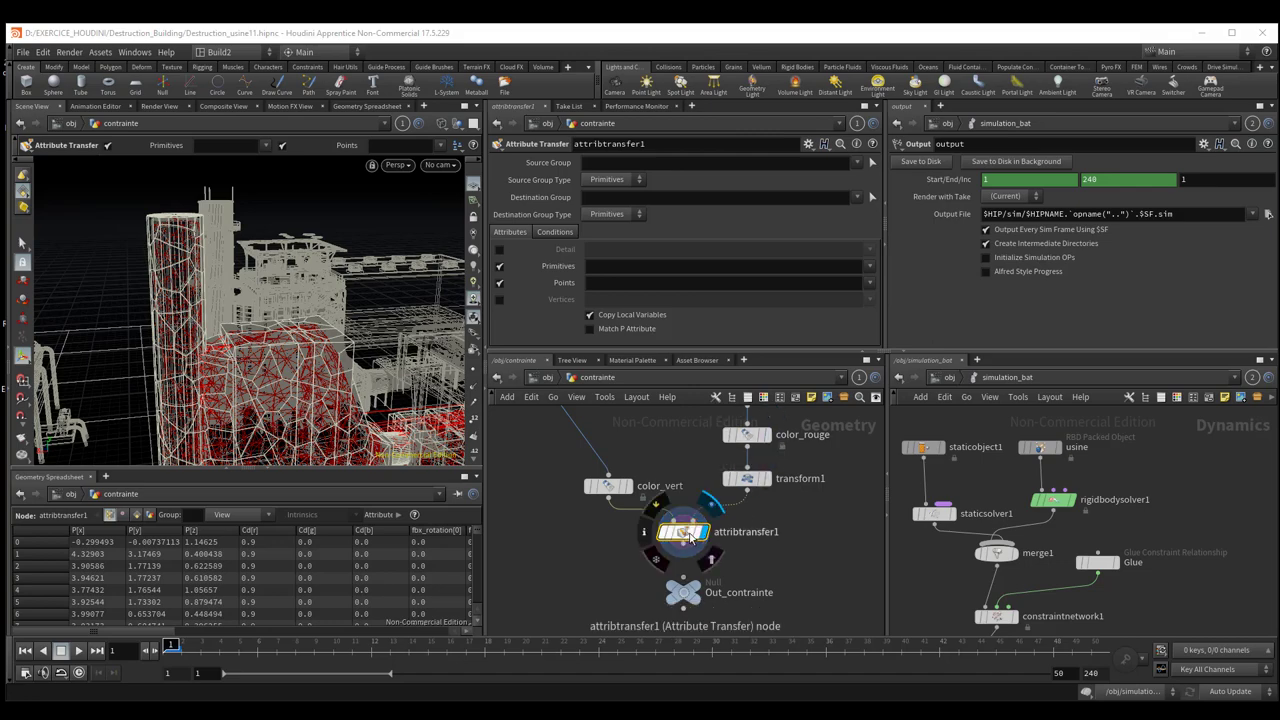
click(712, 558)
Step: Set attribtransfer1's source group type to Points and Distance Threshold to 0.21
drag(288, 400, 250, 380)
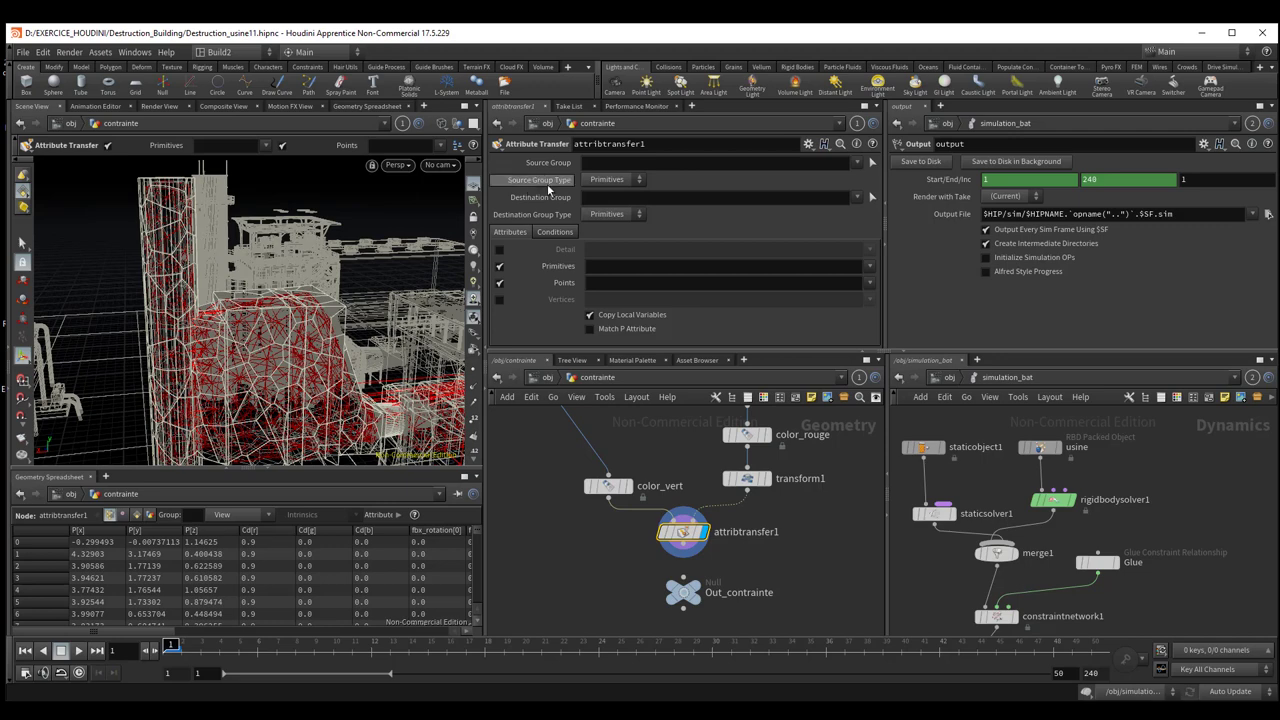
click(633, 181)
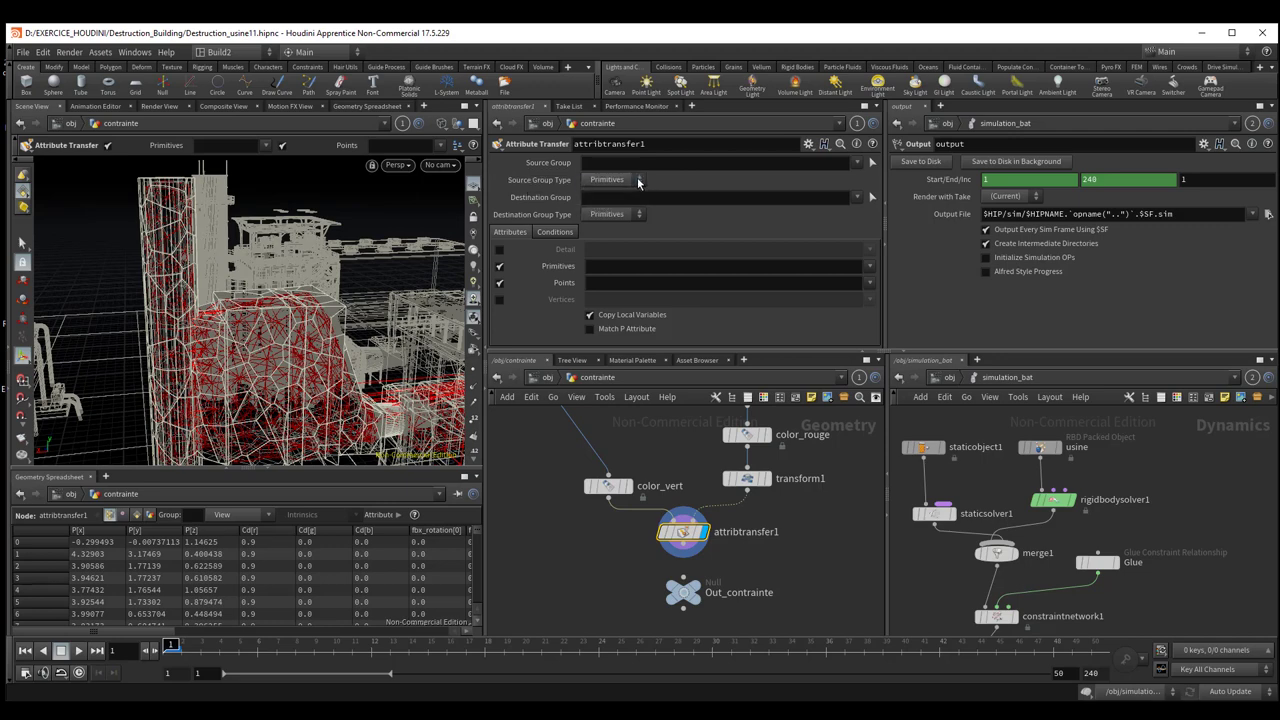
click(598, 206)
click(561, 233)
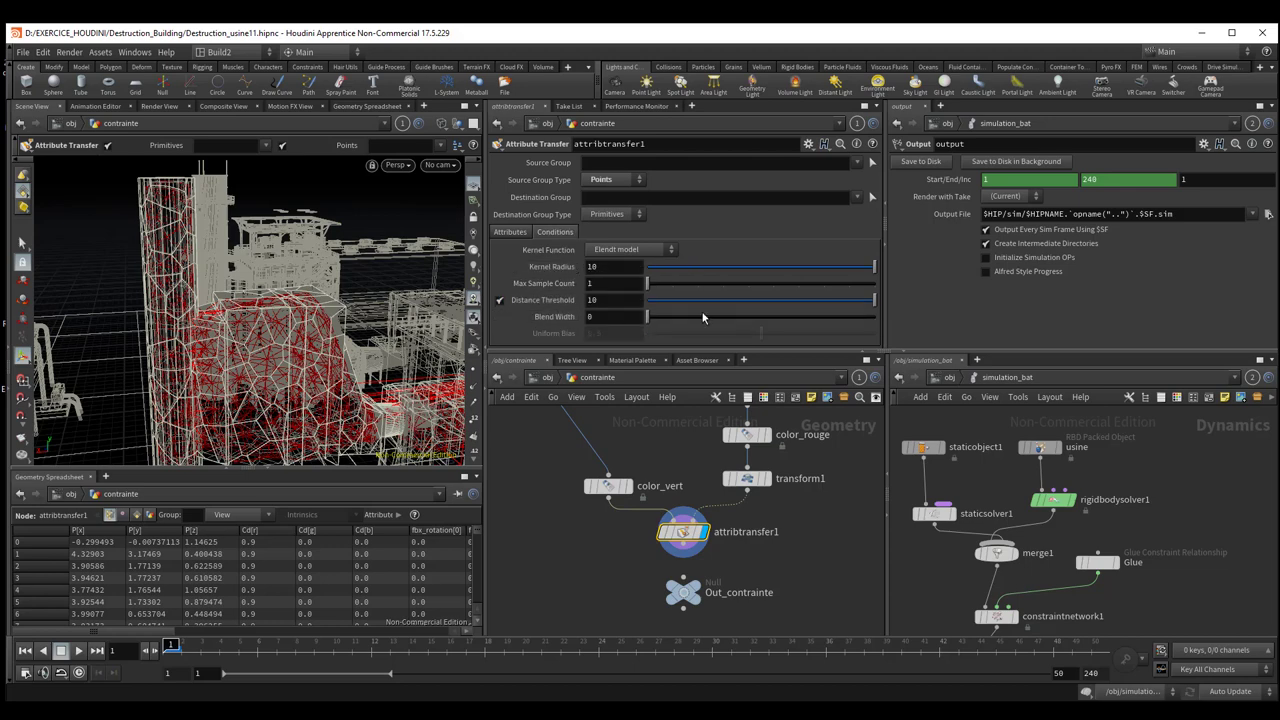
mouse_move(733, 308)
mouse_down()
mouse_move(638, 331)
mouse_move(649, 334)
mouse_up()
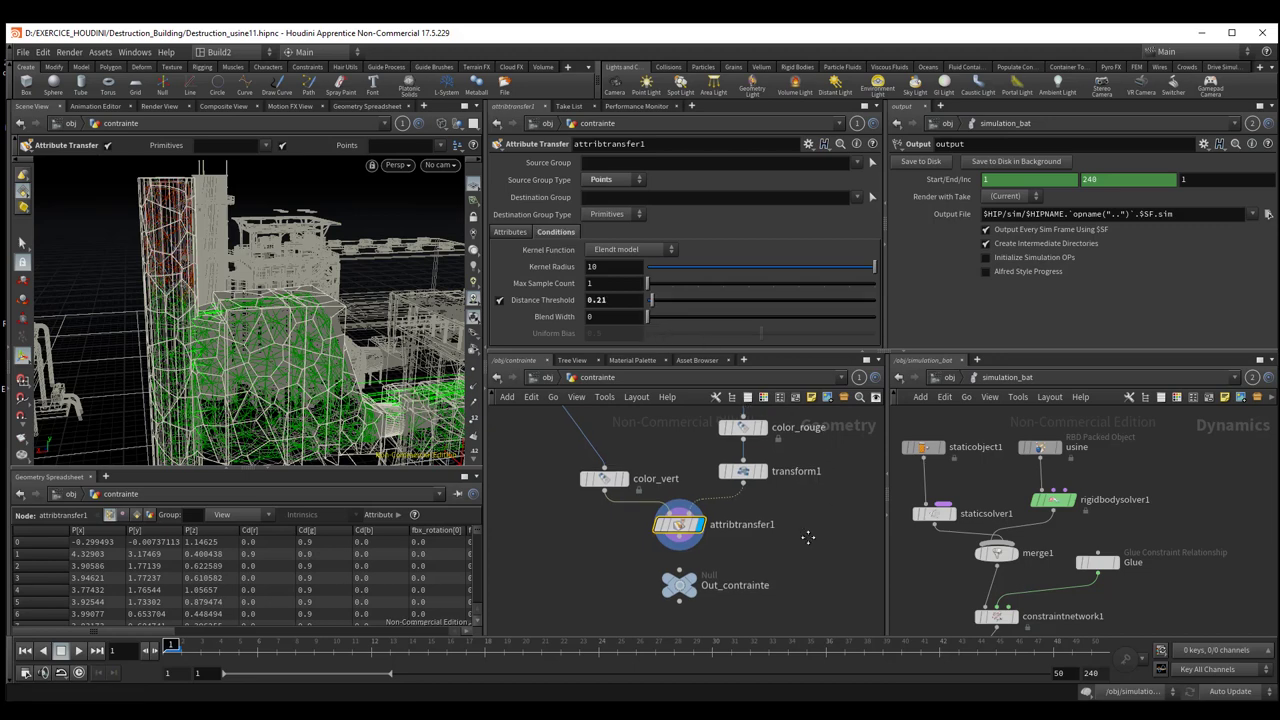
middle_drag(813, 549, 813, 524)
Step: Orbit to a closer, lower view of the tower and show attribtransfer1's settings
click(743, 471)
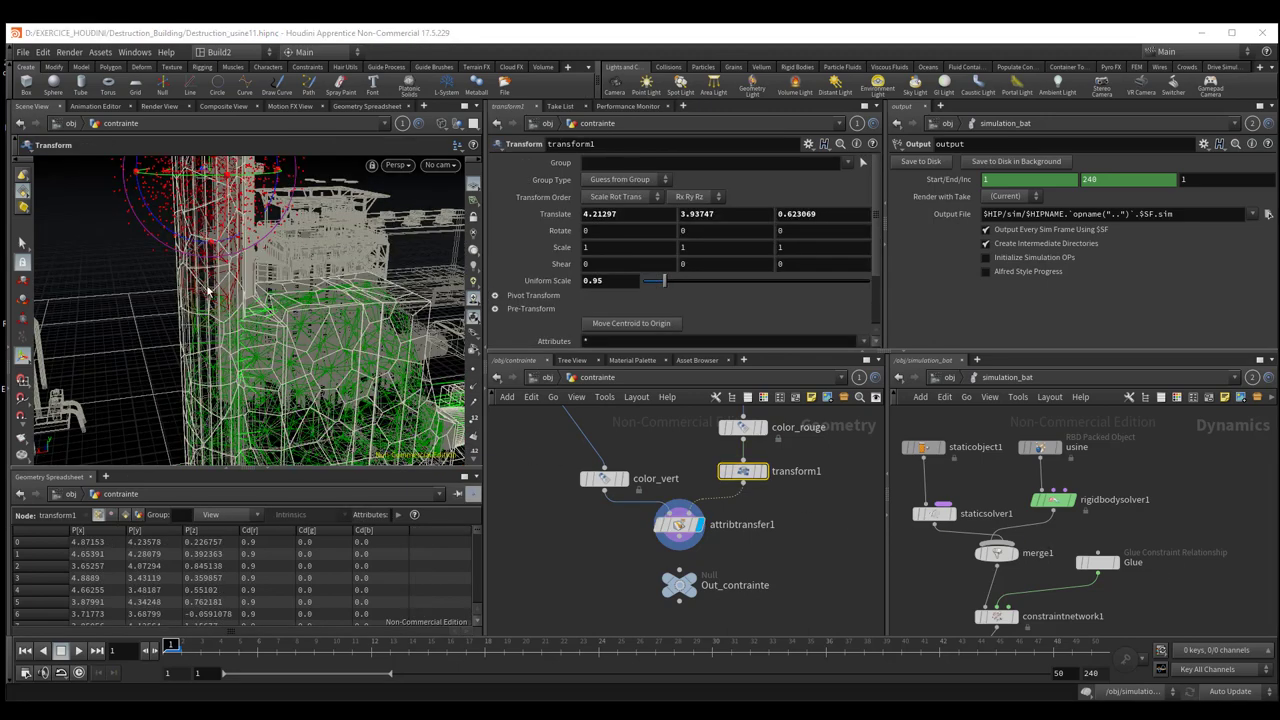
key(Escape)
drag(208, 290, 257, 270)
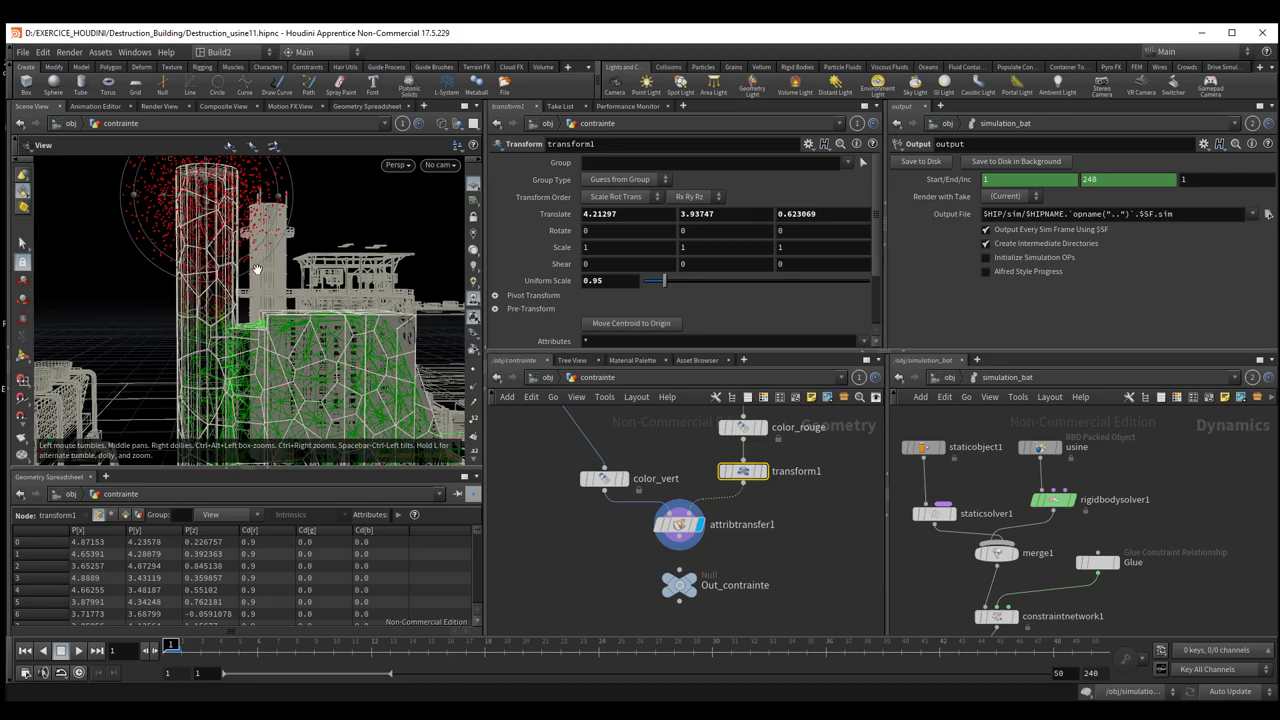
drag(315, 398, 339, 294)
key(Return)
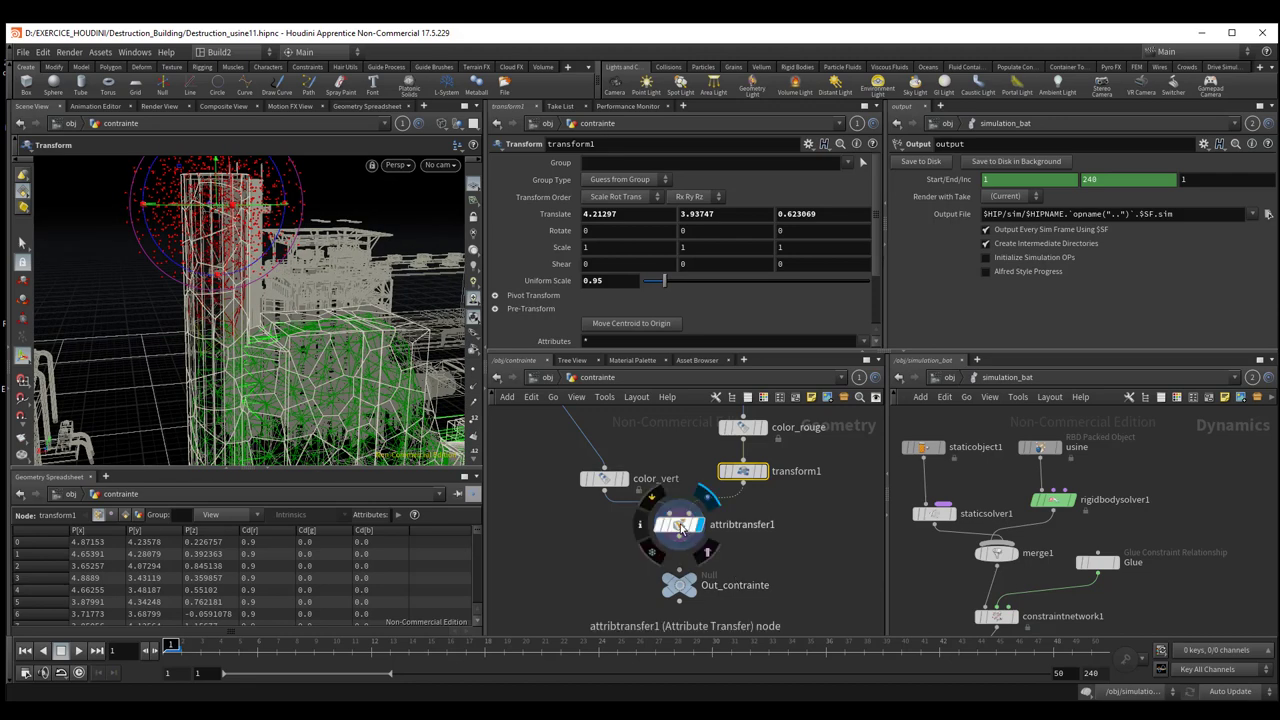
click(681, 527)
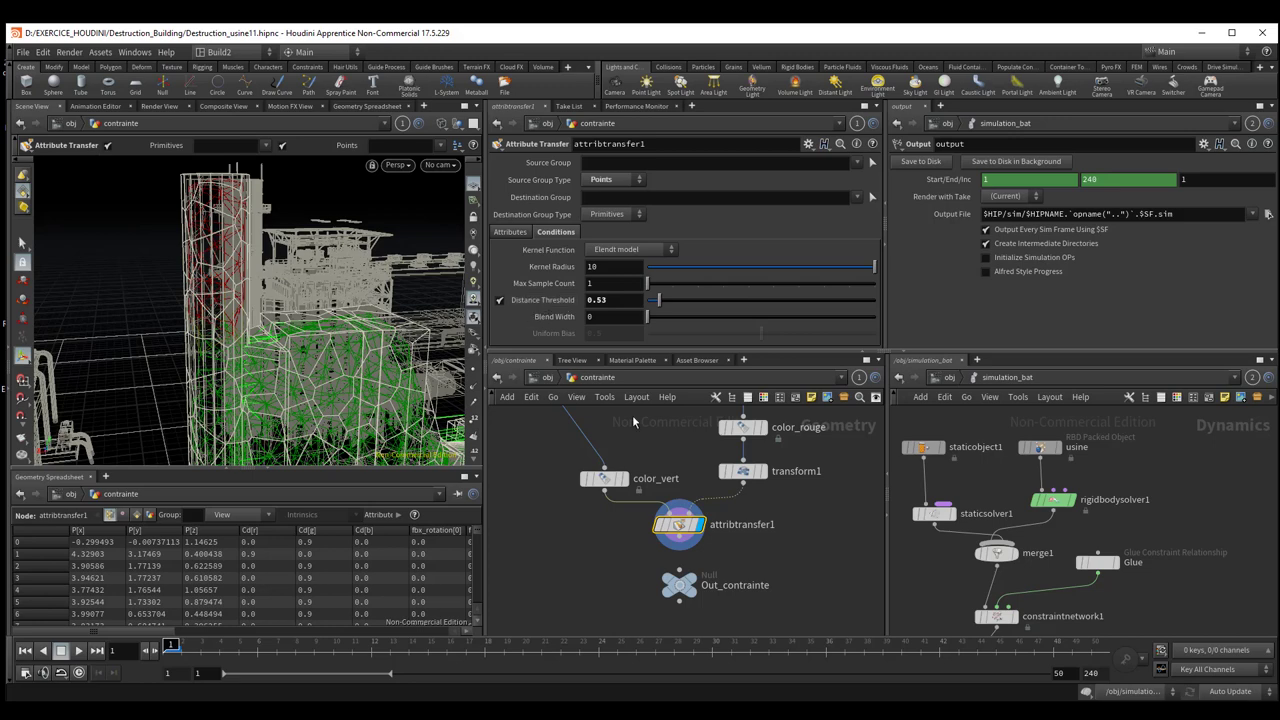
Step: Enlarge the sphere's uniform scale to about 1.86 and raise Distance Threshold to 0.91
click(744, 472)
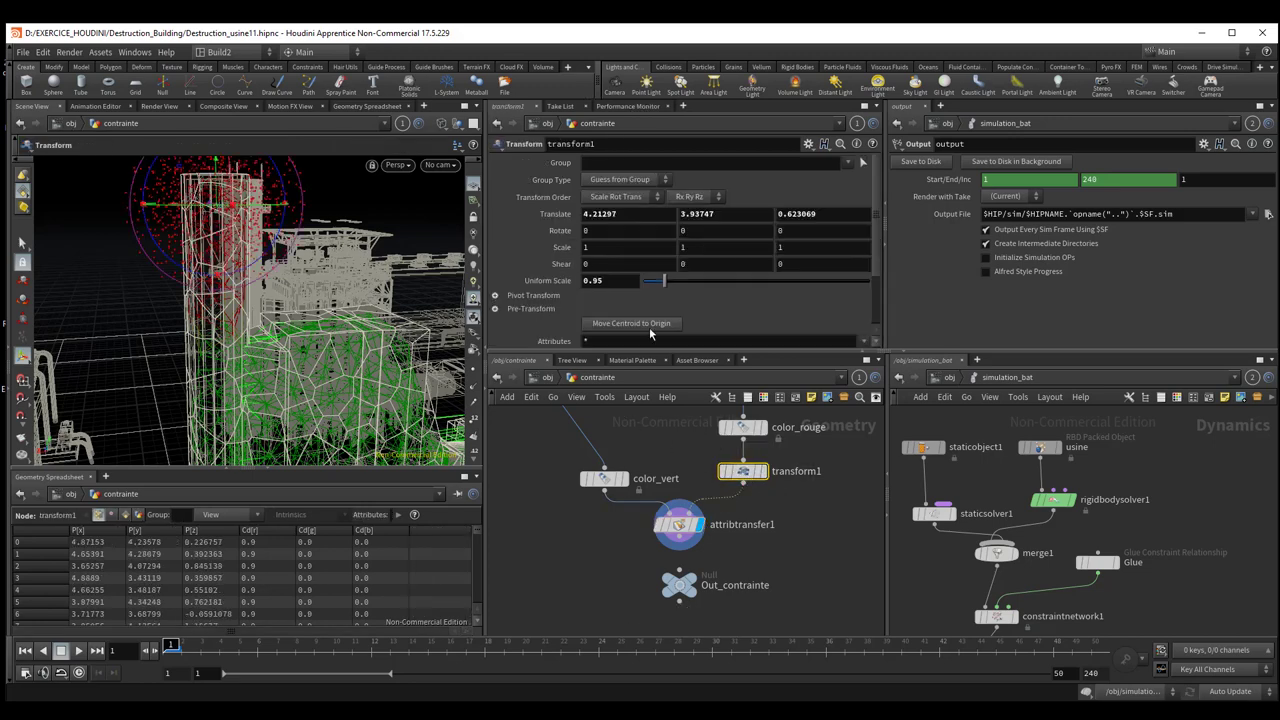
drag(664, 283, 684, 290)
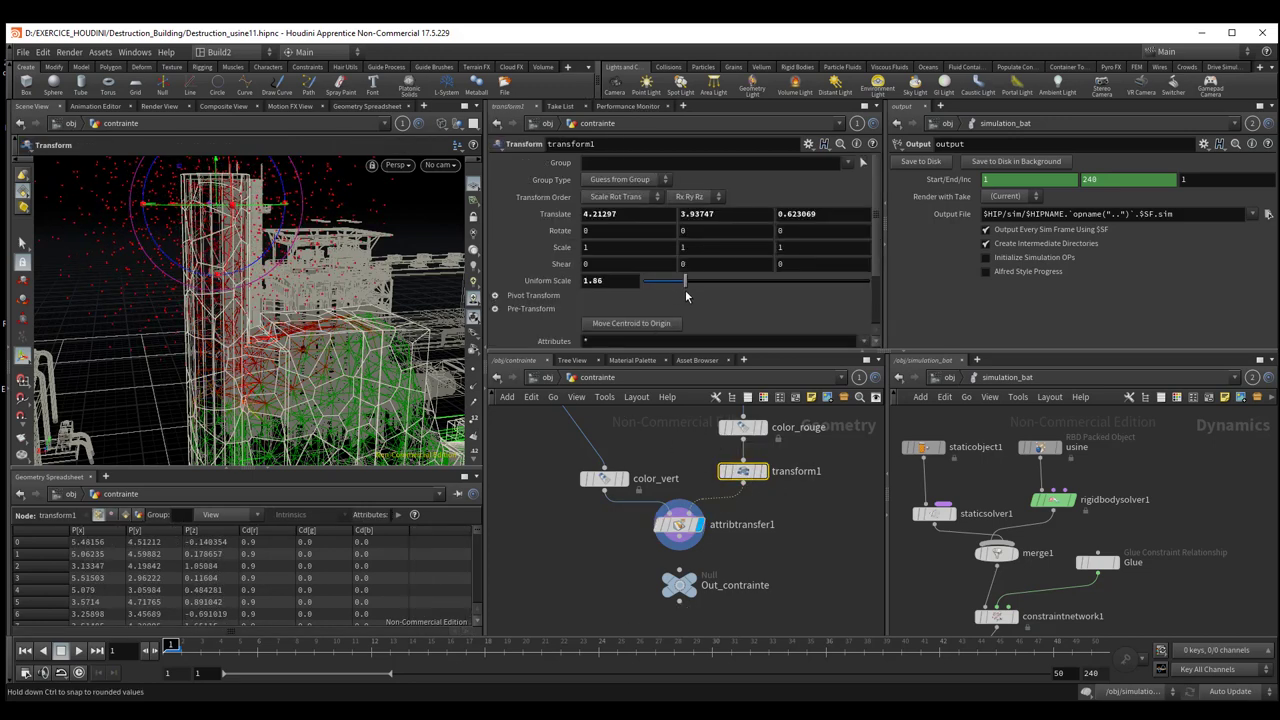
click(679, 524)
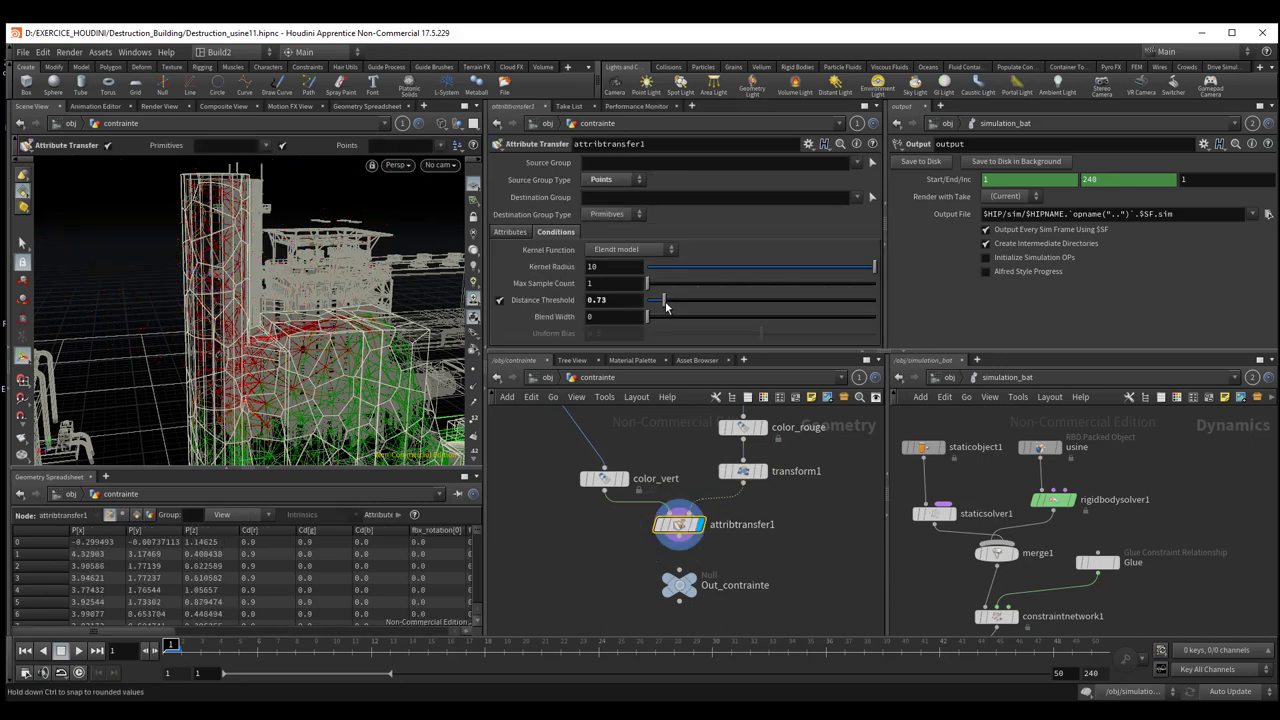
drag(659, 300, 668, 300)
mouse_move(316, 407)
mouse_down()
mouse_move(417, 375)
mouse_move(300, 380)
mouse_up()
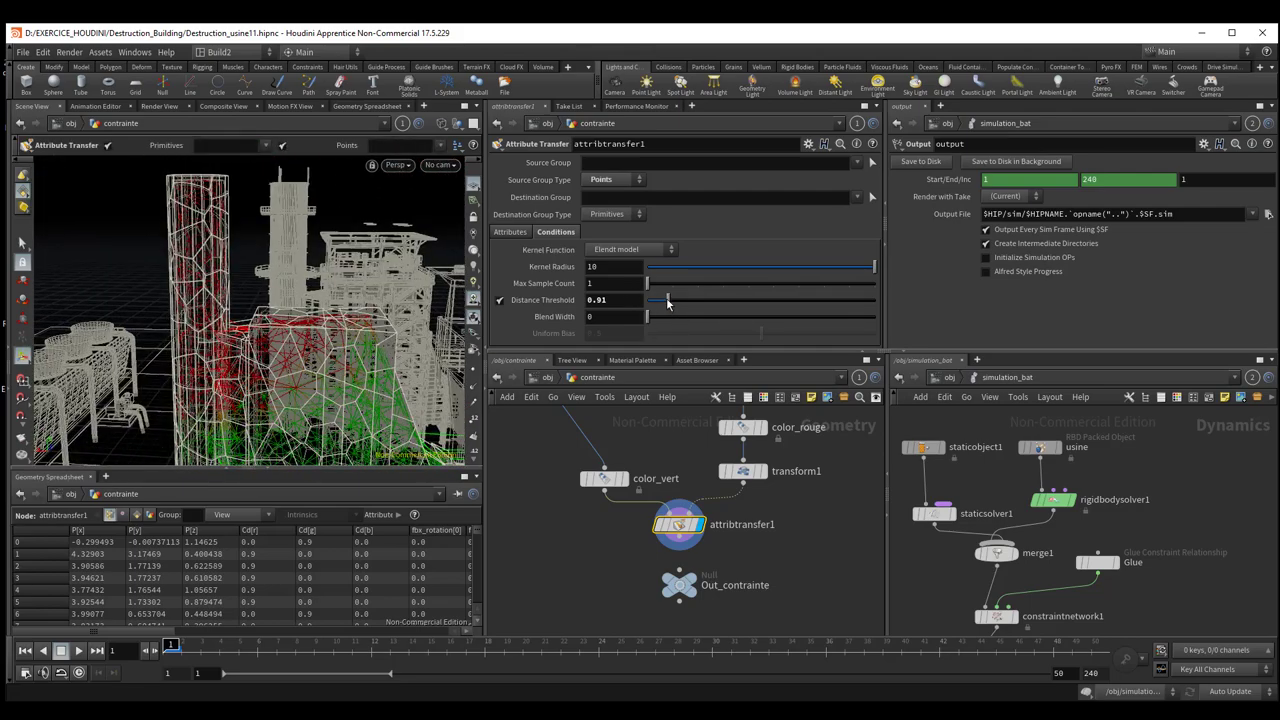
drag(284, 337, 298, 330)
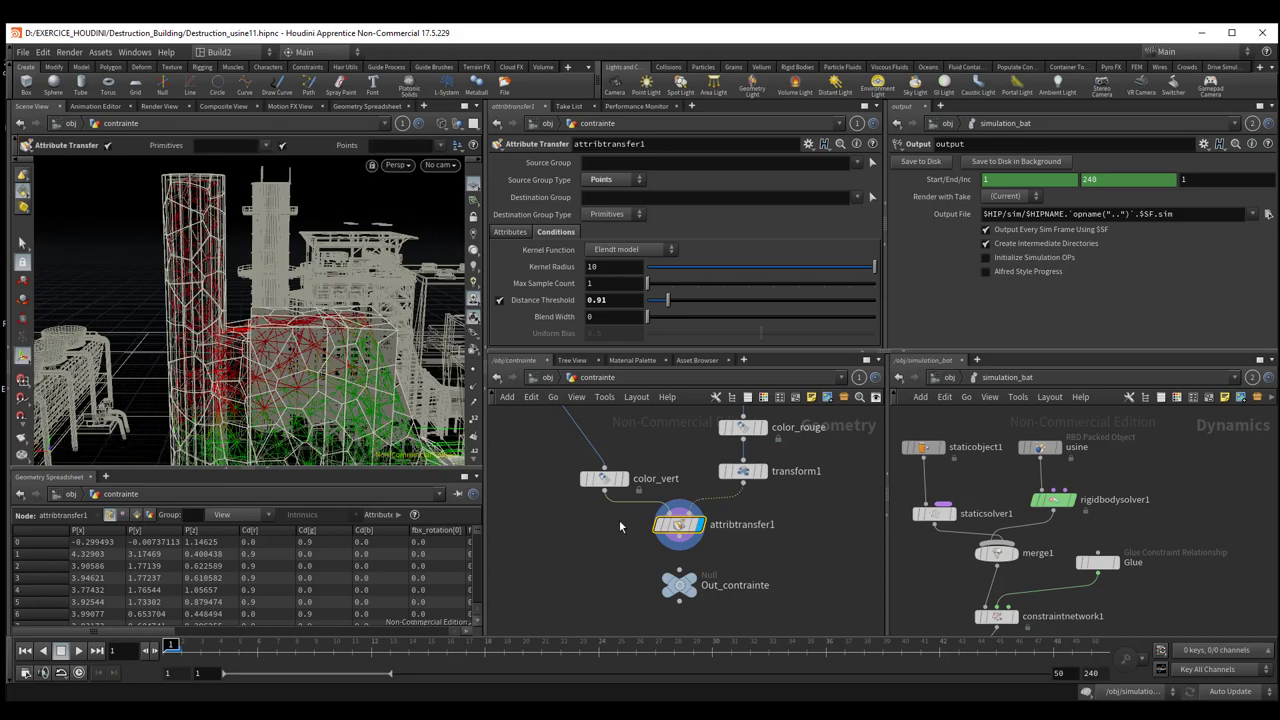
Step: Reduce the sphere's uniform scale slightly and wire attribtransfer1 into Out_contrainte
click(743, 471)
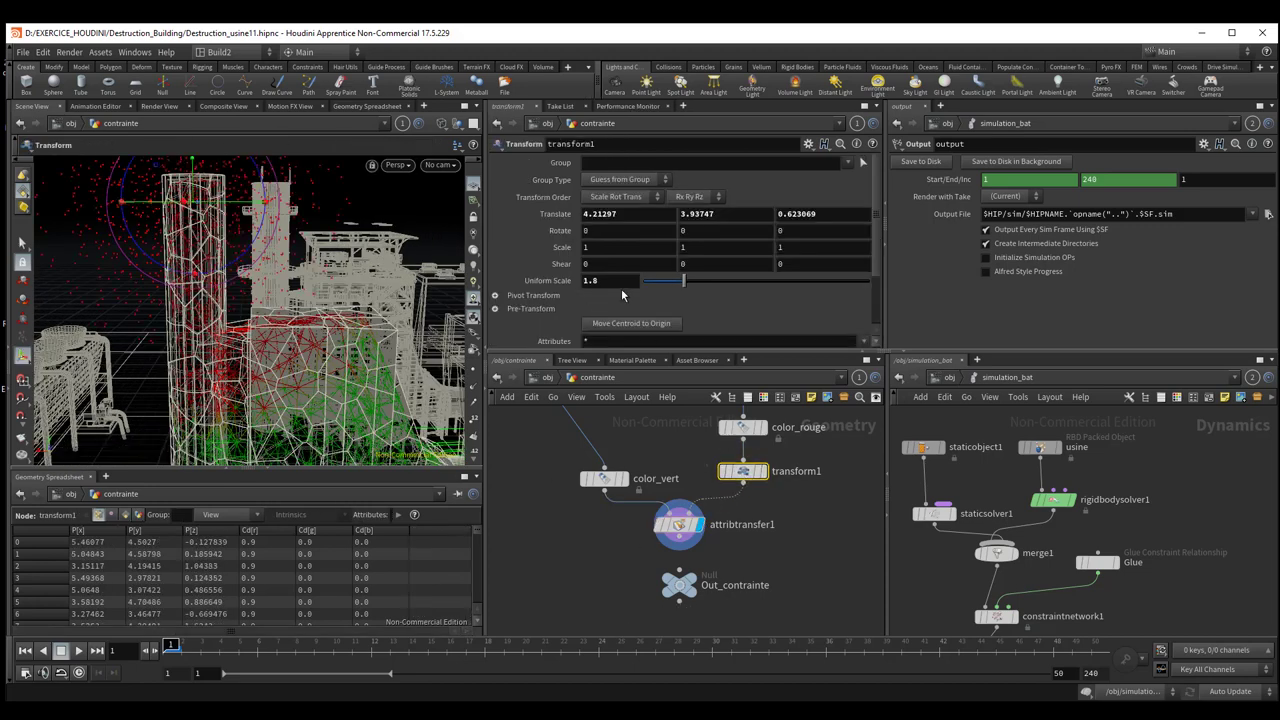
drag(684, 281, 672, 311)
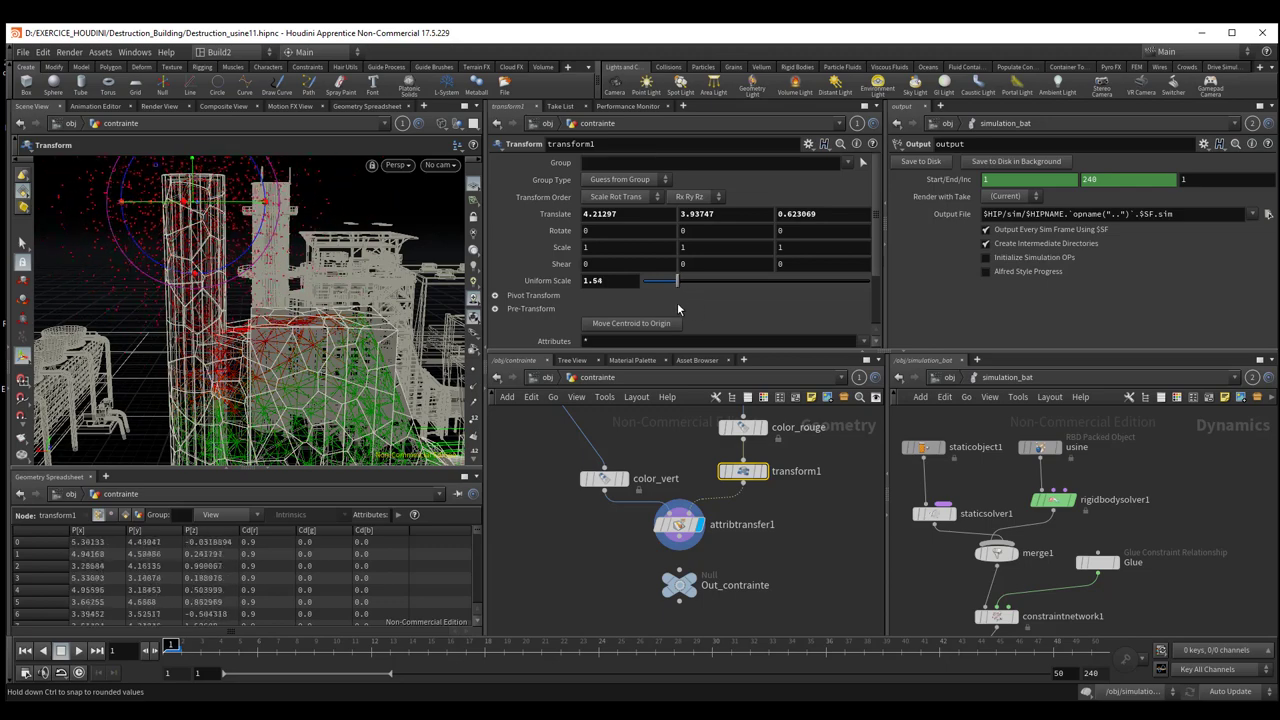
key(Escape)
drag(300, 362, 357, 325)
key(Return)
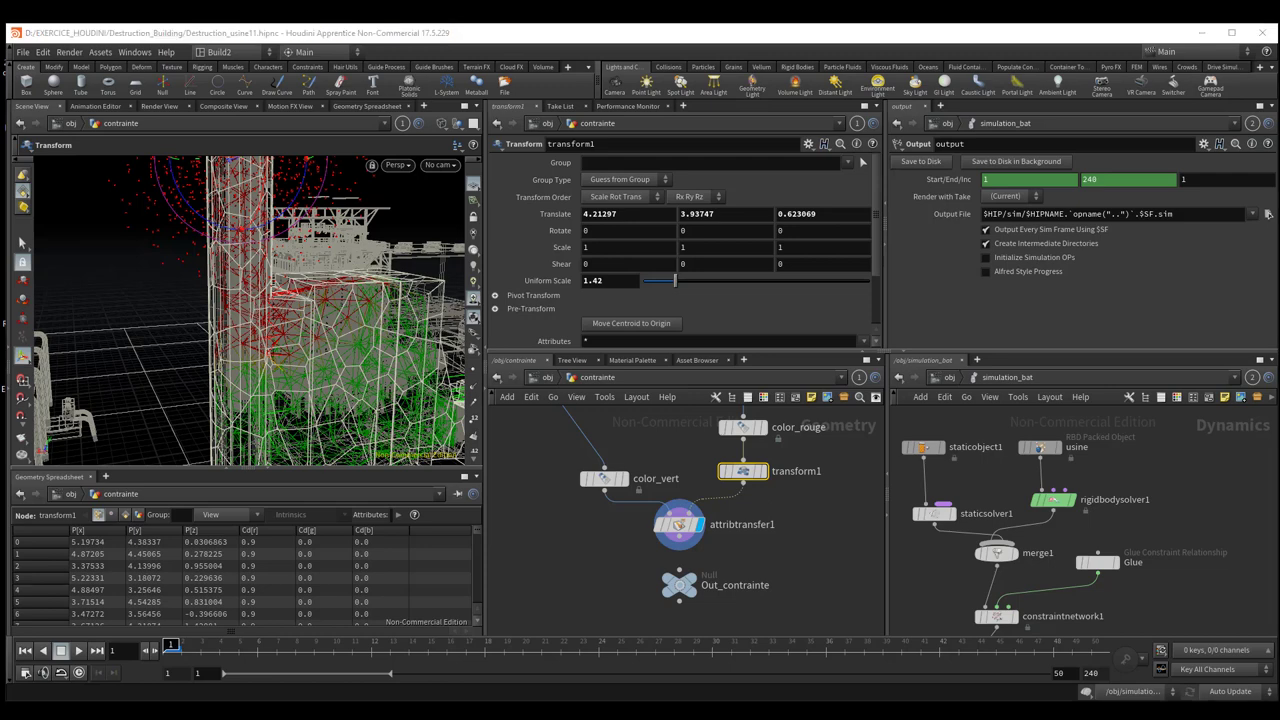
drag(679, 550, 675, 610)
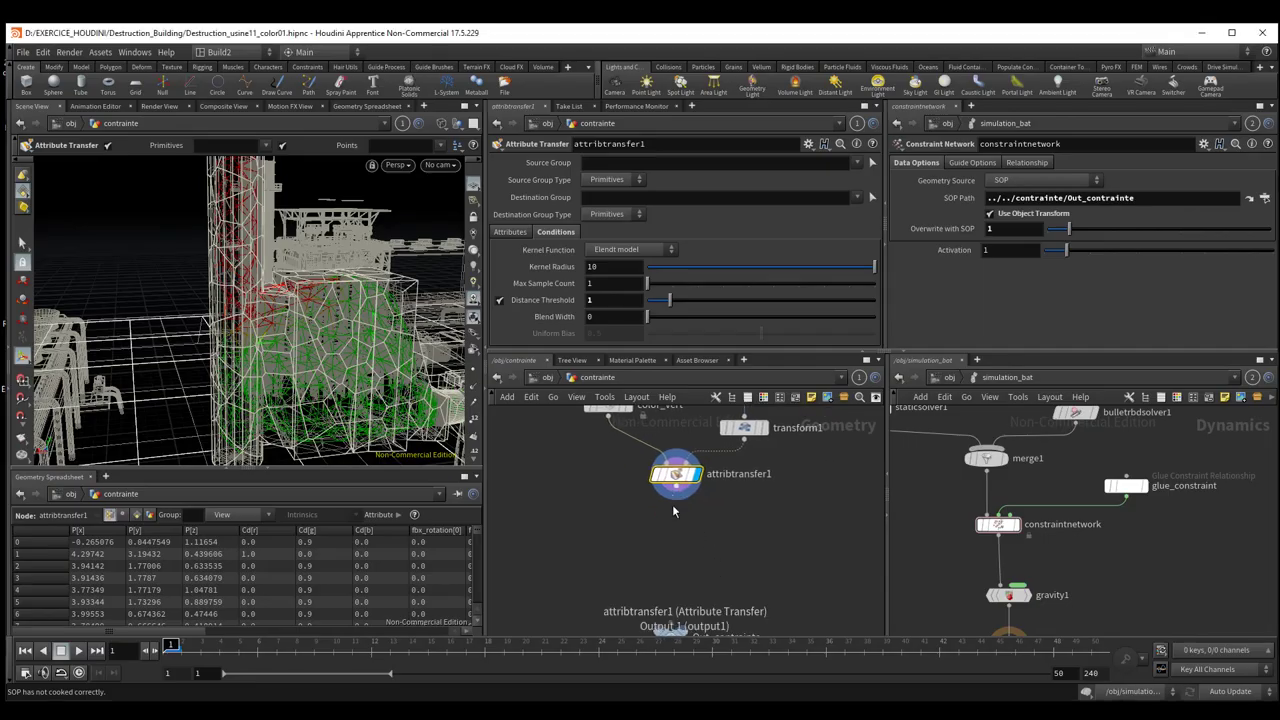
Step: Add attribpromote1 after attribtransfer1, promoting Cd from Point to Primitive
drag(675, 492, 675, 565)
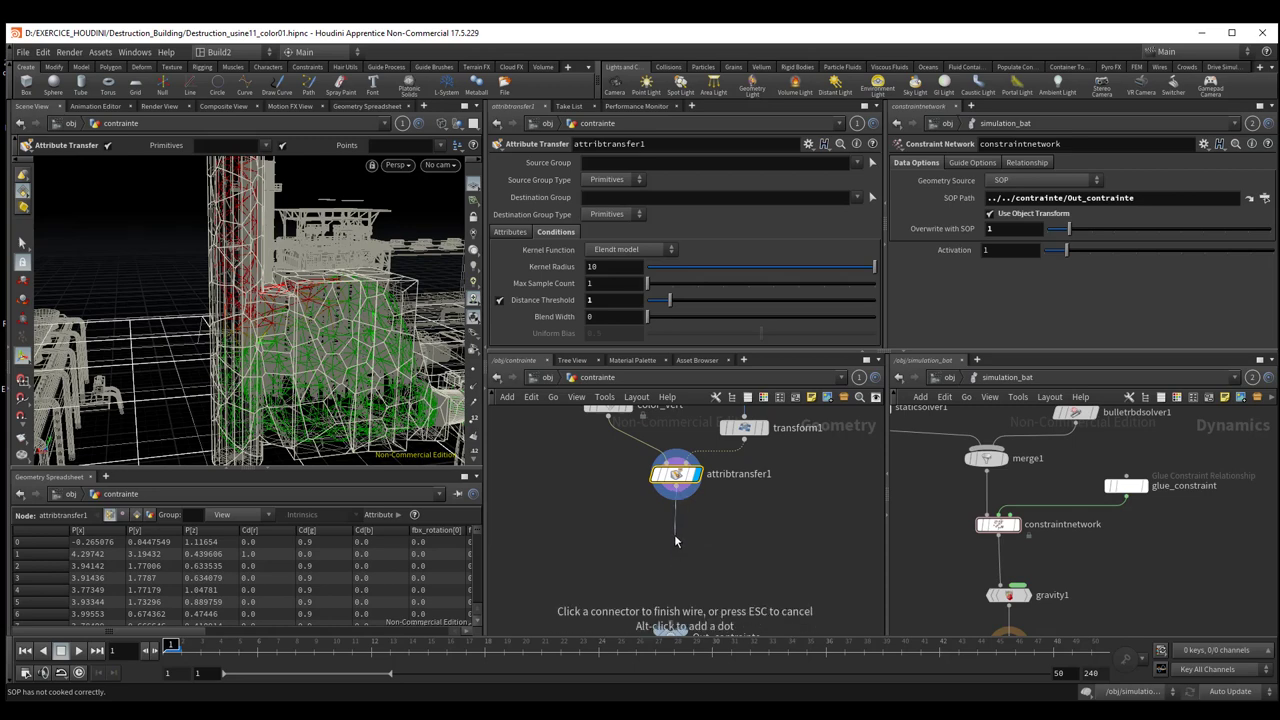
click(675, 538)
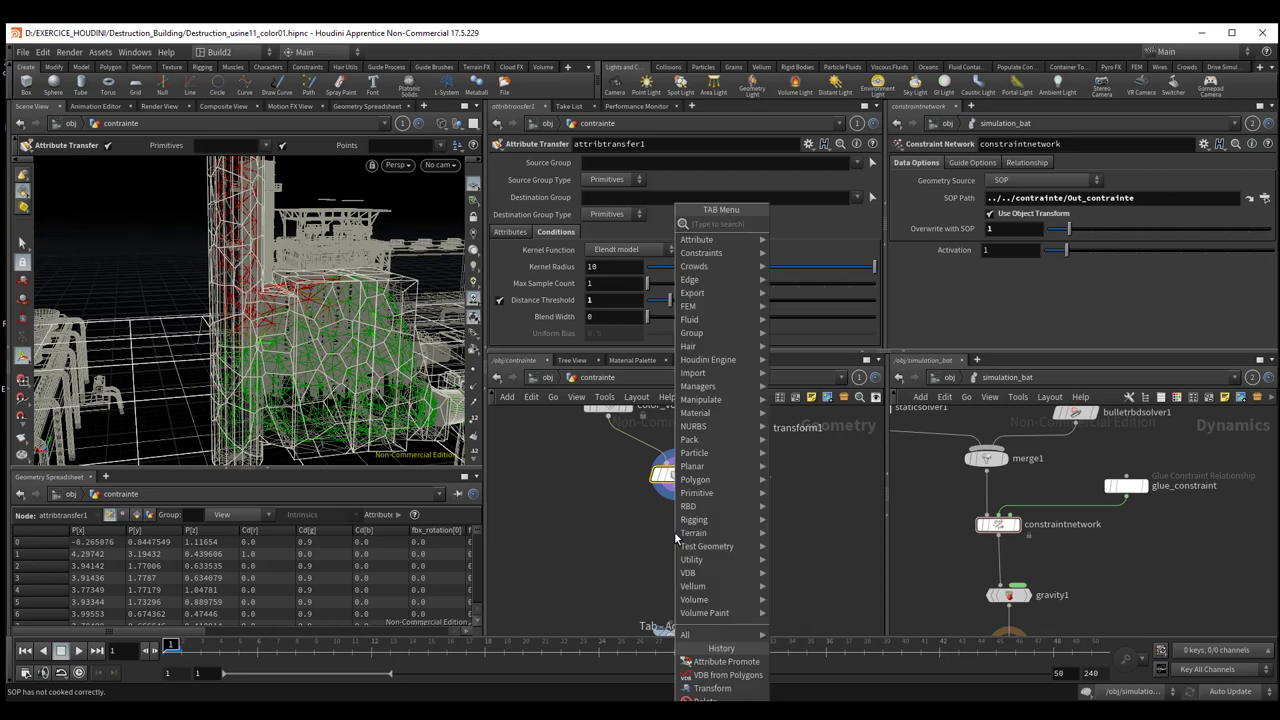
text(promo)
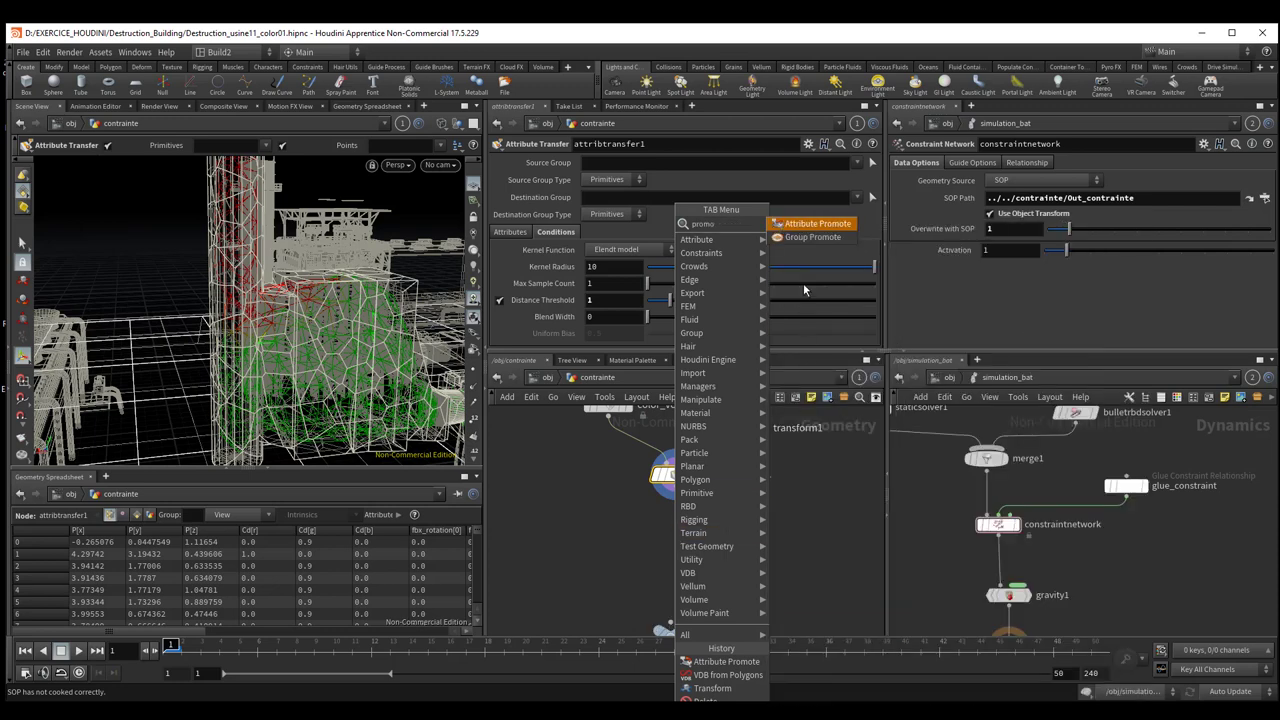
click(815, 228)
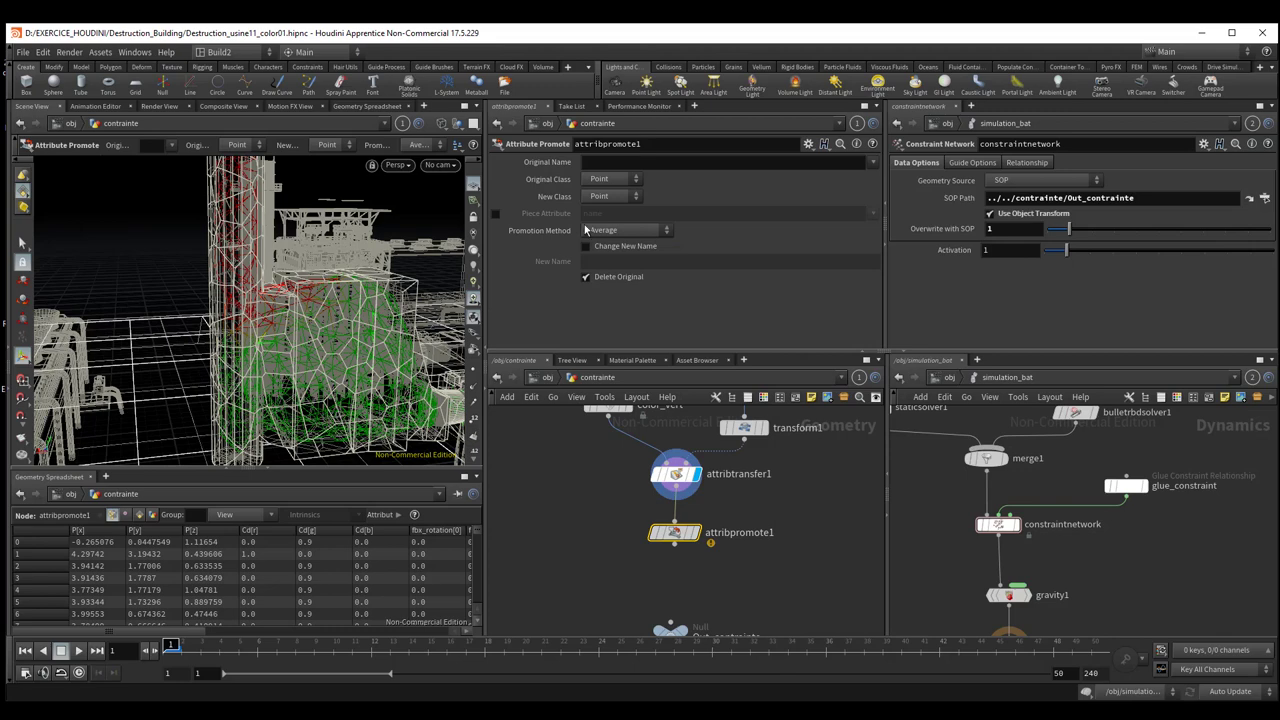
click(603, 164)
text(Cd)
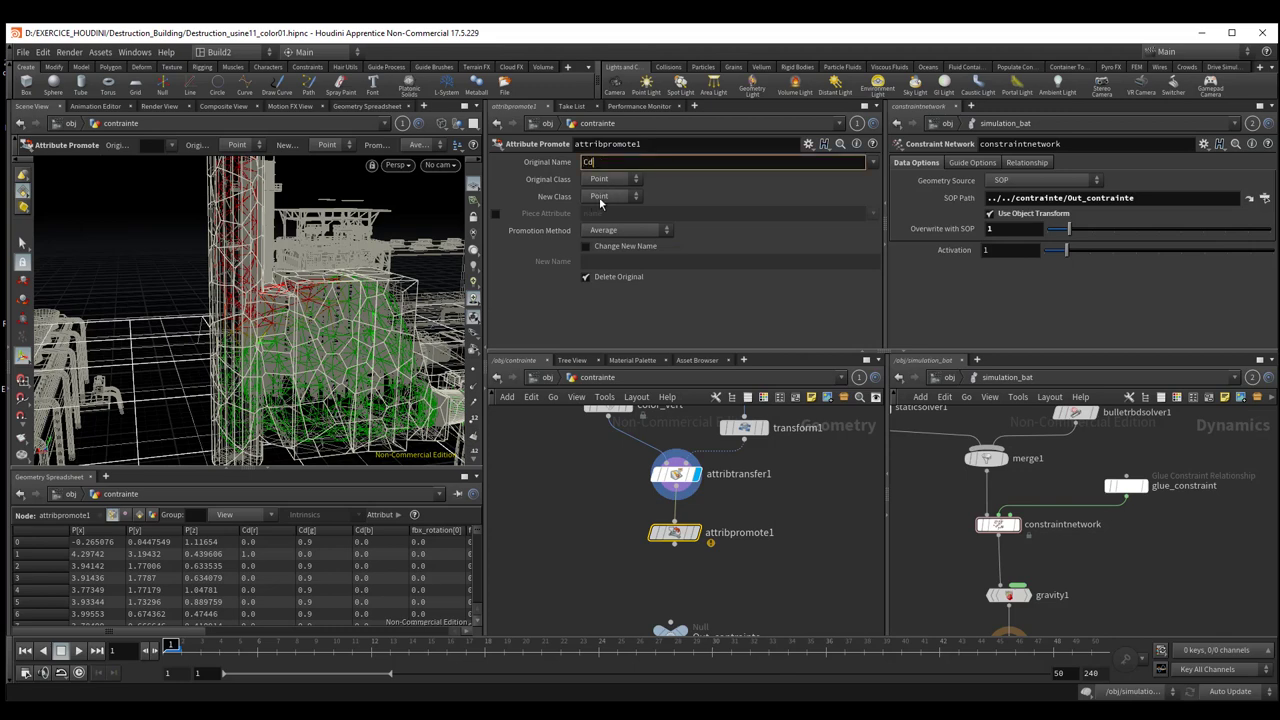
click(603, 197)
click(605, 220)
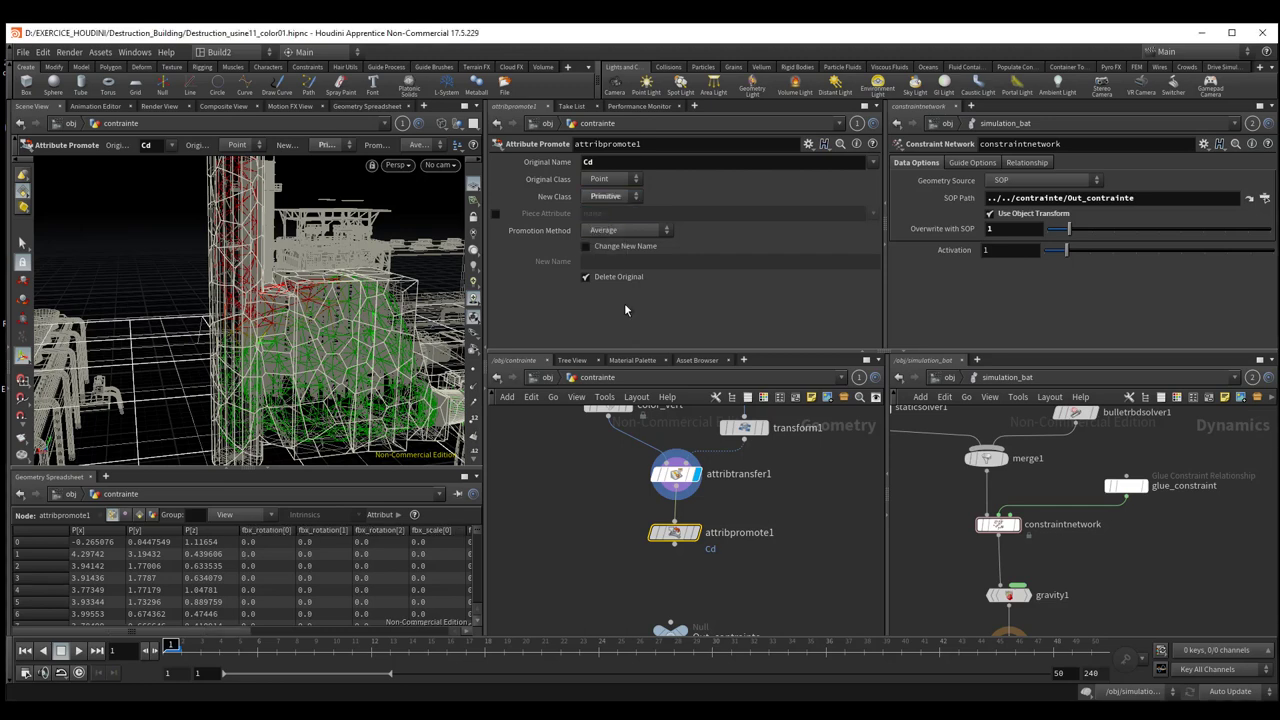
middle_drag(733, 488, 734, 510)
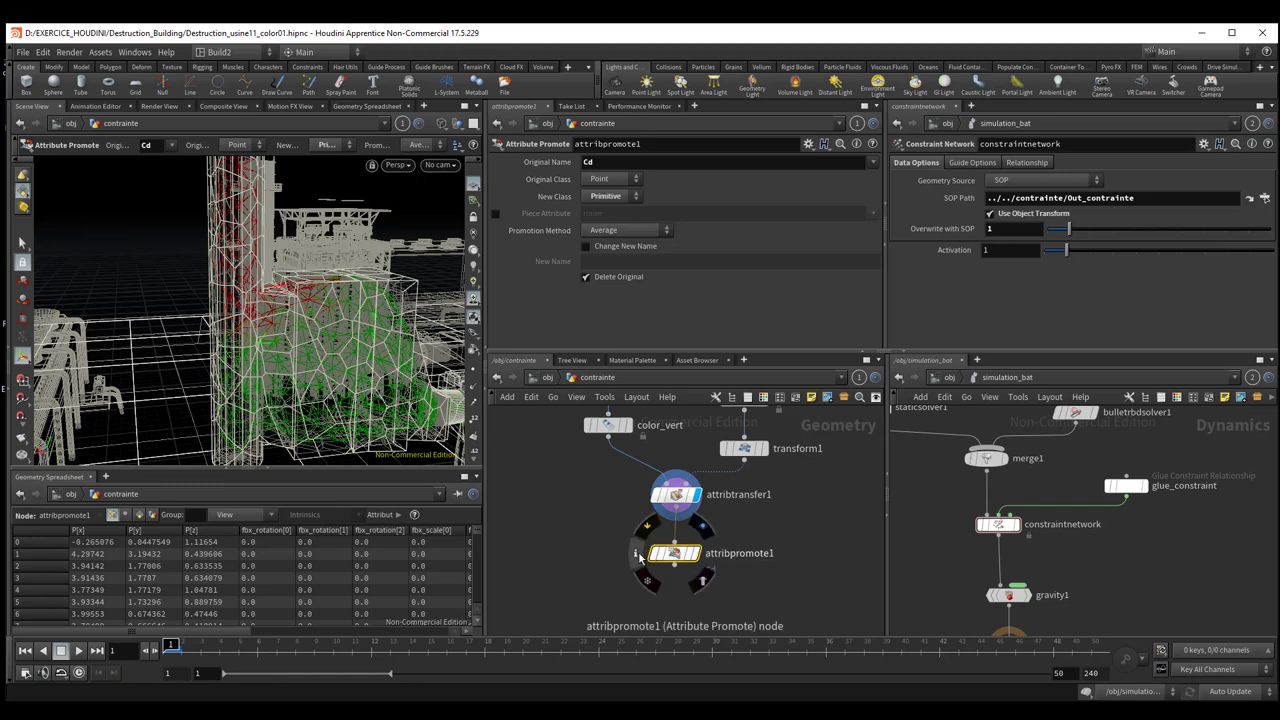
Step: Check the attributes of attribpromote1 and attribtransfer1, then display the promoted result
click(638, 557)
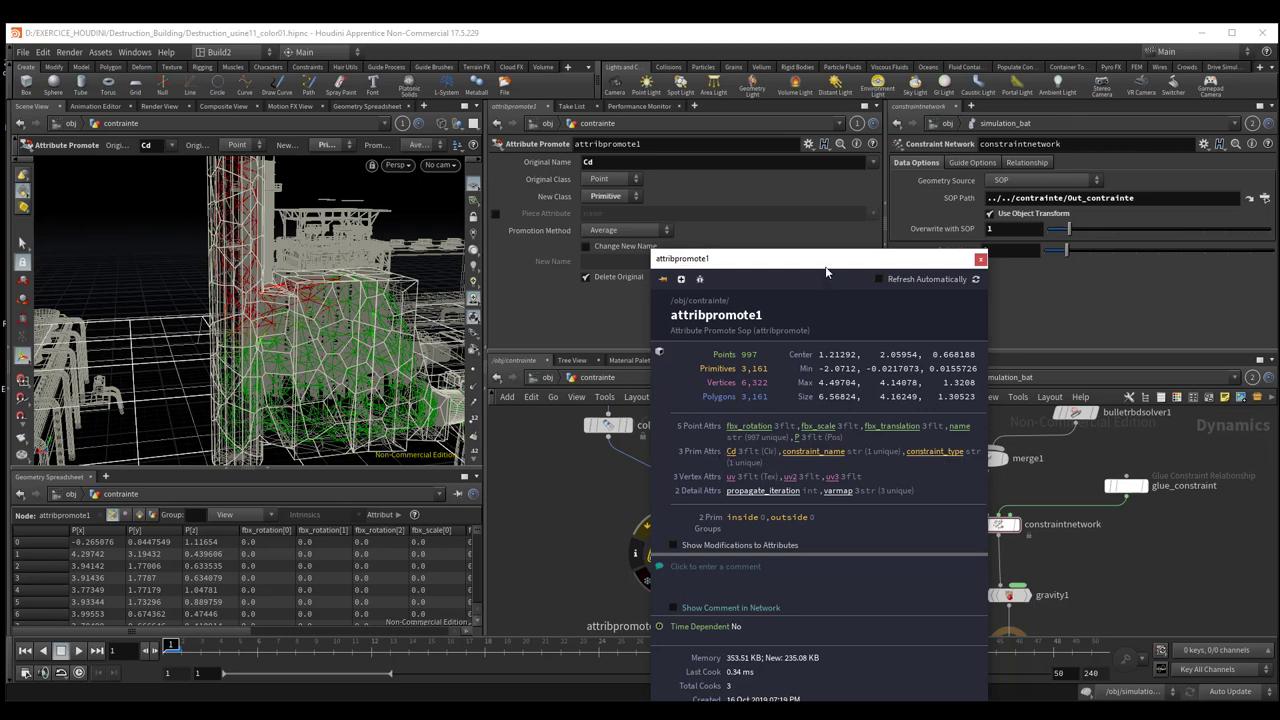
drag(826, 271, 926, 247)
click(1078, 246)
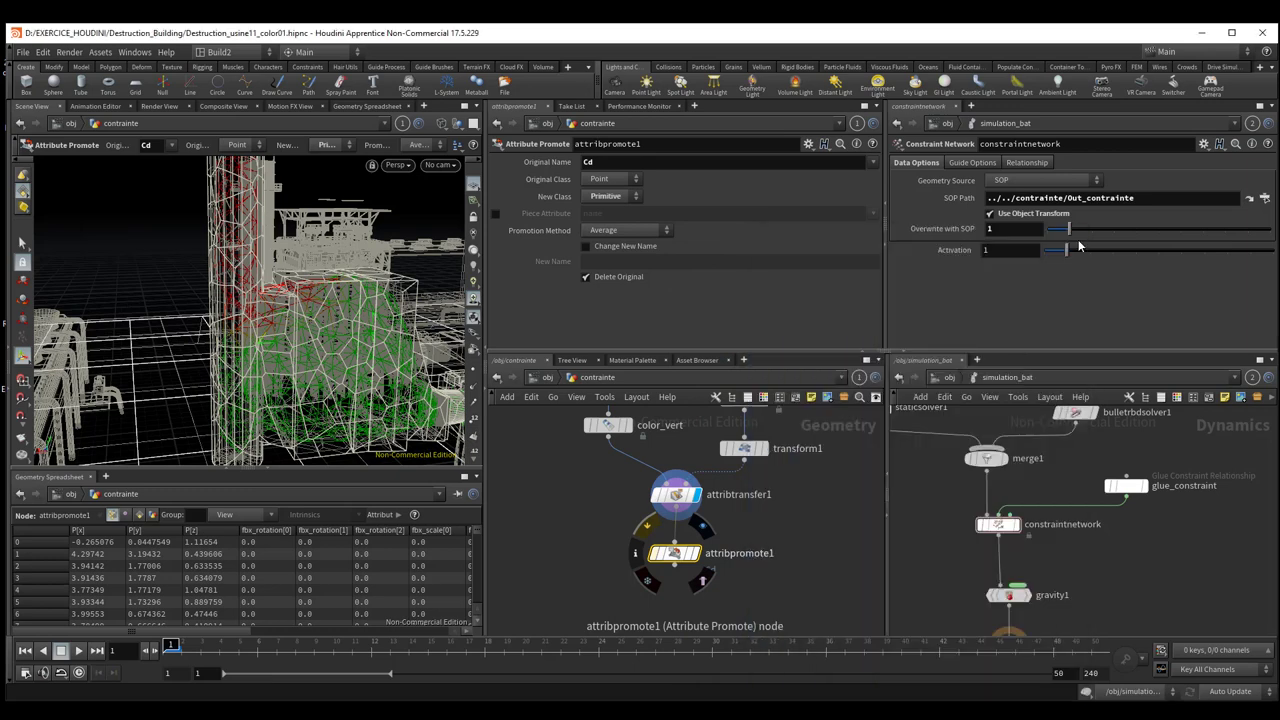
click(677, 499)
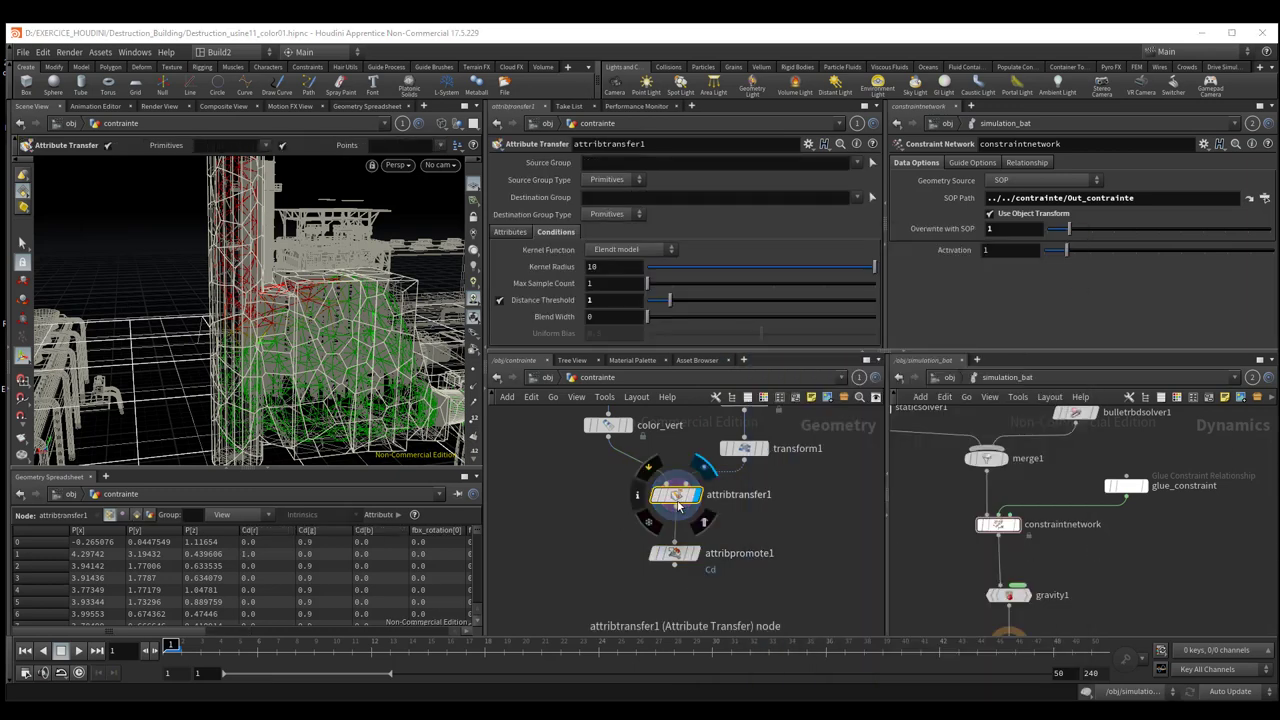
click(637, 494)
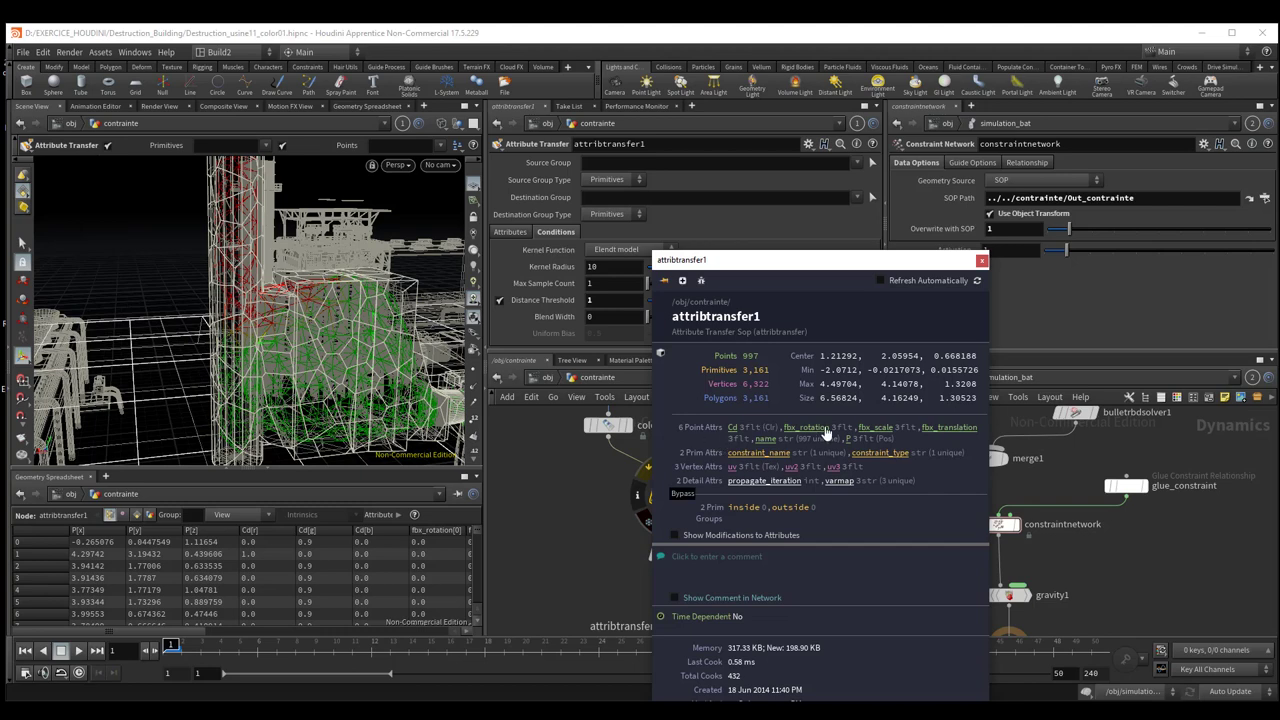
click(982, 261)
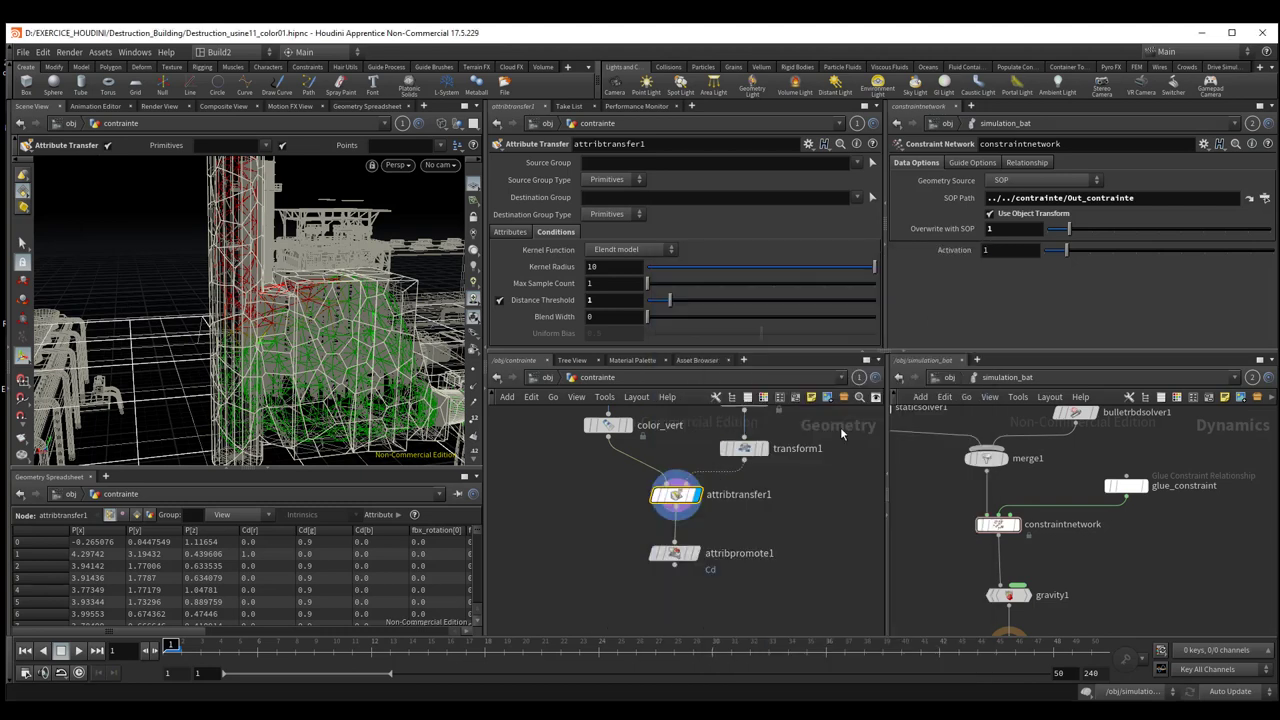
click(690, 554)
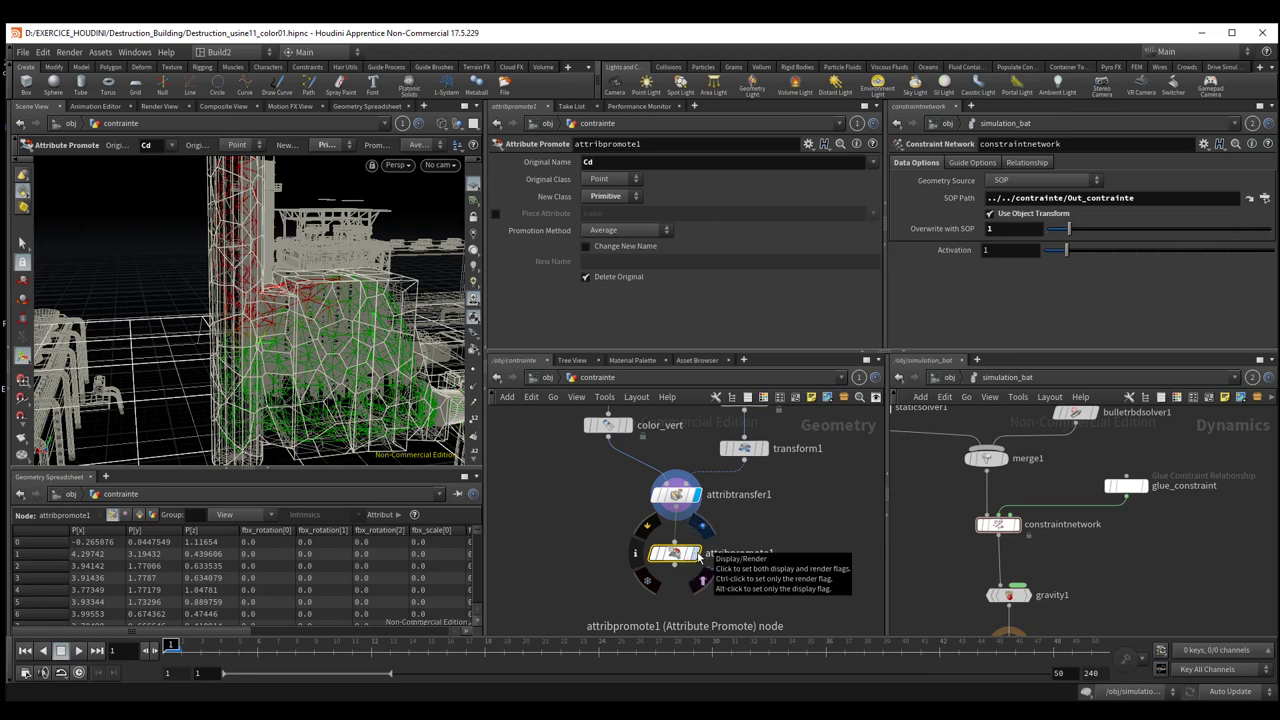
click(698, 556)
Step: Pan through the constraint nodes and wire attribpromote1 into Out_contrainte
middle_drag(786, 524, 790, 465)
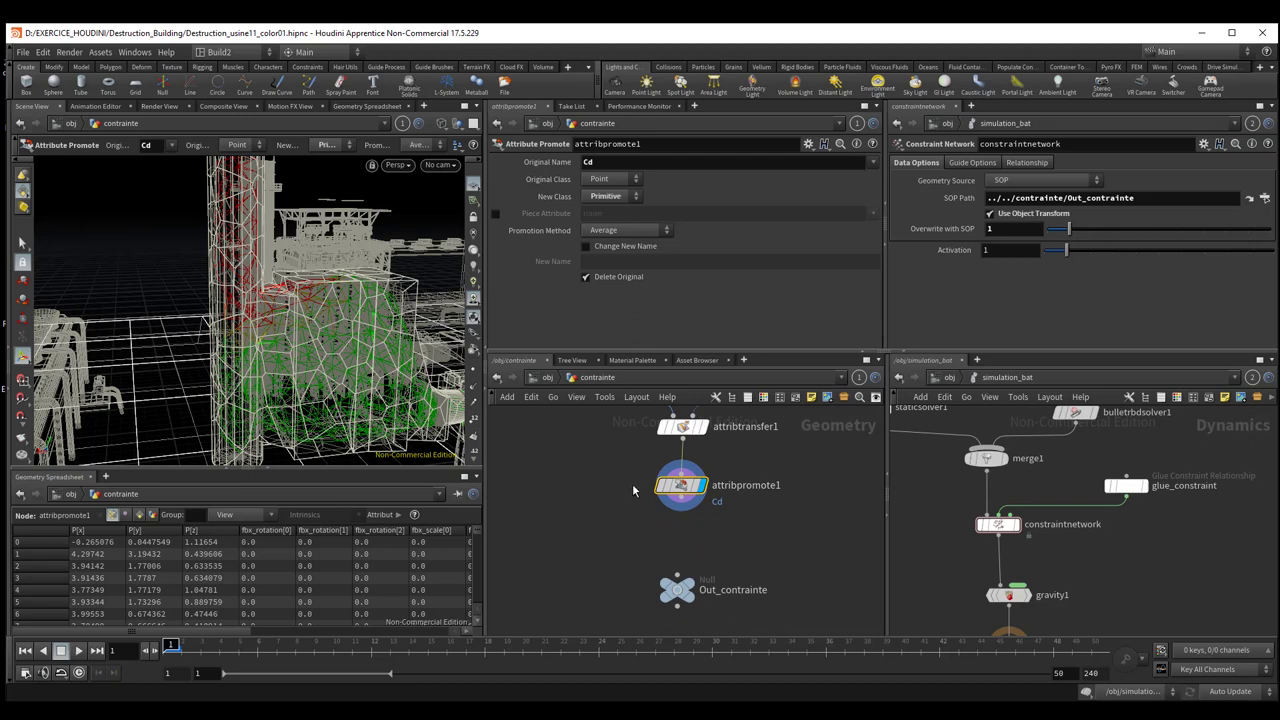
middle_drag(632, 483, 600, 540)
mouse_move(580, 480)
middle_down()
mouse_move(570, 540)
mouse_move(577, 526)
mouse_move(622, 545)
middle_up()
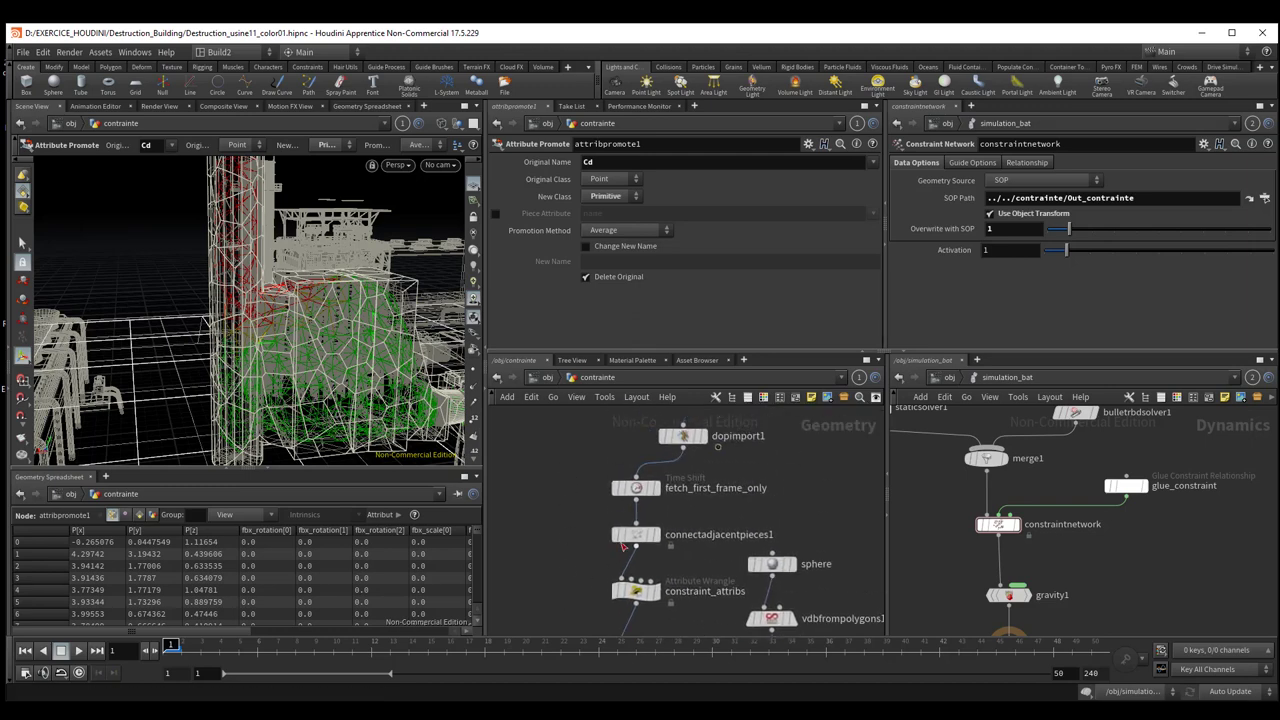
click(636, 535)
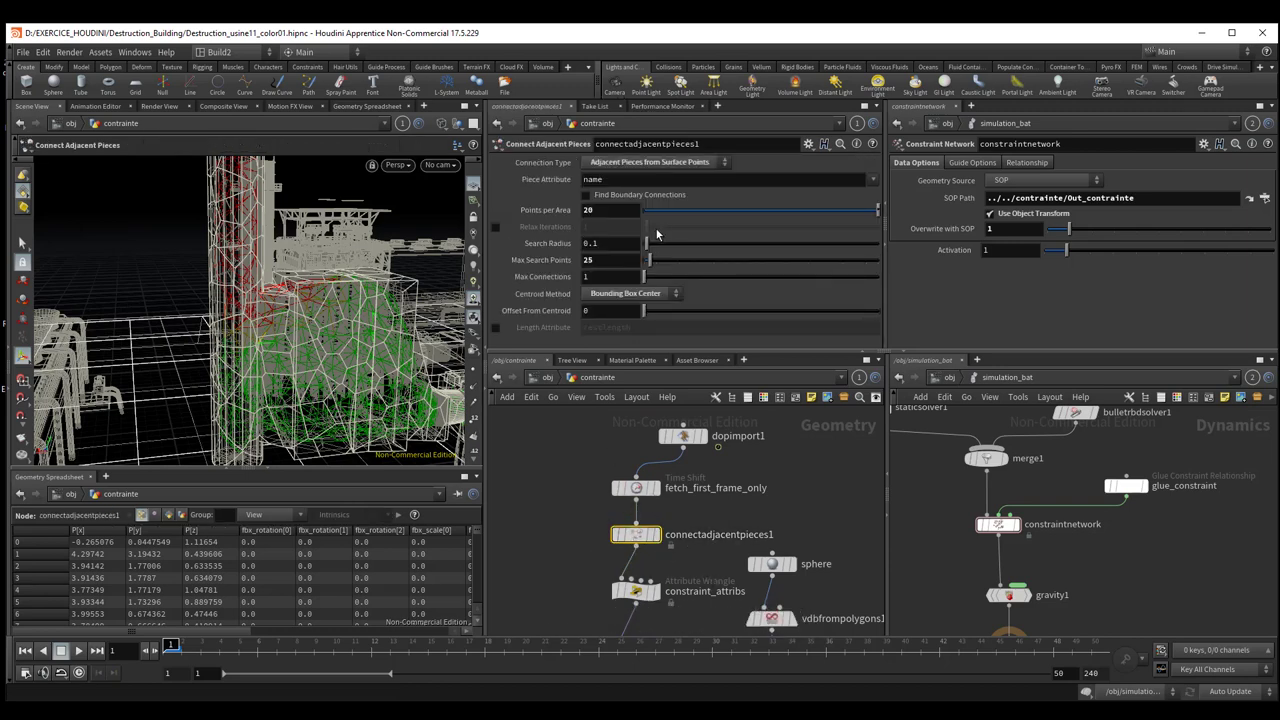
middle_drag(591, 552, 593, 490)
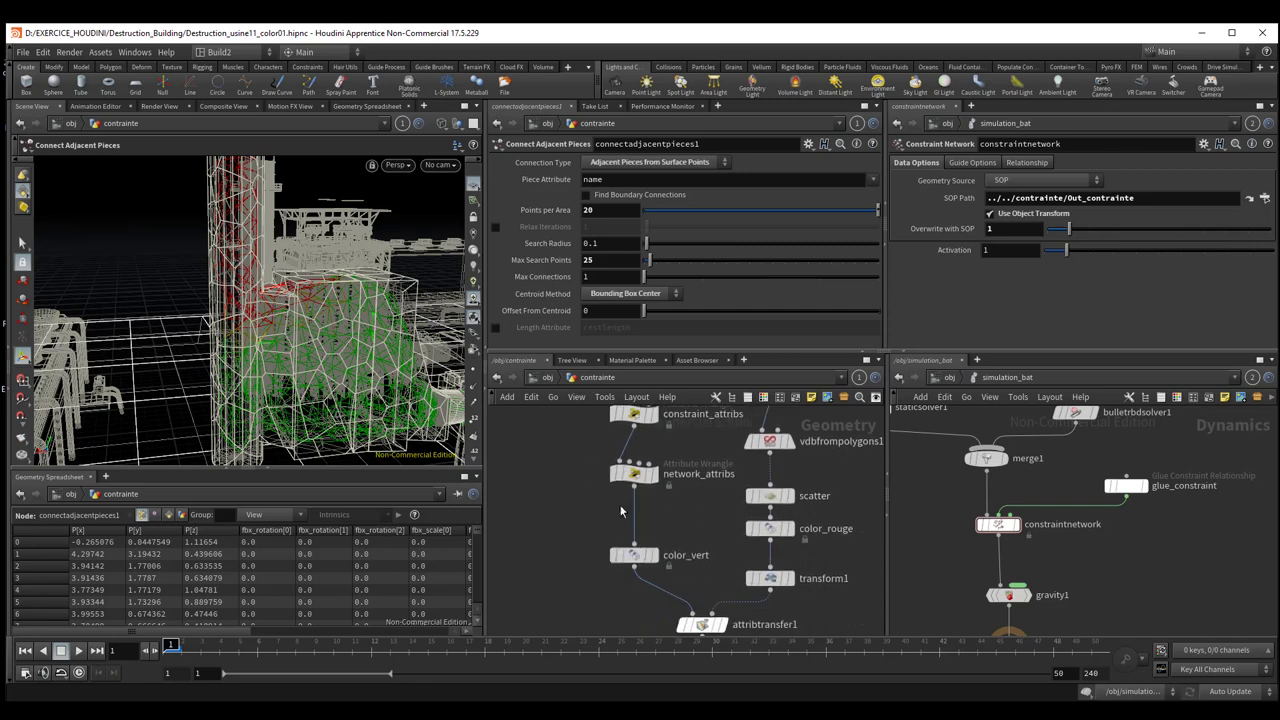
middle_drag(603, 534, 605, 463)
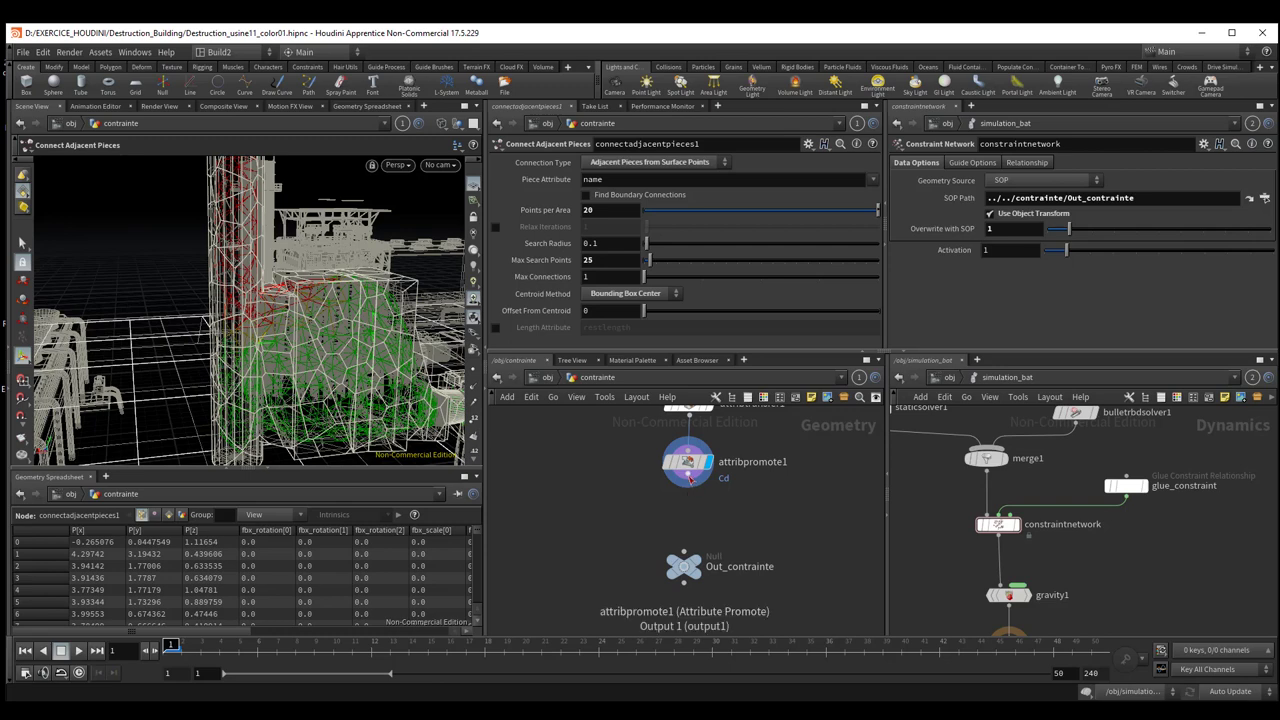
drag(689, 479, 686, 550)
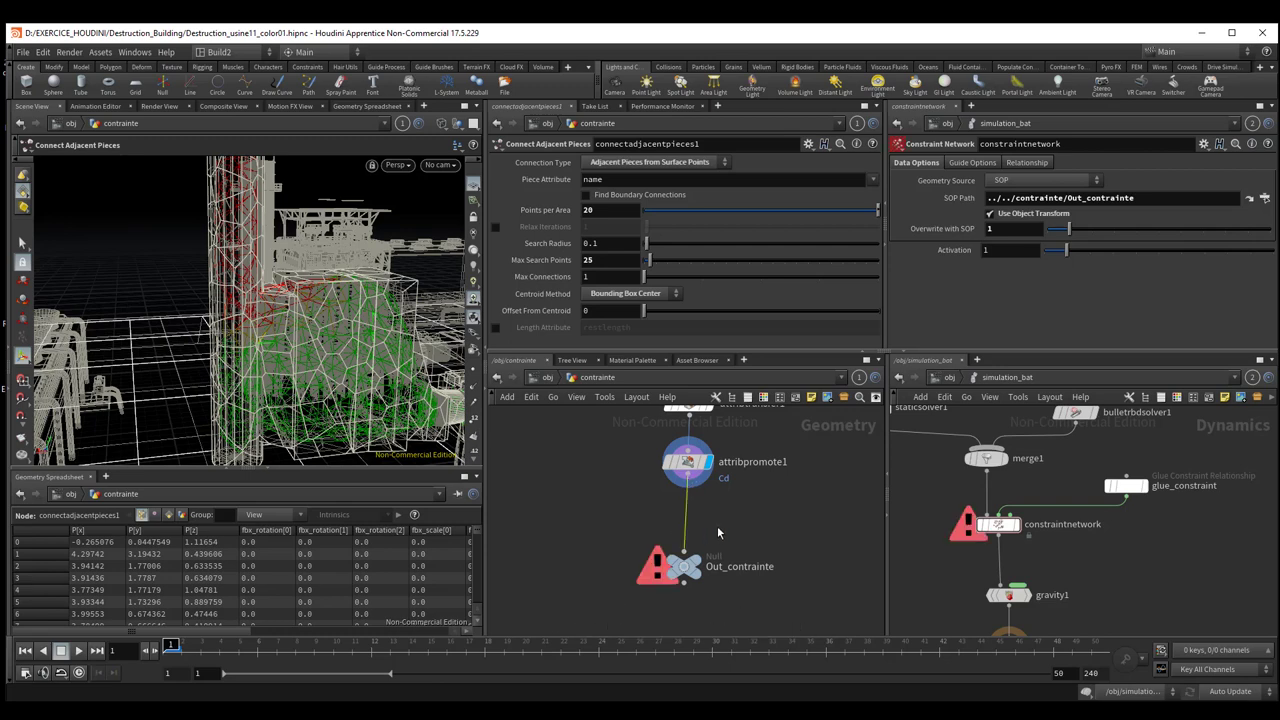
key(Delete)
key(Tab)
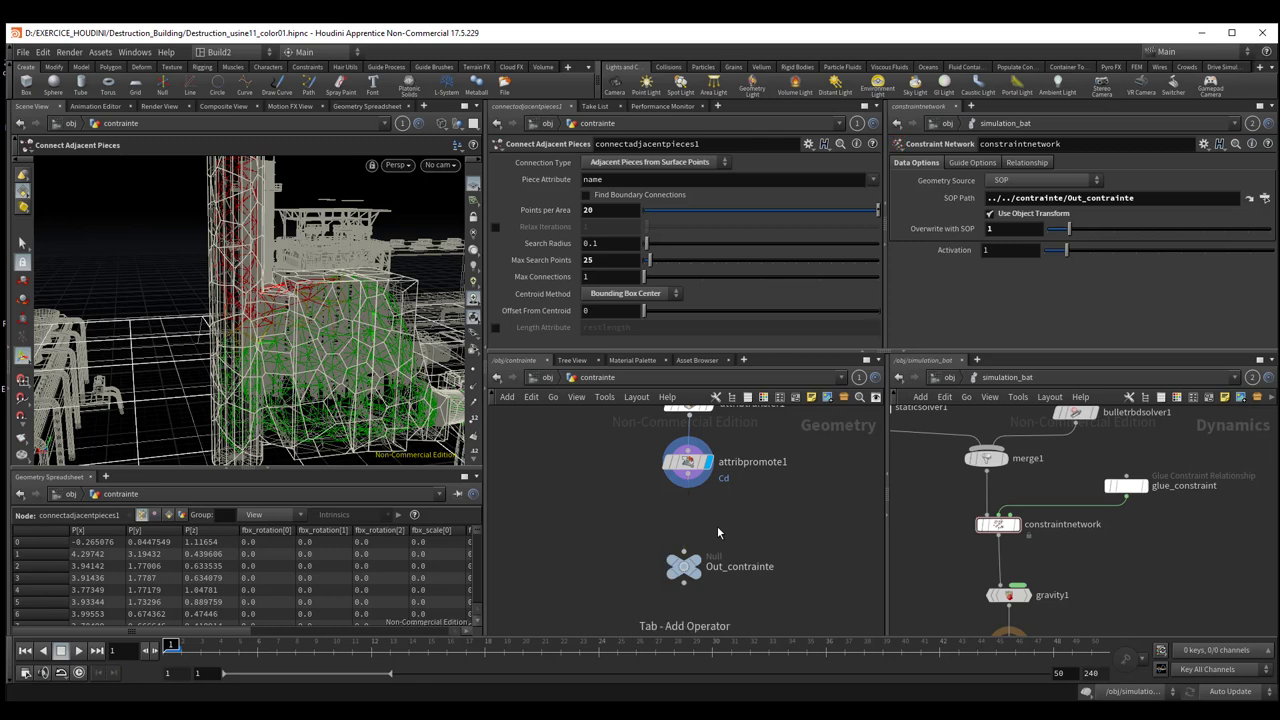
text(delet)
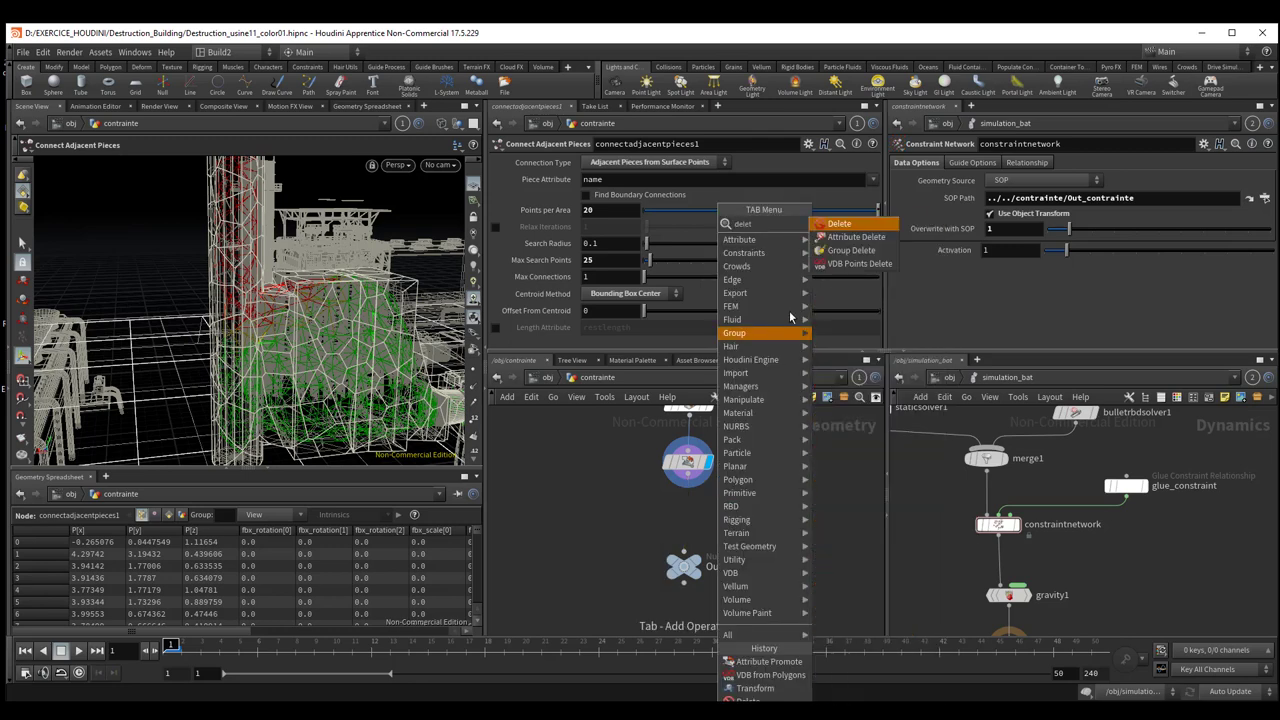
click(840, 223)
click(682, 522)
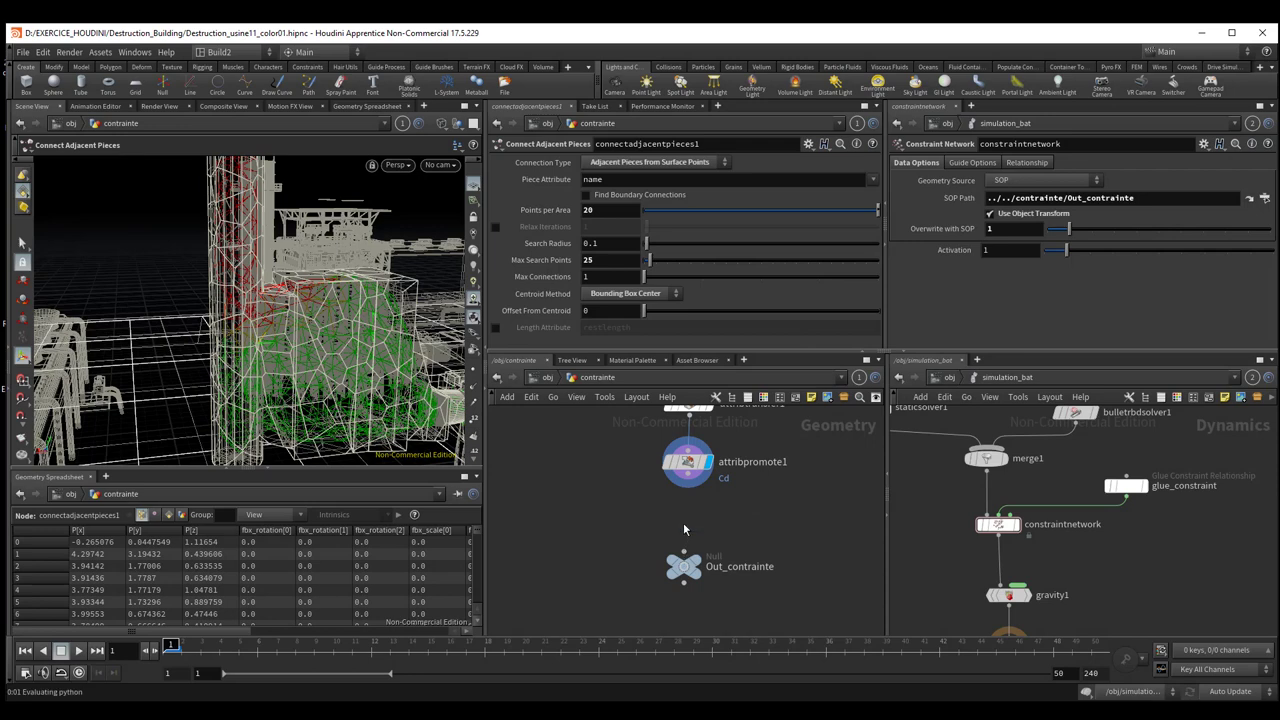
drag(684, 513, 688, 476)
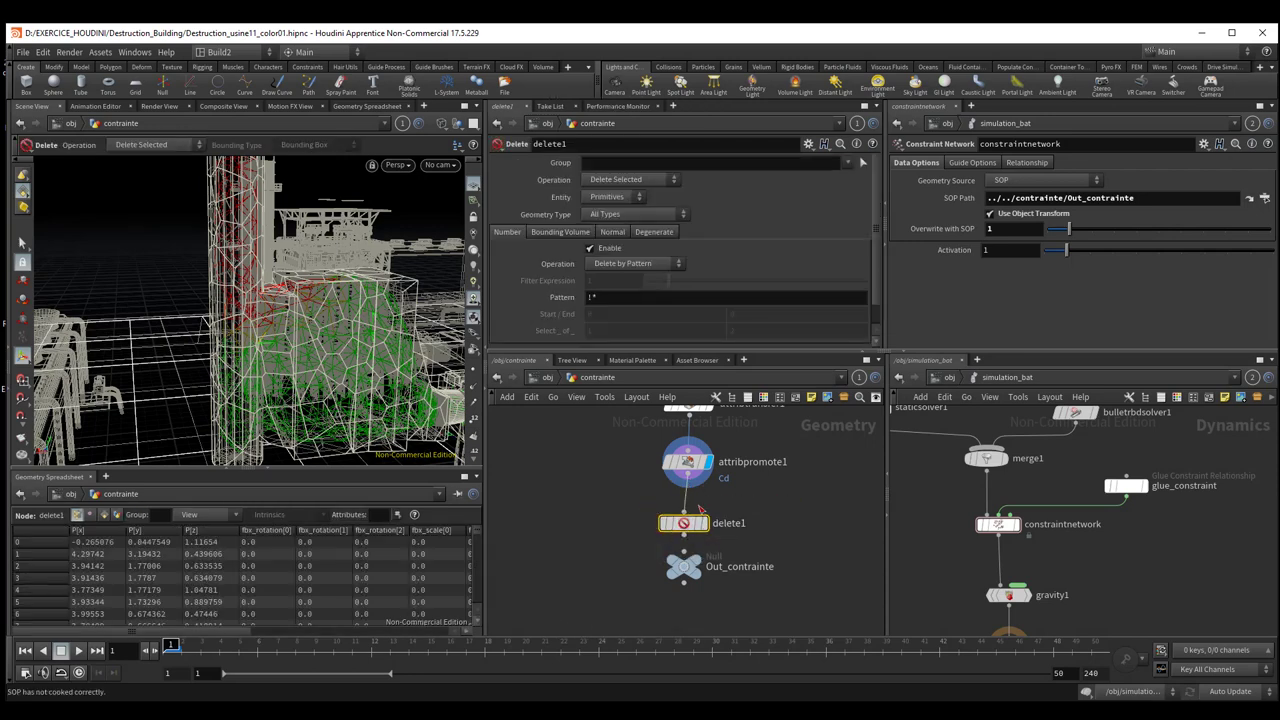
click(600, 163)
text(@Cd.x>0)
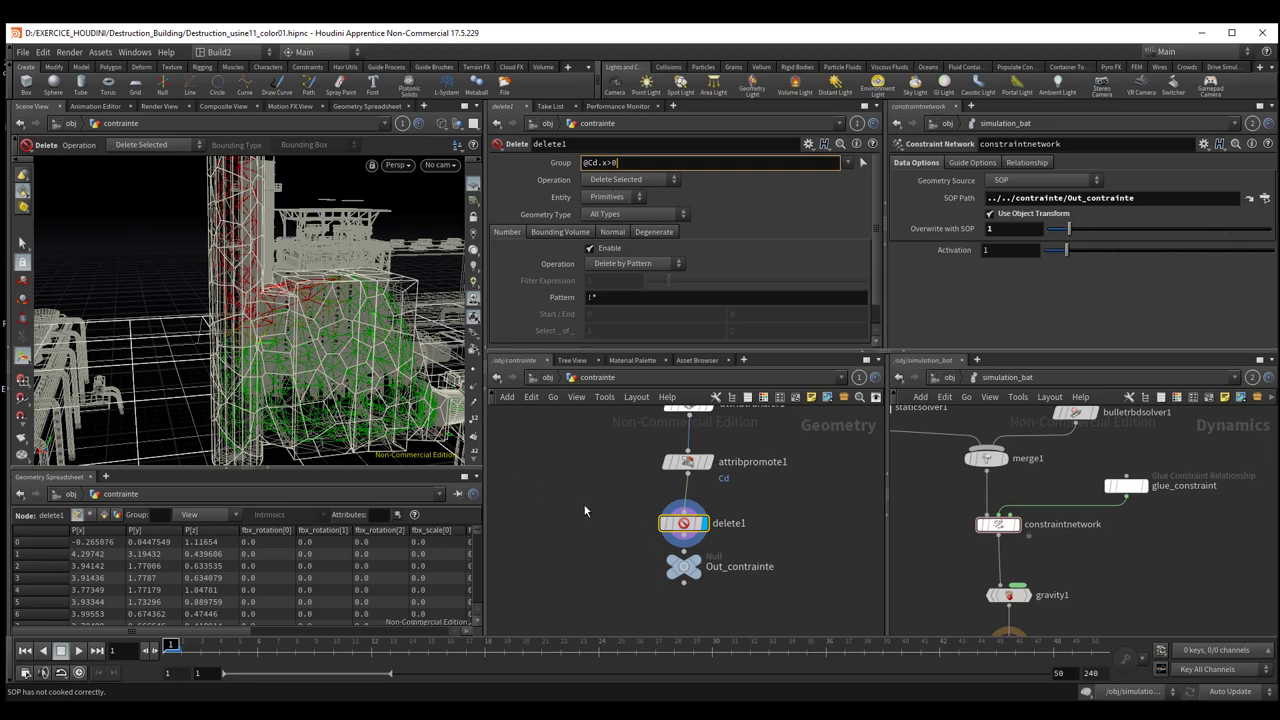
Step: Turn off delete1's Number Enable option and check the removed red constraints in the viewport
drag(674, 525, 676, 514)
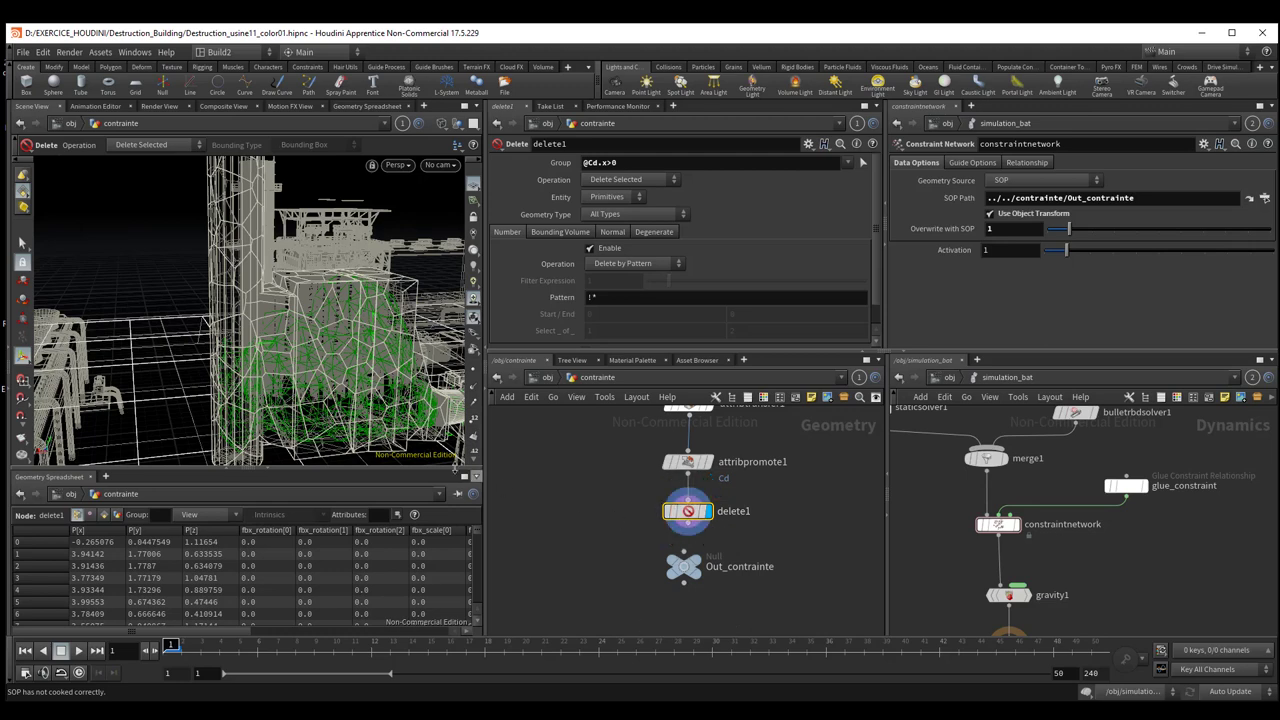
drag(332, 370, 236, 272)
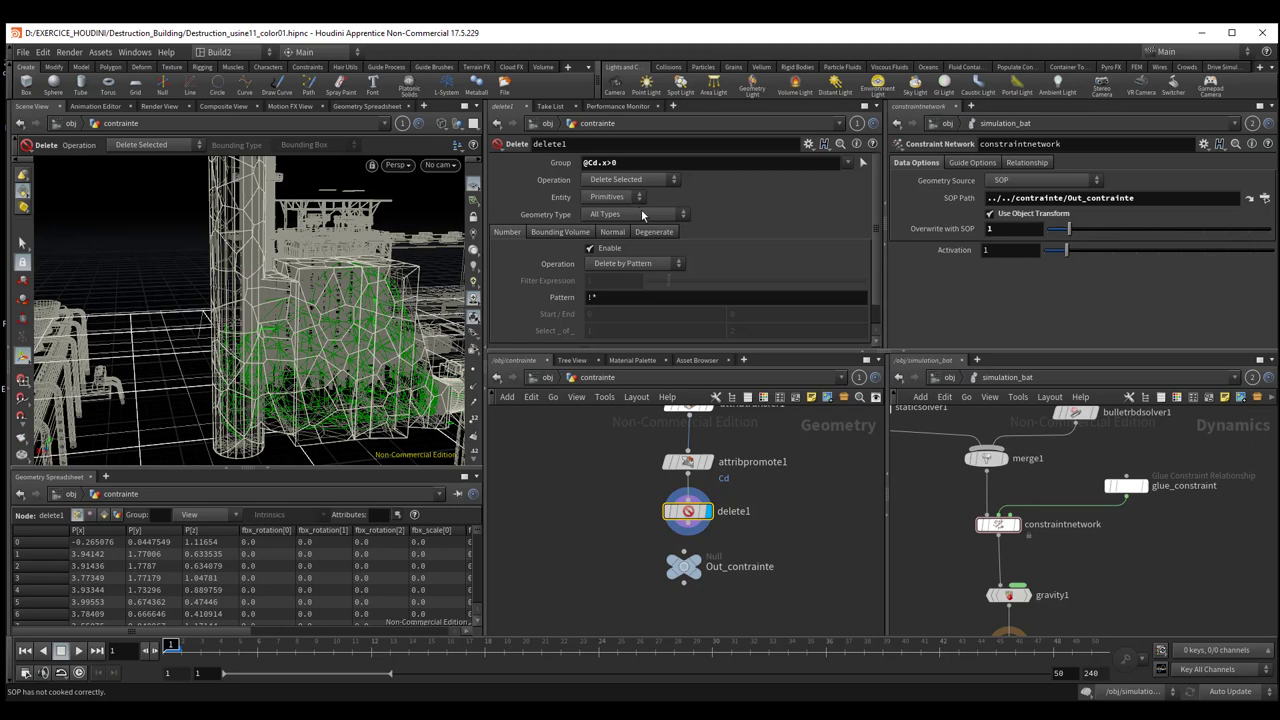
click(603, 252)
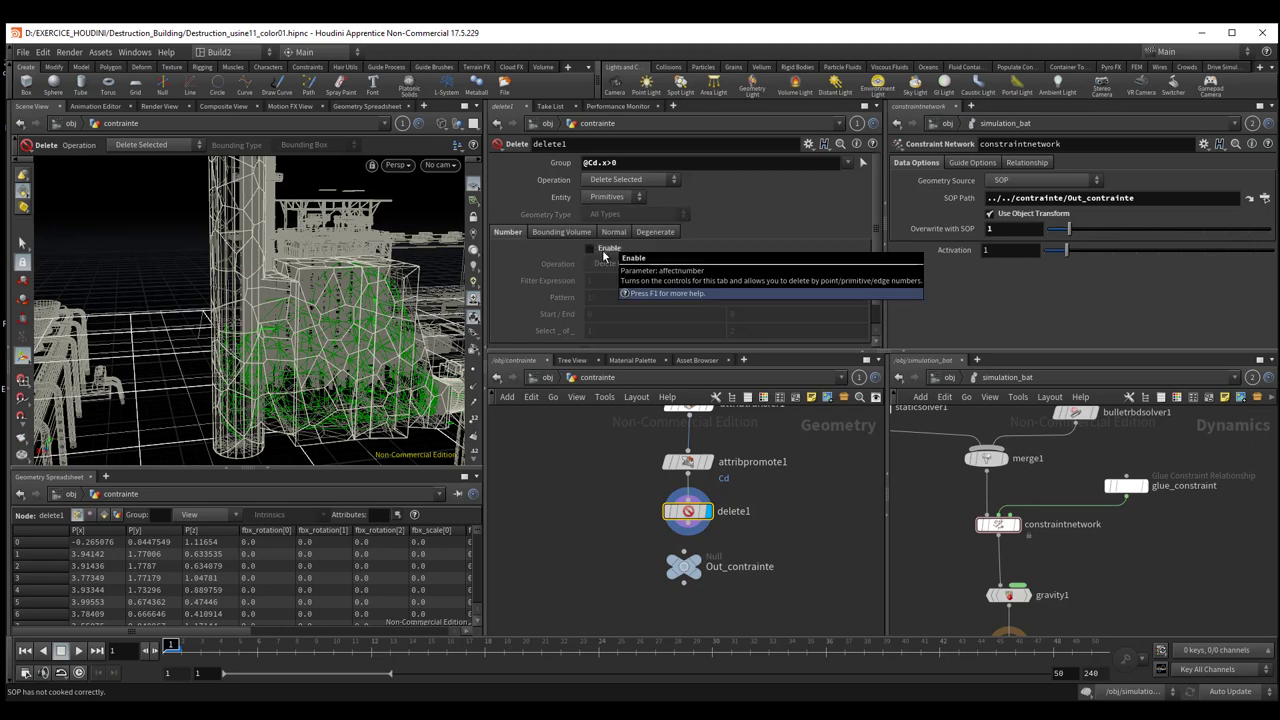
key(Escape)
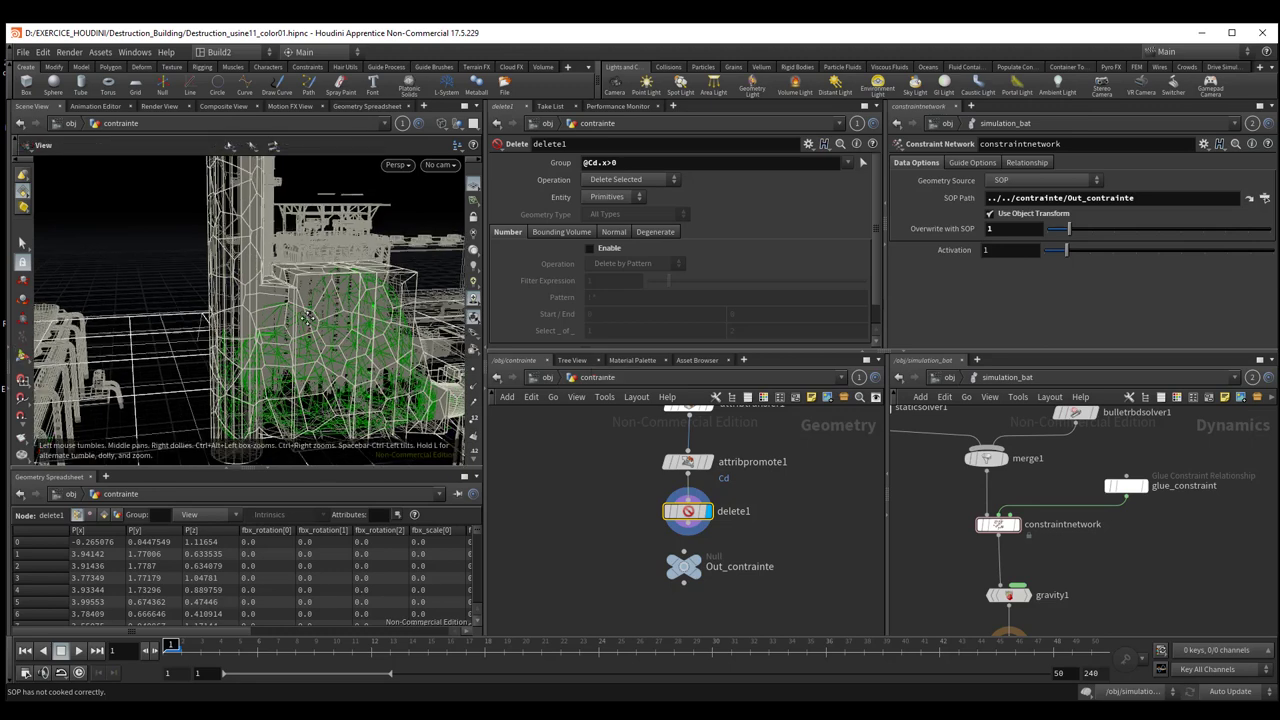
drag(308, 316, 146, 334)
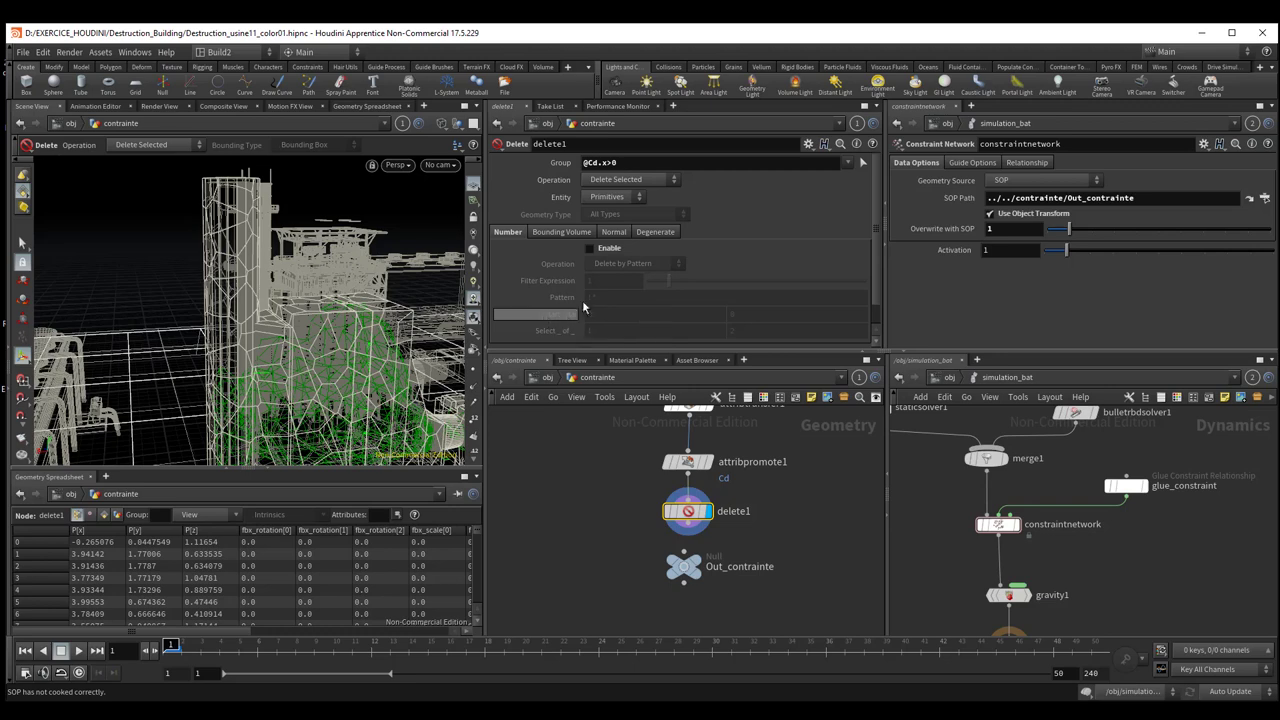
click(645, 163)
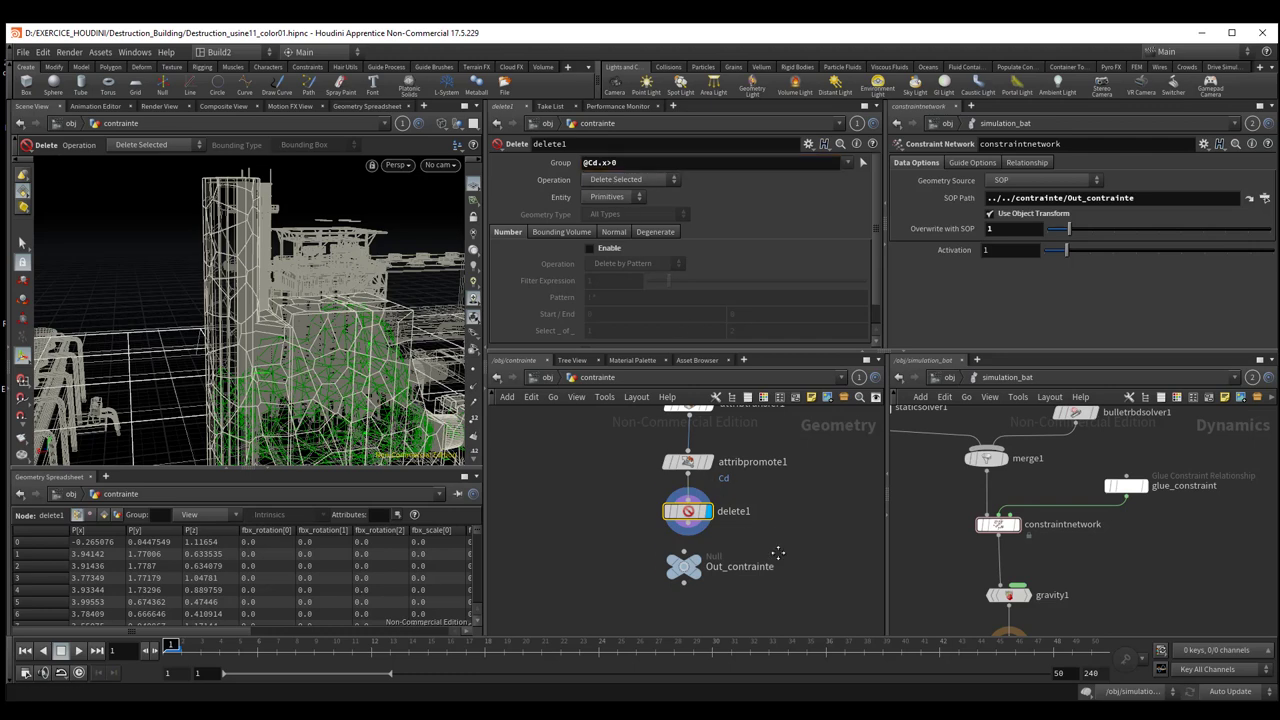
middle_drag(778, 552, 772, 493)
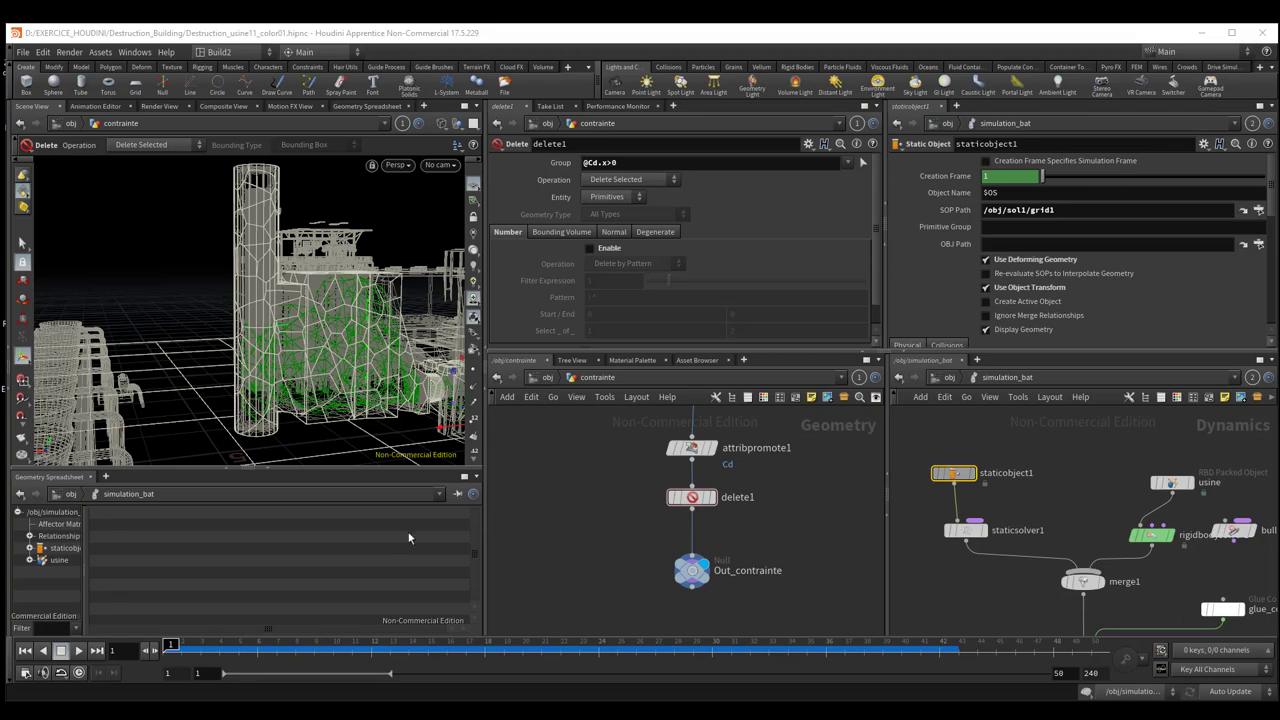
Step: Hide the geometry spreadsheet and widen the dynamics network pane
click(270, 474)
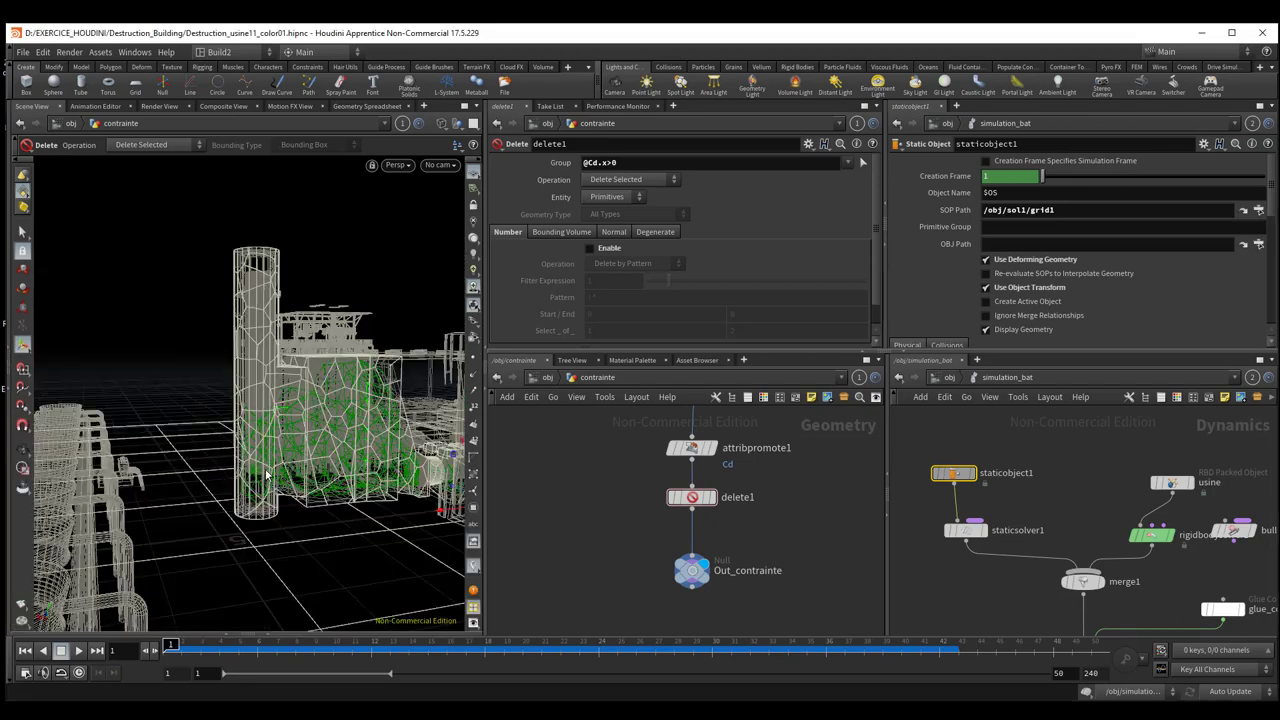
key(Escape)
mouse_move(279, 496)
mouse_down()
mouse_move(273, 393)
mouse_move(266, 471)
mouse_up()
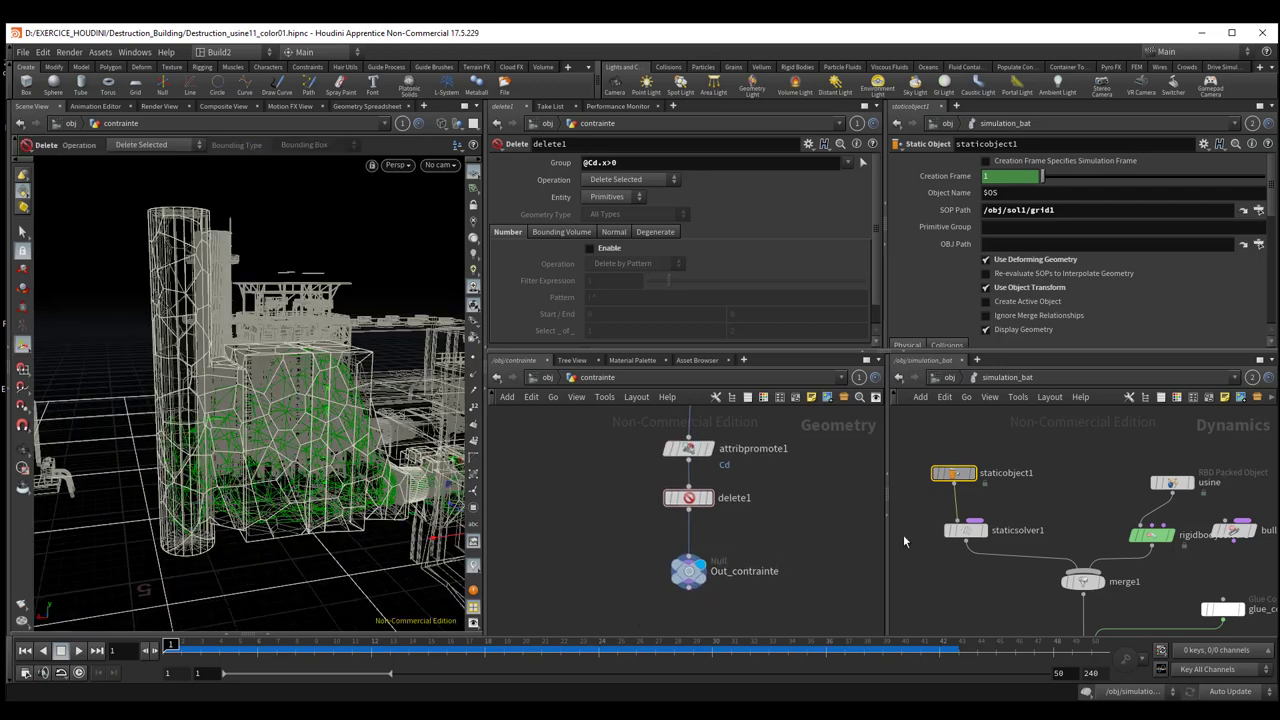
drag(888, 561, 820, 560)
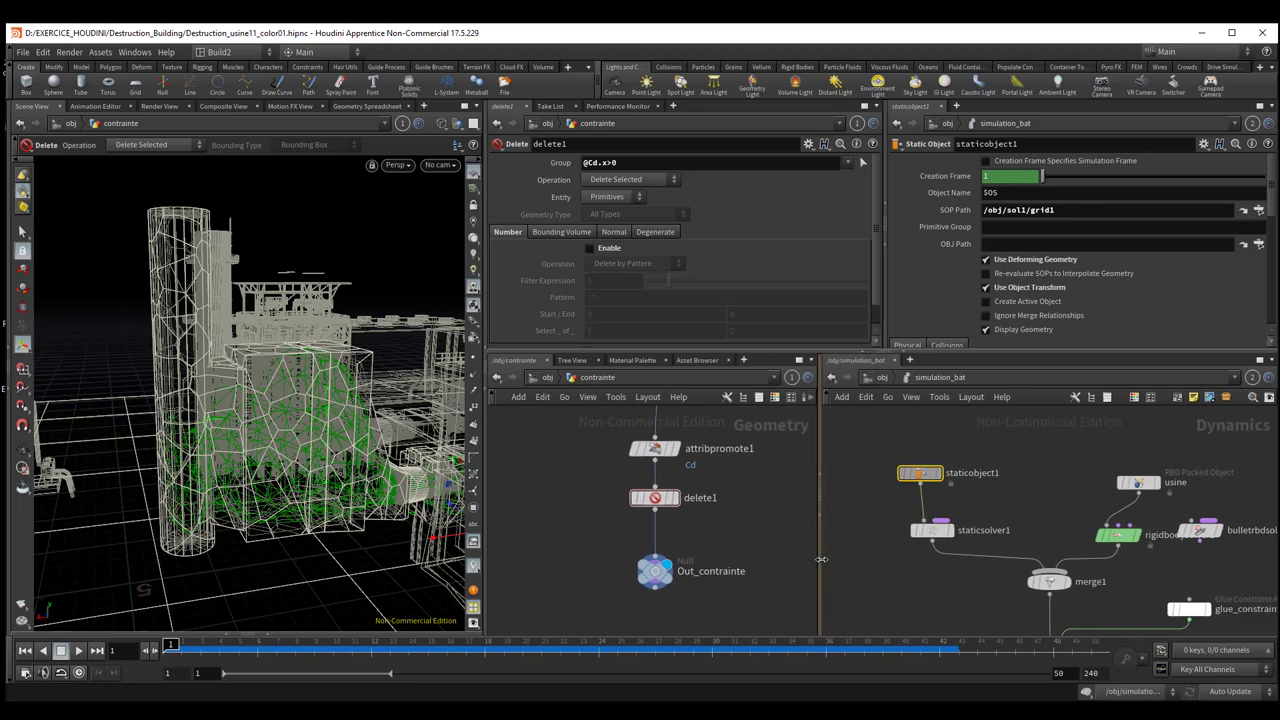
middle_drag(994, 515, 984, 486)
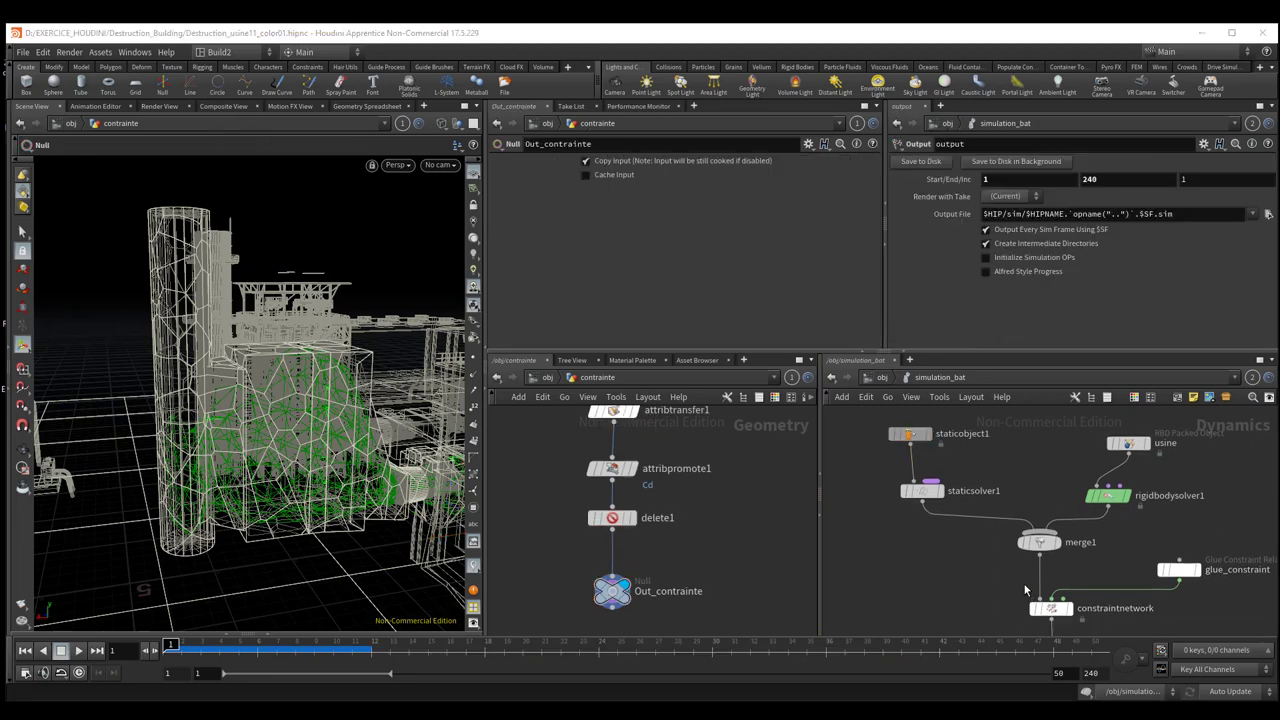
middle_drag(1026, 591, 1023, 603)
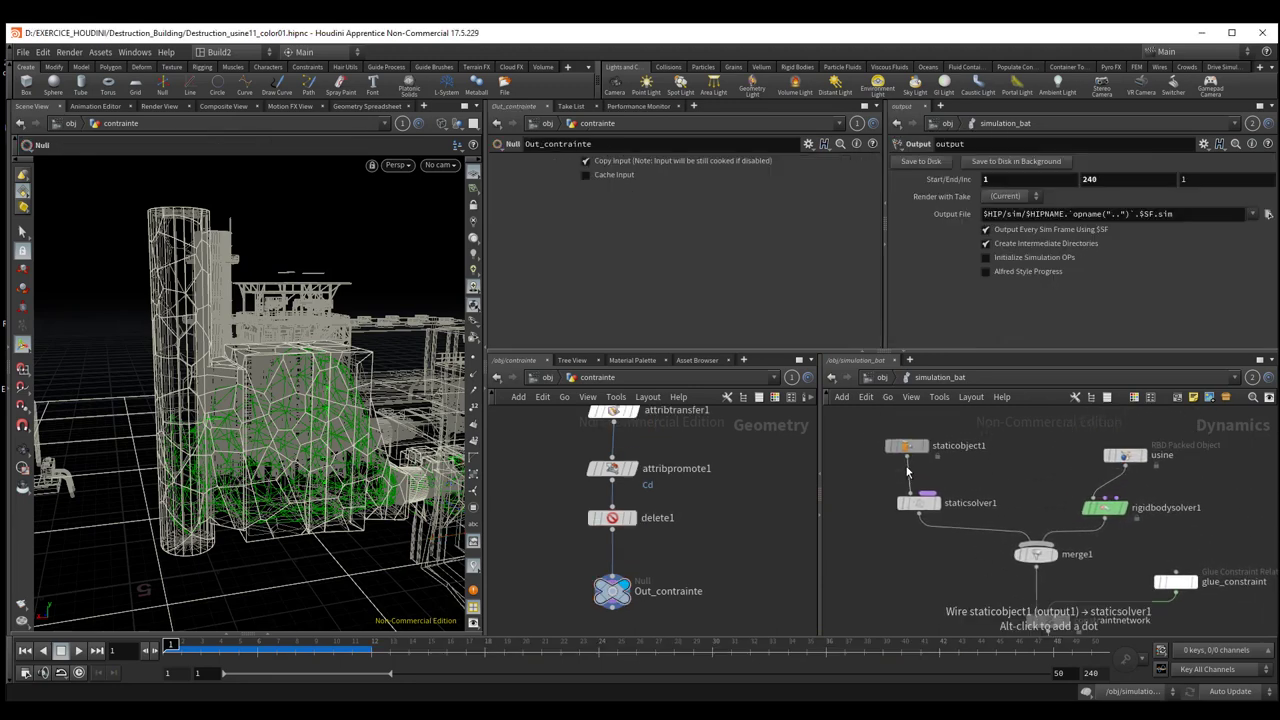
Step: Review the staticobject1, rigidbodysolver1, usine and constraintnetwork settings
click(907, 446)
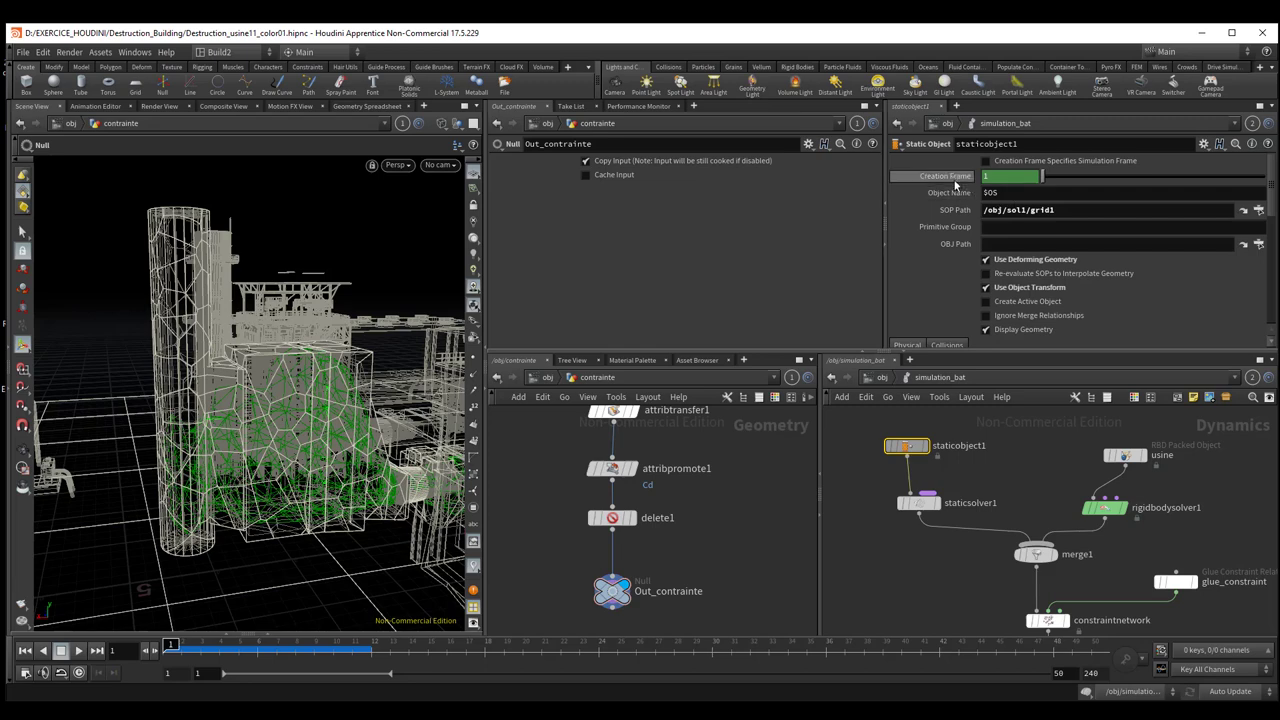
middle_drag(996, 459, 964, 415)
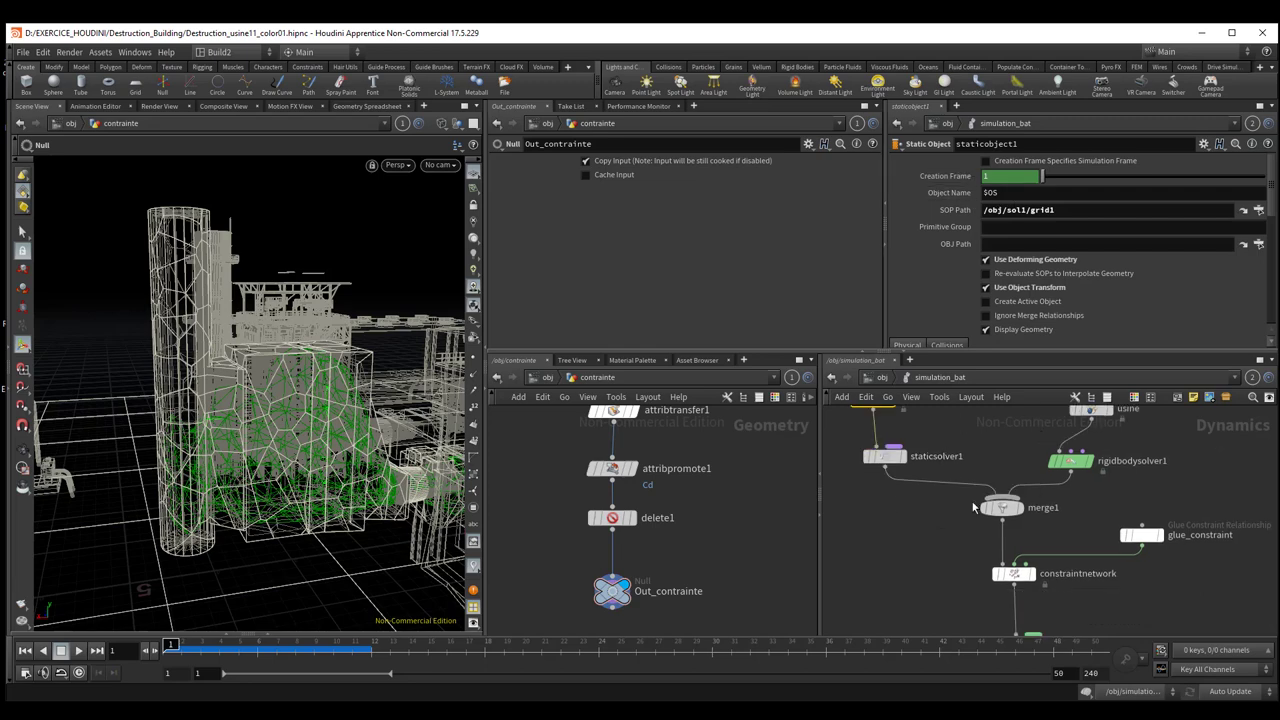
middle_drag(976, 508, 931, 540)
click(1028, 503)
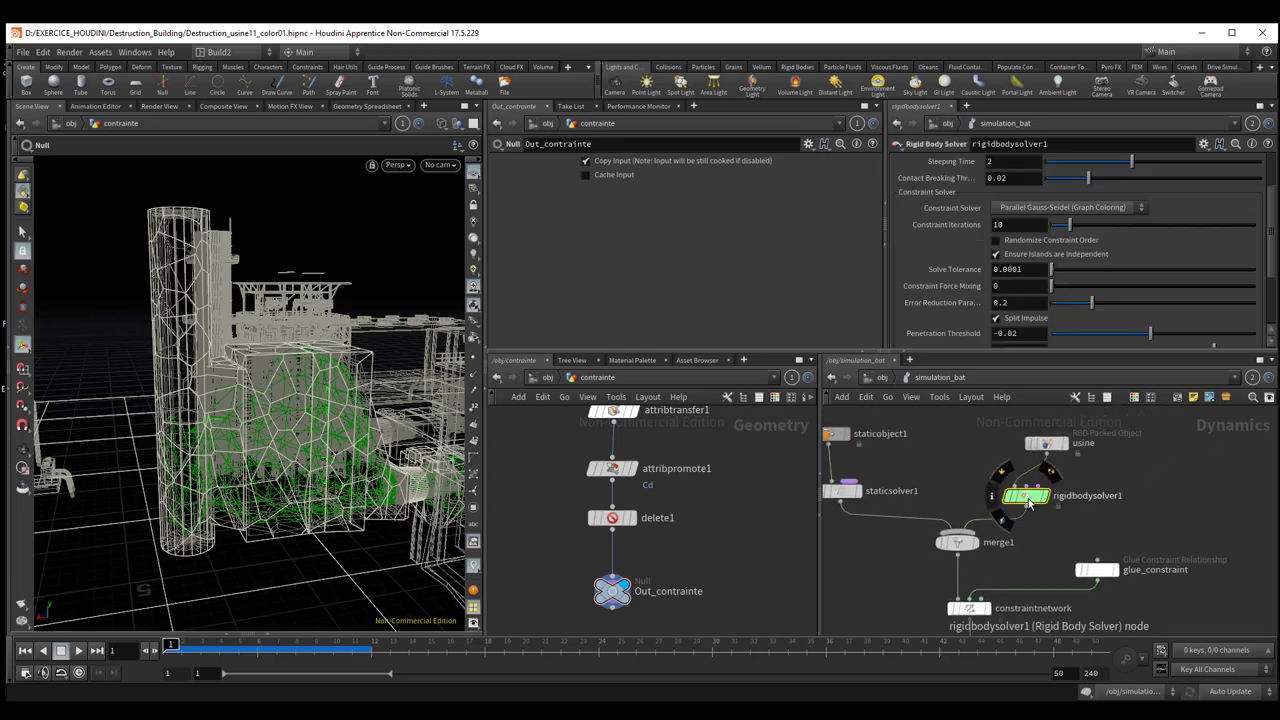
click(1047, 449)
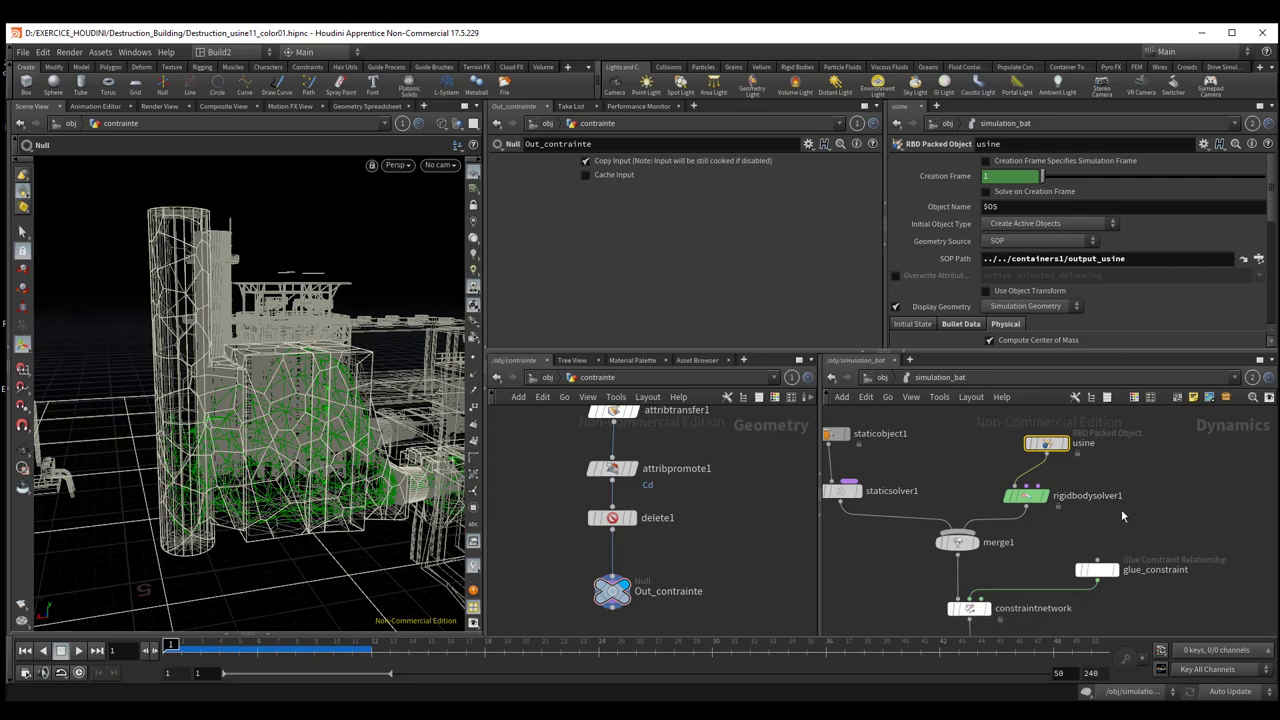
middle_drag(1116, 497, 1118, 440)
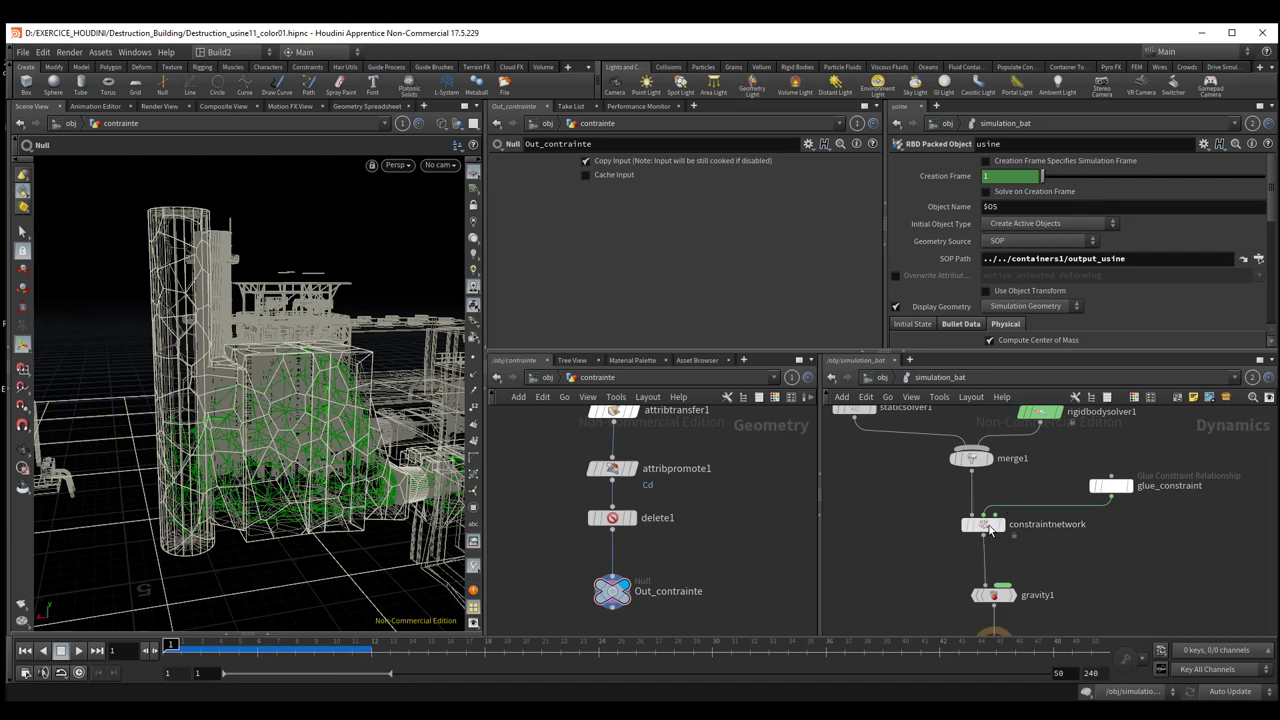
click(985, 524)
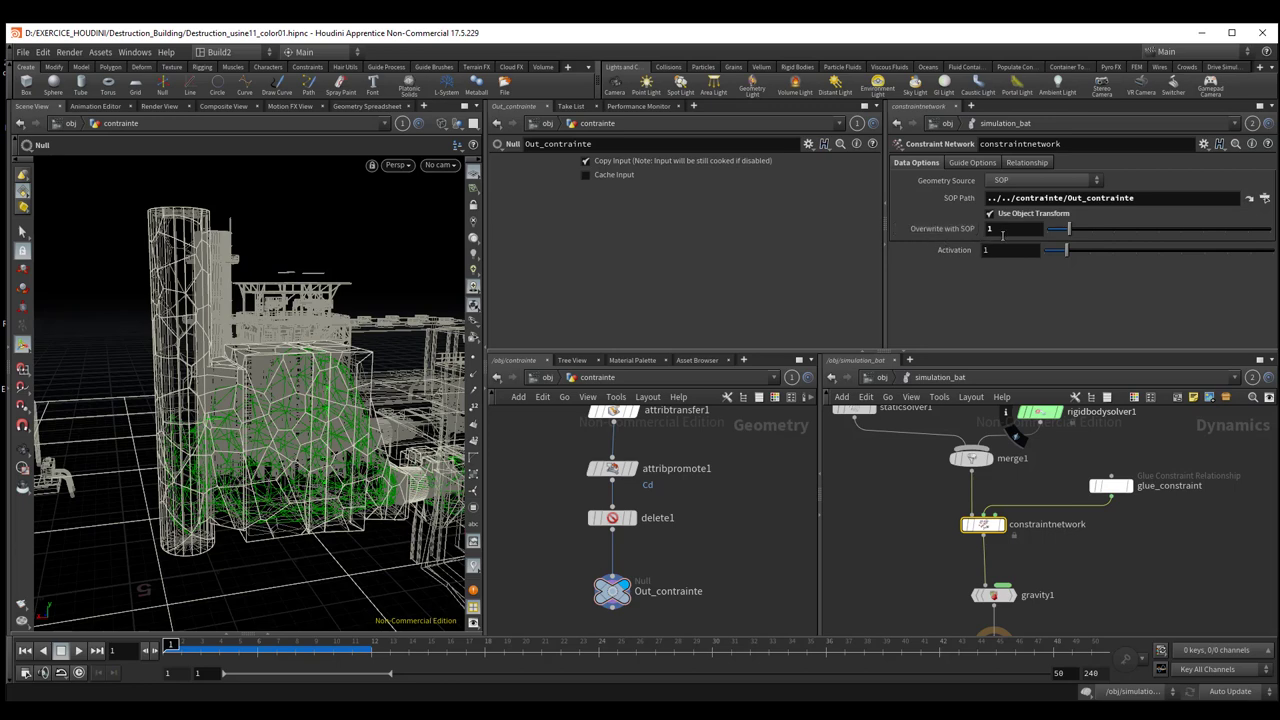
click(1112, 490)
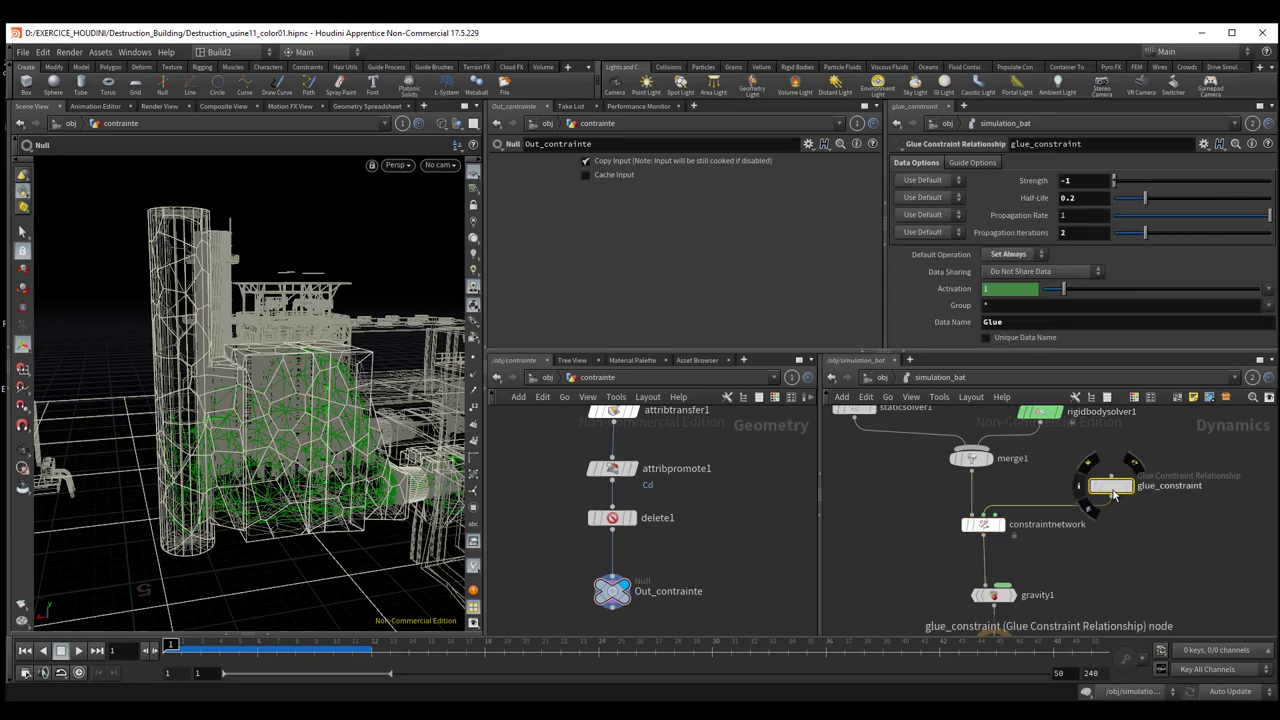
click(1075, 181)
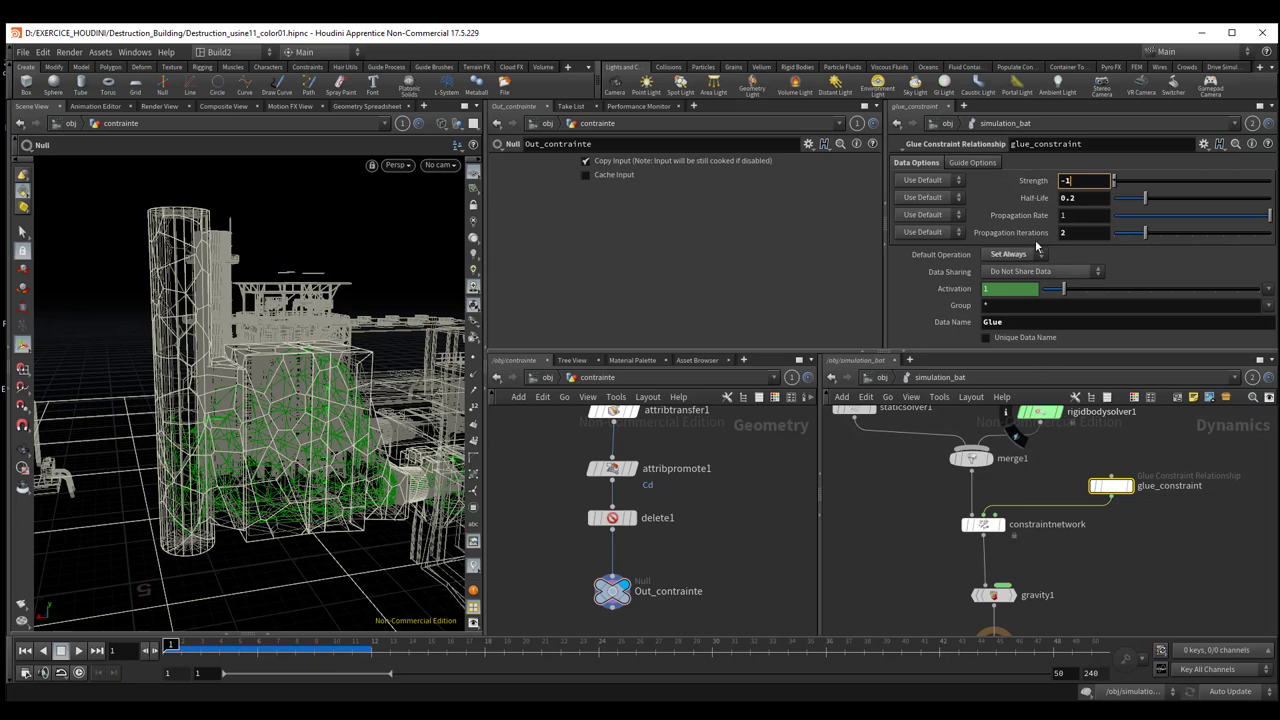
middle_drag(898, 527, 923, 497)
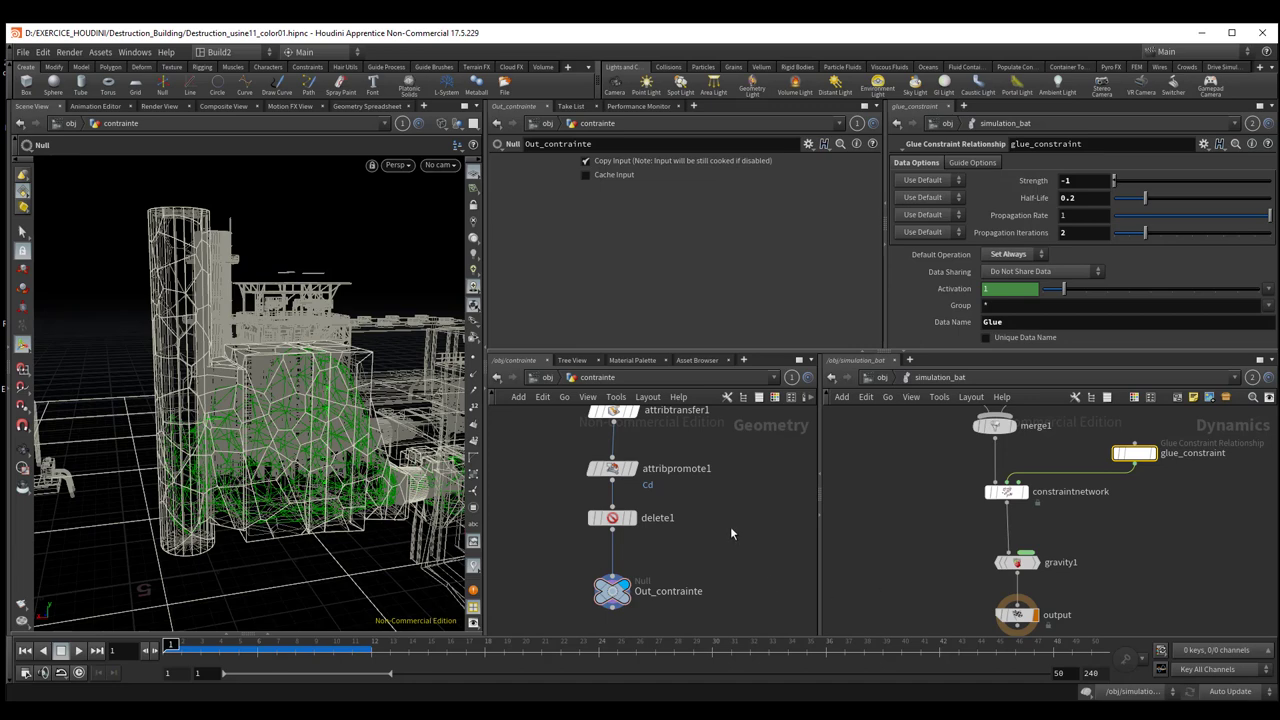
middle_drag(730, 526, 724, 612)
middle_drag(726, 530, 734, 595)
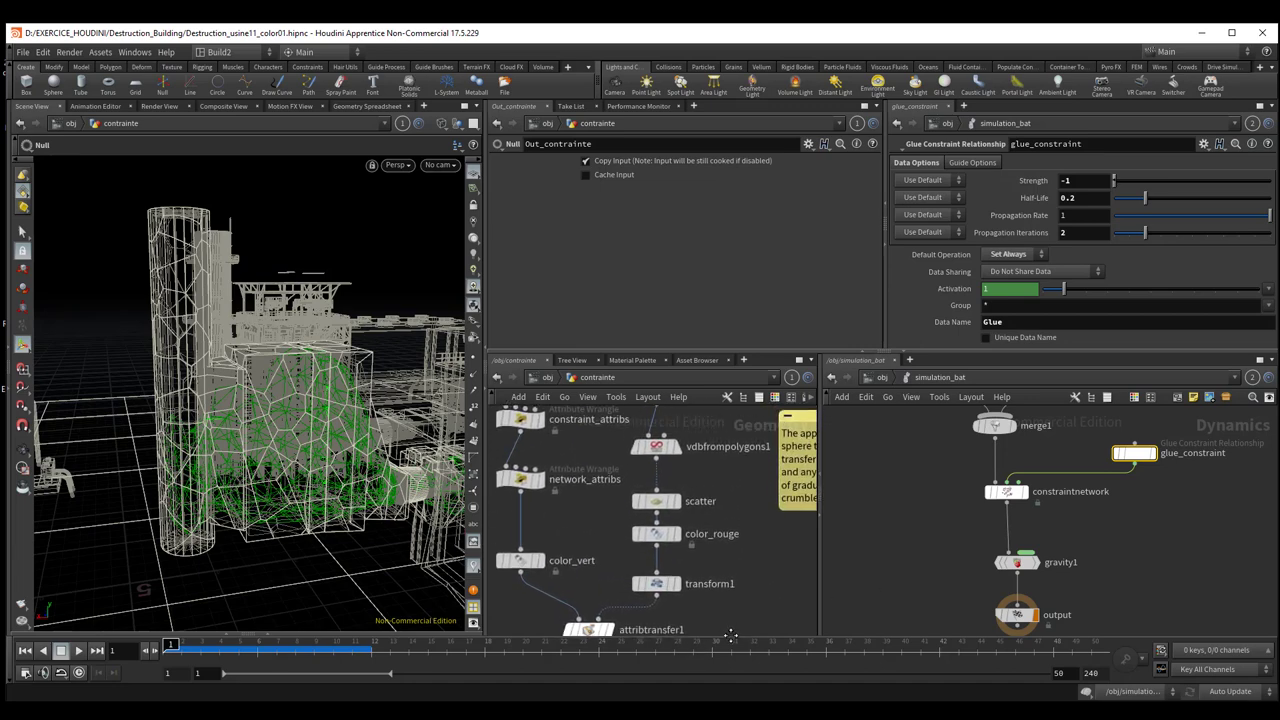
mouse_move(726, 520)
middle_down()
mouse_move(732, 586)
mouse_move(739, 460)
middle_up()
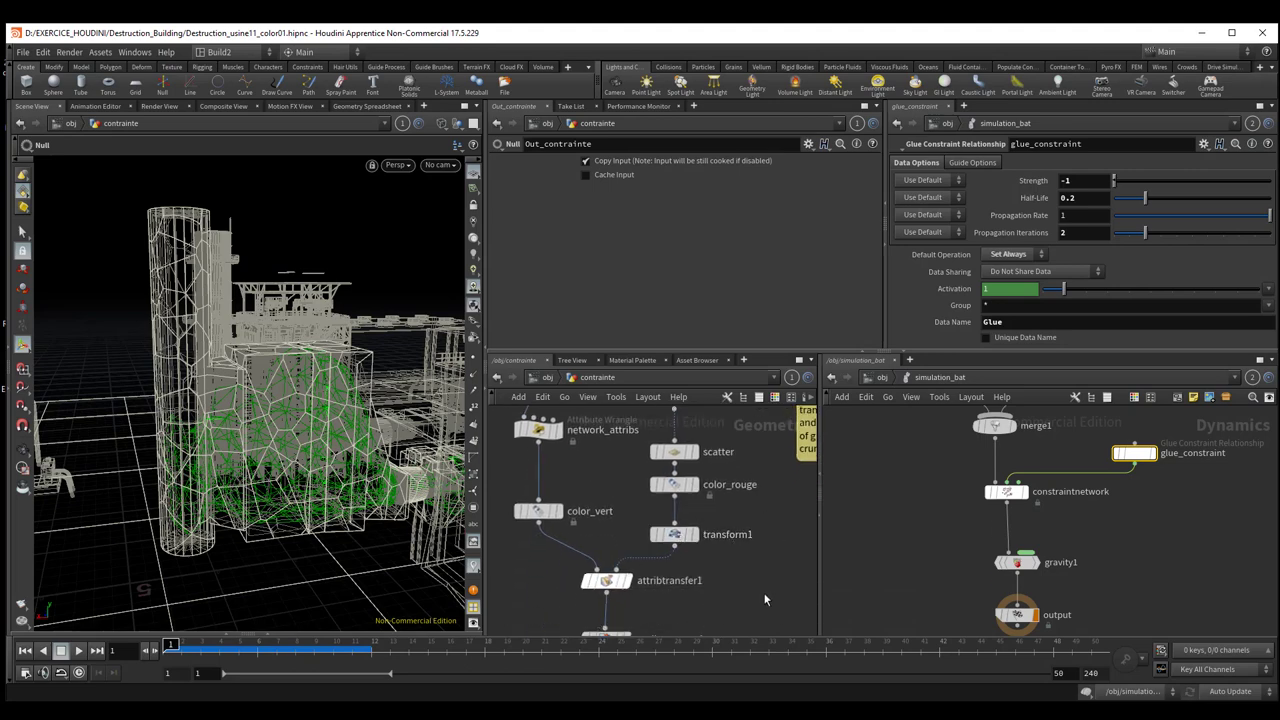
middle_drag(764, 599, 767, 502)
middle_drag(894, 551, 892, 512)
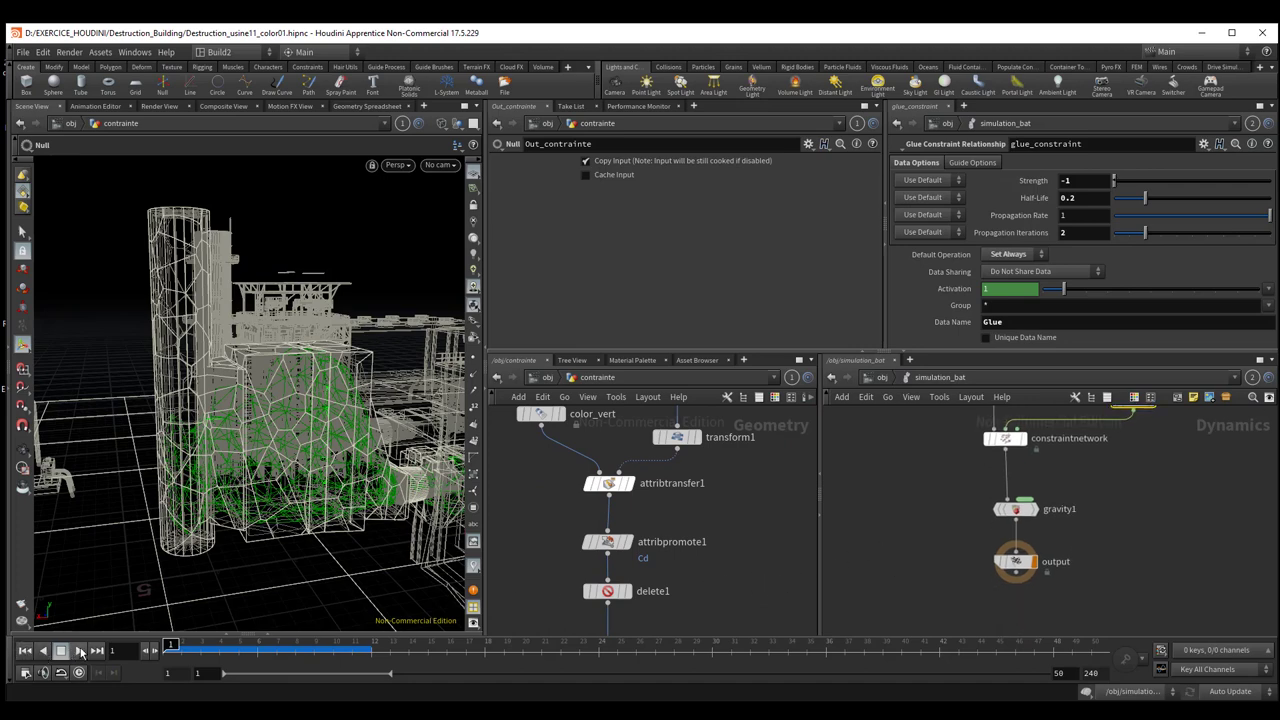
Step: Play the collapse to frame 25 and set the display flag on attribtransfer1
click(80, 651)
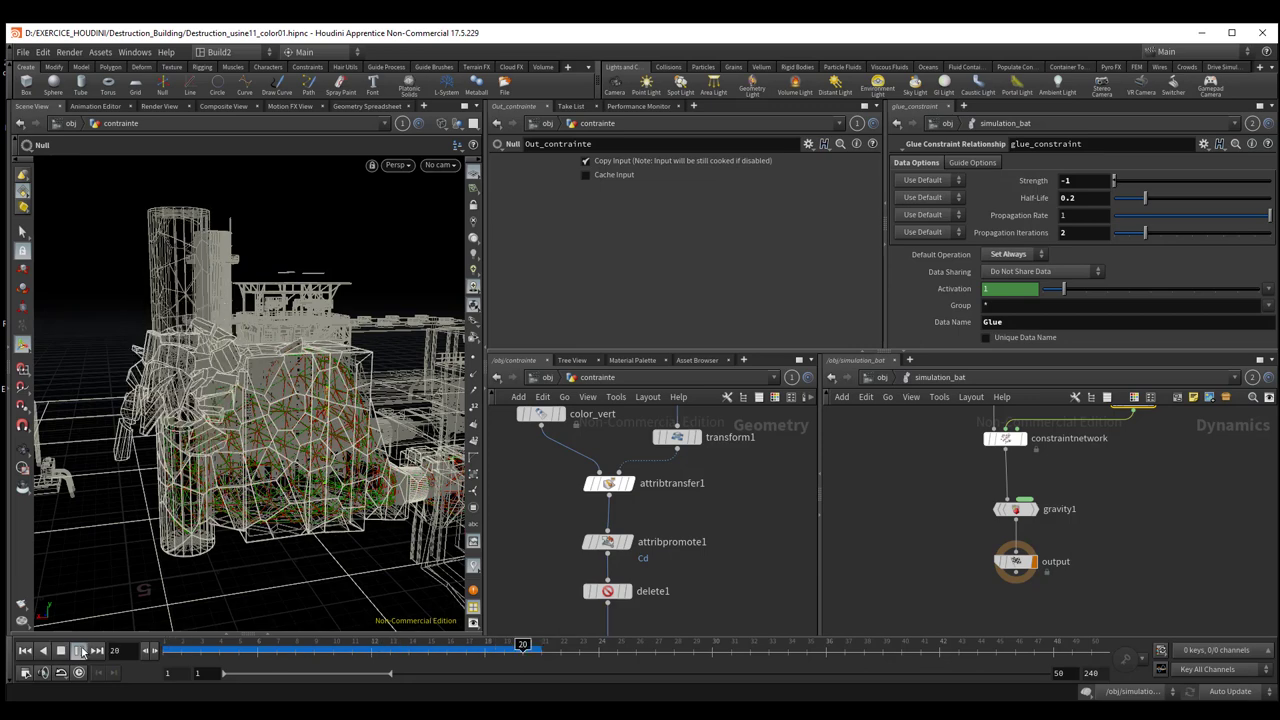
click(82, 651)
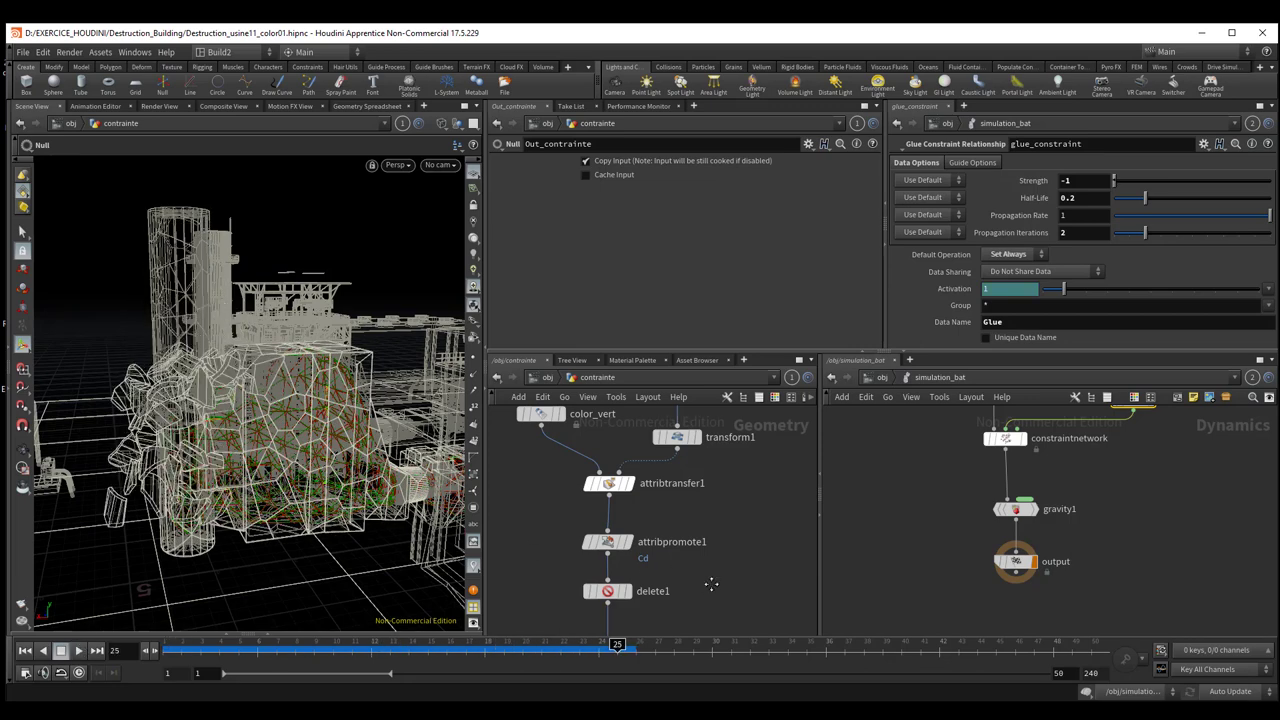
mouse_move(711, 584)
middle_down()
mouse_move(749, 489)
mouse_move(663, 571)
middle_up()
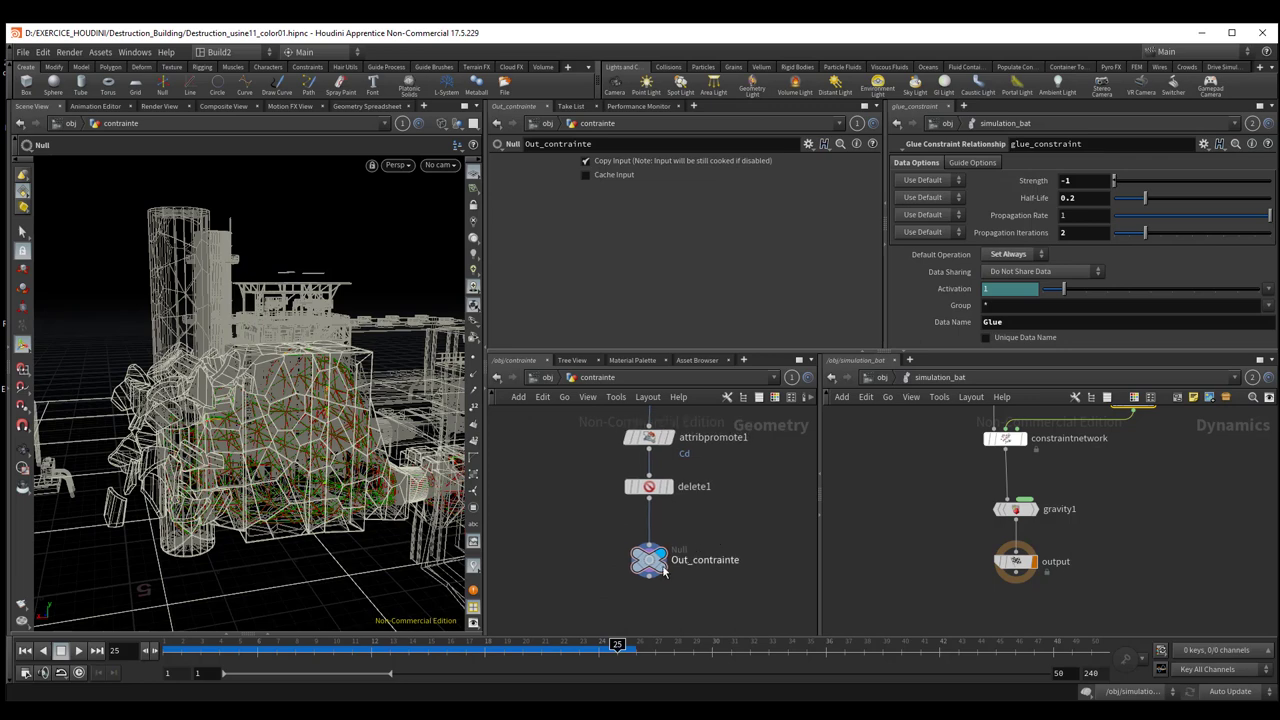
click(650, 557)
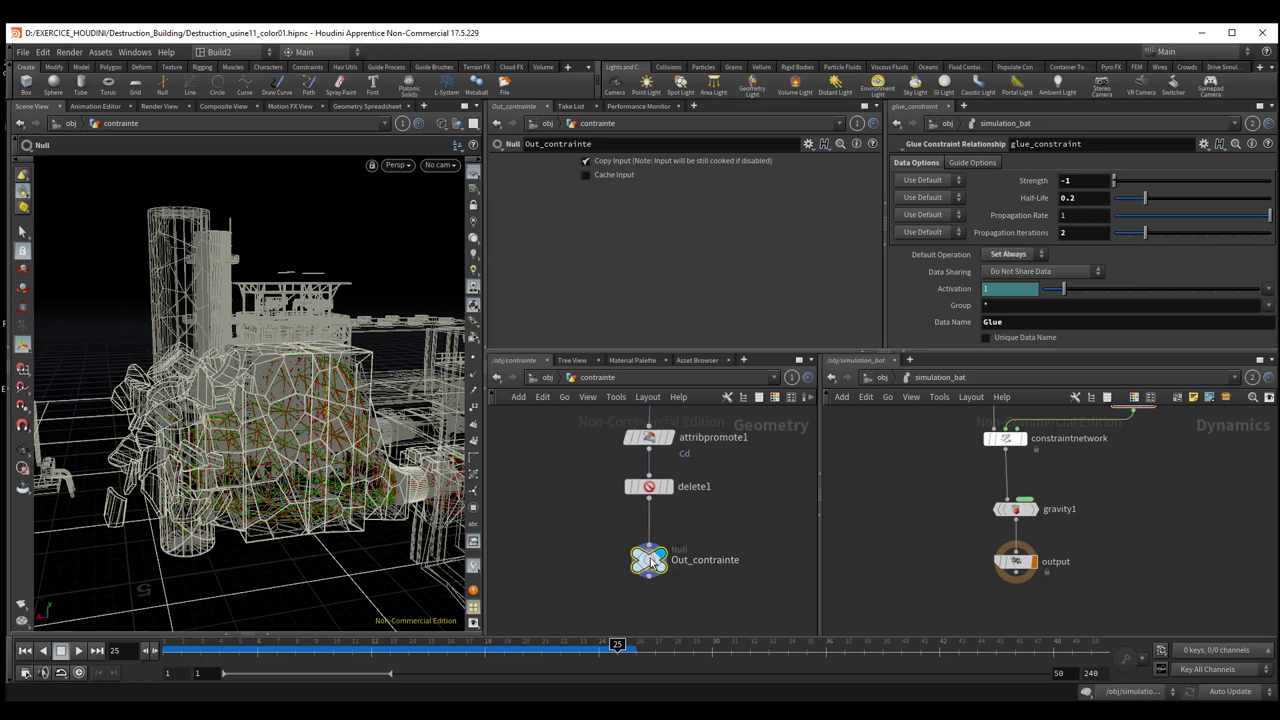
middle_drag(732, 493, 722, 585)
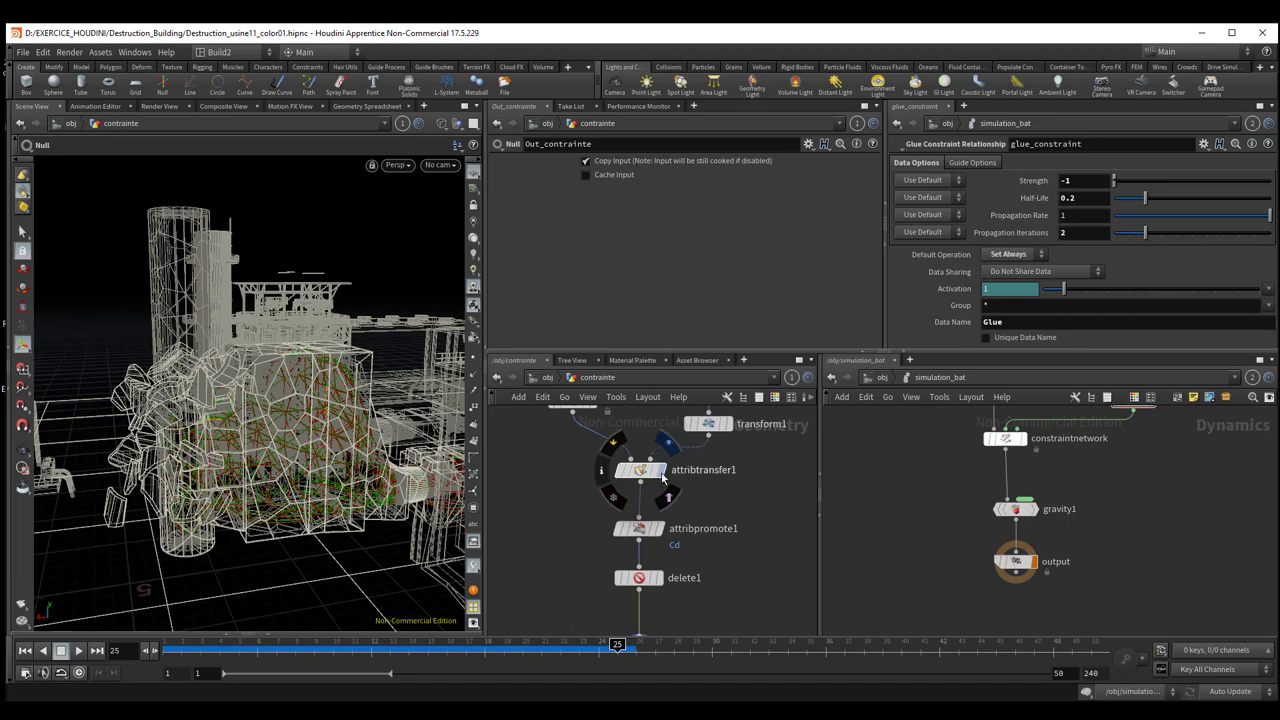
click(662, 478)
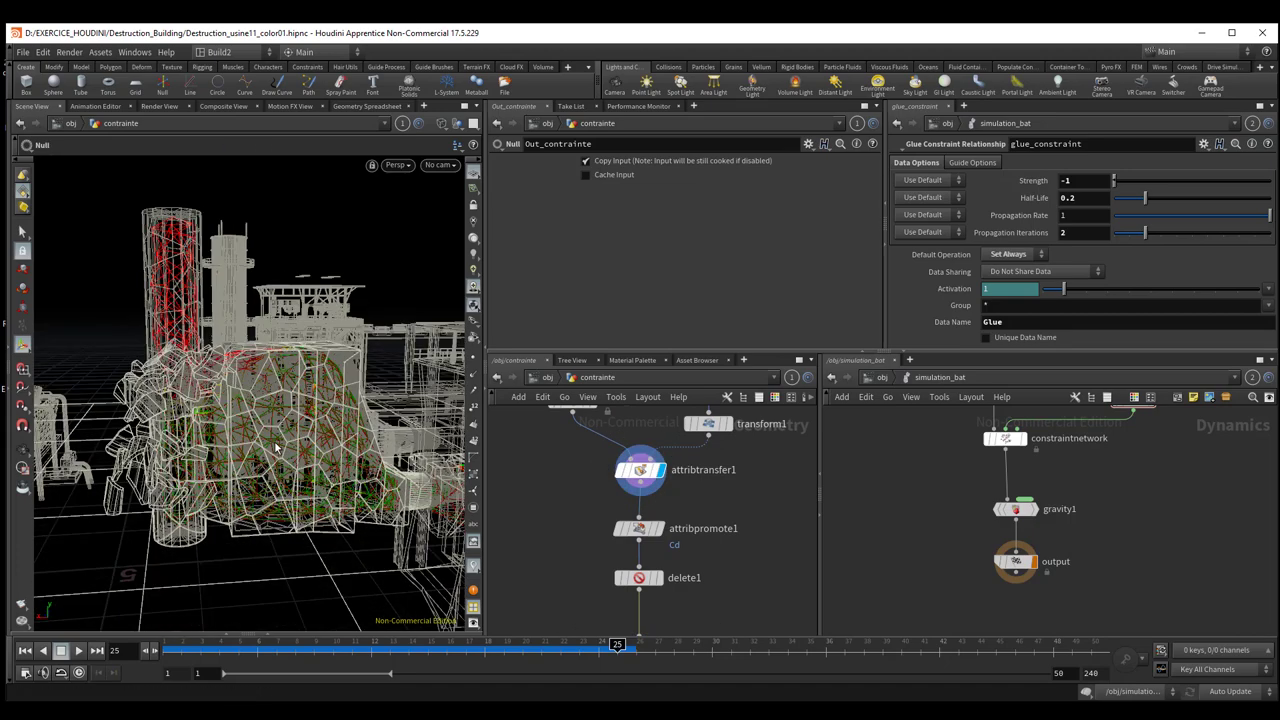
Step: Inspect the fractured building, replay from frame 1 to 35, and switch to shaded display
key(Escape)
drag(278, 450, 291, 466)
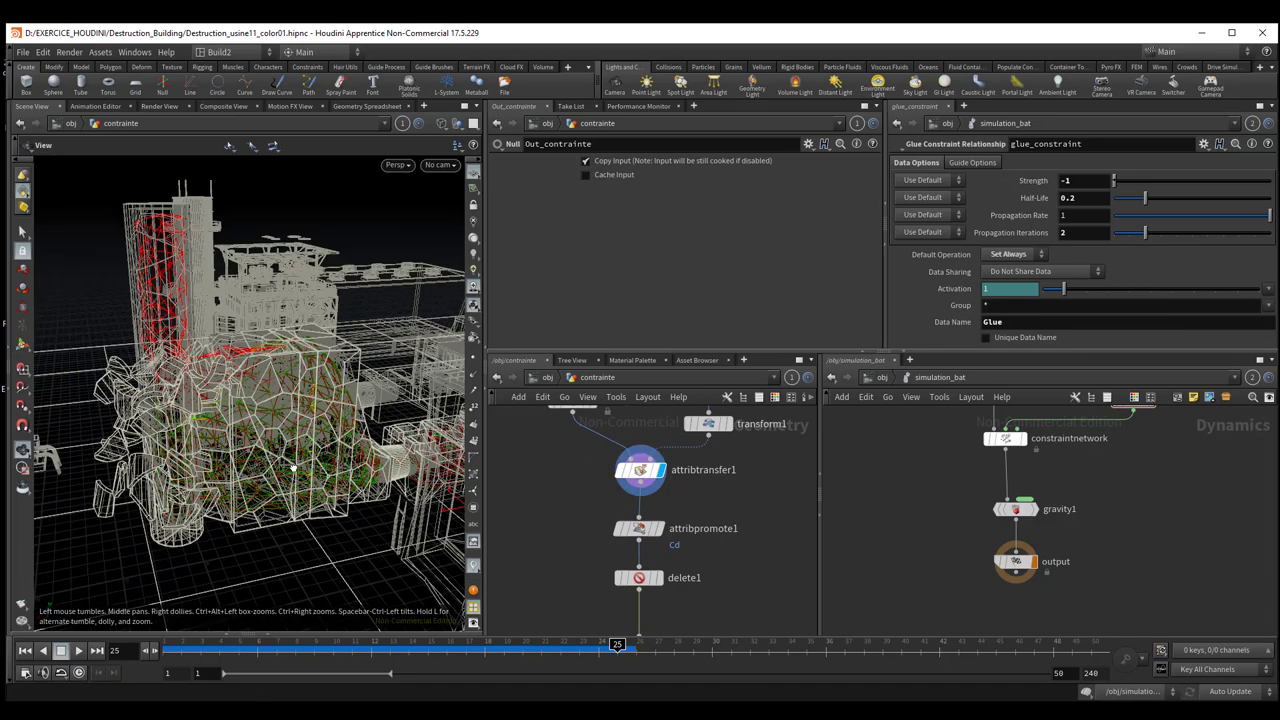
right_drag(291, 466, 333, 457)
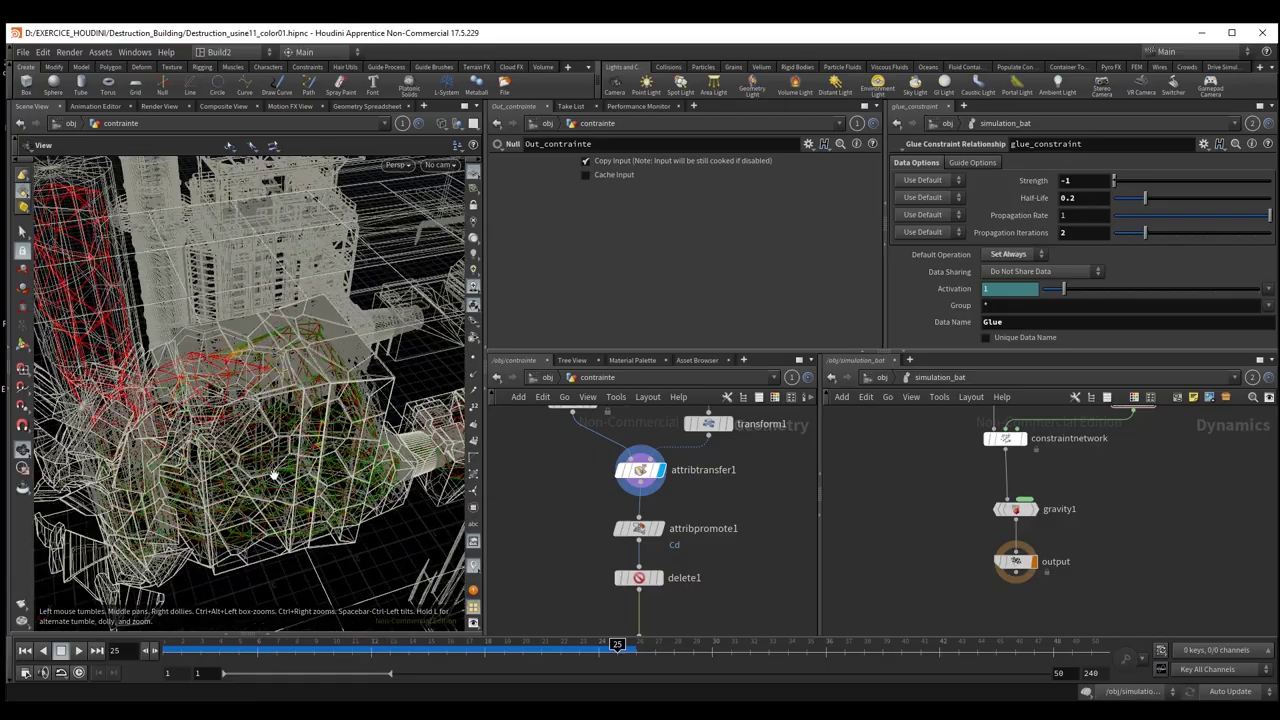
mouse_move(333, 457)
mouse_down()
mouse_move(254, 401)
mouse_move(256, 418)
mouse_up()
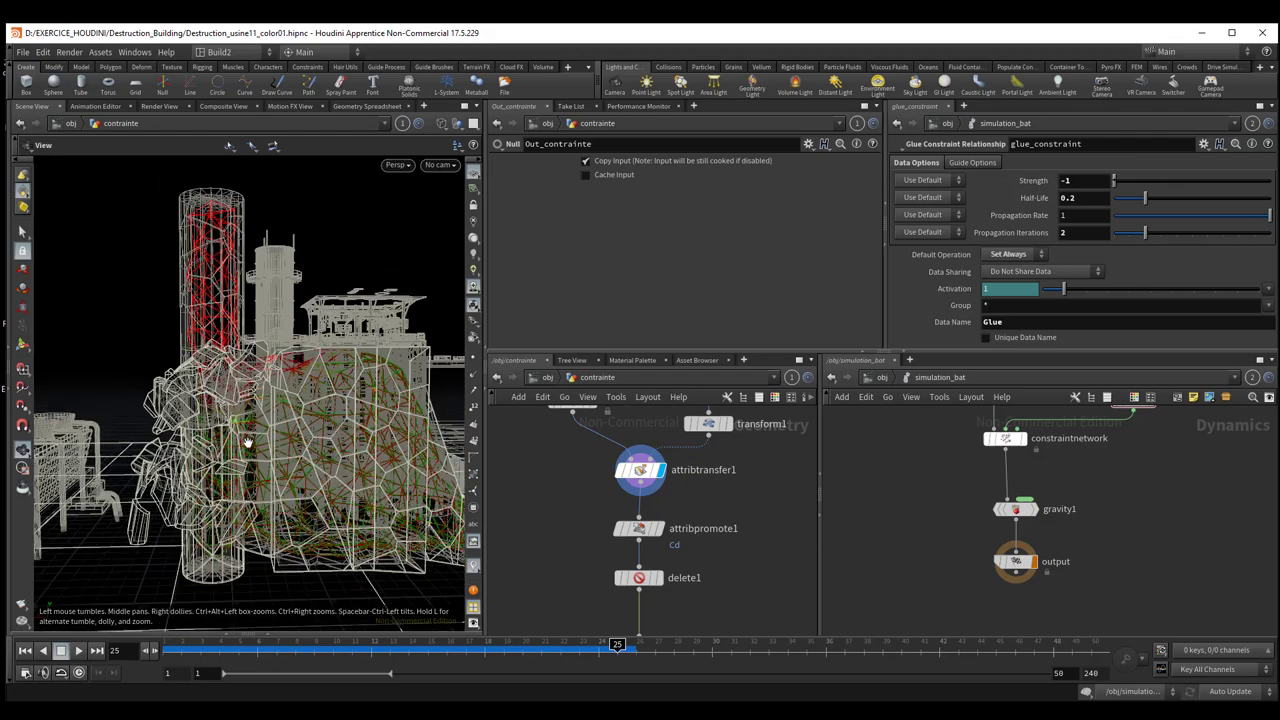
click(25, 650)
click(79, 651)
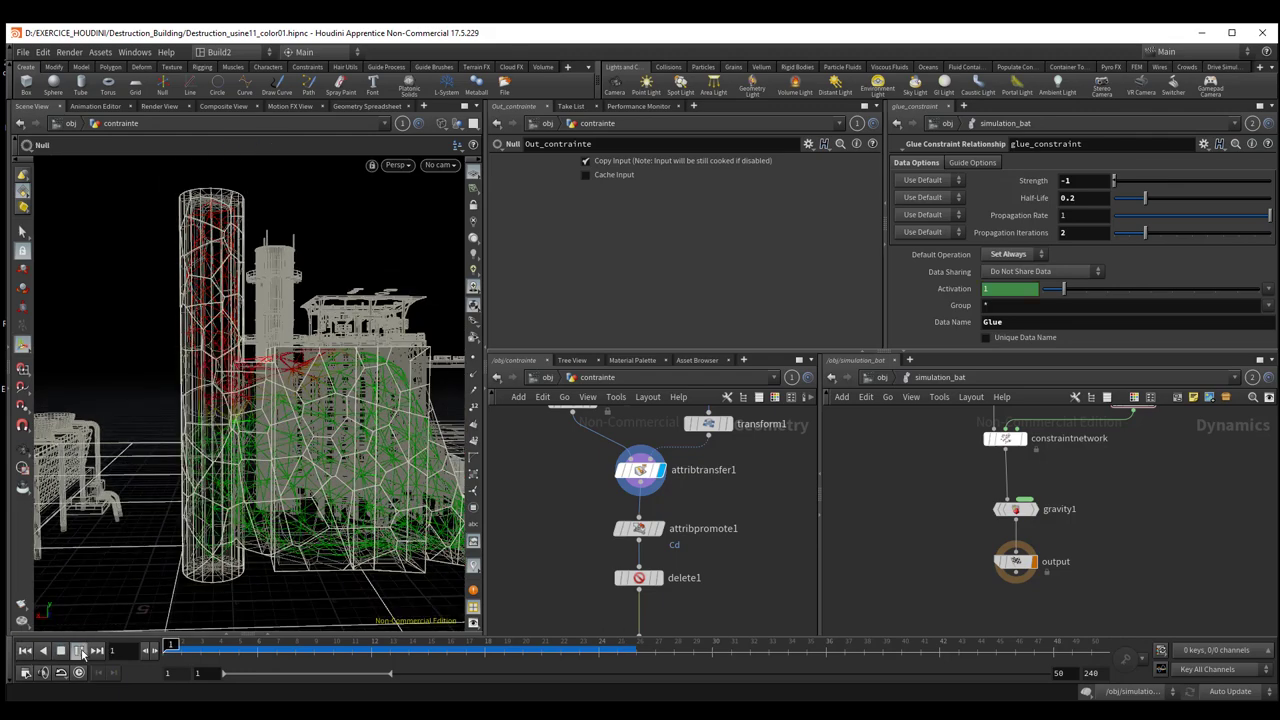
click(79, 651)
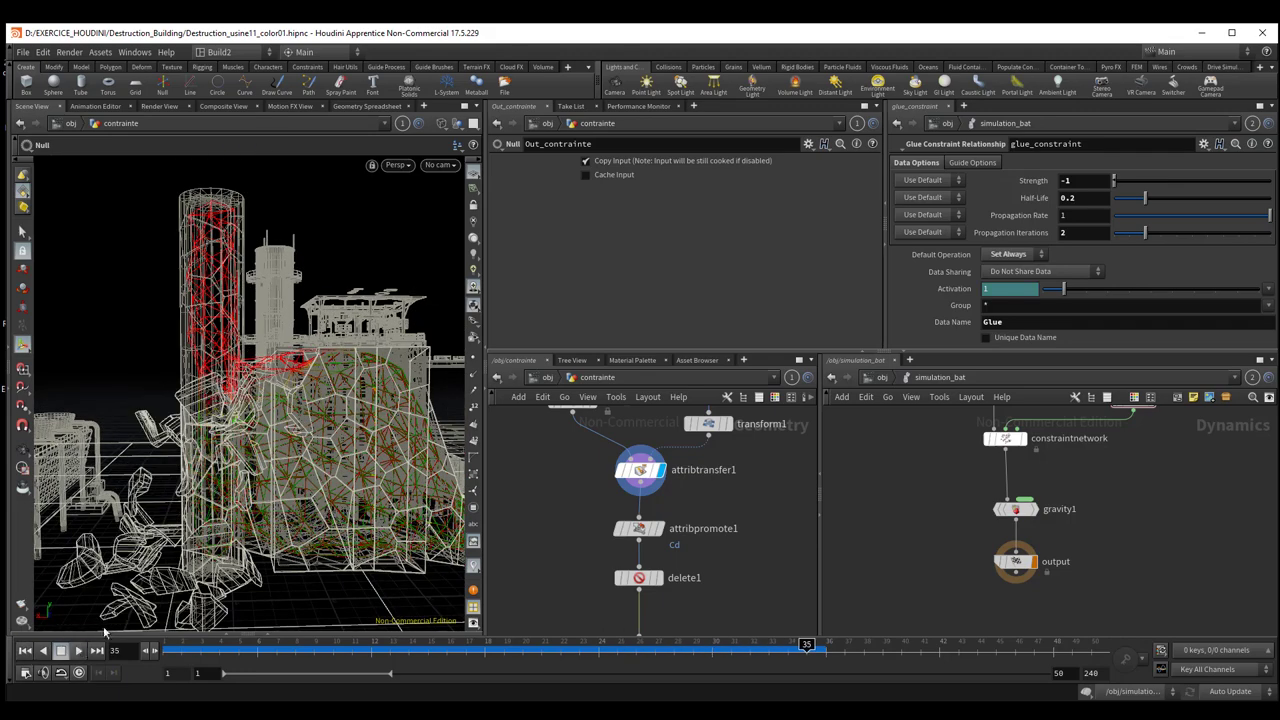
key(Escape)
mouse_move(230, 420)
mouse_down()
mouse_move(298, 425)
mouse_move(260, 551)
mouse_move(274, 486)
mouse_up()
key(Escape)
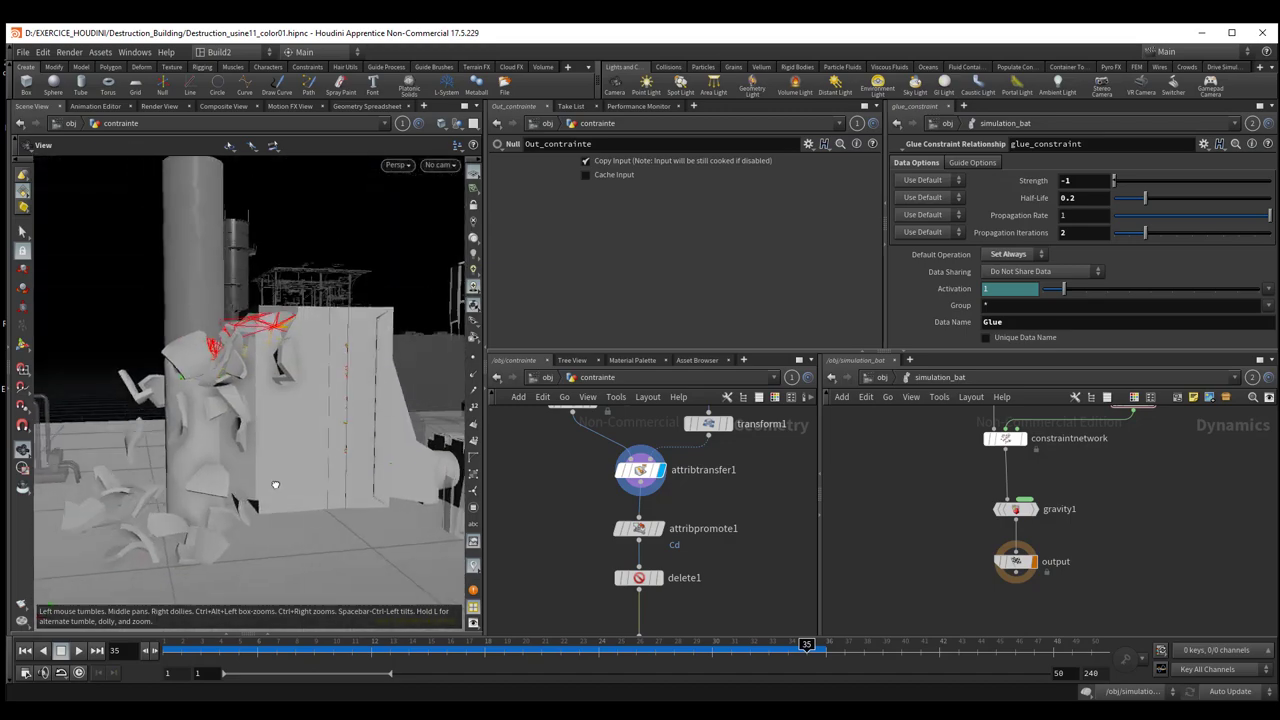
Step: Replay to frame 44, go up to /obj, replay there, and reset to frame 1
click(25, 651)
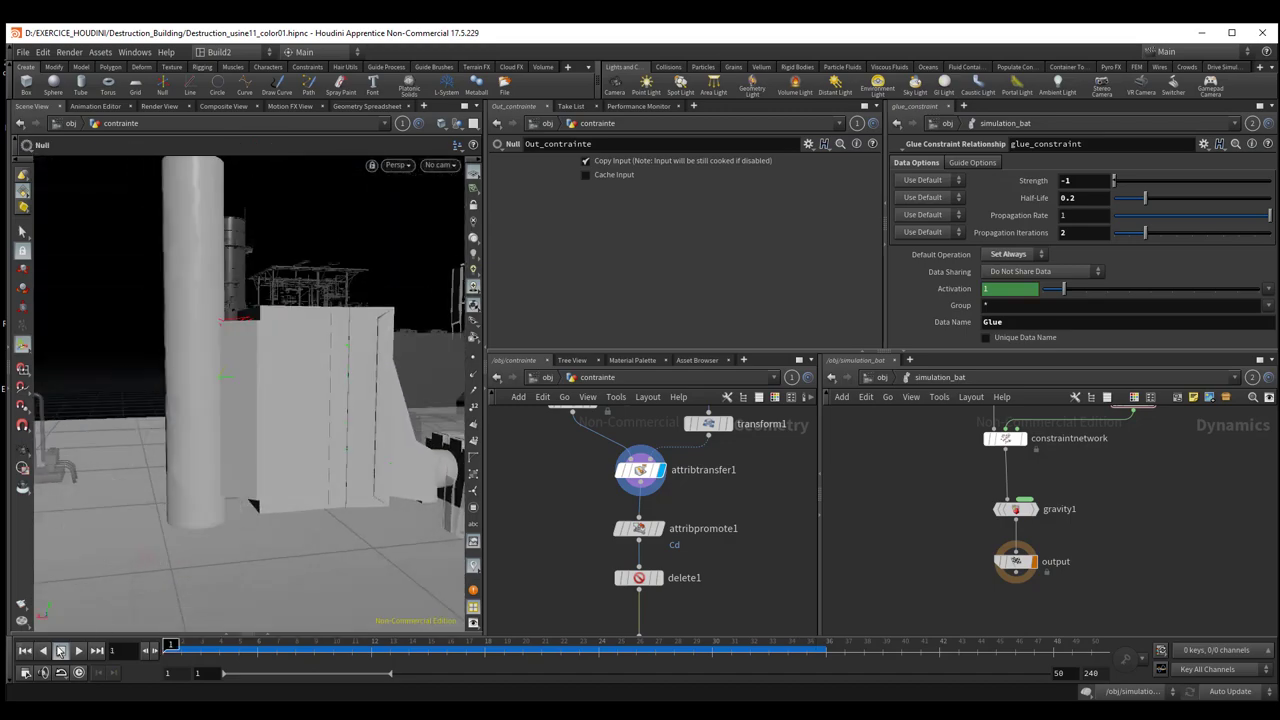
click(79, 651)
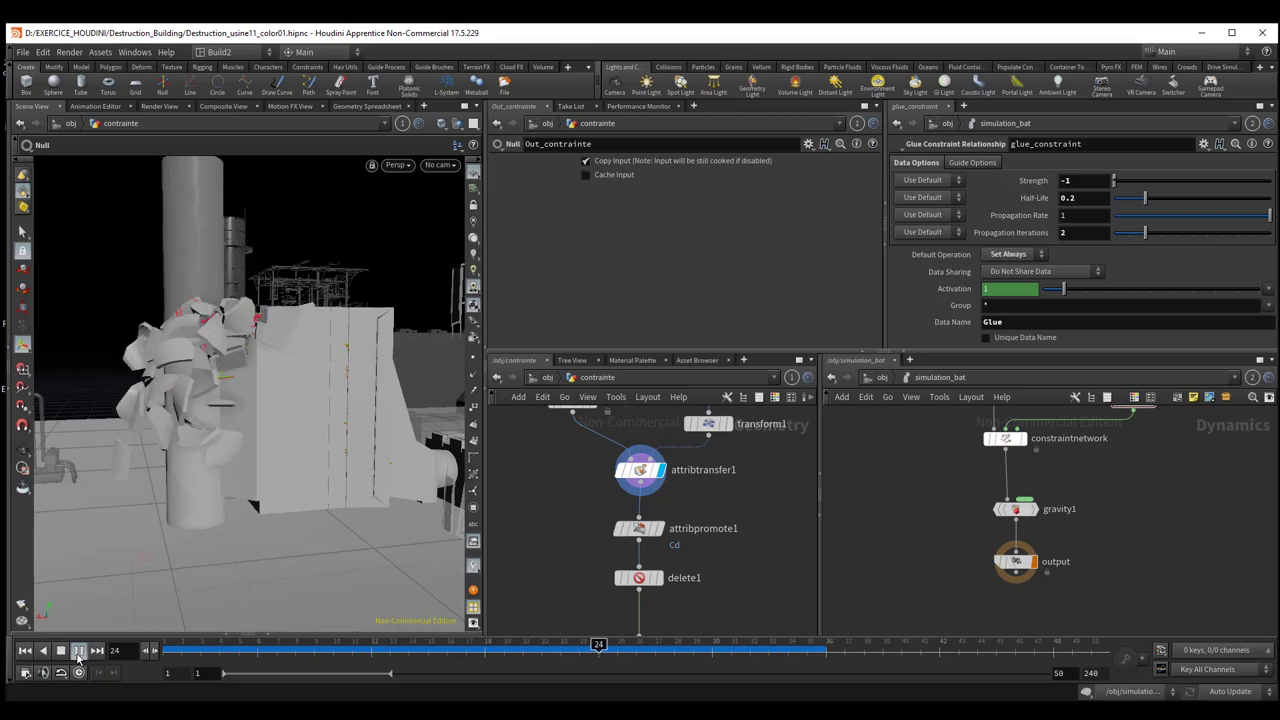
click(60, 651)
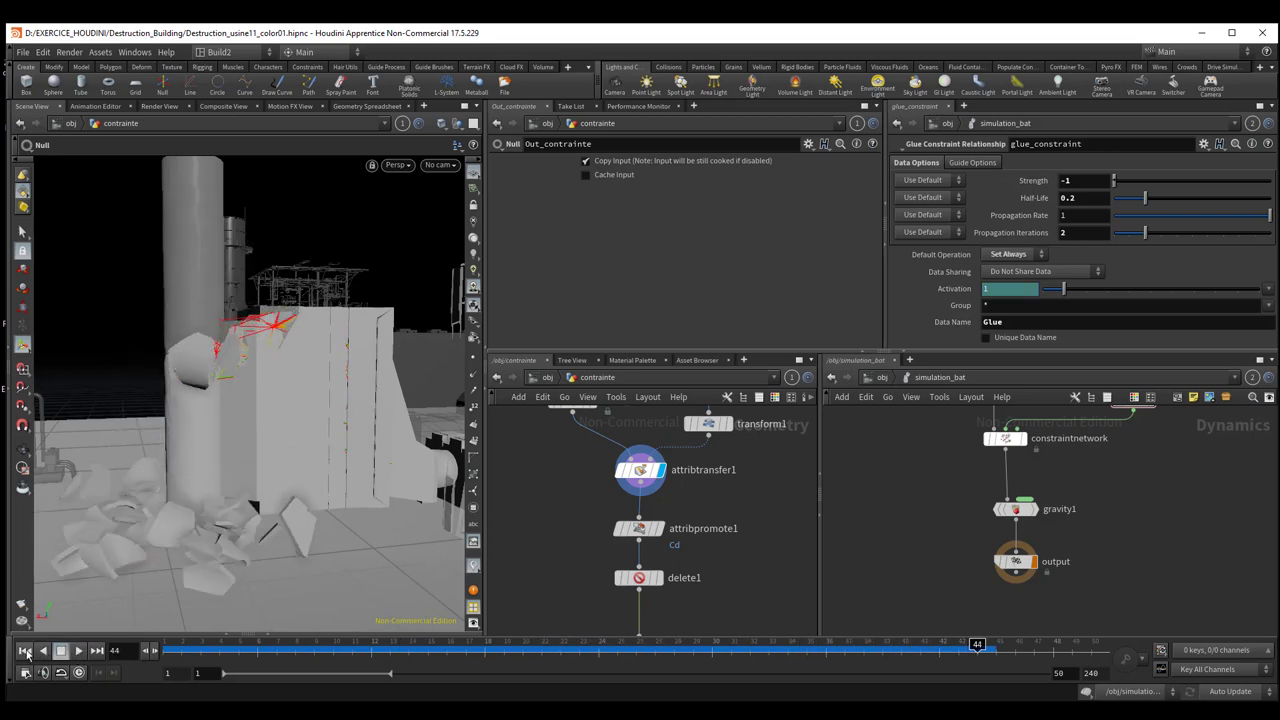
click(27, 651)
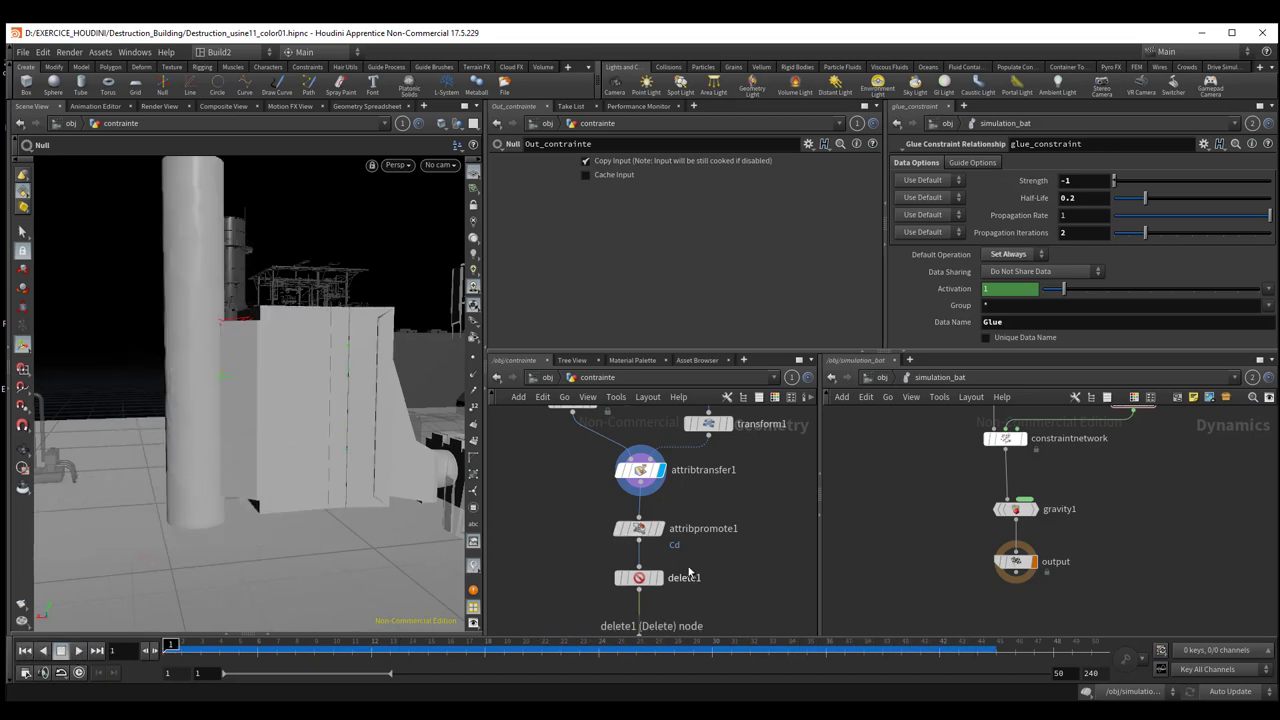
click(543, 380)
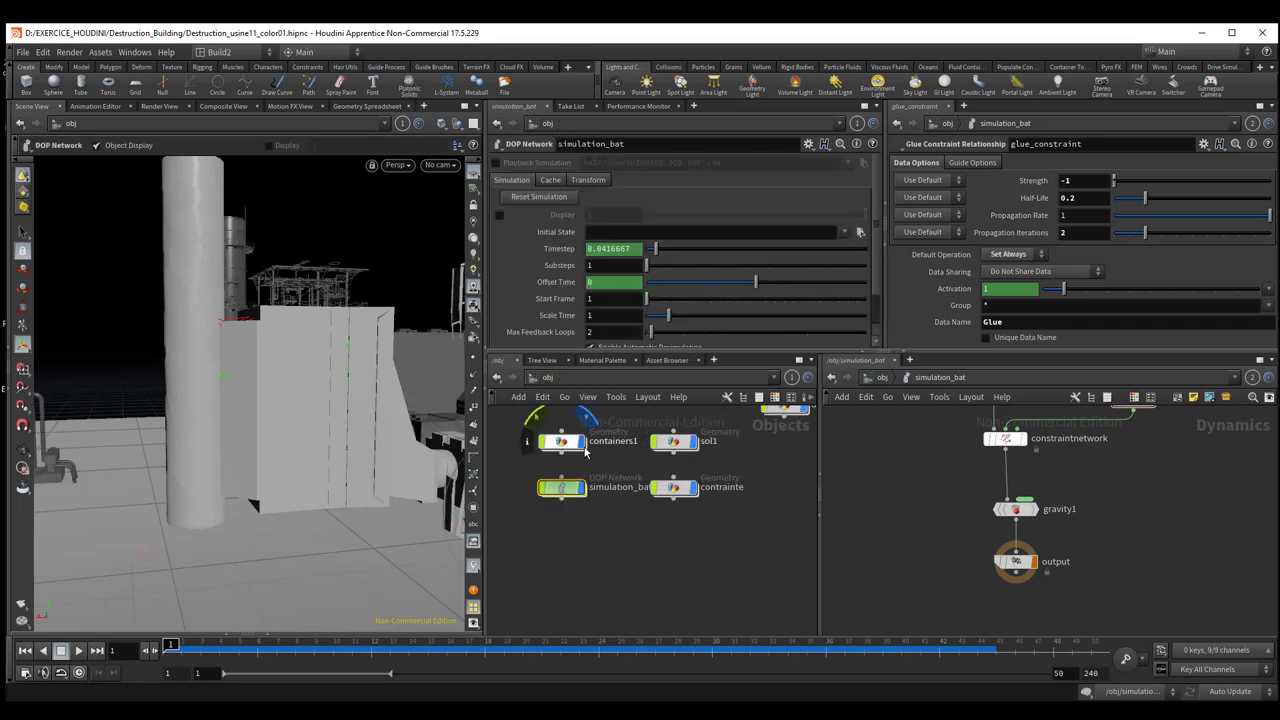
click(76, 651)
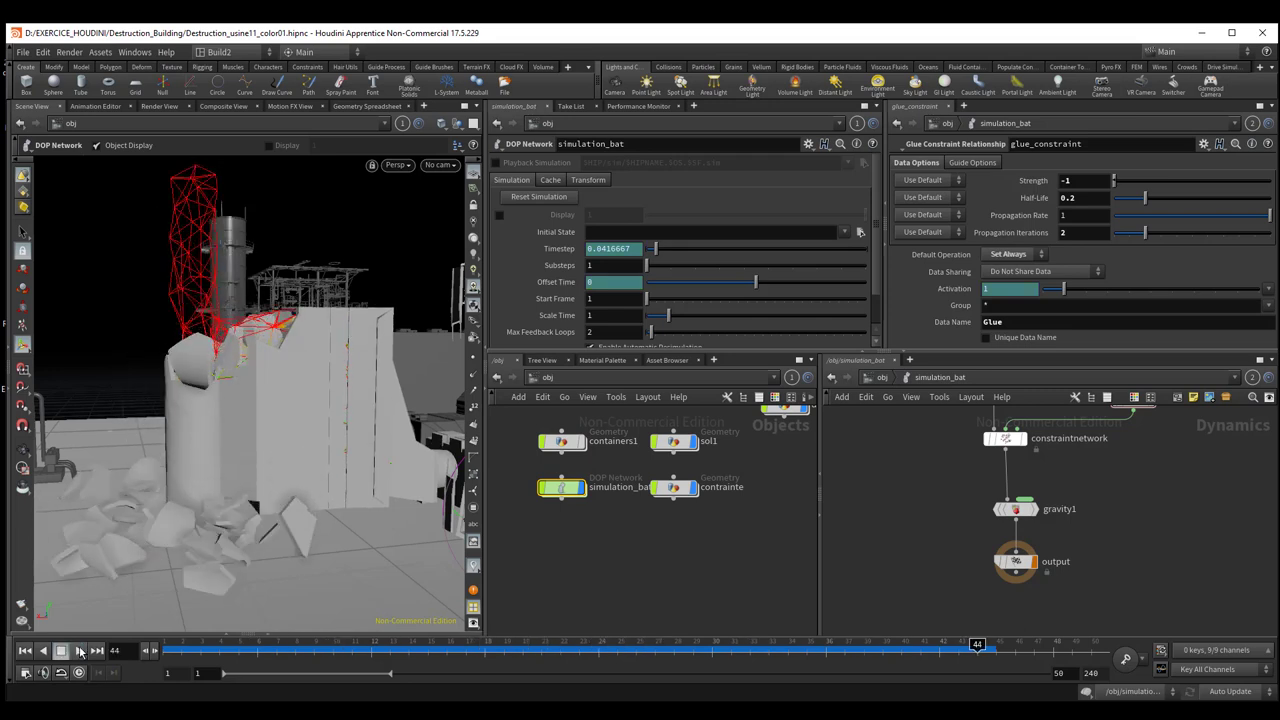
click(60, 651)
click(25, 651)
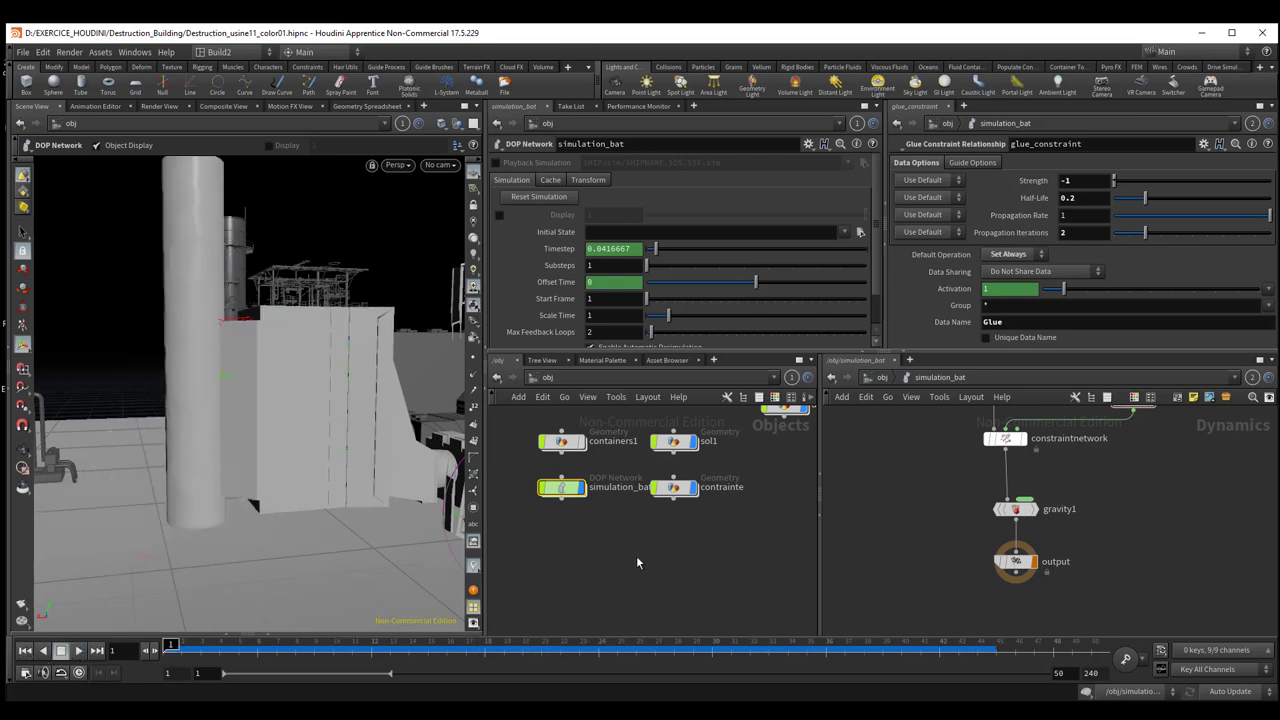
middle_drag(634, 560, 656, 604)
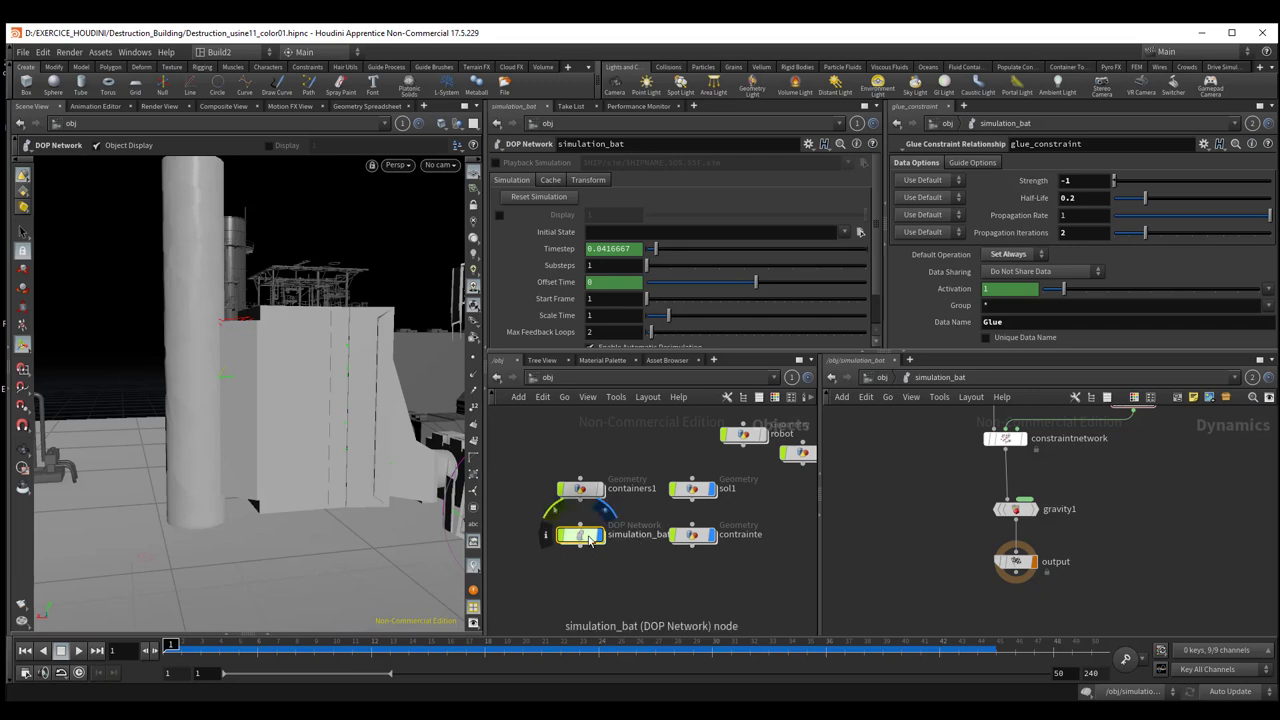
Step: Raise transform1's point sphere above the chimney top to Translate Y 4.58901
double_click(697, 537)
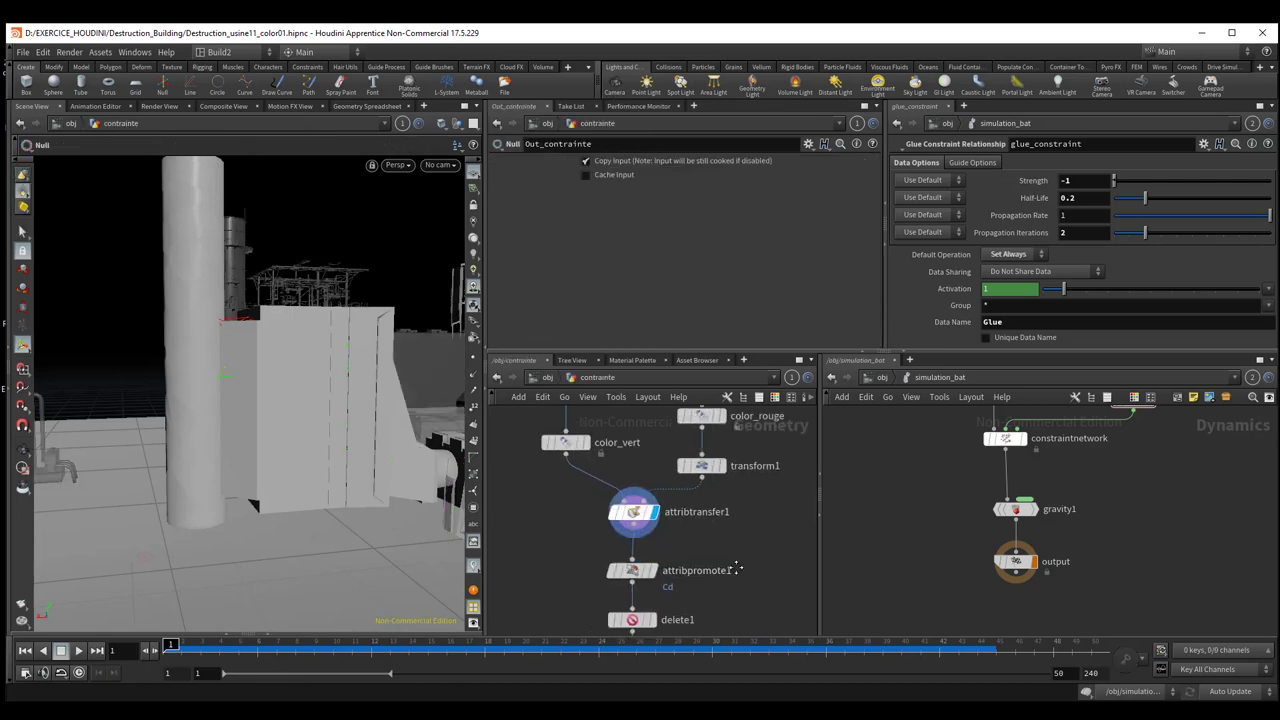
click(686, 502)
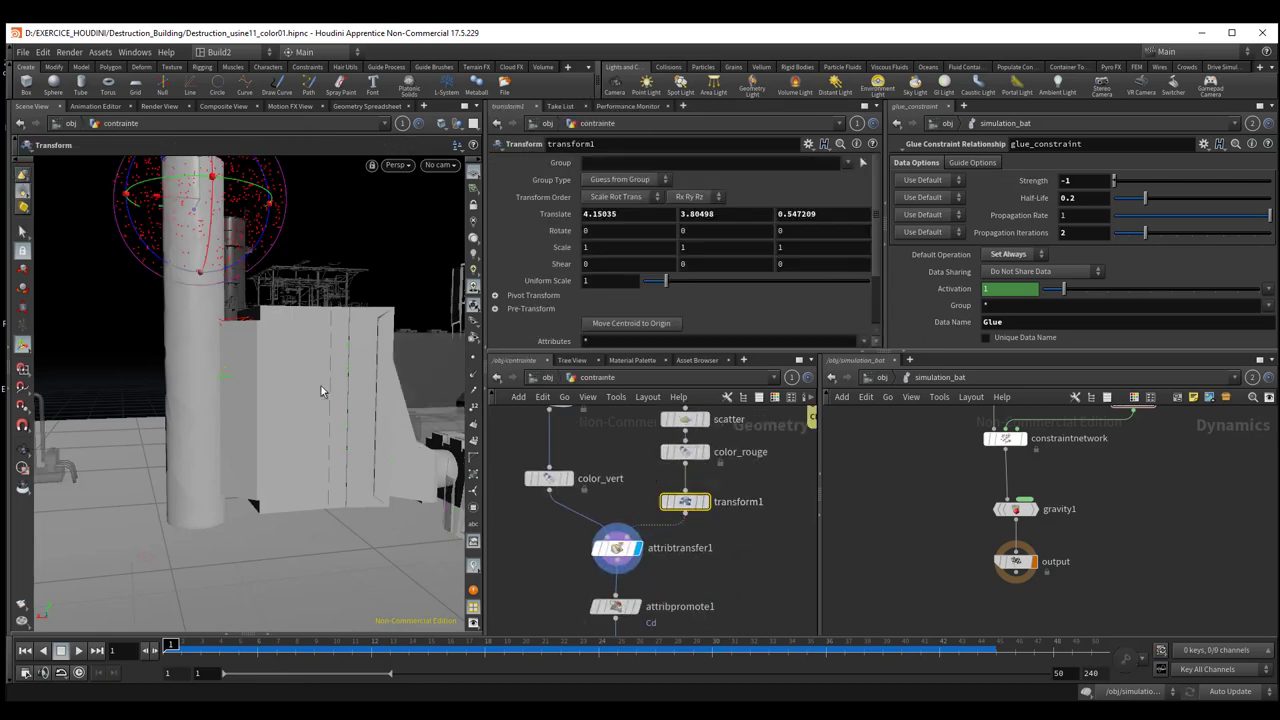
mouse_move(312, 350)
mouse_down()
mouse_move(323, 389)
mouse_move(306, 403)
mouse_move(314, 389)
mouse_move(320, 434)
mouse_up()
key(t)
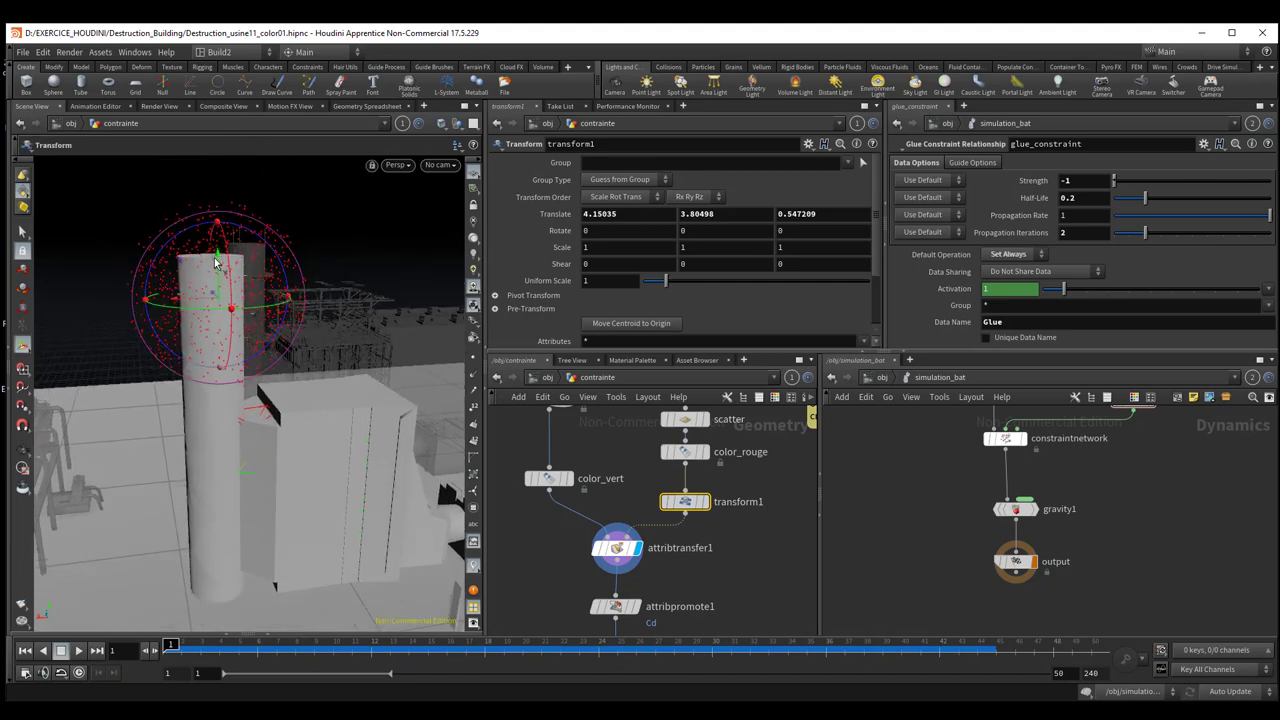
drag(218, 260, 216, 175)
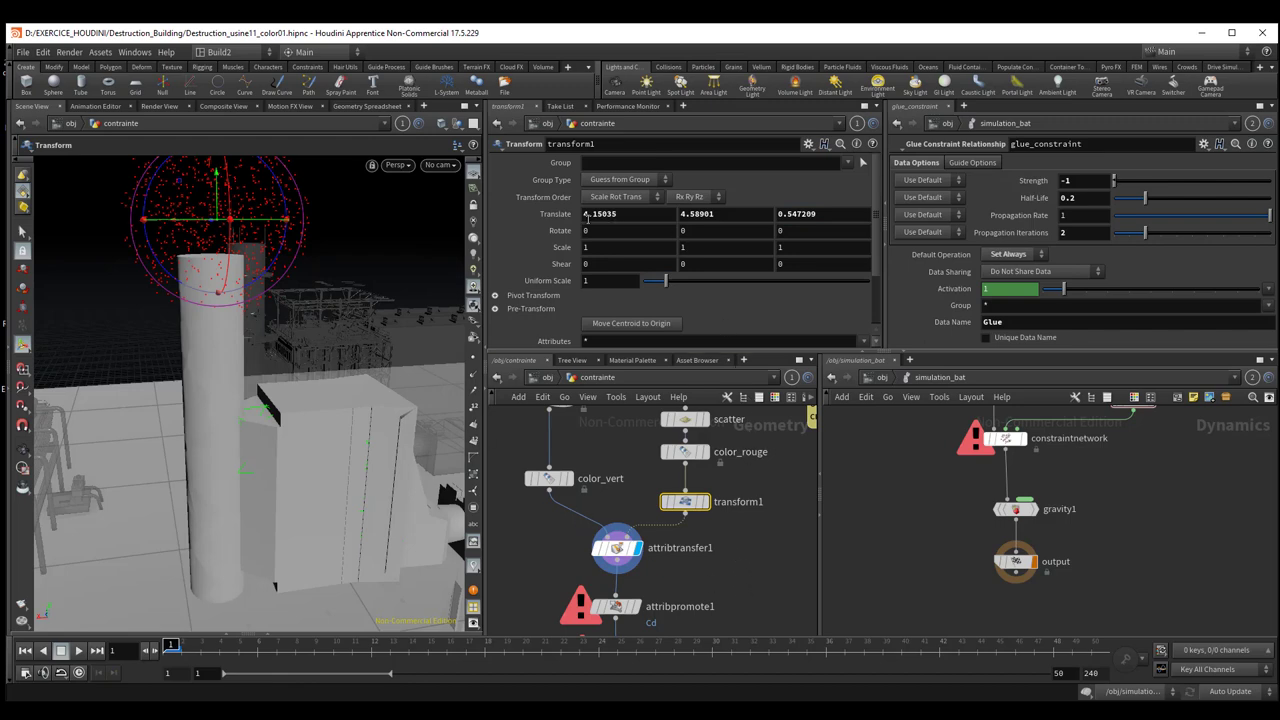
Step: Key transform1's Translate values and Uniform Scale of 1 at frame 1
right_click(556, 218)
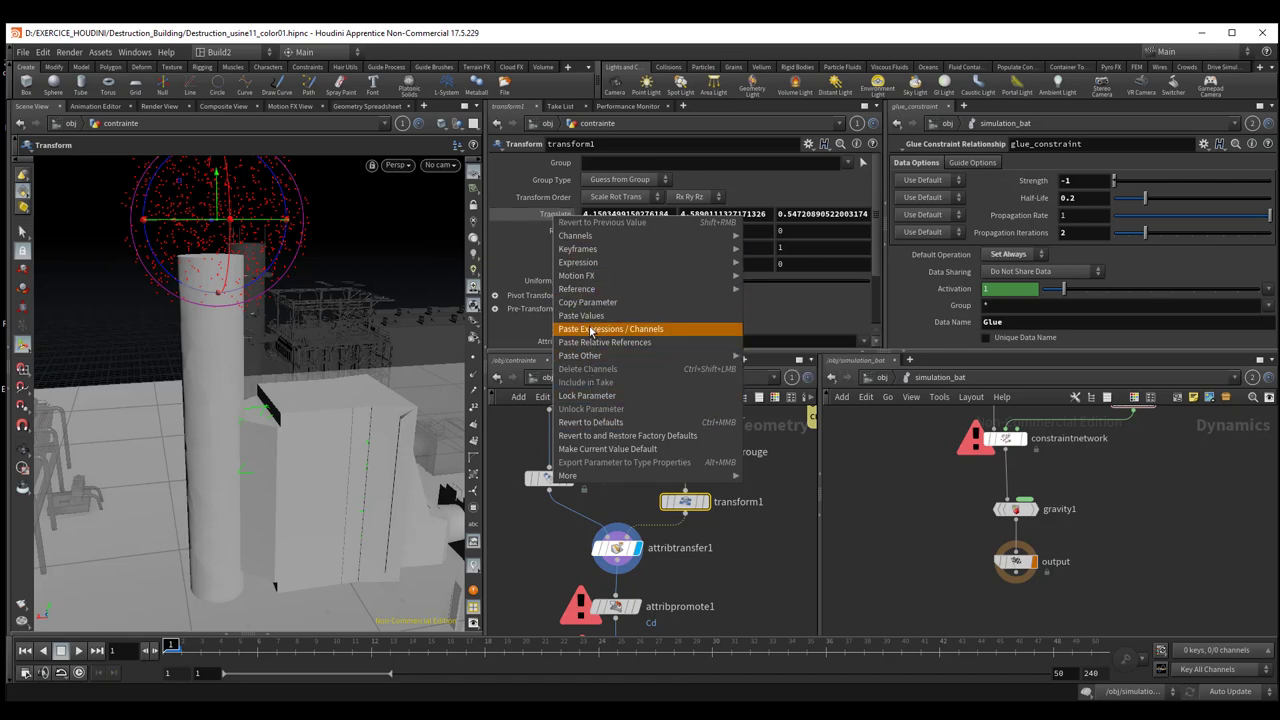
mouse_move(578, 249)
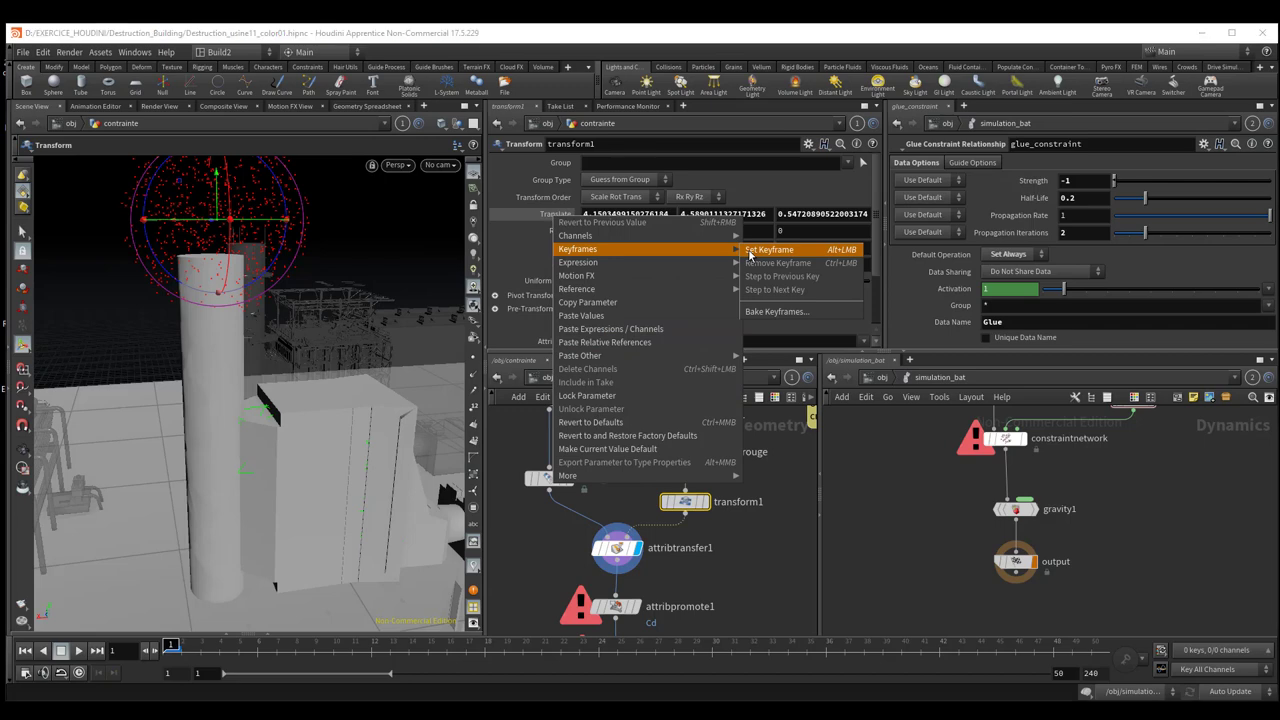
click(769, 249)
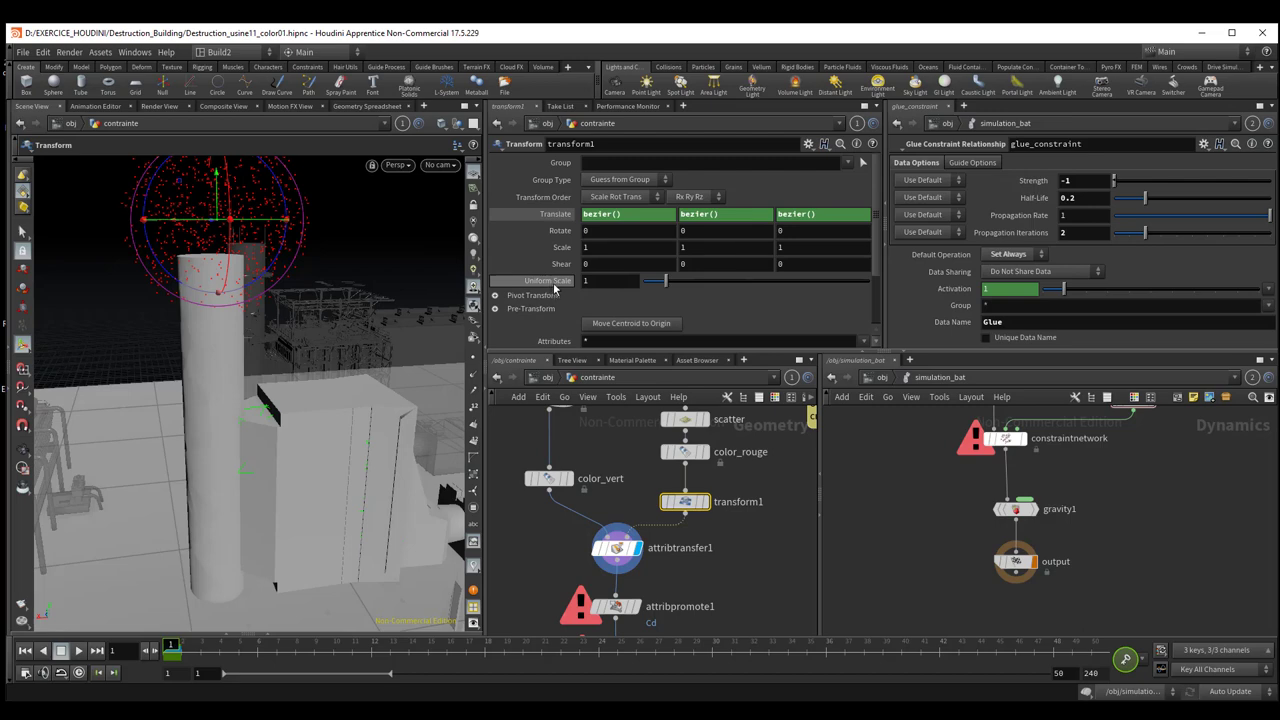
right_click(555, 287)
mouse_move(576, 318)
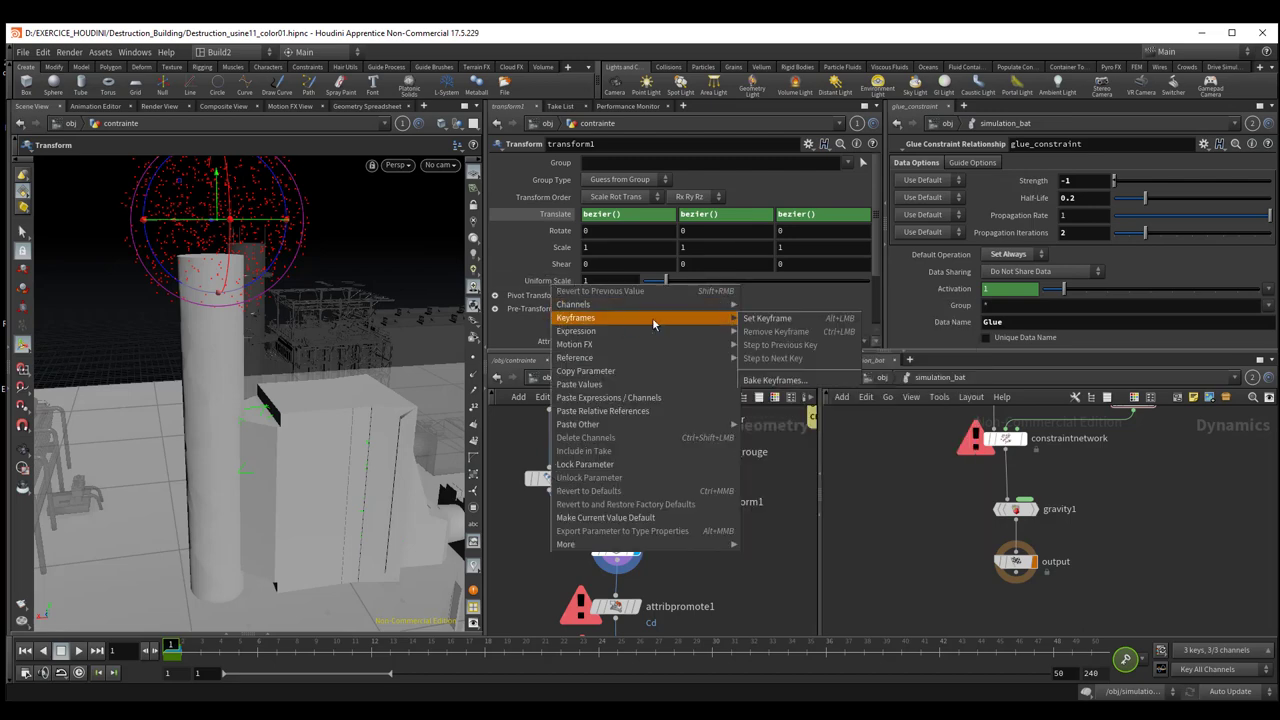
click(762, 318)
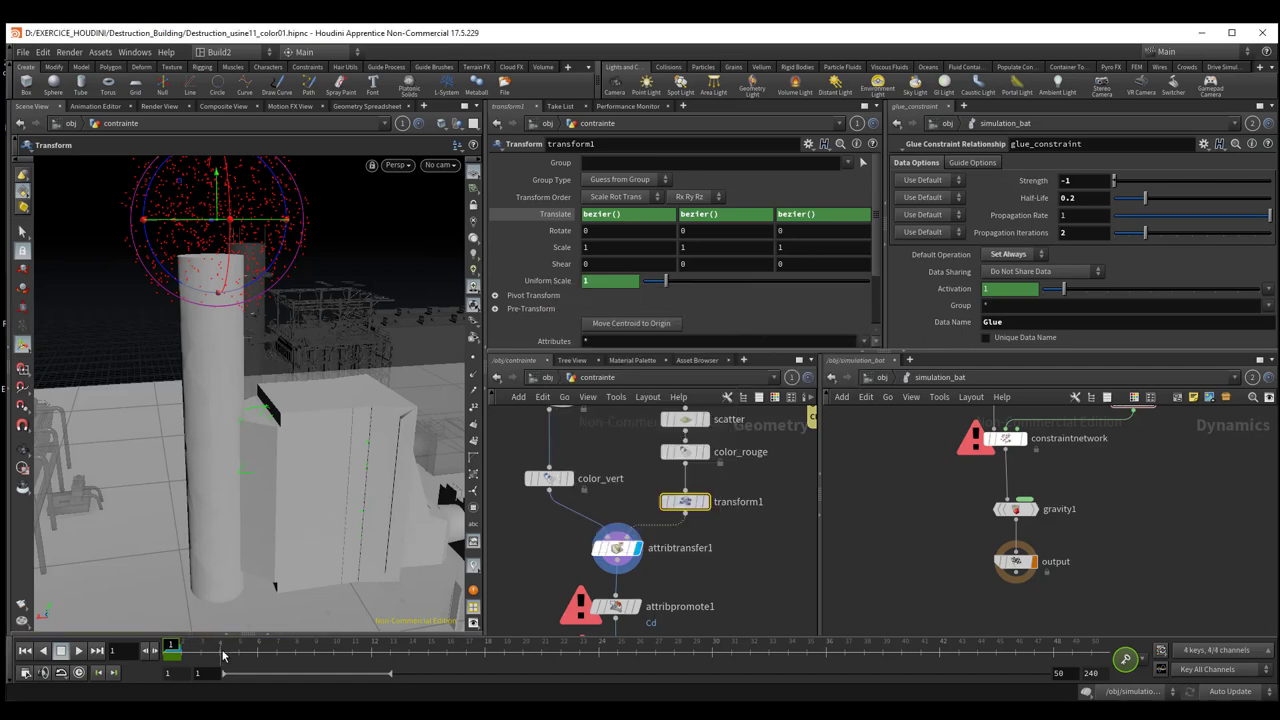
middle_drag(737, 588, 734, 552)
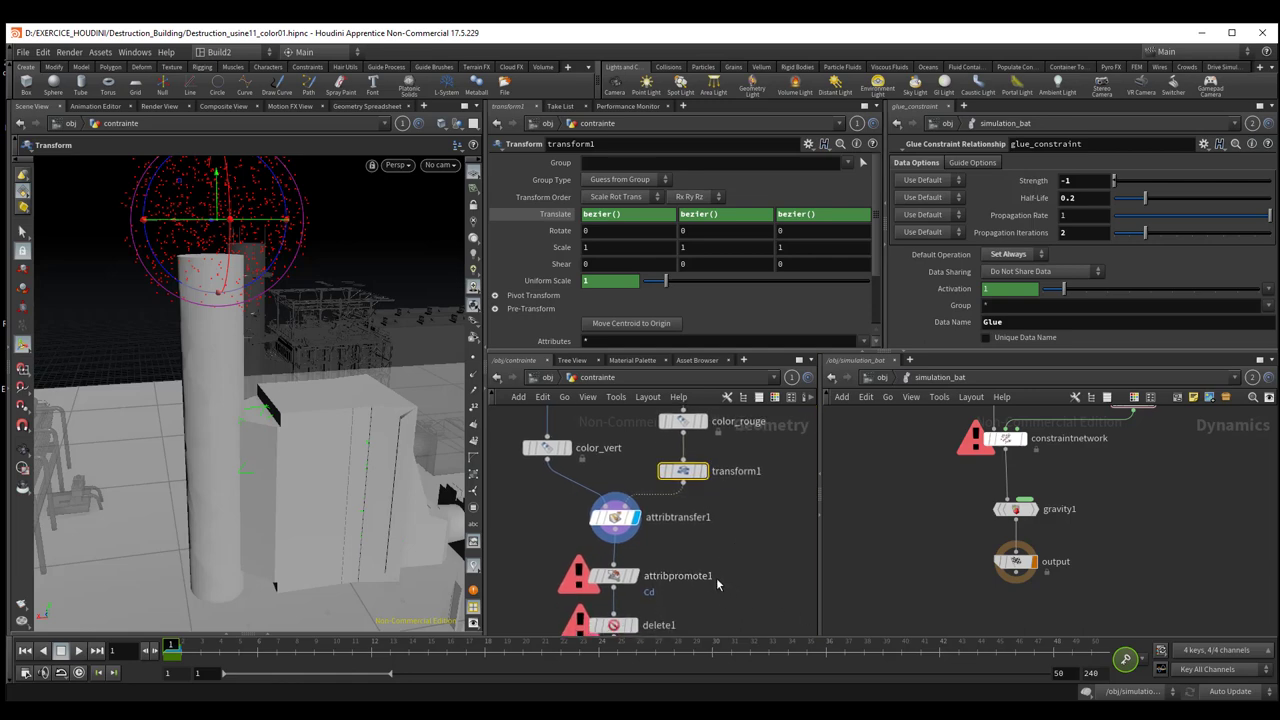
Step: Play to frame 42 and drag the sphere down onto the chimney top
click(79, 652)
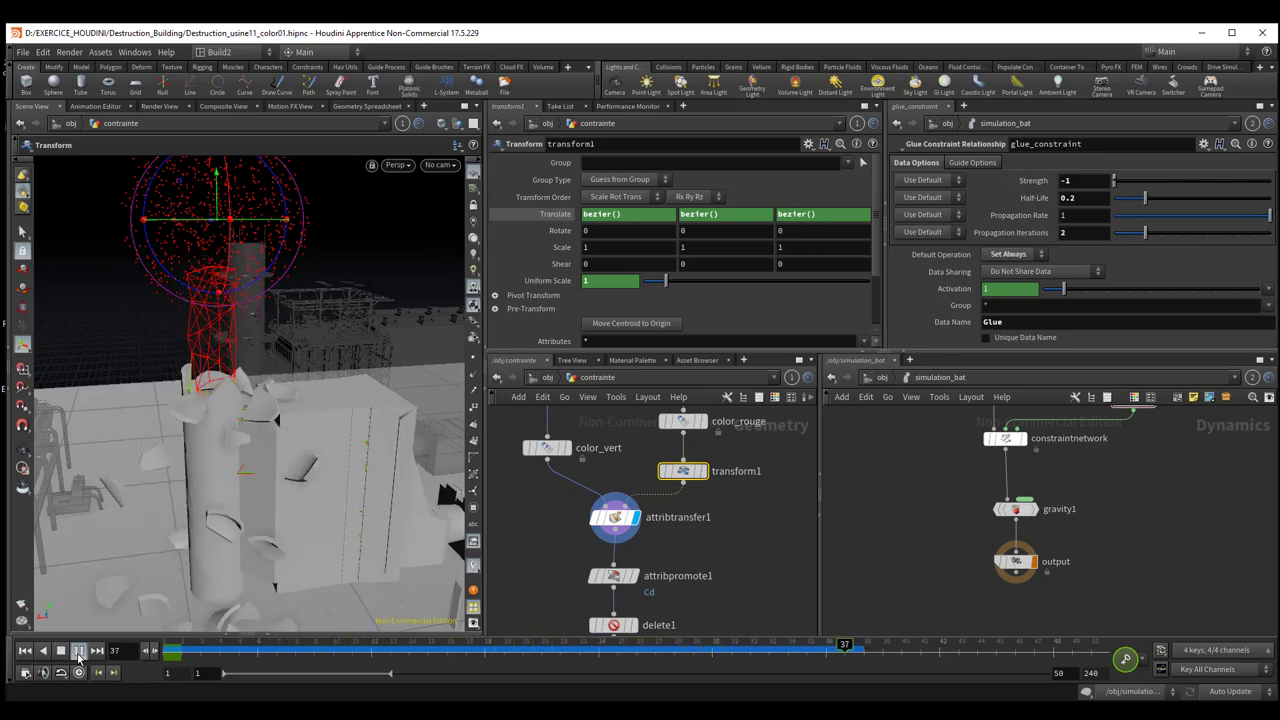
click(79, 651)
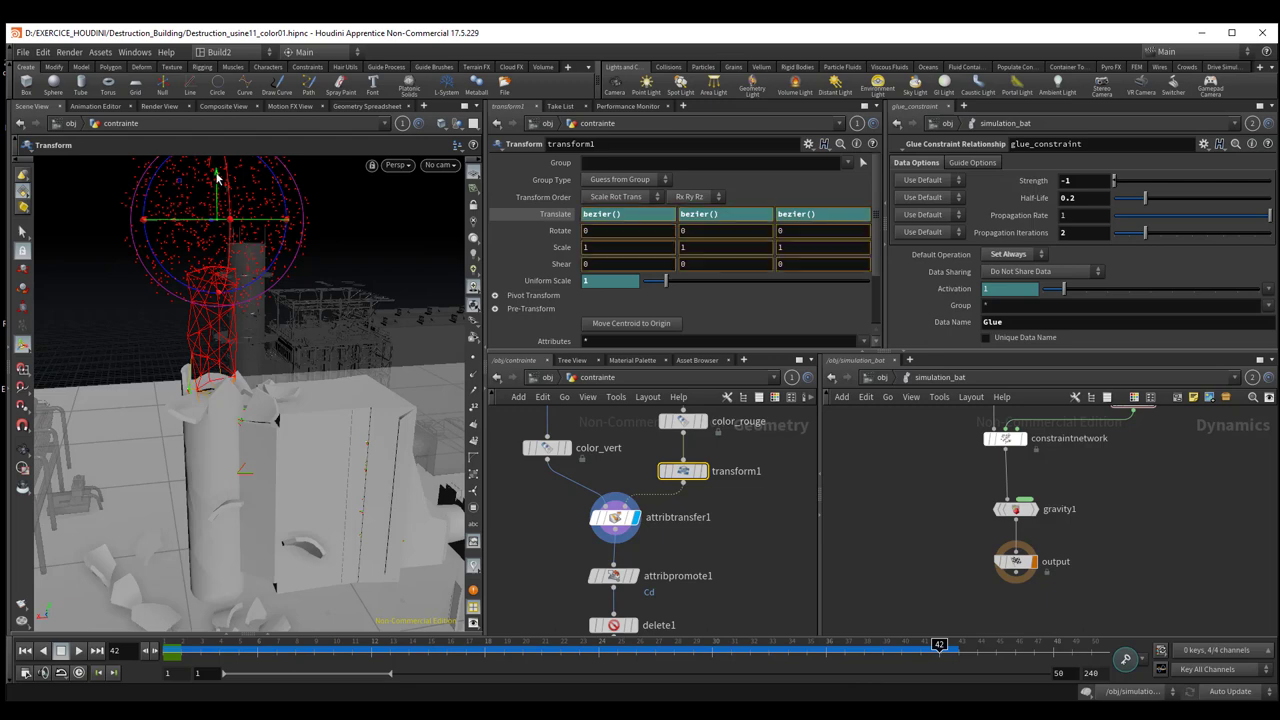
drag(216, 180, 216, 200)
drag(216, 258, 224, 318)
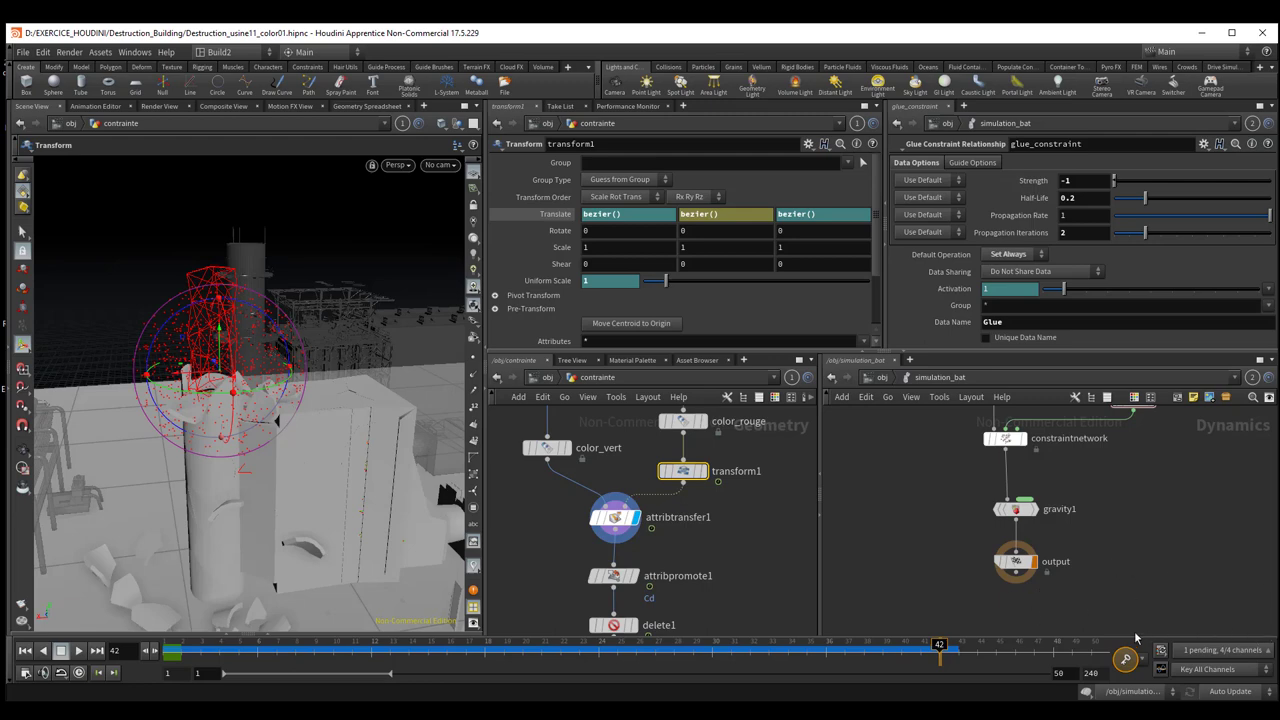
Step: Turn off the dynamics simulation and move the timeline to frame 35
click(1087, 692)
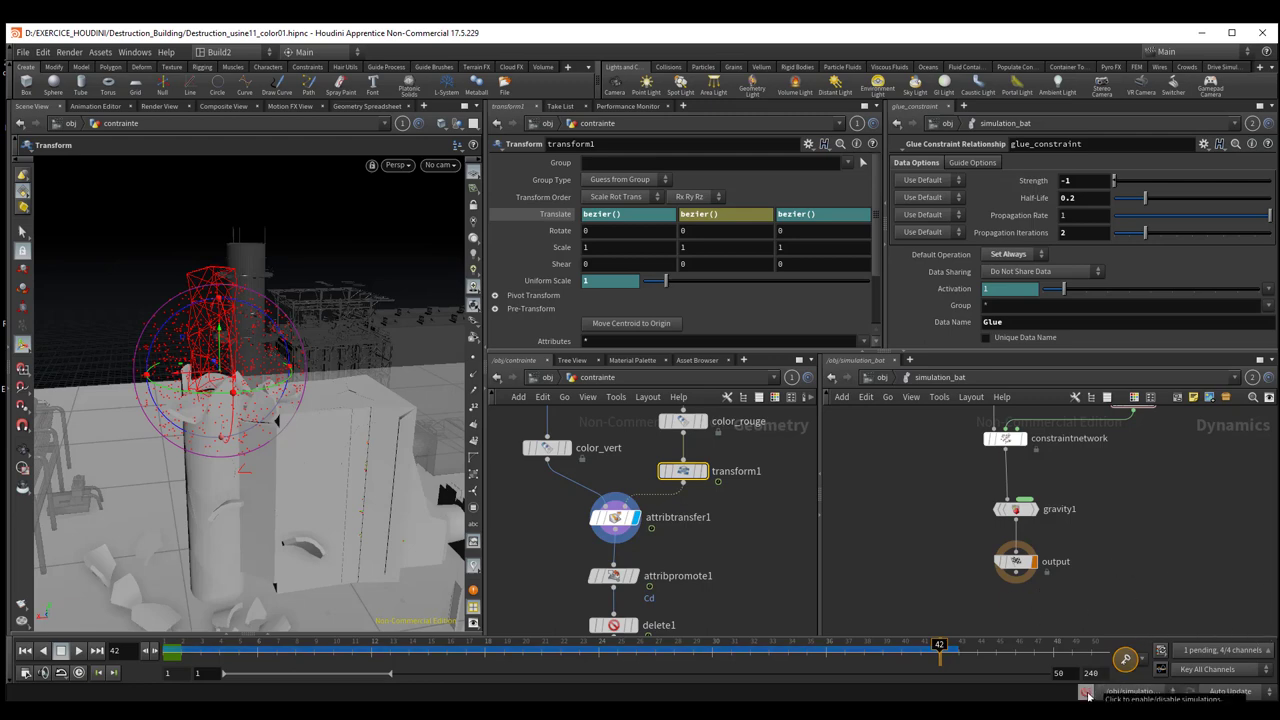
mouse_move(939, 646)
mouse_down()
mouse_move(884, 646)
mouse_move(941, 648)
mouse_up()
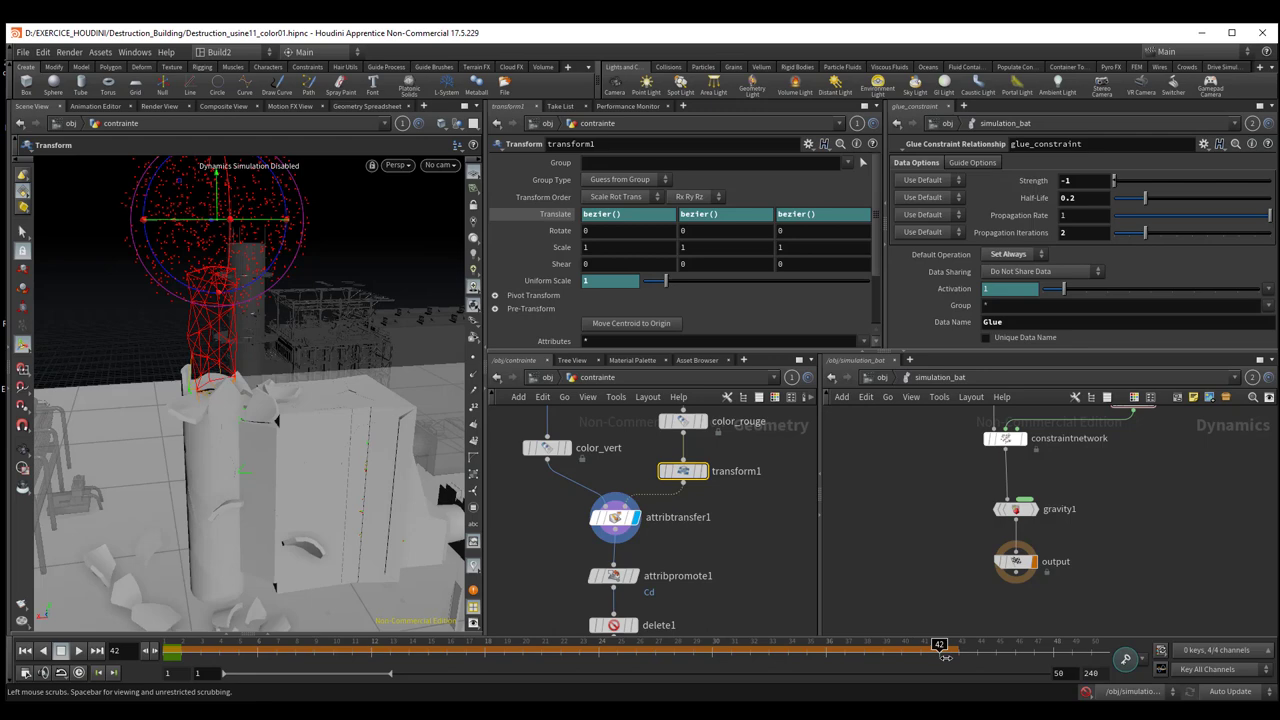
drag(944, 656, 1091, 648)
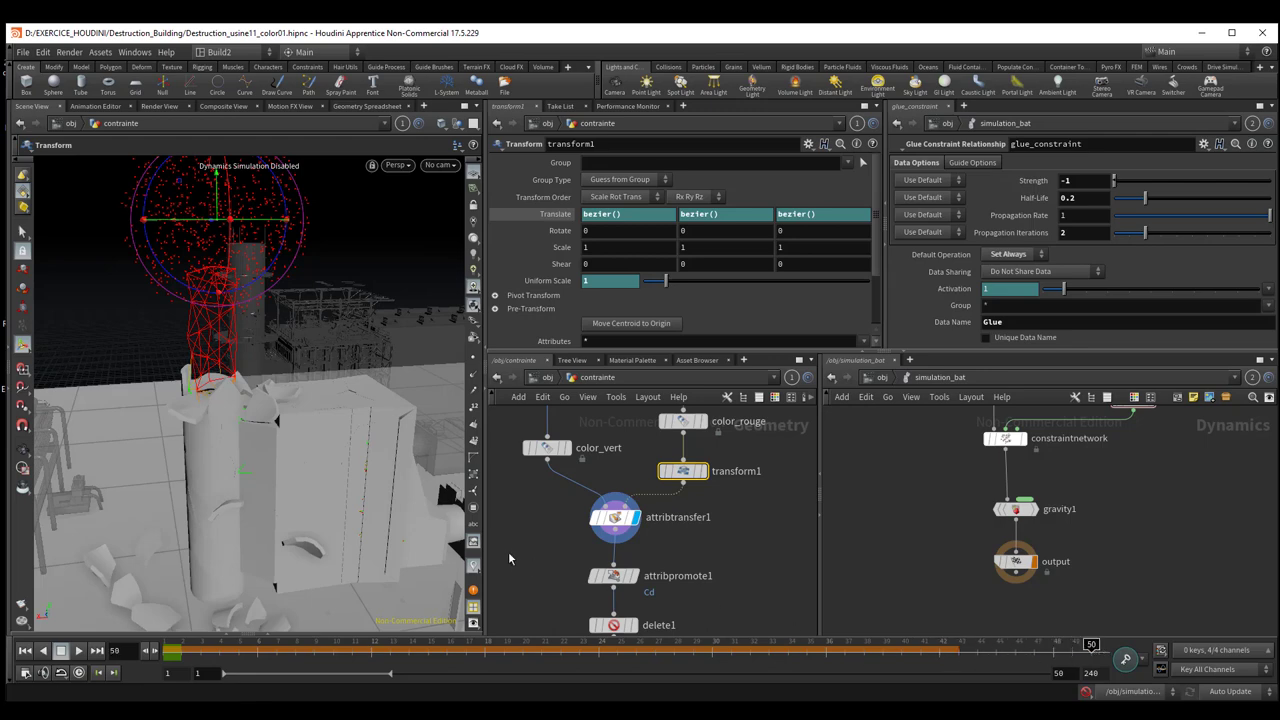
key(Escape)
drag(276, 348, 470, 420)
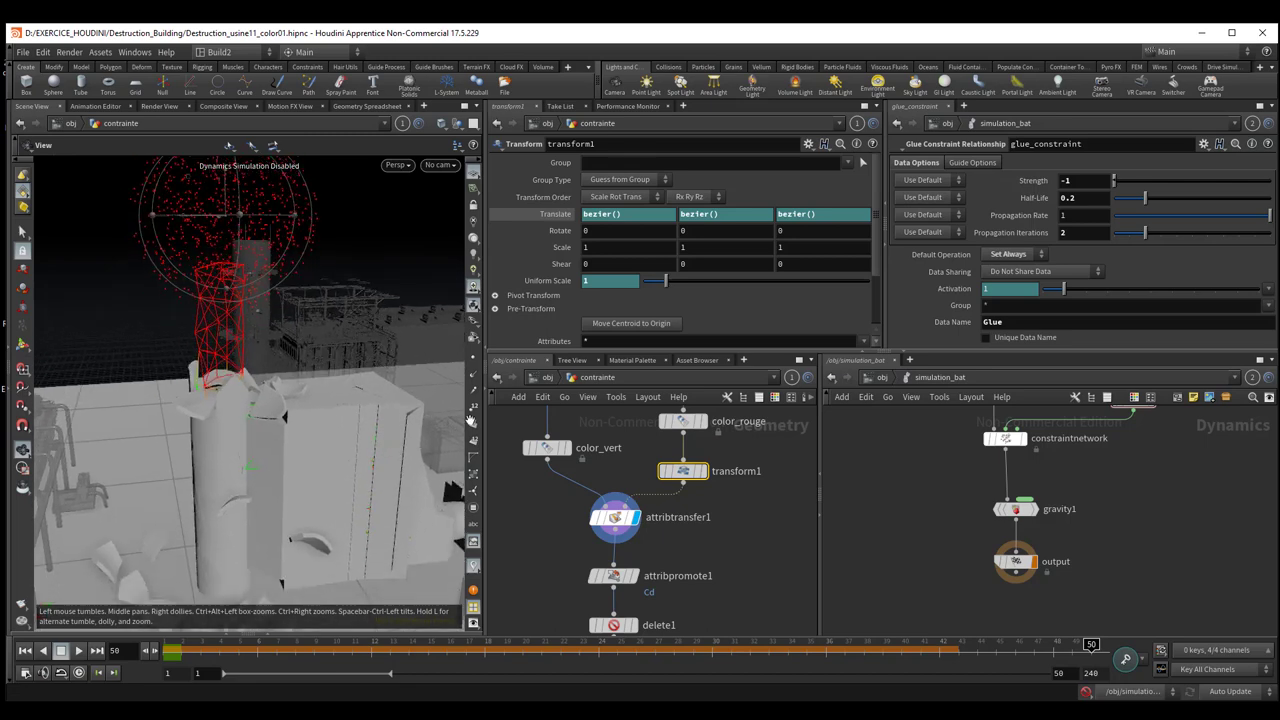
key(Return)
click(826, 646)
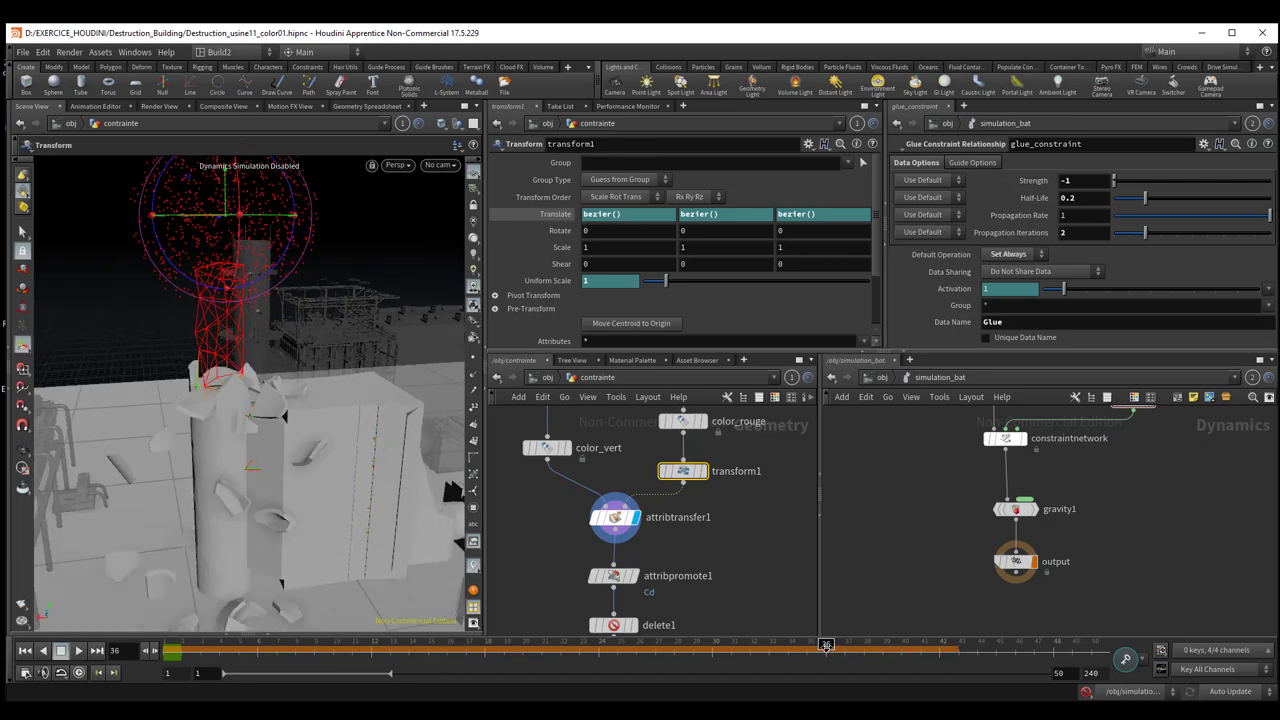
drag(826, 646, 808, 648)
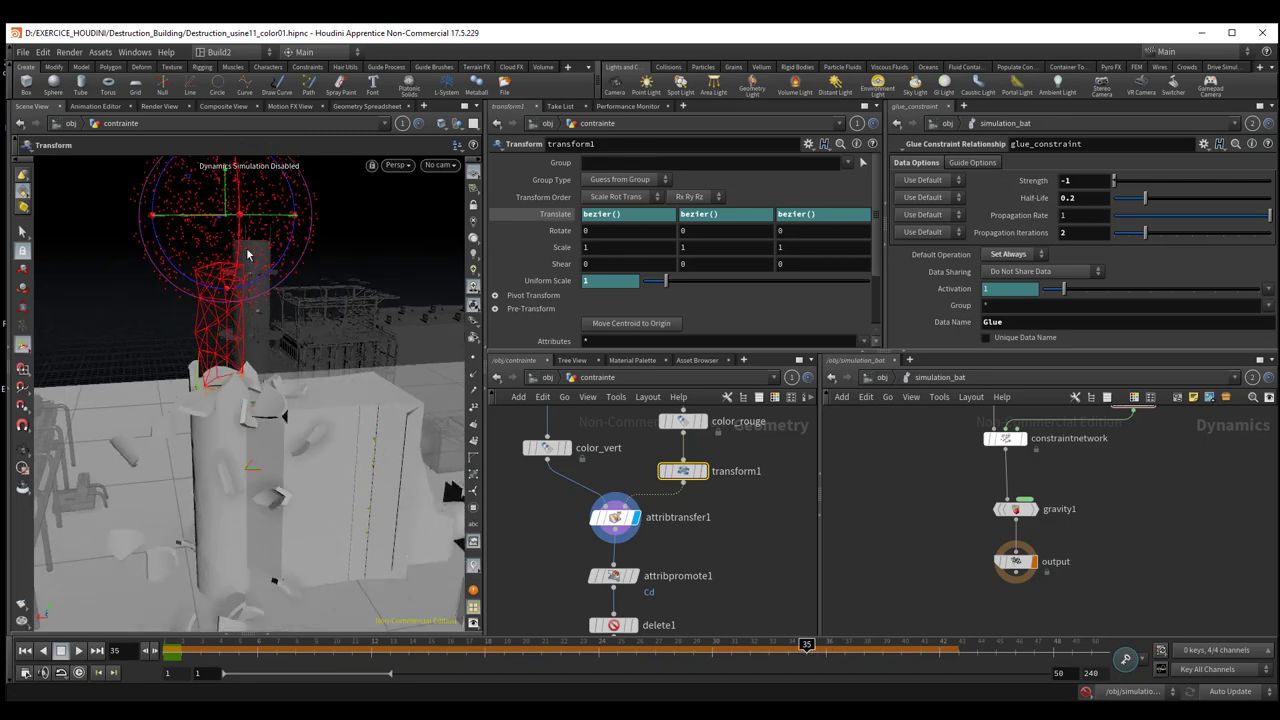
Step: Key the sphere's lower position at frame 35 and enlarge its Uniform Scale to 2.01
mouse_move(229, 236)
alt+mouse_down()
mouse_move(232, 226)
mouse_move(241, 462)
alt+mouse_up()
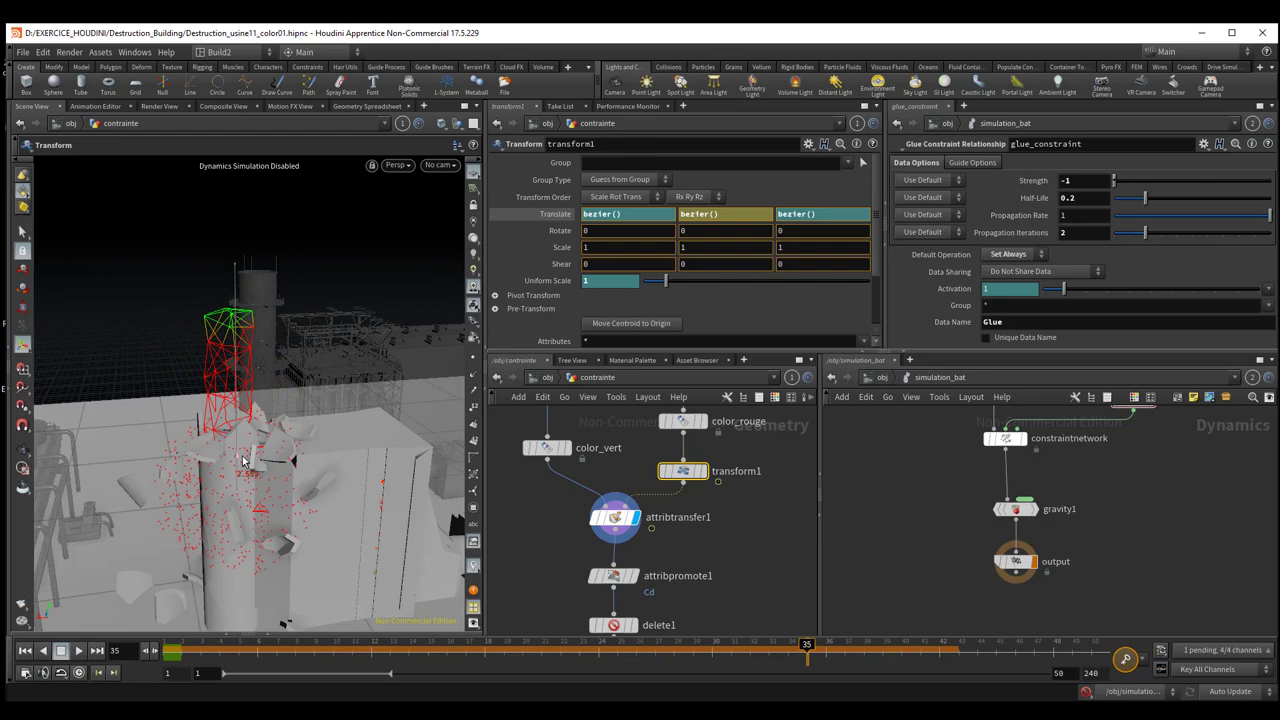
key(Escape)
drag(245, 458, 265, 232)
key(t)
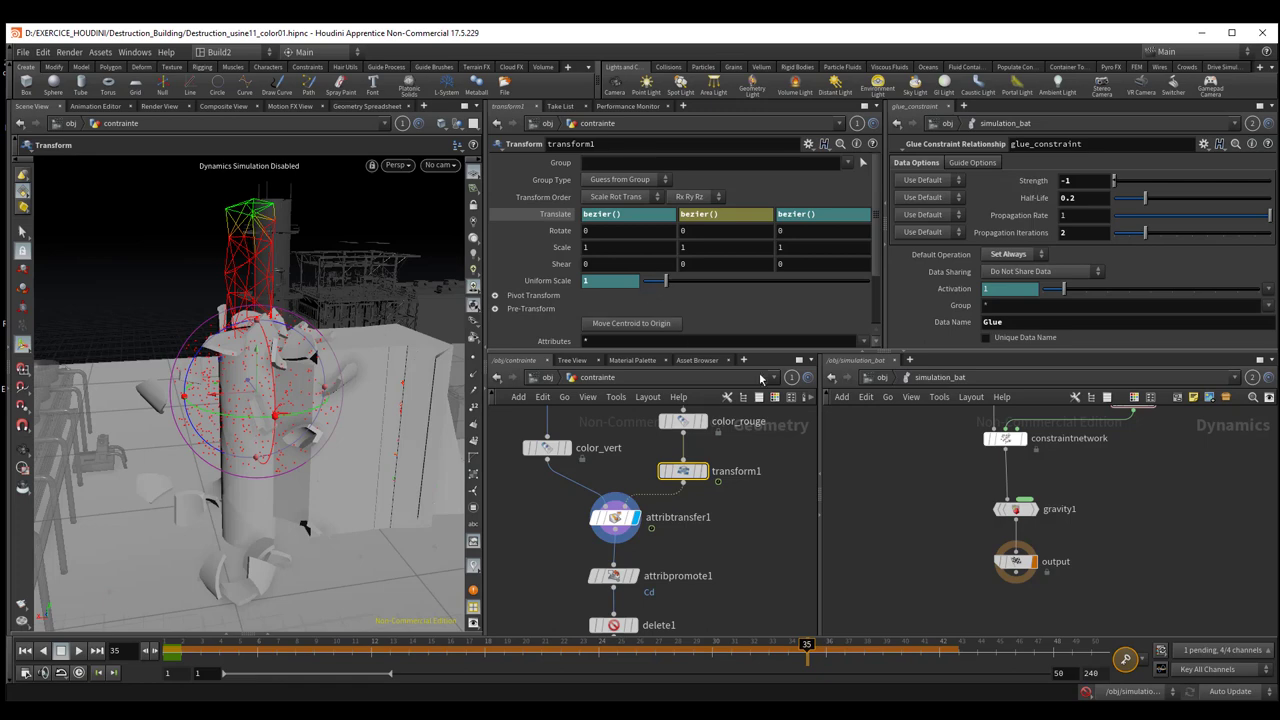
click(1126, 661)
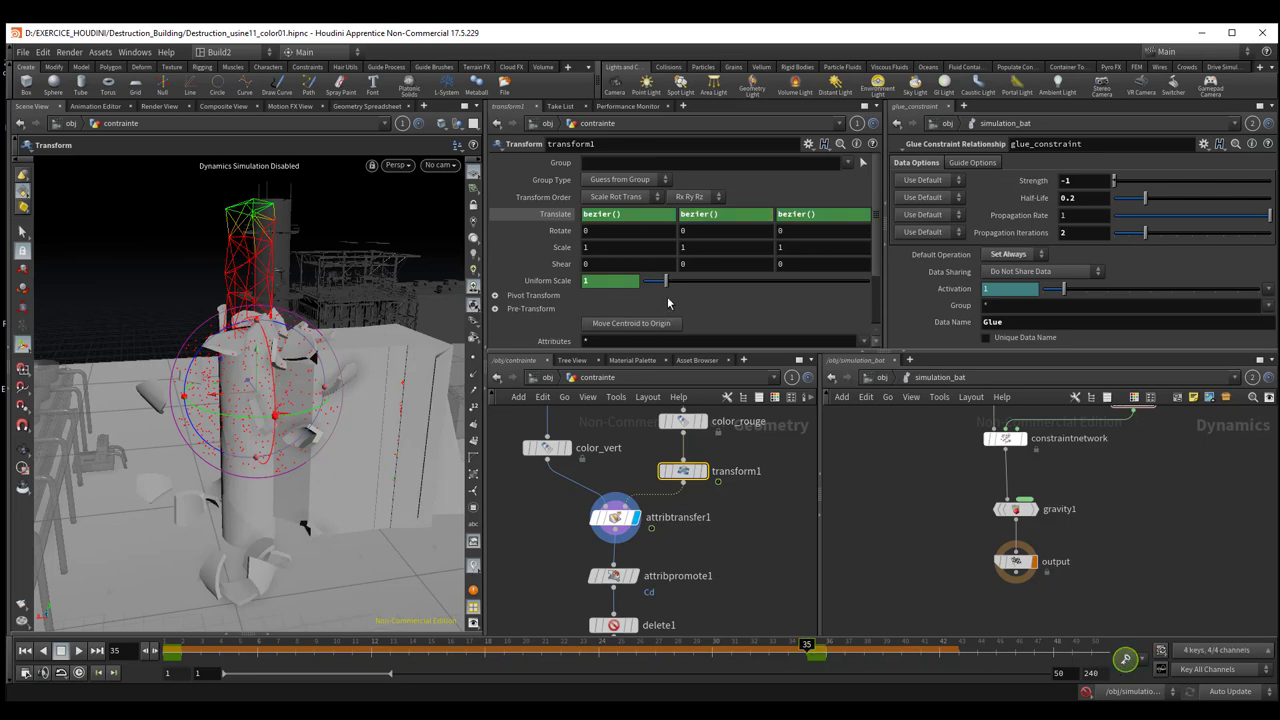
drag(669, 289, 686, 305)
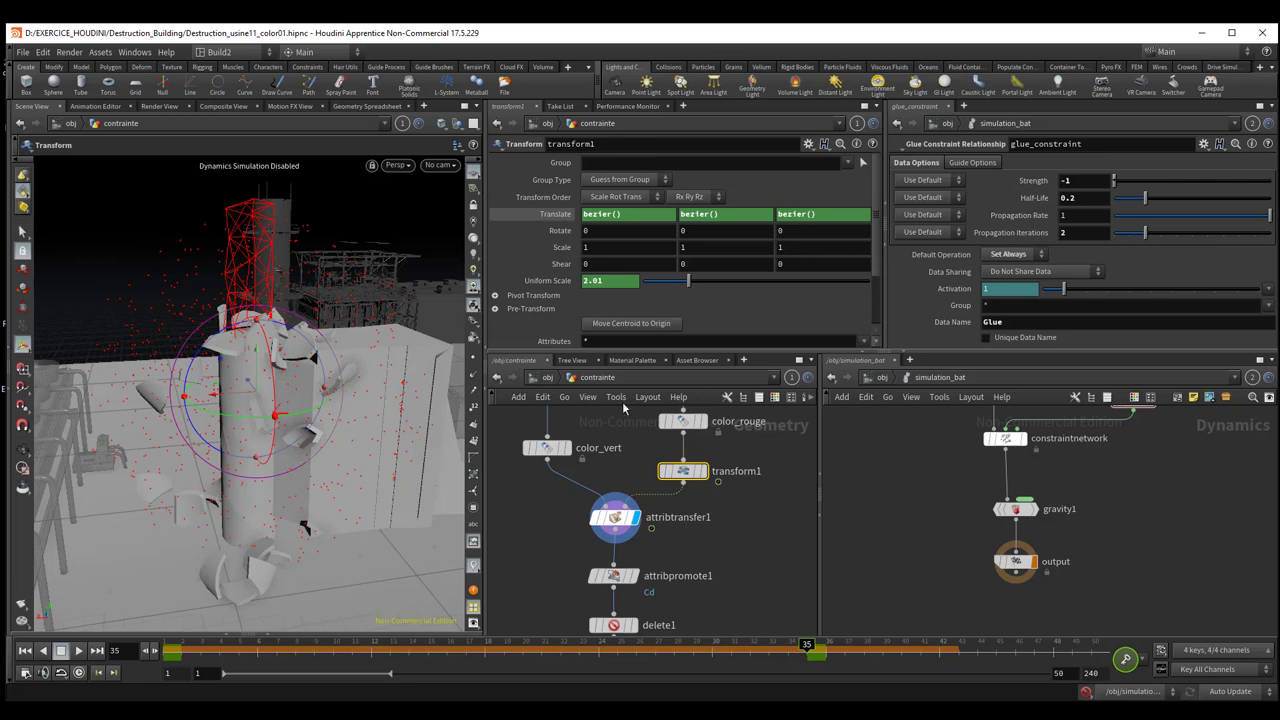
Step: Key Uniform Scale 2.01 at frame 35, then scrub frames 17 to 38 to check the growth
right_click(563, 287)
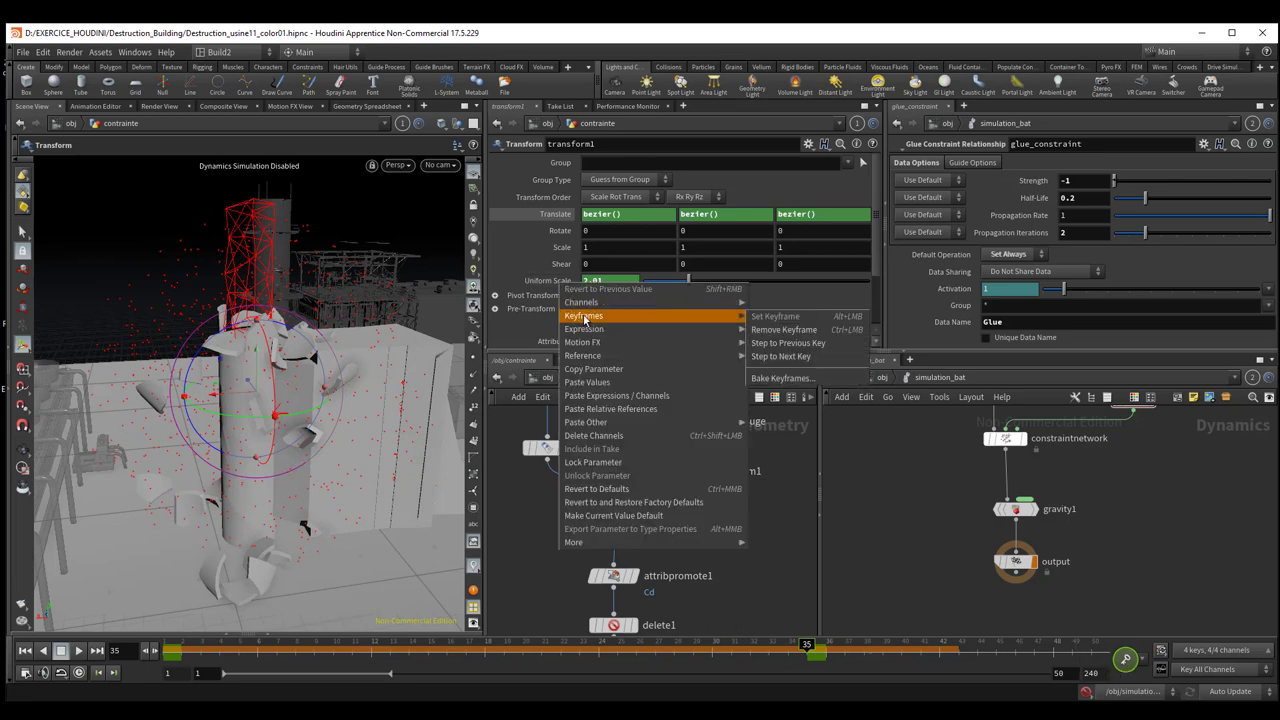
click(500, 235)
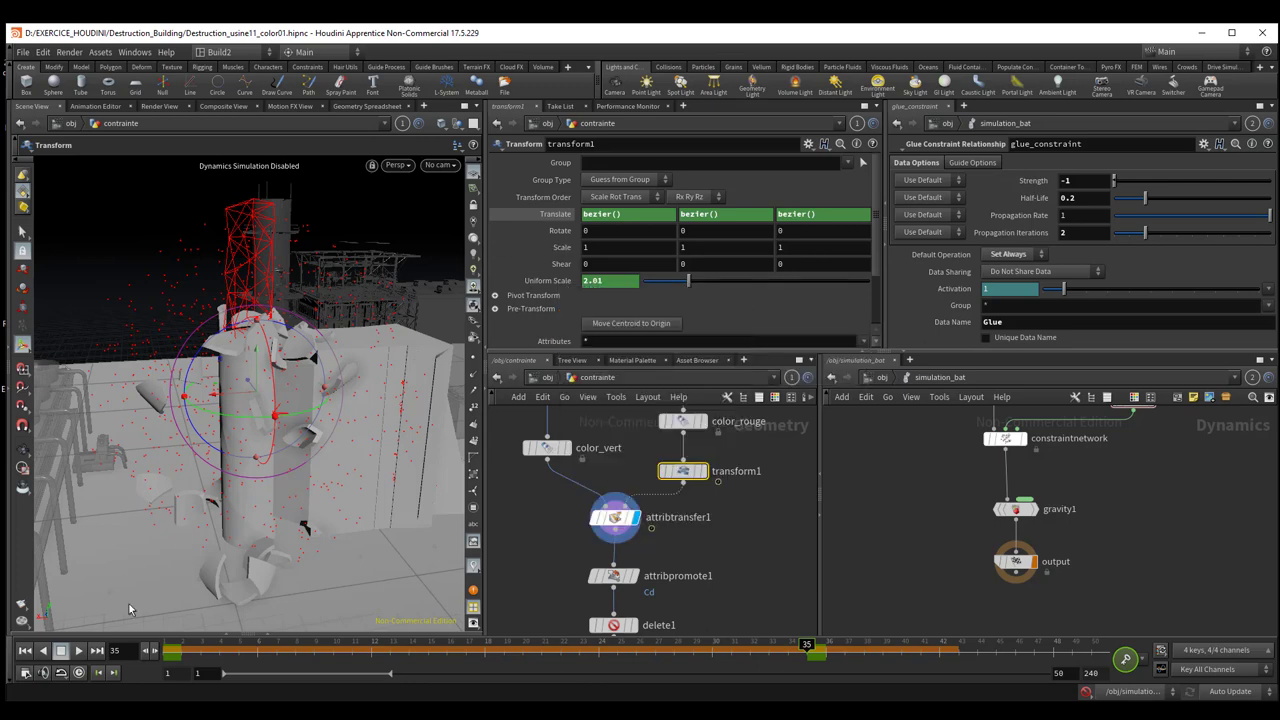
drag(655, 650, 172, 649)
key(Escape)
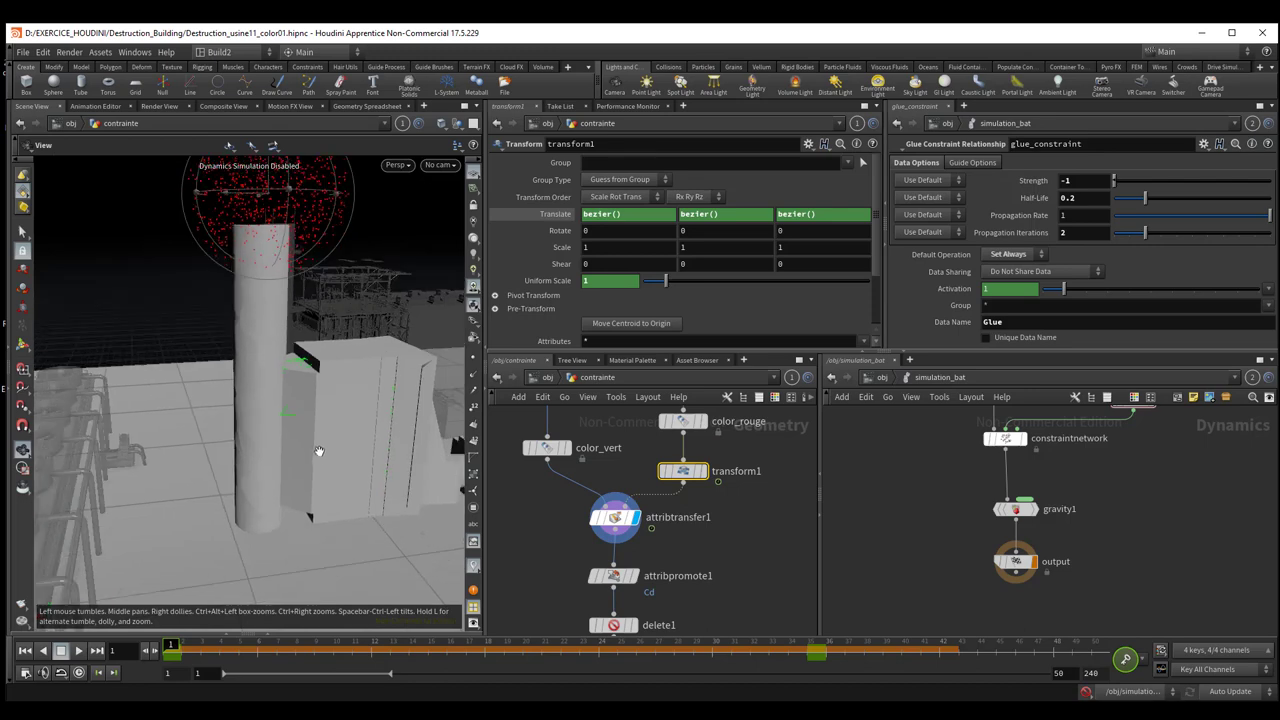
mouse_move(318, 451)
mouse_down()
mouse_move(306, 509)
mouse_move(286, 514)
mouse_up()
key(t)
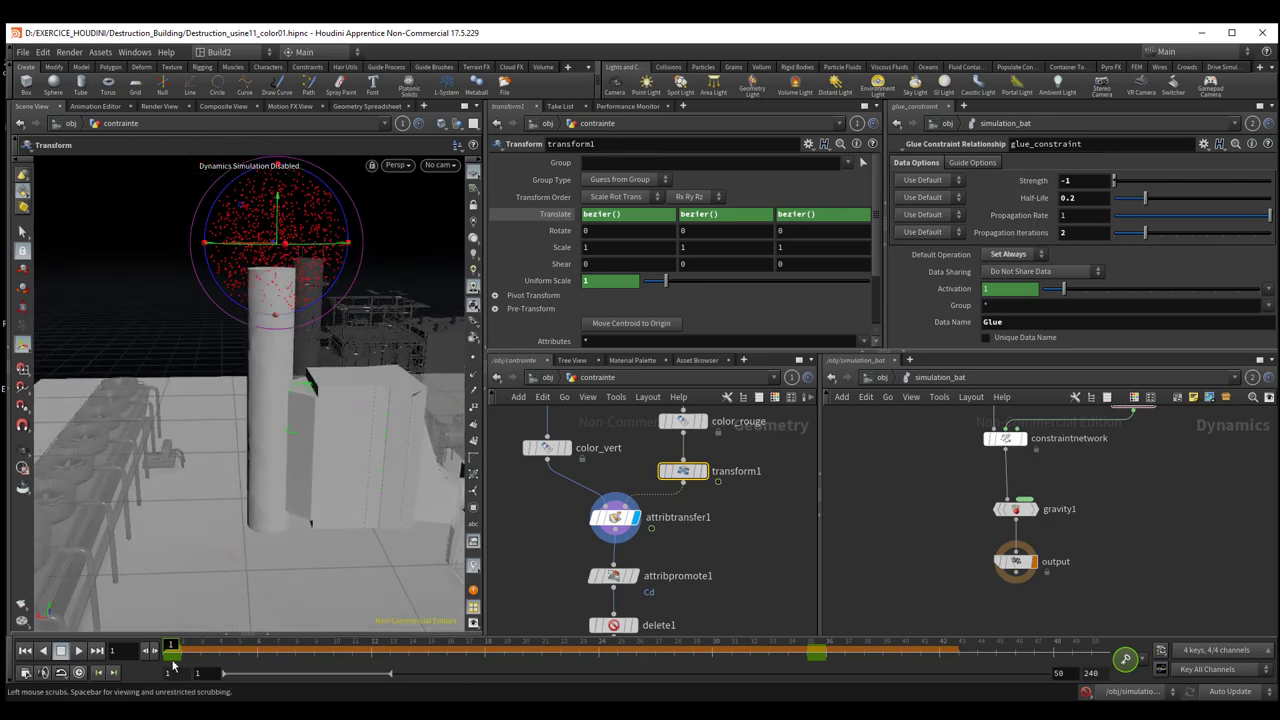
drag(172, 643, 508, 694)
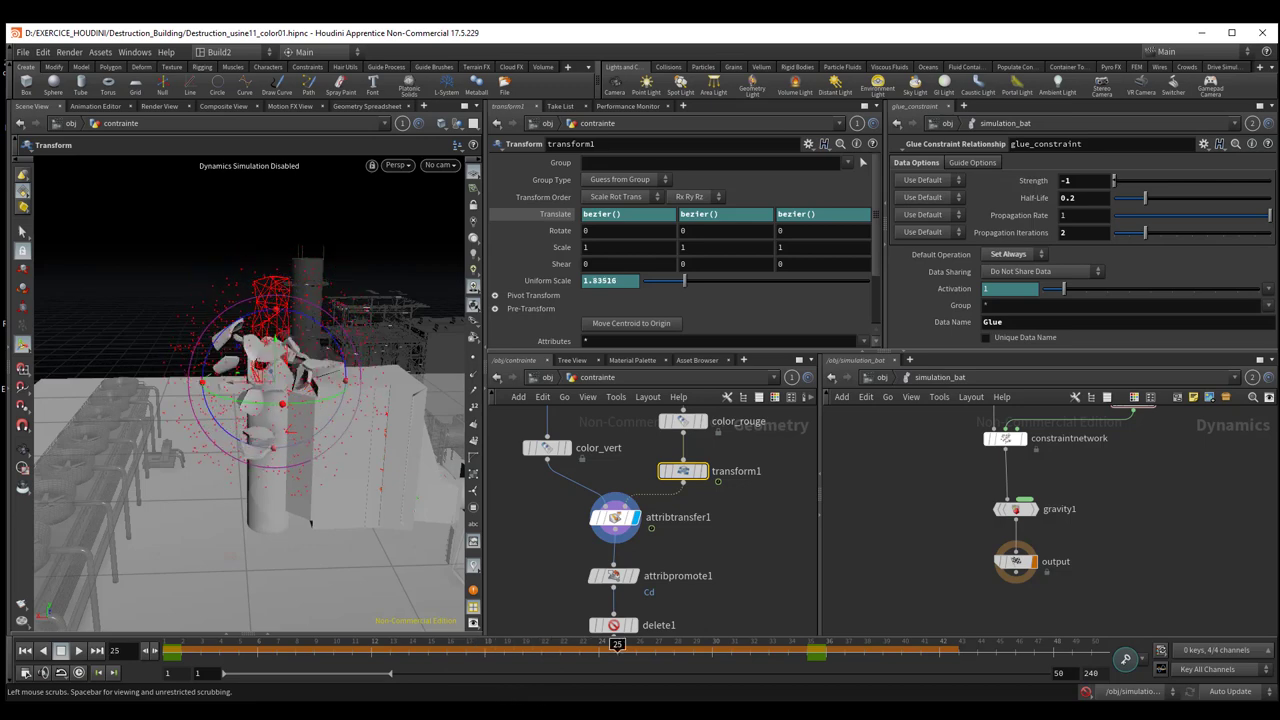
drag(508, 694, 755, 694)
drag(731, 645, 864, 645)
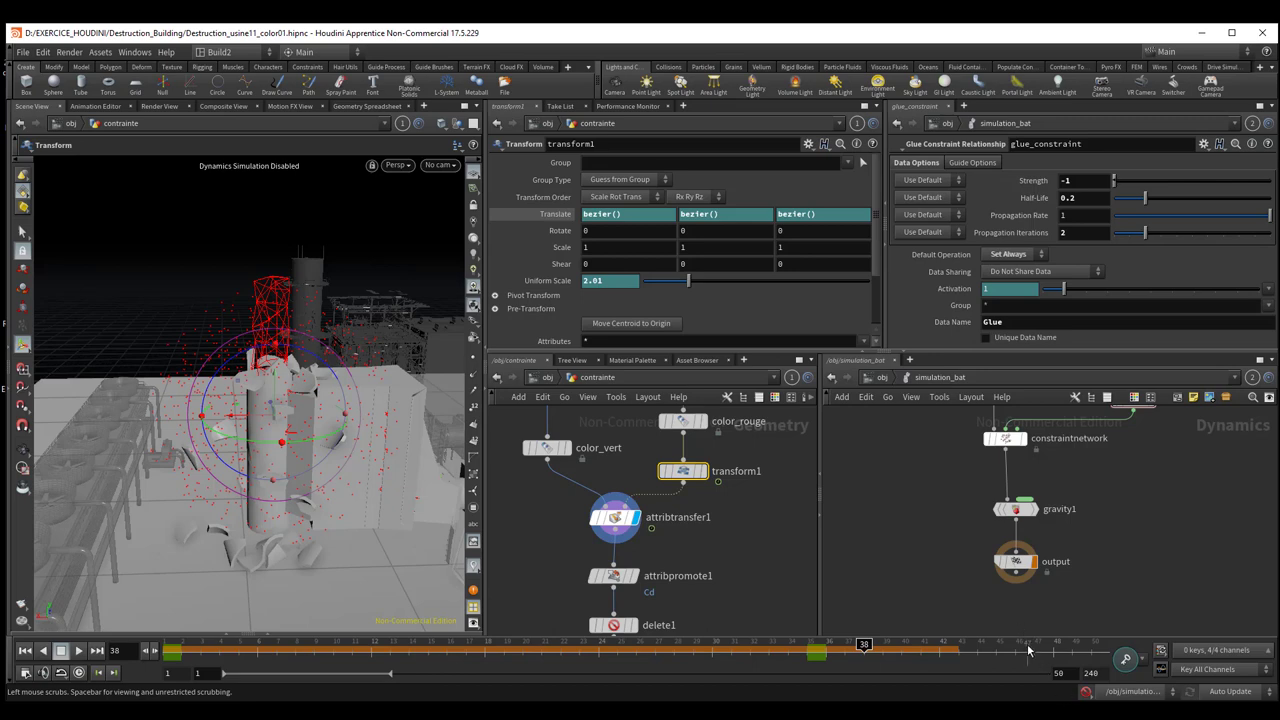
Step: From frame 1, turn dynamics back on and play the chimney collapse under the sphere
click(25, 650)
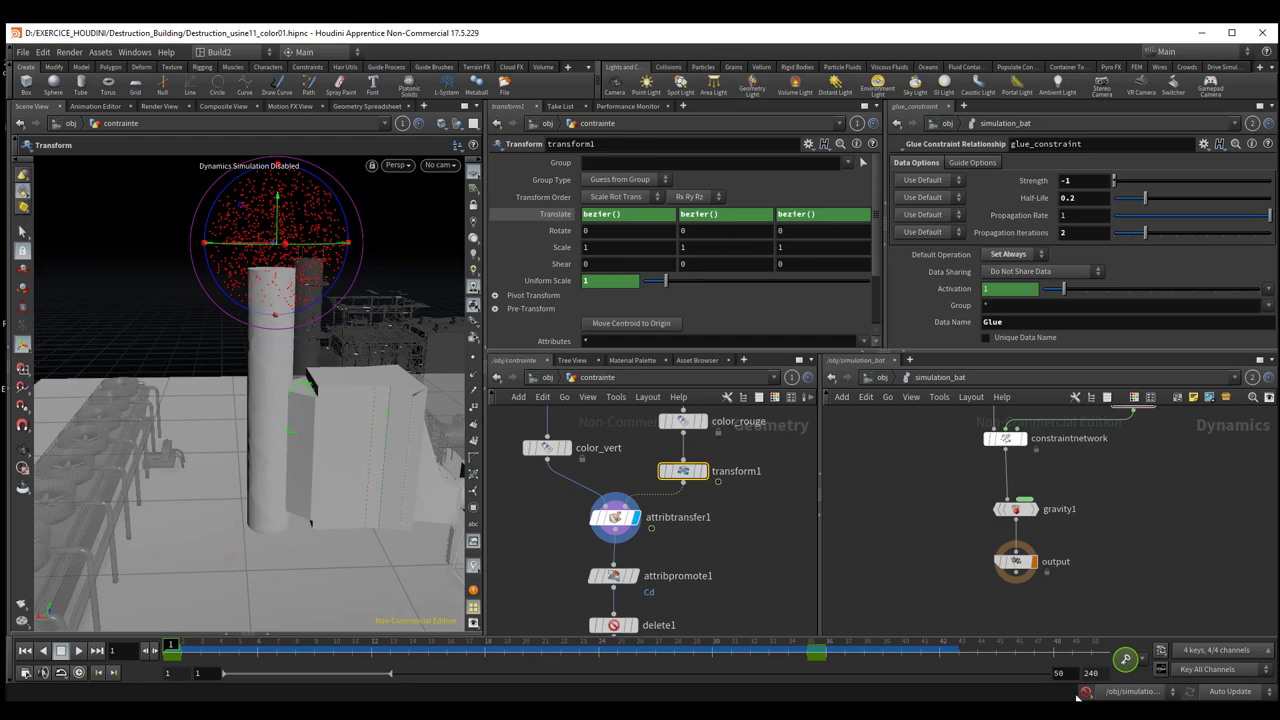
click(1084, 693)
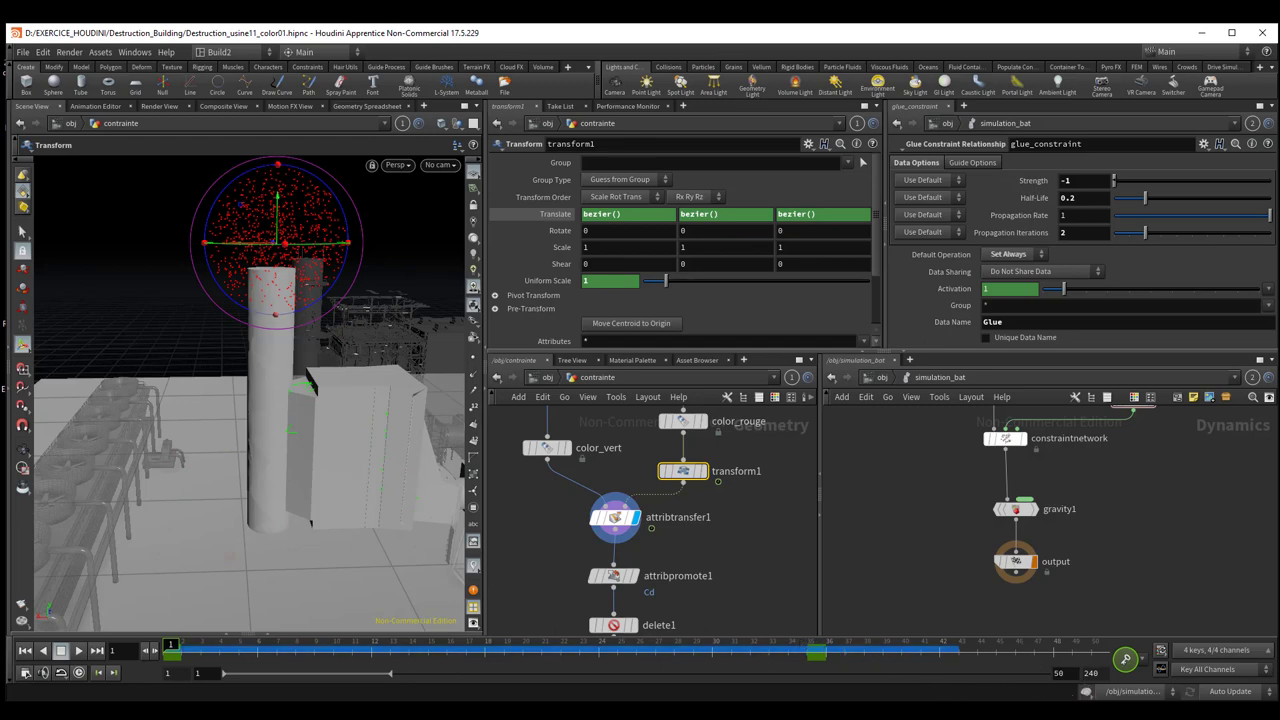
alt+drag(308, 380, 300, 579)
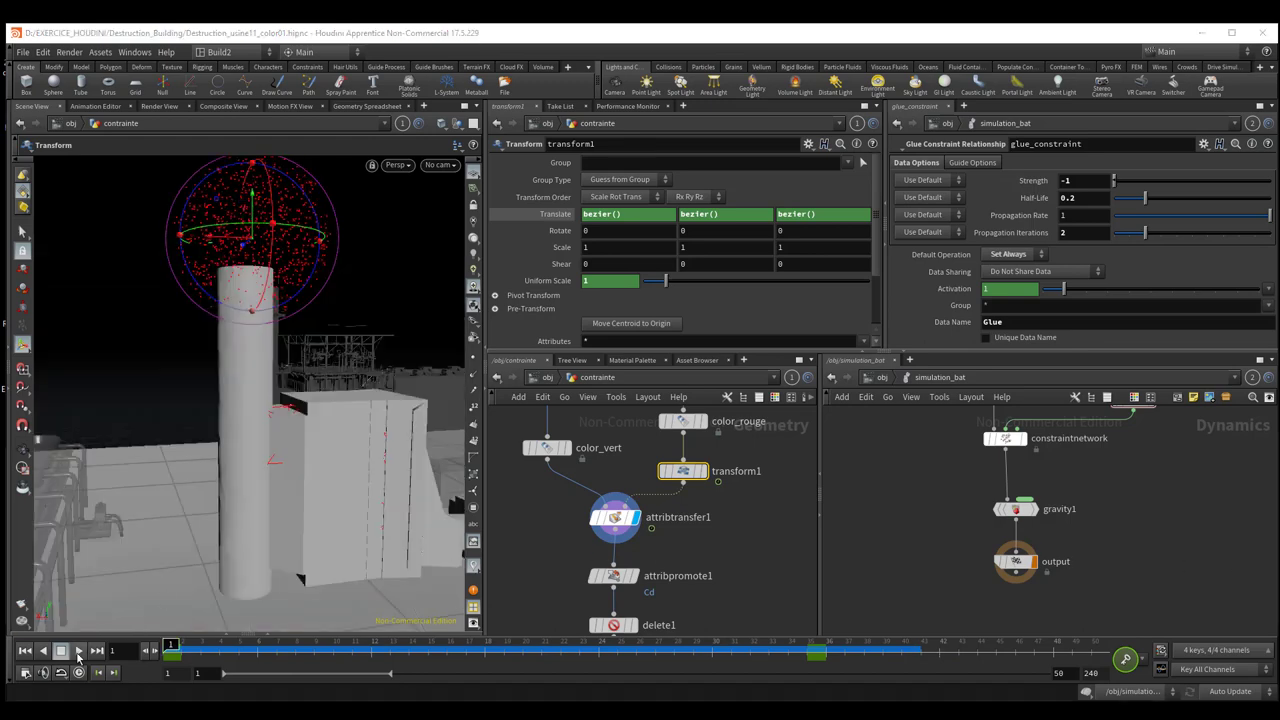
click(80, 650)
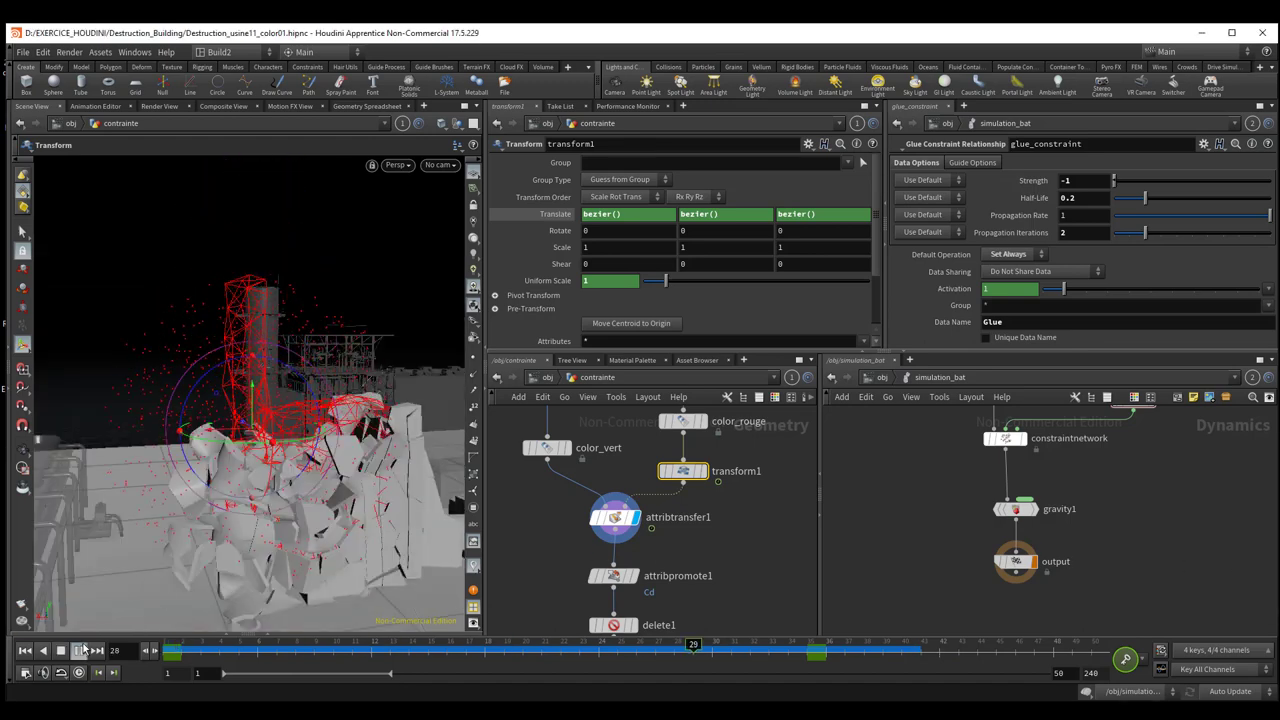